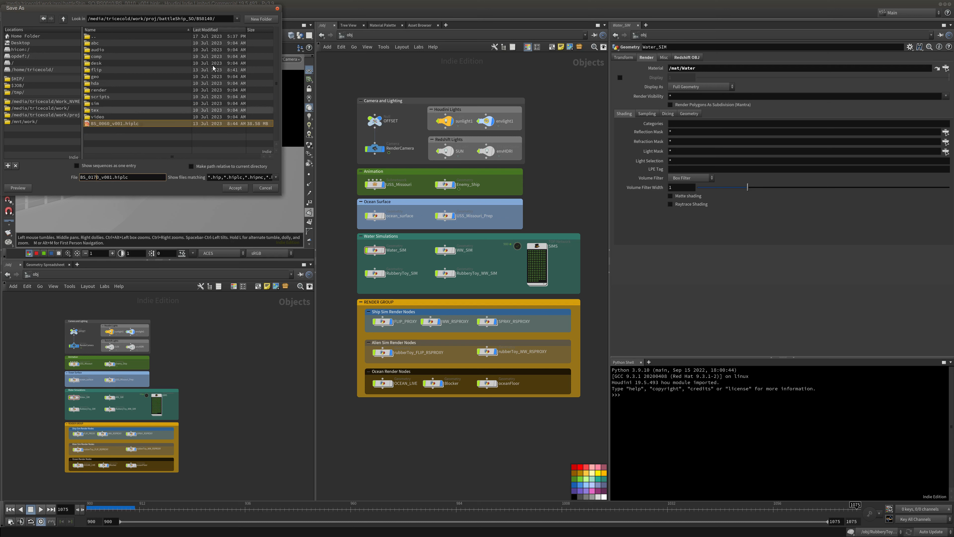
Save the scene as BS_0170_v001.hiplc in the BS0140 folder and delete BS_0060_v001.hiplc from that folder.
{"action": "left_click", "coordinate": [220, 19]}
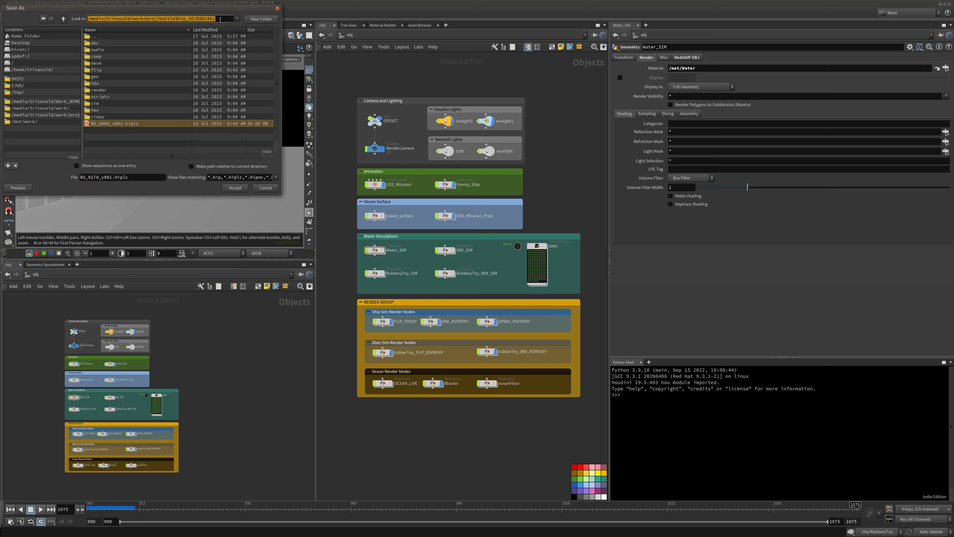
{"action": "left_click", "coordinate": [236, 188]}
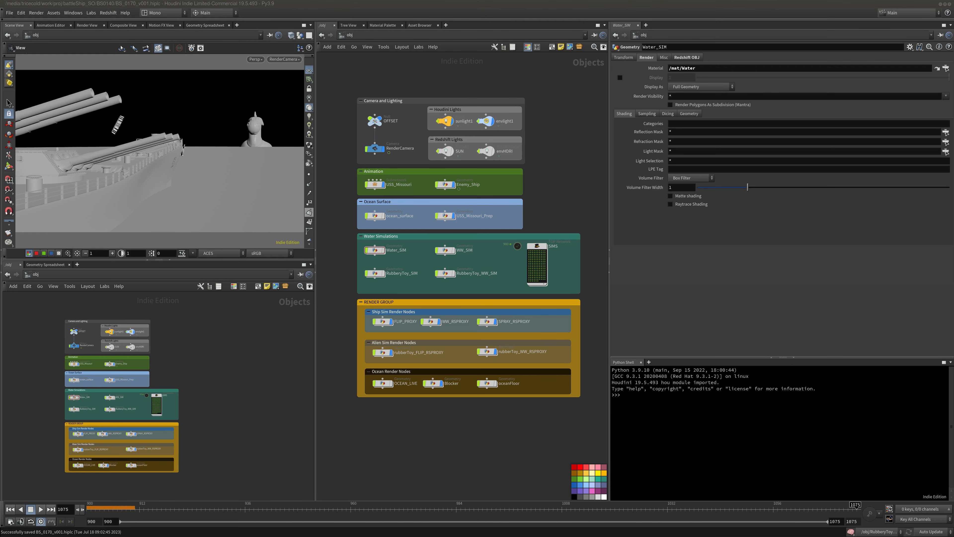
{"action": "left_click", "coordinate": [310, 170]}
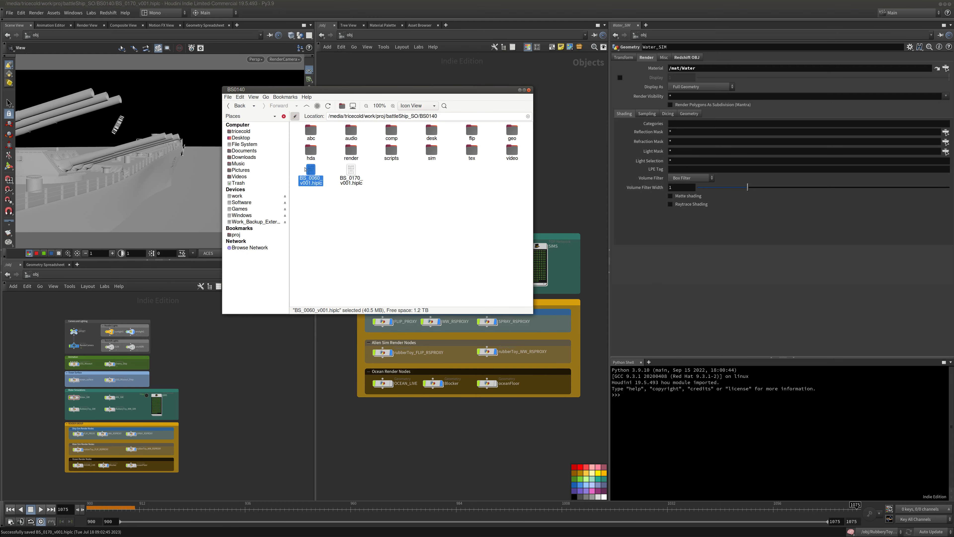
{"action": "key", "text": "Delete"}
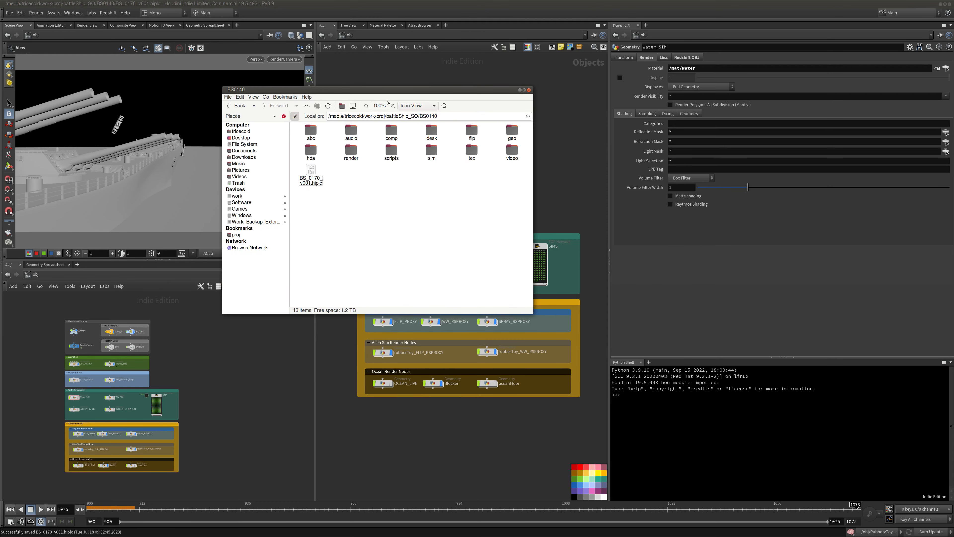
{"action": "left_click", "coordinate": [529, 90]}
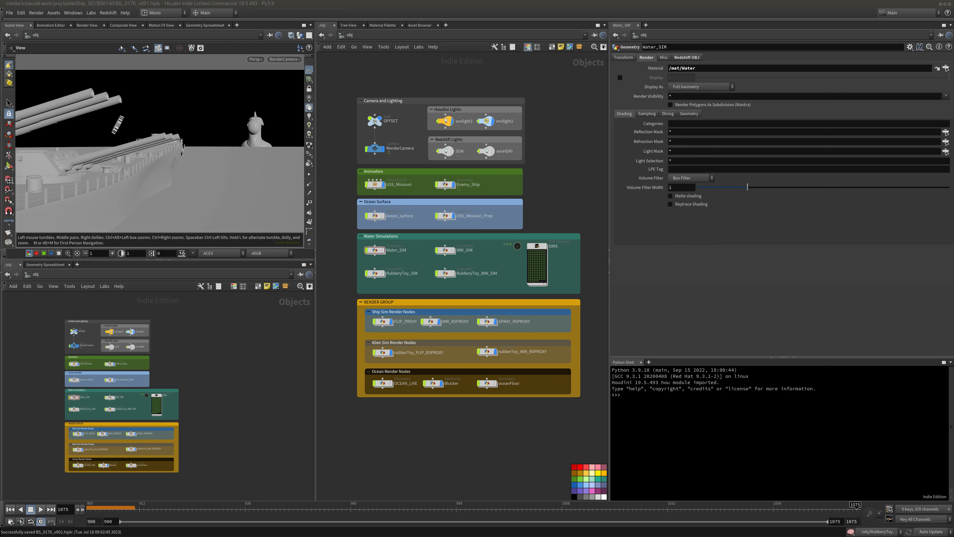
Replace the OFFSET and RenderCamera nodes in the Camera and Lighting group with the copied null and BS0170_CAM camera.
{"action": "left_click_drag", "start_coordinate": [405, 113], "coordinate": [365, 158]}
{"action": "key", "text": "Delete"}
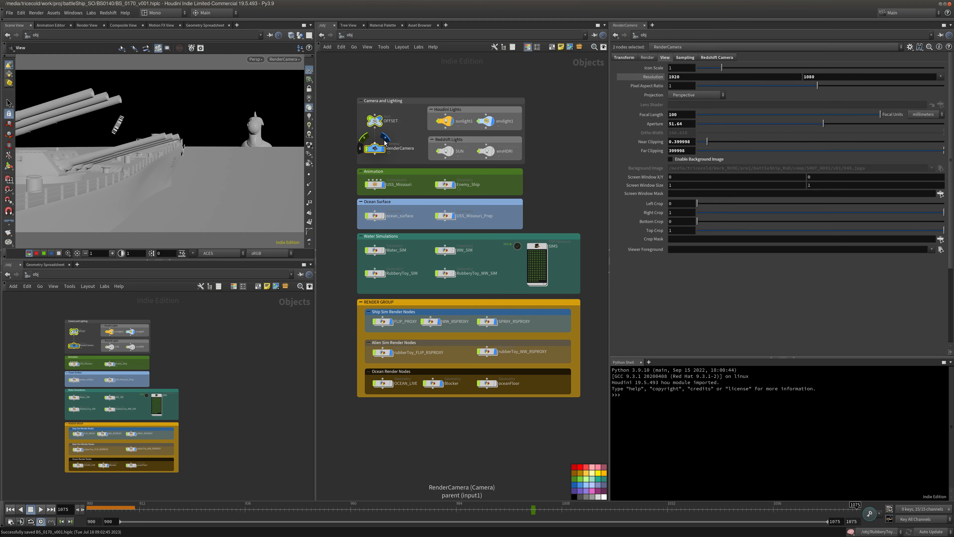
{"action": "key", "text": "ctrl+v"}
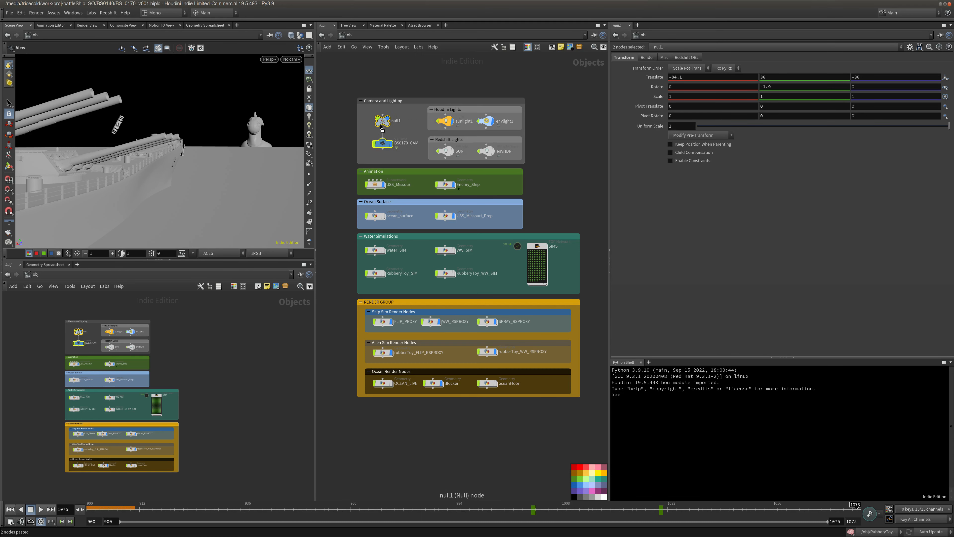
Rename the pasted null1 node OFFSET.
{"action": "left_click", "coordinate": [399, 132]}
{"action": "double_click", "coordinate": [389, 120]}
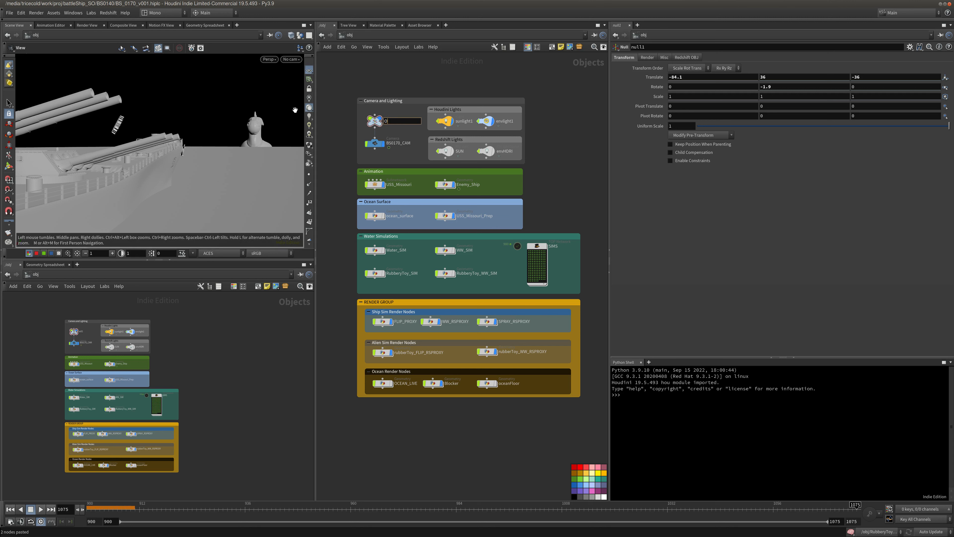
{"action": "key", "text": "Return"}
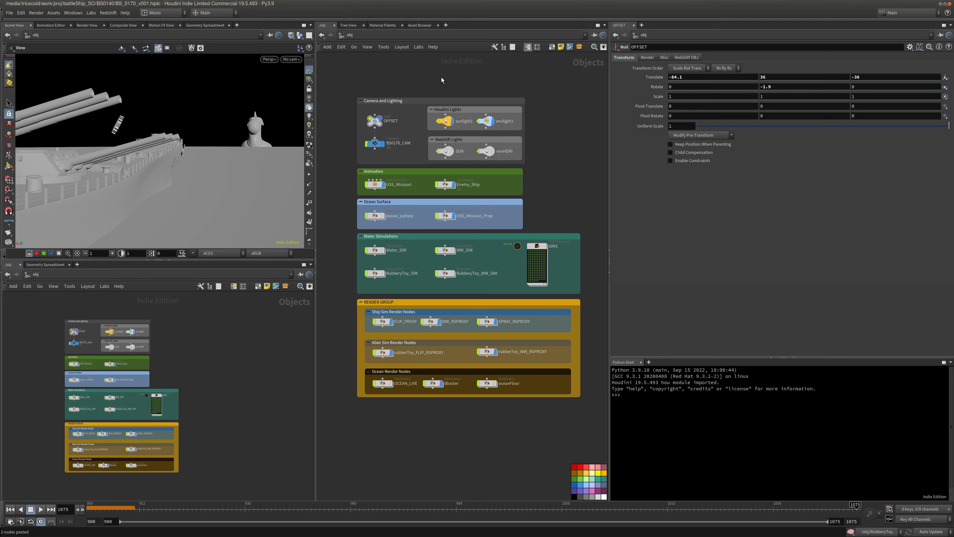
Rename the BS0170_CAM camera node Rendercam.
{"action": "double_click", "coordinate": [385, 146]}
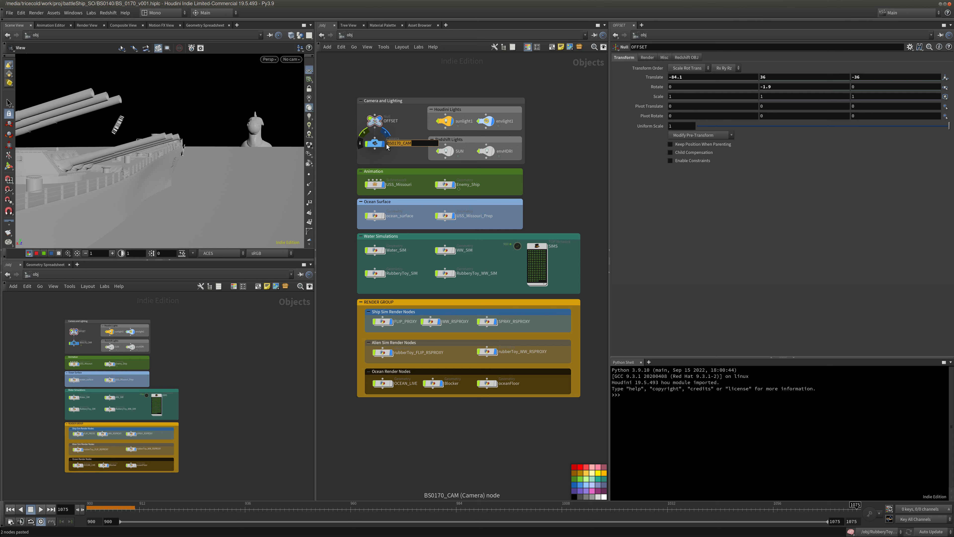
{"action": "type", "text": "Rendercam"}
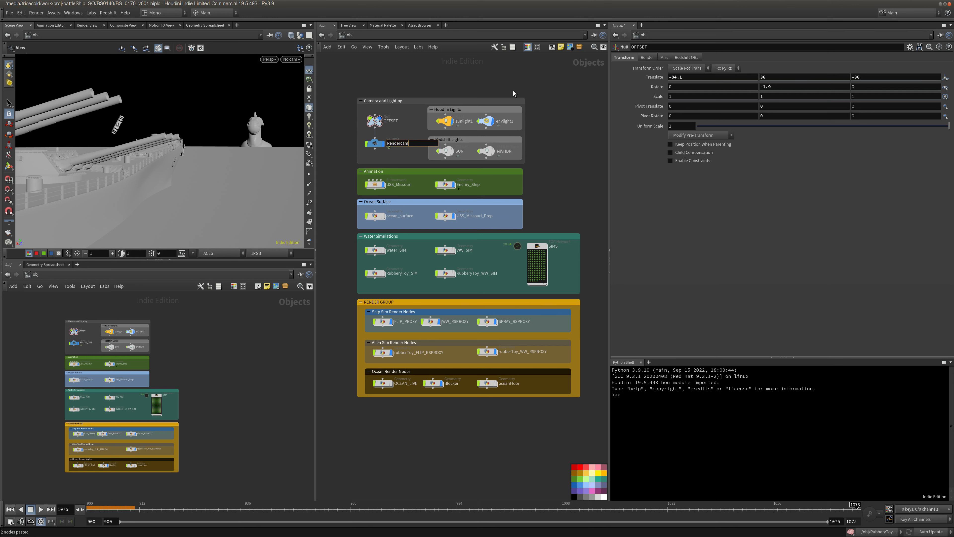
{"action": "key", "text": "Return"}
Copy the name RenderCamera from the Render Camera path of FX_RENDER in the out network.
{"action": "left_click", "coordinate": [404, 36]}
{"action": "left_click", "coordinate": [417, 85]}
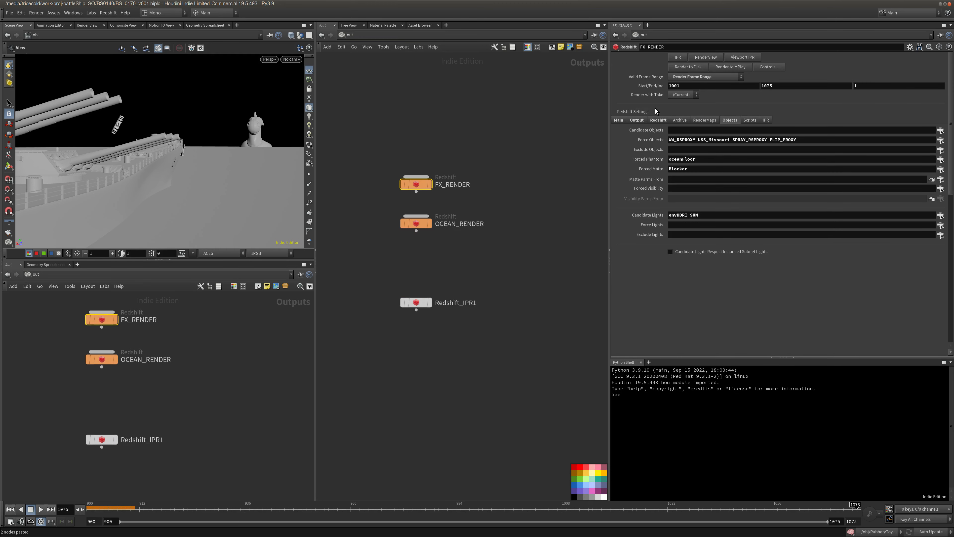
{"action": "left_click", "coordinate": [638, 120]}
{"action": "double_click", "coordinate": [684, 142]}
{"action": "key", "text": "ctrl+c"}
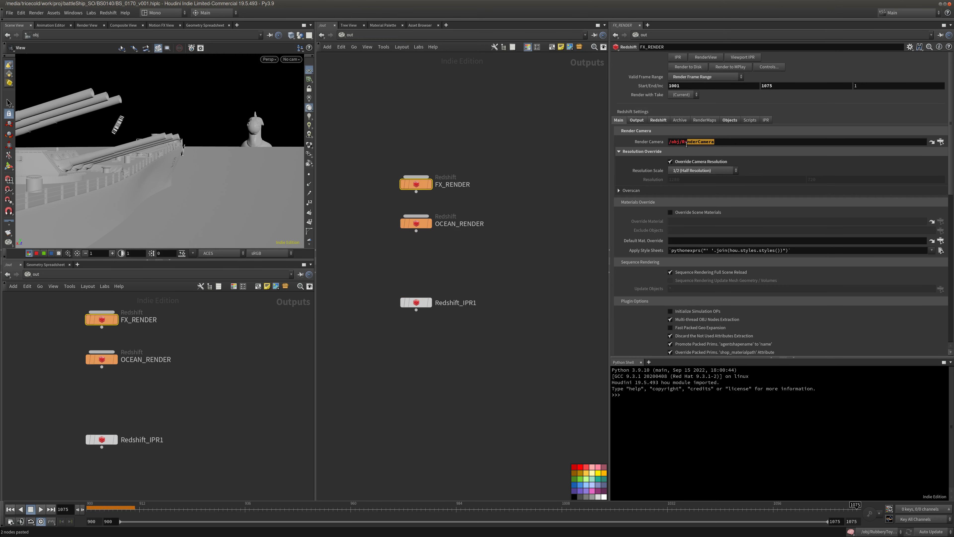
Return to the obj network and rename the pasted camera RenderCamera using the copied name.
{"action": "left_click", "coordinate": [354, 36]}
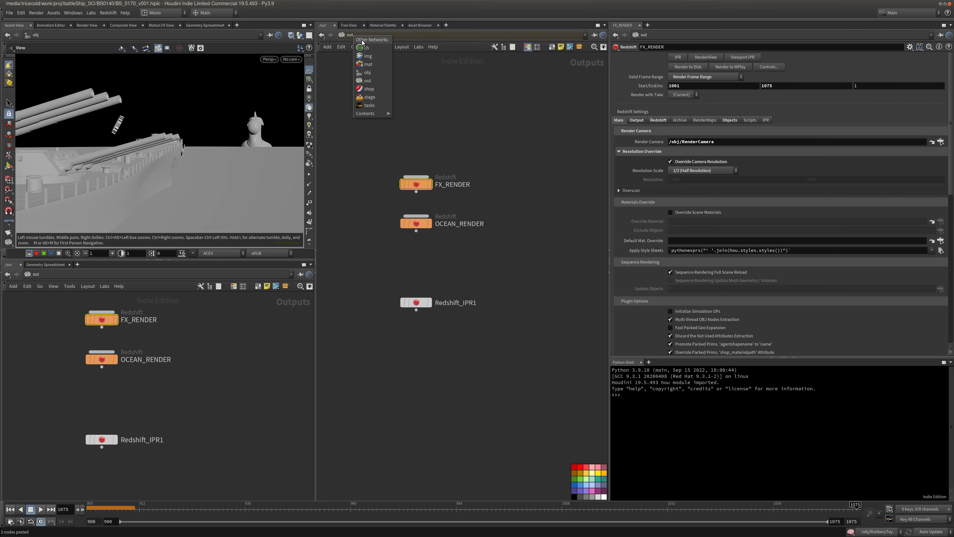
{"action": "left_click", "coordinate": [371, 76]}
{"action": "left_click", "coordinate": [397, 144]}
{"action": "key", "text": "ctrl+v"}
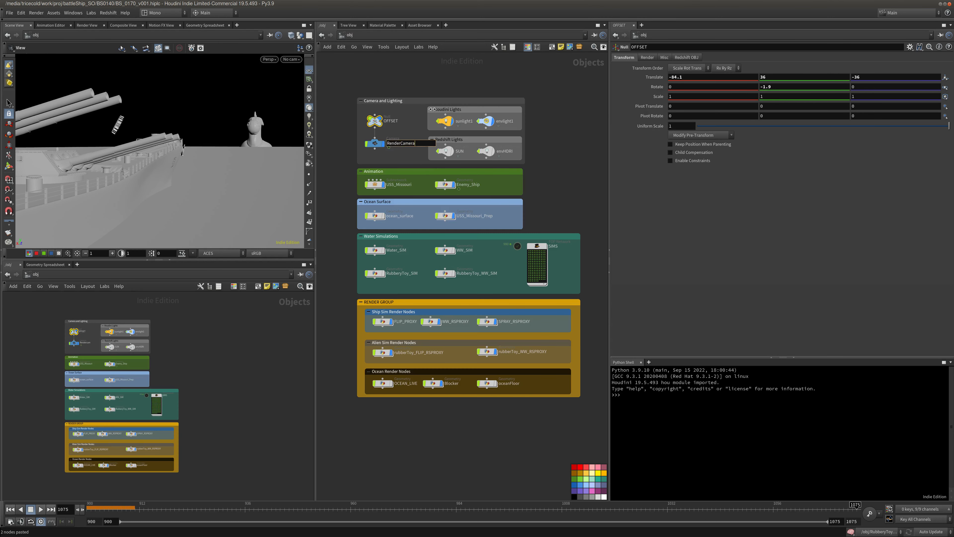
{"action": "left_click", "coordinate": [459, 124]}
Replace the USS_Missouri node in the Animation group with the copied USS_Missouri subnetwork and align it in the group.
{"action": "middle_click_drag", "start_coordinate": [564, 174], "coordinate": [558, 170]}
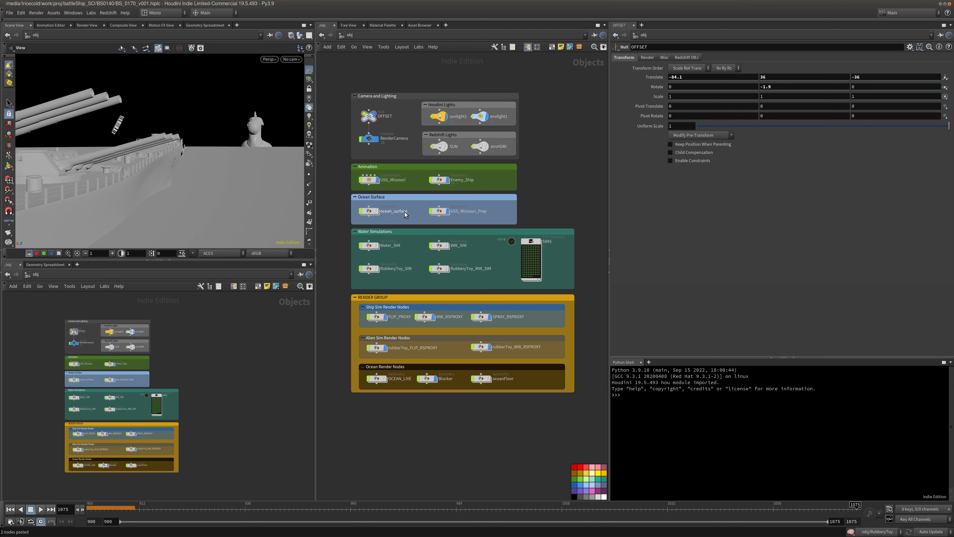
{"action": "left_click", "coordinate": [359, 180]}
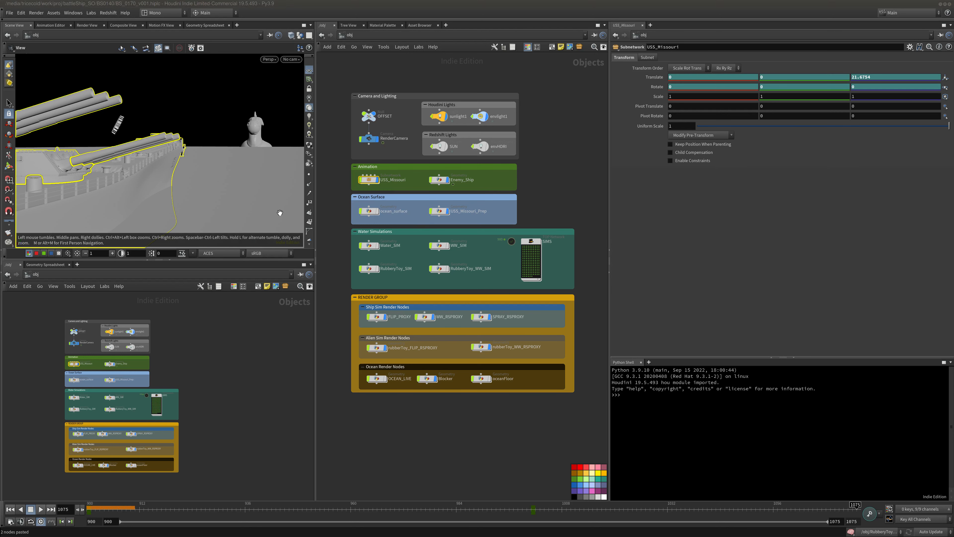
{"action": "key", "text": "Delete"}
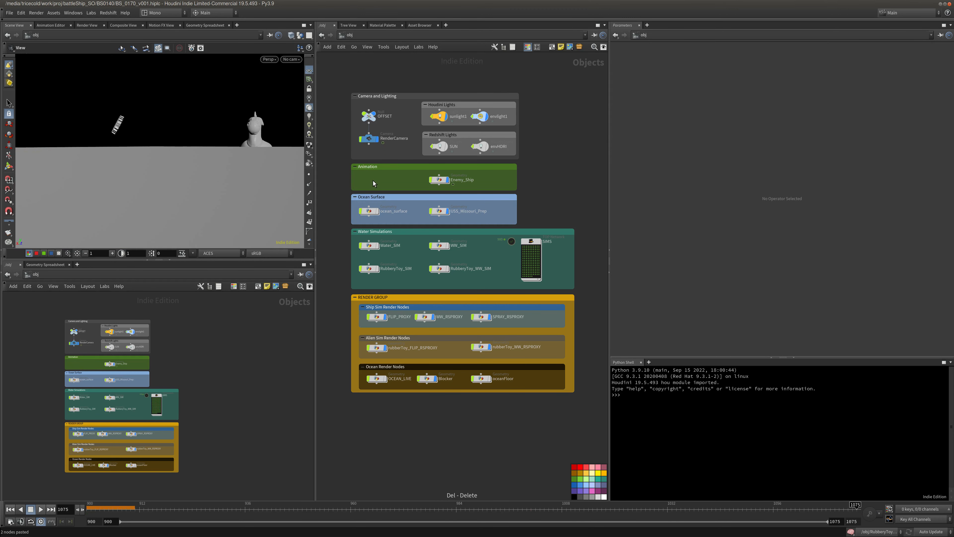
{"action": "key", "text": "ctrl+v"}
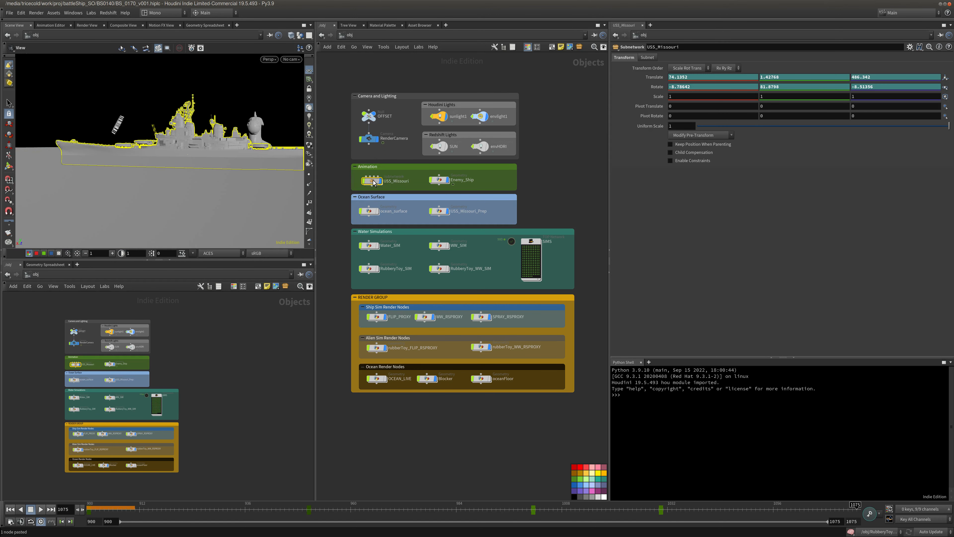
{"action": "left_click_drag", "start_coordinate": [374, 181], "coordinate": [370, 180]}
Delete the Enemy_Ship node from the Animation group.
{"action": "left_click_drag", "start_coordinate": [234, 113], "coordinate": [154, 132]}
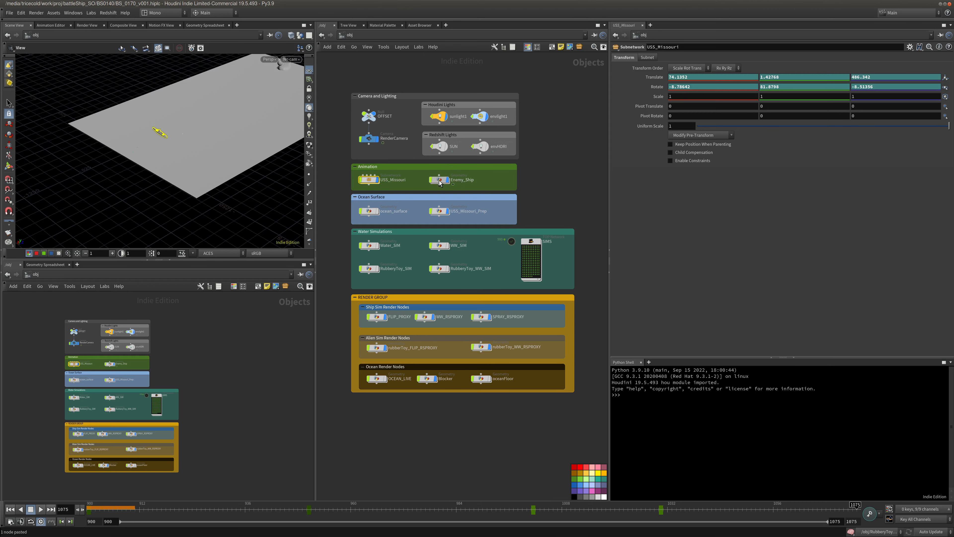
{"action": "left_click", "coordinate": [440, 180]}
{"action": "key", "text": "Delete"}
Look through RenderCamera in the viewport and switch the viewport to higher-quality scene lighting.
{"action": "left_click", "coordinate": [292, 59]}
{"action": "left_click", "coordinate": [299, 96]}
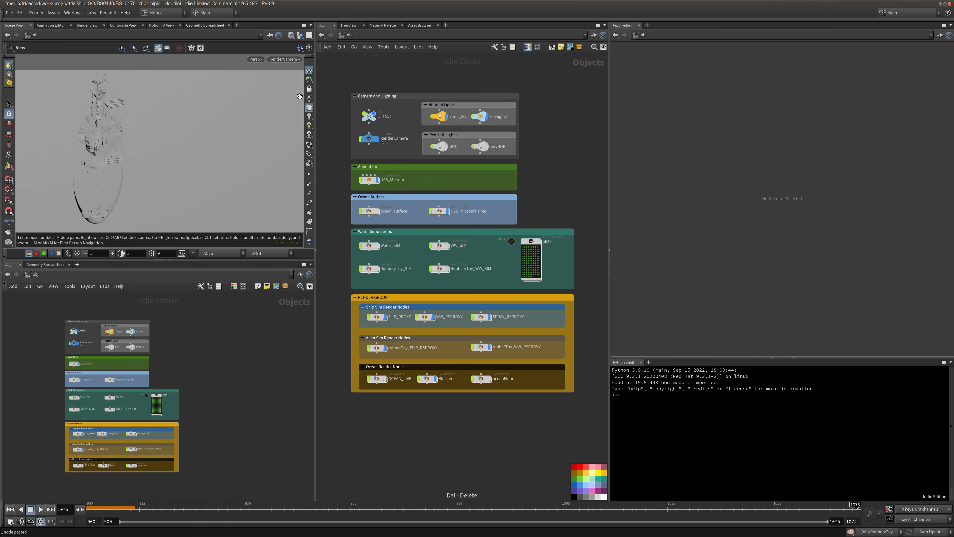
{"action": "left_click", "coordinate": [310, 116]}
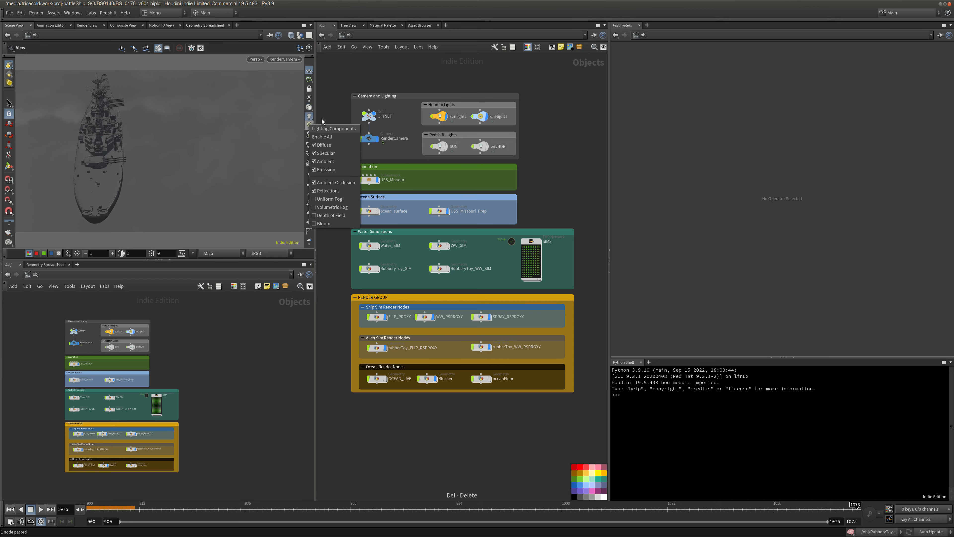
{"action": "left_click", "coordinate": [309, 126]}
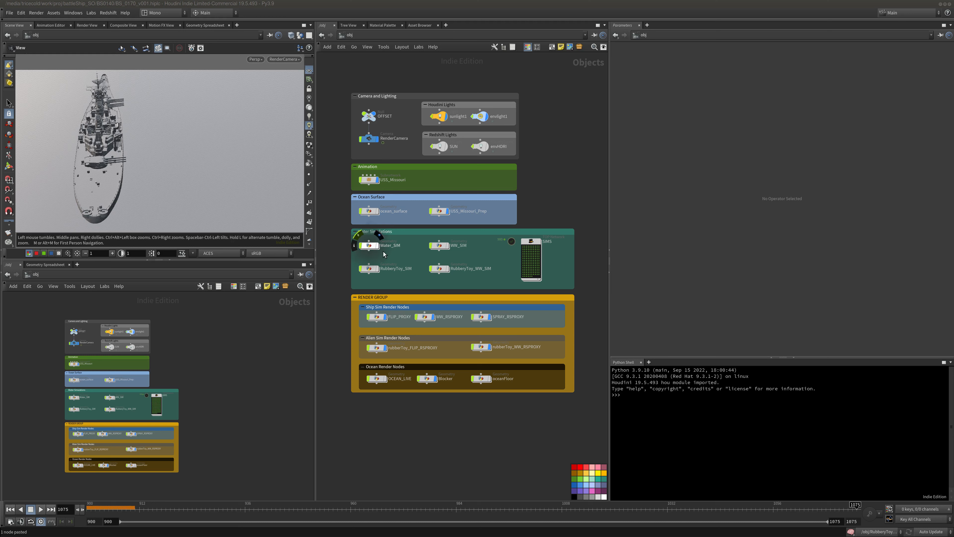
Delete the two rubber toy simulation nodes from the Water Simulations group.
{"action": "middle_click_drag", "start_coordinate": [384, 252], "coordinate": [382, 235]}
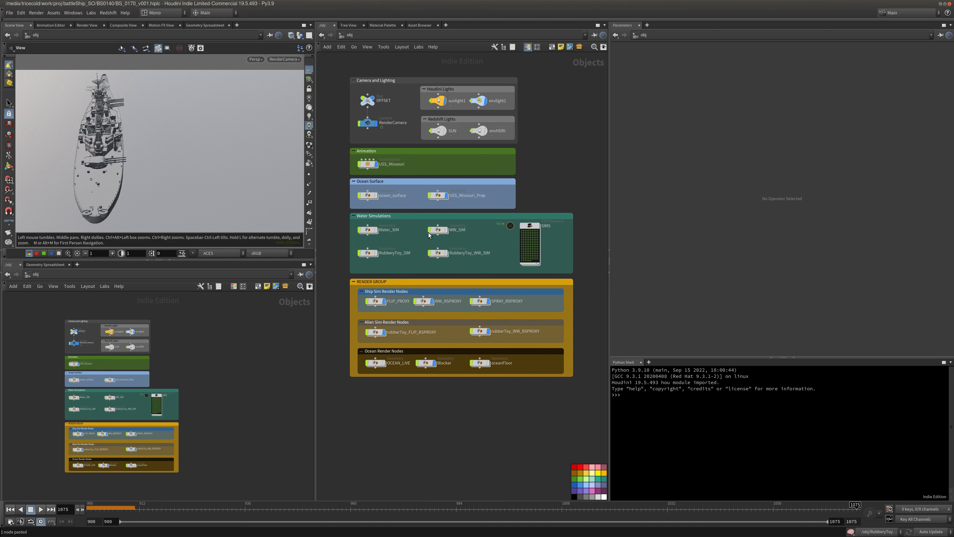
{"action": "mouse_move", "coordinate": [429, 235]}
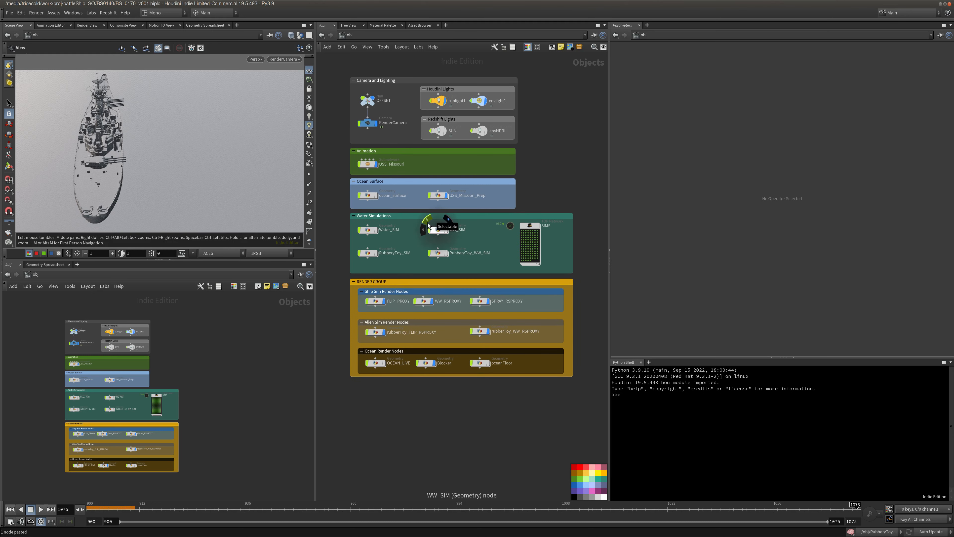
{"action": "left_click_drag", "start_coordinate": [492, 240], "coordinate": [370, 266]}
{"action": "key", "text": "Delete"}
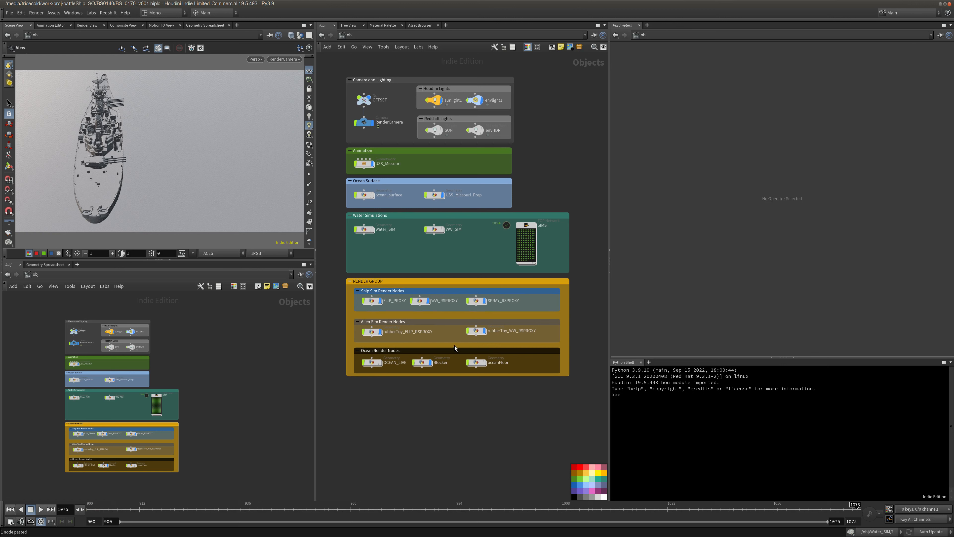
Delete the Alien Sim Render Nodes box with its two rubberToy proxy nodes, and move the Ocean Render Nodes box into the gap.
{"action": "left_click", "coordinate": [422, 327]}
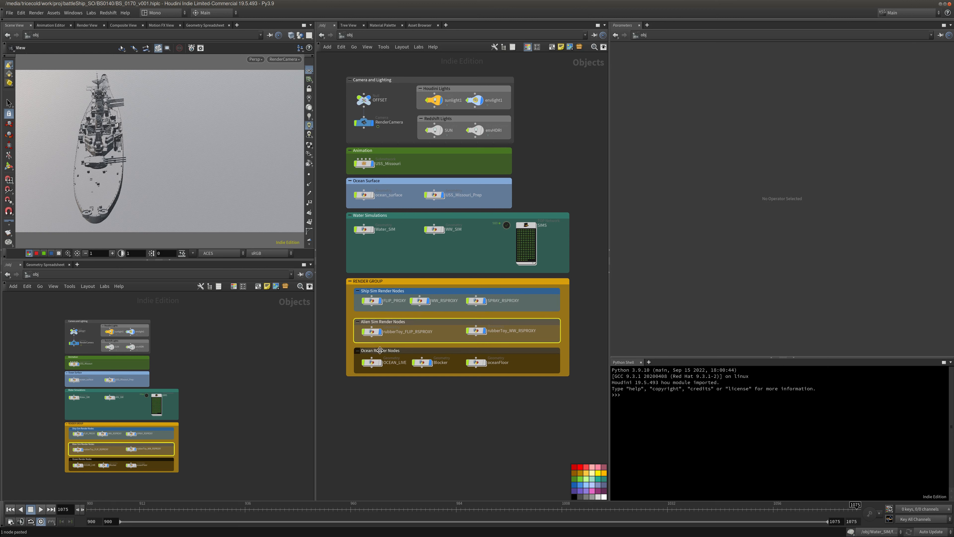
{"action": "key", "text": "Delete"}
{"action": "left_click_drag", "start_coordinate": [523, 316], "coordinate": [418, 321]}
{"action": "key", "text": "Delete"}
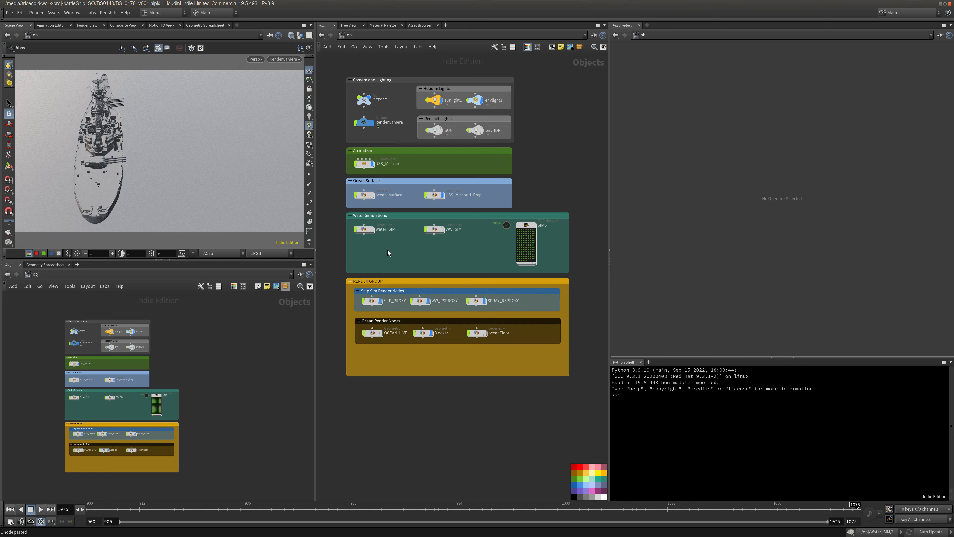
Open the network inside the ocean_surface geometry node.
{"action": "middle_click_drag", "start_coordinate": [403, 257], "coordinate": [411, 261]}
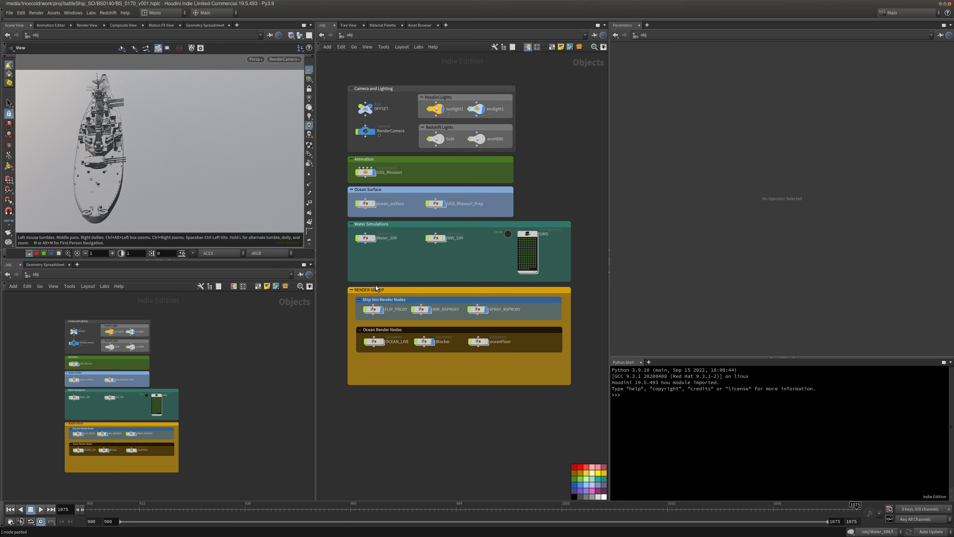
{"action": "left_click", "coordinate": [369, 205]}
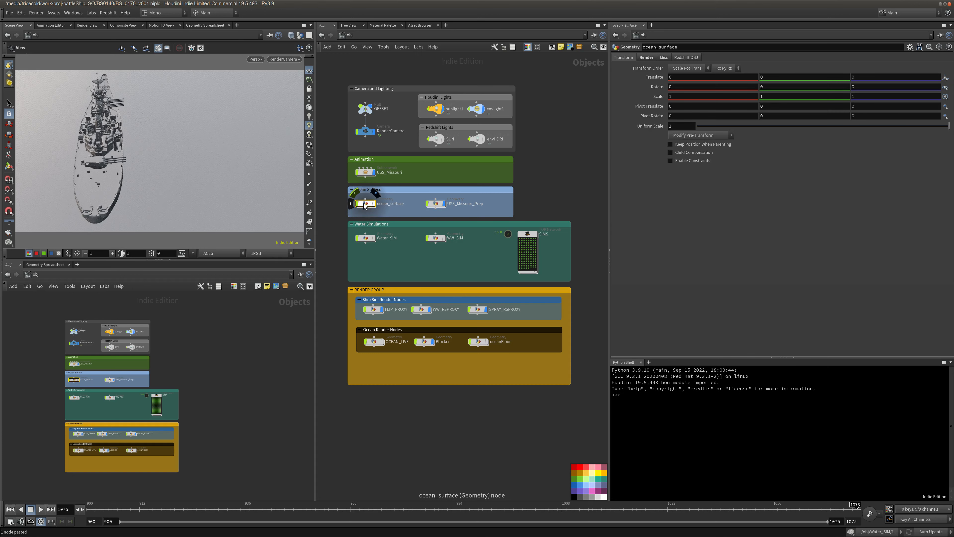
{"action": "double_click", "coordinate": [365, 205]}
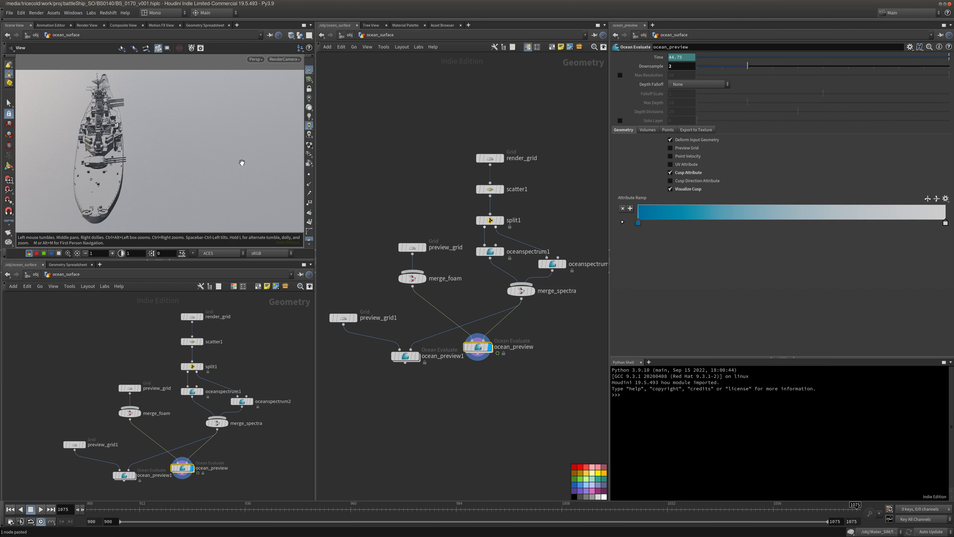
Move the preview_grid1 grid along Z in the viewport to the battleship's location, with its Z center at about 638.6.
{"action": "right_click_drag", "start_coordinate": [242, 163], "coordinate": [194, 177]}
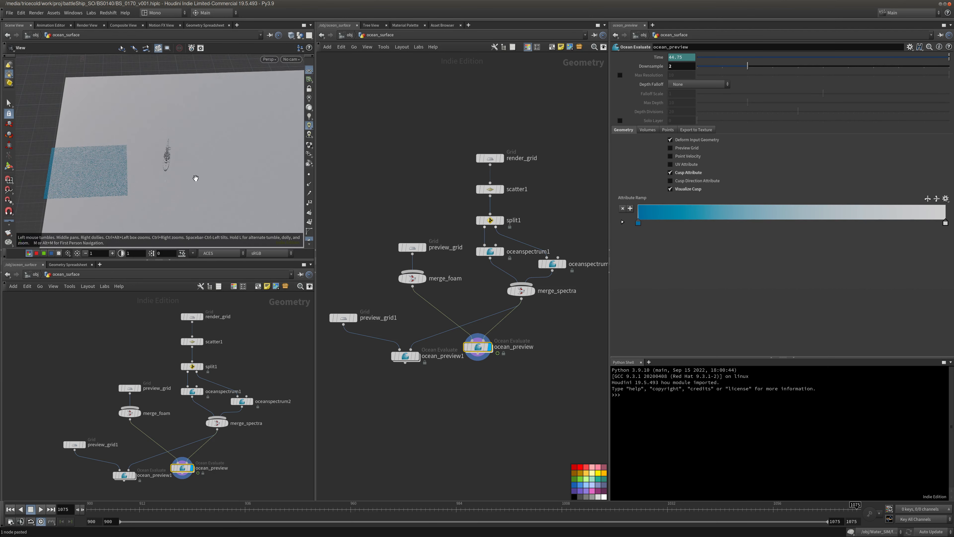
{"action": "left_click", "coordinate": [410, 248]}
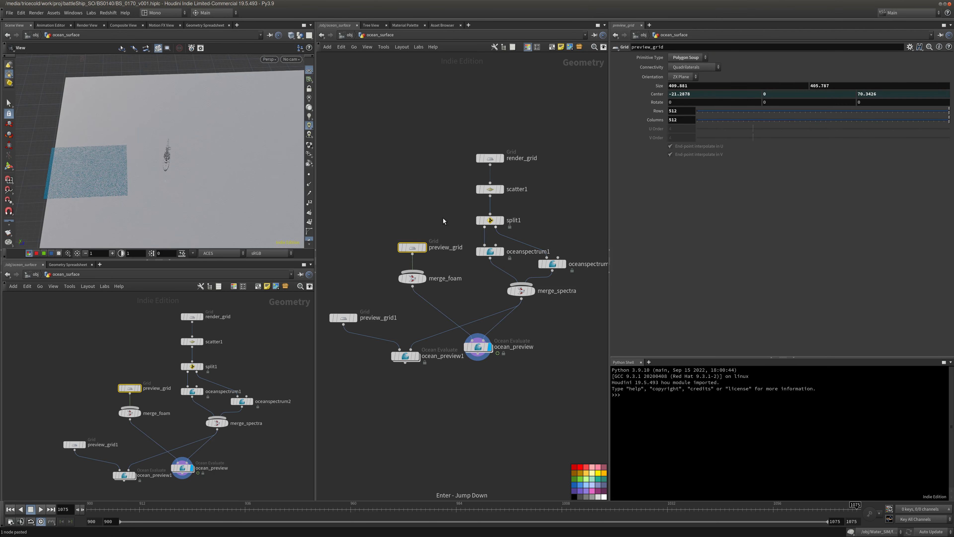
{"action": "left_click_drag", "start_coordinate": [381, 289], "coordinate": [326, 328]}
{"action": "key", "text": "Return"}
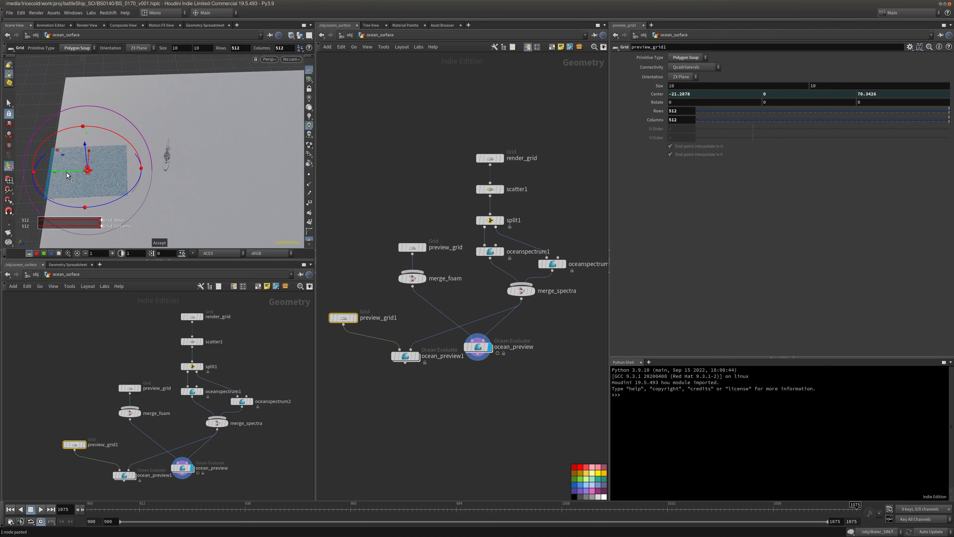
{"action": "left_click_drag", "start_coordinate": [64, 172], "coordinate": [213, 175]}
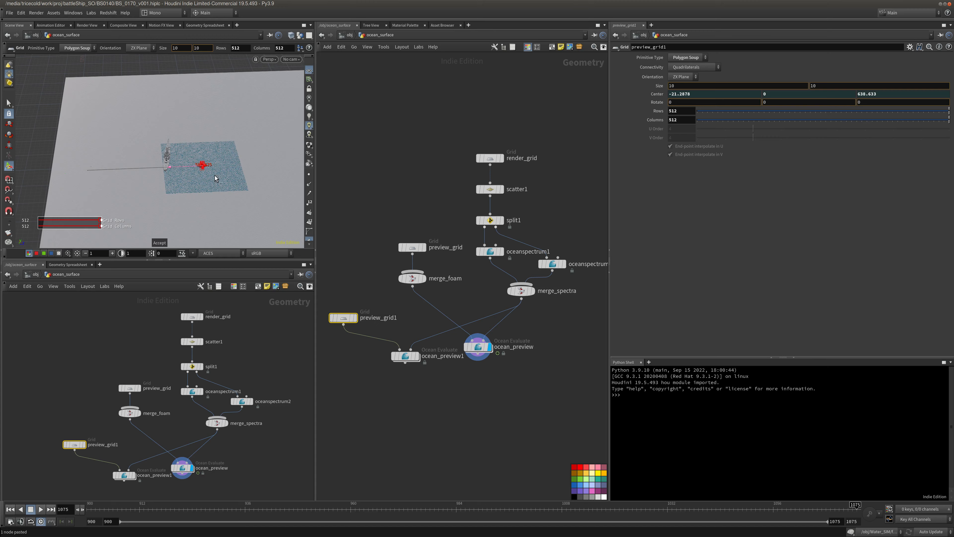
Shrink the render_grid plane along X in the viewport to a size of about 1307, undoing the accidental rotation.
{"action": "left_click", "coordinate": [497, 157]}
{"action": "right_click_drag", "start_coordinate": [270, 167], "coordinate": [136, 182], "text": "alt"}
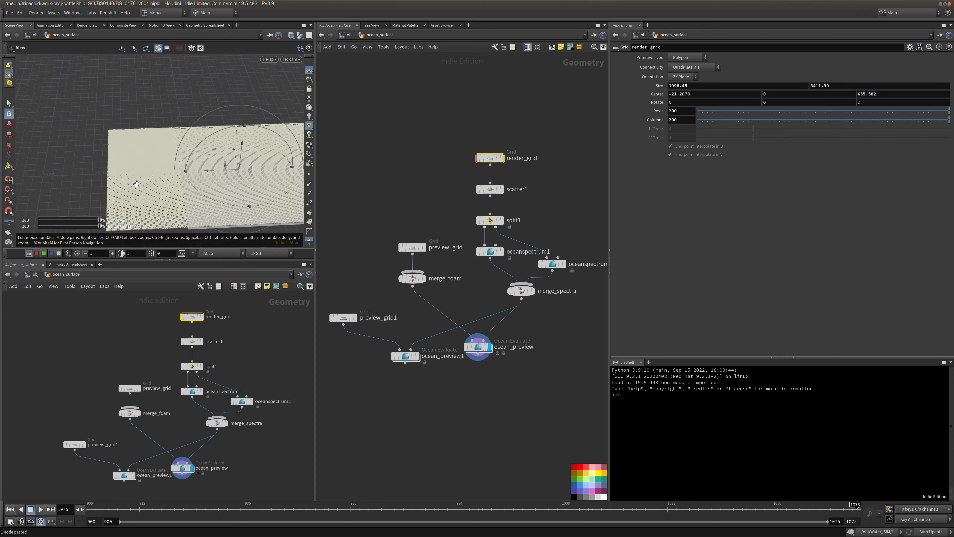
{"action": "left_click_drag", "start_coordinate": [136, 183], "coordinate": [183, 193], "text": "alt"}
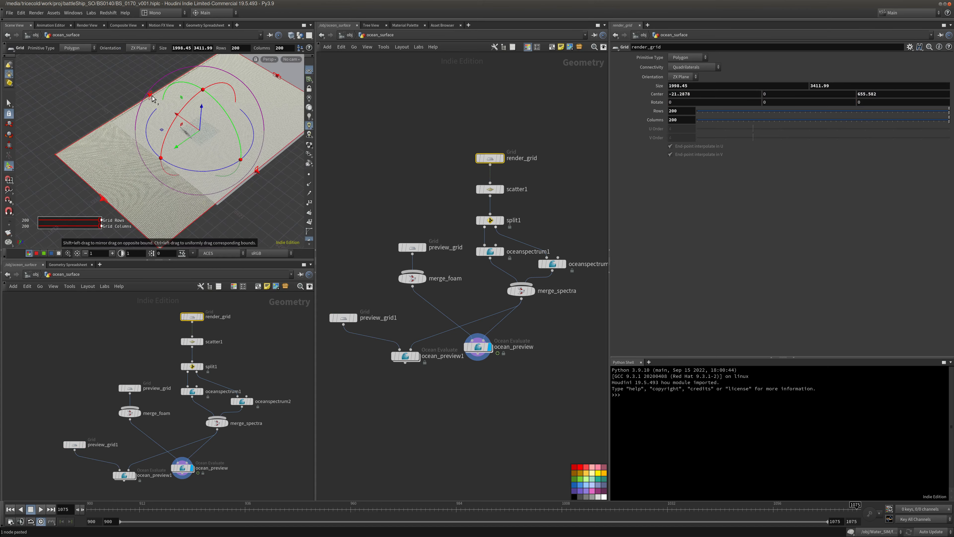
{"action": "left_click_drag", "start_coordinate": [78, 105], "coordinate": [68, 137], "text": "alt"}
{"action": "middle_click_drag", "start_coordinate": [68, 137], "coordinate": [10, 148], "text": "alt"}
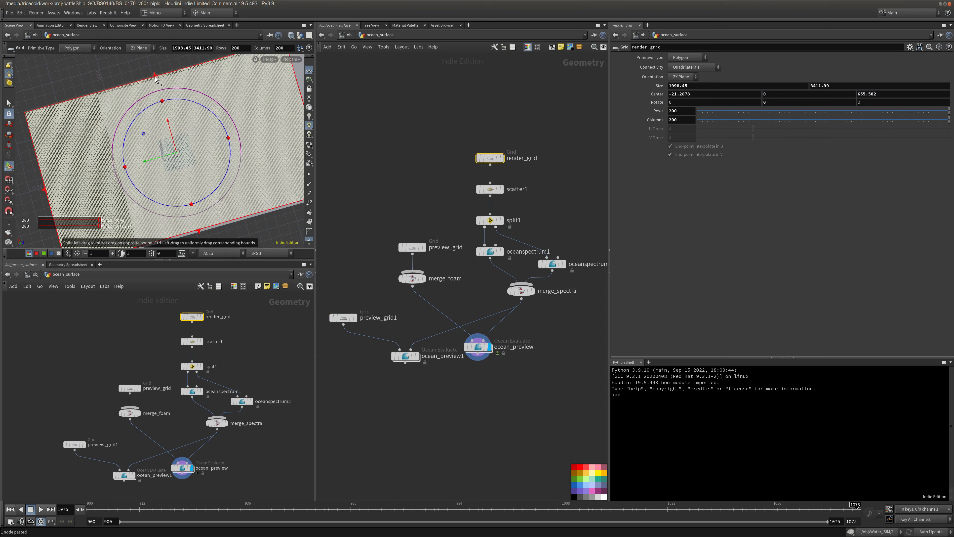
{"action": "left_click_drag", "start_coordinate": [156, 77], "coordinate": [159, 79]}
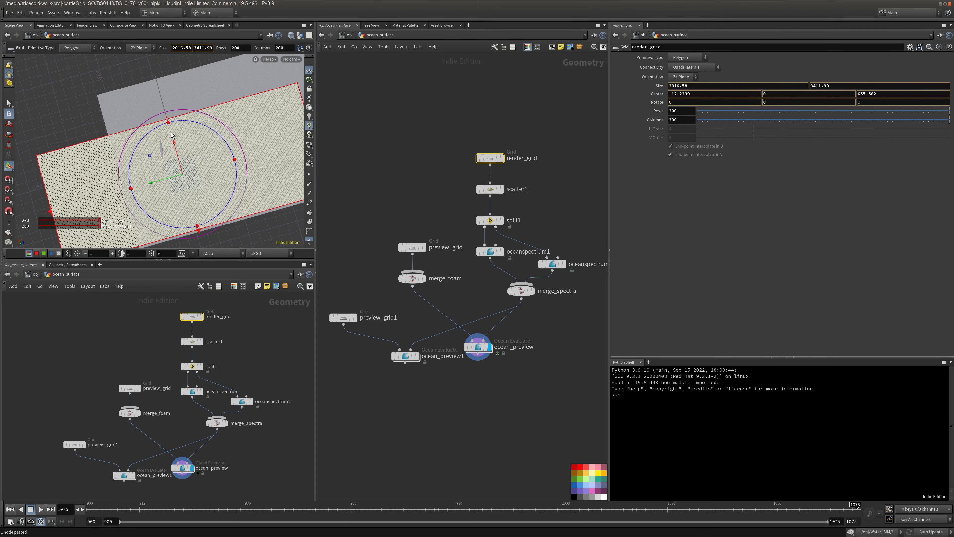
{"action": "left_click_drag", "start_coordinate": [171, 132], "coordinate": [172, 132]}
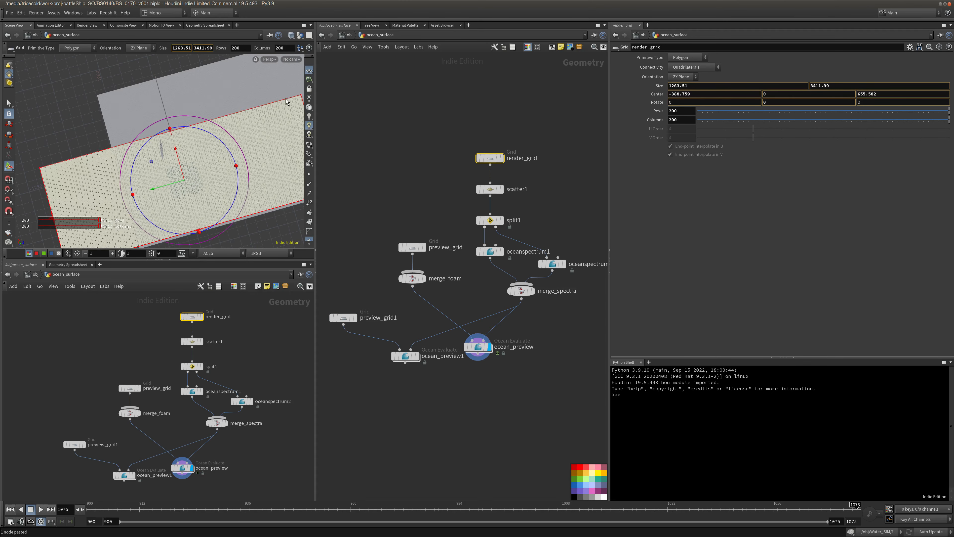
{"action": "left_click_drag", "start_coordinate": [200, 231], "coordinate": [194, 200]}
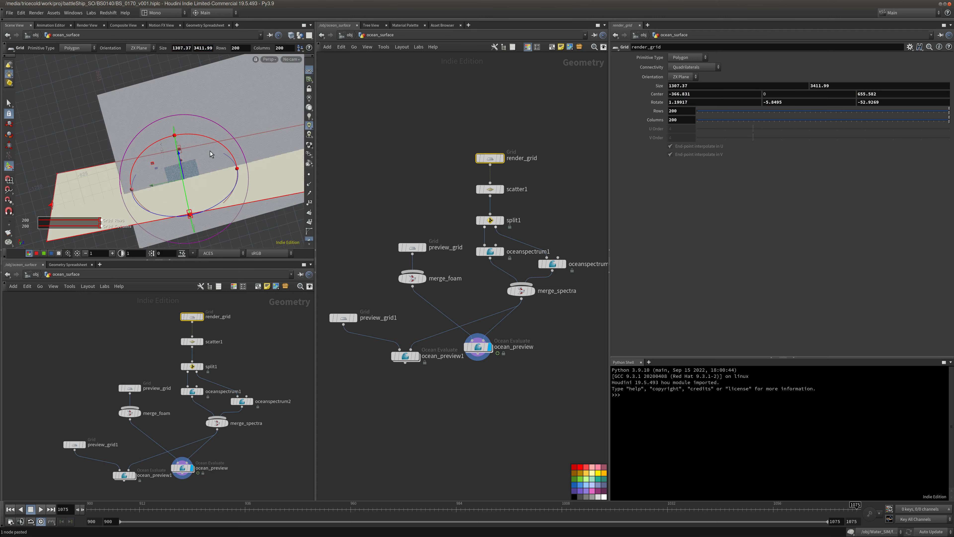
{"action": "key", "text": "ctrl+z"}
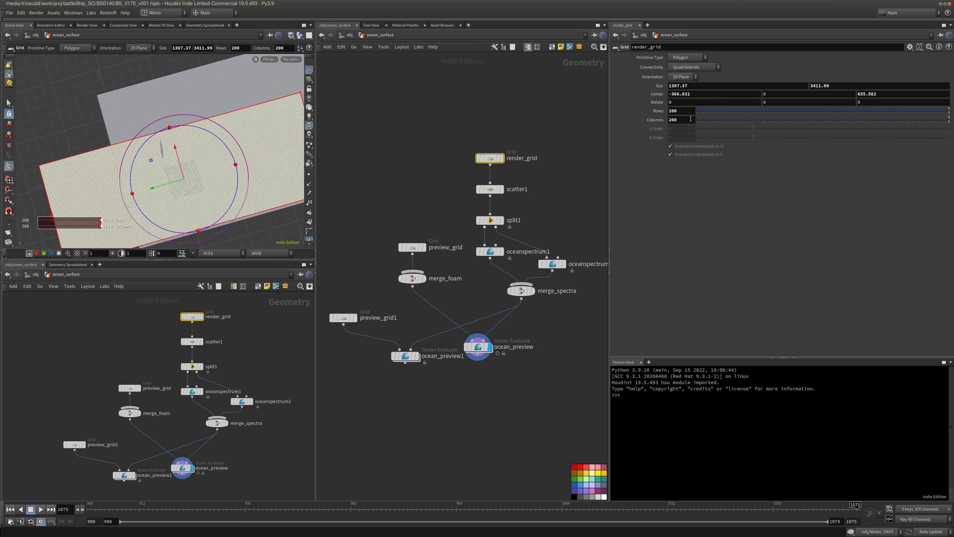
Display the render_grid node, and at object level hide the ship sim proxy nodes and the Blocker node.
{"action": "left_click", "coordinate": [502, 158]}
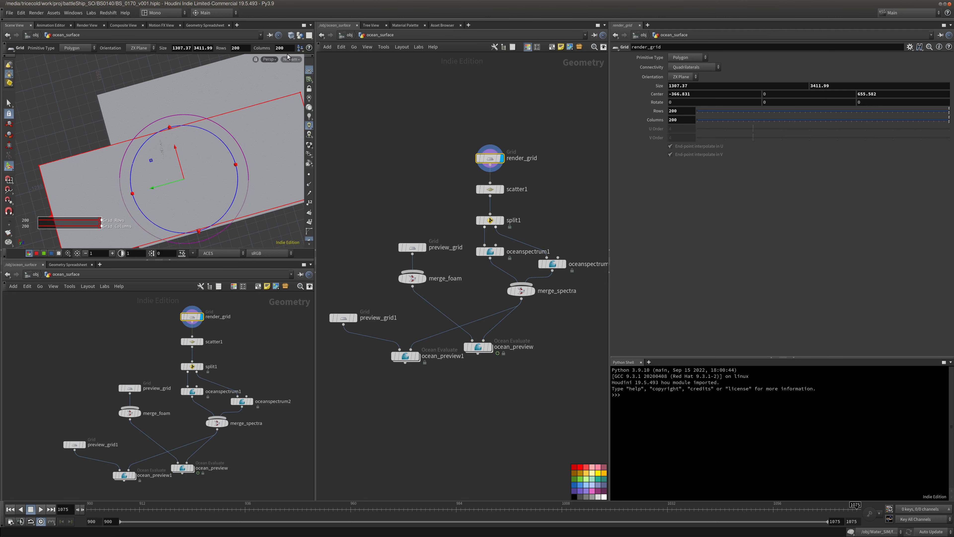
{"action": "left_click", "coordinate": [350, 34]}
{"action": "left_click", "coordinate": [350, 34]}
{"action": "left_click", "coordinate": [351, 35]}
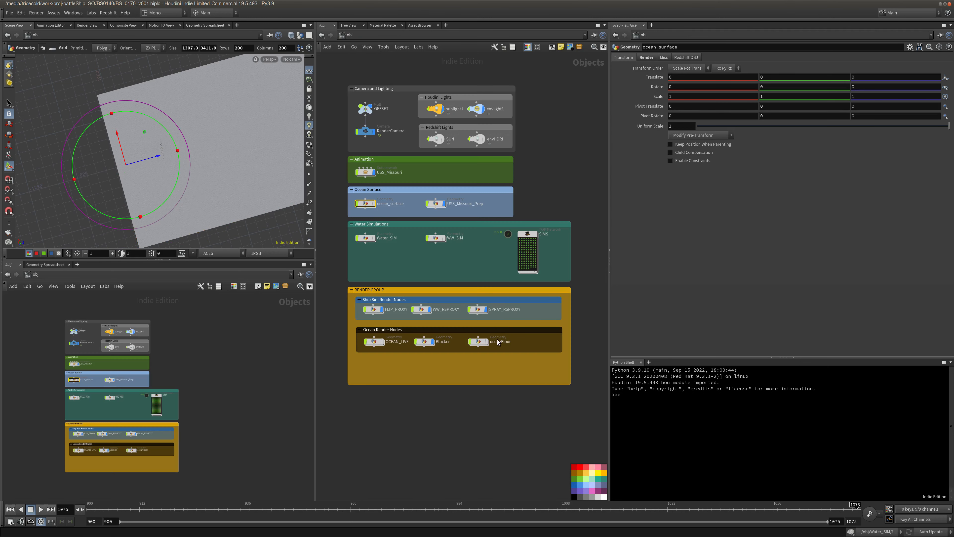
{"action": "left_click_drag", "start_coordinate": [523, 307], "coordinate": [359, 315]}
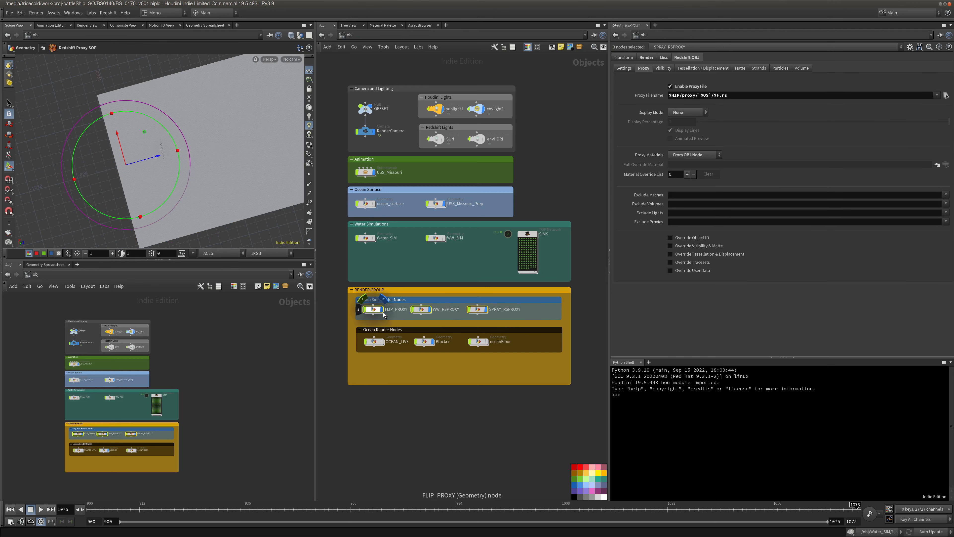
{"action": "left_click", "coordinate": [432, 341]}
{"action": "left_click", "coordinate": [340, 211]}
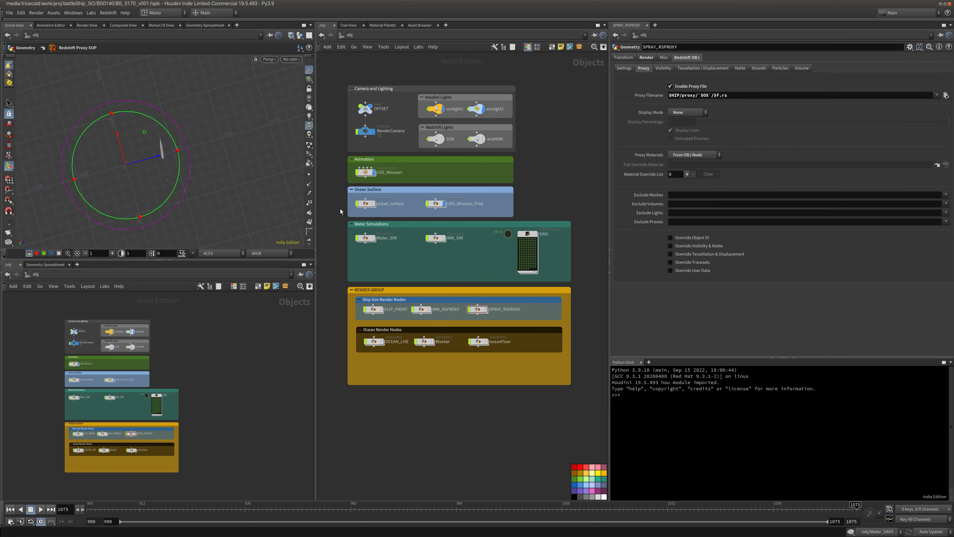
Reopen the ocean_surface network, shorten render_grid along Z to about 985 around the ship, and check the coverage through RenderCamera.
{"action": "double_click", "coordinate": [363, 205]}
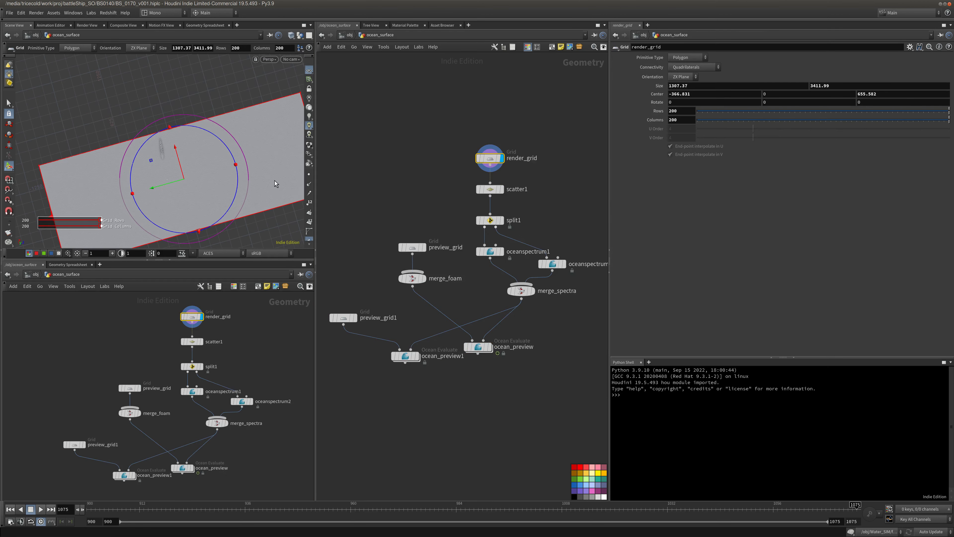
{"action": "left_click_drag", "start_coordinate": [172, 161], "coordinate": [156, 140]}
{"action": "left_click_drag", "start_coordinate": [42, 183], "coordinate": [148, 159]}
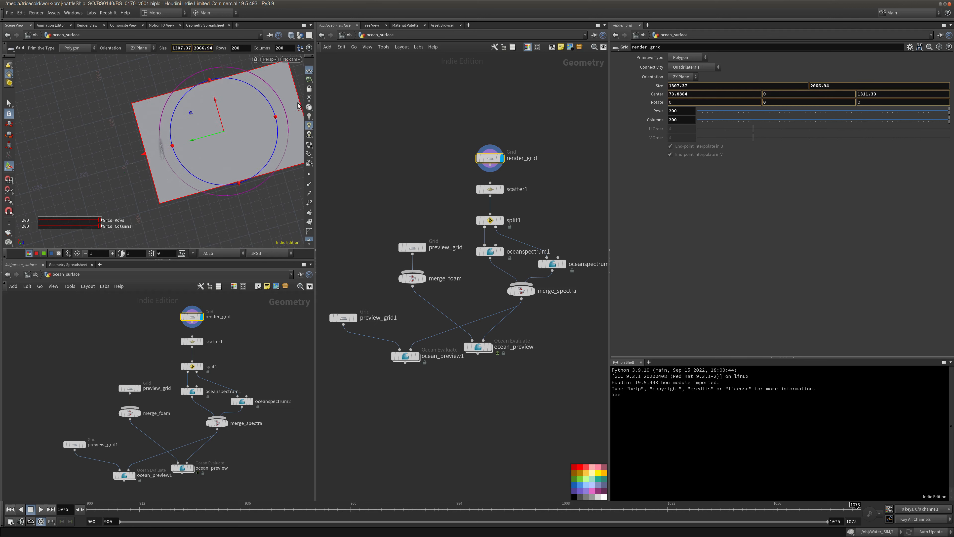
{"action": "left_click_drag", "start_coordinate": [303, 109], "coordinate": [220, 127]}
{"action": "left_click", "coordinate": [291, 59]}
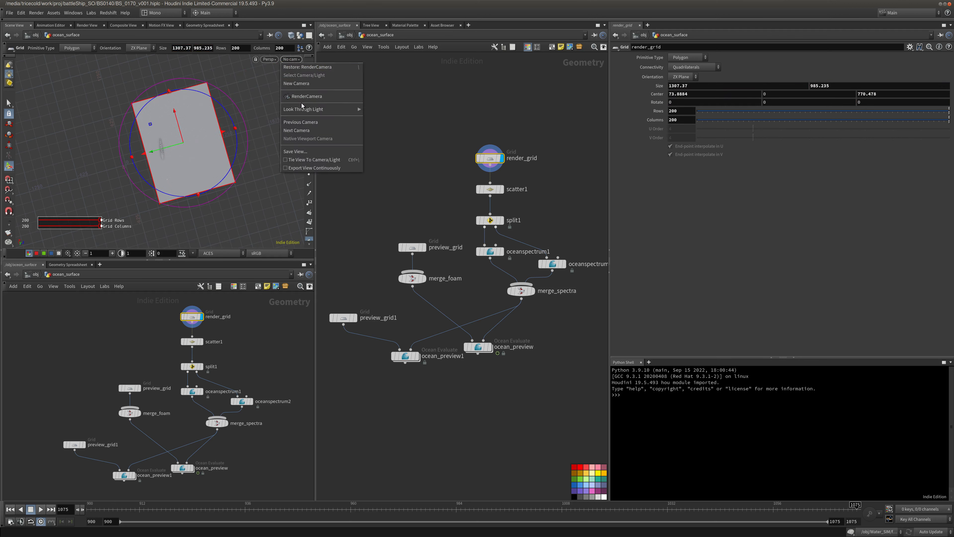
{"action": "left_click", "coordinate": [304, 100]}
Shrink render_grid to about 589 by 731 around the battleship and look at it through RenderCamera.
{"action": "right_click_drag", "start_coordinate": [249, 136], "coordinate": [30, 154], "text": "alt"}
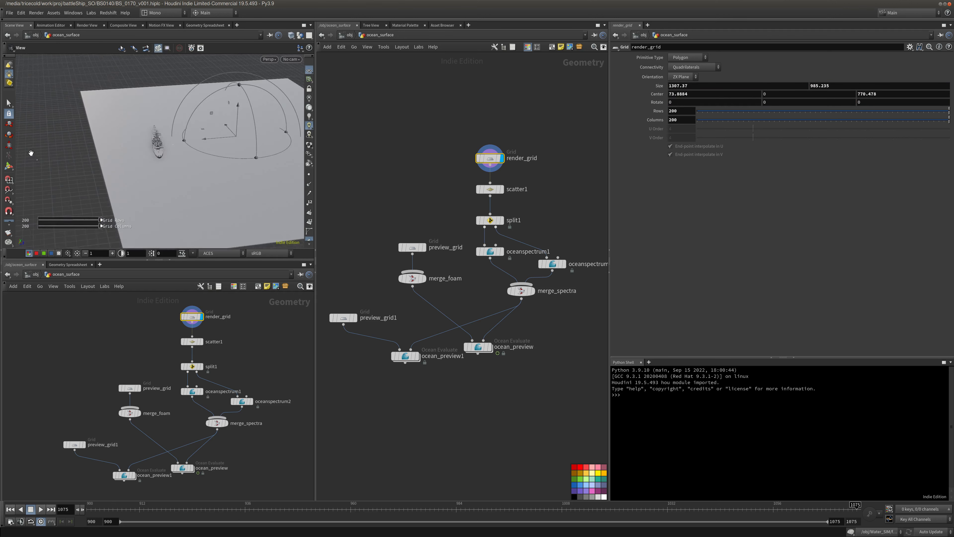
{"action": "left_click_drag", "start_coordinate": [162, 135], "coordinate": [93, 165], "text": "alt"}
{"action": "left_click_drag", "start_coordinate": [224, 188], "coordinate": [180, 165]}
{"action": "left_click_drag", "start_coordinate": [81, 92], "coordinate": [146, 141], "text": "alt"}
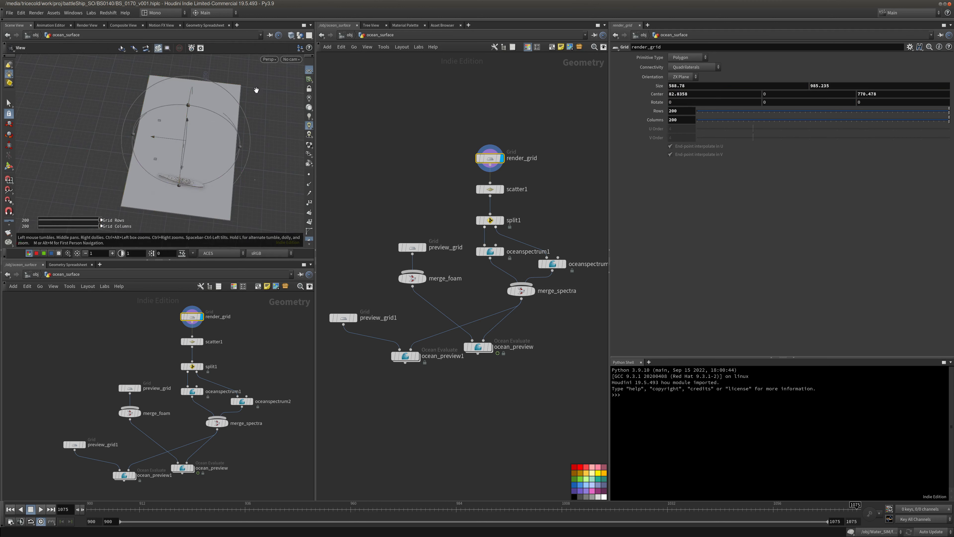
{"action": "left_click_drag", "start_coordinate": [255, 90], "coordinate": [219, 84], "text": "alt"}
{"action": "left_click_drag", "start_coordinate": [244, 136], "coordinate": [202, 141]}
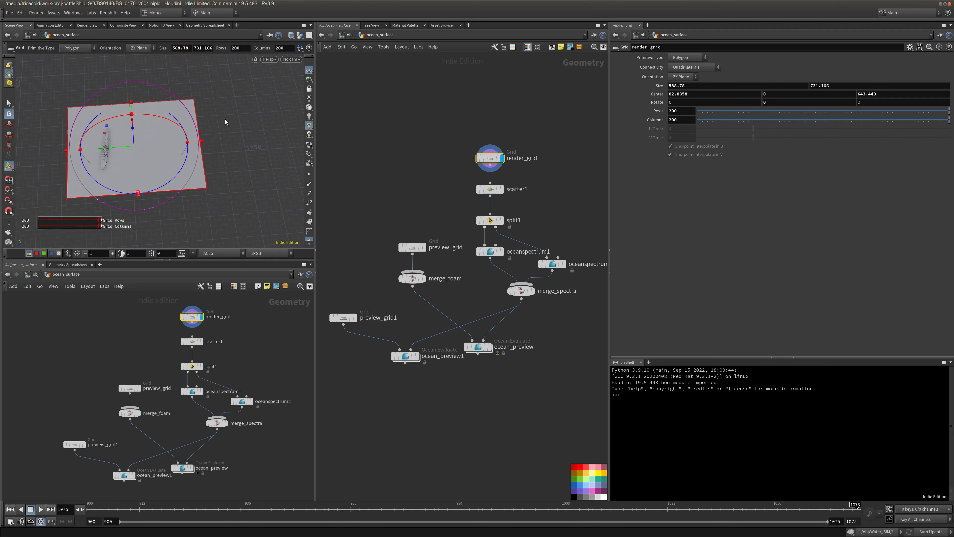
{"action": "left_click", "coordinate": [292, 59]}
{"action": "left_click", "coordinate": [304, 100]}
Delete the preview_grid1 and ocean_preview1 nodes from the ocean_surface network.
{"action": "middle_click_drag", "start_coordinate": [397, 166], "coordinate": [379, 165]}
{"action": "left_click", "coordinate": [430, 165]}
{"action": "left_click_drag", "start_coordinate": [413, 134], "coordinate": [504, 179]}
{"action": "middle_click_drag", "start_coordinate": [415, 393], "coordinate": [462, 385]}
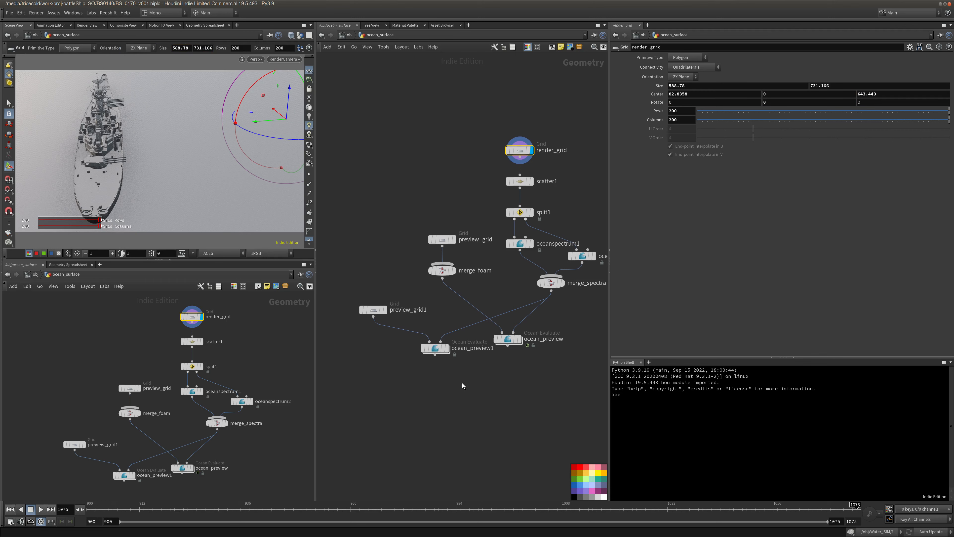
{"action": "left_click_drag", "start_coordinate": [466, 389], "coordinate": [400, 304]}
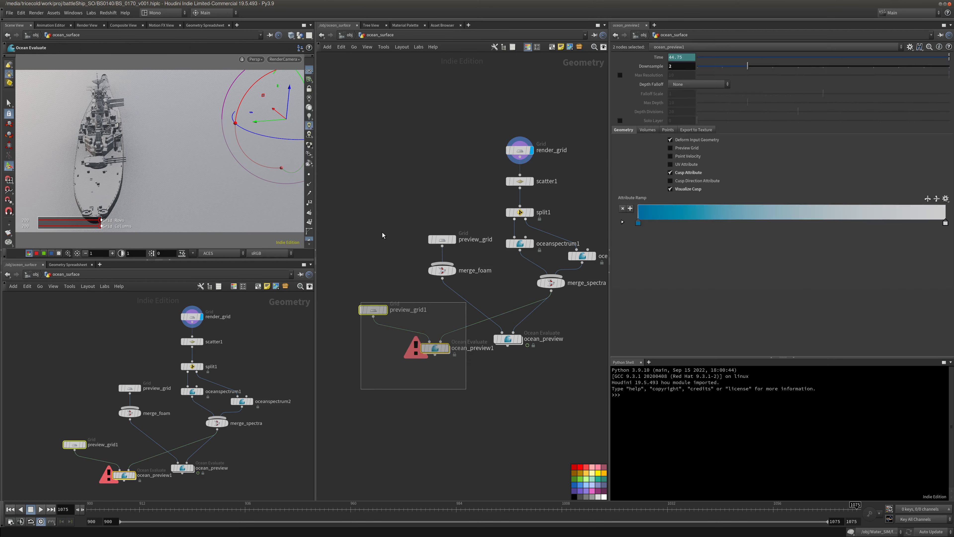
{"action": "key", "text": "Delete"}
Link preview_grid's Size to render_grid's Size with relative references, and display the ocean_preview node.
{"action": "left_click", "coordinate": [463, 237]}
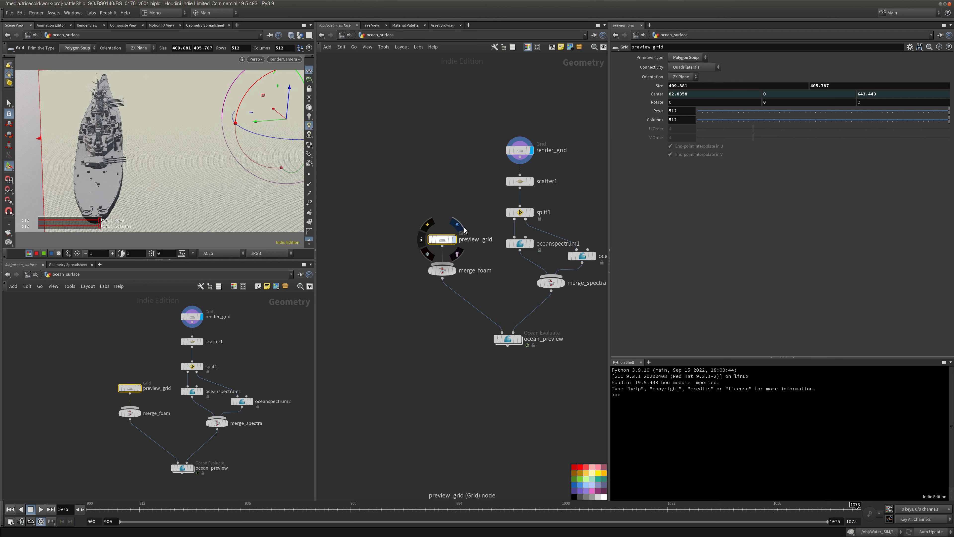
{"action": "left_click", "coordinate": [520, 150]}
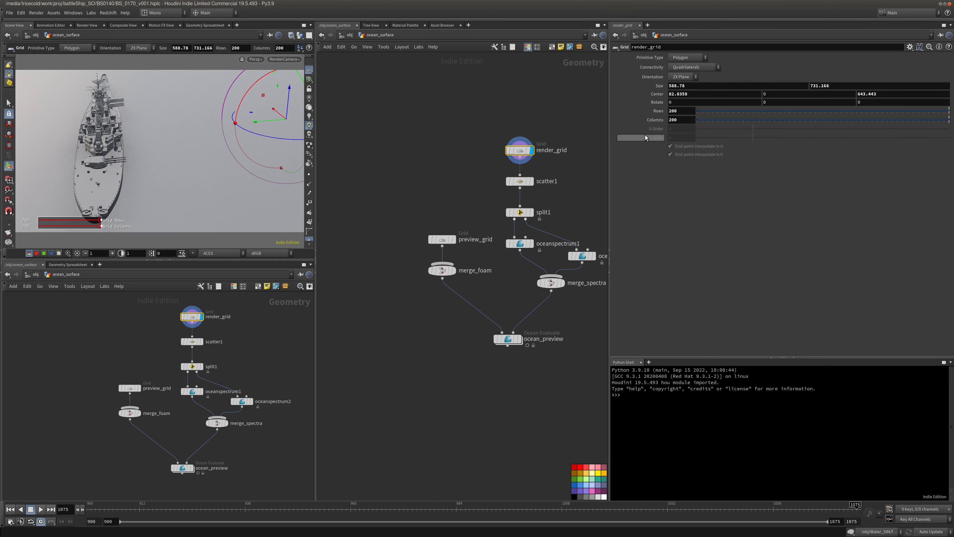
{"action": "right_click", "coordinate": [644, 86]}
{"action": "left_click", "coordinate": [661, 146]}
{"action": "left_click", "coordinate": [442, 239]}
{"action": "right_click", "coordinate": [656, 90]}
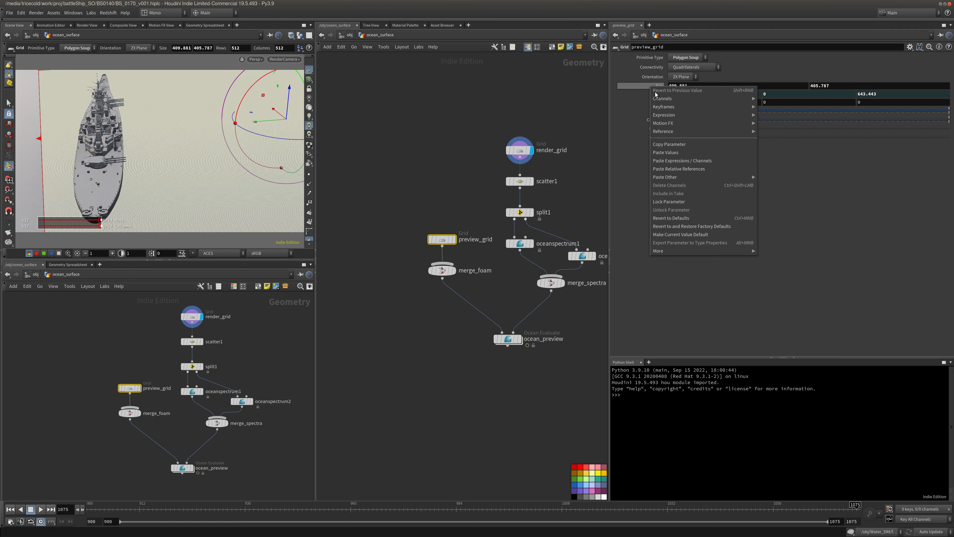
{"action": "left_click", "coordinate": [679, 169]}
{"action": "left_click", "coordinate": [584, 119]}
{"action": "mouse_move", "coordinate": [515, 340]}
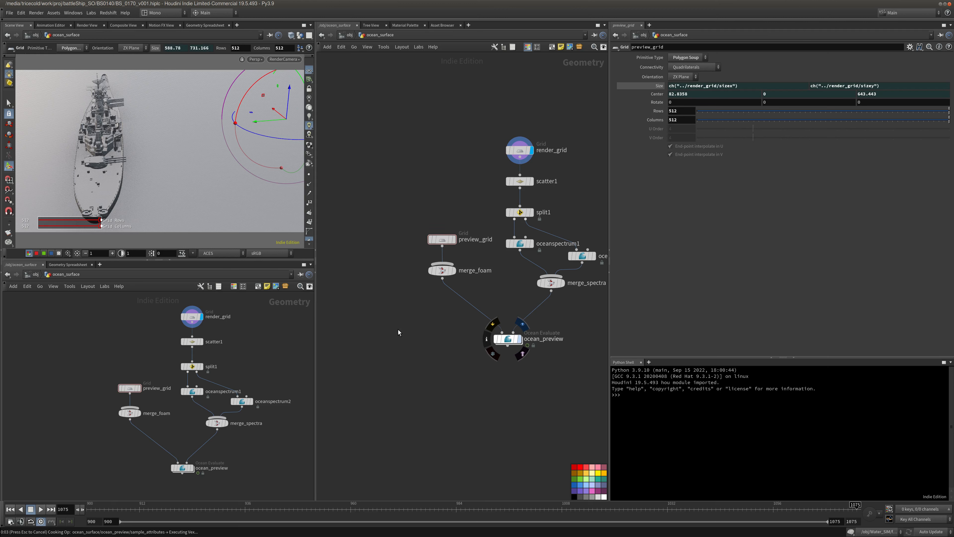
{"action": "middle_click_drag", "start_coordinate": [379, 335], "coordinate": [328, 329]}
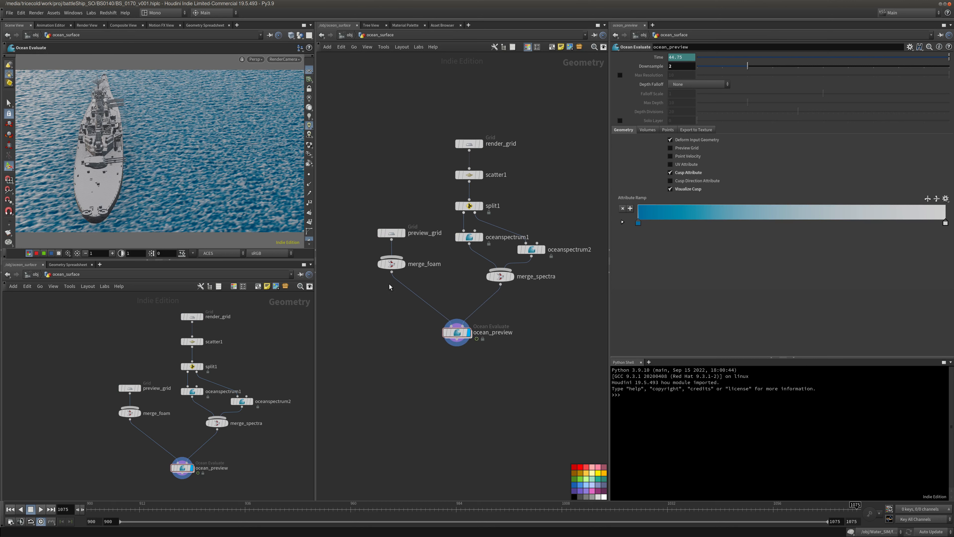
Set the Resolution Exponent of both oceanspectrum1 and oceanspectrum2 to 9.
{"action": "left_click_drag", "start_coordinate": [438, 233], "coordinate": [520, 250]}
{"action": "key", "text": "Return"}
{"action": "left_click_drag", "start_coordinate": [579, 257], "coordinate": [449, 228]}
{"action": "left_click_drag", "start_coordinate": [695, 67], "coordinate": [635, 70]}
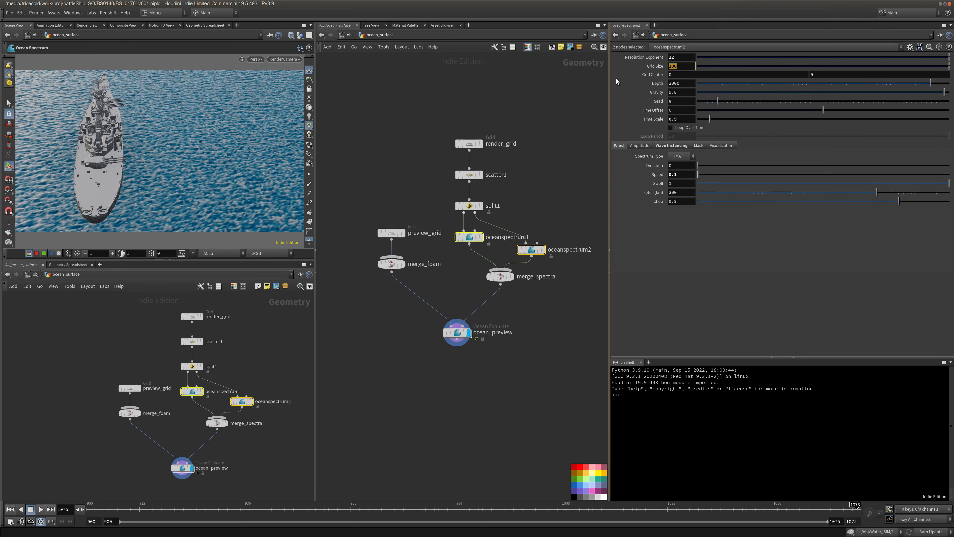
{"action": "left_click_drag", "start_coordinate": [693, 57], "coordinate": [619, 63]}
{"action": "type", "text": "9"}
{"action": "key", "text": "Return"}
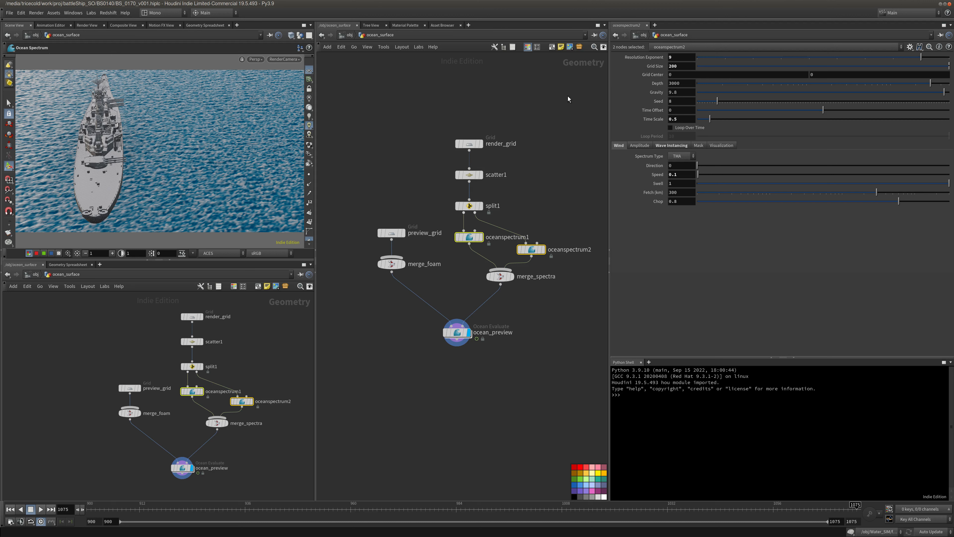
{"action": "middle_click_drag", "start_coordinate": [543, 194], "coordinate": [513, 187]}
{"action": "left_click", "coordinate": [512, 187]}
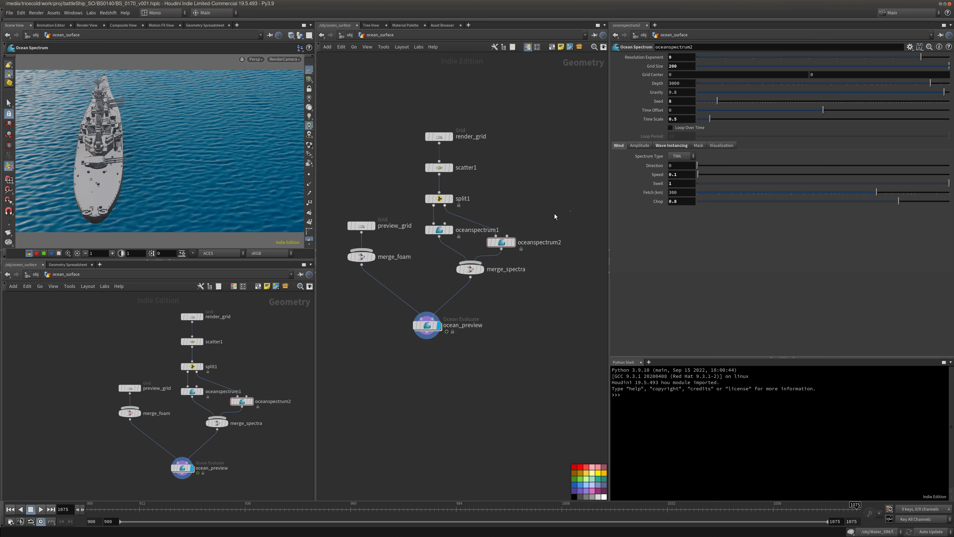
Set the Grid Size of both oceanspectrum1 and oceanspectrum2 to 400.
{"action": "left_click_drag", "start_coordinate": [569, 211], "coordinate": [424, 243]}
{"action": "double_click", "coordinate": [675, 66]}
{"action": "type", "text": "400"}
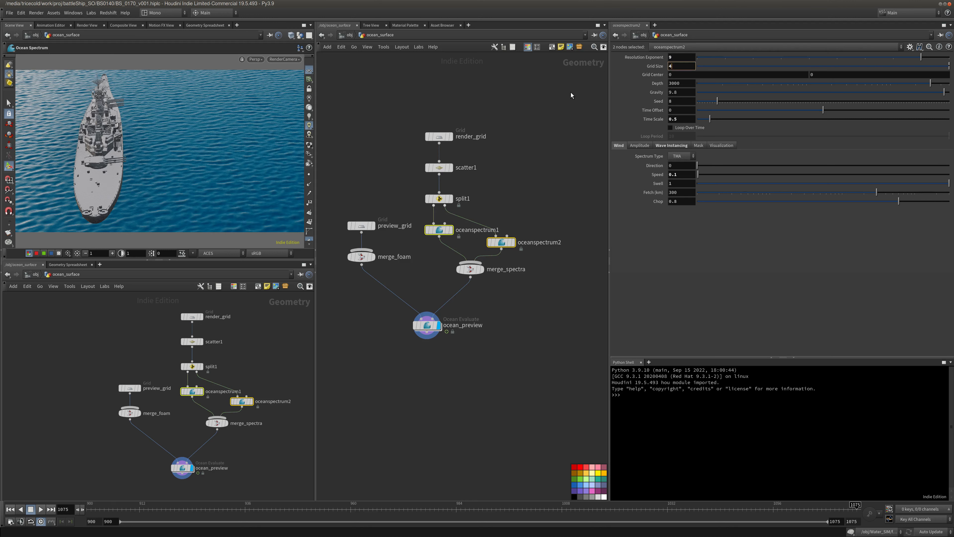
{"action": "key", "text": "Return"}
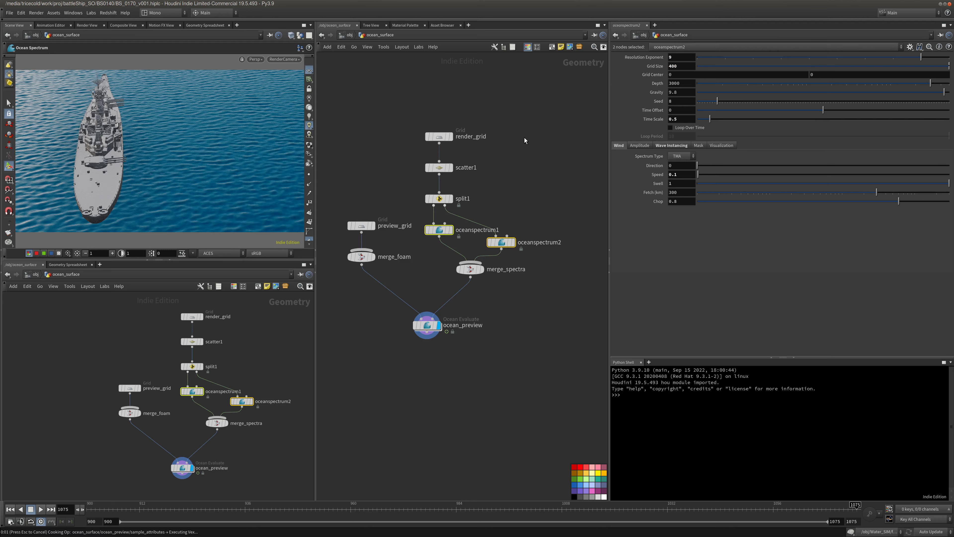
{"action": "middle_click_drag", "start_coordinate": [513, 178], "coordinate": [525, 141]}
{"action": "left_click", "coordinate": [526, 141]}
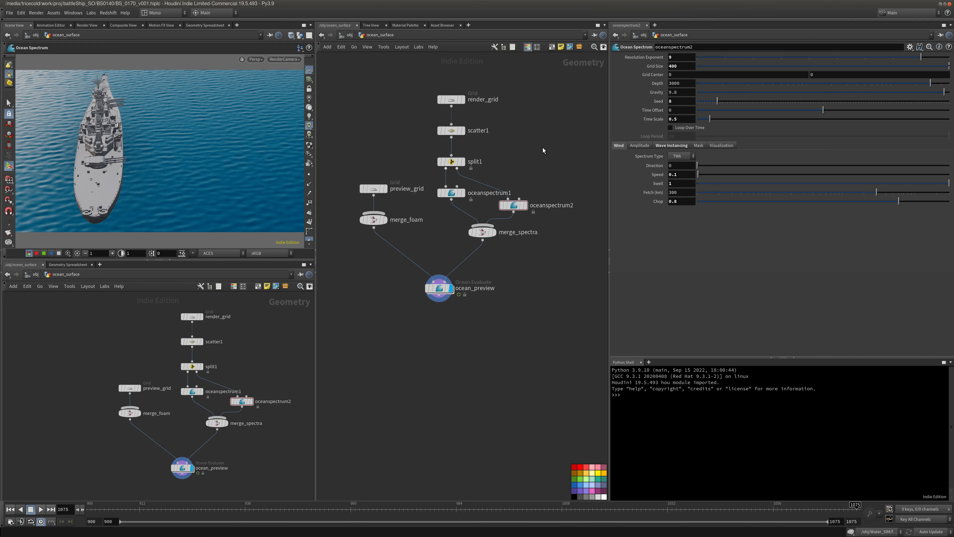
Leave the ocean_surface network and switch the network editor to the out context.
{"action": "left_click", "coordinate": [344, 36]}
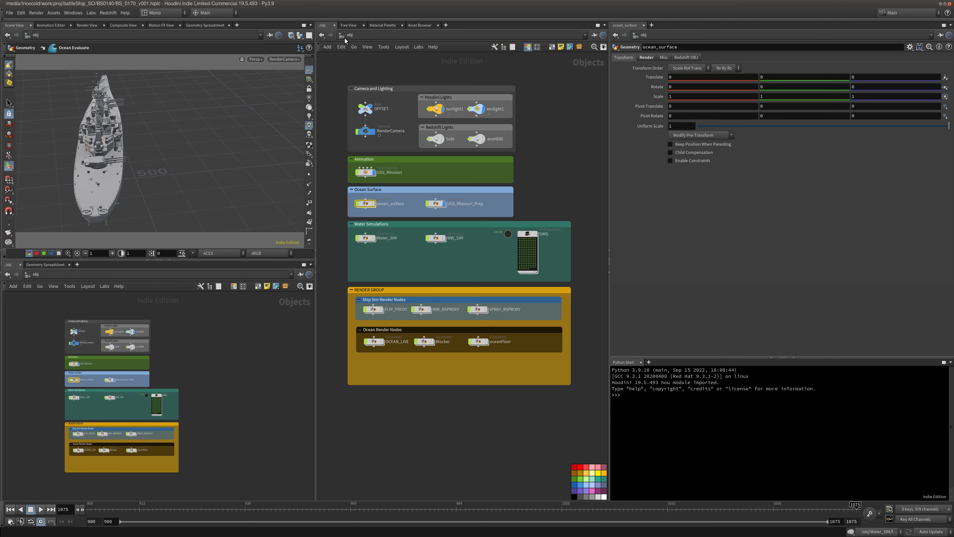
{"action": "left_click", "coordinate": [477, 262]}
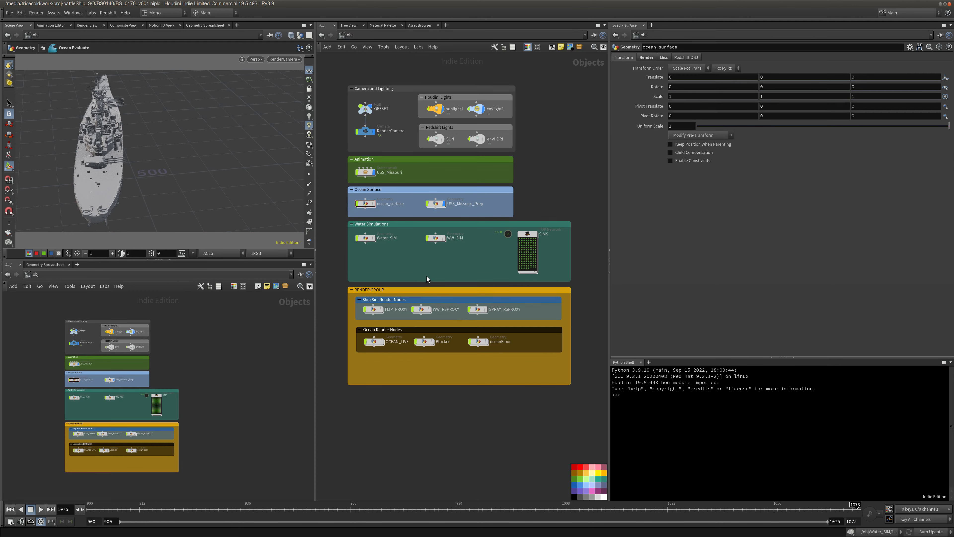
{"action": "middle_click_drag", "start_coordinate": [426, 276], "coordinate": [425, 284]}
{"action": "left_click", "coordinate": [364, 35]}
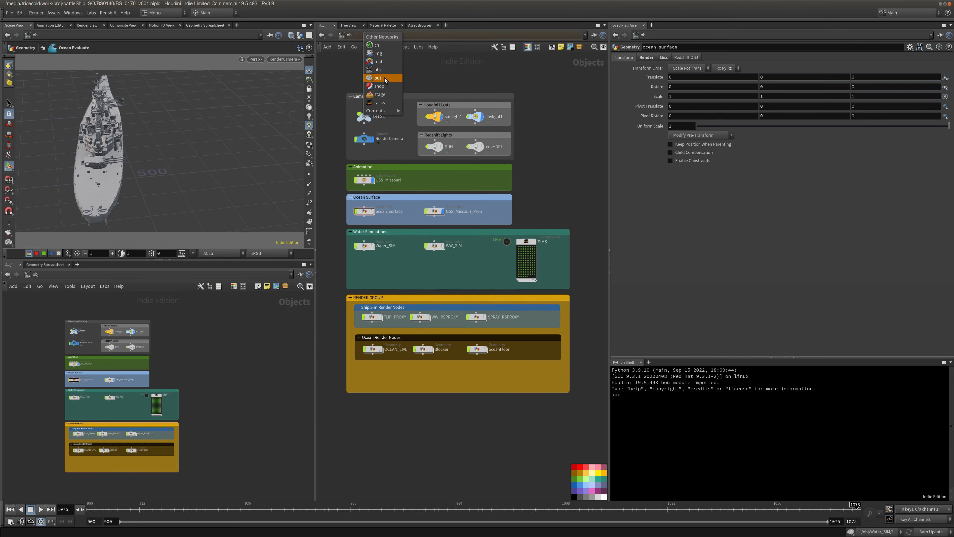
{"action": "left_click", "coordinate": [385, 74]}
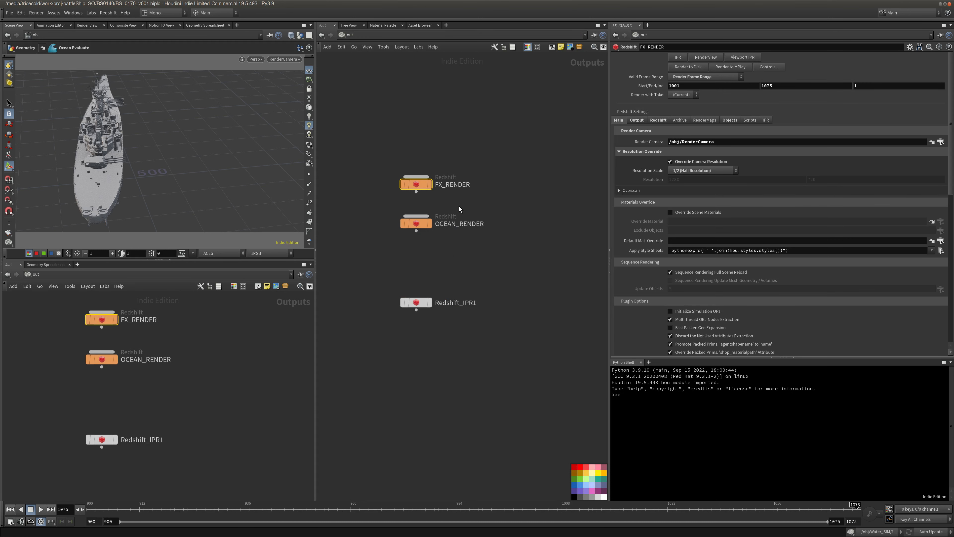
Duplicate the OCEAN_RENDER Redshift node and place the copy between it and Redshift_IPR1.
{"action": "left_click", "coordinate": [415, 224]}
{"action": "key", "text": "ctrl+c"}
{"action": "key", "text": "ctrl+v"}
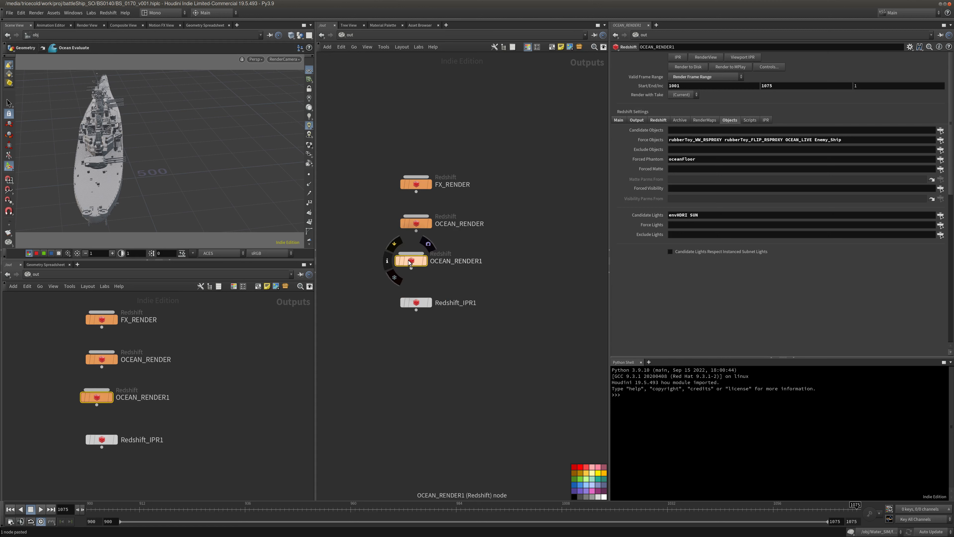
{"action": "left_click", "coordinate": [620, 122]}
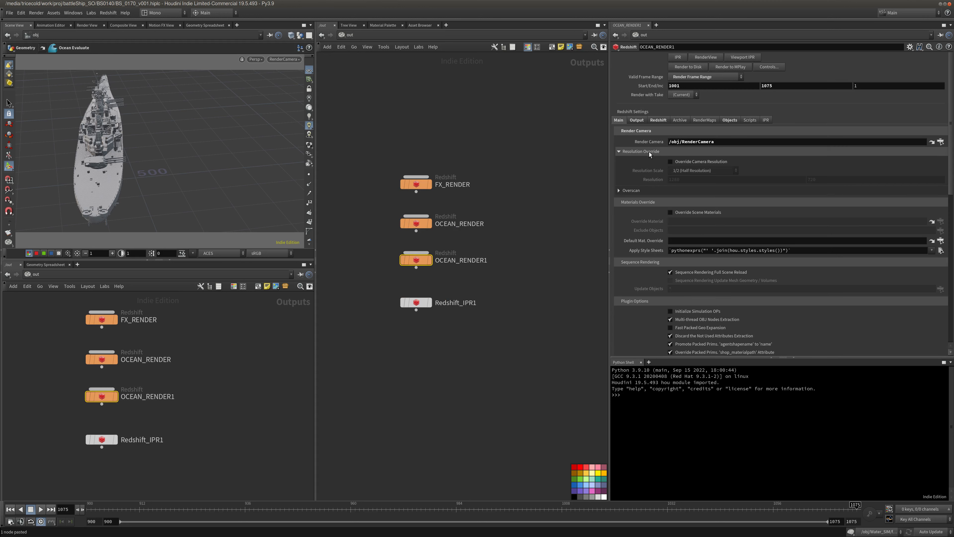
{"action": "left_click", "coordinate": [637, 120]}
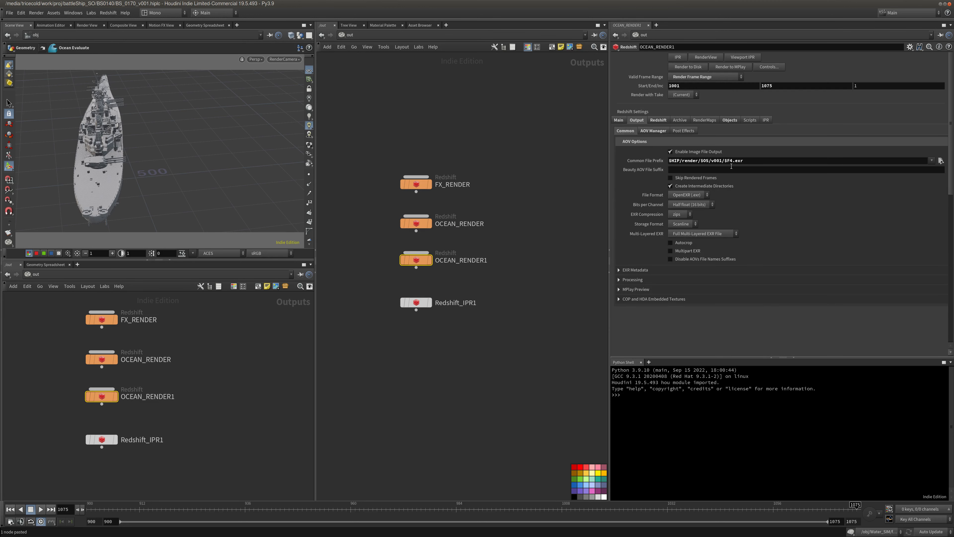
{"action": "left_click", "coordinate": [618, 121]}
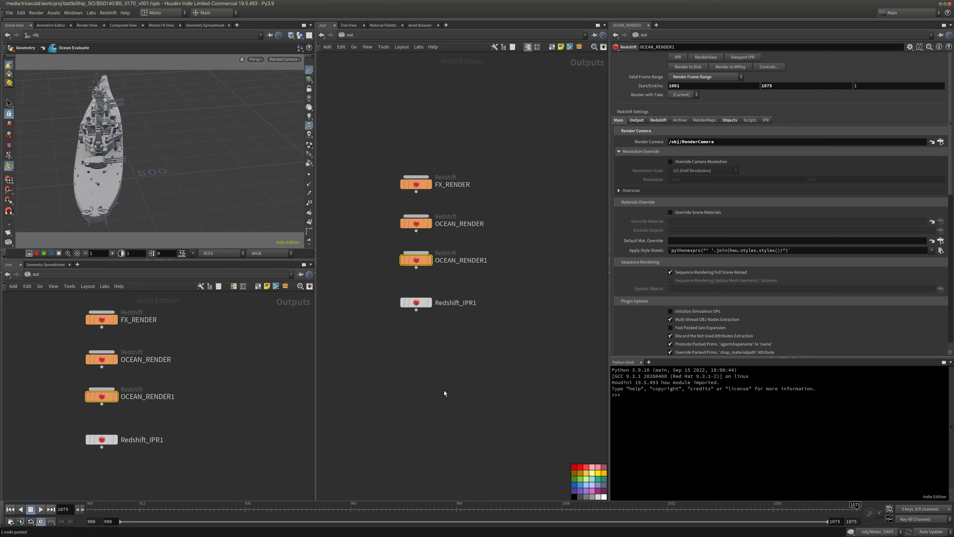
Set the timeline's end frame to 1030.
{"action": "left_click", "coordinate": [860, 522]}
{"action": "type", "text": "1030"}
{"action": "key", "text": "Return"}
{"action": "left_click", "coordinate": [528, 335]}
{"action": "middle_click_drag", "start_coordinate": [529, 334], "coordinate": [515, 338]}
Clear the Force Objects list of the OCEAN_RENDER1 Redshift node.
{"action": "left_click_drag", "start_coordinate": [482, 250], "coordinate": [347, 282]}
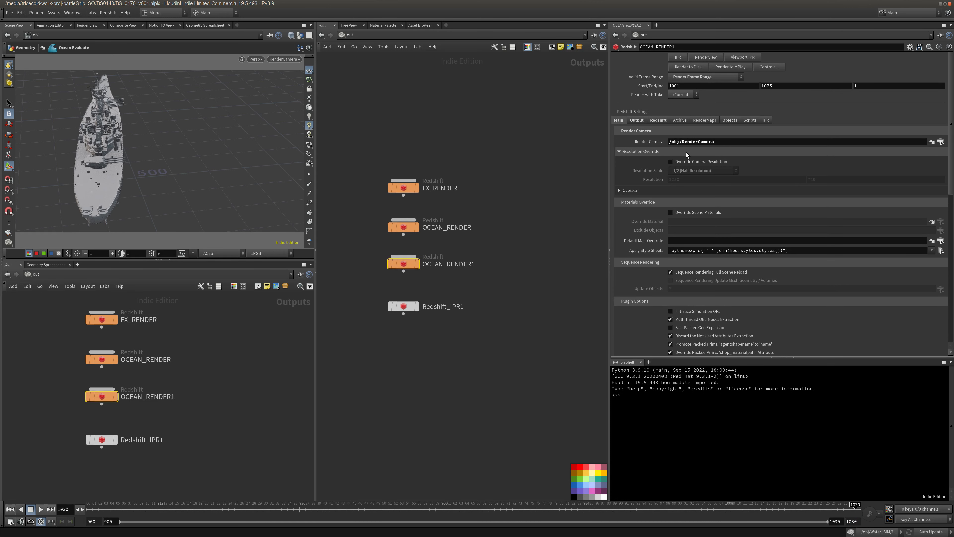
{"action": "left_click", "coordinate": [729, 120]}
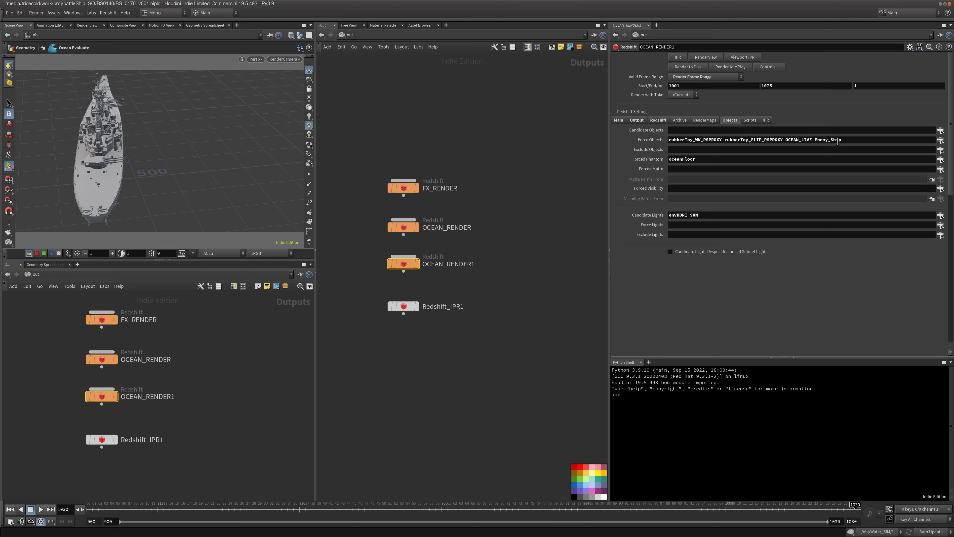
{"action": "left_click_drag", "start_coordinate": [845, 141], "coordinate": [662, 141]}
{"action": "key", "text": "BackSpace"}
{"action": "left_click", "coordinate": [540, 135]}
Pick USS_Missouri from the scene objects as the Force Objects entry of OCEAN_RENDER1.
{"action": "left_click", "coordinate": [412, 226]}
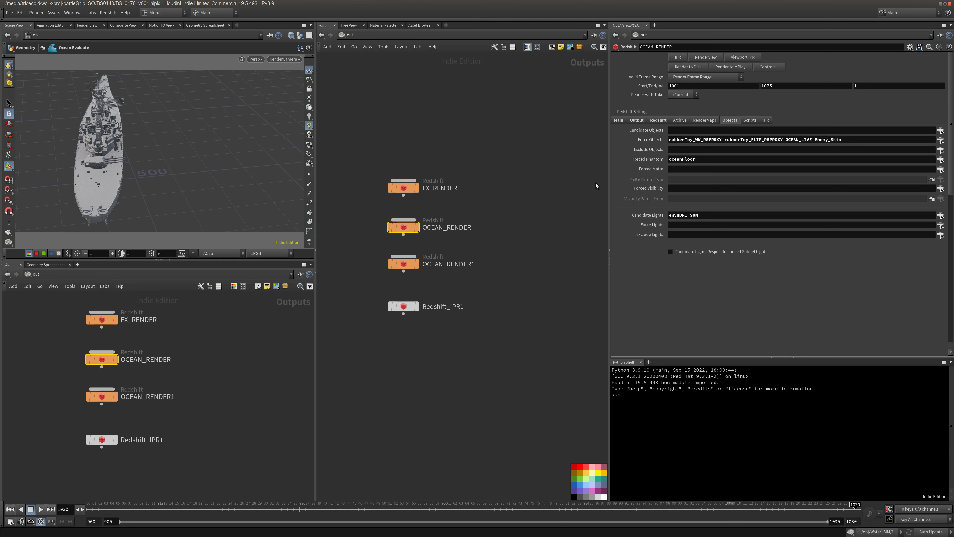
{"action": "left_click_drag", "start_coordinate": [472, 163], "coordinate": [389, 204]}
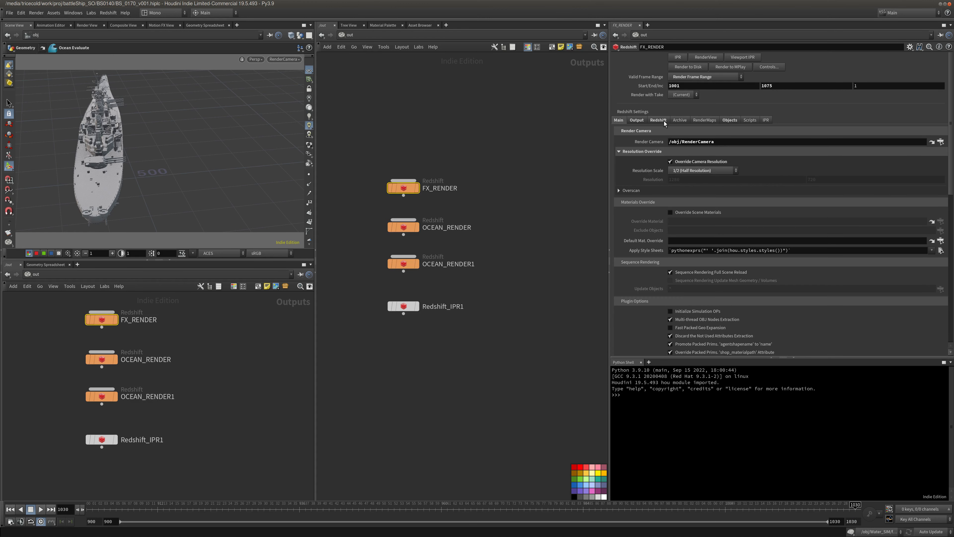
{"action": "left_click", "coordinate": [455, 263]}
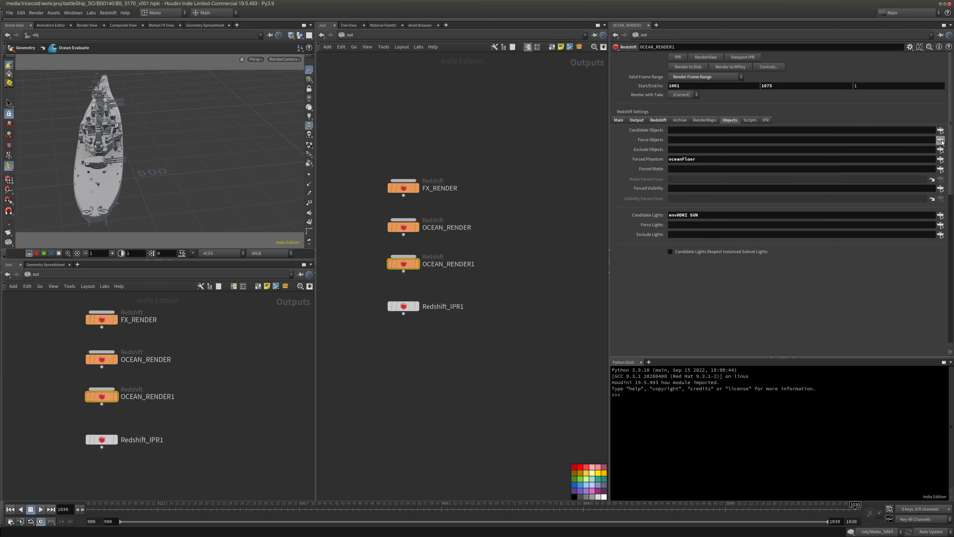
{"action": "left_click", "coordinate": [941, 140]}
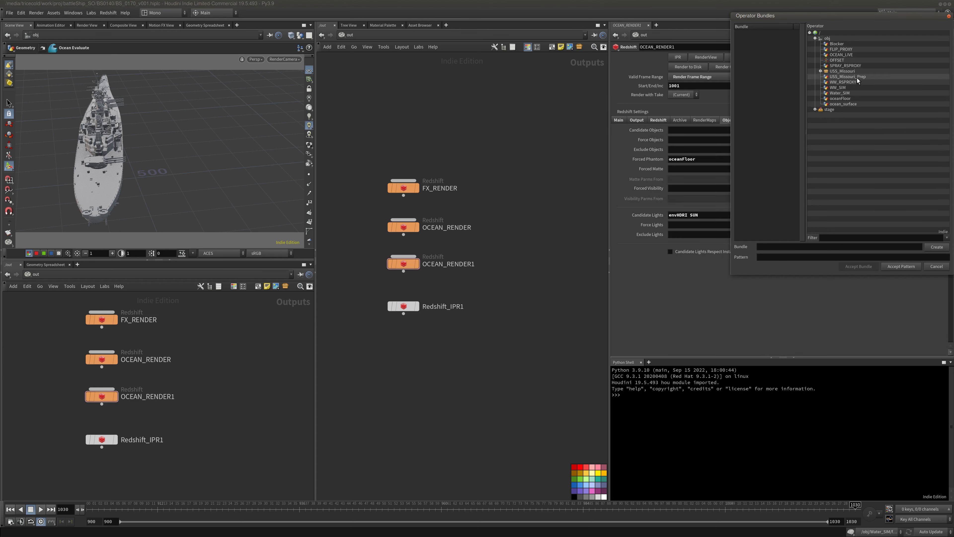
{"action": "left_click", "coordinate": [846, 71]}
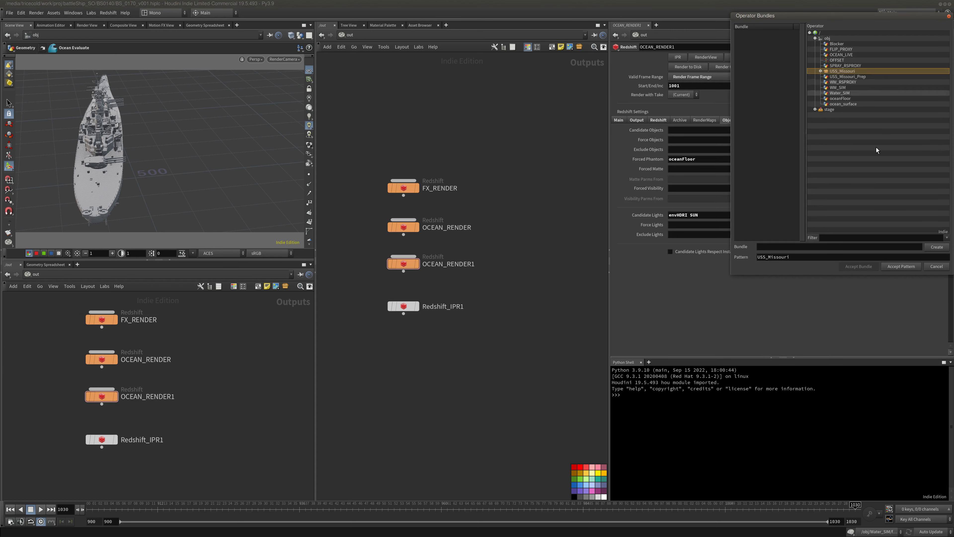
{"action": "left_click", "coordinate": [909, 267]}
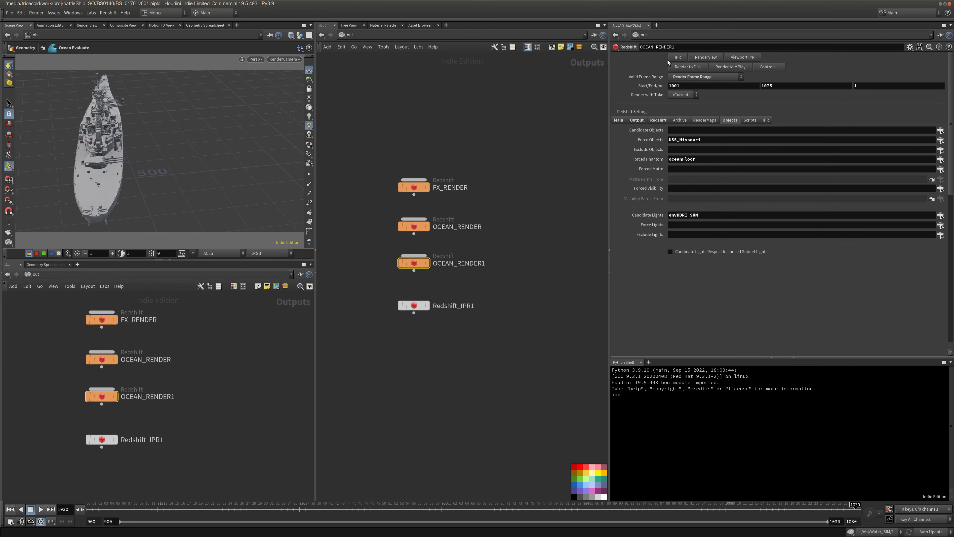
Open the Redshift Render View for OCEAN_RENDER1 and start a live preview render of the battleship.
{"action": "left_click", "coordinate": [706, 58]}
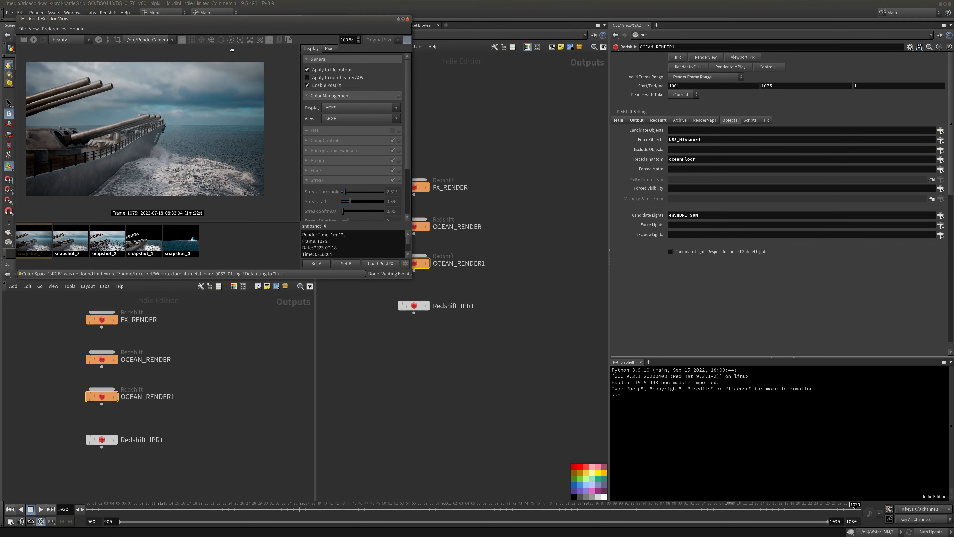
{"action": "left_click_drag", "start_coordinate": [232, 50], "coordinate": [230, 177]}
{"action": "left_click", "coordinate": [202, 196]}
{"action": "left_click", "coordinate": [169, 206]}
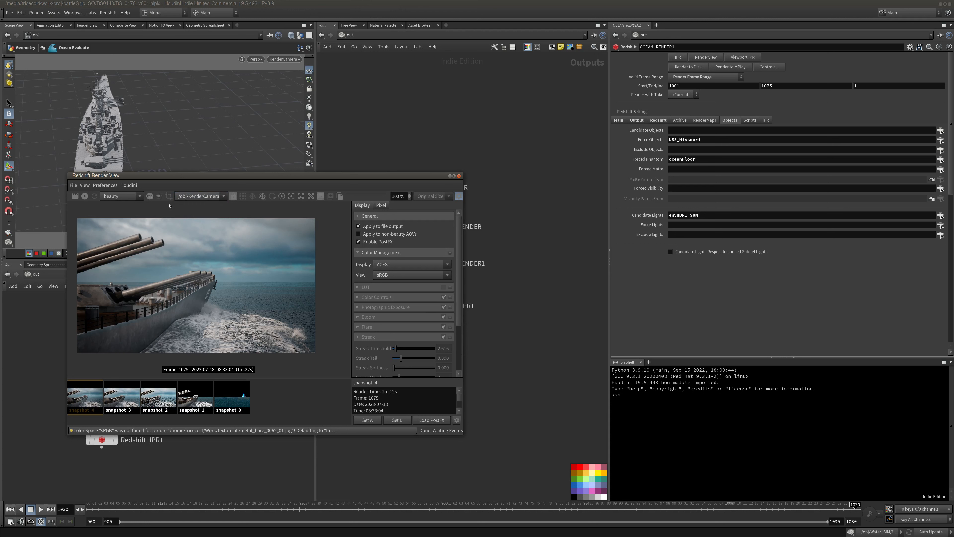
{"action": "left_click", "coordinate": [129, 185]}
{"action": "mouse_move", "coordinate": [151, 195]}
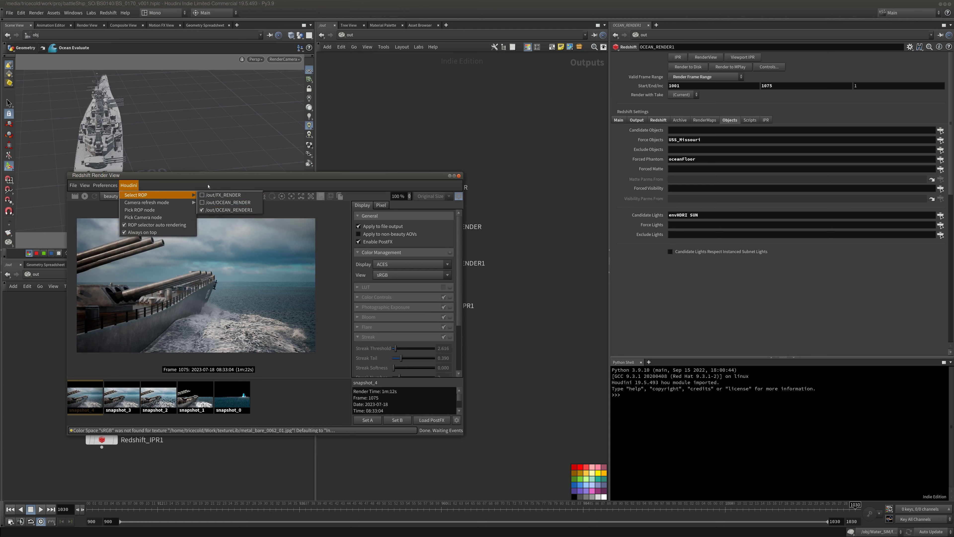
{"action": "left_click", "coordinate": [248, 202]}
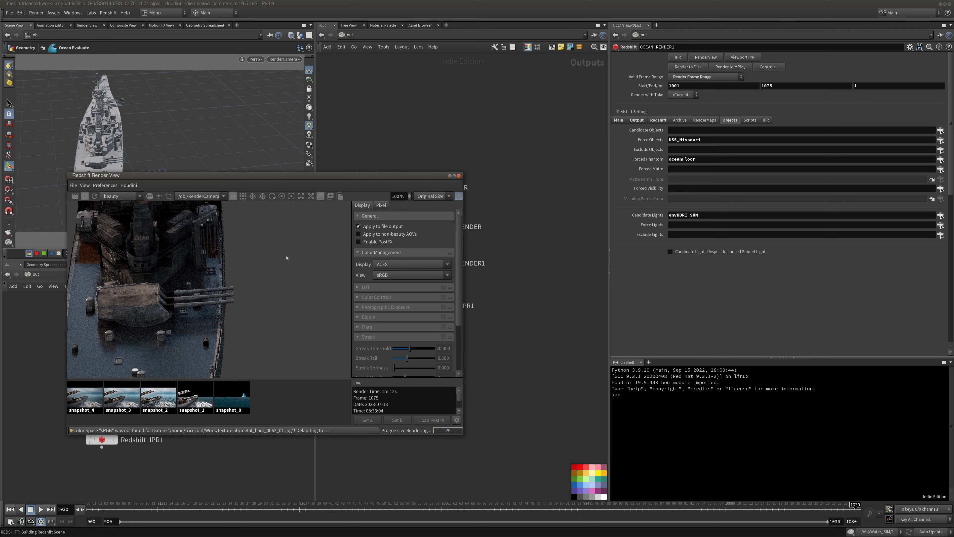
Enlarge the render window, fit the whole ship in the preview and stop the live render.
{"action": "left_click_drag", "start_coordinate": [462, 175], "coordinate": [540, 62]}
{"action": "middle_click_drag", "start_coordinate": [274, 150], "coordinate": [263, 263]}
{"action": "scroll", "coordinate": [305, 250], "scroll_direction": "down", "scroll_amount": 5}
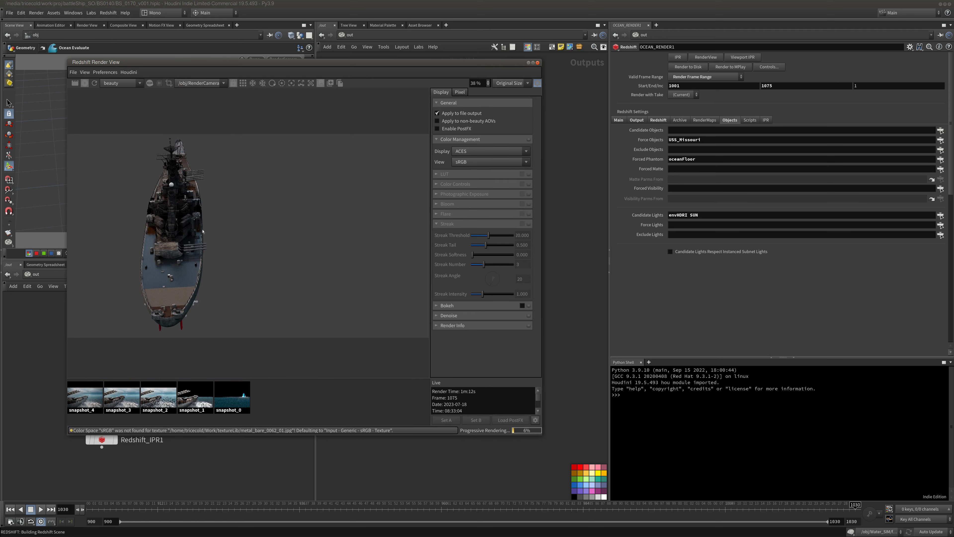
{"action": "left_click", "coordinate": [85, 83]}
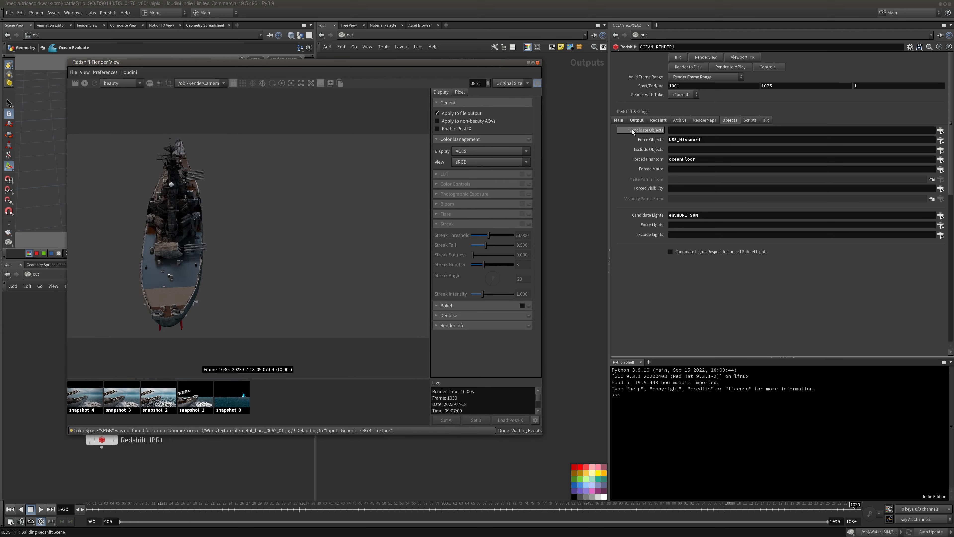
Set the RenderCamera resolution to 1920 x 1080 in the object network.
{"action": "left_click", "coordinate": [619, 121]}
{"action": "left_click_drag", "start_coordinate": [480, 61], "coordinate": [0, 77]}
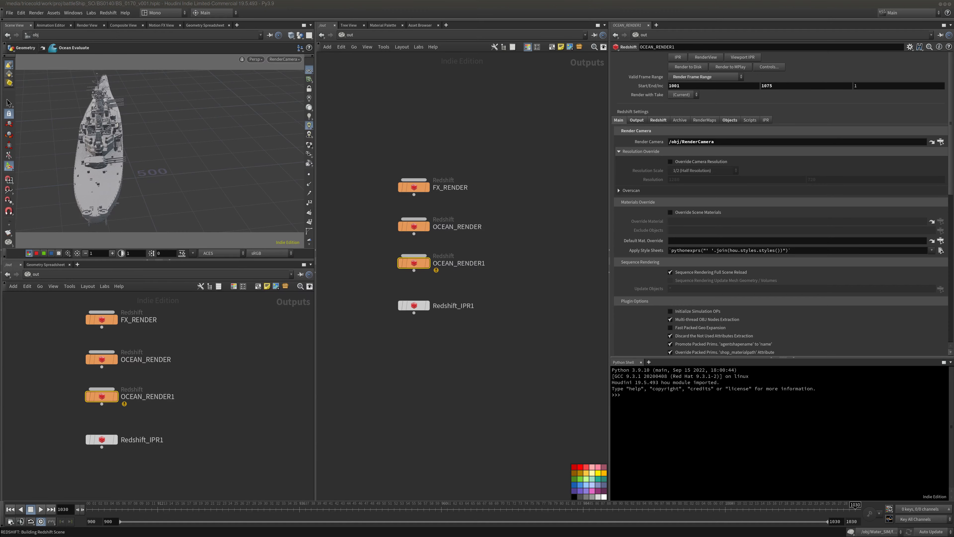
{"action": "left_click", "coordinate": [371, 35]}
{"action": "left_click", "coordinate": [387, 66]}
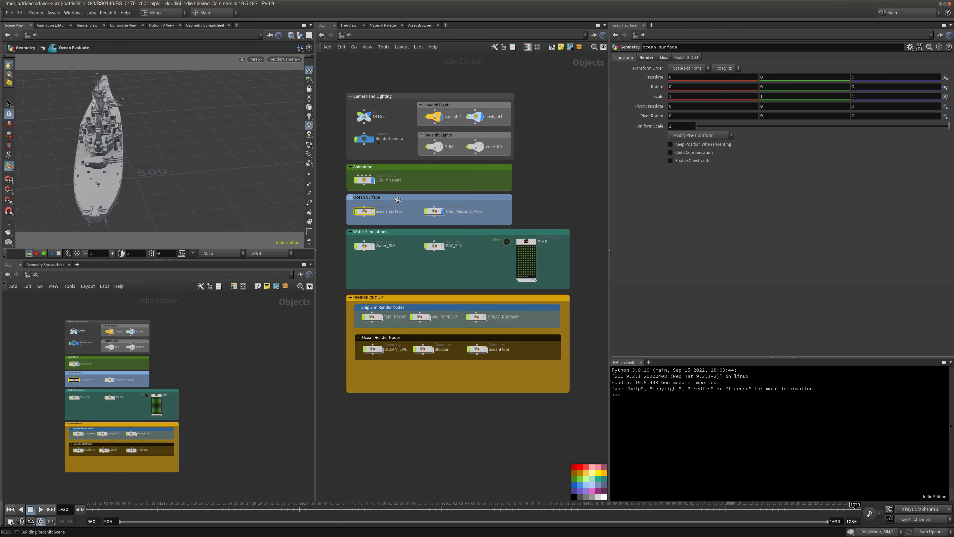
{"action": "left_click", "coordinate": [389, 138]}
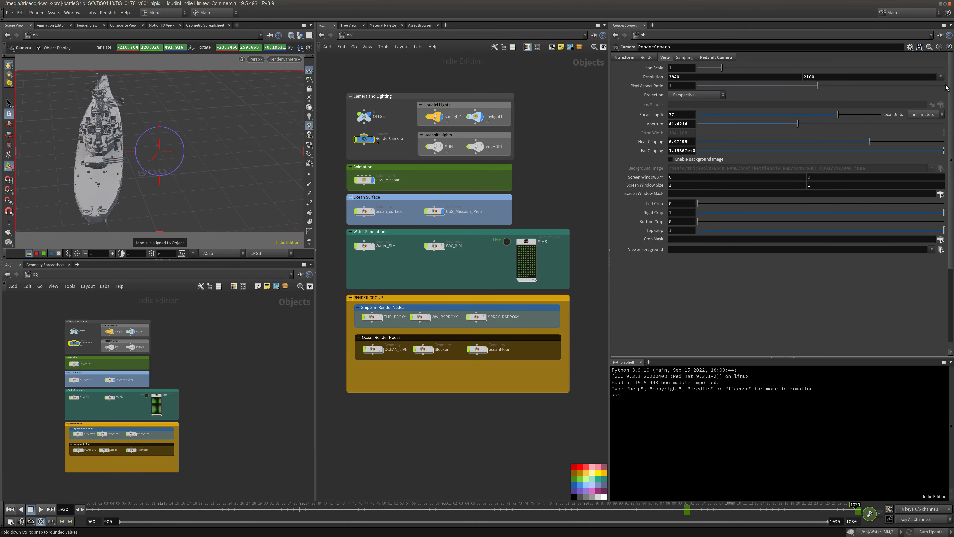
{"action": "left_click", "coordinate": [940, 77]}
{"action": "key", "text": "Escape"}
Run the live preview render again at the new camera resolution and view it at 100% zoom.
{"action": "left_click_drag", "start_coordinate": [0, 75], "coordinate": [280, 93]}
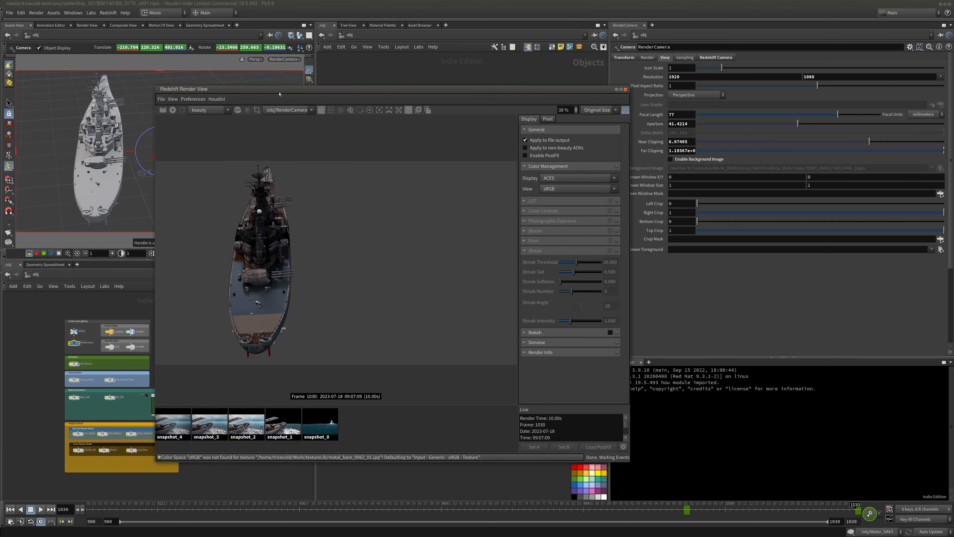
{"action": "left_click", "coordinate": [173, 110]}
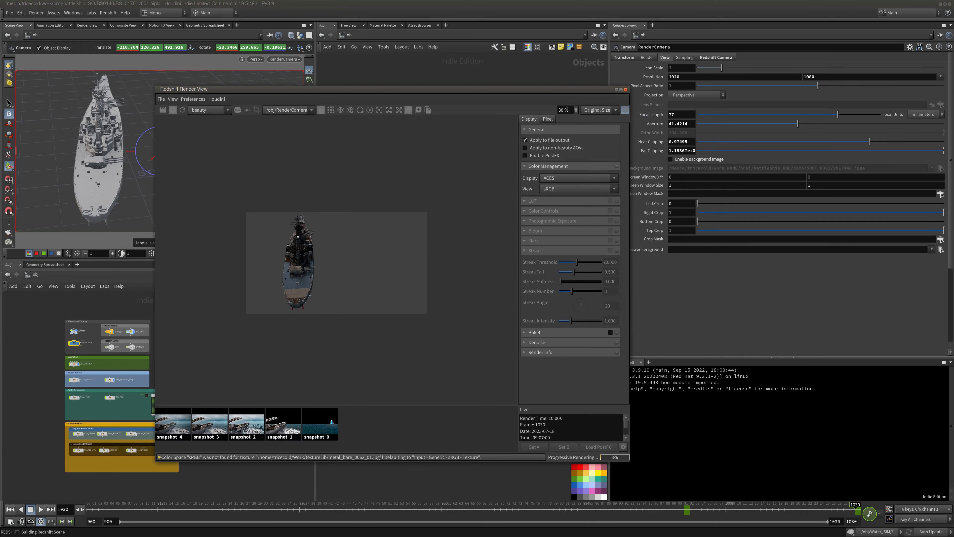
{"action": "left_click_drag", "start_coordinate": [568, 109], "coordinate": [244, 82]}
{"action": "type", "text": "100"}
{"action": "key", "text": "Return"}
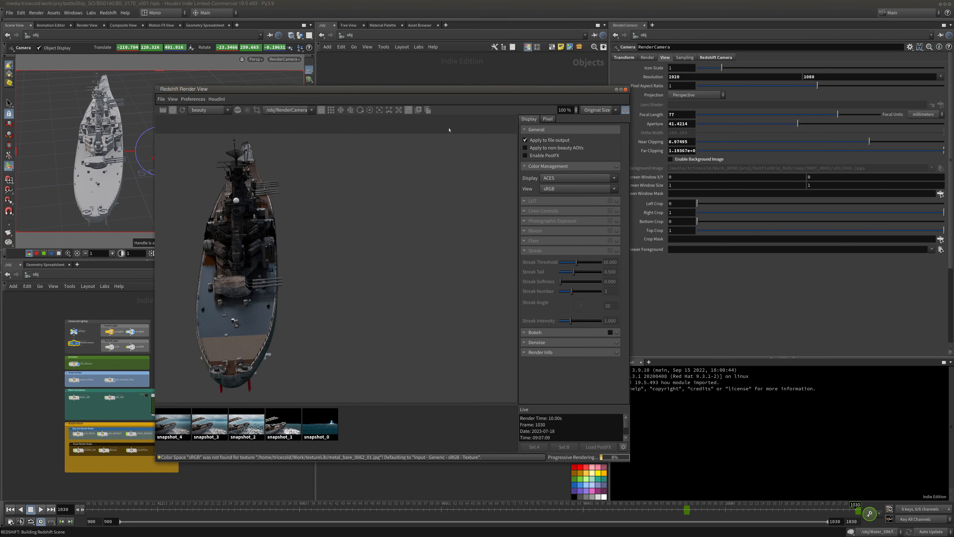
{"action": "left_click_drag", "start_coordinate": [448, 91], "coordinate": [0, 68]}
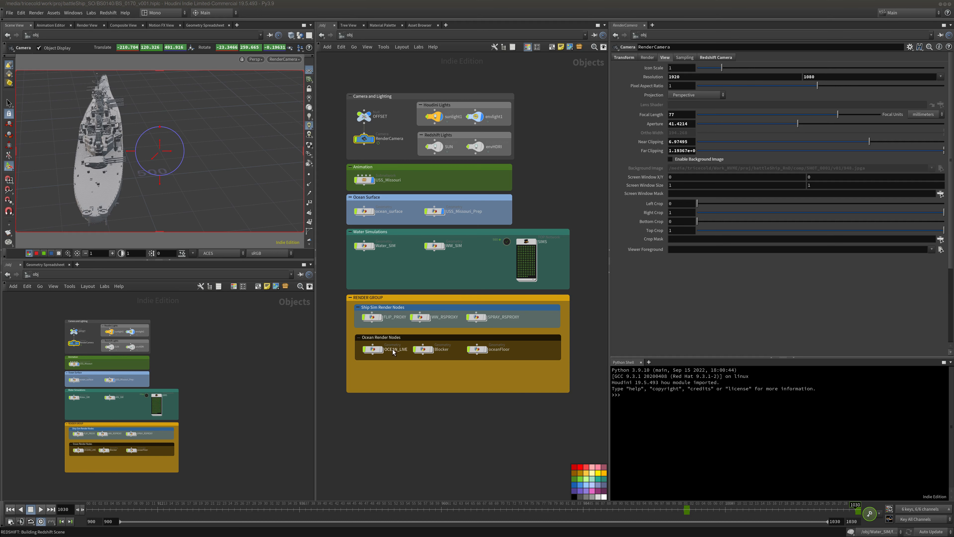
Delete the blast1 node inside OCEAN_LIVE, keeping uvproject1 displayed, and return to the object network.
{"action": "double_click", "coordinate": [373, 349]}
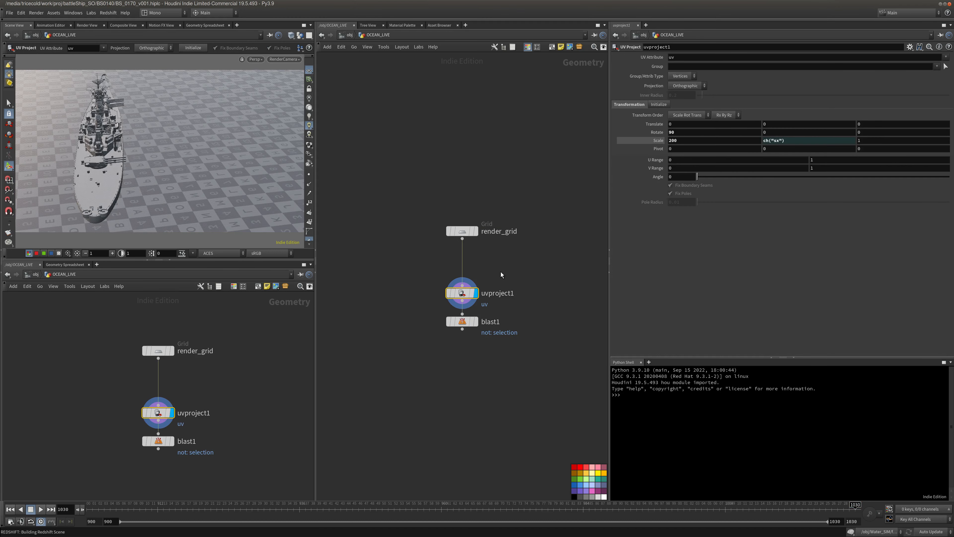
{"action": "left_click", "coordinate": [462, 231]}
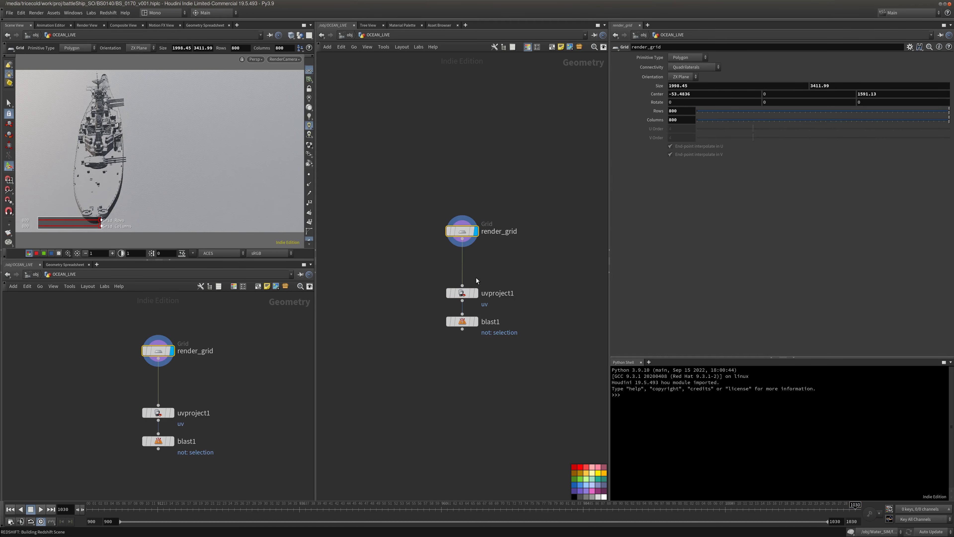
{"action": "left_click", "coordinate": [462, 293]}
{"action": "left_click_drag", "start_coordinate": [510, 317], "coordinate": [424, 342]}
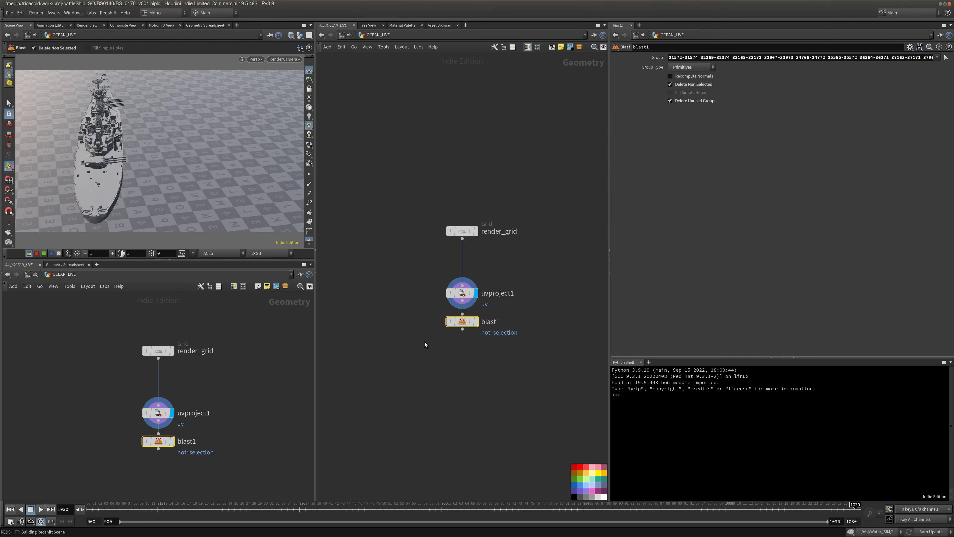
{"action": "key", "text": "Delete"}
{"action": "left_click", "coordinate": [353, 35]}
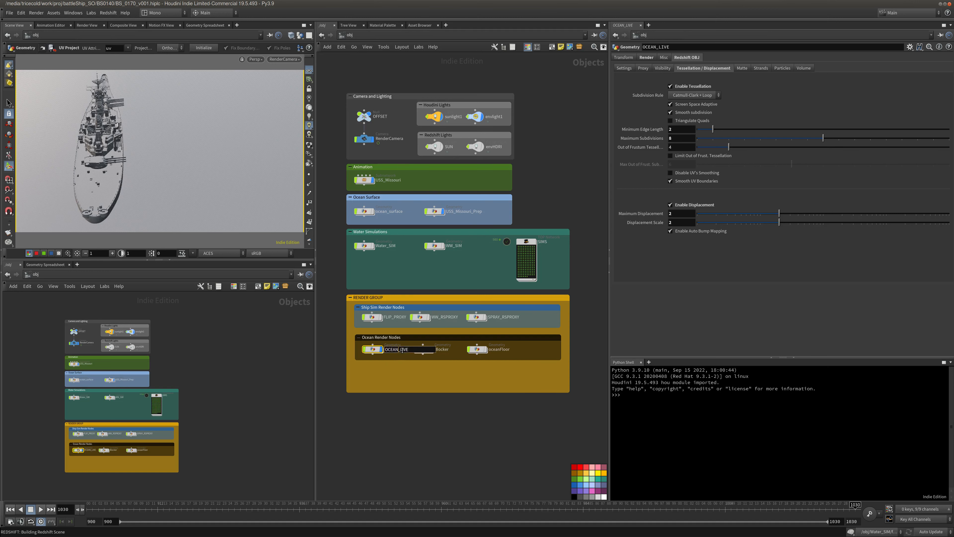
Add OCEAN_LIVE after USS_Missouri in the Force Objects of OCEAN_RENDER1 in the out context.
{"action": "left_click", "coordinate": [414, 36]}
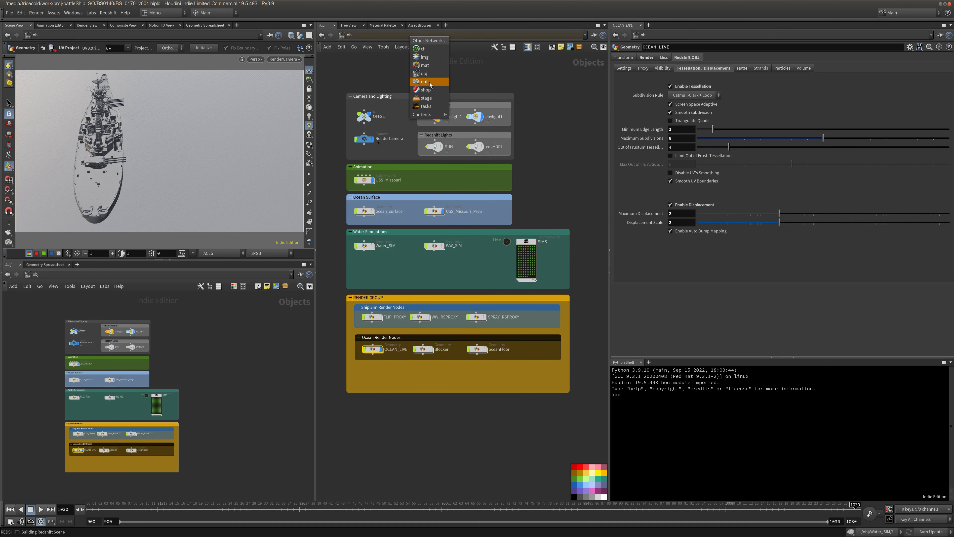
{"action": "left_click", "coordinate": [425, 81]}
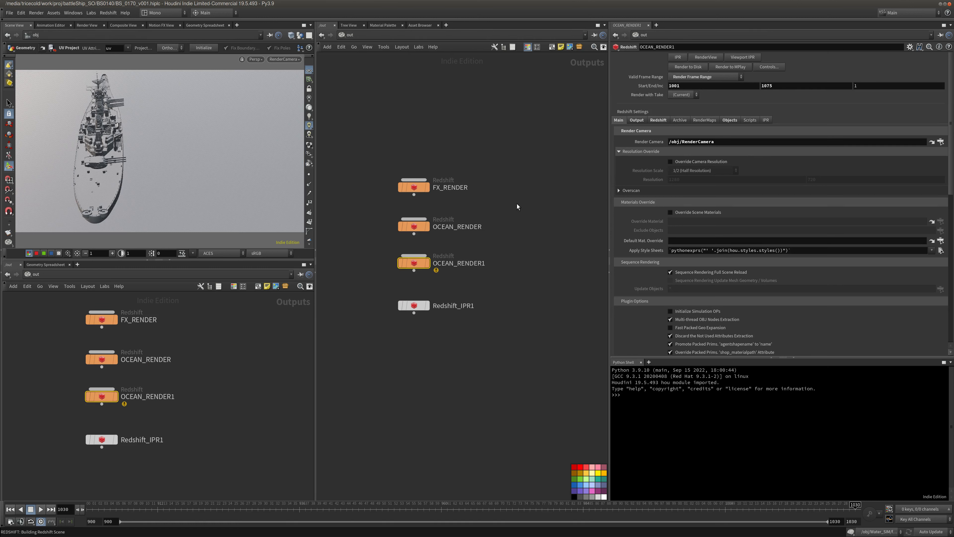
{"action": "left_click", "coordinate": [658, 120]}
{"action": "left_click", "coordinate": [730, 120]}
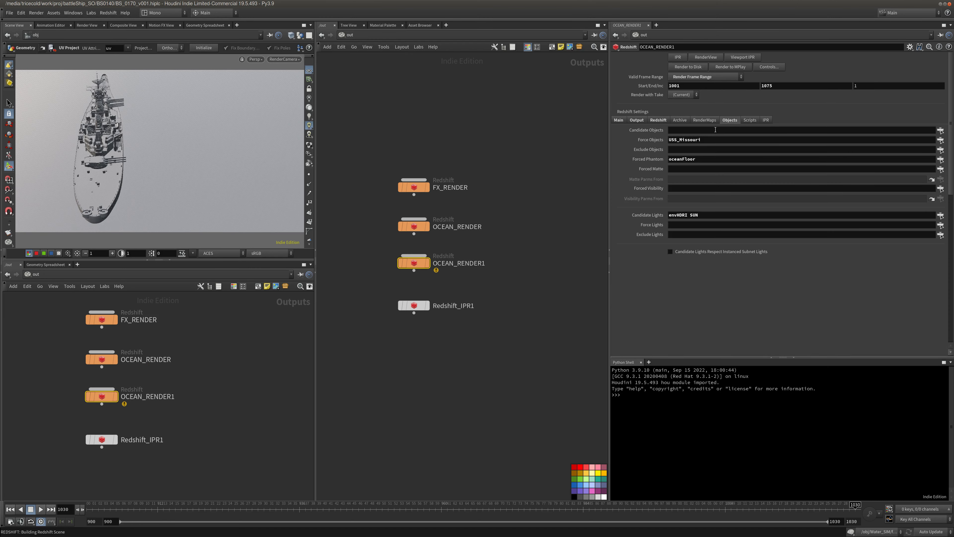
{"action": "left_click", "coordinate": [714, 144]}
{"action": "type", "text": "OCEAN_LIVE"}
{"action": "left_click", "coordinate": [532, 116]}
Preview the ship together with the ocean in the Redshift Render View, and return to the object network.
{"action": "key", "text": "alt+Tab"}
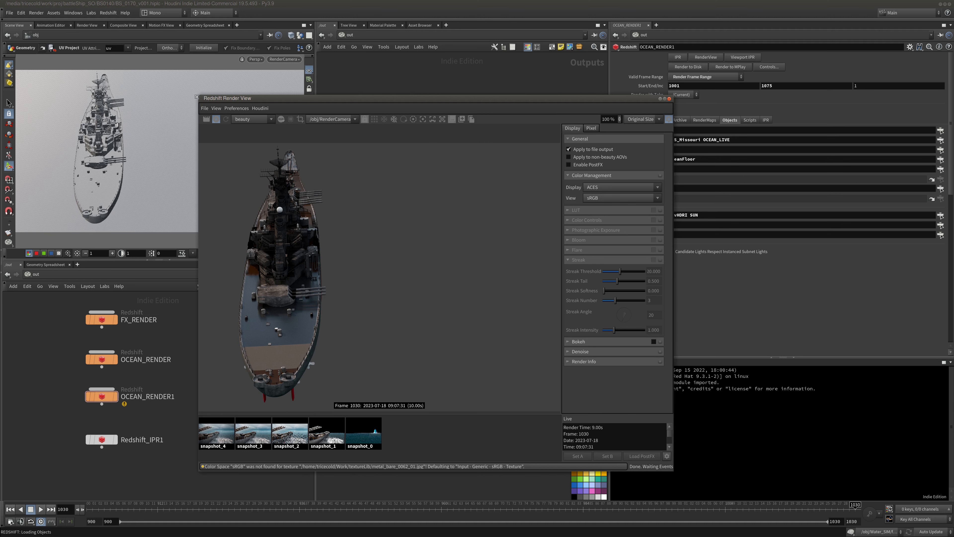
{"action": "left_click_drag", "start_coordinate": [208, 99], "coordinate": [113, 80]}
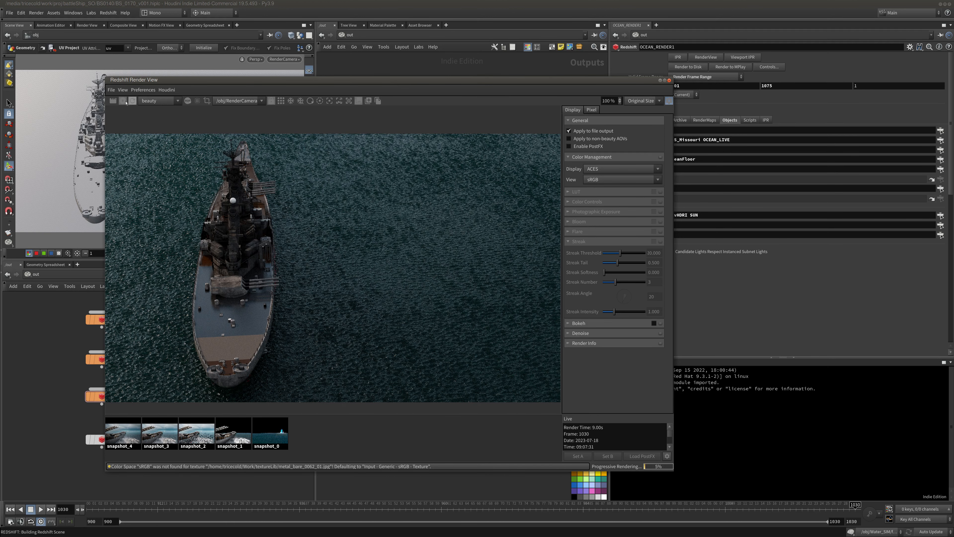
{"action": "left_click_drag", "start_coordinate": [396, 82], "coordinate": [0, 80]}
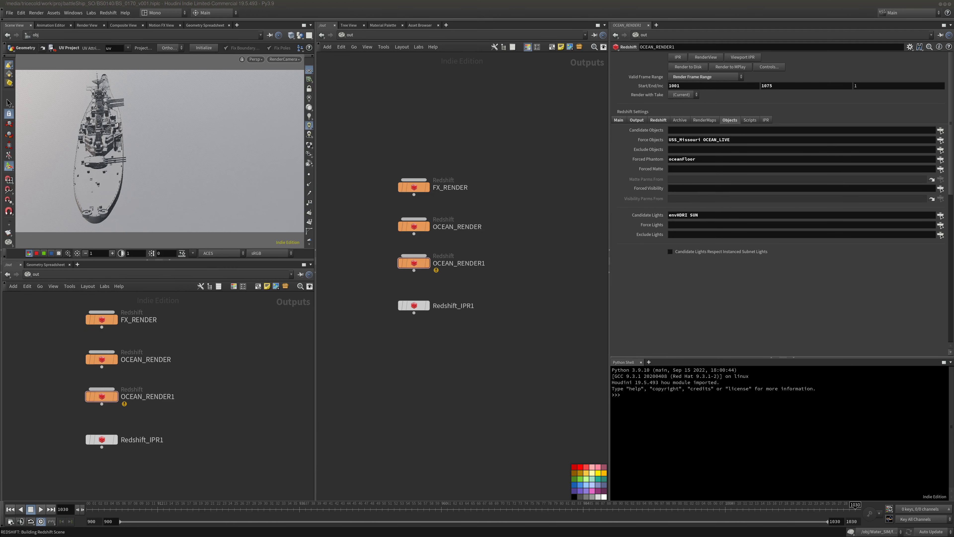
{"action": "left_click", "coordinate": [368, 38]}
{"action": "left_click", "coordinate": [383, 69]}
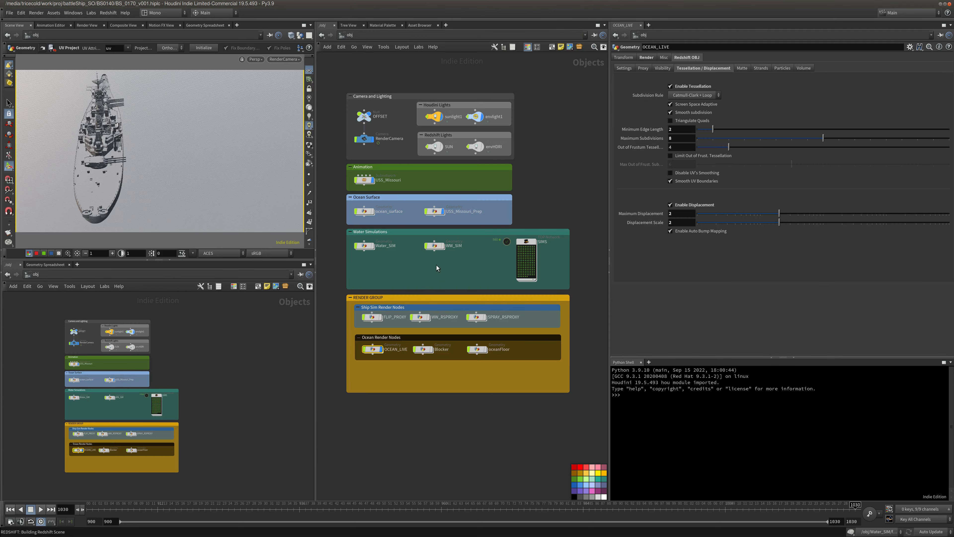
Examine the TextureSampler2 and MaxonNoise1 displacement nodes inside the Water_RS_DISP_LIVE material.
{"action": "left_click", "coordinate": [388, 34]}
{"action": "left_click", "coordinate": [398, 61]}
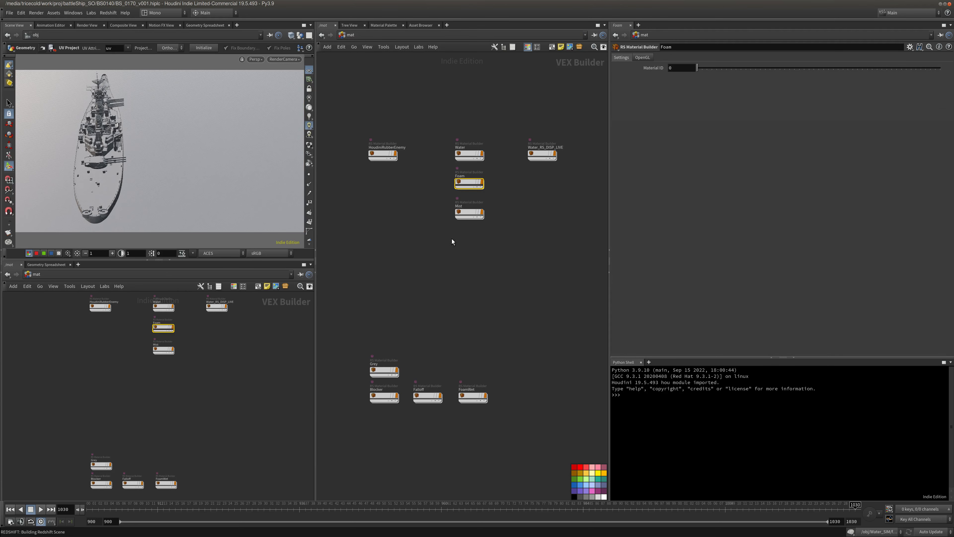
{"action": "double_click", "coordinate": [543, 157]}
{"action": "middle_click_drag", "start_coordinate": [422, 258], "coordinate": [467, 202]}
{"action": "left_click", "coordinate": [378, 351]}
{"action": "left_click", "coordinate": [394, 241]}
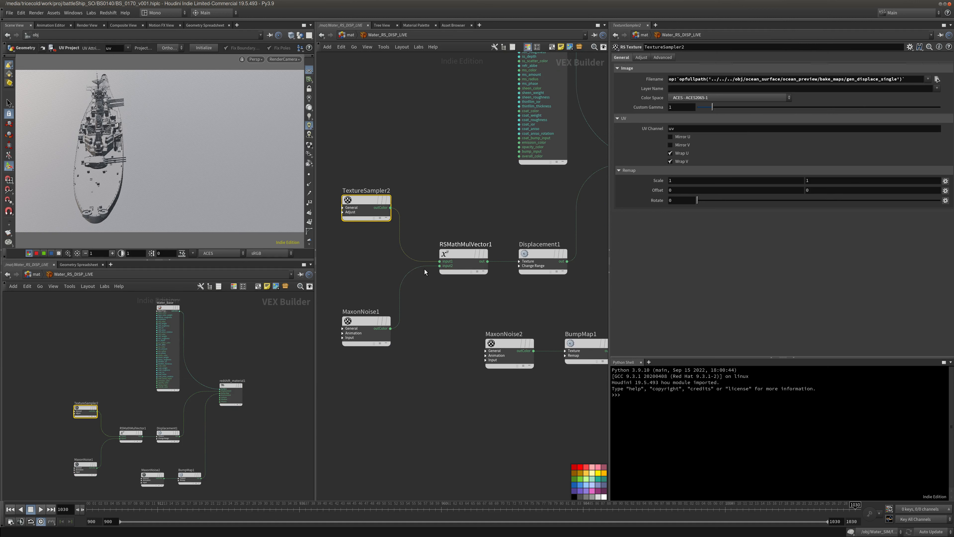
{"action": "left_click", "coordinate": [376, 321]}
{"action": "left_click", "coordinate": [376, 200]}
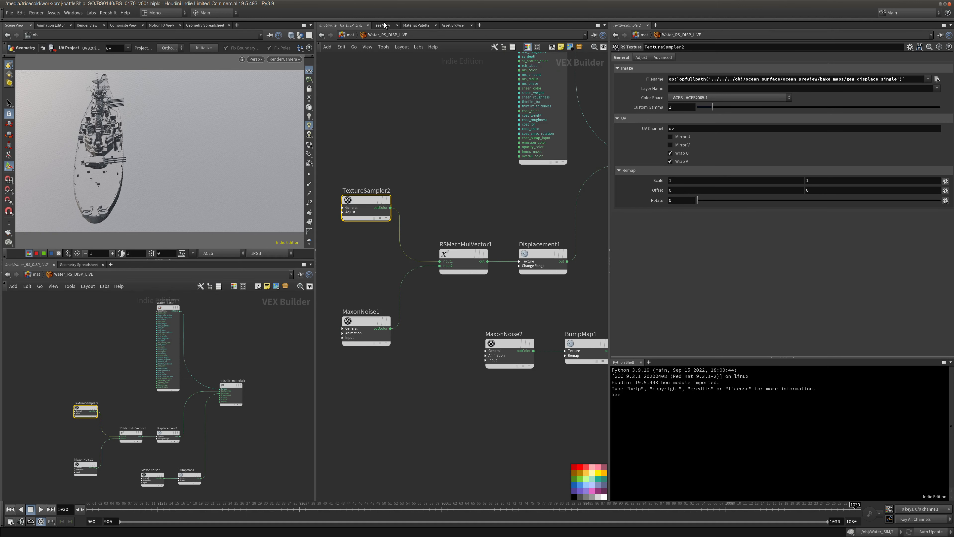
{"action": "left_click", "coordinate": [350, 34]}
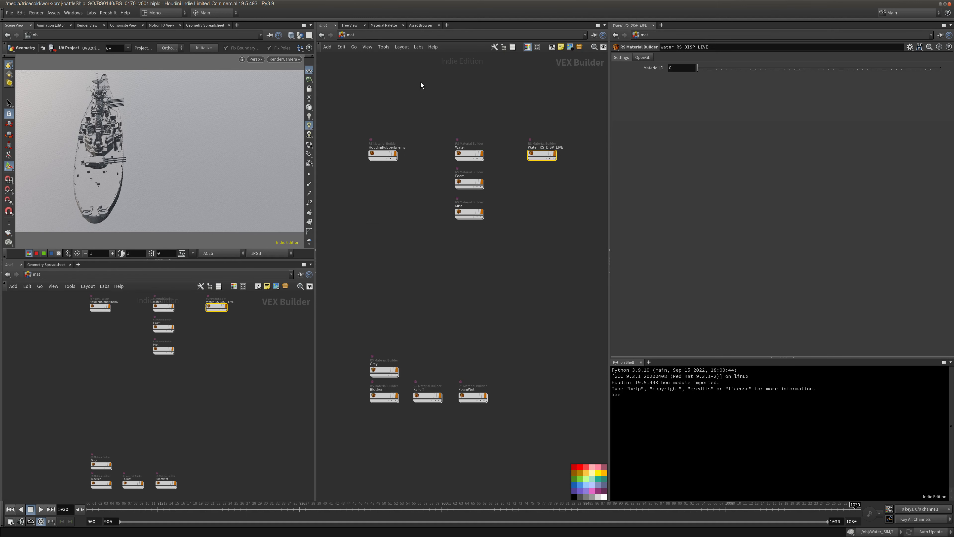
Inspect the displacement generators in the bake_maps compositing network inside ocean_preview of ocean_surface.
{"action": "left_click", "coordinate": [378, 35]}
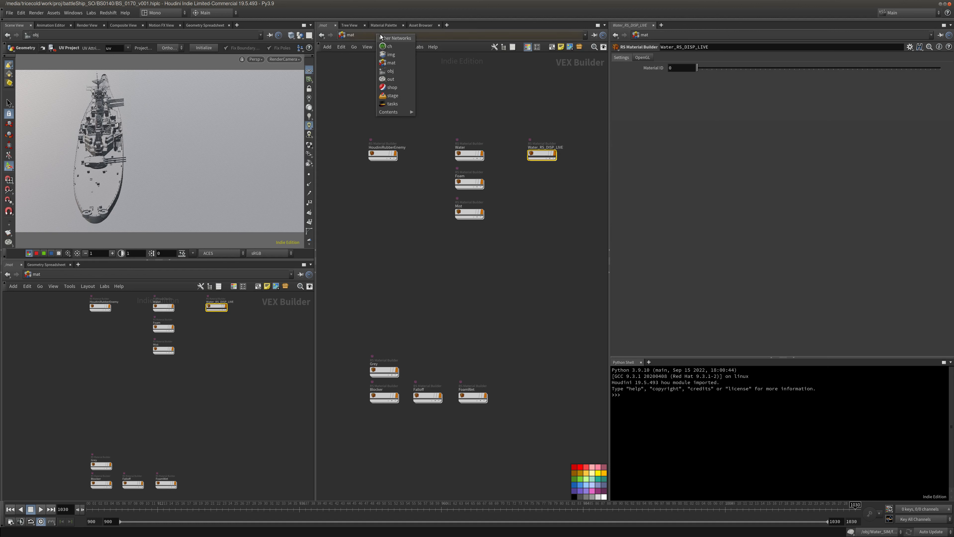
{"action": "left_click", "coordinate": [391, 71]}
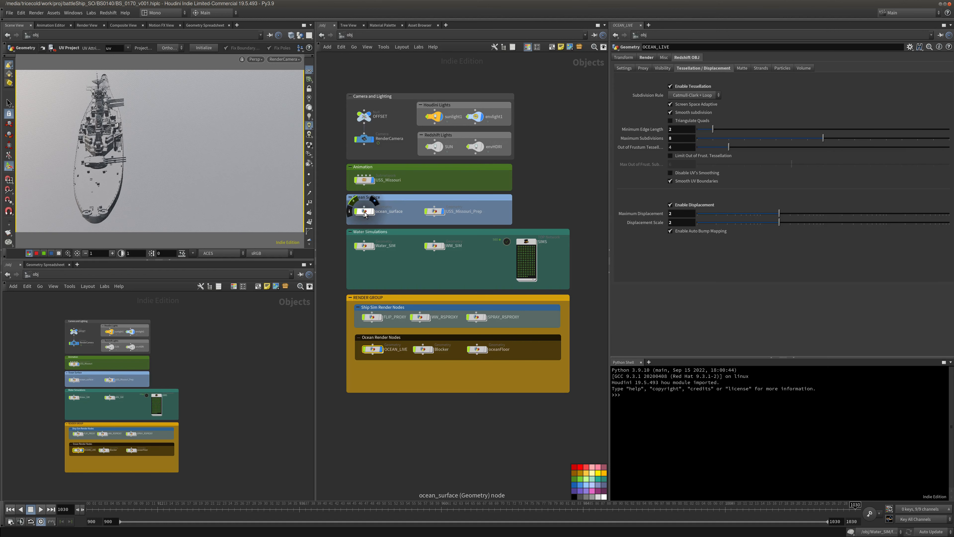
{"action": "double_click", "coordinate": [365, 212]}
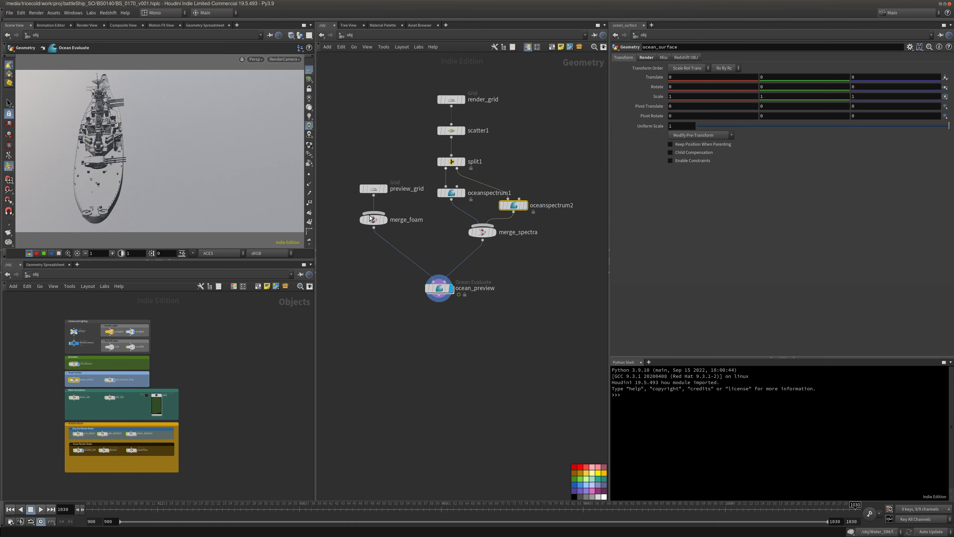
{"action": "double_click", "coordinate": [440, 289]}
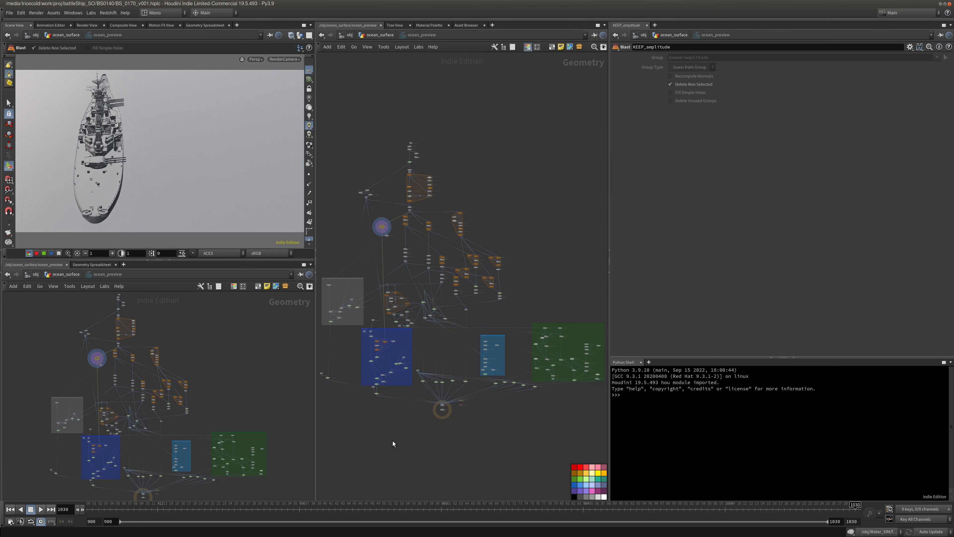
{"action": "scroll", "coordinate": [461, 412], "scroll_direction": "up", "scroll_amount": 10}
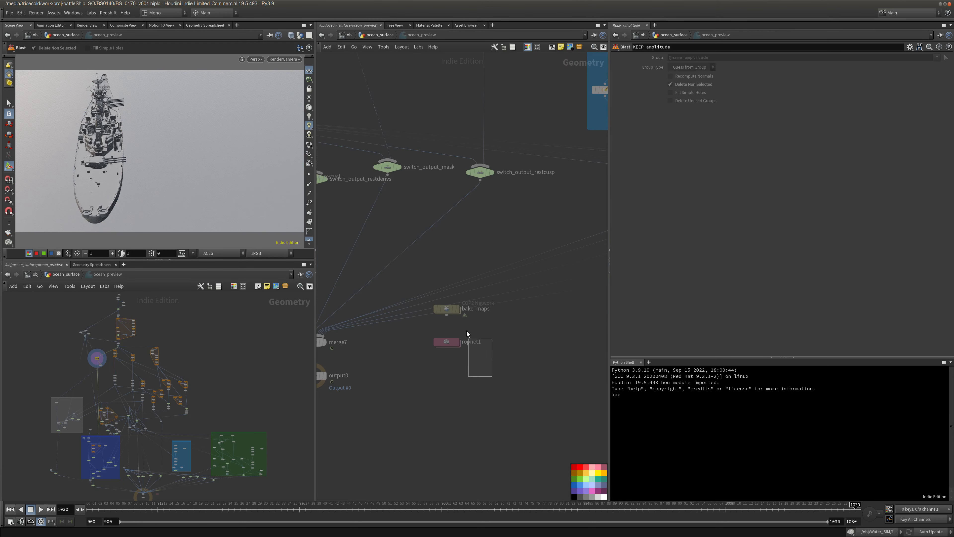
{"action": "left_click_drag", "start_coordinate": [467, 333], "coordinate": [423, 341]}
{"action": "left_click", "coordinate": [422, 342]}
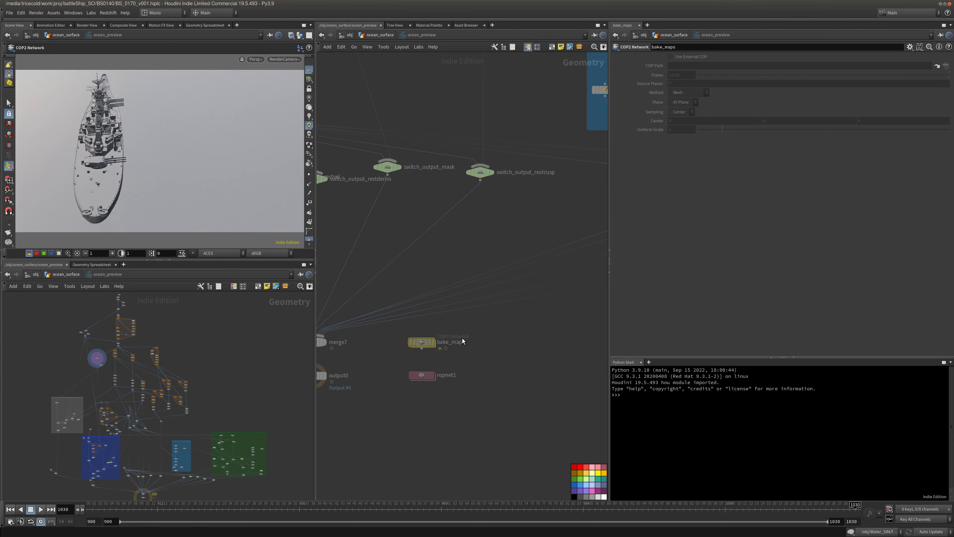
{"action": "key", "text": "i"}
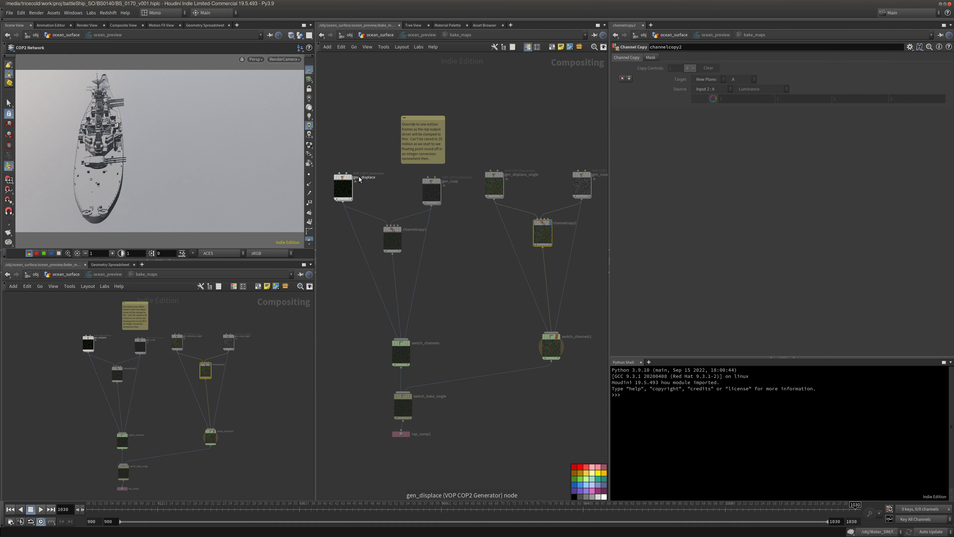
{"action": "key", "text": "ctrl+a"}
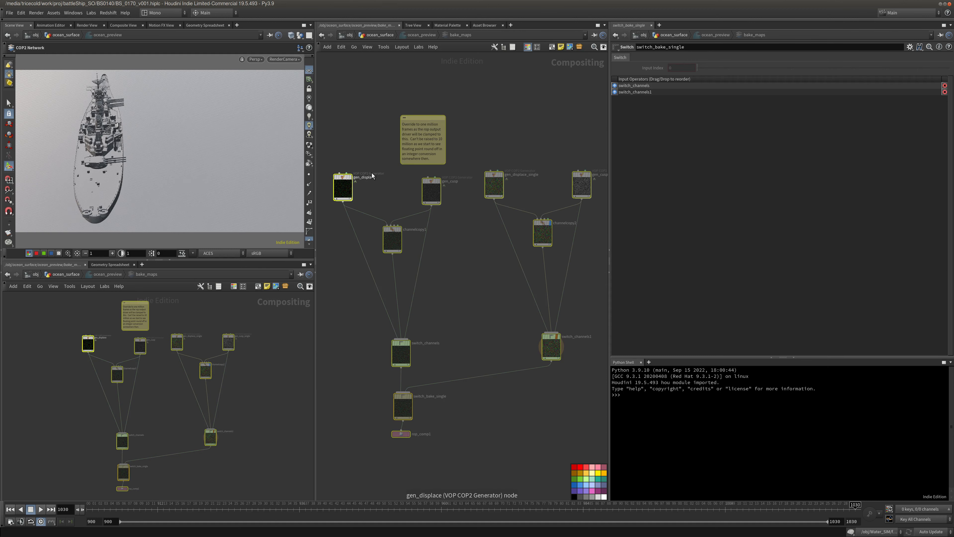
Point the TextureSampler2 filename in Water_RS_DISP_LIVE to the bake_maps gen_displace node instead of the single version.
{"action": "left_click", "coordinate": [343, 36]}
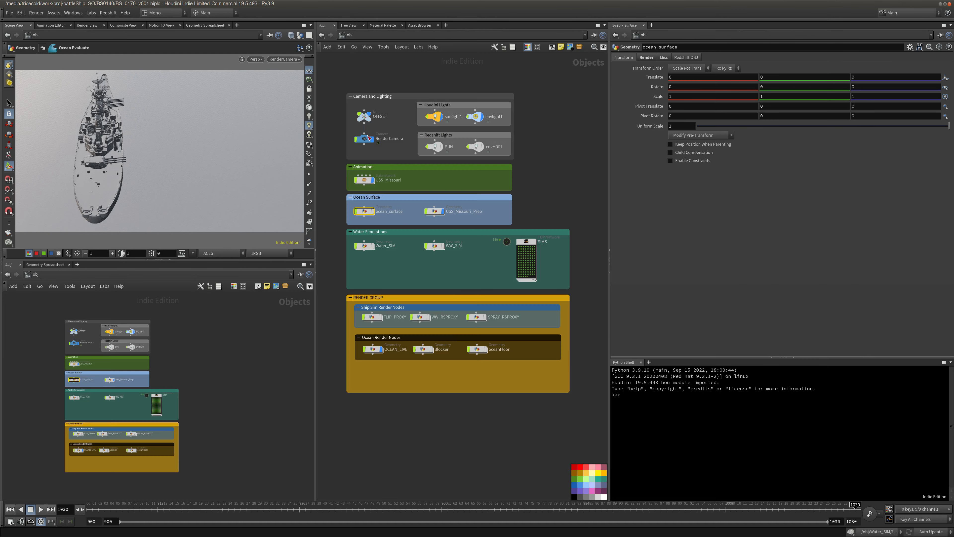
{"action": "left_click", "coordinate": [408, 35]}
{"action": "left_click", "coordinate": [422, 64]}
{"action": "double_click", "coordinate": [538, 157]}
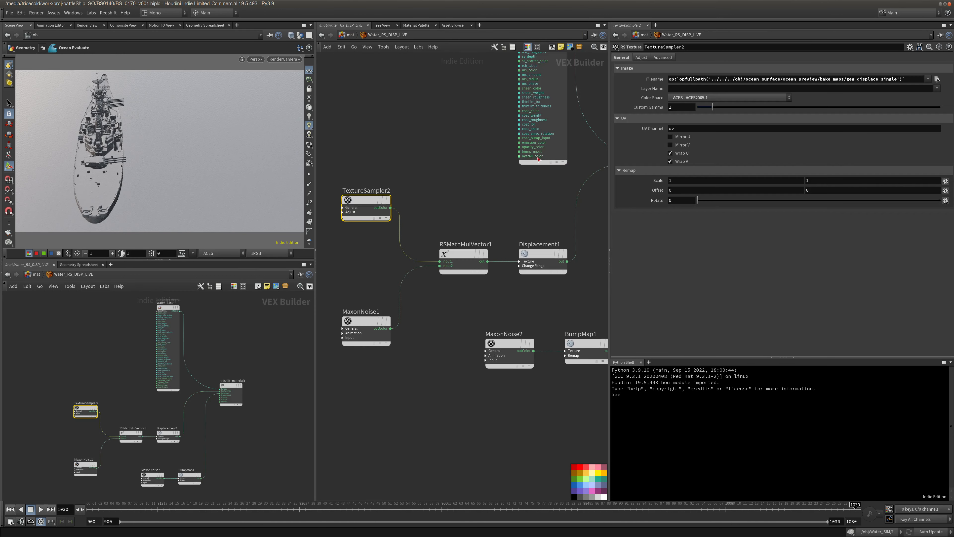
{"action": "left_click", "coordinate": [442, 173]}
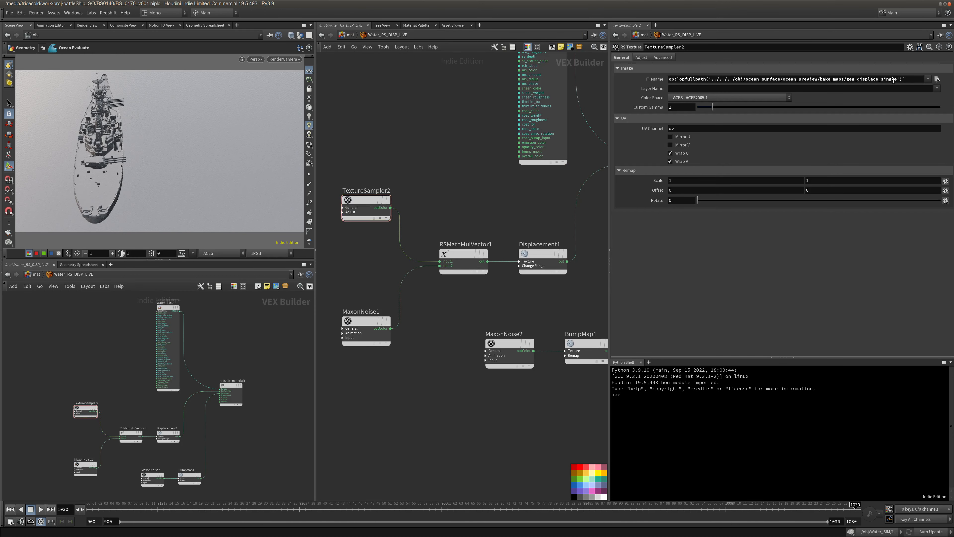
{"action": "left_click", "coordinate": [878, 80]}
{"action": "key", "text": "Delete"}
{"action": "key", "text": "Delete"}
{"action": "key", "text": "Delete"}
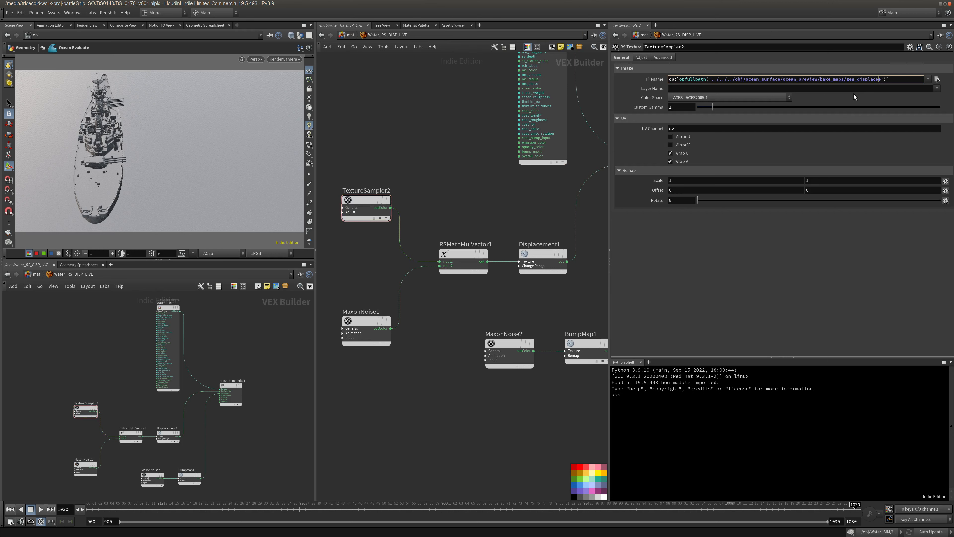
{"action": "left_click", "coordinate": [457, 162]}
Check the MaxonNoise1 settings and preview the ship with the ocean again in the Redshift Render View.
{"action": "left_click_drag", "start_coordinate": [440, 334], "coordinate": [370, 350]}
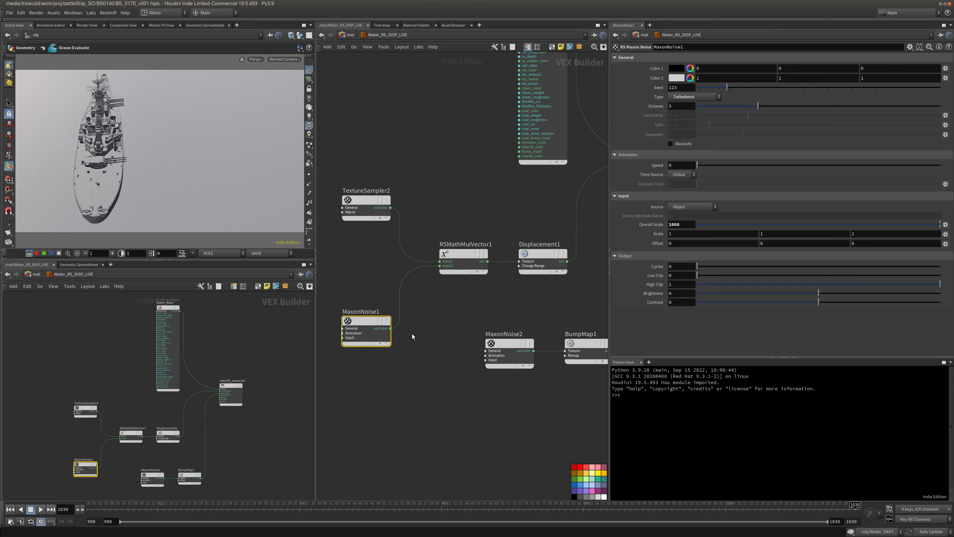
{"action": "middle_click_drag", "start_coordinate": [424, 345], "coordinate": [400, 354]}
{"action": "scroll", "coordinate": [402, 342], "scroll_direction": "down", "scroll_amount": 2}
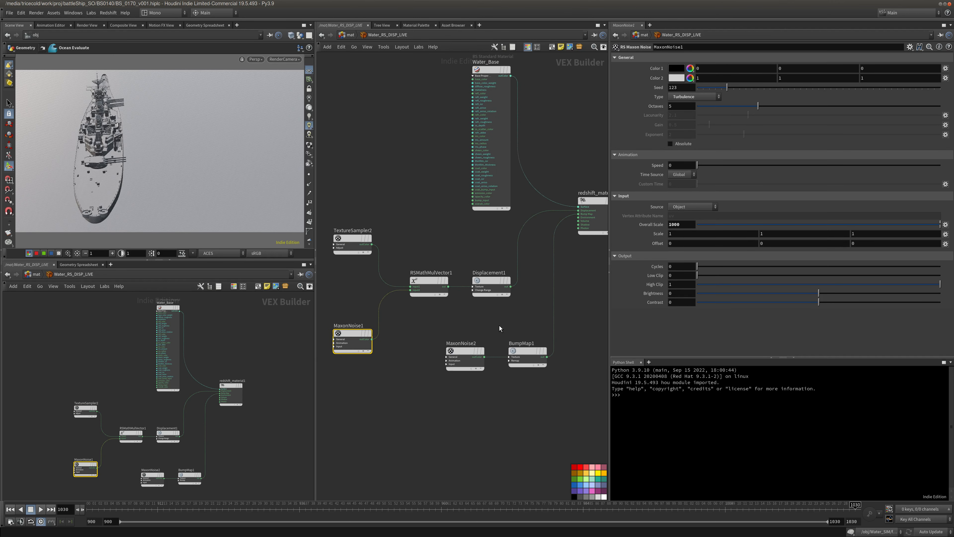
{"action": "middle_click_drag", "start_coordinate": [515, 330], "coordinate": [534, 320]}
{"action": "right_click", "coordinate": [518, 310]}
{"action": "left_click", "coordinate": [526, 333]}
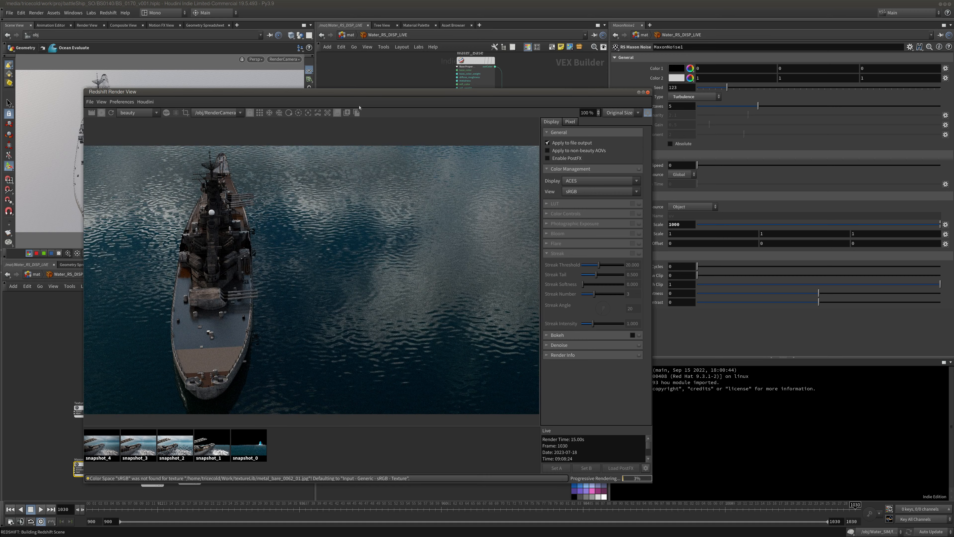
{"action": "left_click", "coordinate": [100, 113]}
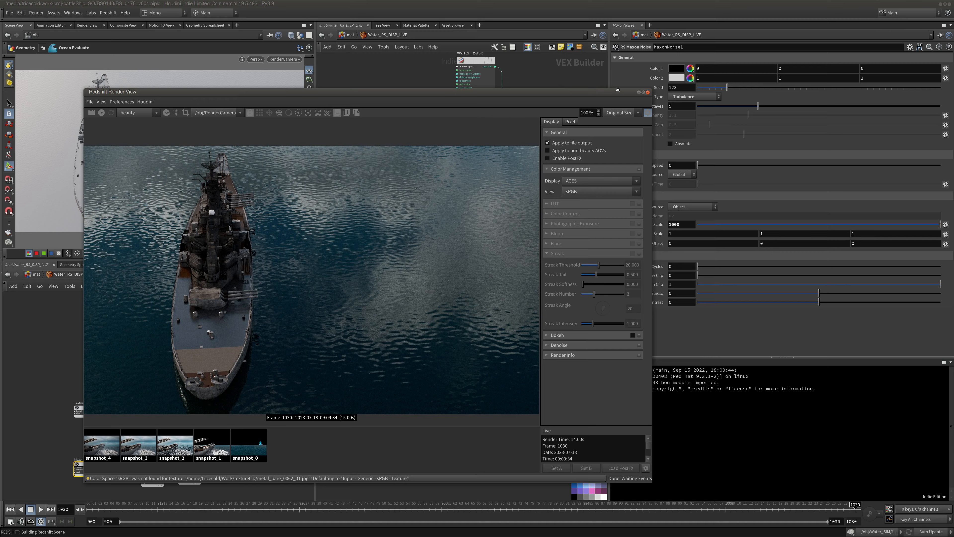
{"action": "left_click_drag", "start_coordinate": [618, 90], "coordinate": [0, 136]}
Leave the material network and check the projection scale of uvproject1 inside OCEAN_LIVE, returning to the object network.
{"action": "middle_click_drag", "start_coordinate": [395, 194], "coordinate": [428, 194]}
{"action": "left_click_drag", "start_coordinate": [423, 195], "coordinate": [342, 258]}
{"action": "key", "text": "u"}
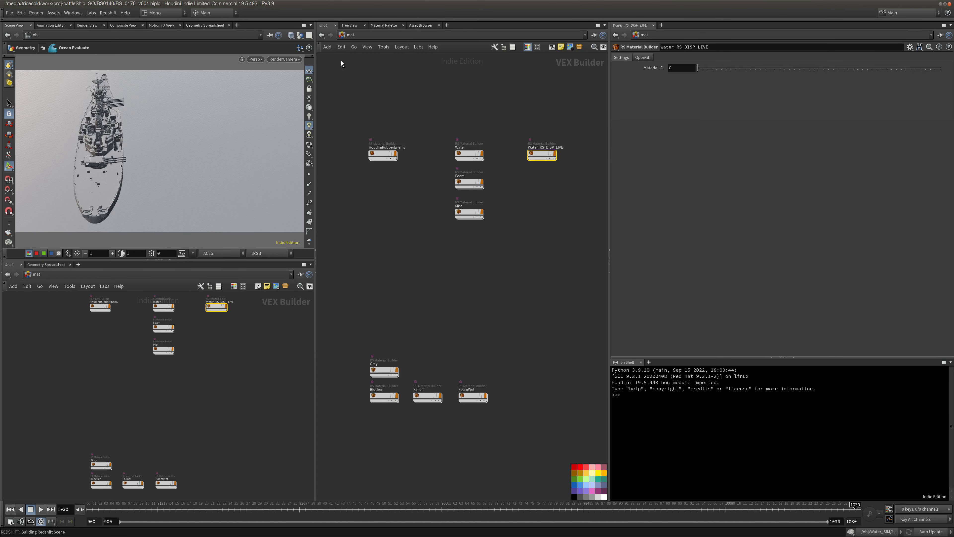
{"action": "left_click", "coordinate": [377, 34]}
{"action": "left_click", "coordinate": [391, 72]}
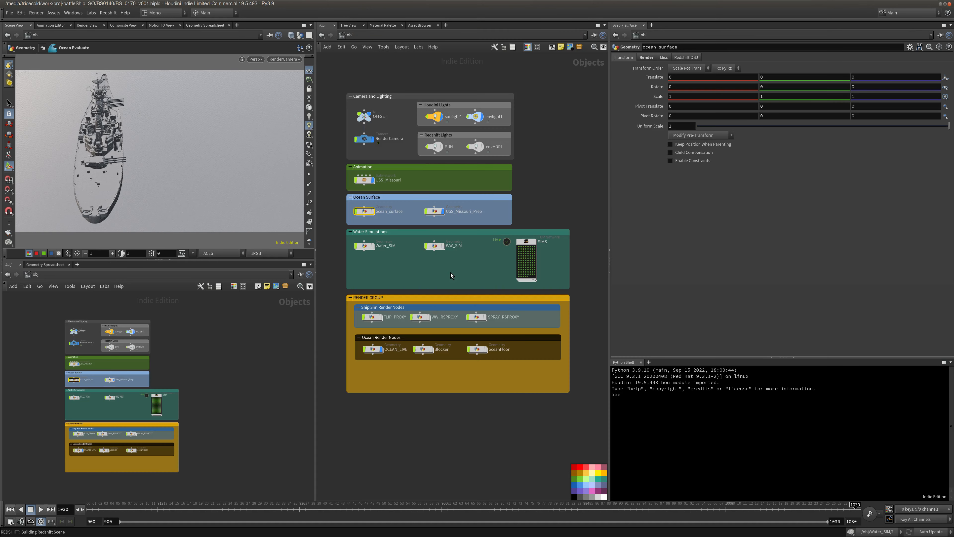
{"action": "double_click", "coordinate": [377, 349]}
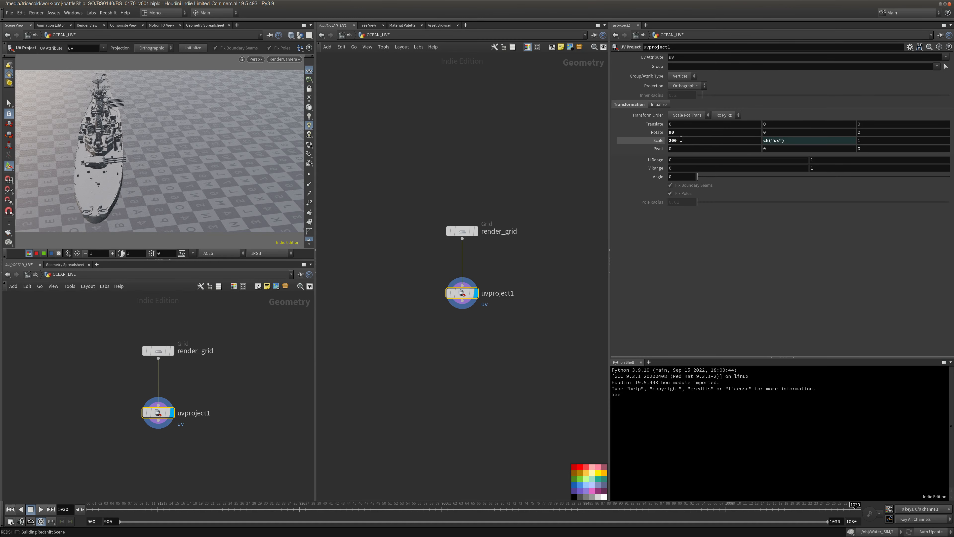
{"action": "left_click_drag", "start_coordinate": [680, 140], "coordinate": [560, 140]}
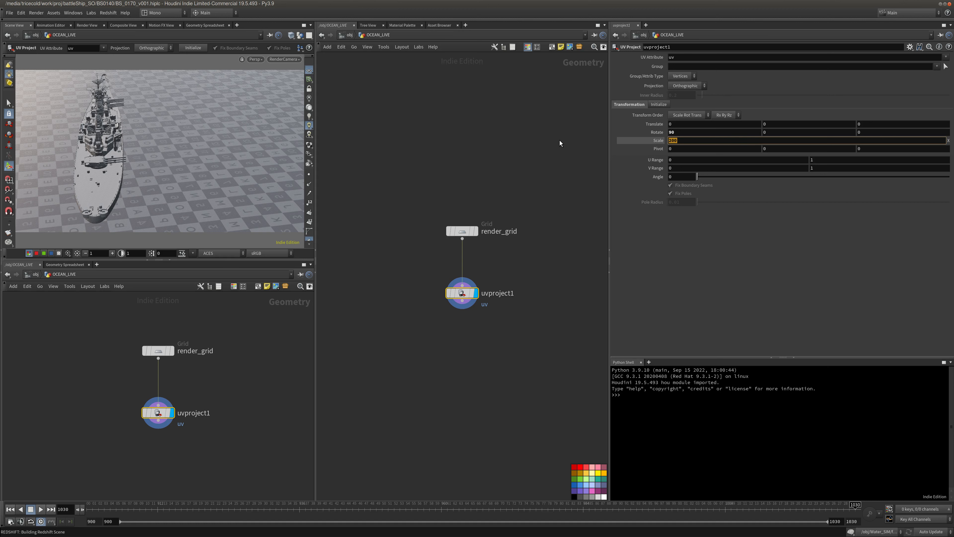
{"action": "left_click", "coordinate": [345, 35]}
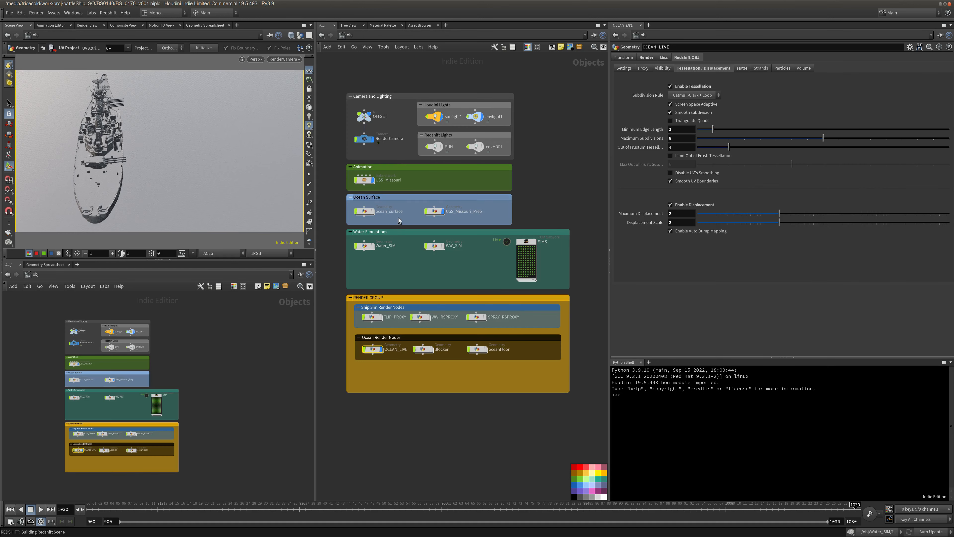
Set the Grid Size of oceanspectrum1 and oceanspectrum2 inside ocean_surface to 200.
{"action": "double_click", "coordinate": [366, 211]}
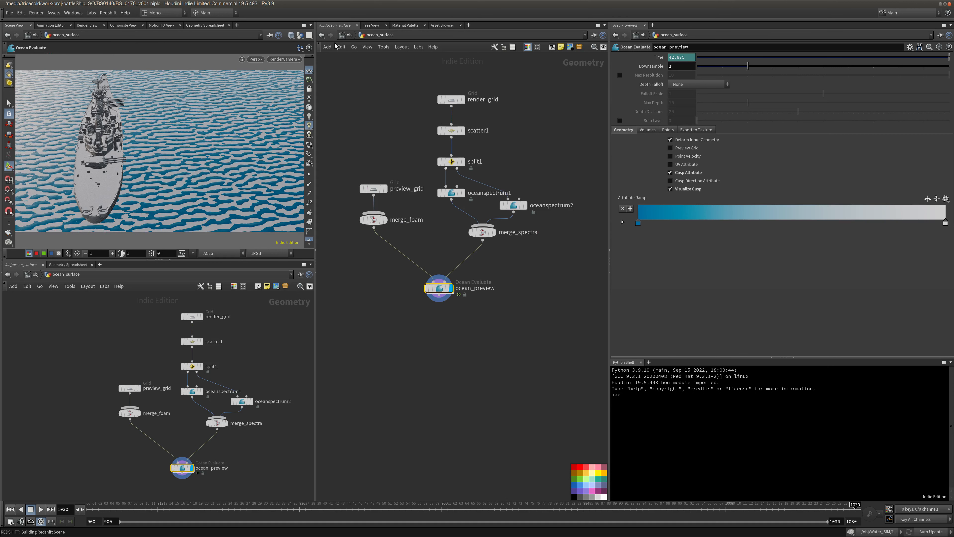
{"action": "left_click", "coordinate": [345, 36]}
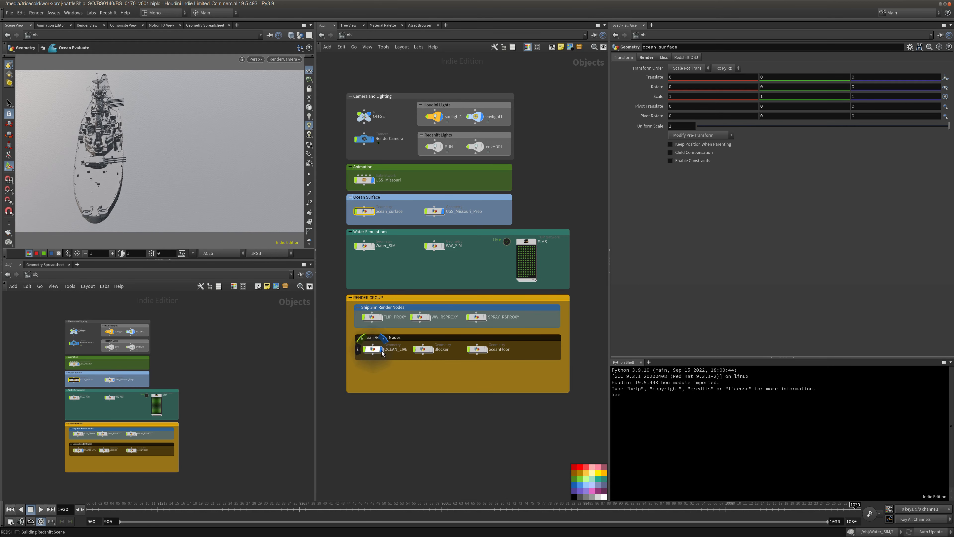
{"action": "double_click", "coordinate": [365, 211]}
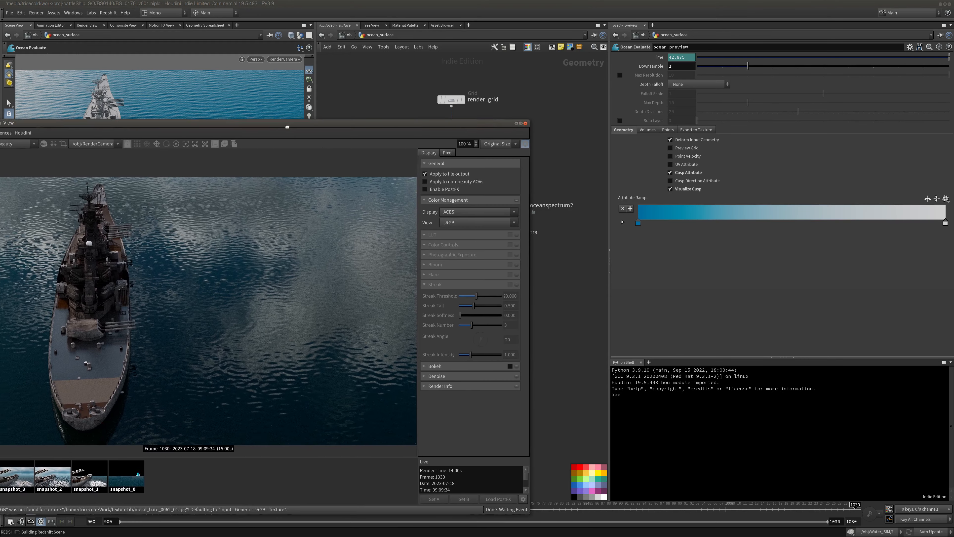
{"action": "left_click_drag", "start_coordinate": [316, 128], "coordinate": [0, 190]}
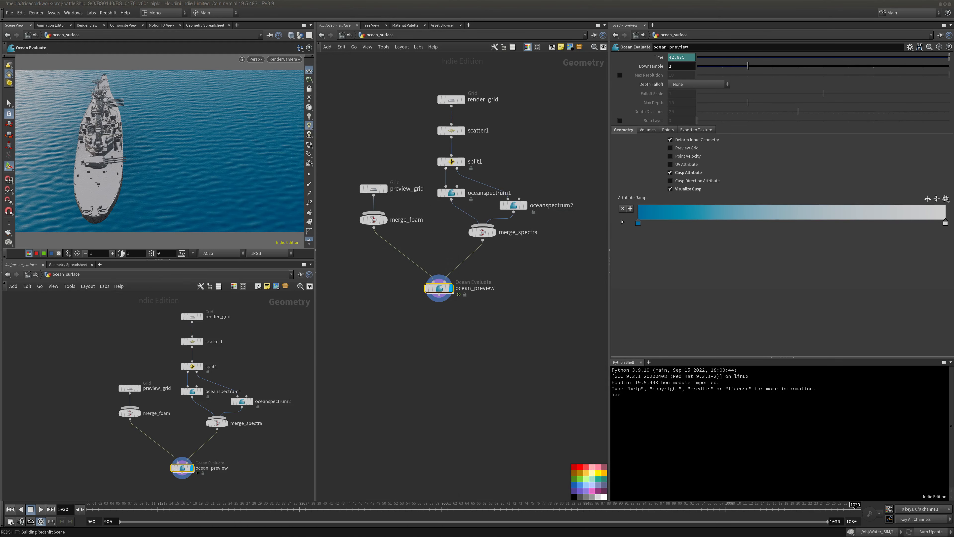
{"action": "left_click_drag", "start_coordinate": [420, 182], "coordinate": [566, 221]}
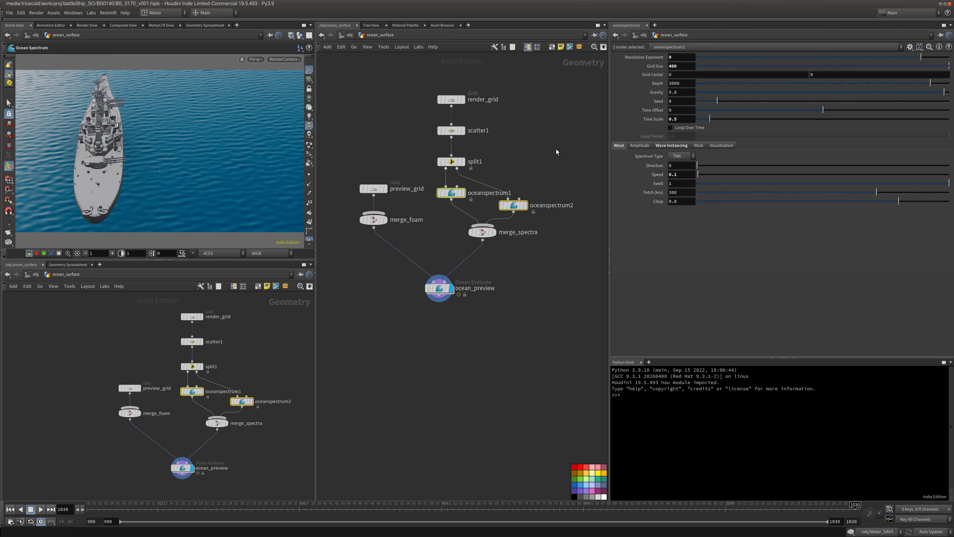
{"action": "double_click", "coordinate": [688, 66]}
{"action": "type", "text": "200"}
{"action": "key", "text": "Tab"}
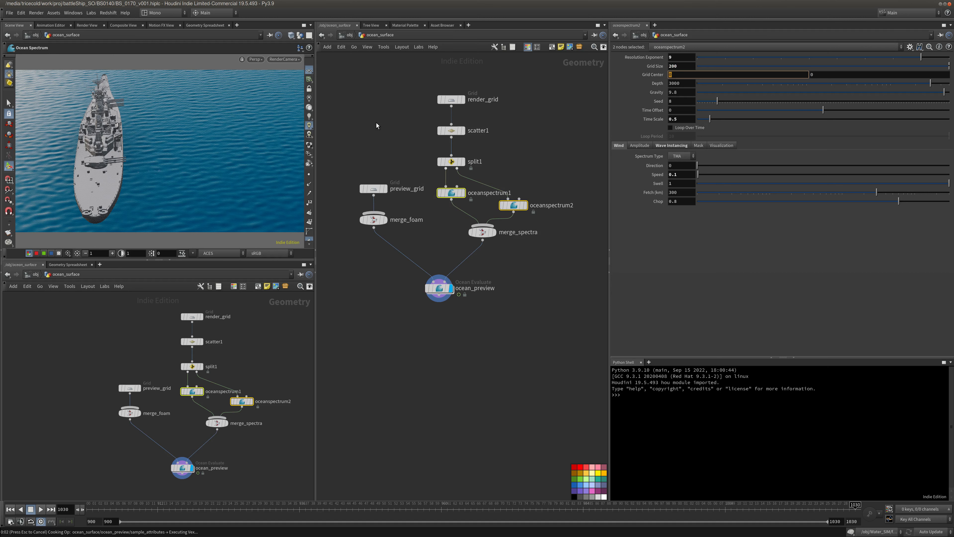
{"action": "middle_click_drag", "start_coordinate": [391, 124], "coordinate": [390, 126]}
{"action": "left_click", "coordinate": [391, 126]}
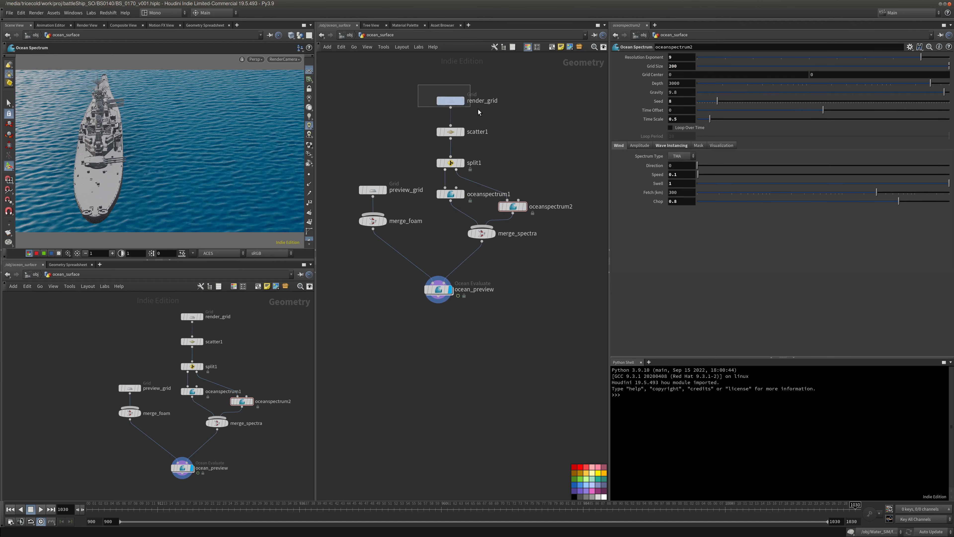
Set the Resolution Exponent of both ocean spectrum nodes to 12.
{"action": "left_click_drag", "start_coordinate": [425, 209], "coordinate": [554, 190]}
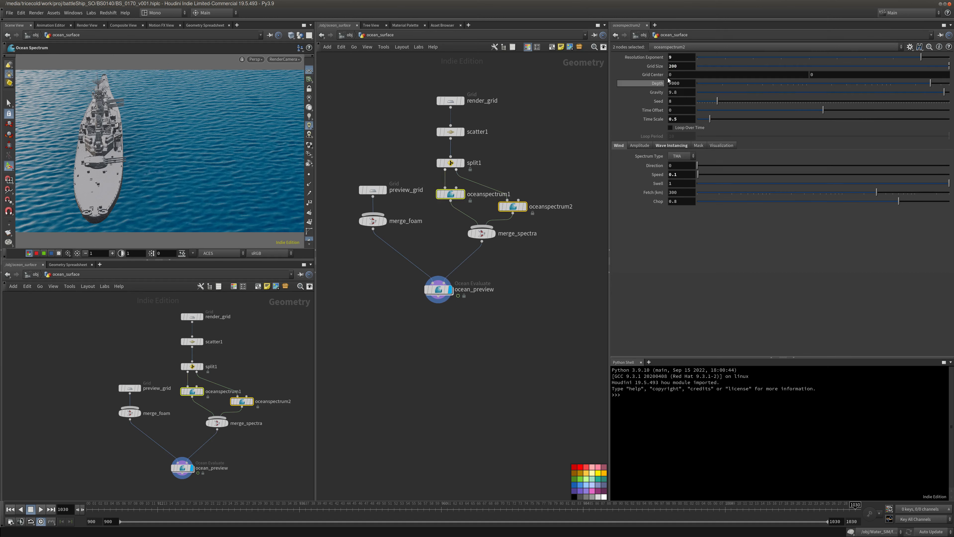
{"action": "double_click", "coordinate": [675, 57]}
{"action": "type", "text": "12"}
{"action": "key", "text": "Return"}
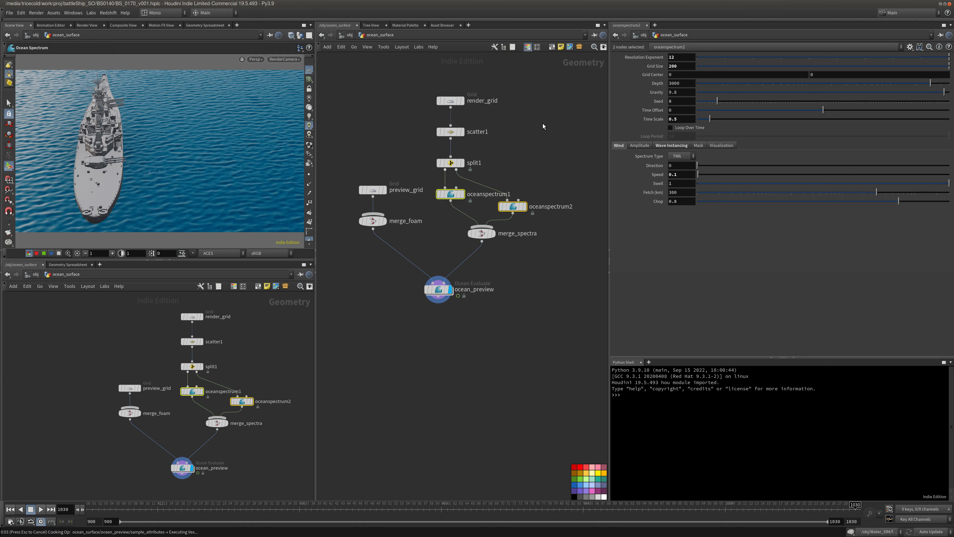
{"action": "left_click", "coordinate": [541, 125]}
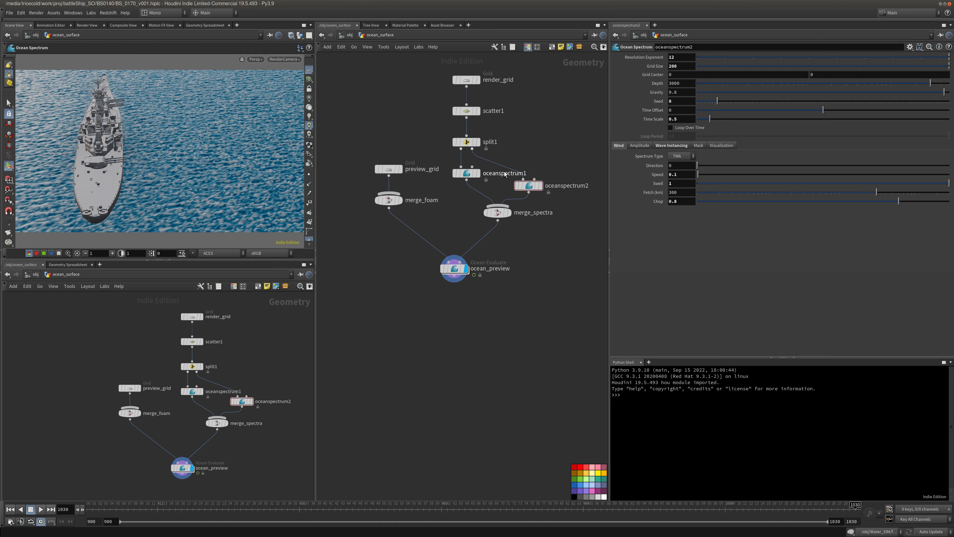
Set the Force Total Count of scatter1 to 50 and display the ocean_preview result.
{"action": "left_click", "coordinate": [469, 111]}
{"action": "left_click", "coordinate": [474, 112]}
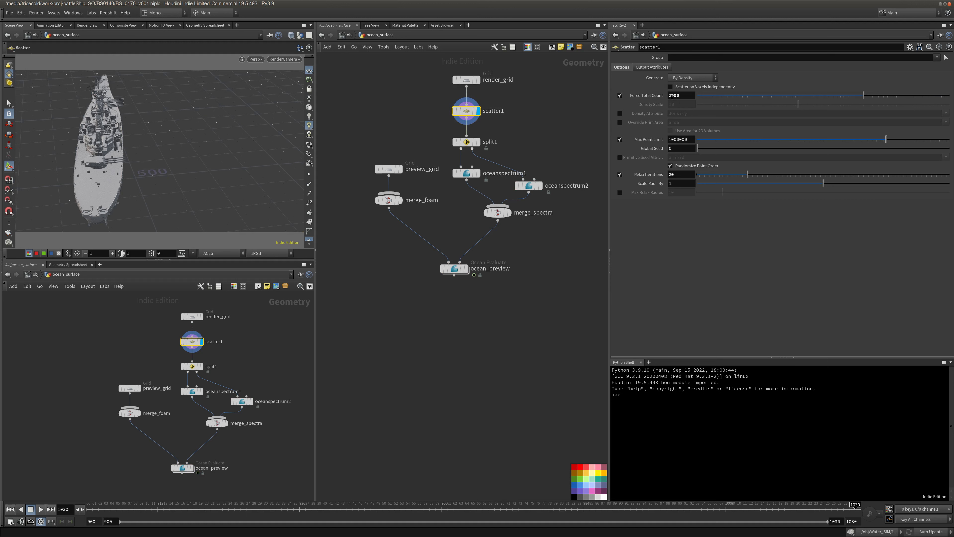
{"action": "left_click_drag", "start_coordinate": [673, 97], "coordinate": [663, 96]}
{"action": "key", "text": "BackSpace"}
{"action": "type", "text": "5"}
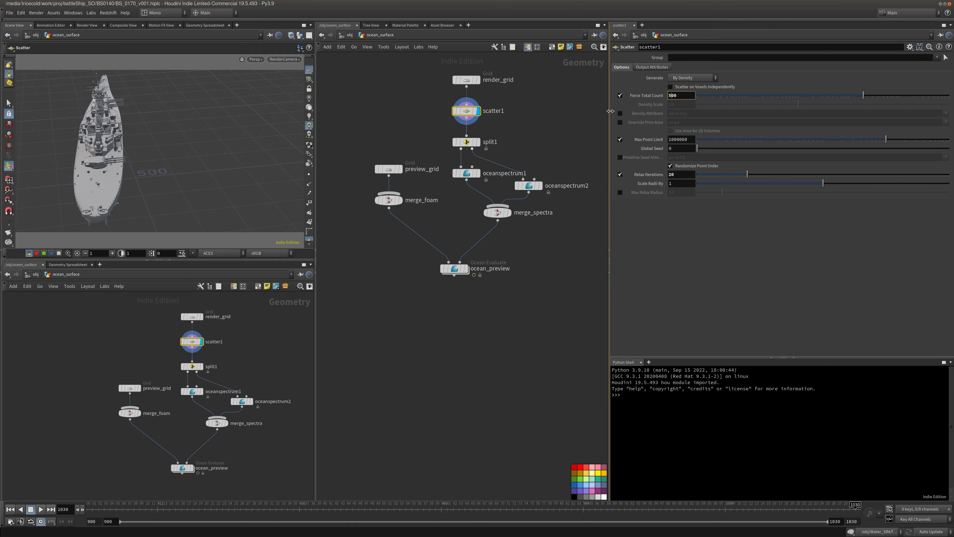
{"action": "key", "text": "Delete"}
{"action": "left_click", "coordinate": [538, 202]}
{"action": "middle_click_drag", "start_coordinate": [534, 204], "coordinate": [535, 195]}
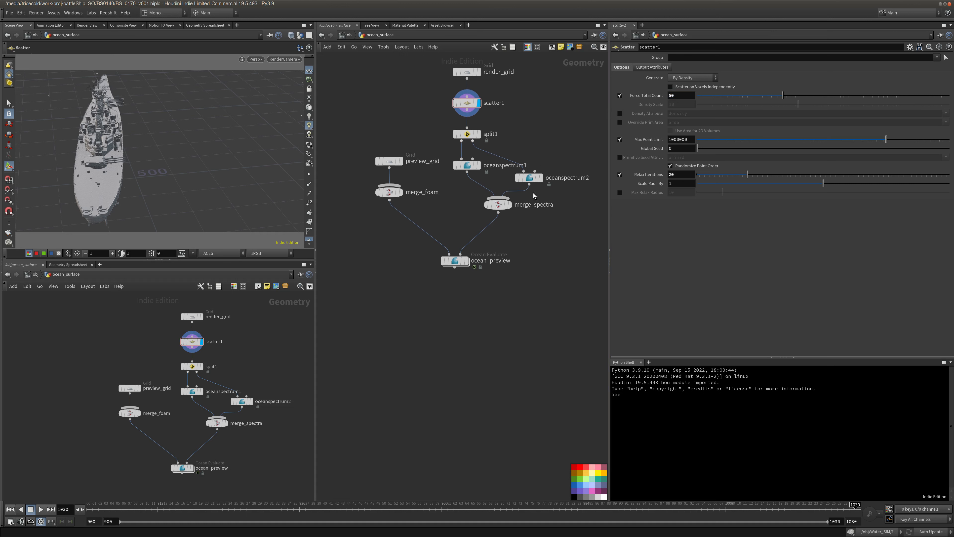
{"action": "left_click", "coordinate": [466, 262]}
{"action": "middle_click_drag", "start_coordinate": [545, 238], "coordinate": [532, 246]}
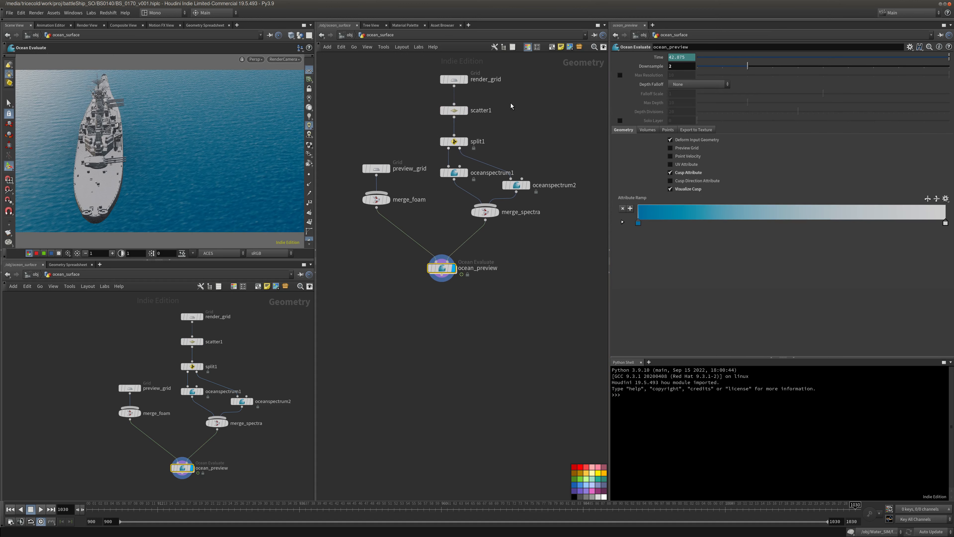
Enter a new Force Total Count on scatter1 while ocean_preview stays displayed.
{"action": "left_click_drag", "start_coordinate": [507, 96], "coordinate": [409, 121]}
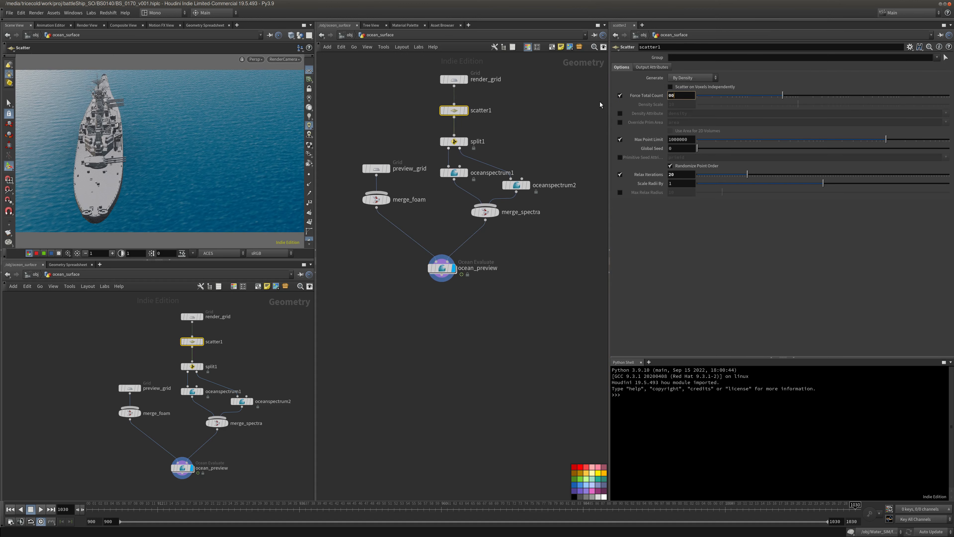
{"action": "type", "text": "10"}
{"action": "key", "text": "Return"}
Try wind Speed values of 1, .25 and 5 on oceanspectrum1.
{"action": "left_click", "coordinate": [459, 168]}
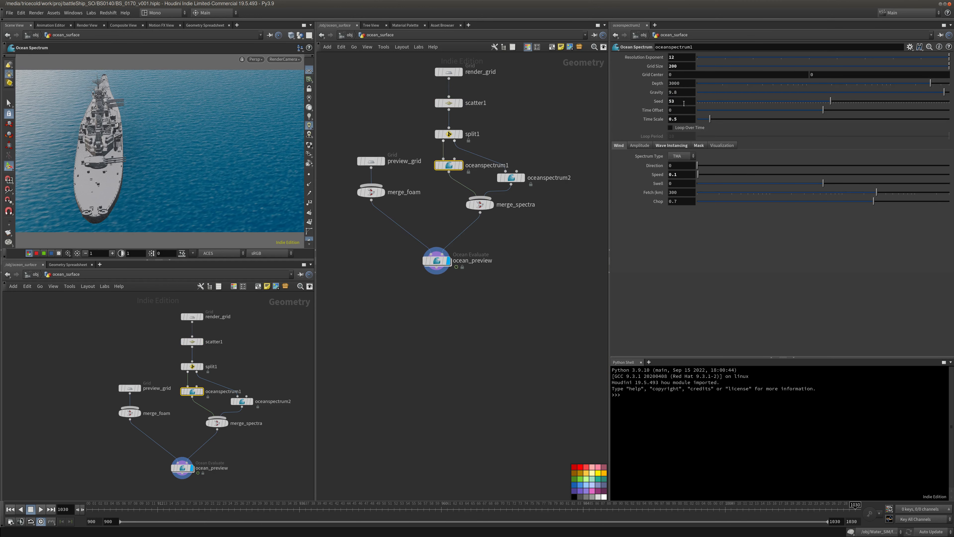
{"action": "double_click", "coordinate": [688, 175]}
{"action": "type", "text": "1"}
{"action": "key", "text": "Return"}
{"action": "left_click", "coordinate": [525, 236]}
{"action": "middle_click_drag", "start_coordinate": [524, 236], "coordinate": [522, 238]}
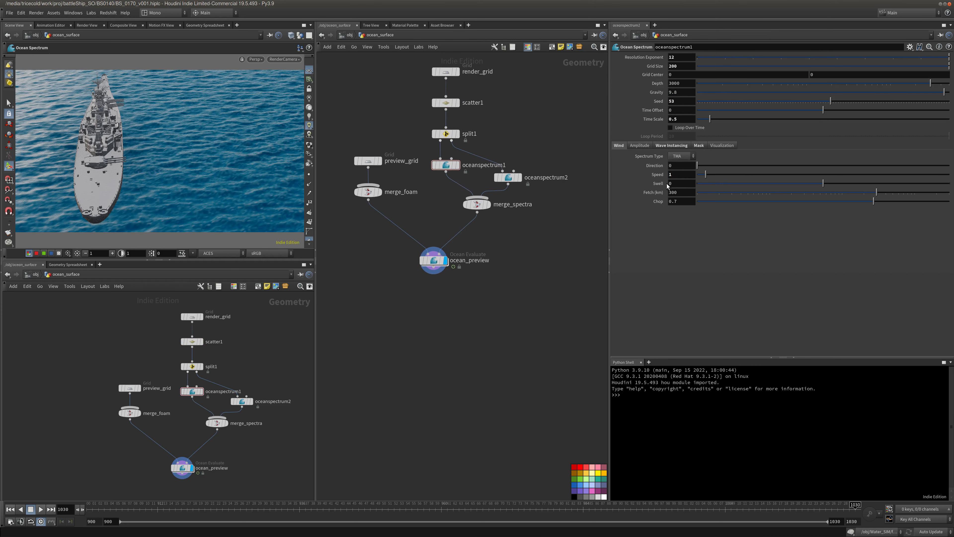
{"action": "double_click", "coordinate": [684, 174]}
{"action": "type", "text": ".25"}
{"action": "key", "text": "Return"}
{"action": "double_click", "coordinate": [684, 174]}
{"action": "type", "text": "5"}
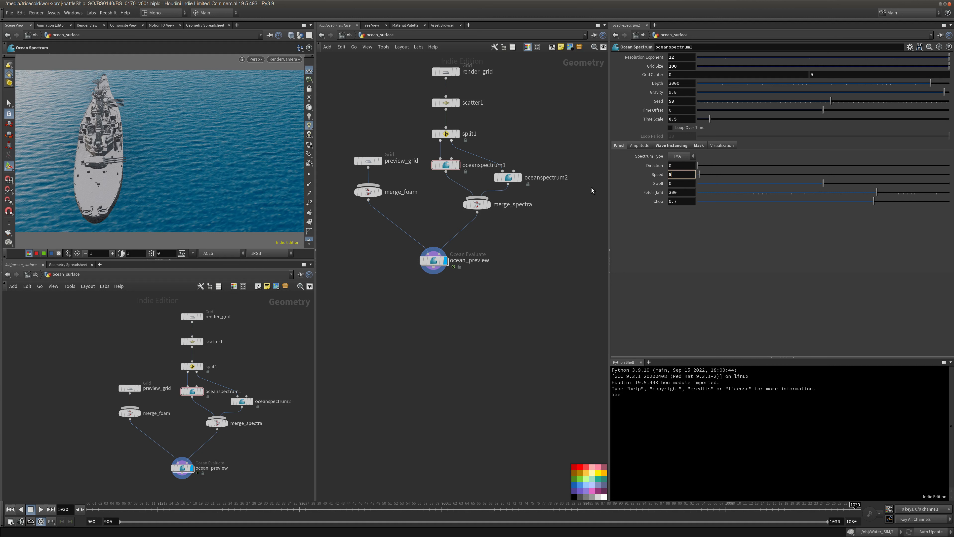
{"action": "key", "text": "Return"}
Set the wind Speed of oceanspectrum1 to .5.
{"action": "double_click", "coordinate": [677, 174]}
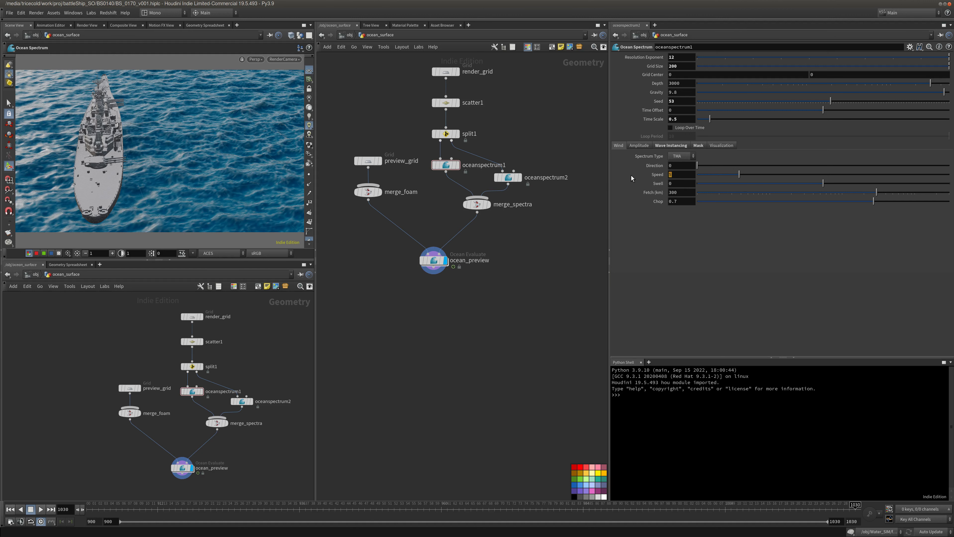
{"action": "type", "text": ".5"}
{"action": "key", "text": "Return"}
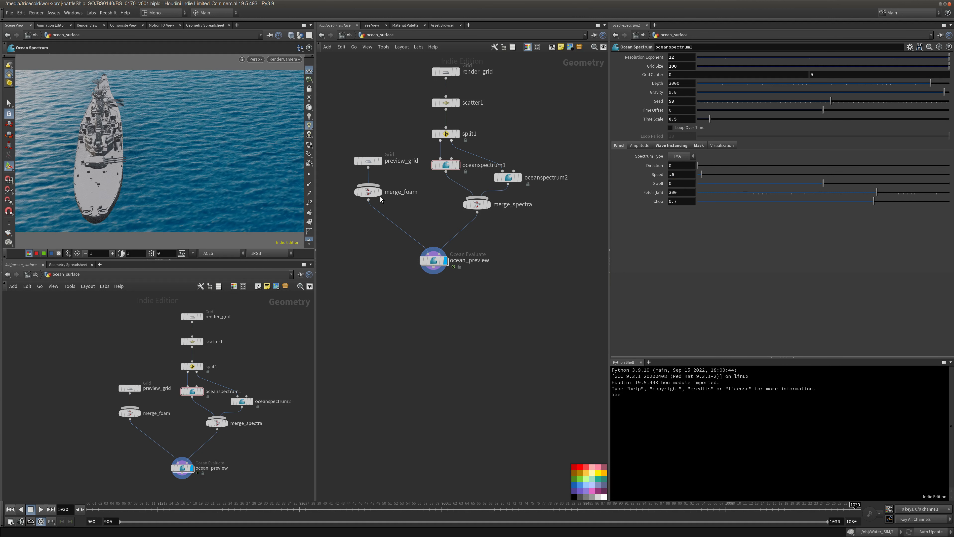
Render the ship and ocean again in the Redshift Render View to check the wave detail.
{"action": "left_click_drag", "start_coordinate": [0, 102], "coordinate": [320, 103]}
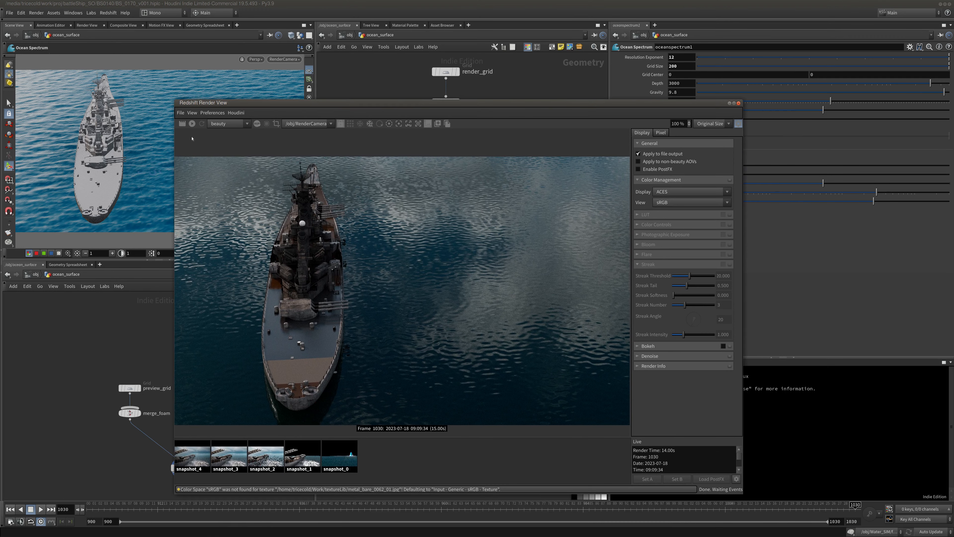
{"action": "left_click", "coordinate": [192, 124]}
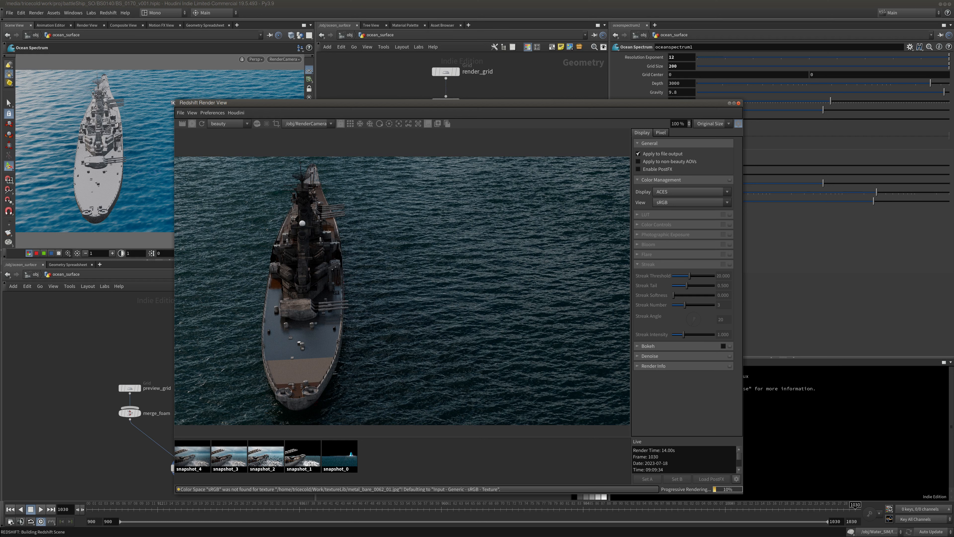
{"action": "left_click_drag", "start_coordinate": [177, 102], "coordinate": [156, 137]}
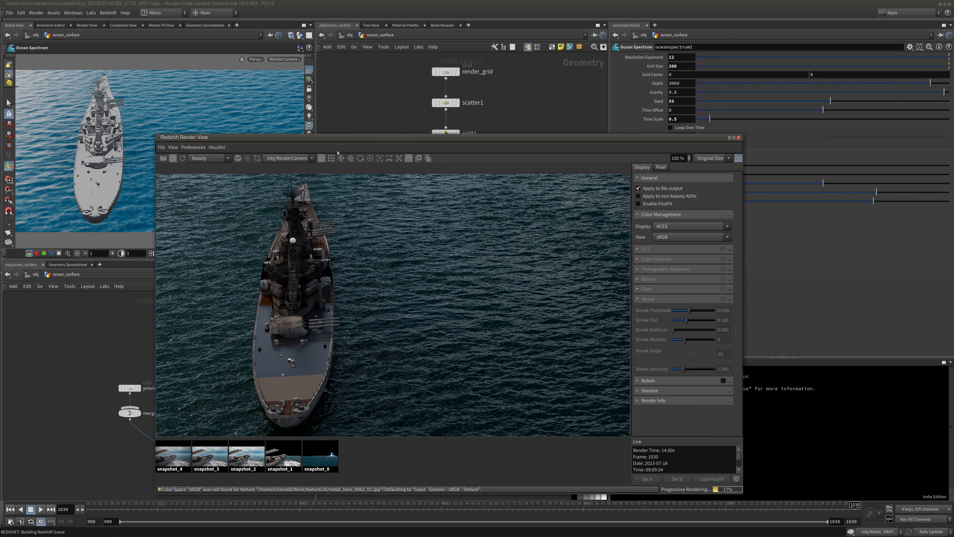
{"action": "left_click_drag", "start_coordinate": [452, 139], "coordinate": [453, 135]}
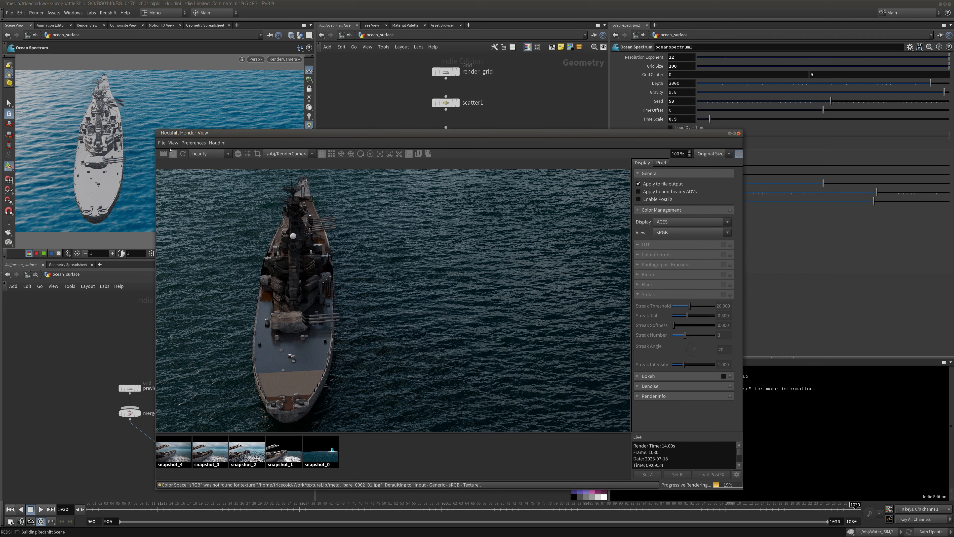
{"action": "left_click_drag", "start_coordinate": [429, 133], "coordinate": [0, 134]}
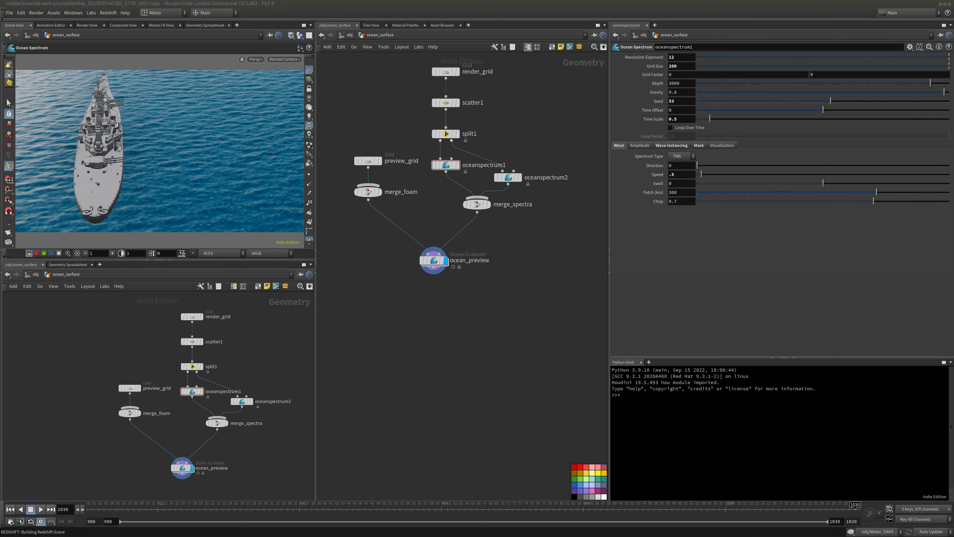
{"action": "left_click_drag", "start_coordinate": [0, 123], "coordinate": [0, 126]}
Switch from the scene viewport to Houdini's Render View and choose /obj/RenderCamera as its camera.
{"action": "left_click", "coordinate": [87, 25]}
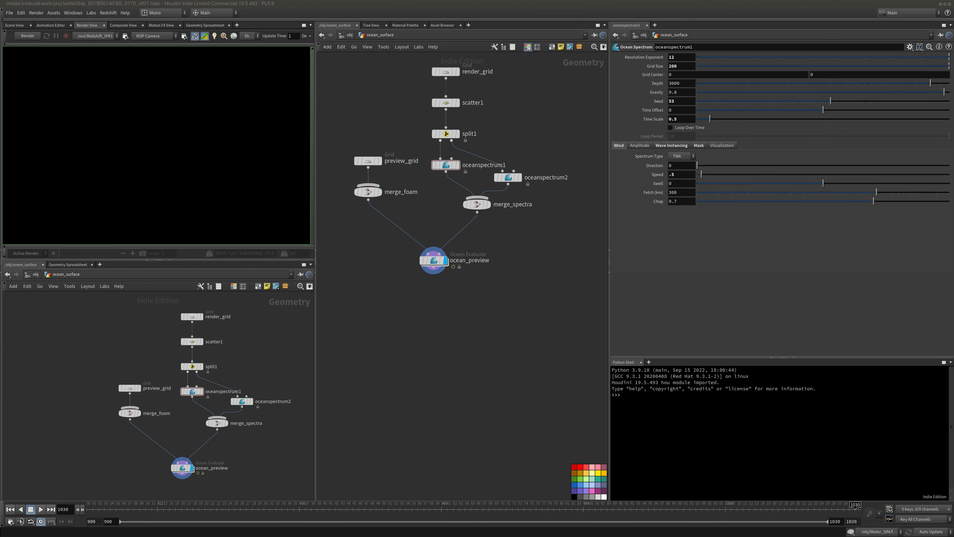
{"action": "left_click", "coordinate": [155, 36]}
{"action": "left_click", "coordinate": [144, 54]}
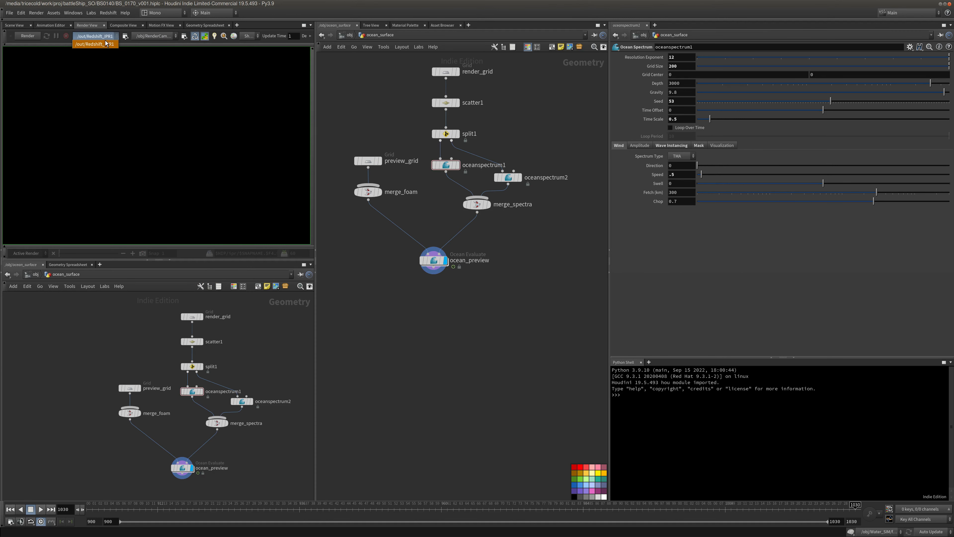
In the out network, link OCEAN_RENDER1 as the Linked ROP of Redshift_IPR1 and keep RenderCamera as the render camera.
{"action": "left_click", "coordinate": [349, 35]}
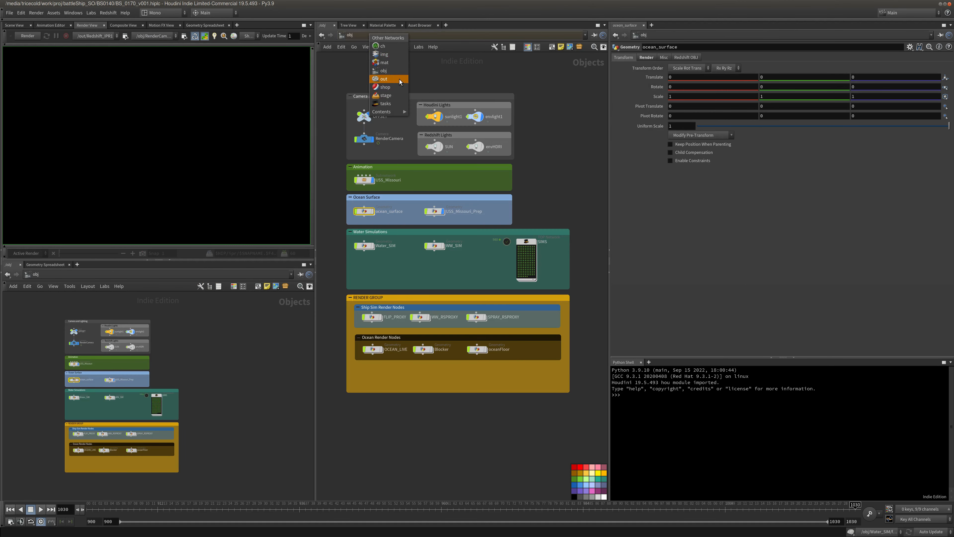
{"action": "left_click", "coordinate": [385, 80]}
{"action": "left_click_drag", "start_coordinate": [456, 287], "coordinate": [362, 331]}
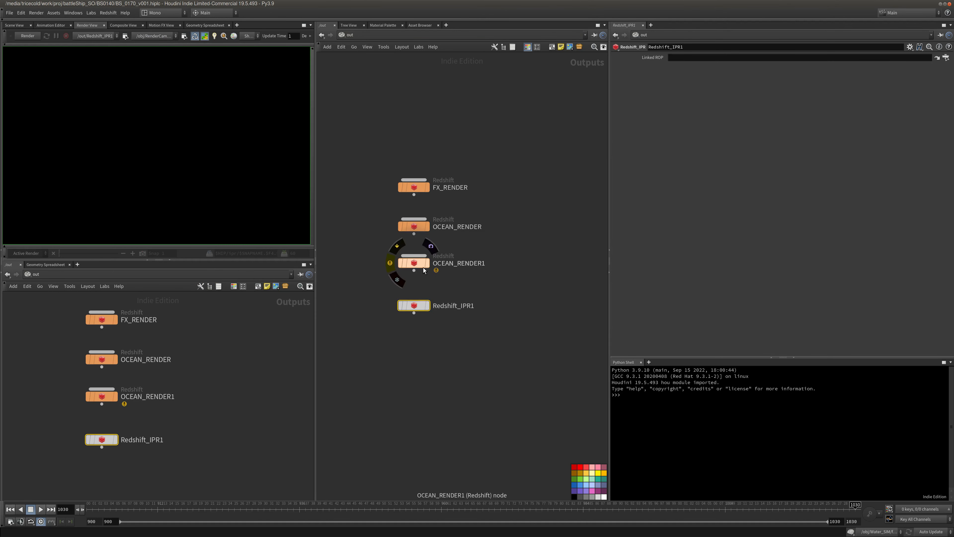
{"action": "left_click_drag", "start_coordinate": [404, 264], "coordinate": [379, 296]}
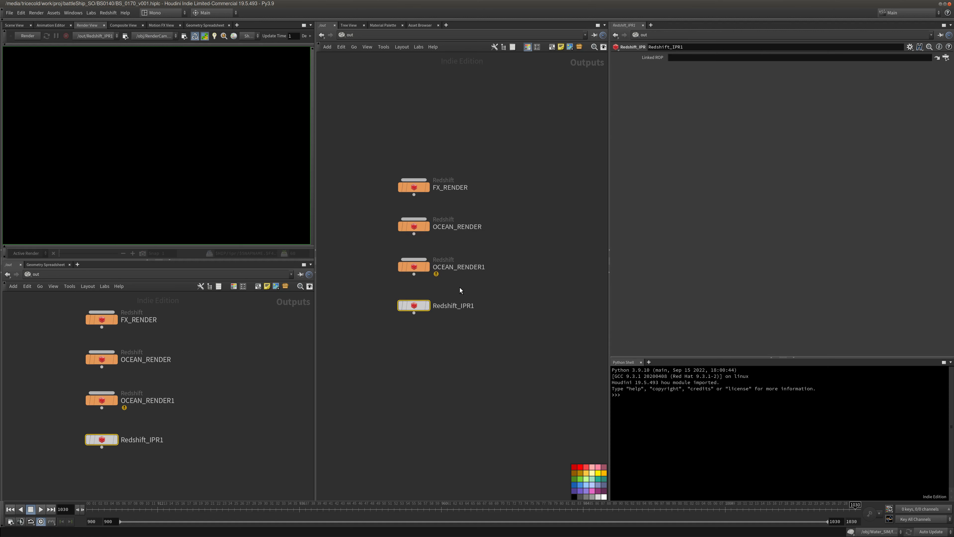
{"action": "left_click", "coordinate": [418, 266]}
{"action": "left_click", "coordinate": [461, 293]}
{"action": "left_click", "coordinate": [417, 269]}
{"action": "left_click_drag", "start_coordinate": [466, 292], "coordinate": [391, 322]}
{"action": "left_click_drag", "start_coordinate": [418, 268], "coordinate": [744, 59]}
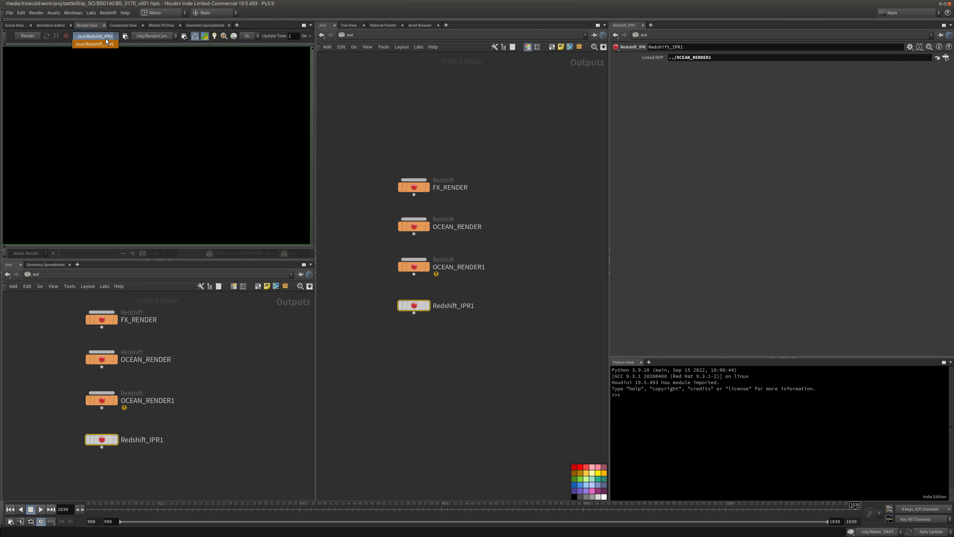
{"action": "left_click", "coordinate": [152, 38]}
{"action": "left_click", "coordinate": [155, 58]}
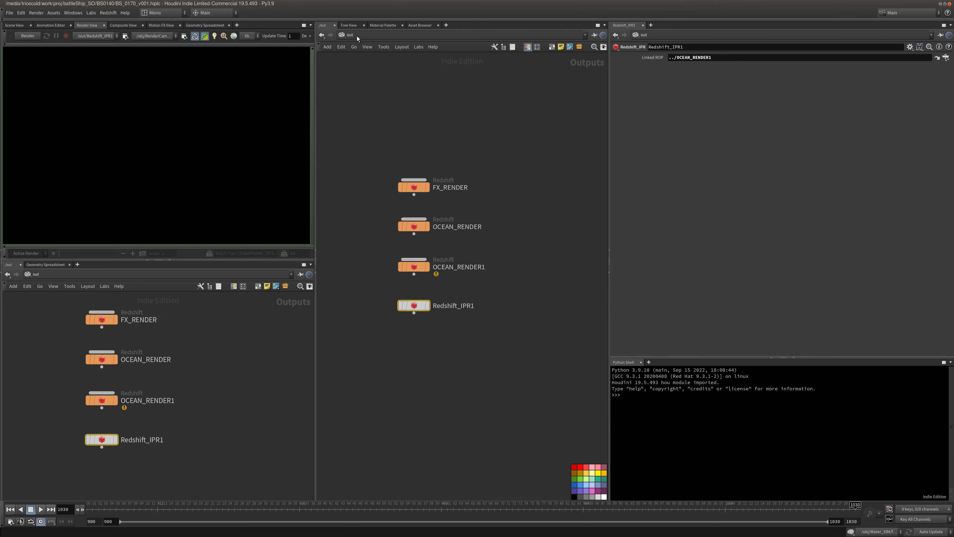
Inside the Water_RS_DISP_LIVE material, disconnect Displacement1 from redshift_material1.
{"action": "left_click", "coordinate": [356, 37]}
{"action": "left_click", "coordinate": [370, 74]}
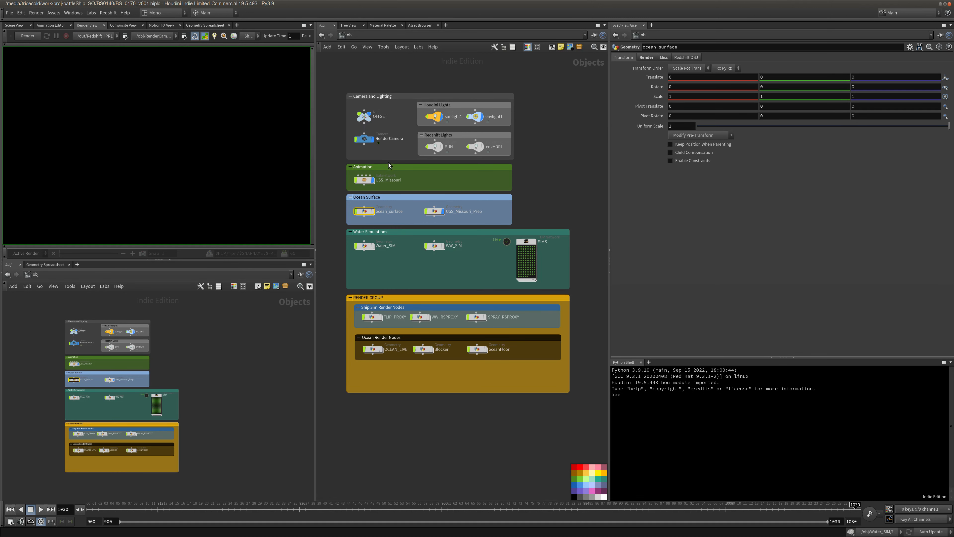
{"action": "left_click", "coordinate": [391, 35]}
{"action": "left_click", "coordinate": [420, 68]}
{"action": "double_click", "coordinate": [543, 152]}
{"action": "middle_click_drag", "start_coordinate": [572, 256], "coordinate": [536, 262]}
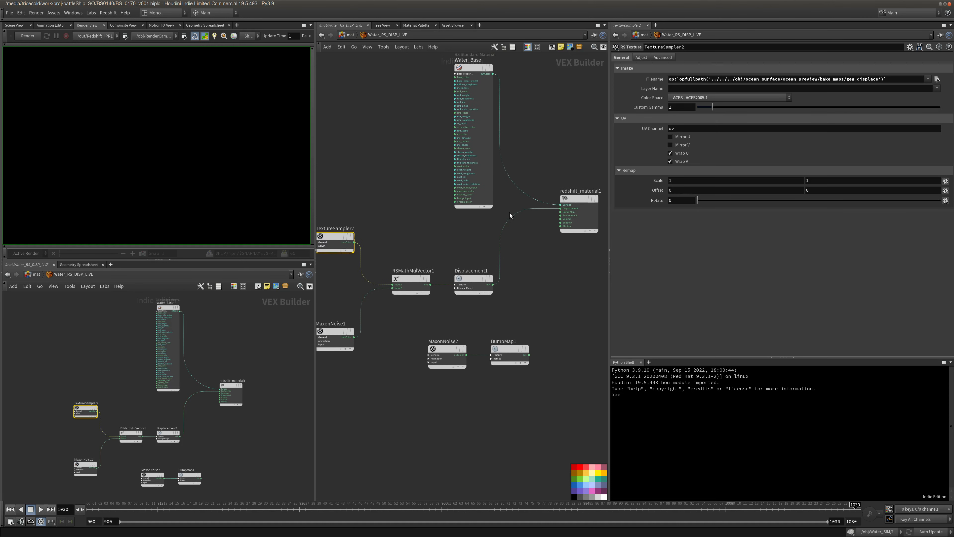
{"action": "right_click", "coordinate": [507, 218]}
{"action": "left_click", "coordinate": [530, 242]}
Connect MaxonNoise1's outColor to the Surface input of redshift_material1 and start the IPR render.
{"action": "left_click", "coordinate": [354, 337]}
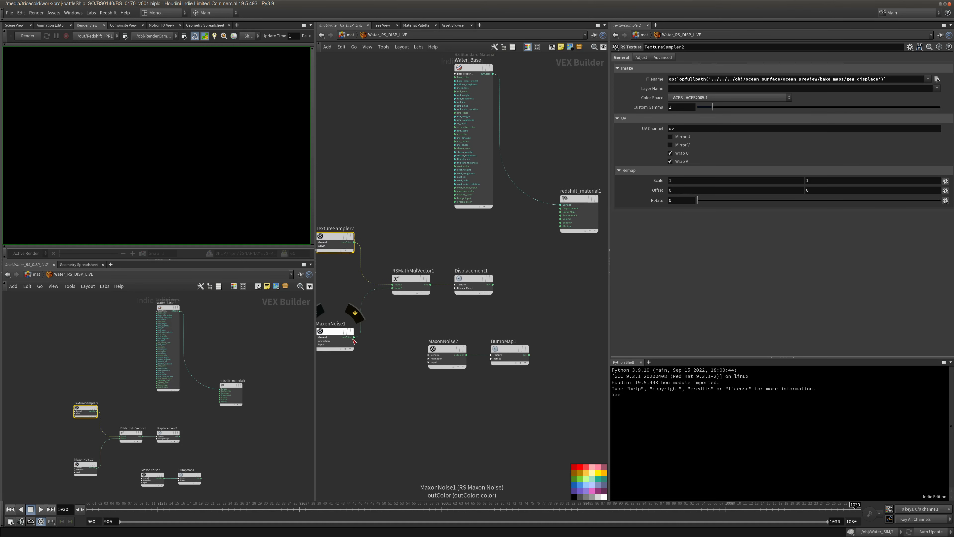
{"action": "left_click", "coordinate": [561, 205]}
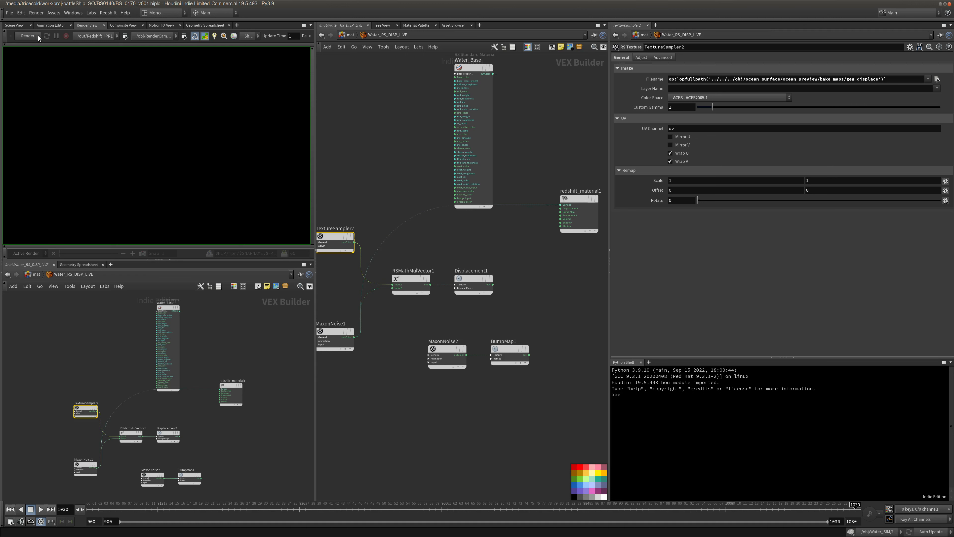
{"action": "left_click", "coordinate": [29, 36]}
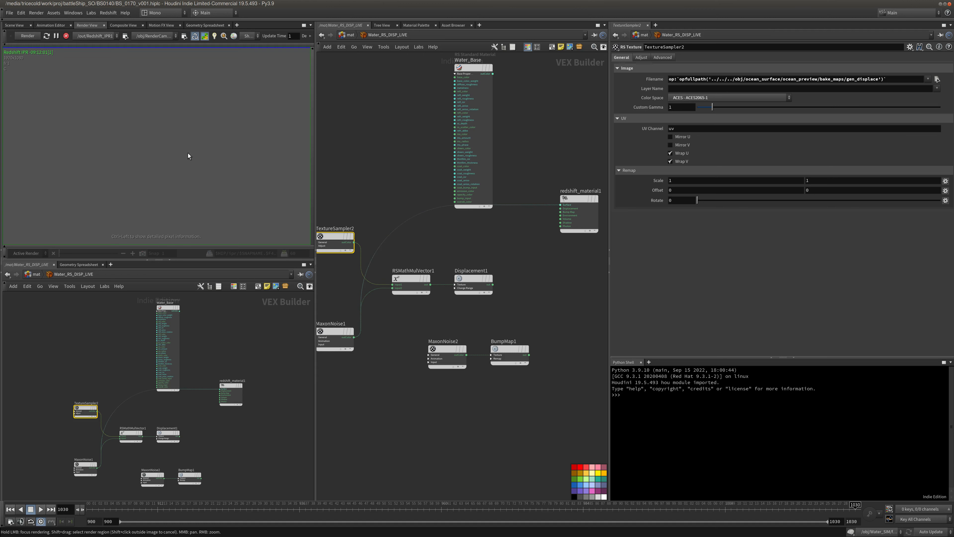
Enable Override Camera Resolution on OCEAN_RENDER1 at 1/2 (Half Resolution) and frame the smaller IPR image.
{"action": "left_click", "coordinate": [349, 35]}
{"action": "left_click", "coordinate": [363, 37]}
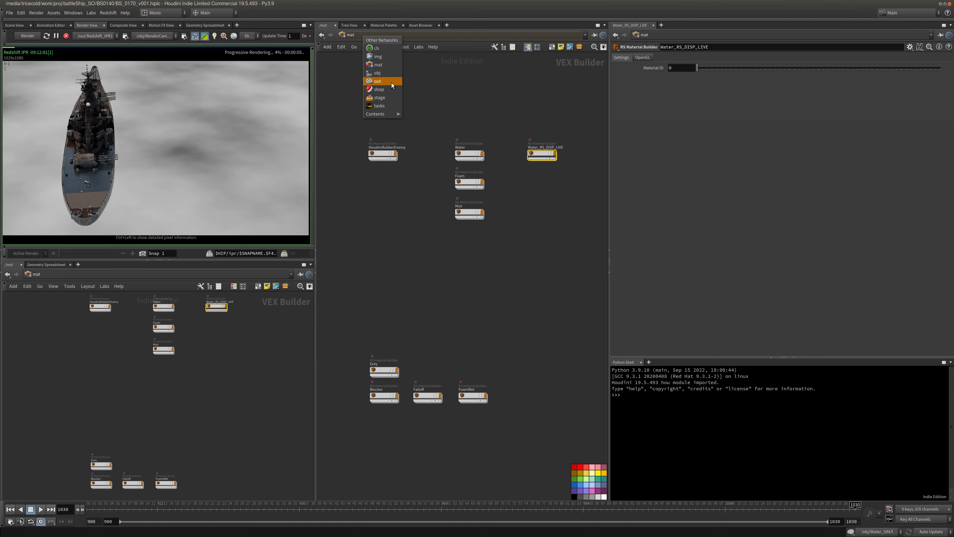
{"action": "left_click", "coordinate": [391, 83]}
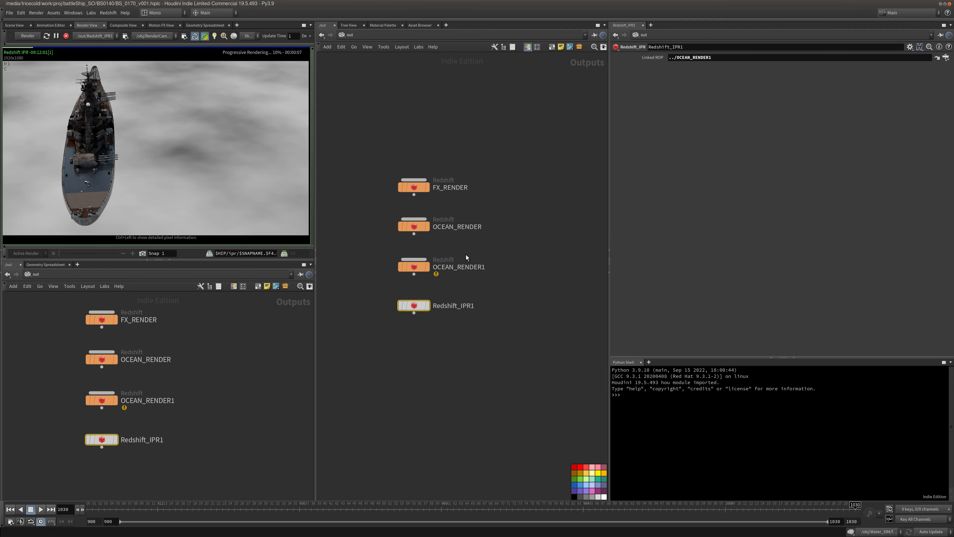
{"action": "left_click", "coordinate": [363, 35]}
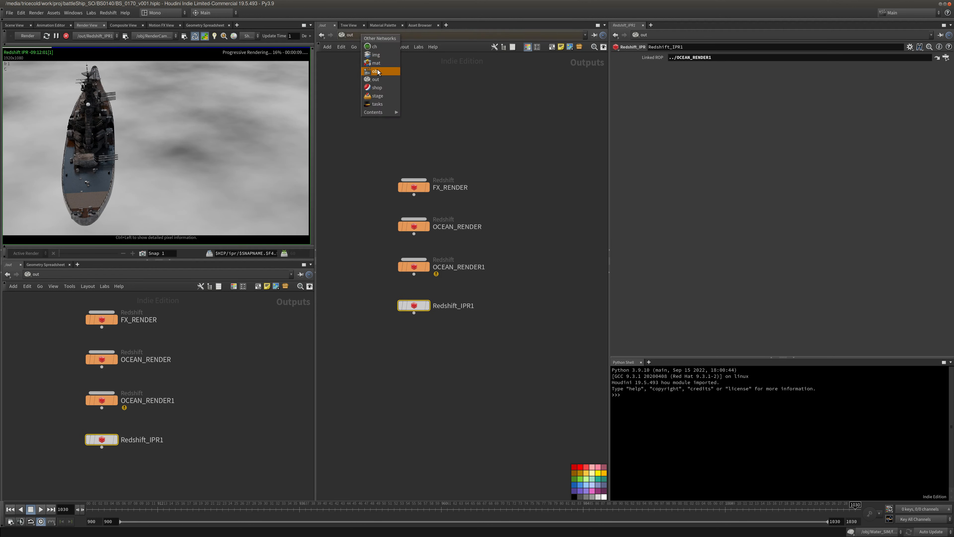
{"action": "left_click", "coordinate": [330, 81]}
{"action": "left_click", "coordinate": [465, 266]}
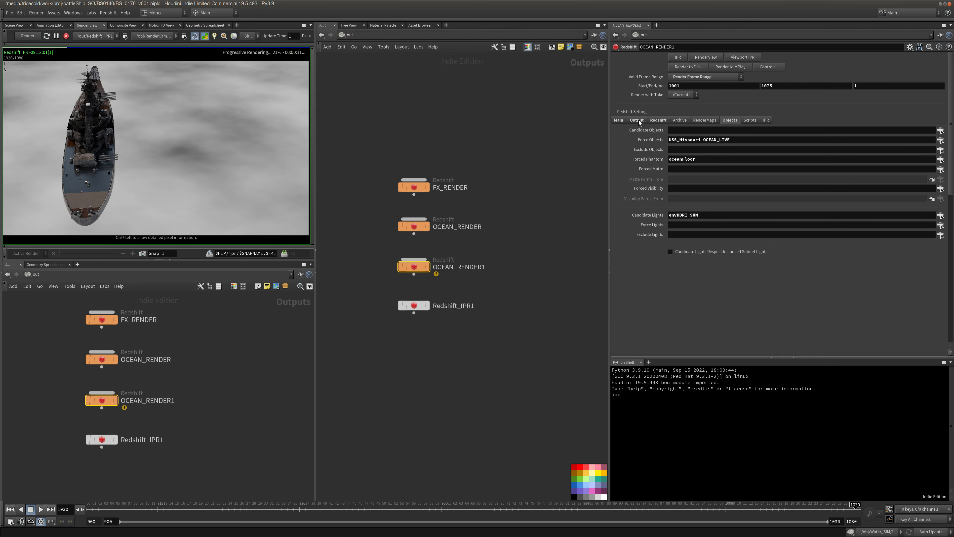
{"action": "left_click", "coordinate": [654, 121]}
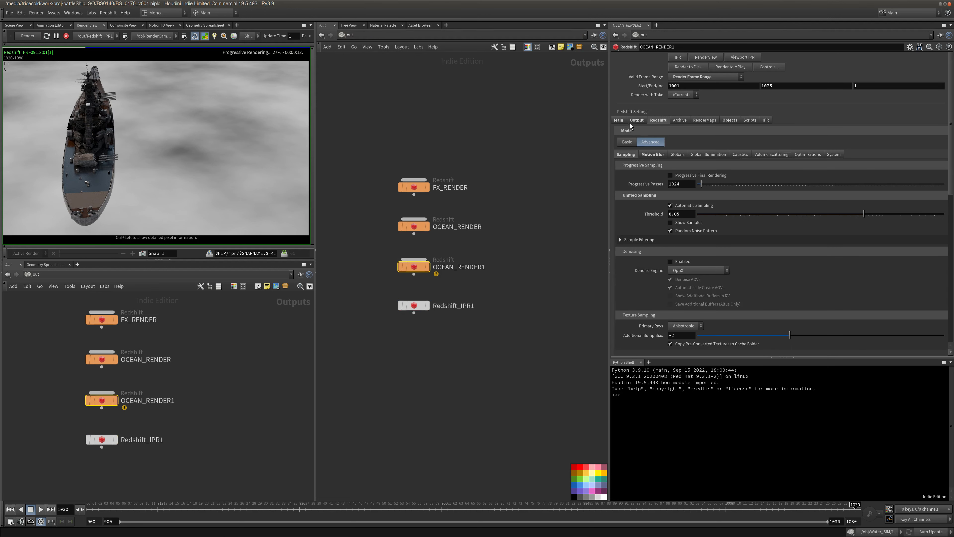
{"action": "left_click", "coordinate": [619, 121]}
{"action": "left_click", "coordinate": [683, 161]}
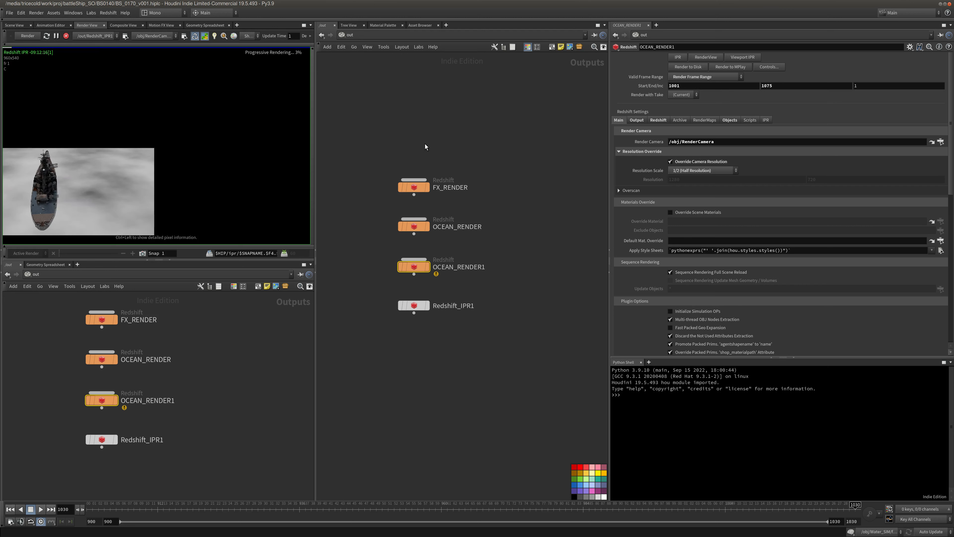
{"action": "middle_click_drag", "start_coordinate": [76, 173], "coordinate": [144, 117]}
{"action": "scroll", "coordinate": [224, 128], "scroll_direction": "up", "scroll_amount": 3}
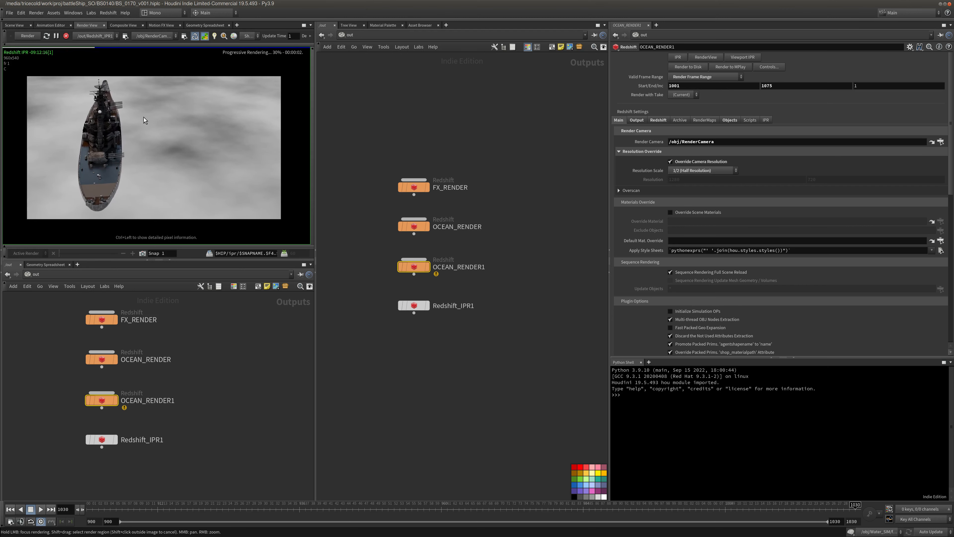
Open the Water_RS_DISP_LIVE material in the mat network and set MaxonNoise1's Overall Scale to 500.
{"action": "left_click", "coordinate": [388, 36]}
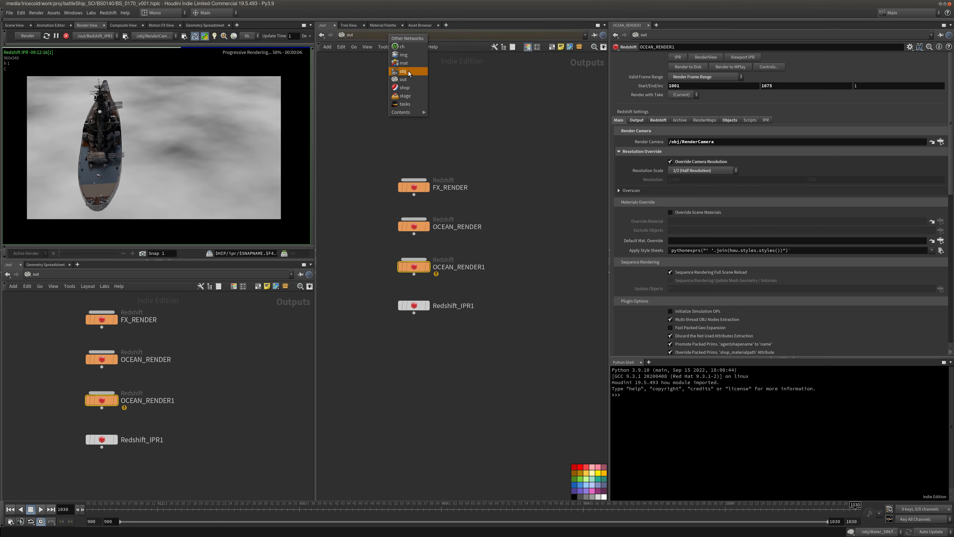
{"action": "left_click", "coordinate": [403, 72]}
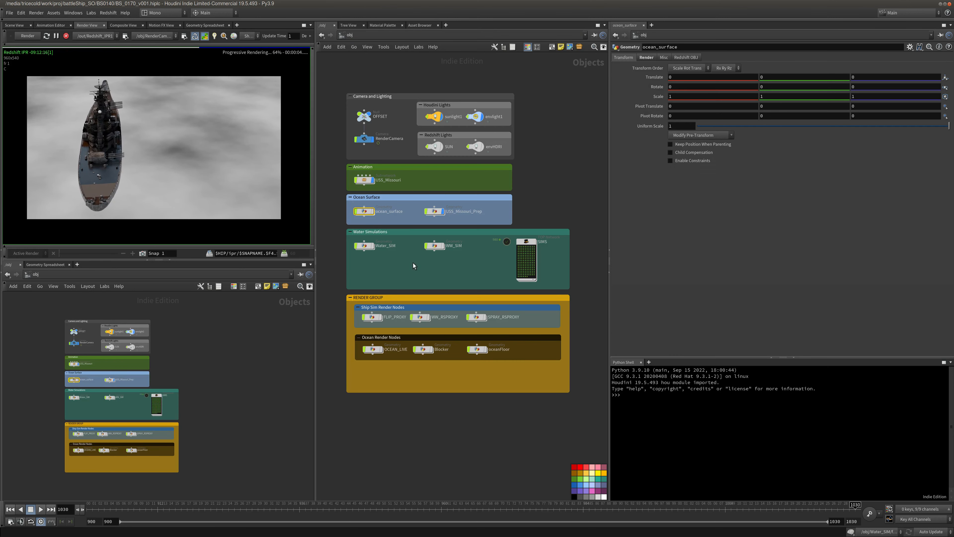
{"action": "left_click", "coordinate": [386, 35]}
{"action": "left_click", "coordinate": [403, 63]}
{"action": "double_click", "coordinate": [541, 156]}
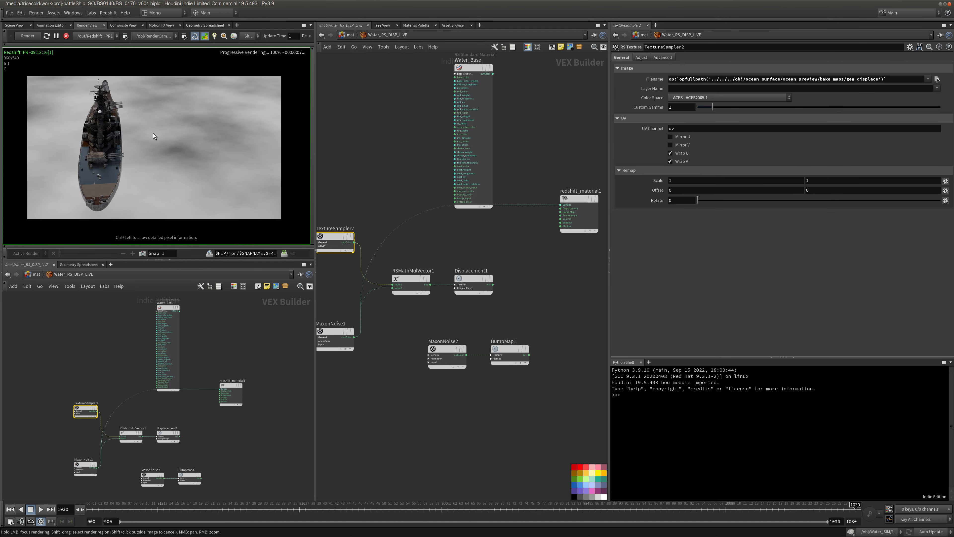
{"action": "middle_click_drag", "start_coordinate": [407, 321], "coordinate": [439, 308]}
{"action": "left_click", "coordinate": [370, 316]}
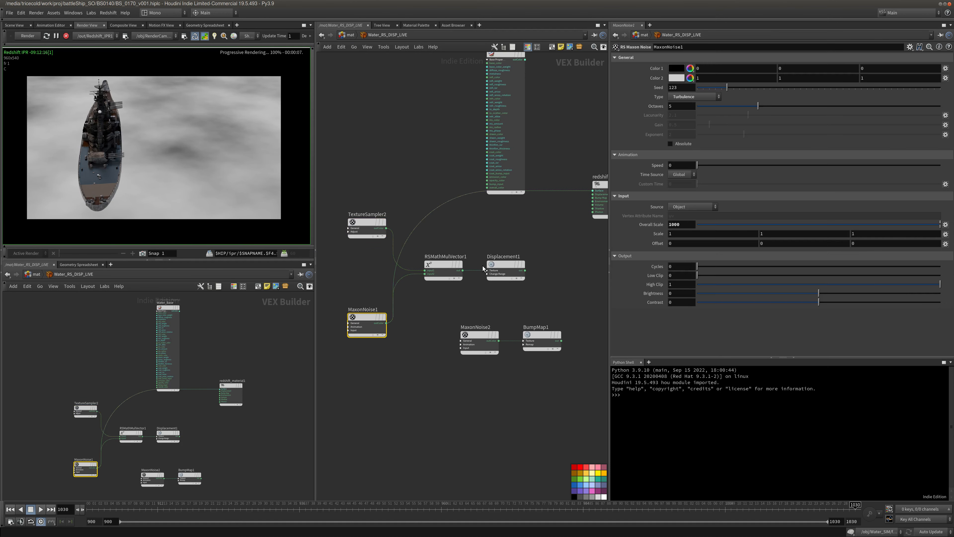
{"action": "left_click", "coordinate": [685, 225]}
{"action": "type", "text": "500"}
{"action": "key", "text": "Return"}
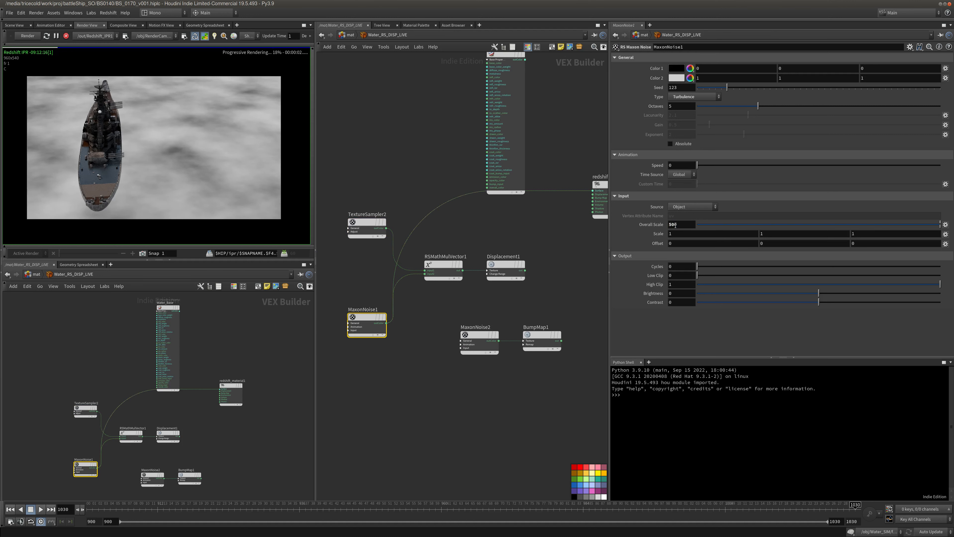
Try an Overall Scale of 100 on MaxonNoise1 and restore it to 500.
{"action": "left_click", "coordinate": [676, 225]}
{"action": "type", "text": "100"}
{"action": "key", "text": "Return"}
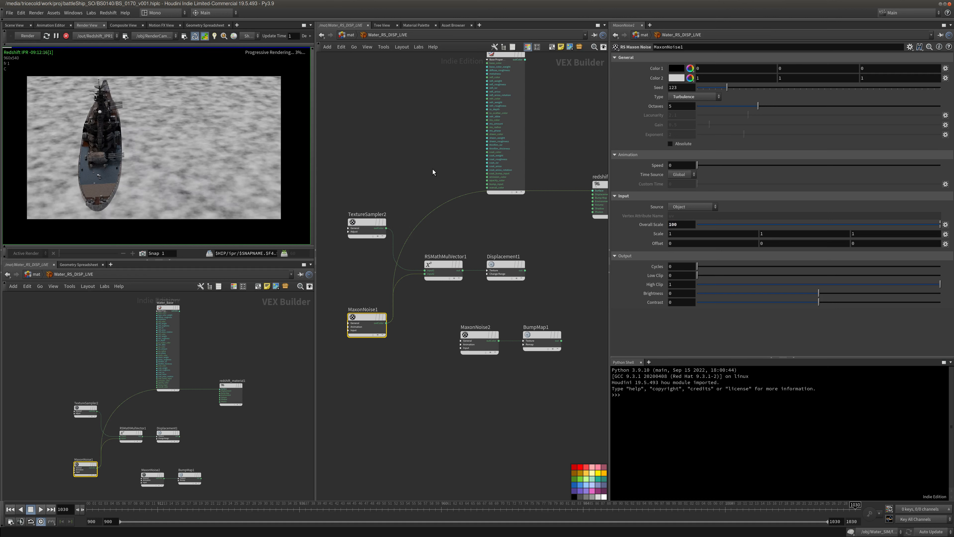
{"action": "left_click", "coordinate": [681, 225]}
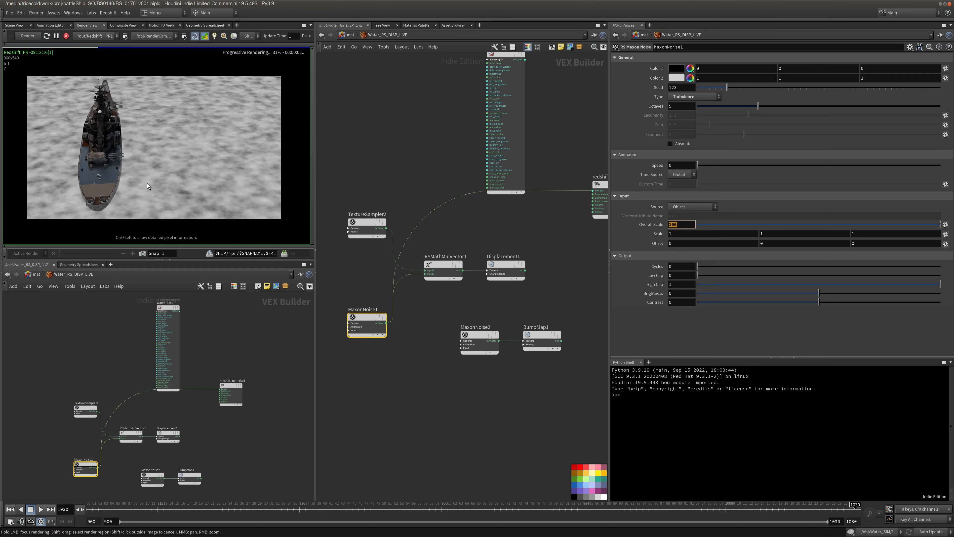
{"action": "type", "text": "500"}
{"action": "key", "text": "Return"}
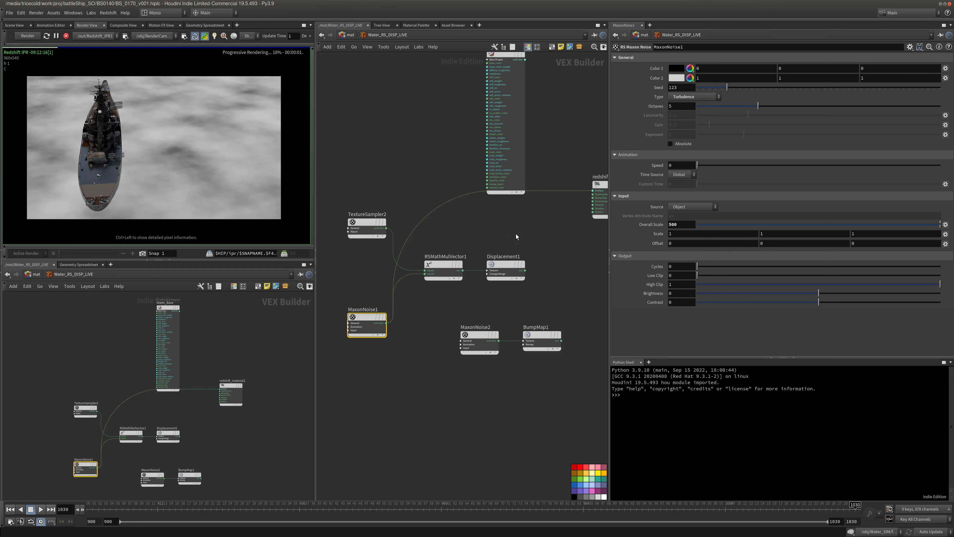
Replace the noise connection to redshift_material1's Surface input with Water_Base's outColor, and stop the IPR render.
{"action": "middle_click_drag", "start_coordinate": [465, 241], "coordinate": [430, 243]}
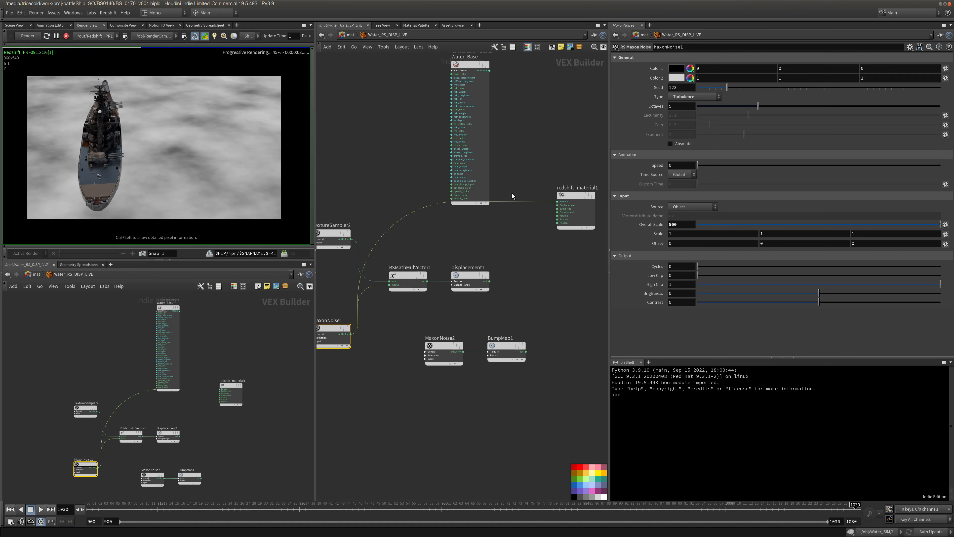
{"action": "right_click", "coordinate": [522, 203]}
{"action": "left_click_drag", "start_coordinate": [489, 70], "coordinate": [547, 192]}
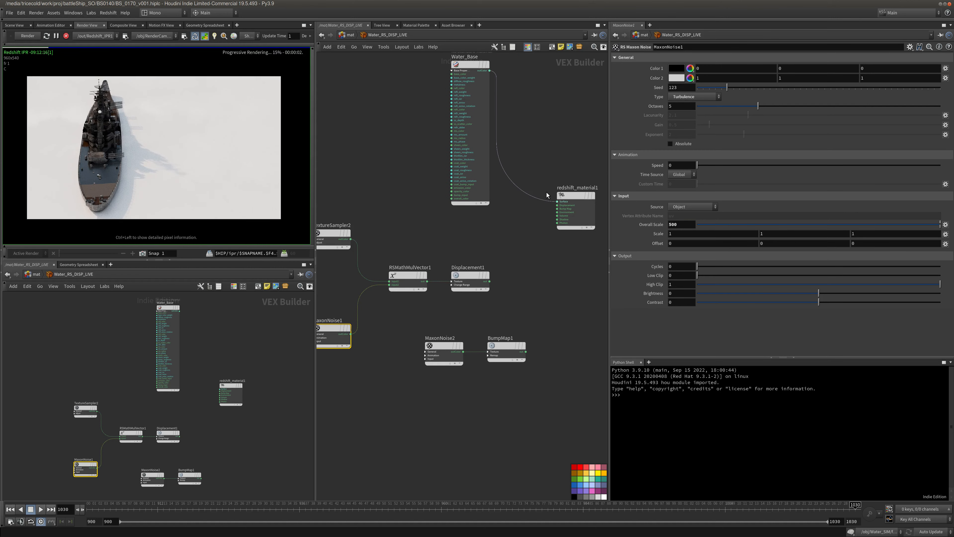
{"action": "middle_click_drag", "start_coordinate": [480, 247], "coordinate": [483, 240]}
{"action": "left_click", "coordinate": [482, 240]}
{"action": "left_click", "coordinate": [66, 36]}
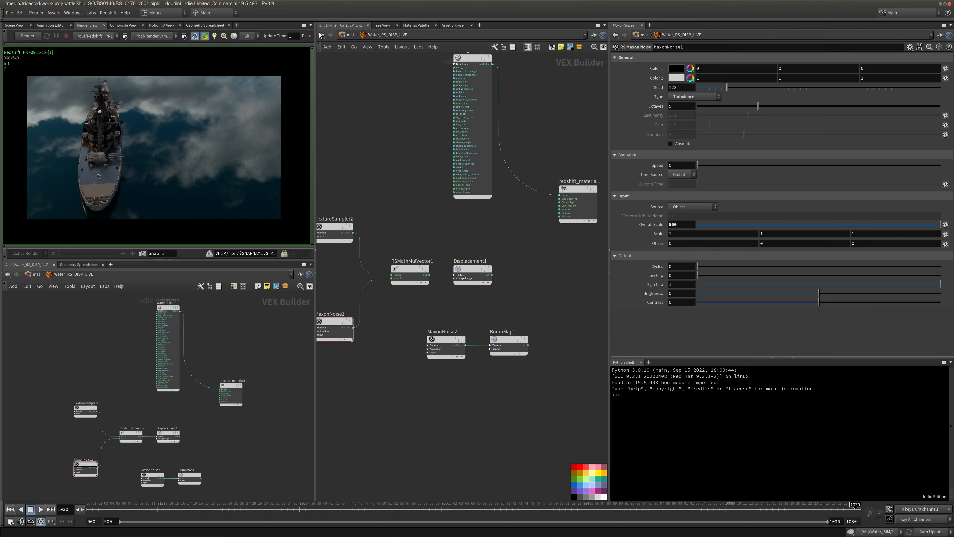
Return to the obj network and scene view, inspect the Blocker object's node network, and leave Blocker hidden.
{"action": "left_click", "coordinate": [342, 35]}
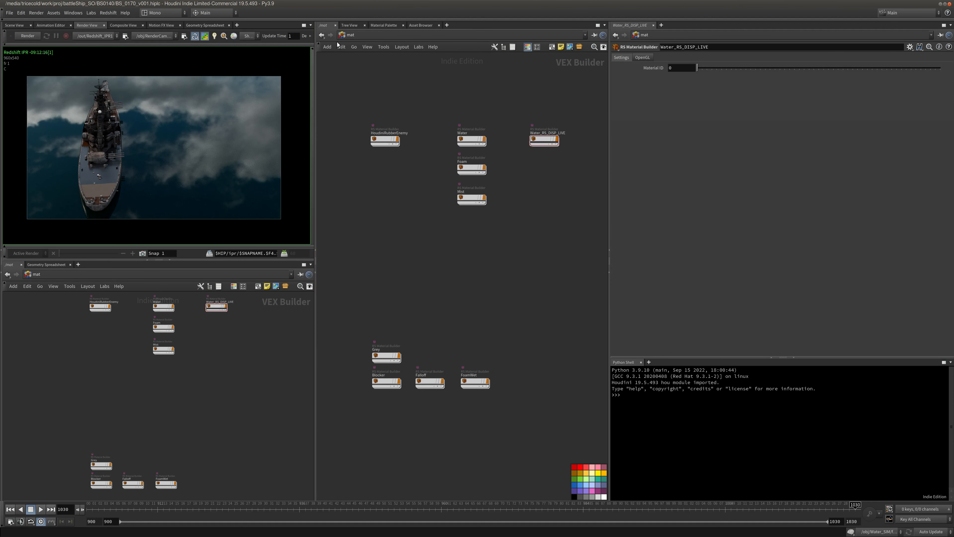
{"action": "left_click", "coordinate": [349, 35]}
{"action": "left_click", "coordinate": [379, 72]}
{"action": "left_click", "coordinate": [13, 26]}
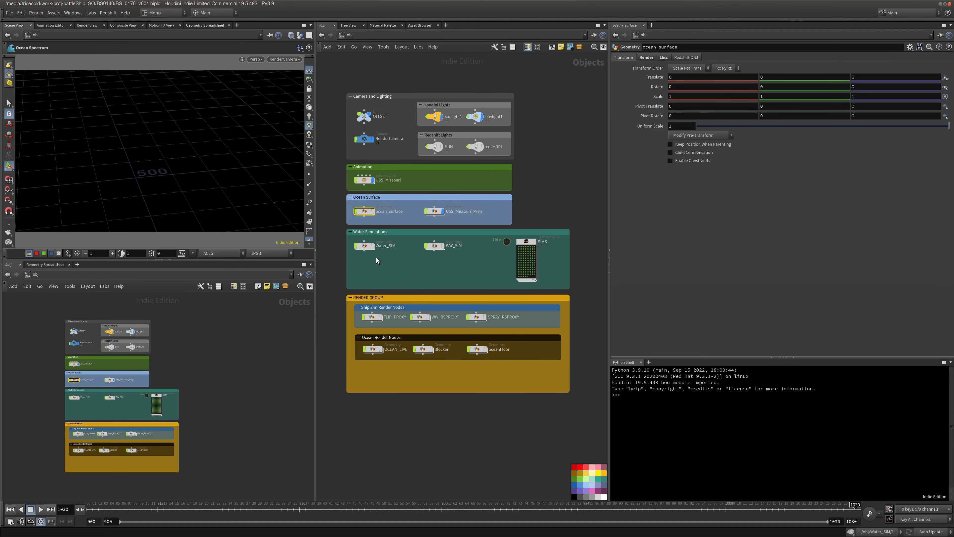
{"action": "scroll", "coordinate": [480, 362], "scroll_direction": "up", "scroll_amount": 2}
{"action": "mouse_move", "coordinate": [424, 353]}
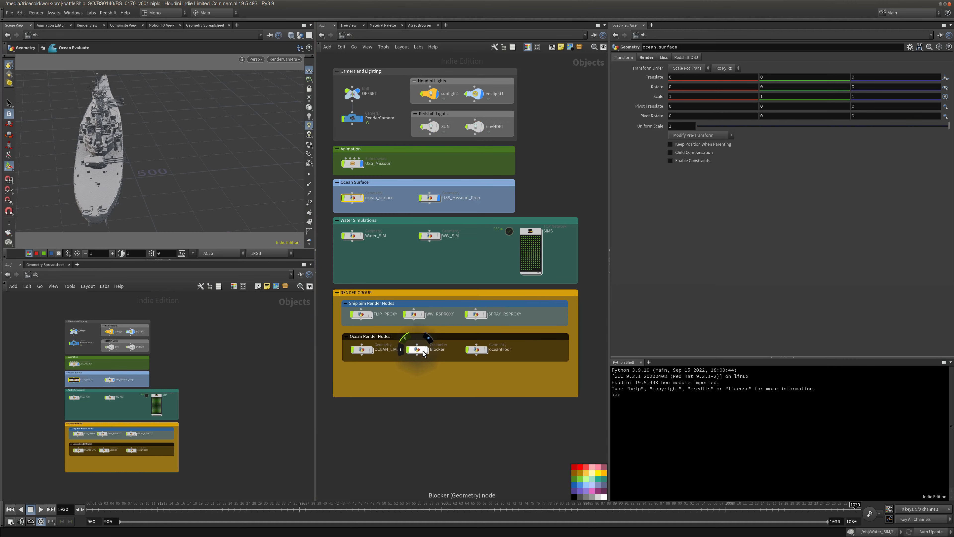
{"action": "double_click", "coordinate": [429, 350]}
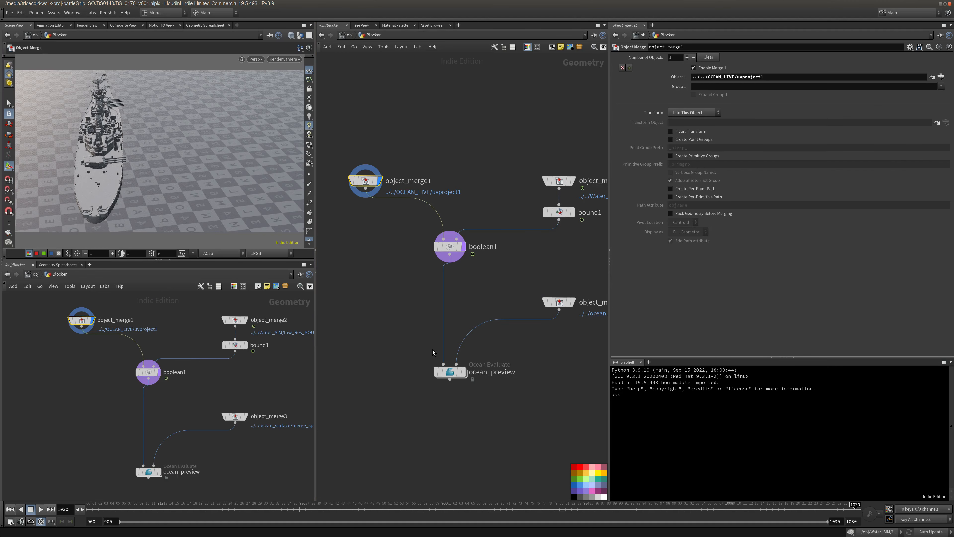
{"action": "left_click", "coordinate": [346, 35]}
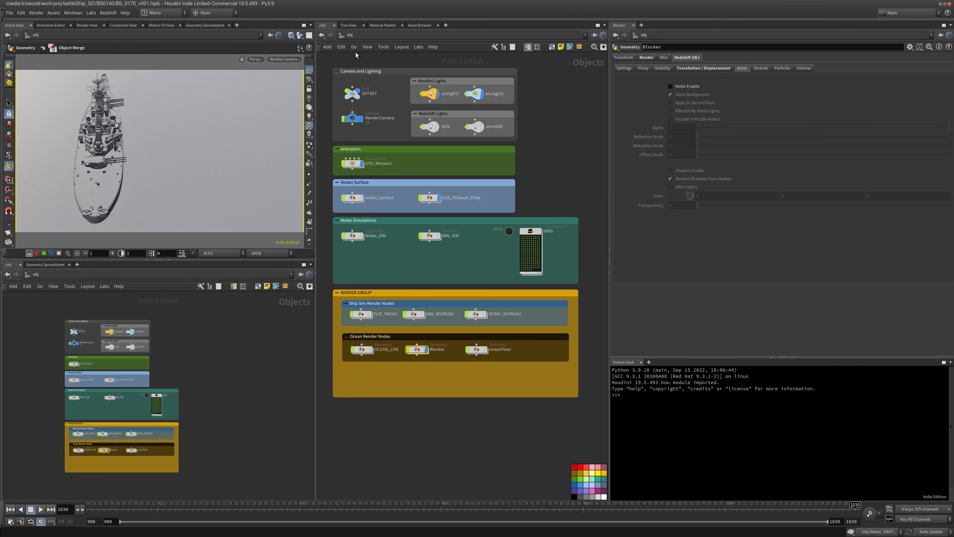
{"action": "mouse_move", "coordinate": [419, 352]}
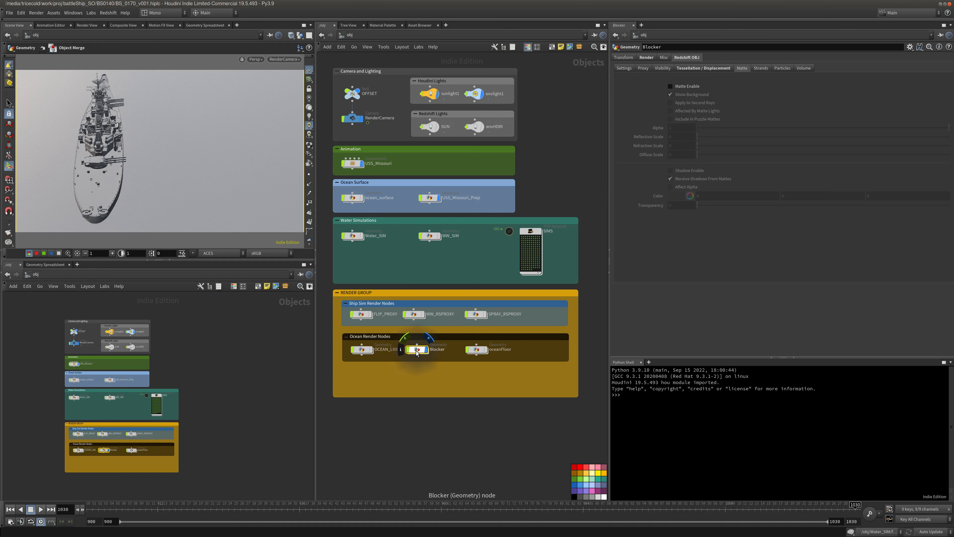
{"action": "left_click", "coordinate": [426, 350]}
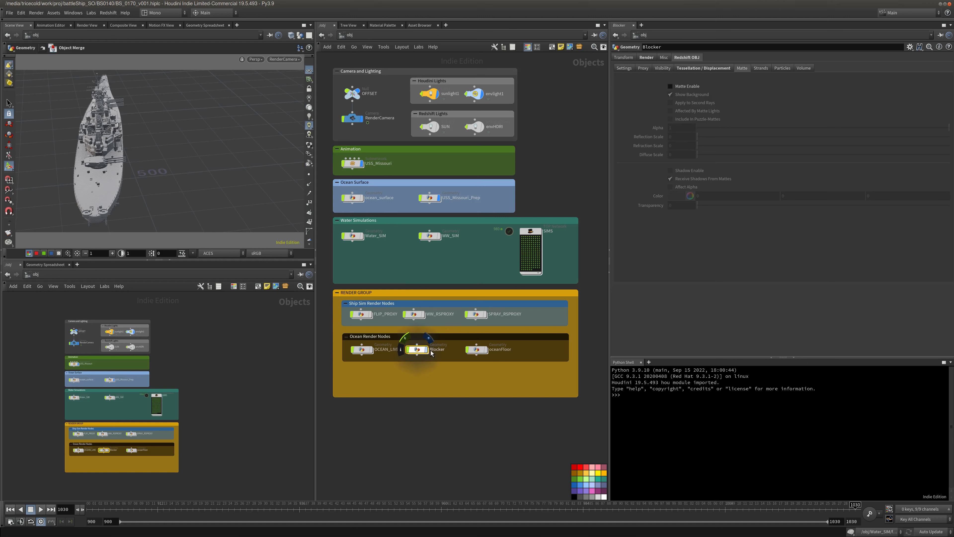
Turn on oceanFloor's display and delete the pointvop1 and render_grid nodes inside it.
{"action": "left_click", "coordinate": [484, 350]}
{"action": "double_click", "coordinate": [484, 350]}
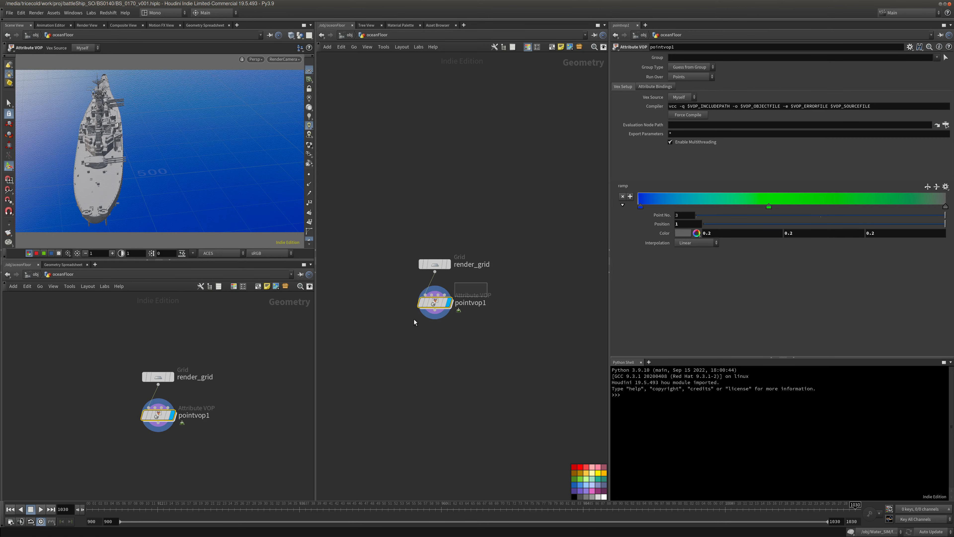
{"action": "key", "text": "Delete"}
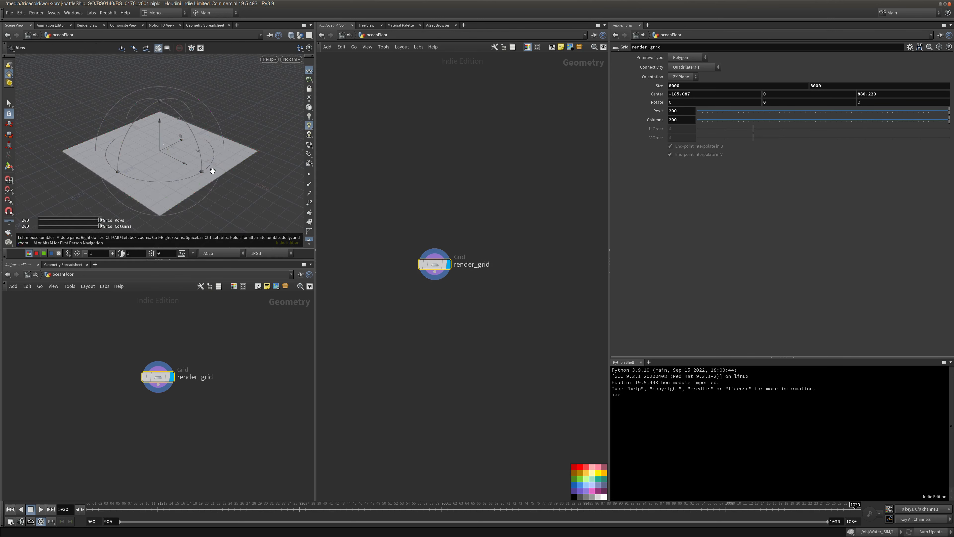
{"action": "left_click_drag", "start_coordinate": [213, 171], "coordinate": [179, 213]}
{"action": "right_click_drag", "start_coordinate": [179, 213], "coordinate": [207, 160]}
{"action": "middle_click_drag", "start_coordinate": [206, 159], "coordinate": [165, 188]}
{"action": "right_click_drag", "start_coordinate": [164, 187], "coordinate": [168, 180]}
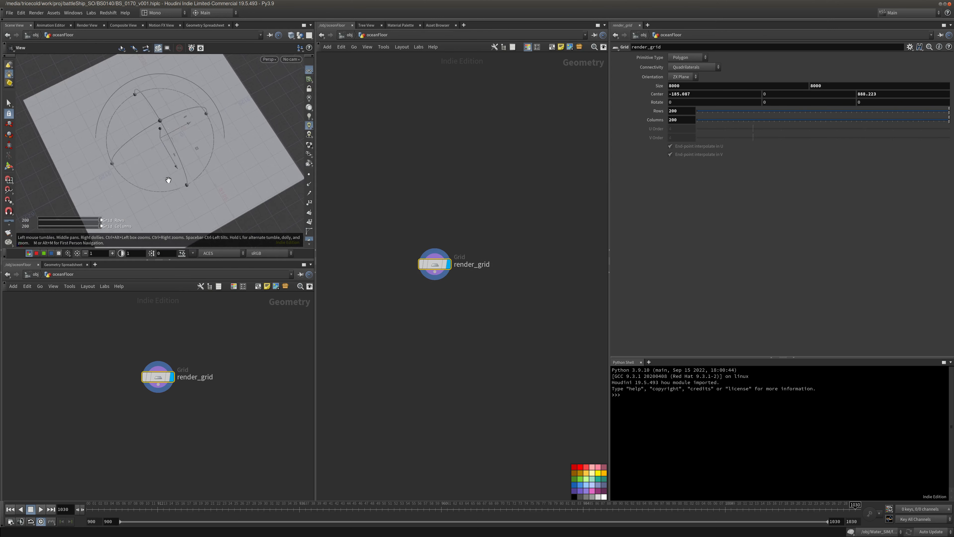
{"action": "left_click_drag", "start_coordinate": [168, 180], "coordinate": [198, 168]}
{"action": "right_click_drag", "start_coordinate": [198, 169], "coordinate": [198, 156]}
{"action": "key", "text": "Delete"}
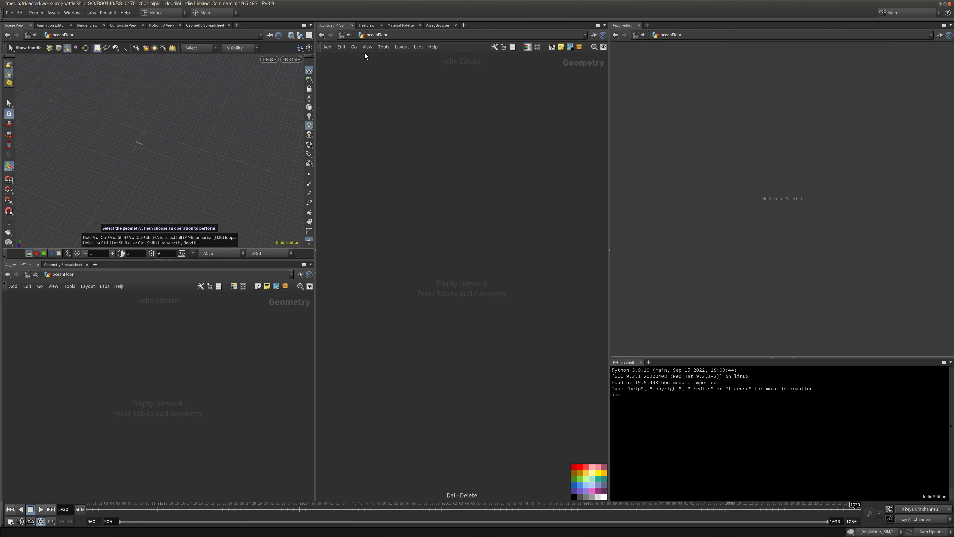
Copy the render_grid node from ocean_surface and paste it into the empty oceanFloor network.
{"action": "key", "text": "u"}
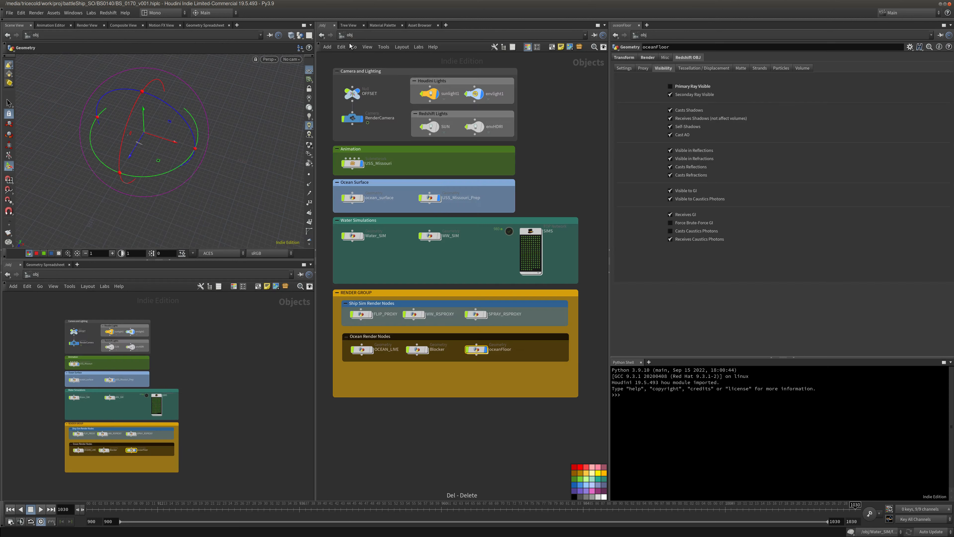
{"action": "double_click", "coordinate": [347, 198]}
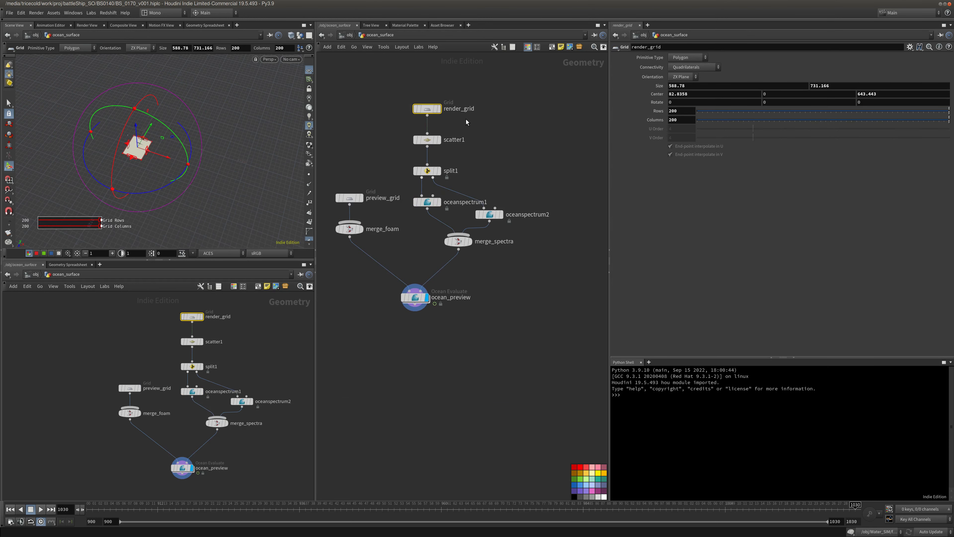
{"action": "key", "text": "ctrl+c"}
{"action": "key", "text": "u"}
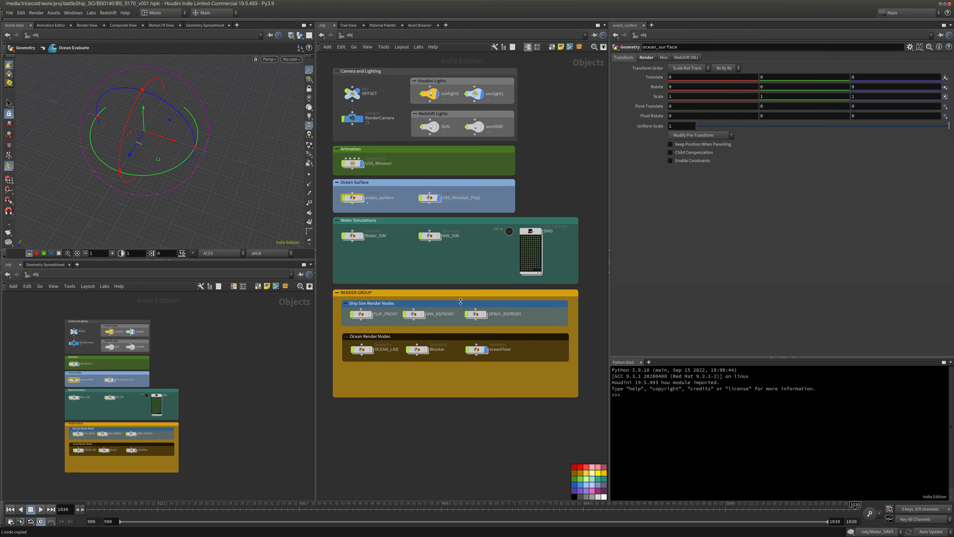
{"action": "double_click", "coordinate": [476, 349]}
{"action": "key", "text": "ctrl+v"}
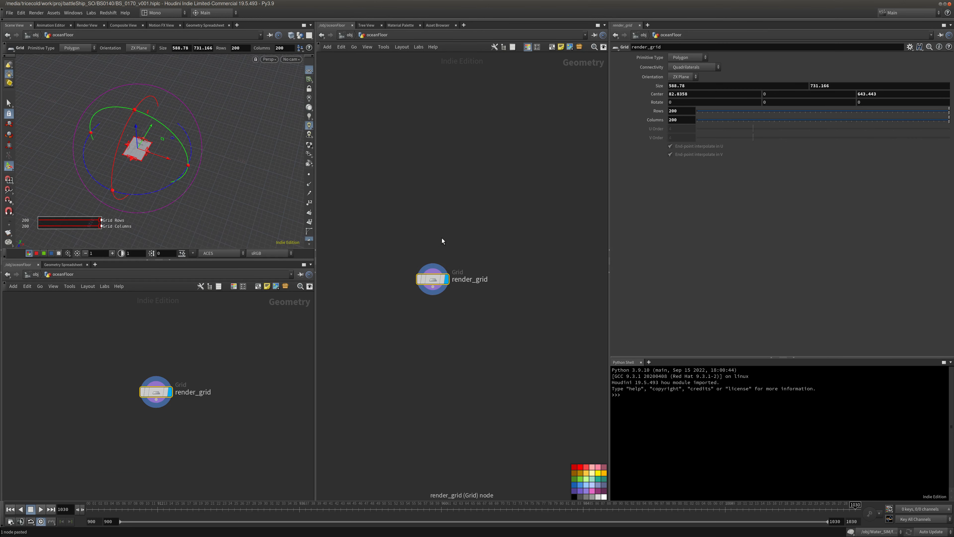
Enlarge oceanFloor's render_grid to 1248.78 by 1391.17 and check its coverage through RenderCamera from the object level.
{"action": "middle_click_drag", "start_coordinate": [640, 89], "coordinate": [699, 59]}
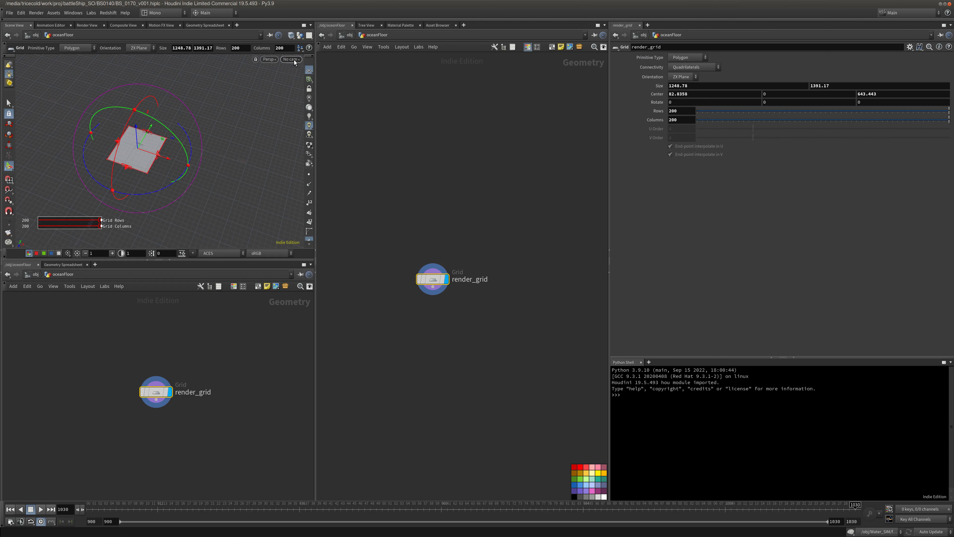
{"action": "left_click", "coordinate": [291, 59]}
{"action": "left_click", "coordinate": [312, 96]}
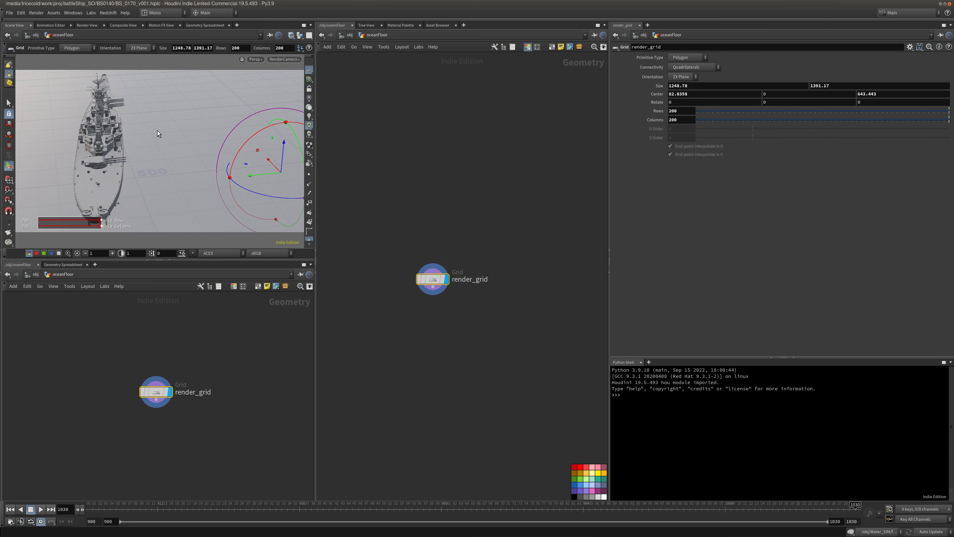
{"action": "left_click_drag", "start_coordinate": [158, 131], "coordinate": [164, 96], "text": "alt"}
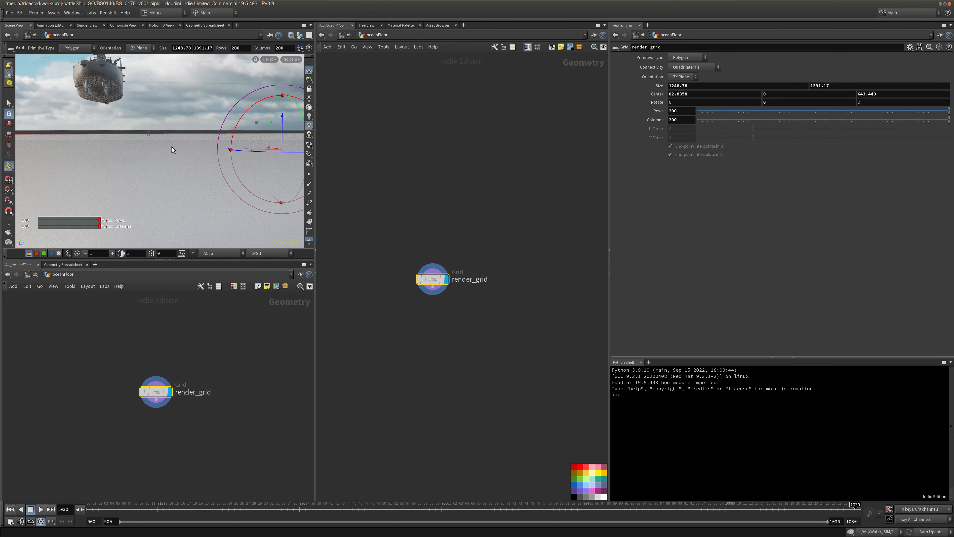
{"action": "right_click_drag", "start_coordinate": [236, 156], "coordinate": [133, 160], "text": "alt"}
{"action": "middle_click_drag", "start_coordinate": [133, 160], "coordinate": [135, 124], "text": "alt"}
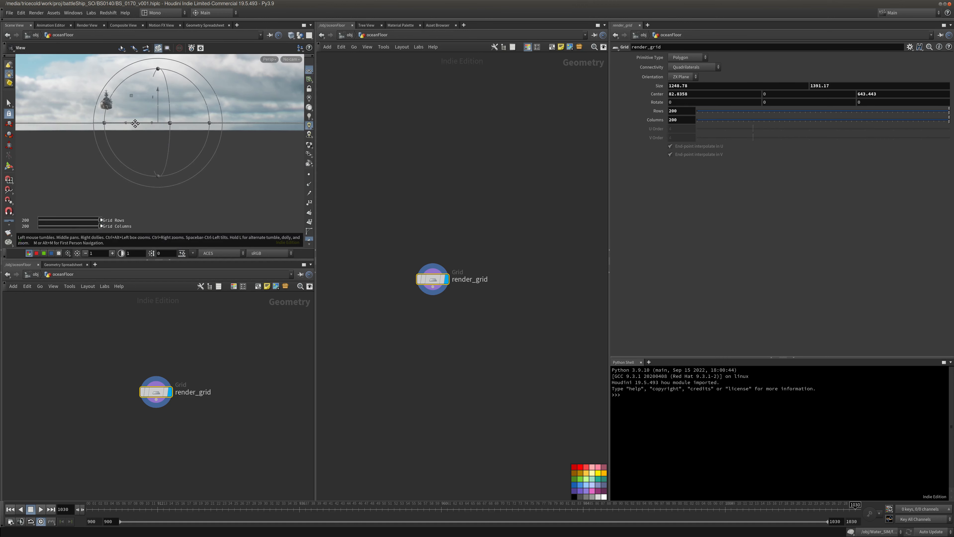
{"action": "left_click", "coordinate": [346, 36]}
{"action": "left_click", "coordinate": [286, 59]}
{"action": "left_click", "coordinate": [300, 94]}
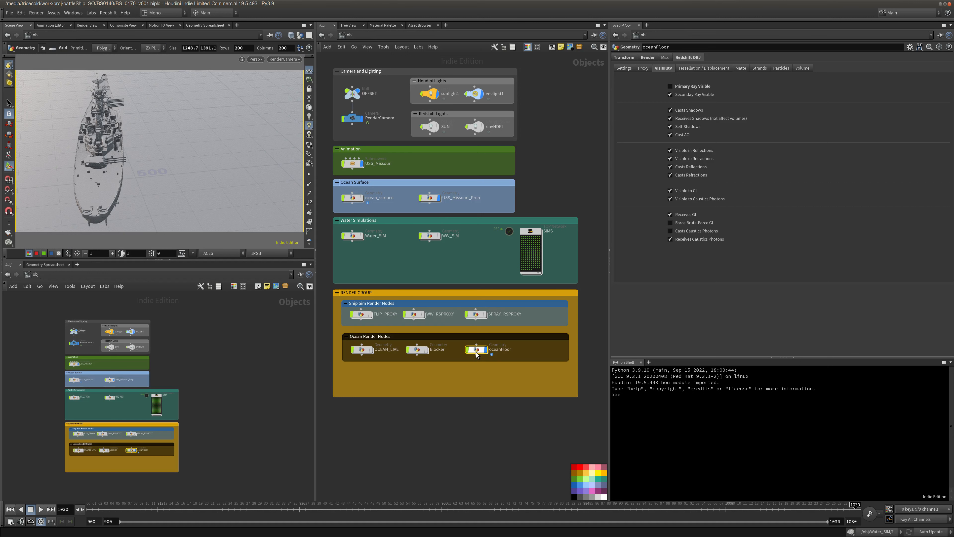
Open the mat network, move the Blocker material below Mist and rename it ocean_Floor.
{"action": "left_click", "coordinate": [385, 25]}
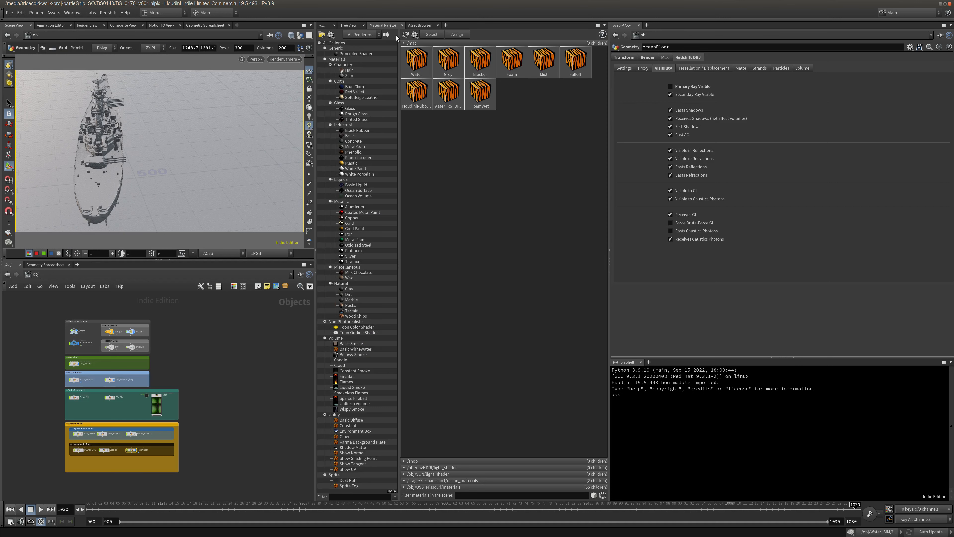
{"action": "left_click", "coordinate": [326, 25]}
{"action": "left_click", "coordinate": [358, 46]}
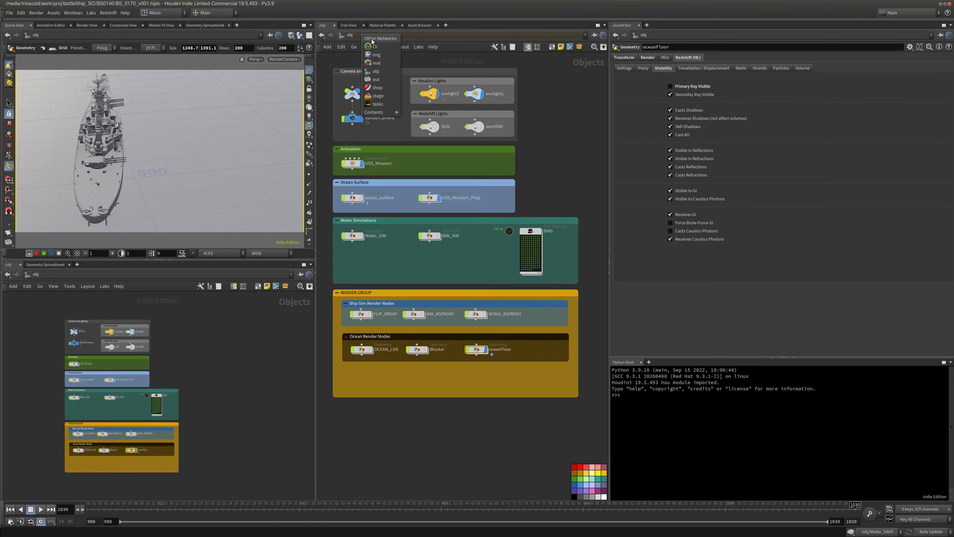
{"action": "left_click", "coordinate": [404, 92]}
{"action": "scroll", "coordinate": [447, 276], "scroll_direction": "up", "scroll_amount": 1}
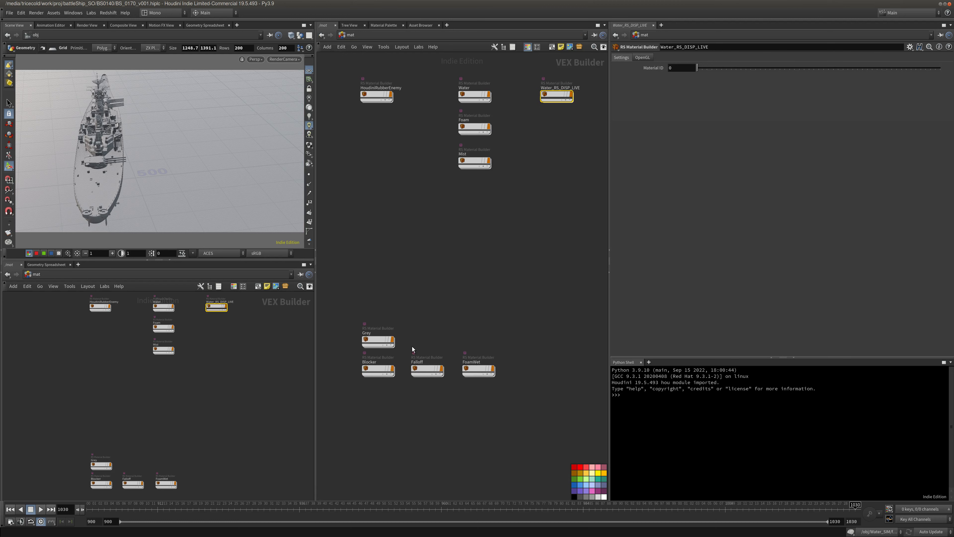
{"action": "left_click", "coordinate": [381, 371]}
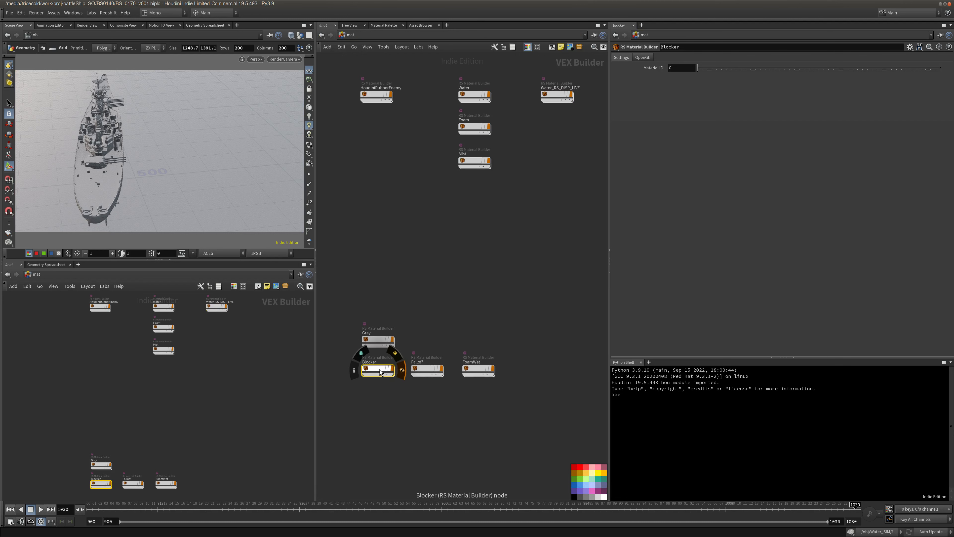
{"action": "left_click_drag", "start_coordinate": [379, 373], "coordinate": [475, 217]}
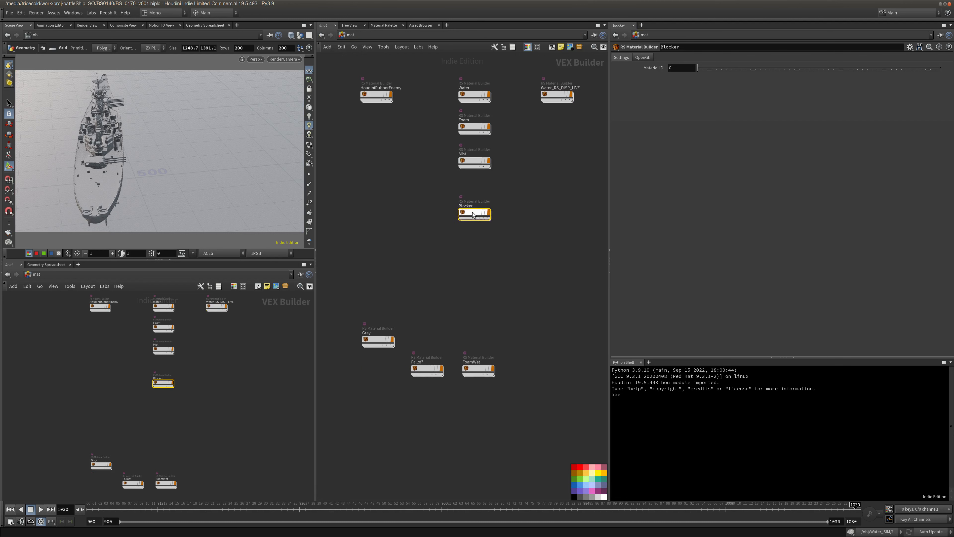
{"action": "double_click", "coordinate": [491, 206]}
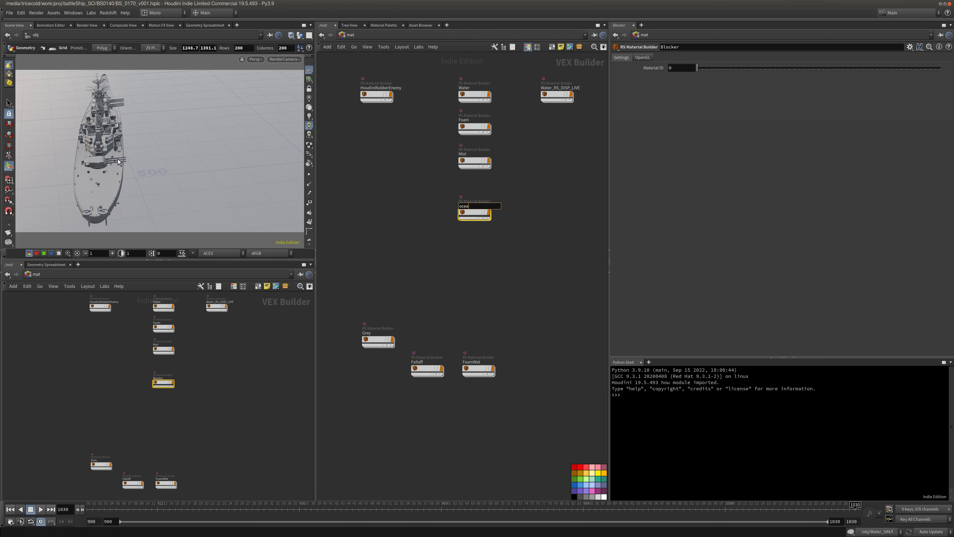
{"action": "type", "text": "ocean_Floor"}
{"action": "key", "text": "Return"}
Tidy ocean_Floor's shader network by placing RSNoise1 level with StandardMaterial1, and return to the mat network.
{"action": "double_click", "coordinate": [475, 215]}
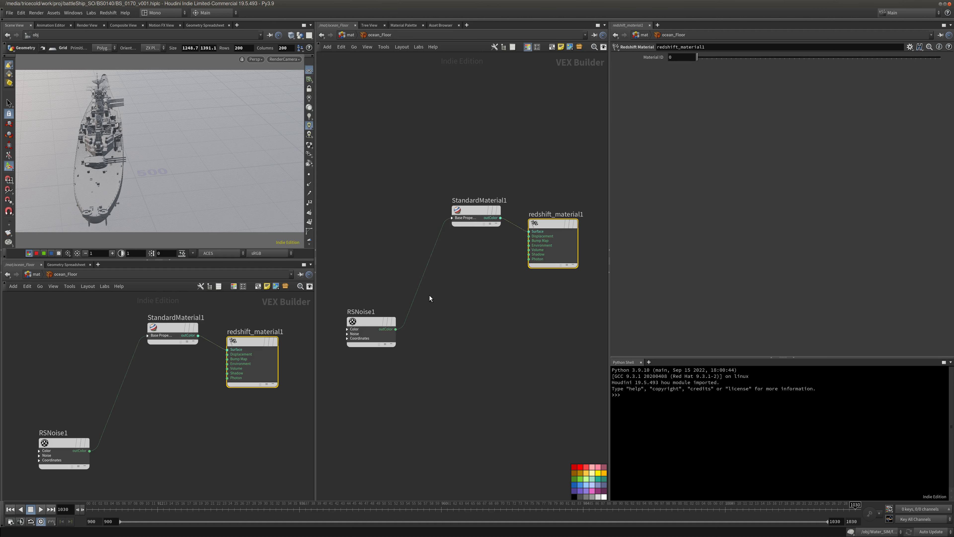
{"action": "left_click", "coordinate": [370, 323]}
{"action": "left_click_drag", "start_coordinate": [370, 323], "coordinate": [372, 212]}
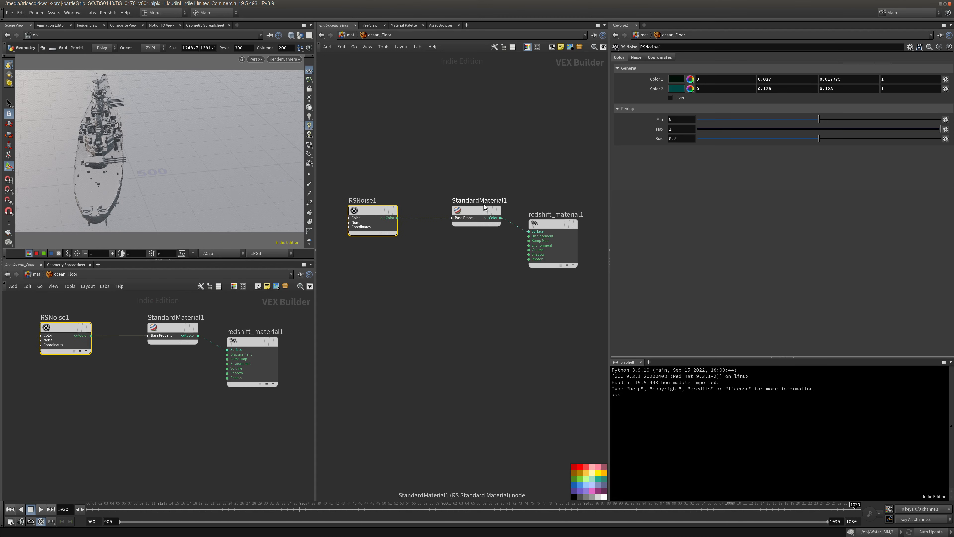
{"action": "left_click_drag", "start_coordinate": [476, 209], "coordinate": [466, 209]}
{"action": "left_click", "coordinate": [349, 35]}
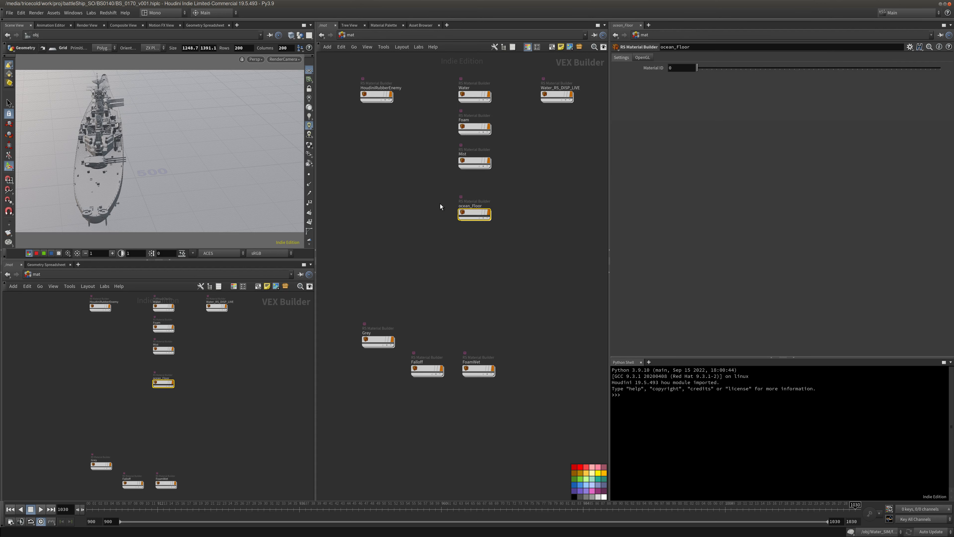
Return to the obj network and set oceanFloor's render material to /mat/ocean_Floor.
{"action": "left_click", "coordinate": [351, 35]}
{"action": "left_click", "coordinate": [374, 75]}
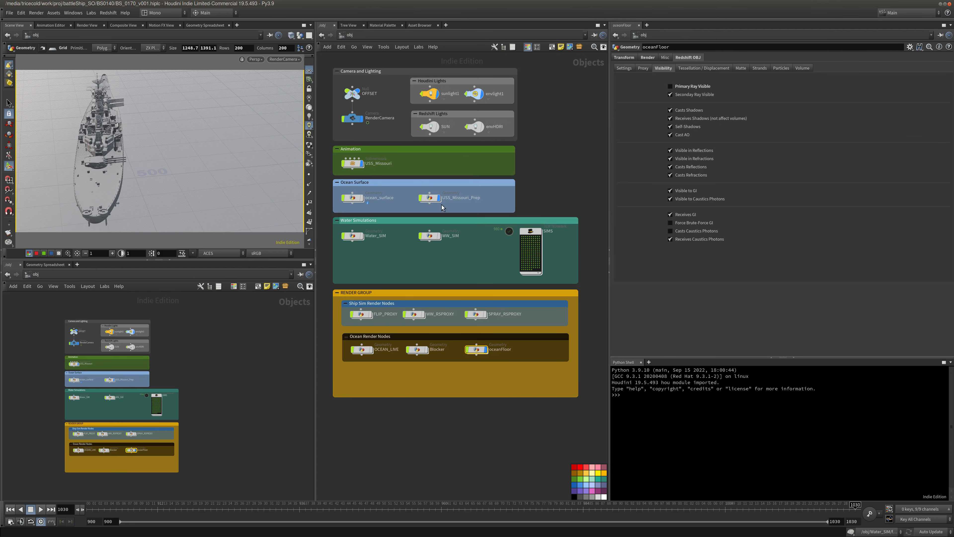
{"action": "left_click", "coordinate": [646, 57]}
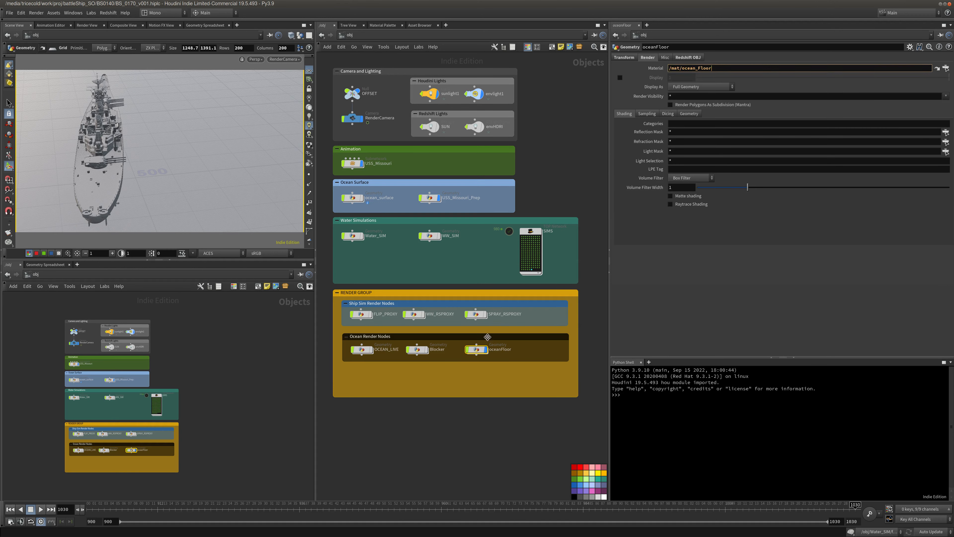
{"action": "left_click", "coordinate": [475, 421]}
{"action": "left_click", "coordinate": [478, 350]}
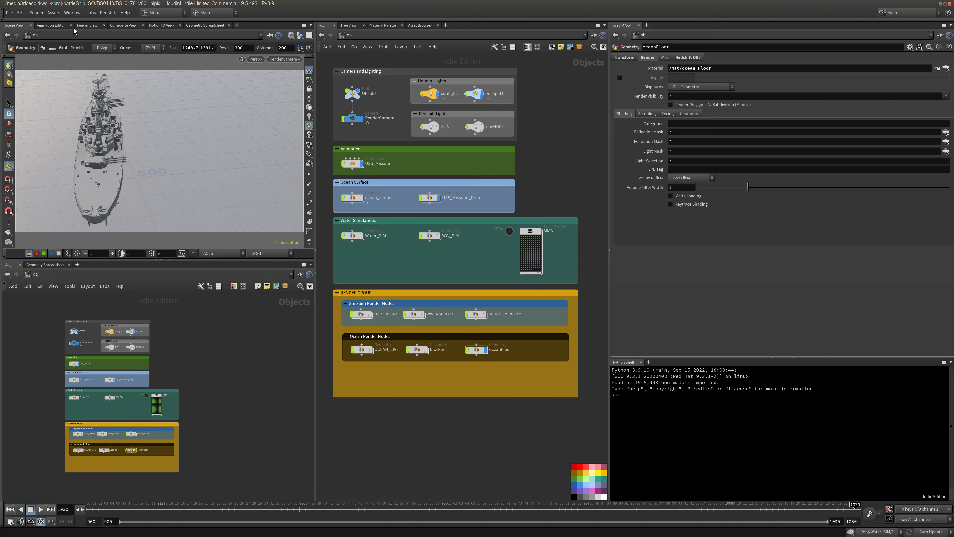
Show the render view and clear oceanFloor from OCEAN_RENDER1's Forced Phantom objects in the out network.
{"action": "left_click", "coordinate": [87, 26]}
{"action": "key", "text": "F2"}
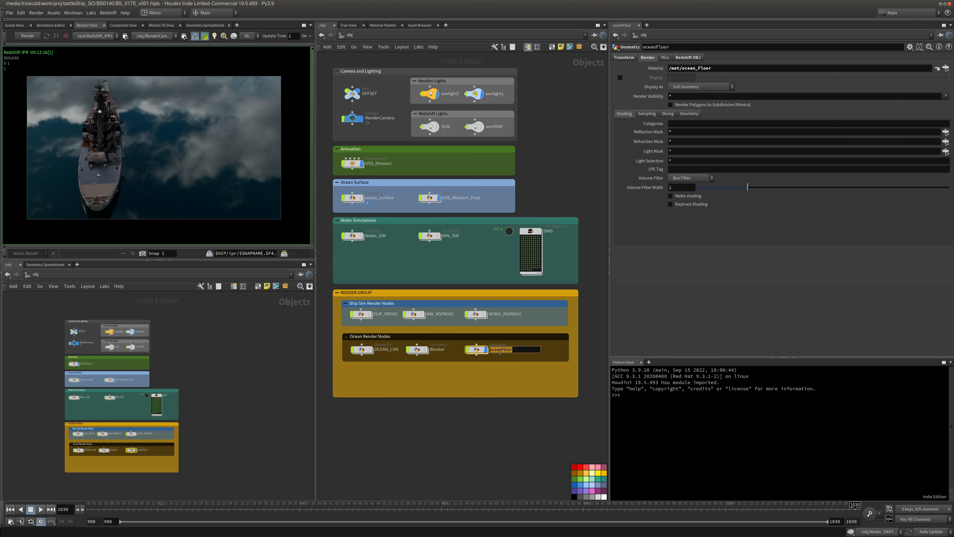
{"action": "left_click", "coordinate": [370, 35]}
{"action": "left_click", "coordinate": [380, 80]}
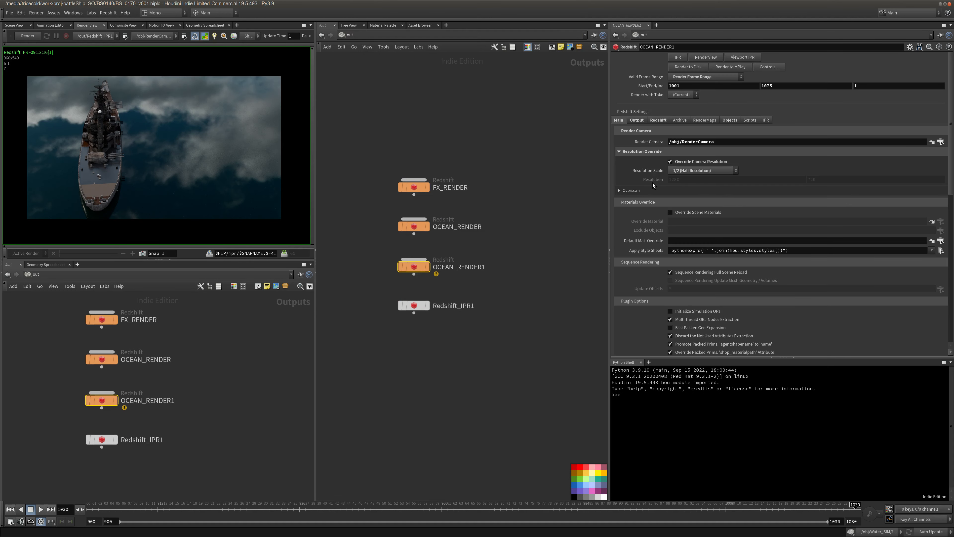
{"action": "left_click", "coordinate": [729, 121]}
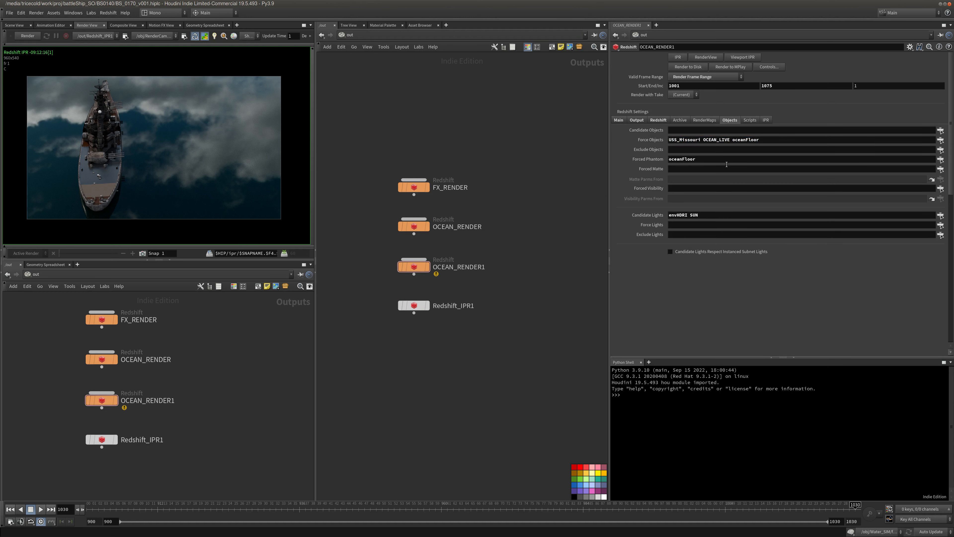
{"action": "left_click_drag", "start_coordinate": [723, 161], "coordinate": [581, 161]}
{"action": "key", "text": "BackSpace"}
{"action": "key", "text": "Return"}
Try removing OCEAN_LIVE from OCEAN_RENDER1's Force Objects and undo the removal.
{"action": "left_click", "coordinate": [358, 35]}
{"action": "left_click", "coordinate": [376, 81]}
{"action": "left_click", "coordinate": [733, 140]}
{"action": "left_click_drag", "start_coordinate": [733, 140], "coordinate": [702, 140]}
{"action": "key", "text": "BackSpace"}
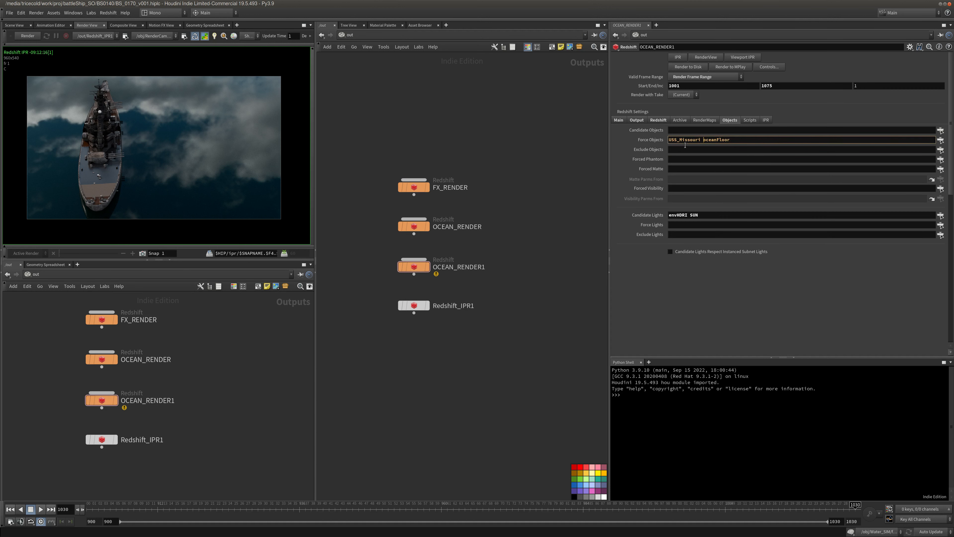
{"action": "key", "text": "ctrl+z"}
{"action": "key", "text": "Return"}
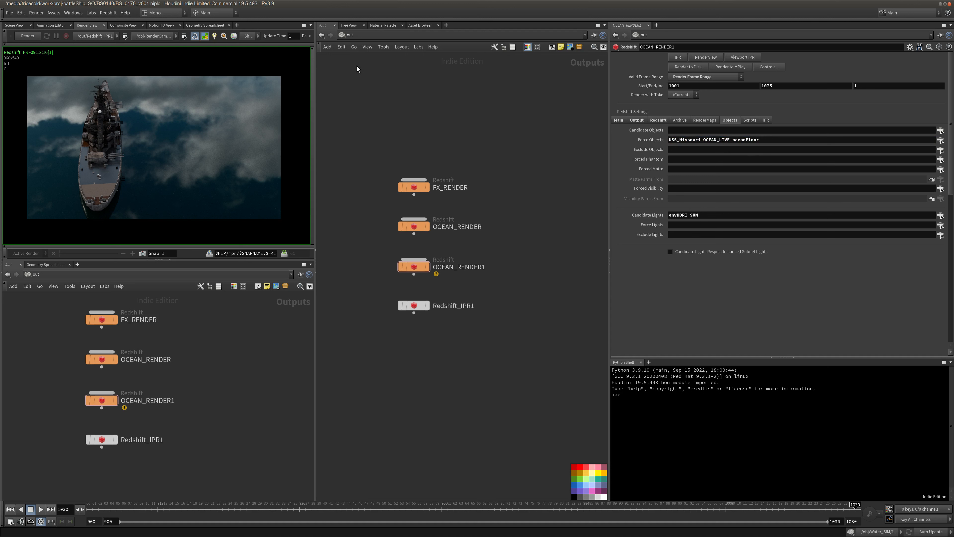
Return to the obj network and enable Primary Ray Visible in oceanFloor's Redshift visibility settings.
{"action": "left_click", "coordinate": [361, 36]}
{"action": "left_click", "coordinate": [374, 72]}
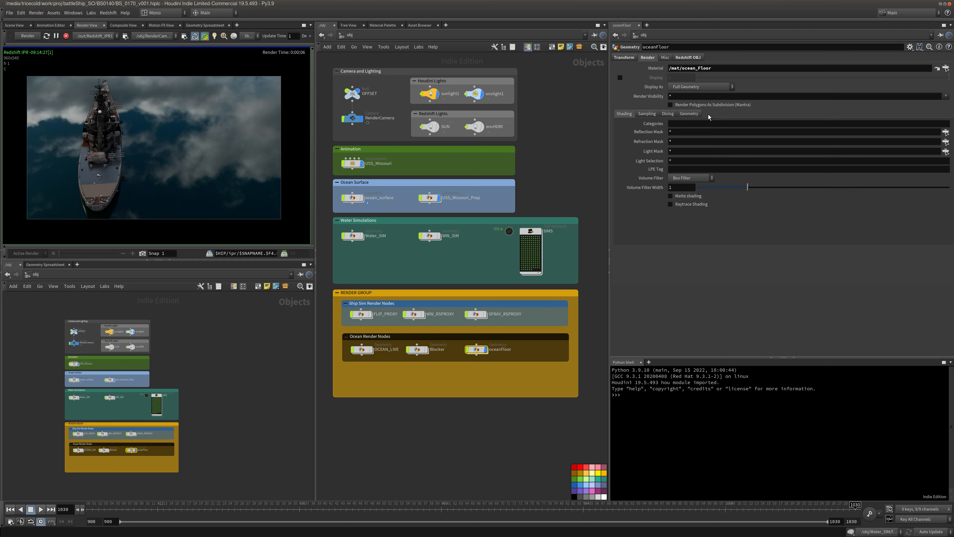
{"action": "left_click", "coordinate": [688, 57]}
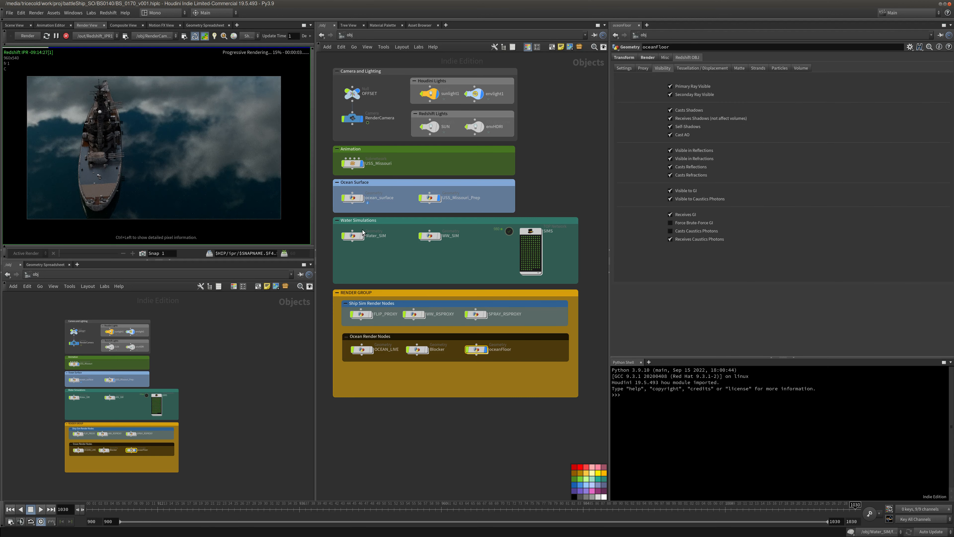
Stop the IPR, reduce OCEAN_RENDER1's Force Objects to USS_Missouri and oceanFloor, and render again.
{"action": "left_click", "coordinate": [401, 35]}
{"action": "left_click", "coordinate": [413, 82]}
{"action": "left_click", "coordinate": [66, 35]}
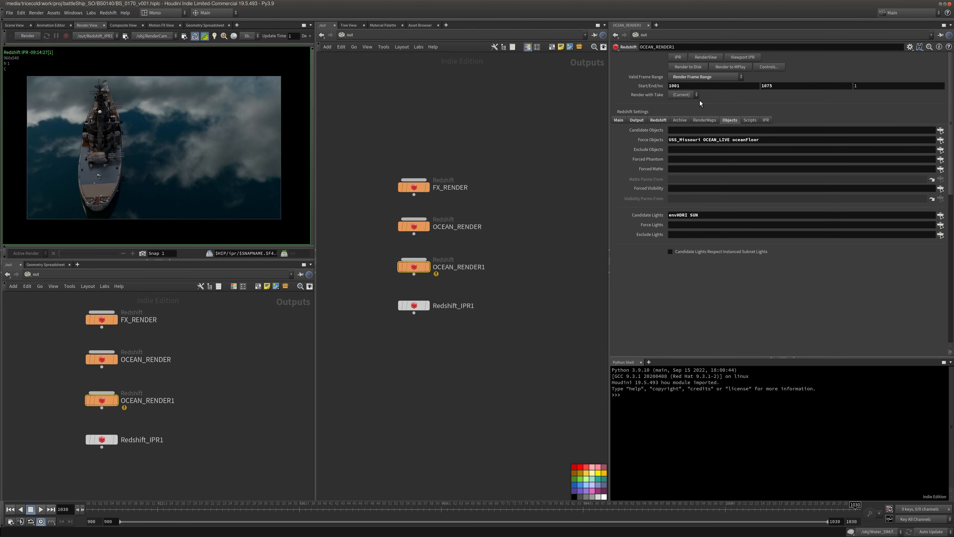
{"action": "left_click_drag", "start_coordinate": [730, 140], "coordinate": [722, 141]}
{"action": "key", "text": "BackSpace"}
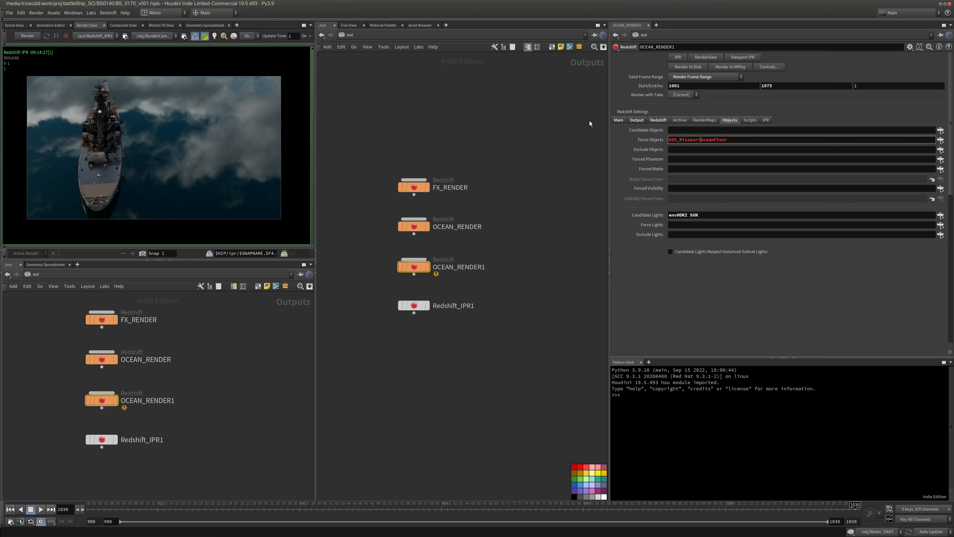
{"action": "left_click", "coordinate": [701, 139]}
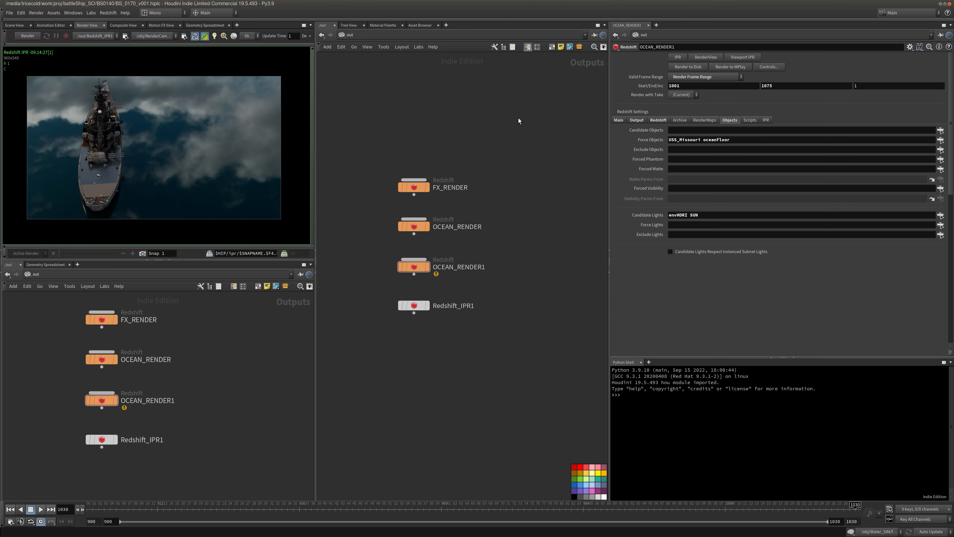
{"action": "left_click", "coordinate": [27, 36]}
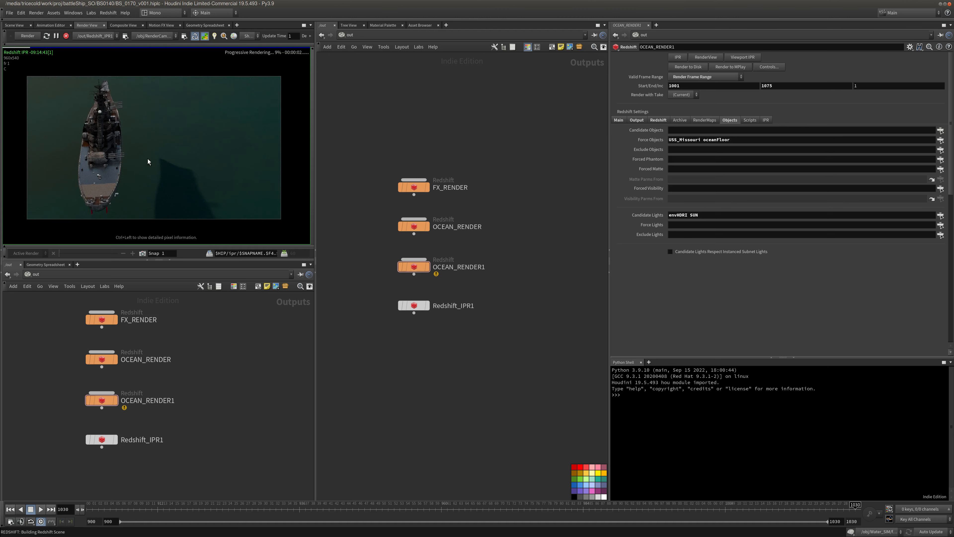
Open oceanFloor's assigned material, connect RSNoise1's color output directly to redshift_material1's Surface, and move StandardMaterial1 out of the way.
{"action": "left_click", "coordinate": [399, 34]}
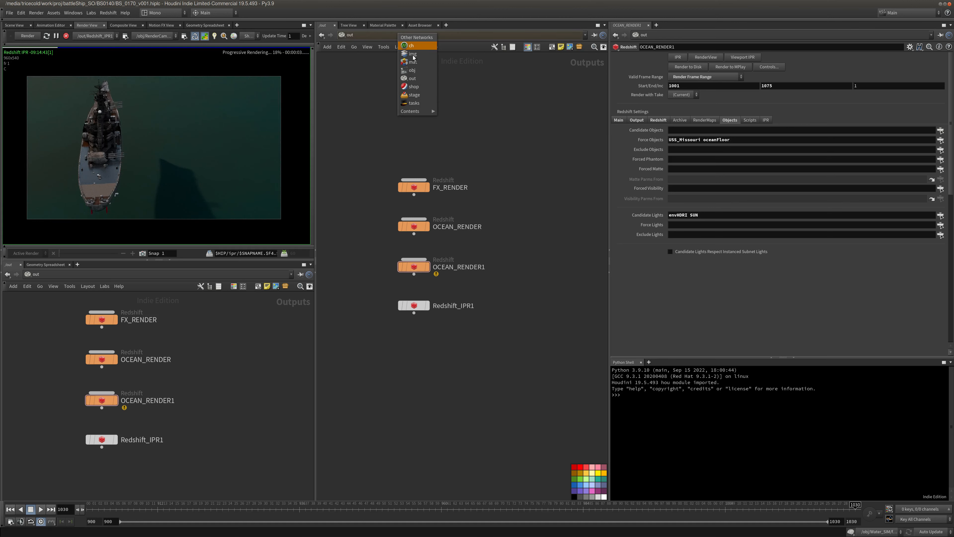
{"action": "left_click", "coordinate": [421, 72]}
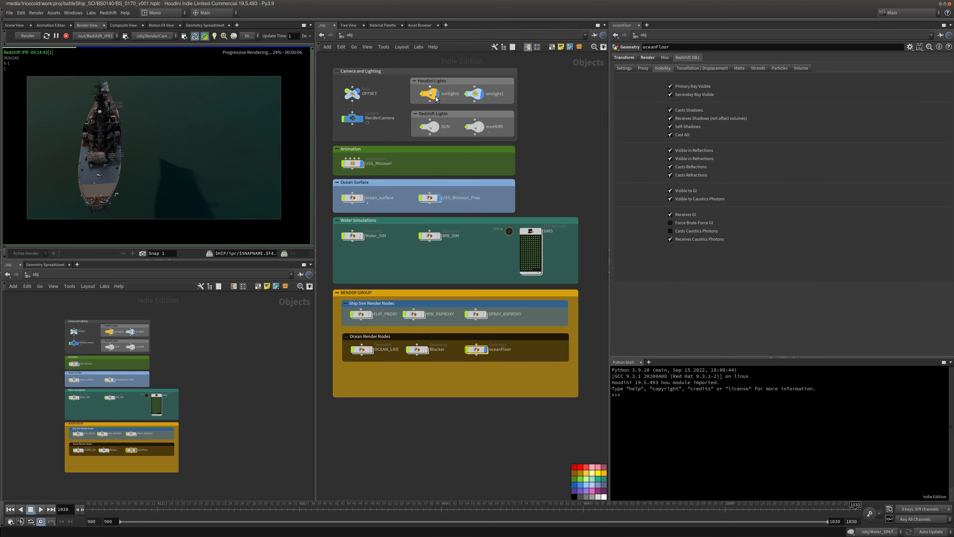
{"action": "left_click", "coordinate": [648, 58]}
{"action": "left_click", "coordinate": [937, 69]}
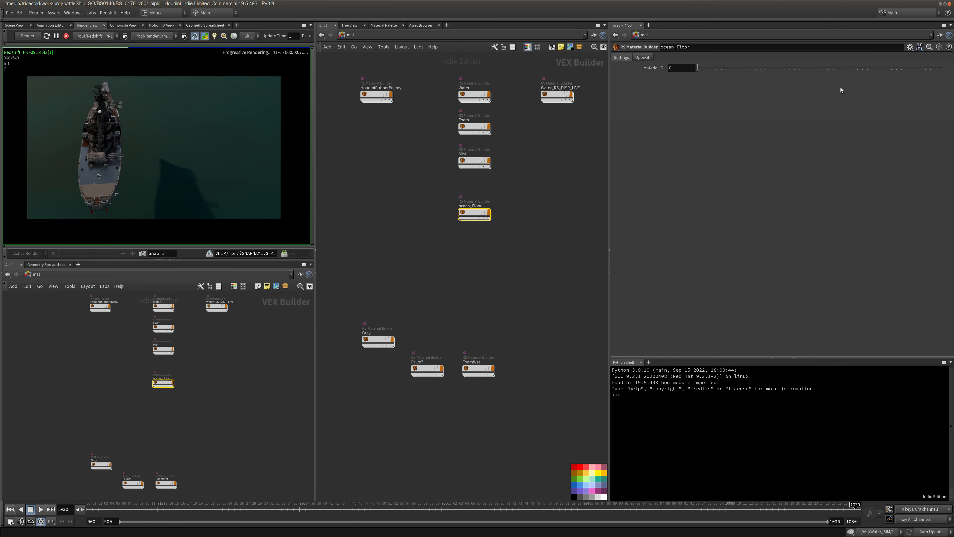
{"action": "double_click", "coordinate": [474, 214]}
{"action": "left_click_drag", "start_coordinate": [425, 253], "coordinate": [338, 183]}
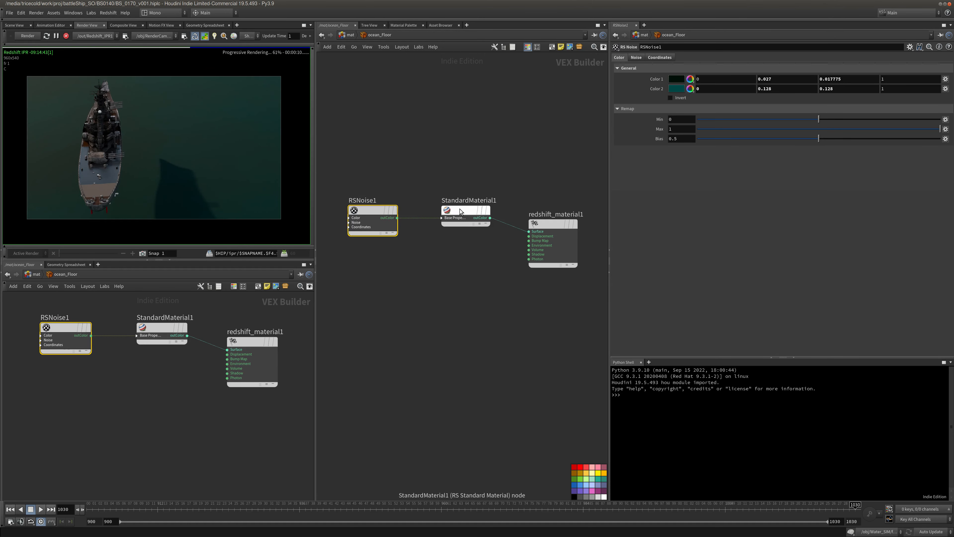
{"action": "left_click", "coordinate": [397, 218]}
{"action": "left_click", "coordinate": [528, 231]}
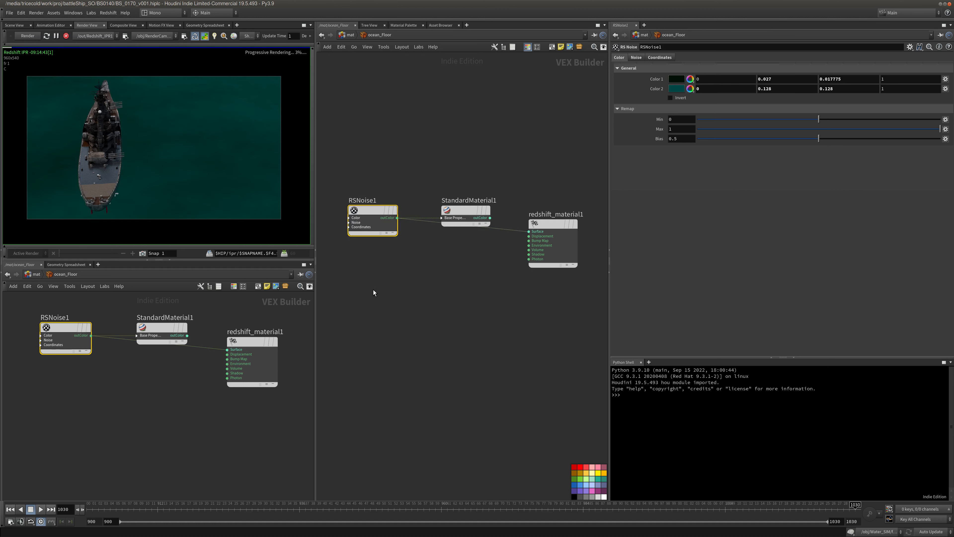
{"action": "left_click_drag", "start_coordinate": [450, 214], "coordinate": [445, 178]}
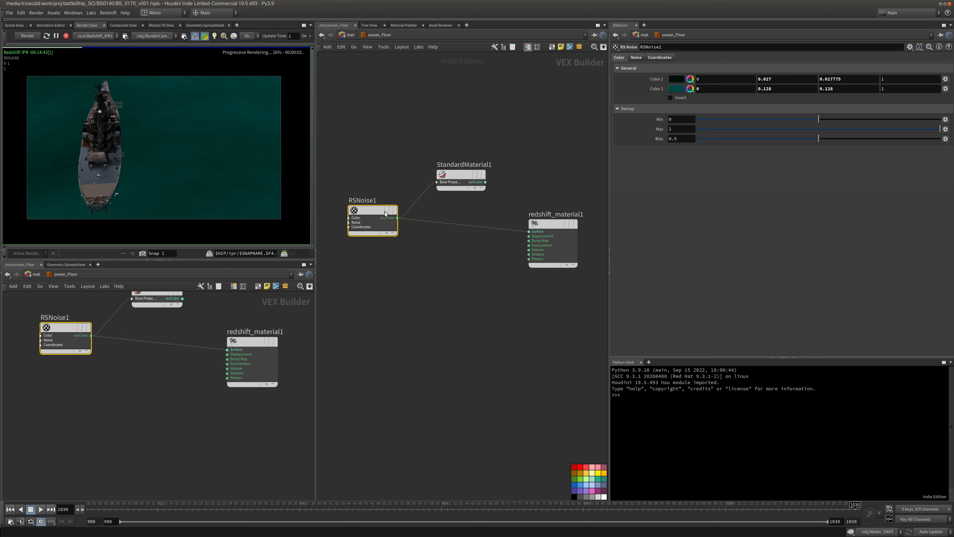
Brighten RSNoise1's Color 2 to a teal of 0, 0.412, 0.412.
{"action": "left_click", "coordinate": [674, 91]}
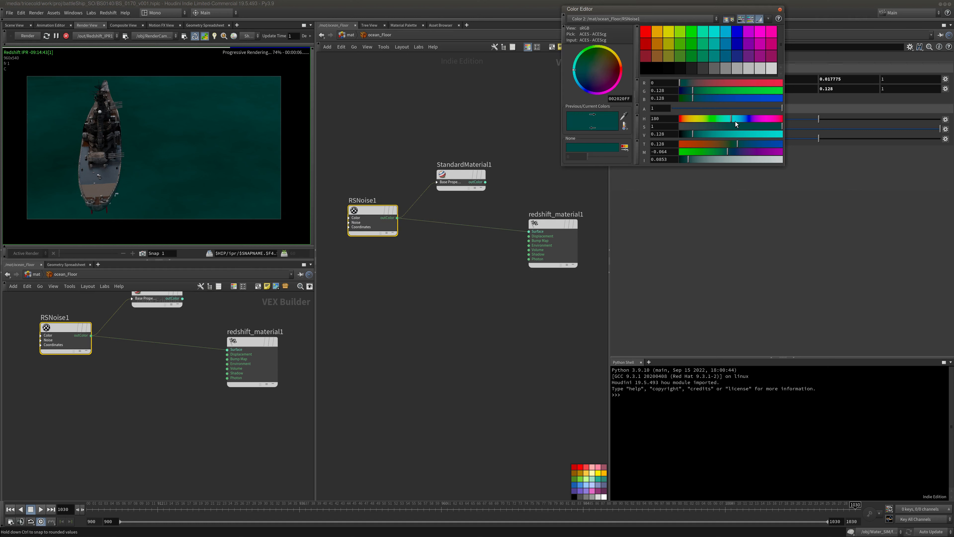
{"action": "left_click_drag", "start_coordinate": [730, 134], "coordinate": [723, 135]}
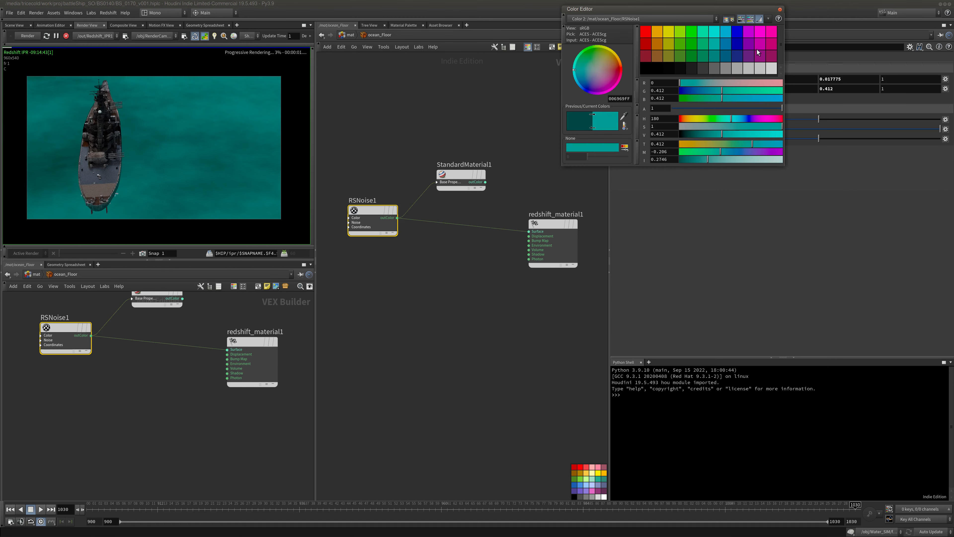
{"action": "left_click", "coordinate": [779, 9]}
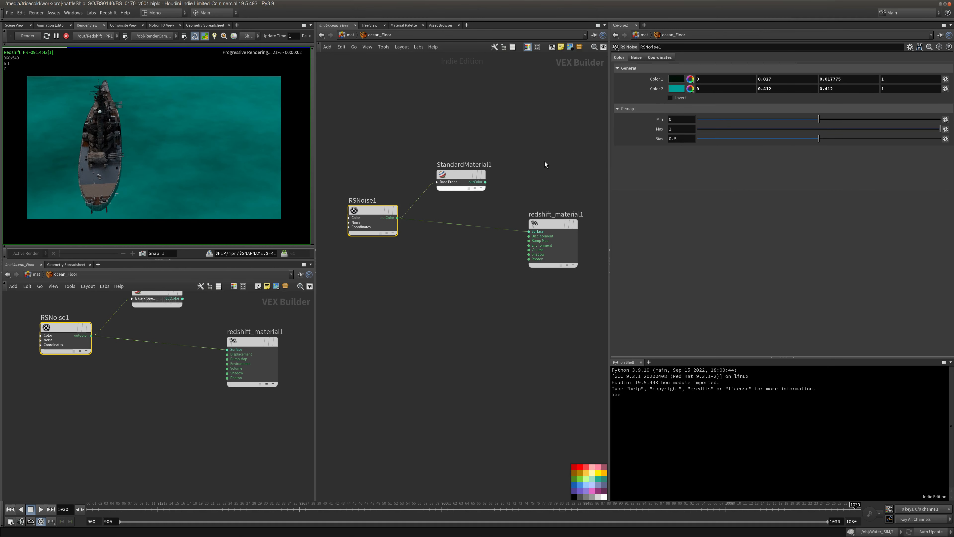
Change RSNoise1's Color 1 to a very dark green of 0, 0.039, 0.
{"action": "left_click", "coordinate": [673, 80]}
{"action": "left_click", "coordinate": [694, 40]}
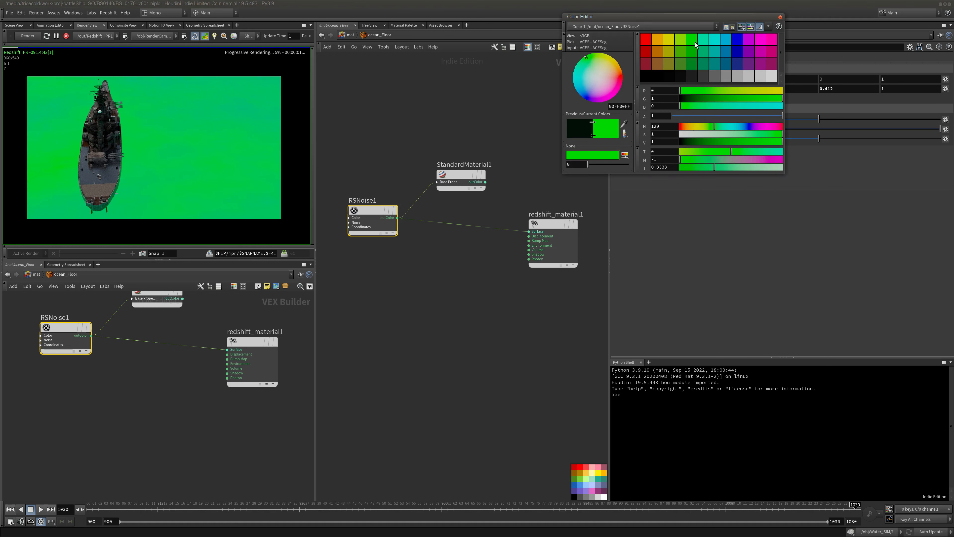
{"action": "left_click_drag", "start_coordinate": [733, 104], "coordinate": [573, 117]}
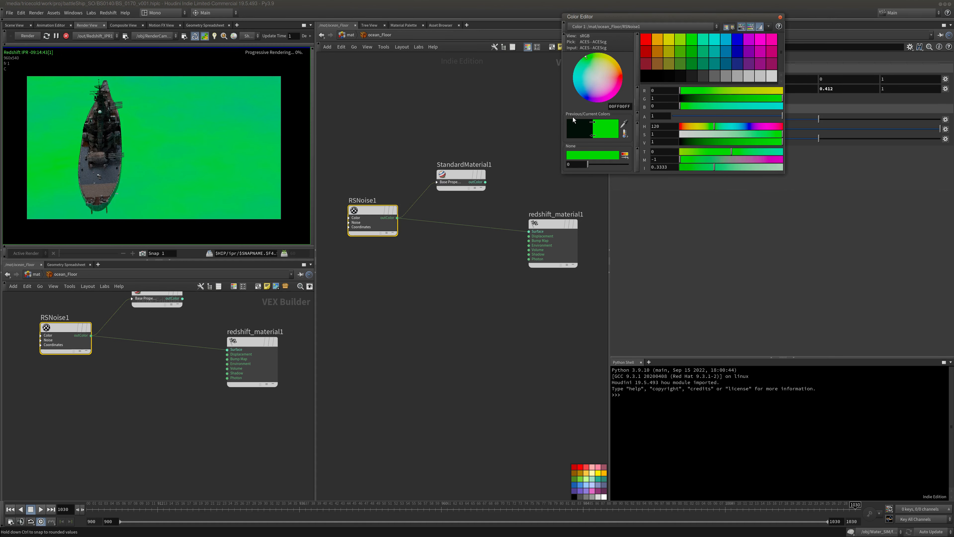
{"action": "left_click_drag", "start_coordinate": [710, 144], "coordinate": [685, 143]}
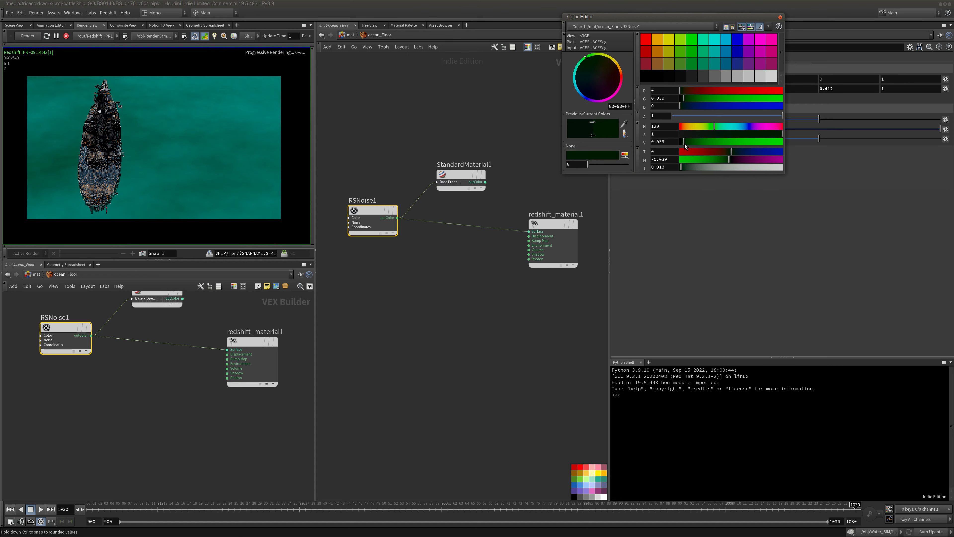
Finish the color edit and connect StandardMaterial1's output to redshift_material1's Surface input.
{"action": "left_click", "coordinate": [781, 17]}
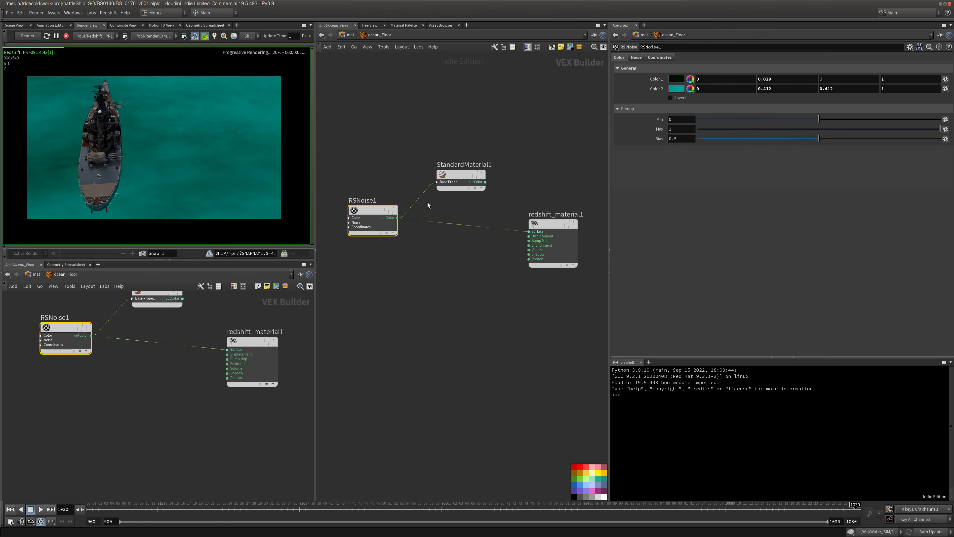
{"action": "left_click_drag", "start_coordinate": [485, 182], "coordinate": [530, 232]}
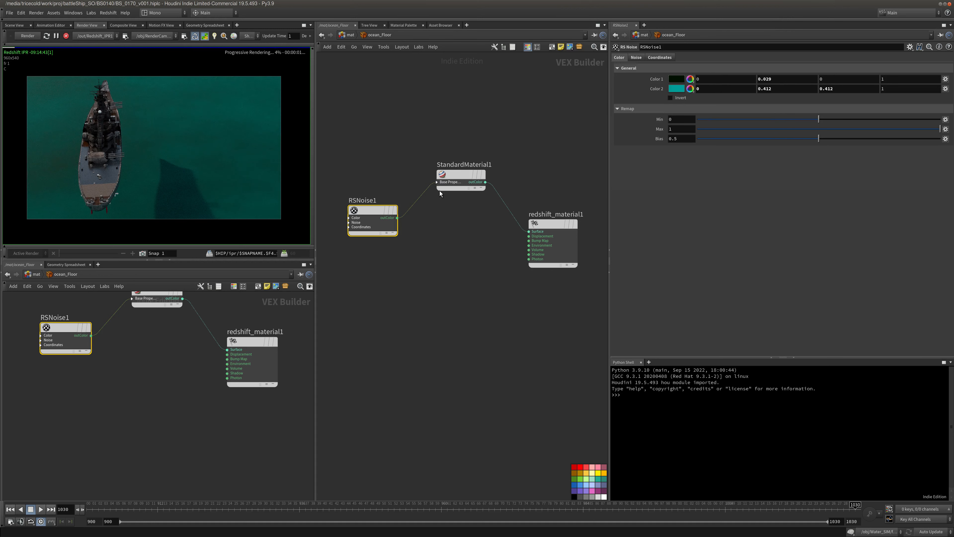
Set StandardMaterial1's reflection weight to 0 and raise its base weight to 0.591.
{"action": "left_click", "coordinate": [437, 182]}
{"action": "left_click", "coordinate": [447, 205]}
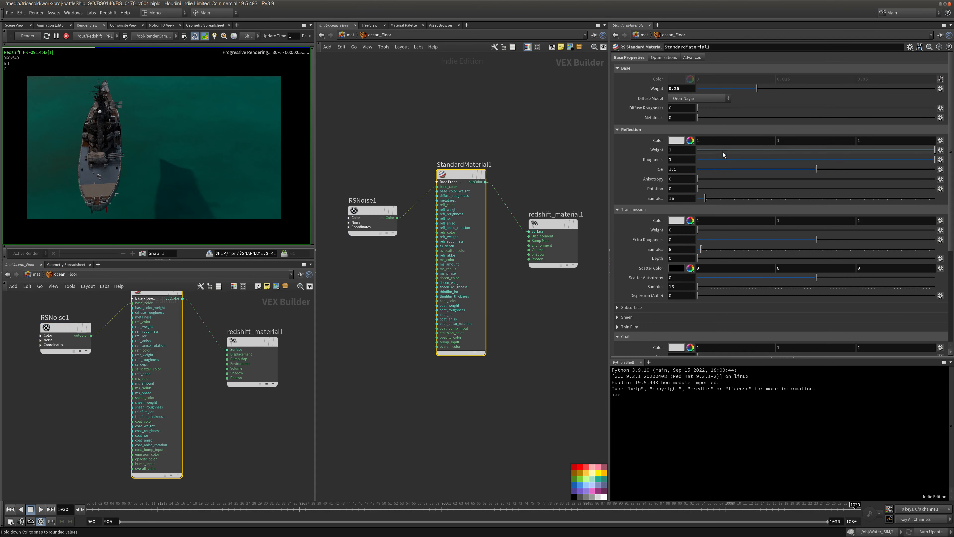
{"action": "left_click_drag", "start_coordinate": [727, 149], "coordinate": [537, 158]}
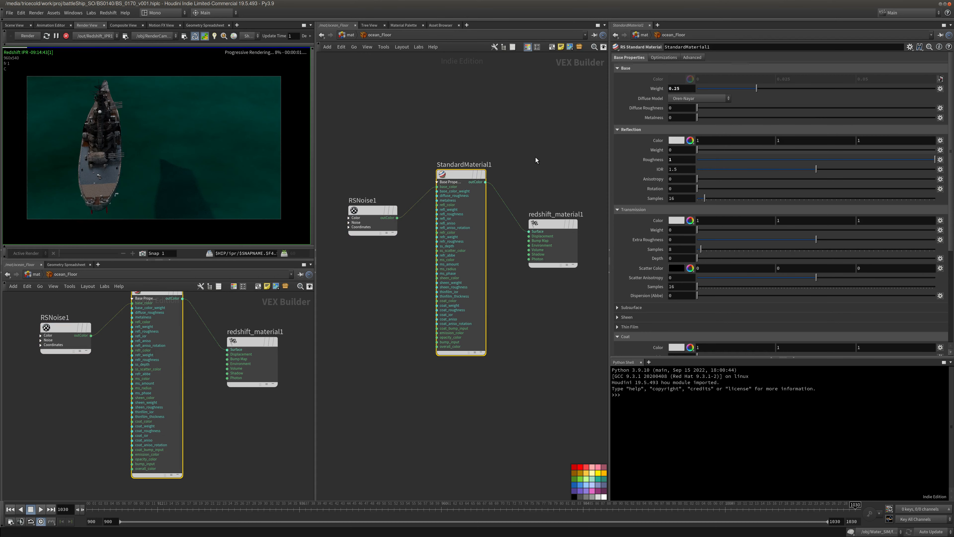
{"action": "left_click_drag", "start_coordinate": [704, 151], "coordinate": [678, 154]}
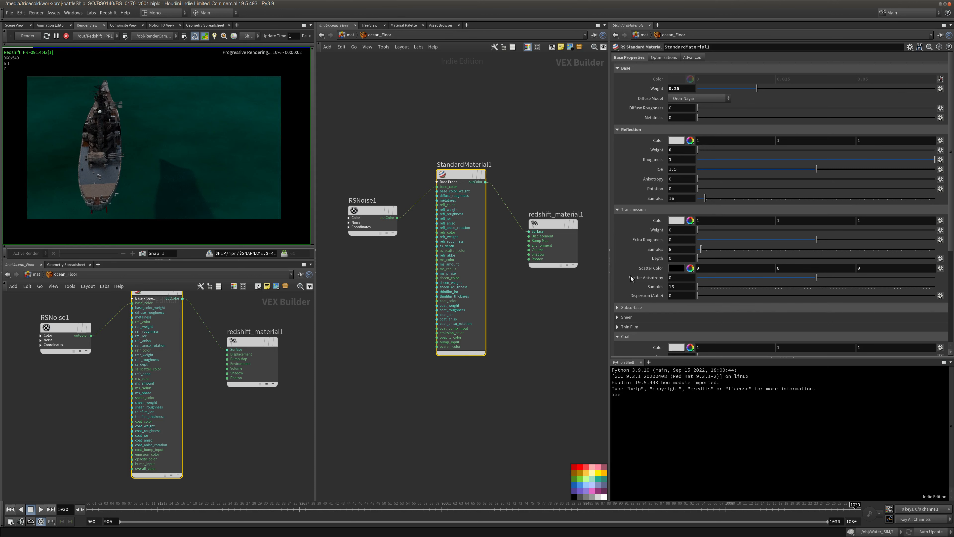
{"action": "left_click_drag", "start_coordinate": [779, 90], "coordinate": [846, 90]}
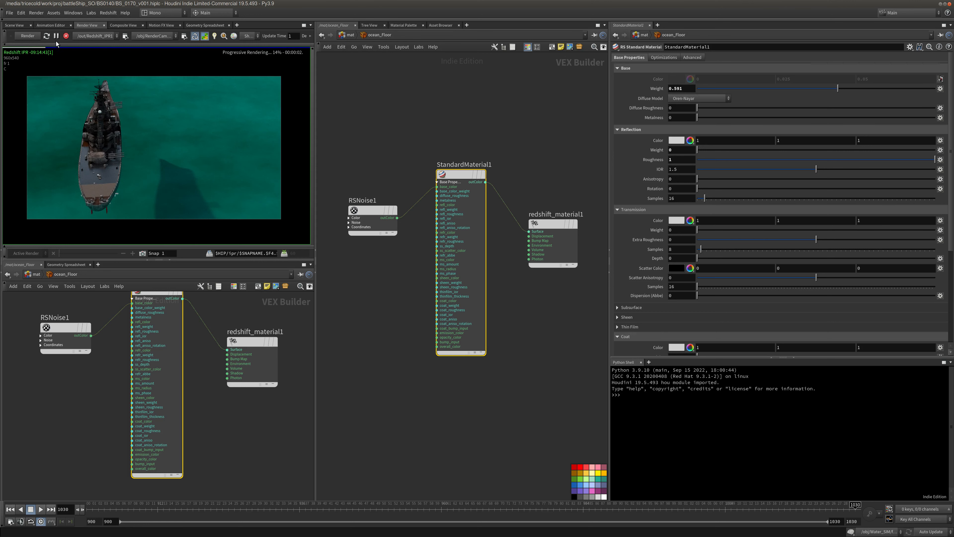
Add OCEAN_LIVE to OCEAN_RENDER1's Force Objects alongside USS_Missouri and oceanFloor, and start a new IPR render.
{"action": "left_click", "coordinate": [352, 34]}
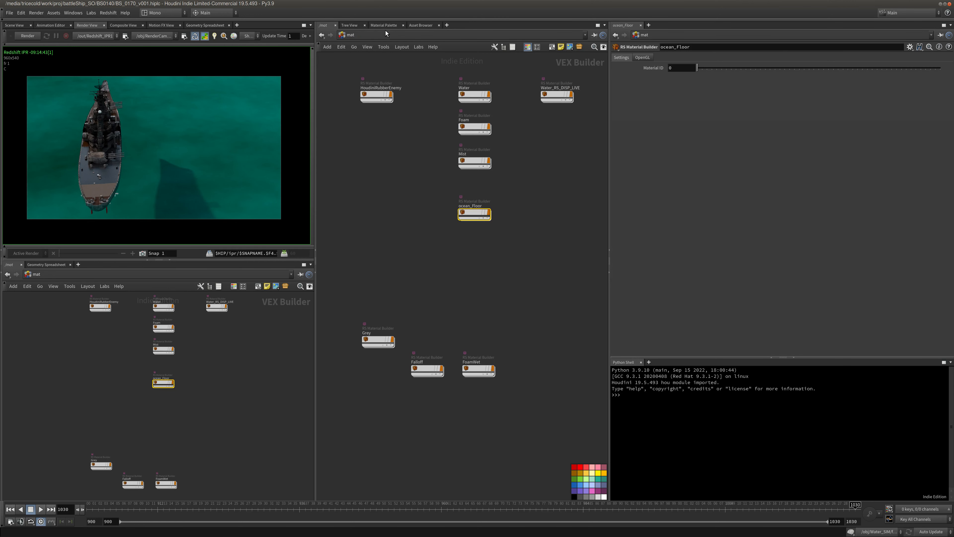
{"action": "left_click", "coordinate": [387, 36]}
{"action": "left_click", "coordinate": [399, 76]}
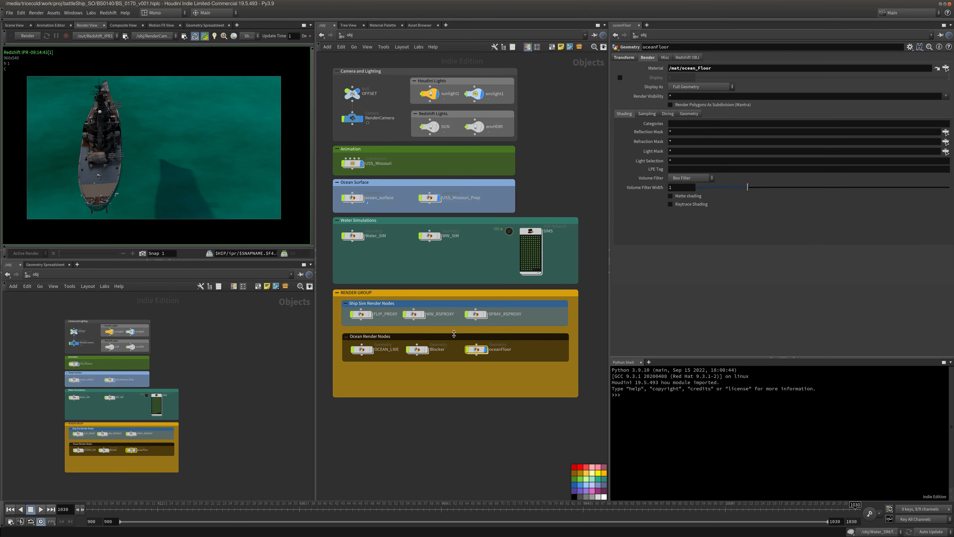
{"action": "double_click", "coordinate": [391, 349]}
{"action": "key", "text": "ctrl+c"}
{"action": "left_click", "coordinate": [357, 36]}
{"action": "left_click", "coordinate": [376, 83]}
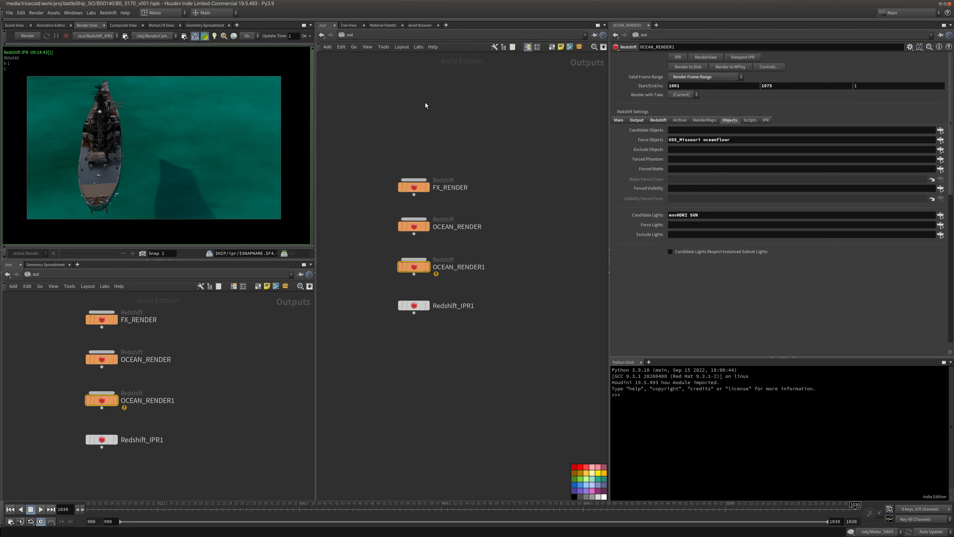
{"action": "left_click", "coordinate": [705, 142]}
{"action": "key", "text": "ctrl+v"}
{"action": "left_click", "coordinate": [33, 36]}
Open the Water_RS_DISP_LIVE material network and bring up the Water_Base material's parameters.
{"action": "left_click", "coordinate": [357, 37]}
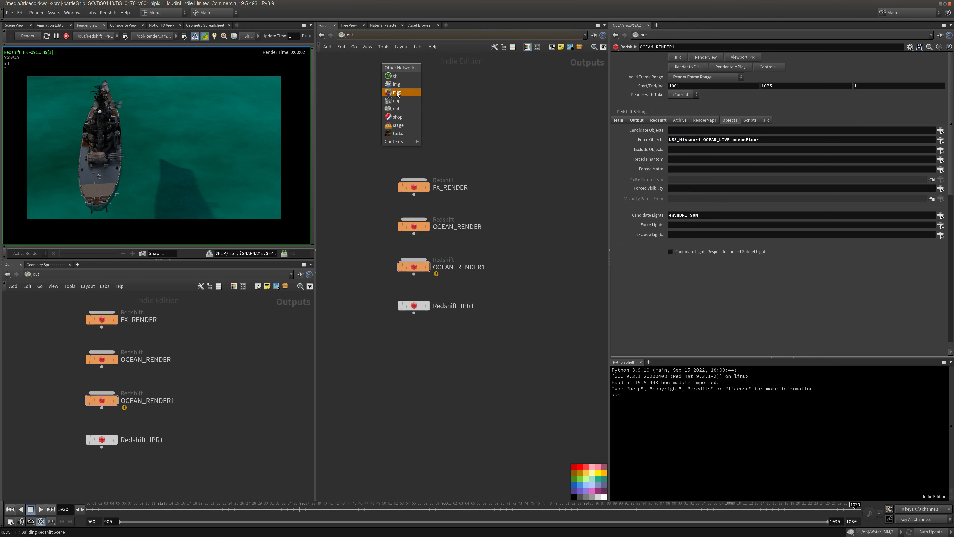
{"action": "left_click", "coordinate": [398, 93]}
{"action": "double_click", "coordinate": [557, 96]}
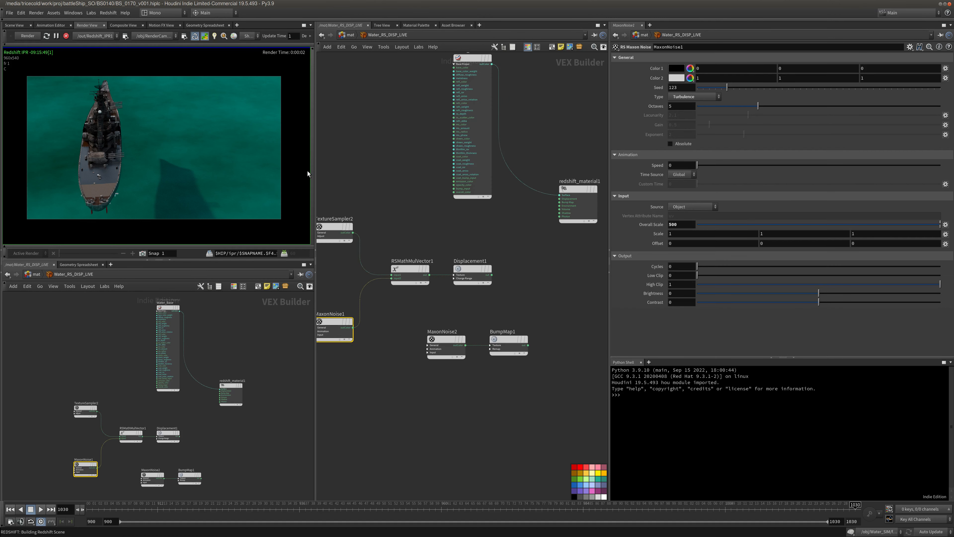
{"action": "middle_click_drag", "start_coordinate": [399, 164], "coordinate": [382, 171]}
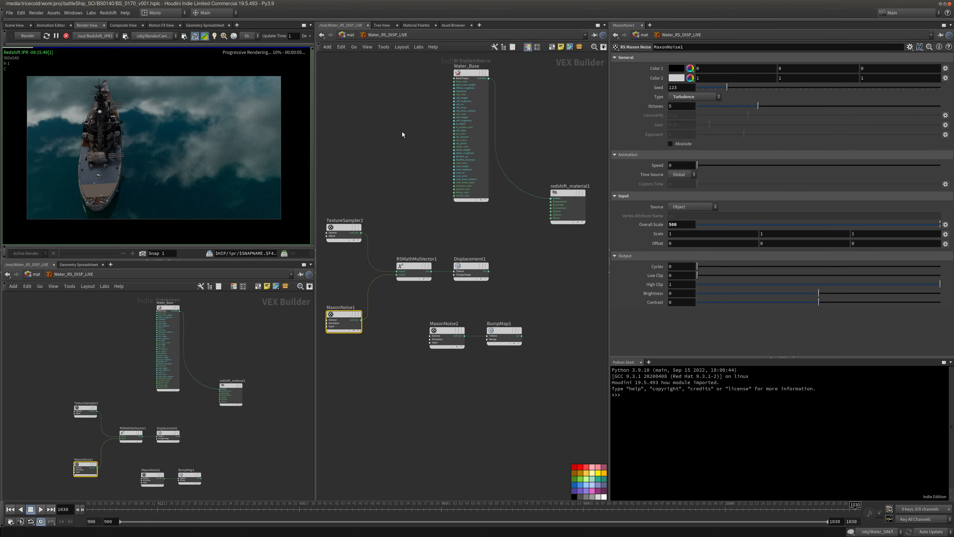
{"action": "left_click", "coordinate": [470, 131]}
Try transmission depths of 100, 0 and 60 on Water_Base while watching the IPR render.
{"action": "left_click", "coordinate": [688, 259]}
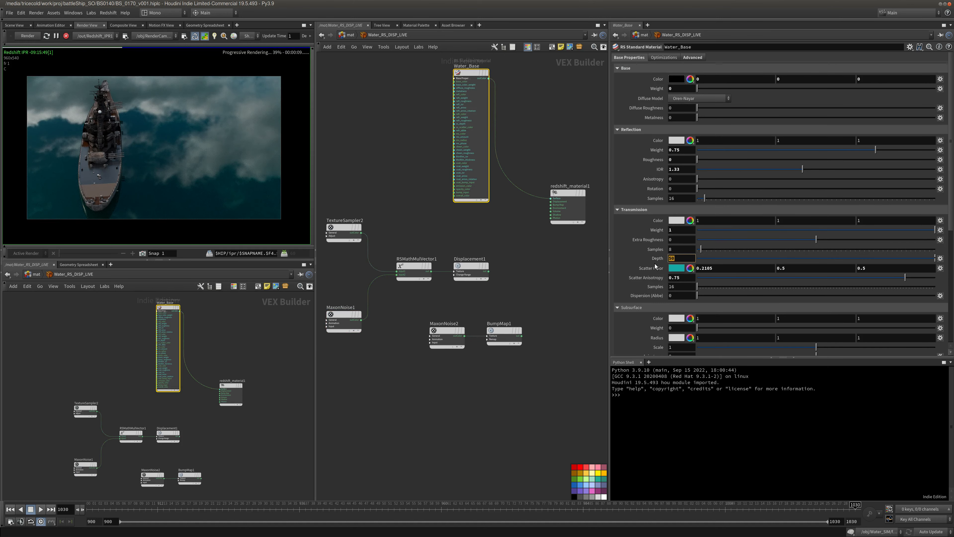
{"action": "type", "text": "100"}
{"action": "left_click", "coordinate": [569, 263]}
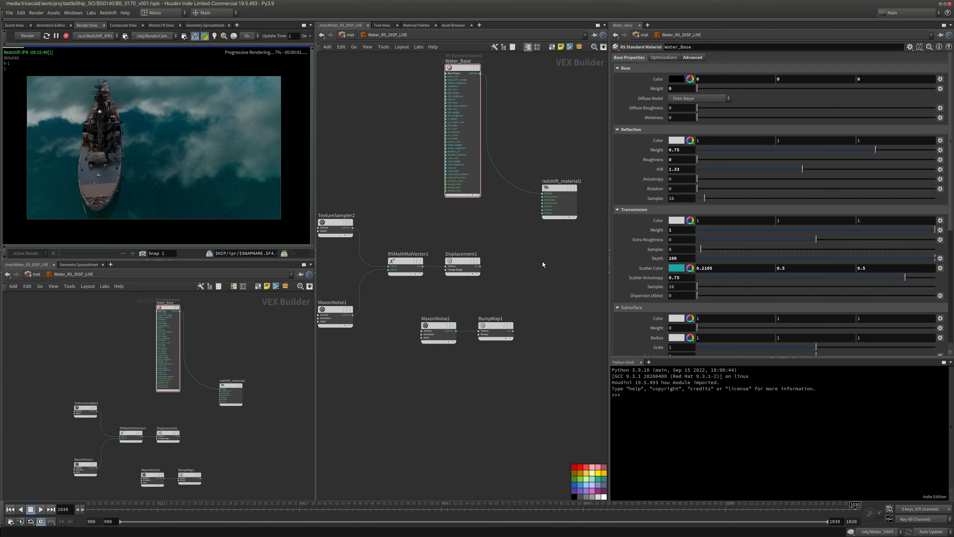
{"action": "left_click_drag", "start_coordinate": [684, 258], "coordinate": [587, 260]}
{"action": "type", "text": "0"}
{"action": "key", "text": "Return"}
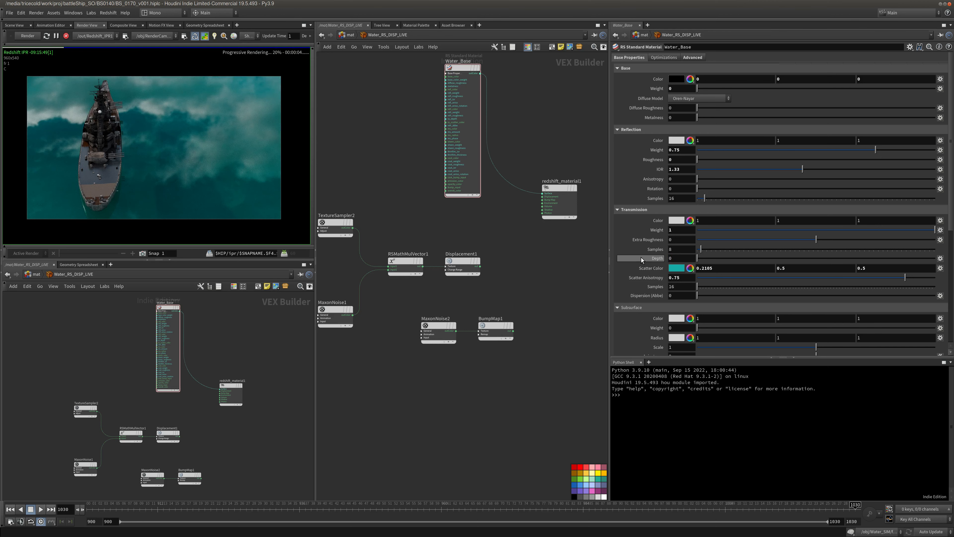
{"action": "left_click_drag", "start_coordinate": [687, 259], "coordinate": [633, 254]}
{"action": "type", "text": "60"}
{"action": "key", "text": "Return"}
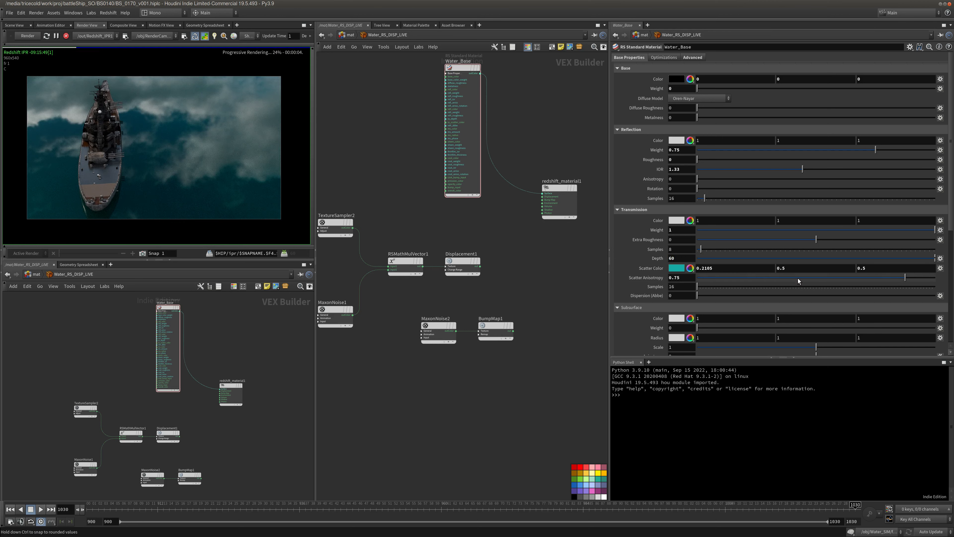
Reduce Water_Base's scatter anisotropy to 0.342 and set its transmission depth to 70.
{"action": "left_click", "coordinate": [865, 278]}
{"action": "left_click_drag", "start_coordinate": [866, 278], "coordinate": [792, 279]}
{"action": "left_click", "coordinate": [857, 278]}
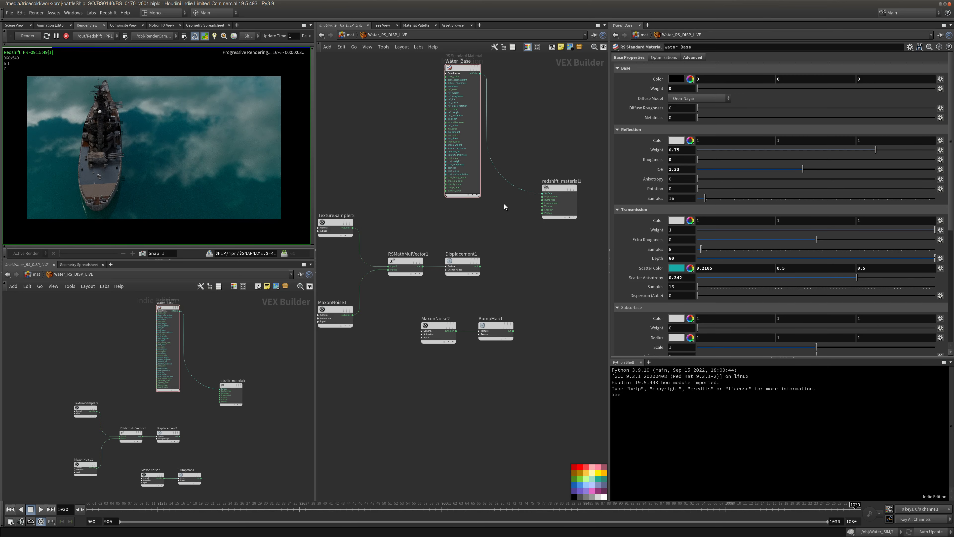
{"action": "left_click_drag", "start_coordinate": [691, 258], "coordinate": [653, 256]}
{"action": "type", "text": "70"}
{"action": "key", "text": "Return"}
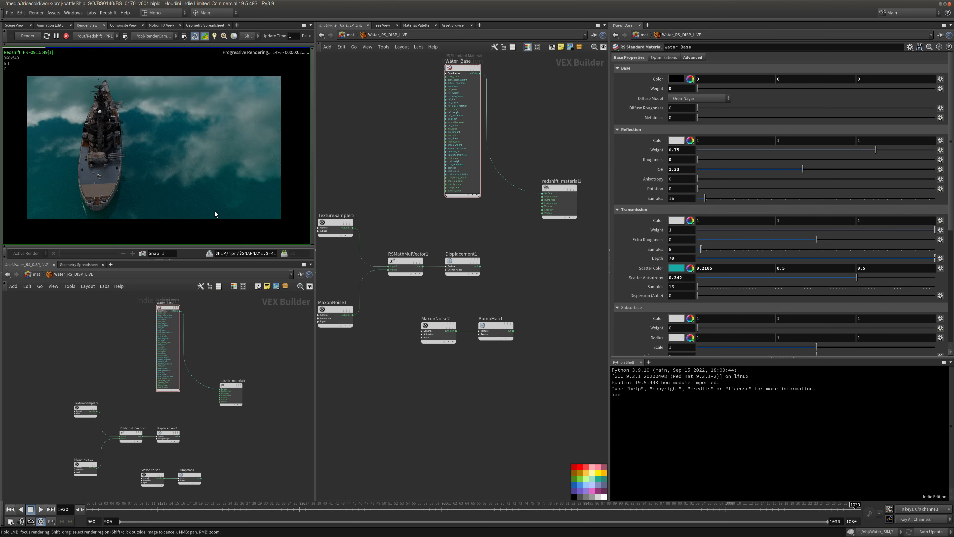
Stop the IPR render and connect Displacement1's output to redshift_material1's Displacement input.
{"action": "mouse_move", "coordinate": [215, 211]}
{"action": "right_mouse_down"}
{"action": "mouse_move", "coordinate": [334, 191]}
{"action": "mouse_move", "coordinate": [231, 203]}
{"action": "right_mouse_up"}
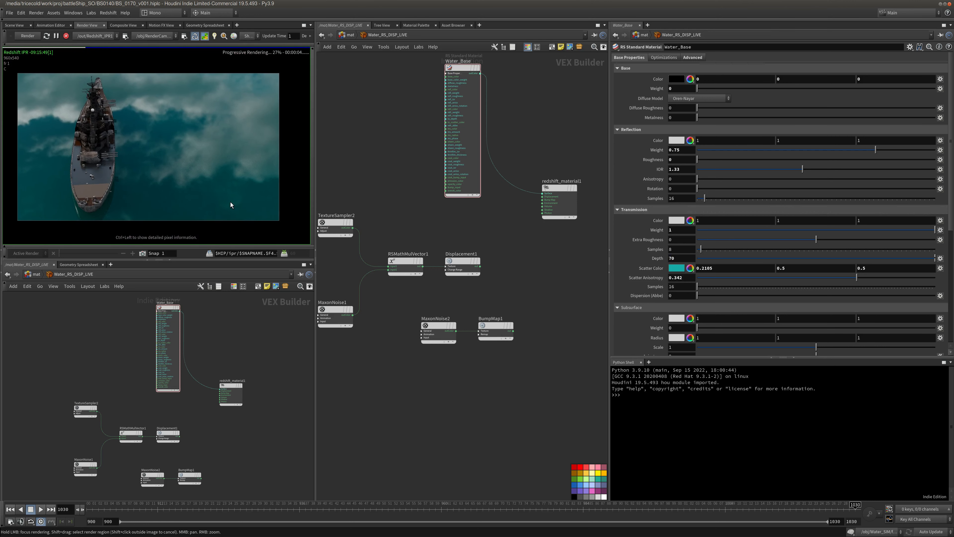
{"action": "middle_click_drag", "start_coordinate": [230, 202], "coordinate": [233, 200]}
{"action": "left_click", "coordinate": [66, 36]}
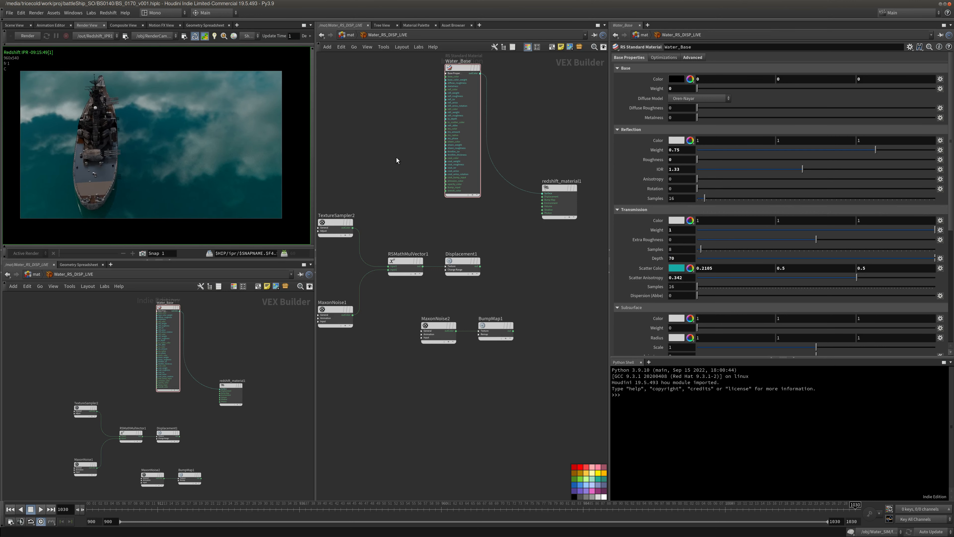
{"action": "middle_click_drag", "start_coordinate": [467, 229], "coordinate": [475, 232]}
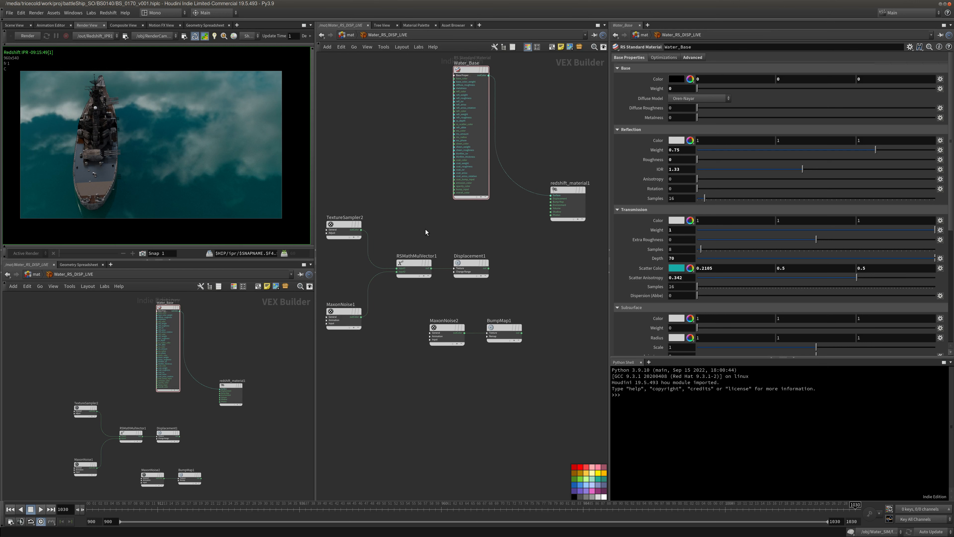
{"action": "left_click", "coordinate": [490, 269]}
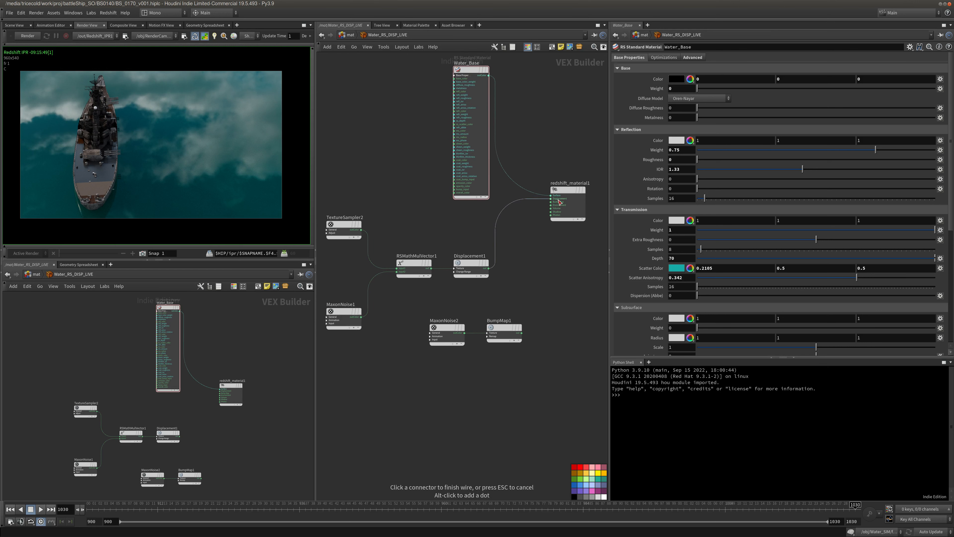
{"action": "left_click", "coordinate": [557, 202]}
Check the settings of TextureSampler2 and MaxonNoise1, and restart the IPR render with displacement.
{"action": "left_click", "coordinate": [344, 224]}
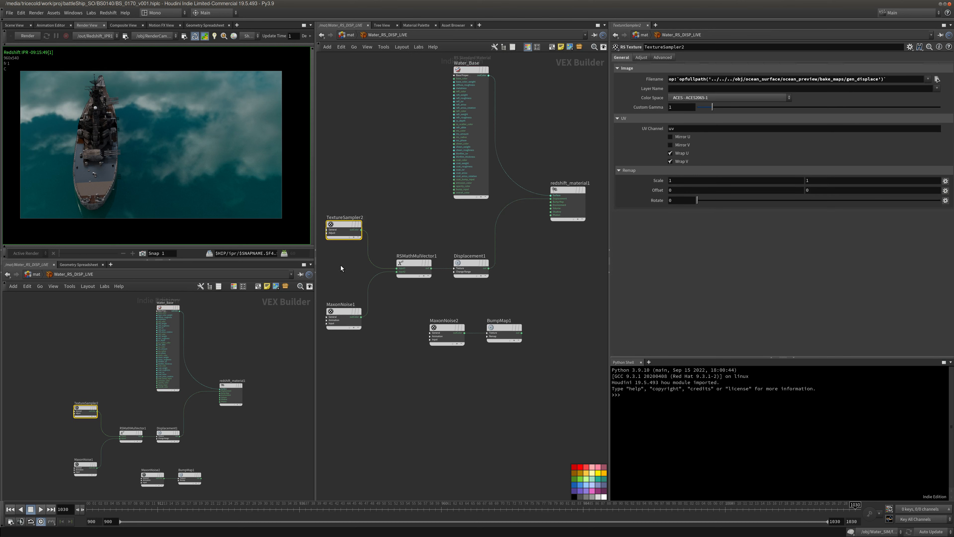
{"action": "middle_click_drag", "start_coordinate": [350, 270], "coordinate": [355, 266]}
{"action": "left_click", "coordinate": [344, 308]}
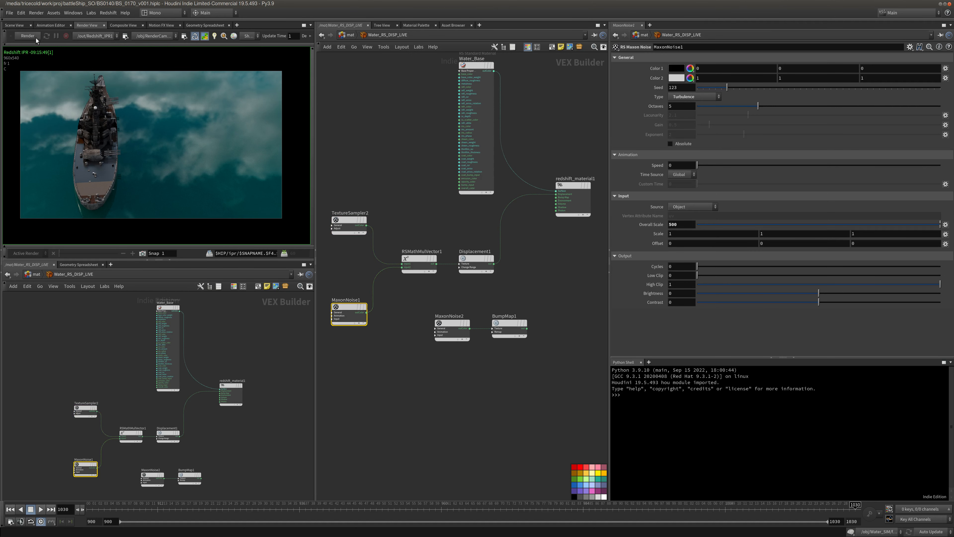
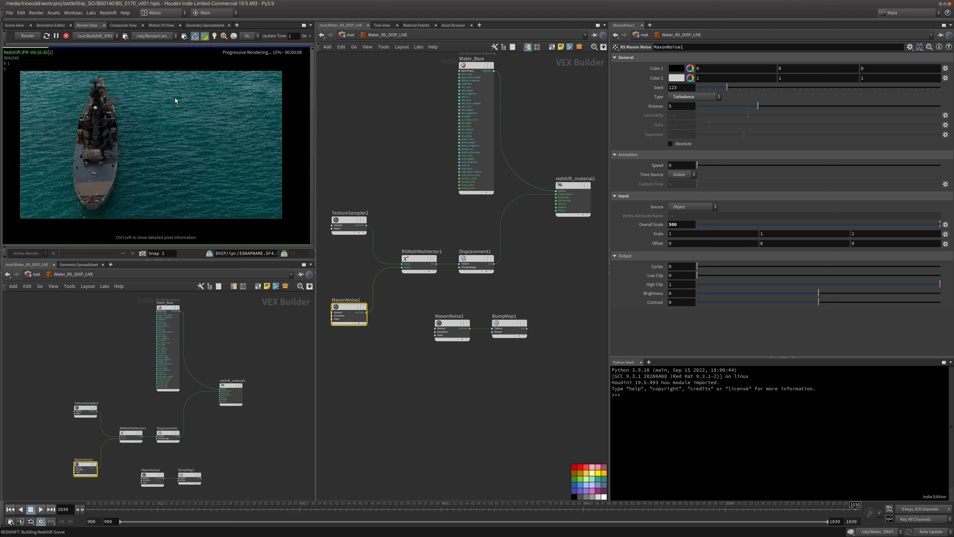
Review MaxonNoise1's overall scale and examine the displaced water surface up close in the render.
{"action": "middle_click_drag", "start_coordinate": [393, 139], "coordinate": [393, 143]}
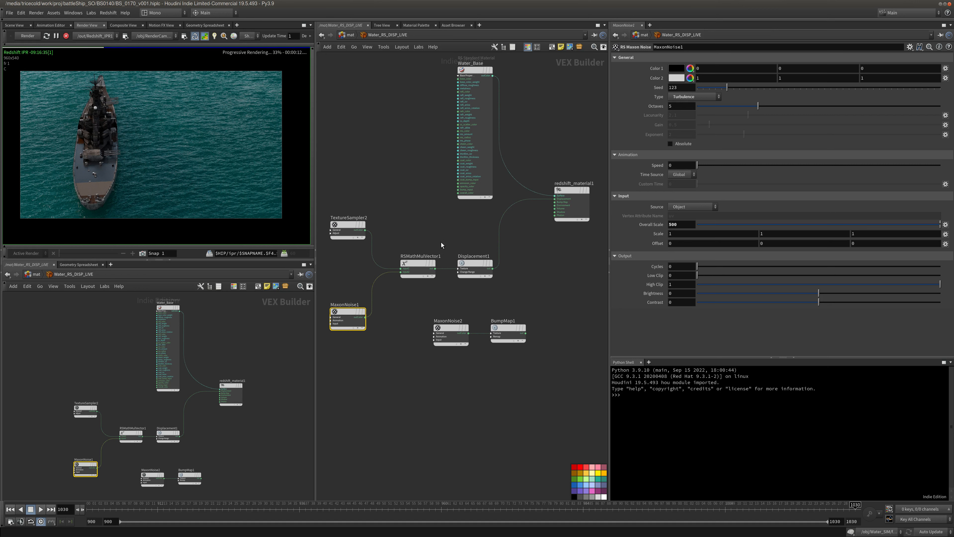
{"action": "left_click", "coordinate": [418, 264]}
{"action": "left_click", "coordinate": [348, 313]}
{"action": "left_click_drag", "start_coordinate": [660, 224], "coordinate": [640, 225]}
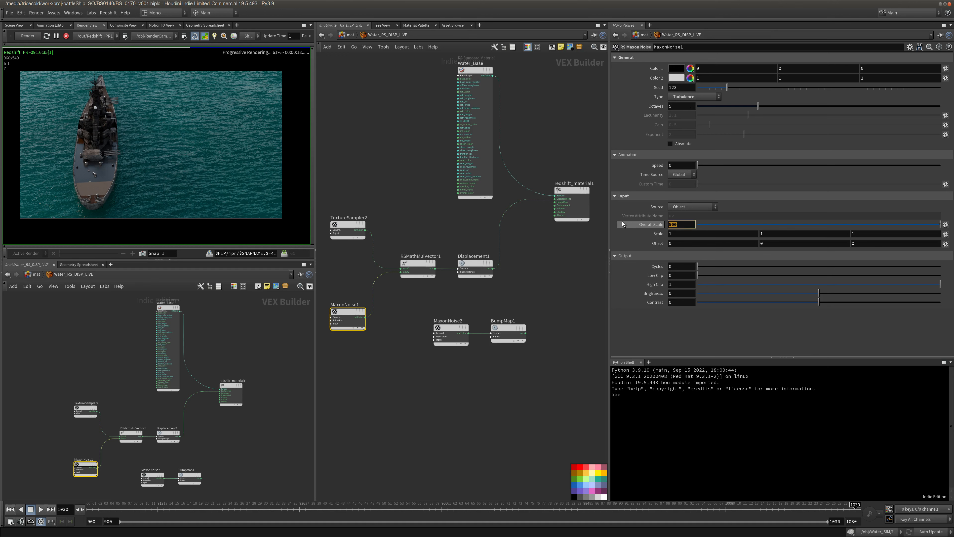
{"action": "scroll", "coordinate": [172, 120], "scroll_direction": "up", "scroll_amount": 5}
{"action": "middle_click_drag", "start_coordinate": [274, 111], "coordinate": [178, 135]}
{"action": "scroll", "coordinate": [177, 135], "scroll_direction": "down", "scroll_amount": 5}
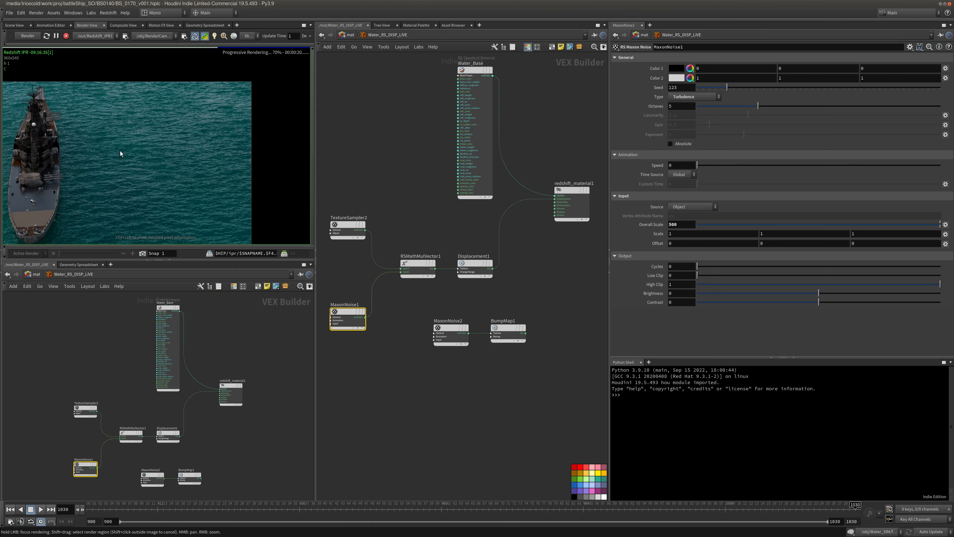
{"action": "middle_click_drag", "start_coordinate": [120, 151], "coordinate": [184, 124]}
Stop the IPR render and open the ocean_surface object's geometry network.
{"action": "left_click", "coordinate": [350, 35]}
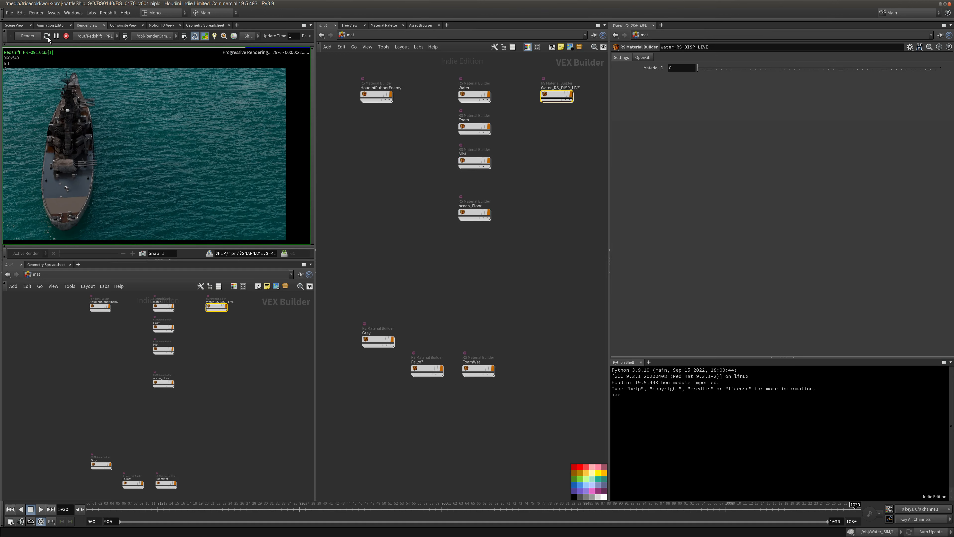
{"action": "left_click", "coordinate": [66, 36]}
{"action": "left_click", "coordinate": [412, 37]}
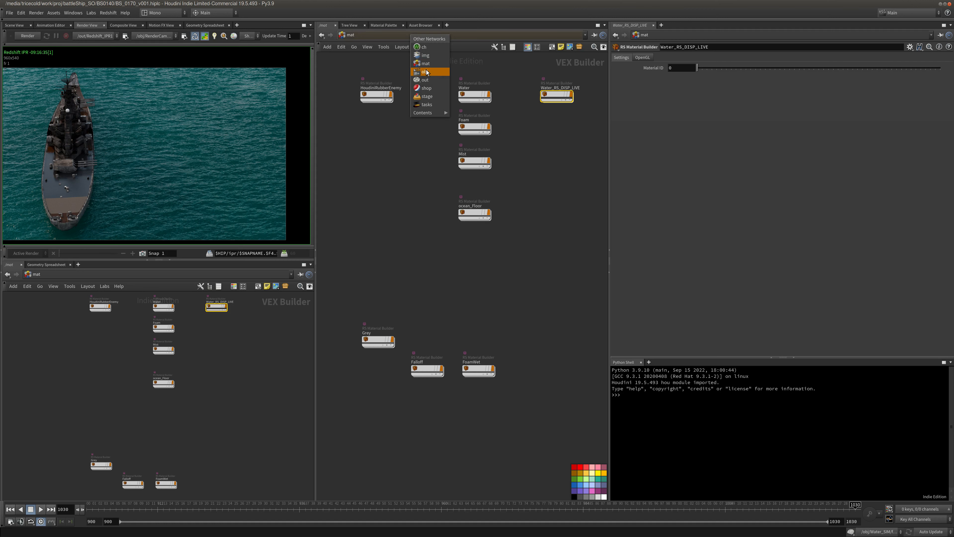
{"action": "left_click", "coordinate": [420, 72]}
{"action": "double_click", "coordinate": [358, 199]}
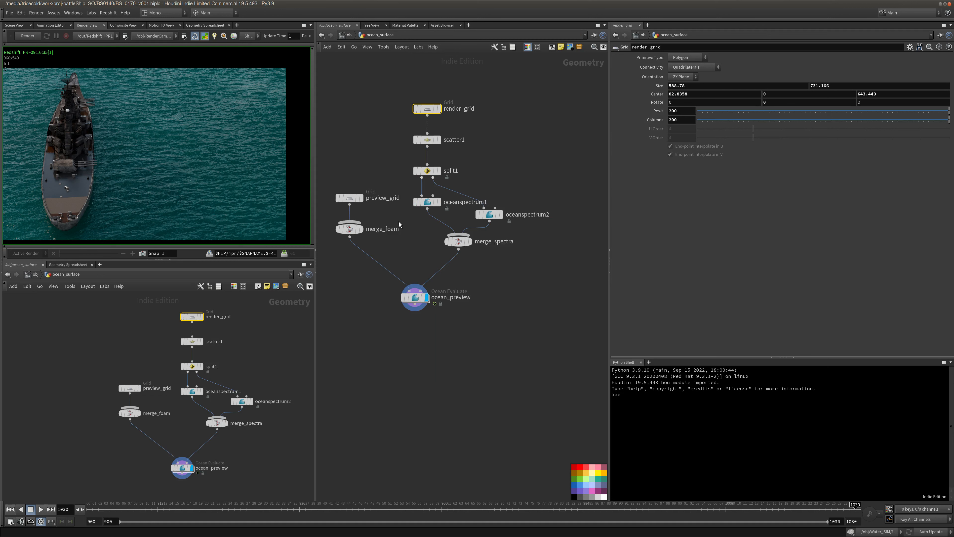
Try a wind speed of 0.1 on oceanspectrum2, switch to the scene viewport, and set the speed to 0.5.
{"action": "left_click", "coordinate": [489, 214]}
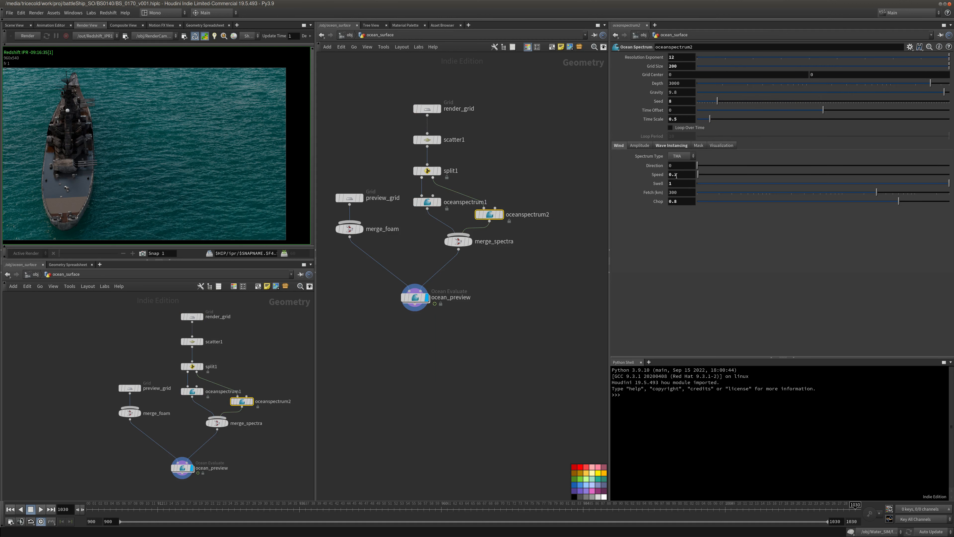
{"action": "left_click", "coordinate": [521, 144]}
{"action": "left_click", "coordinate": [14, 25]}
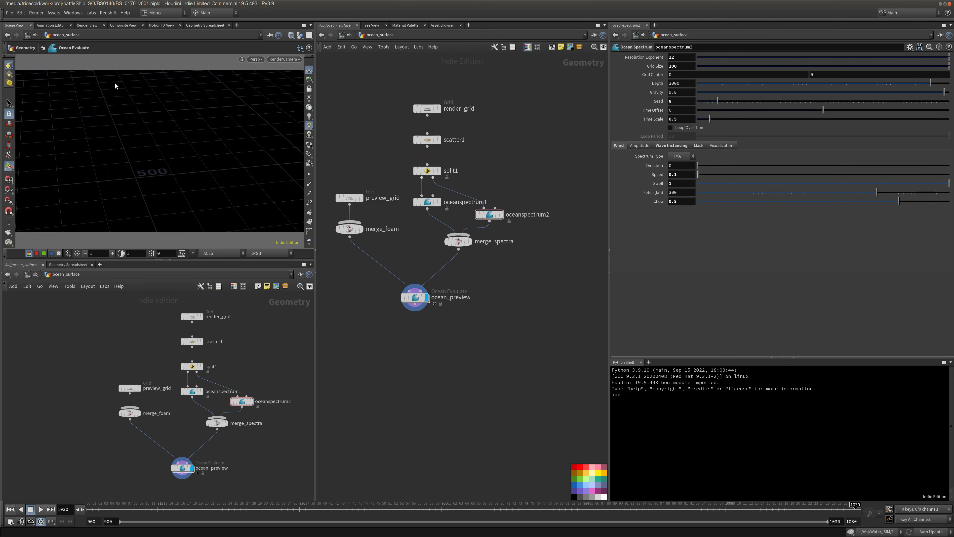
{"action": "double_click", "coordinate": [675, 177]}
{"action": "type", "text": "0.5"}
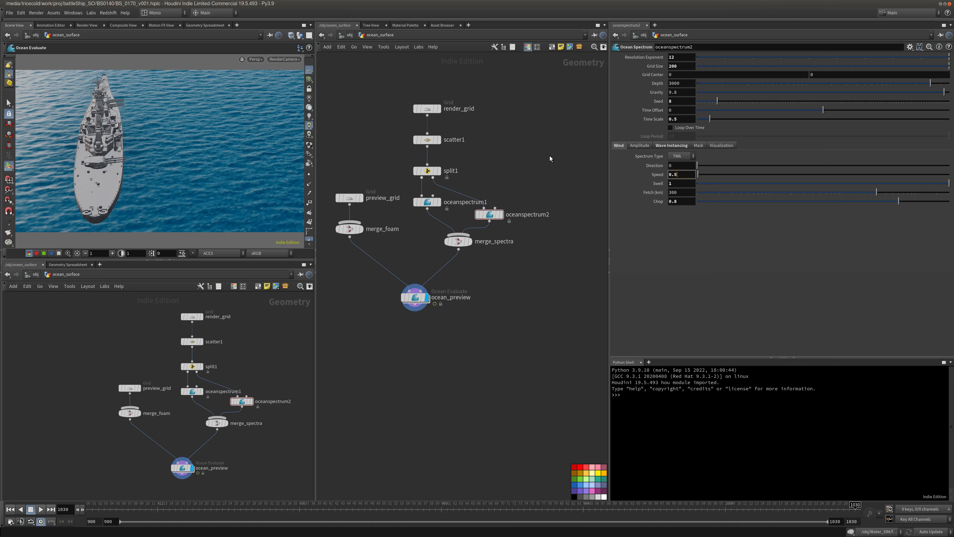
{"action": "key", "text": "Return"}
{"action": "middle_click_drag", "start_coordinate": [537, 162], "coordinate": [539, 160]}
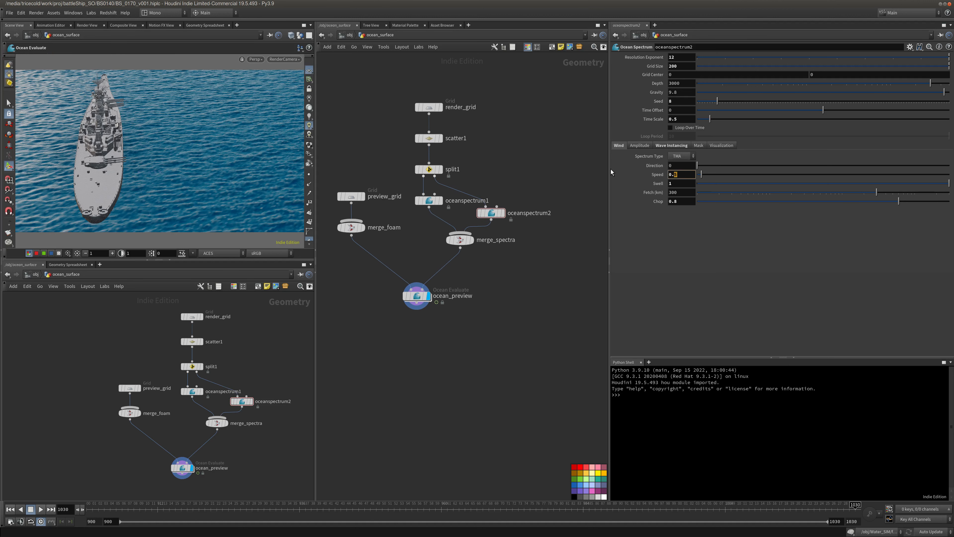
Set oceanspectrum1's wind speed to 1 and switch to the Redshift render view.
{"action": "left_click", "coordinate": [428, 200]}
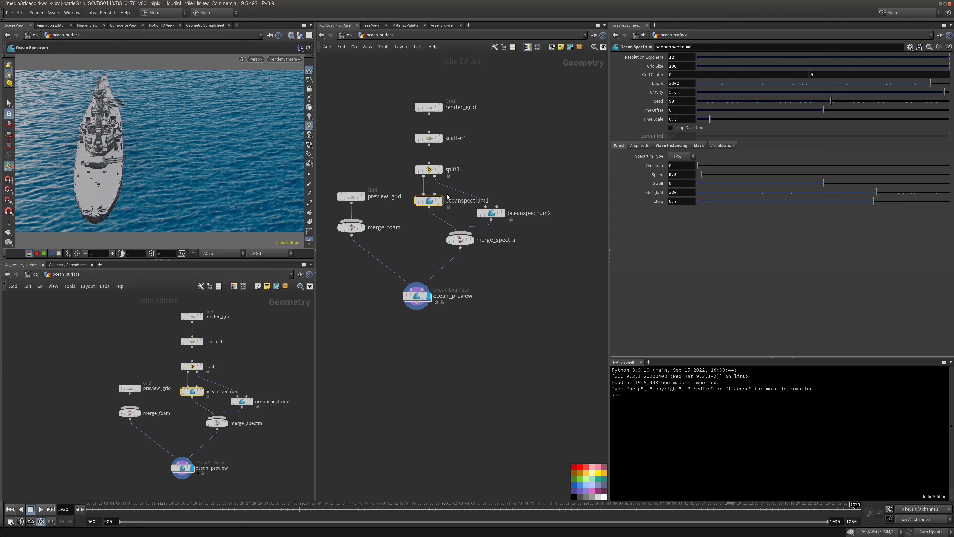
{"action": "double_click", "coordinate": [688, 176]}
{"action": "type", "text": "1"}
{"action": "key", "text": "Return"}
{"action": "left_click", "coordinate": [87, 25]}
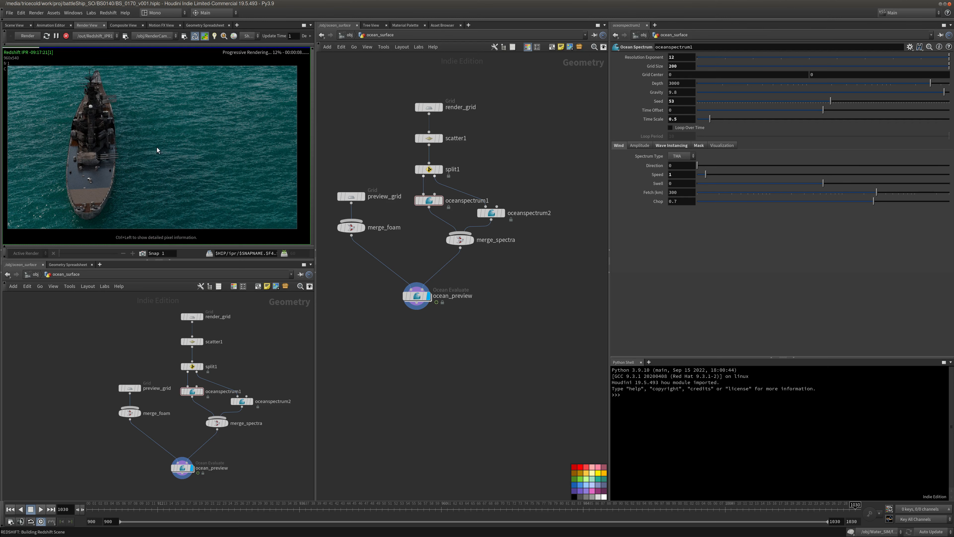
Set oceanspectrum1's wind speed to .25 and restart the IPR render to update the water surface.
{"action": "double_click", "coordinate": [682, 175]}
{"action": "type", "text": ".258"}
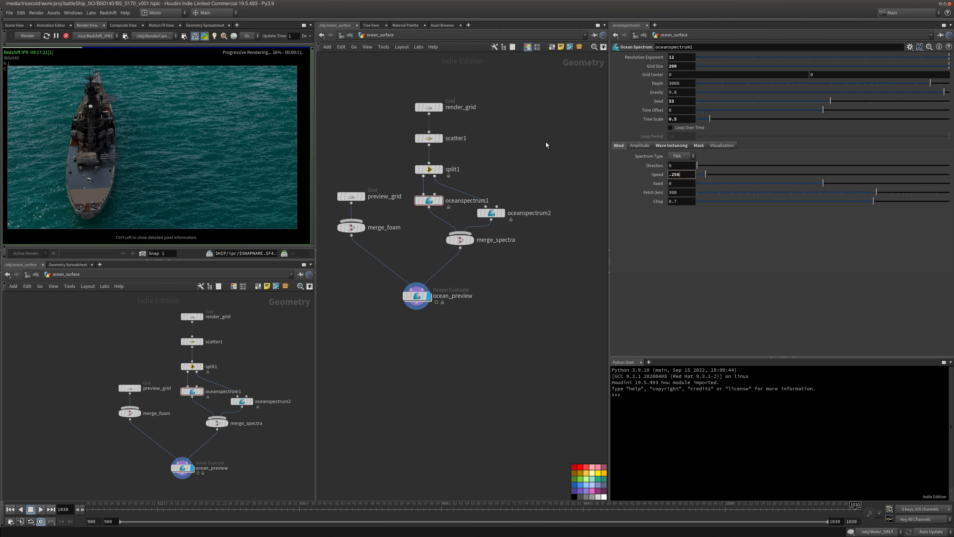
{"action": "key", "text": "BackSpace"}
{"action": "key", "text": "Return"}
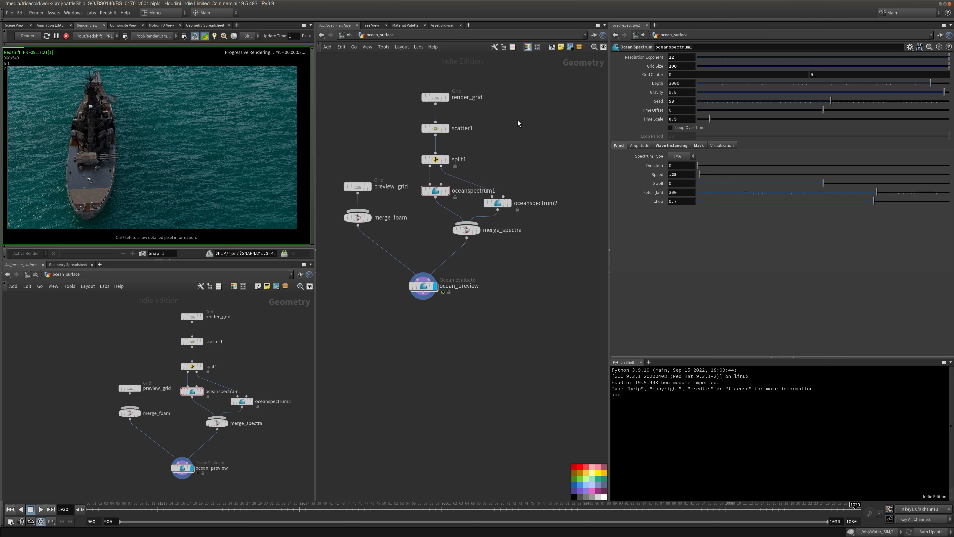
{"action": "left_click", "coordinate": [47, 37]}
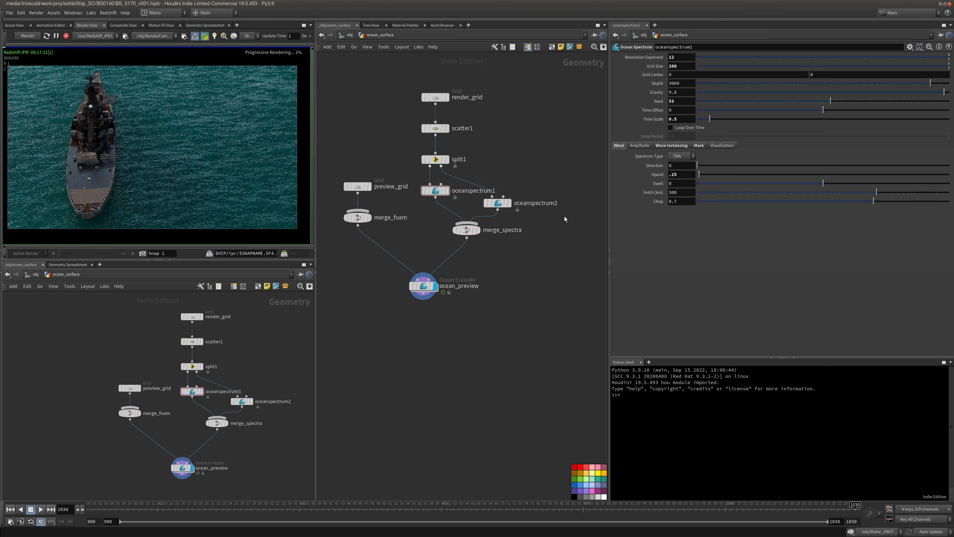
{"action": "left_click", "coordinate": [34, 38]}
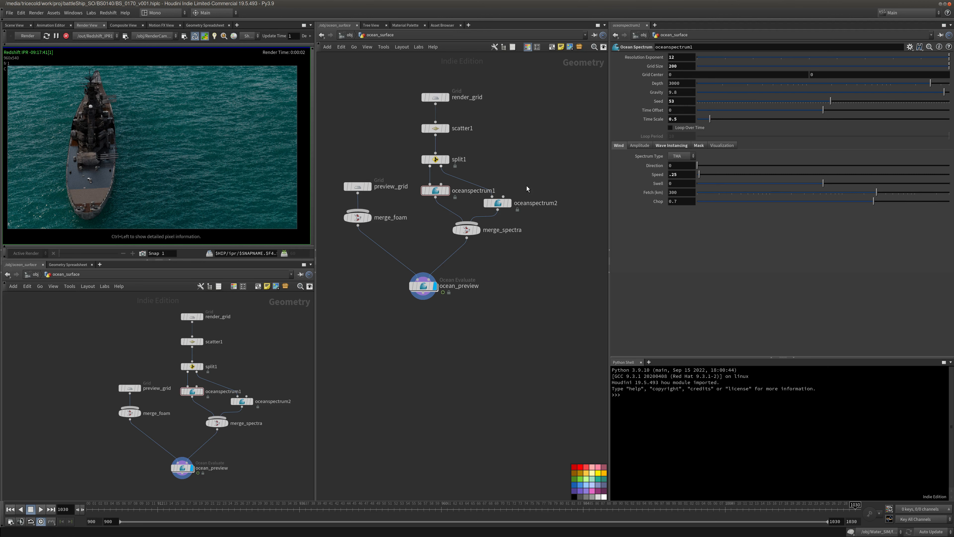
{"action": "mouse_move", "coordinate": [438, 194]}
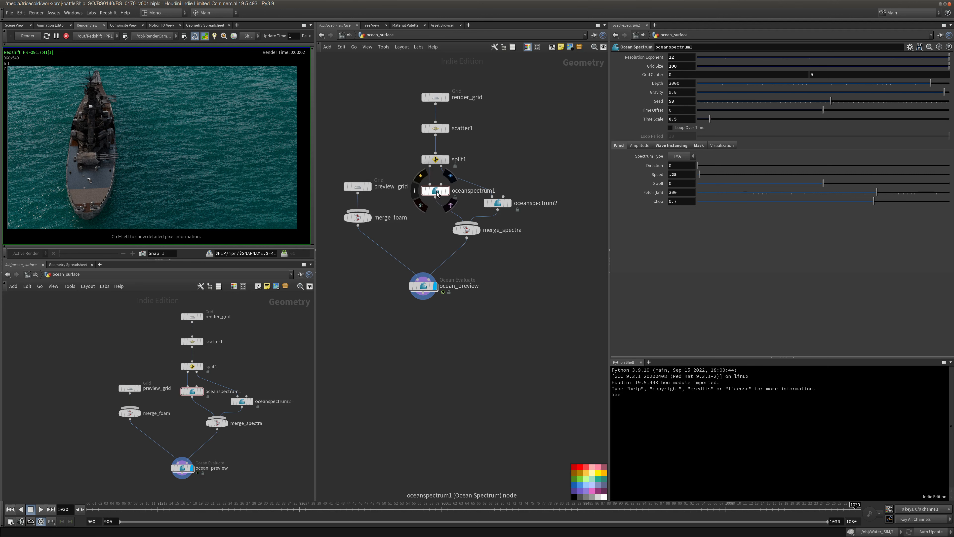
{"action": "left_click", "coordinate": [47, 37]}
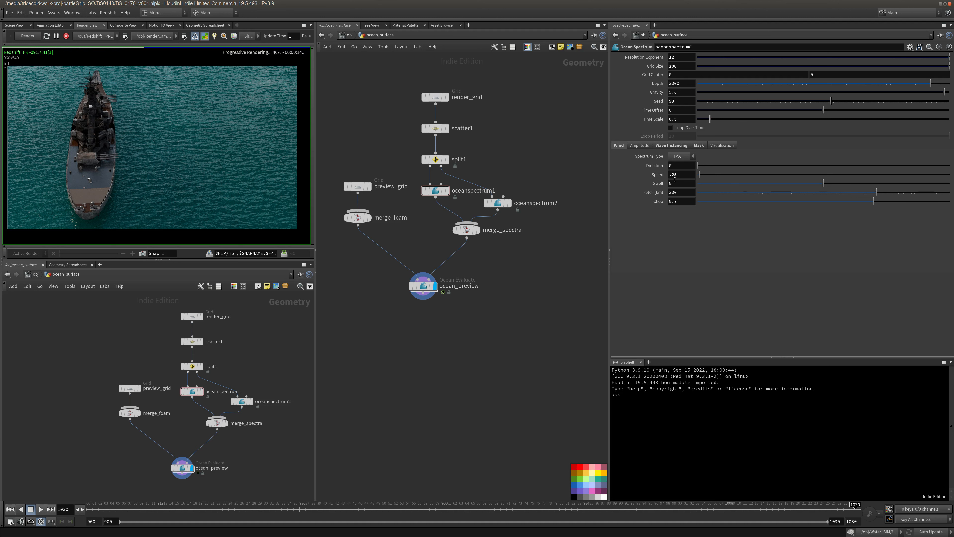
Return from the ocean_surface geometry to the object-level network and bring up the choice of other networks.
{"action": "left_click", "coordinate": [348, 35]}
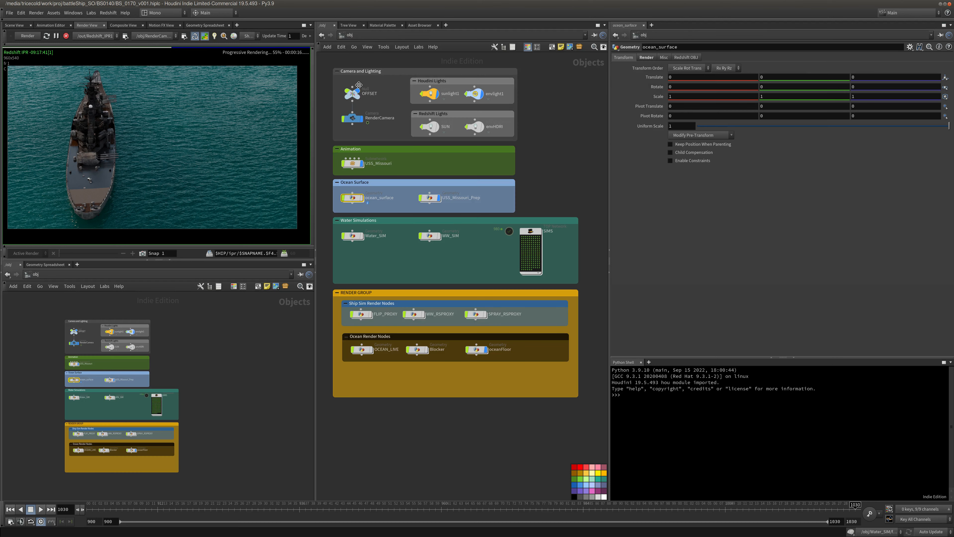
{"action": "left_click", "coordinate": [381, 33]}
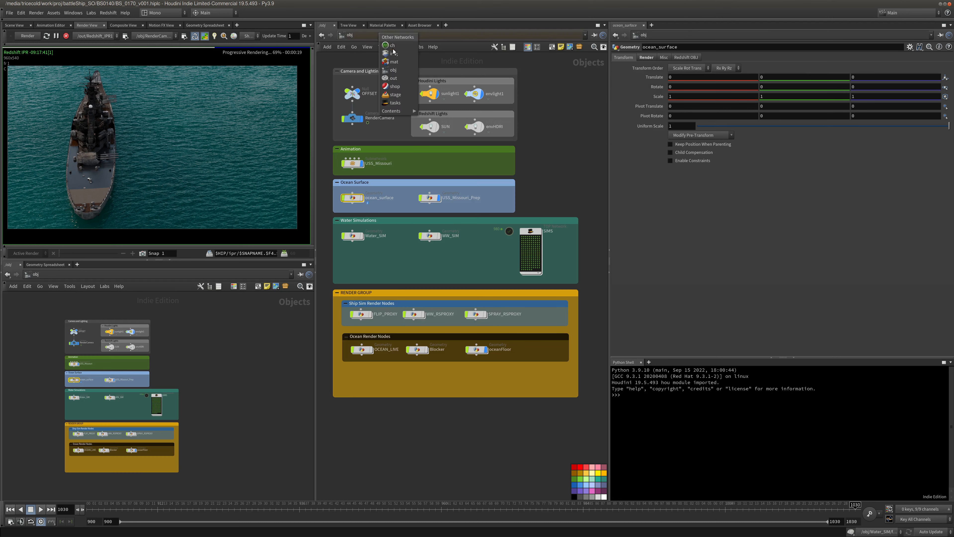
{"action": "left_click", "coordinate": [396, 71]}
{"action": "left_click", "coordinate": [375, 33]}
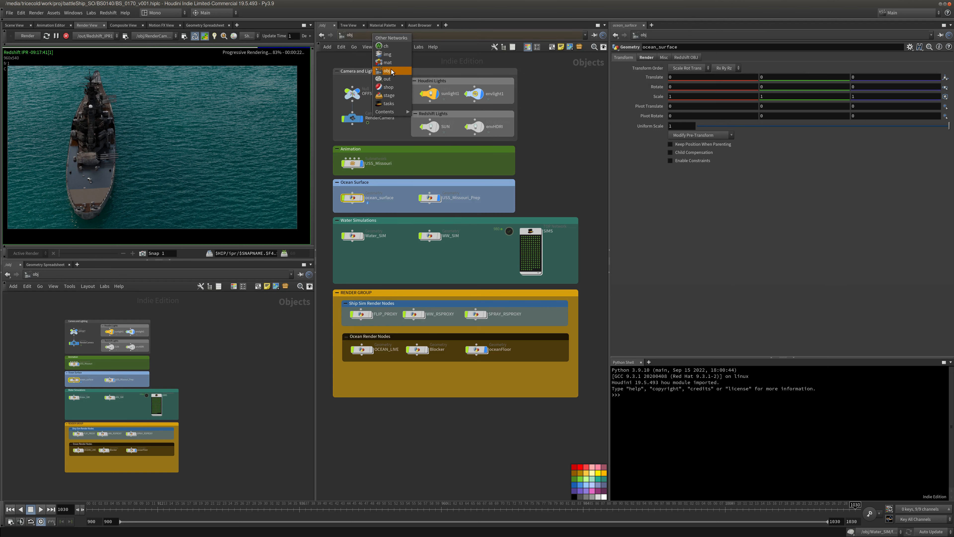
In the ocean_Floor material, set the base weight of StandardMaterial1 to 0.2.
{"action": "left_click", "coordinate": [394, 71]}
{"action": "double_click", "coordinate": [477, 213]}
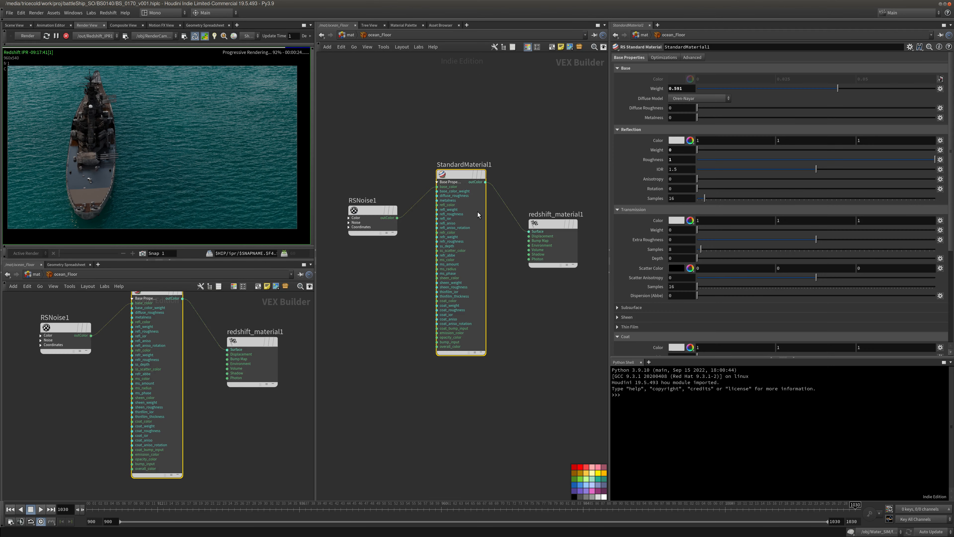
{"action": "left_click_drag", "start_coordinate": [695, 90], "coordinate": [568, 100]}
{"action": "type", "text": "1"}
{"action": "left_click", "coordinate": [549, 116]}
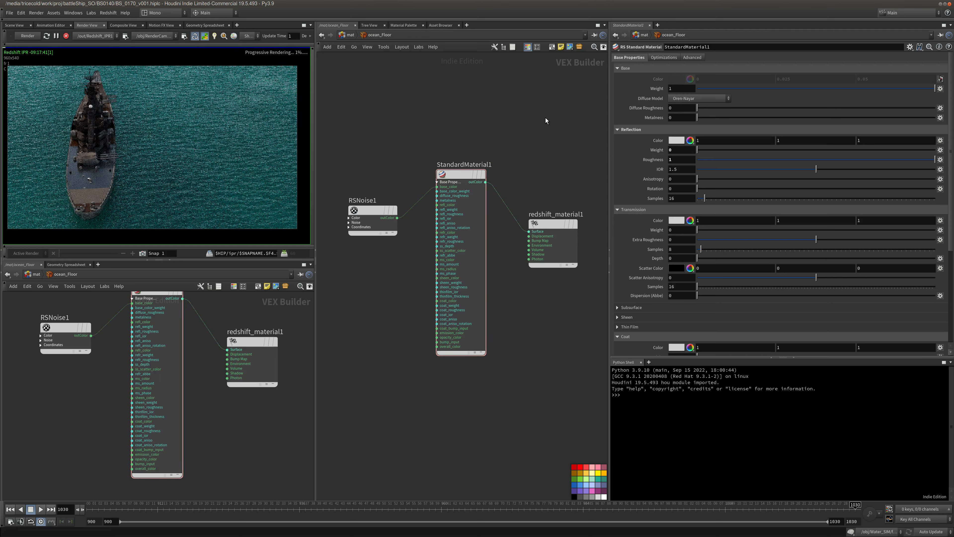
{"action": "left_click_drag", "start_coordinate": [741, 90], "coordinate": [679, 89]}
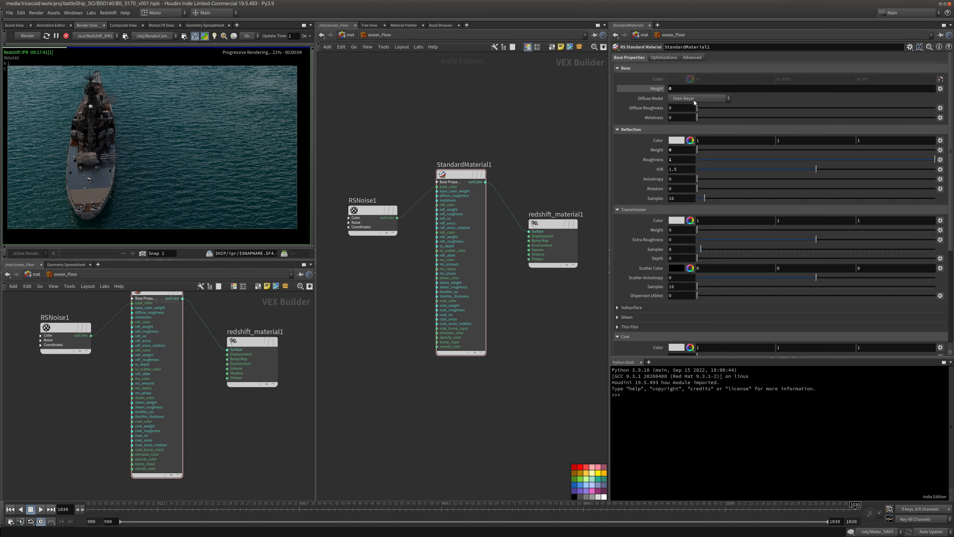
{"action": "mouse_move", "coordinate": [649, 88]}
{"action": "middle_mouse_down"}
{"action": "mouse_move", "coordinate": [679, 93]}
{"action": "mouse_move", "coordinate": [662, 94]}
{"action": "middle_mouse_up"}
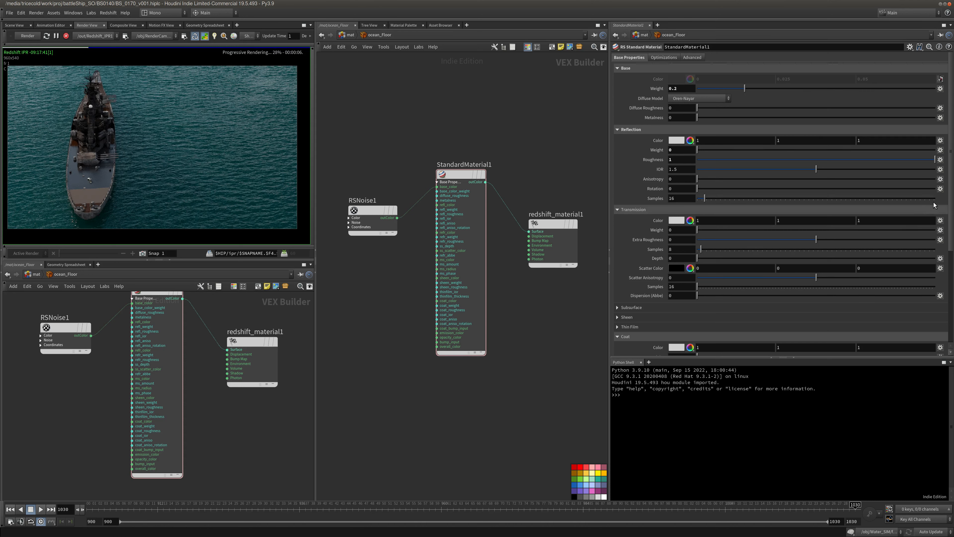
Look through the remaining parameters of the ocean floor's standard material and collapse its Coat section.
{"action": "scroll", "coordinate": [951, 199], "scroll_direction": "down", "scroll_amount": 5}
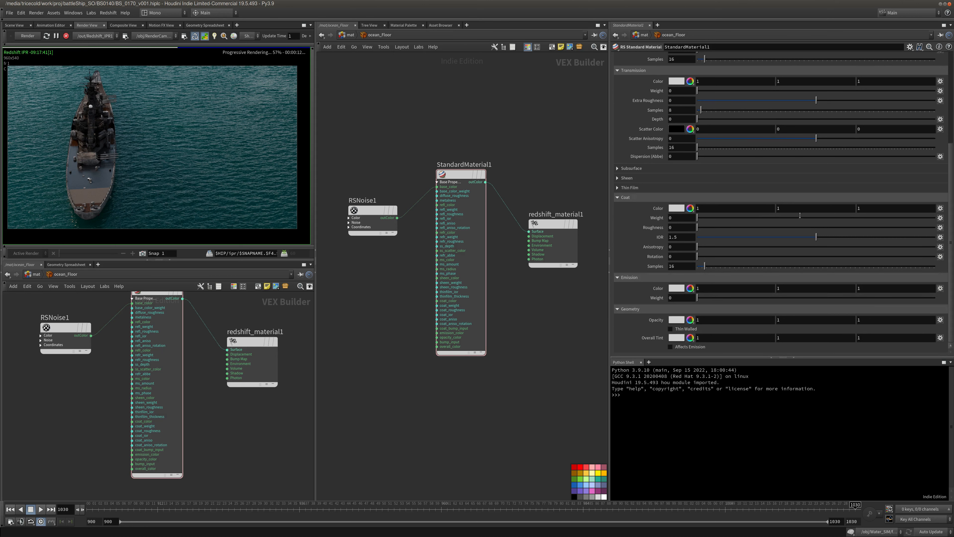
{"action": "left_click_drag", "start_coordinate": [952, 228], "coordinate": [953, 137]}
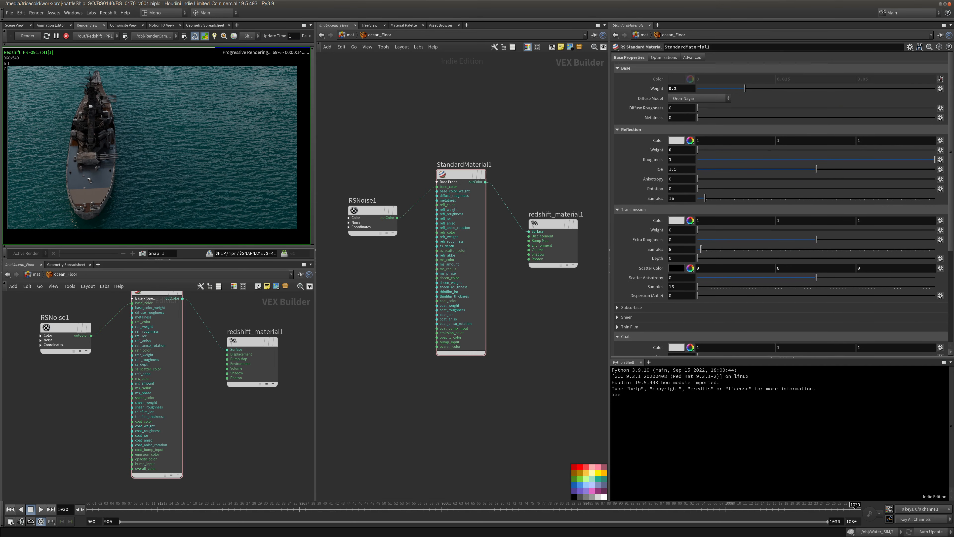
{"action": "left_click", "coordinate": [689, 59]}
{"action": "left_click", "coordinate": [666, 57]}
{"action": "left_click", "coordinate": [632, 57]}
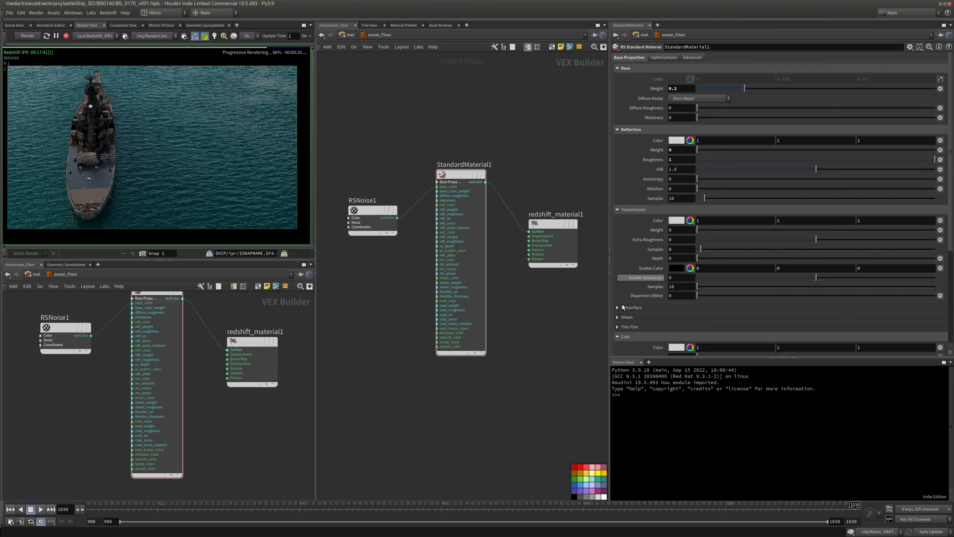
{"action": "left_click", "coordinate": [624, 337]}
{"action": "left_click", "coordinate": [625, 345]}
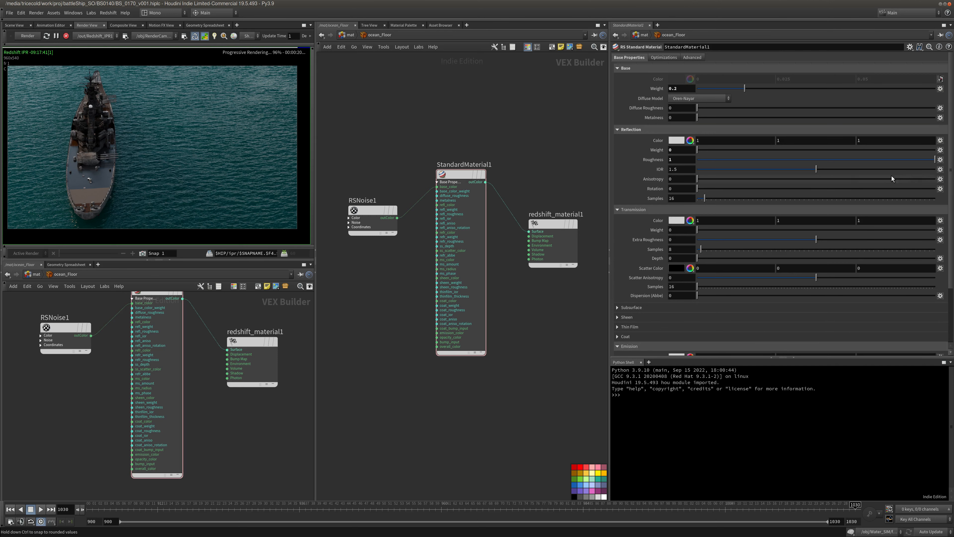
{"action": "scroll", "coordinate": [944, 171], "scroll_direction": "down", "scroll_amount": 4}
{"action": "left_click_drag", "start_coordinate": [707, 295], "coordinate": [624, 303]}
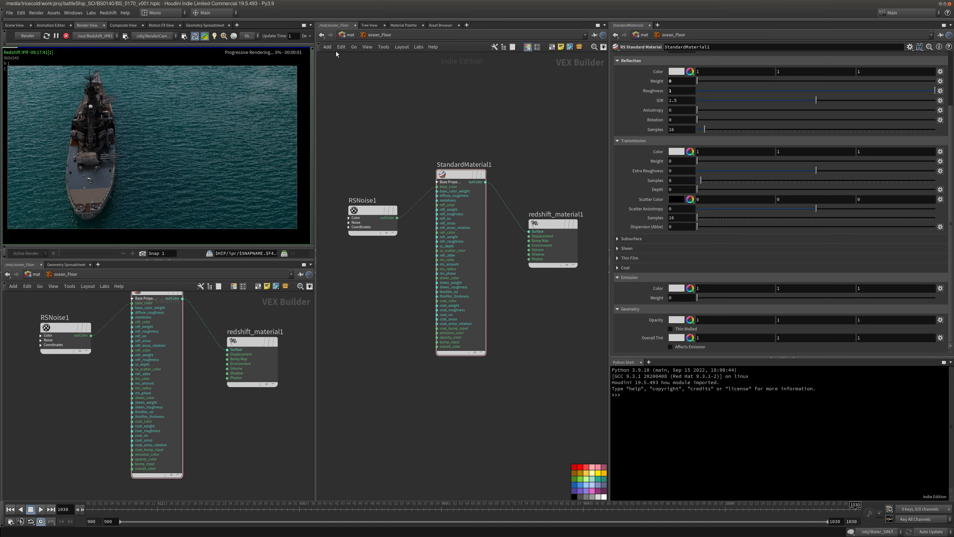
In the Water_RS_DISP_LIVE material, set the reflection weight of Water_Base to 1 and inspect the water in the render.
{"action": "left_click", "coordinate": [347, 36]}
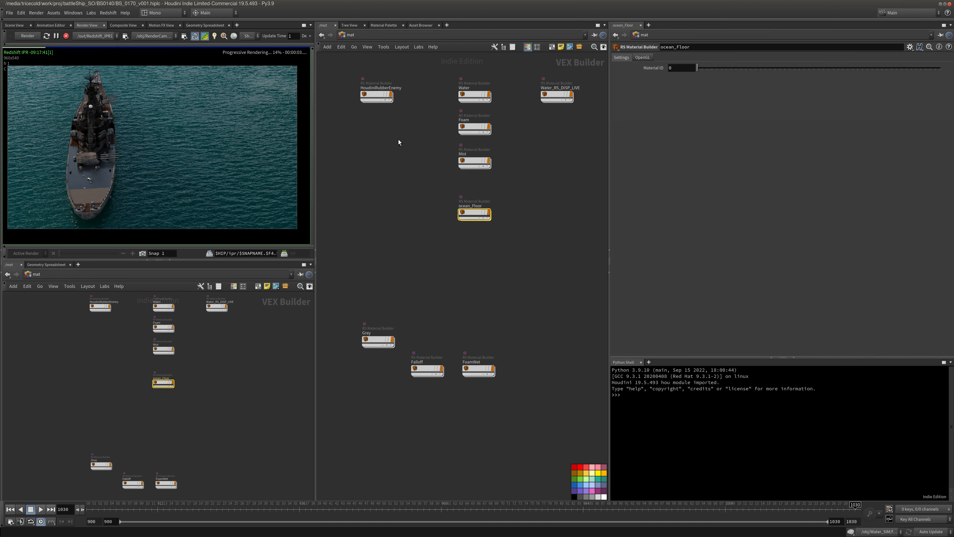
{"action": "double_click", "coordinate": [551, 97]}
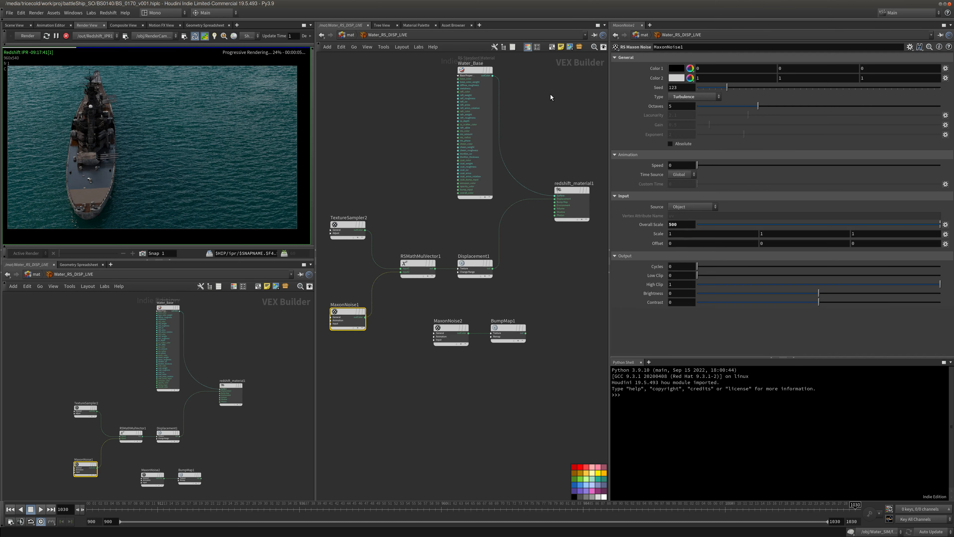
{"action": "left_click", "coordinate": [475, 71]}
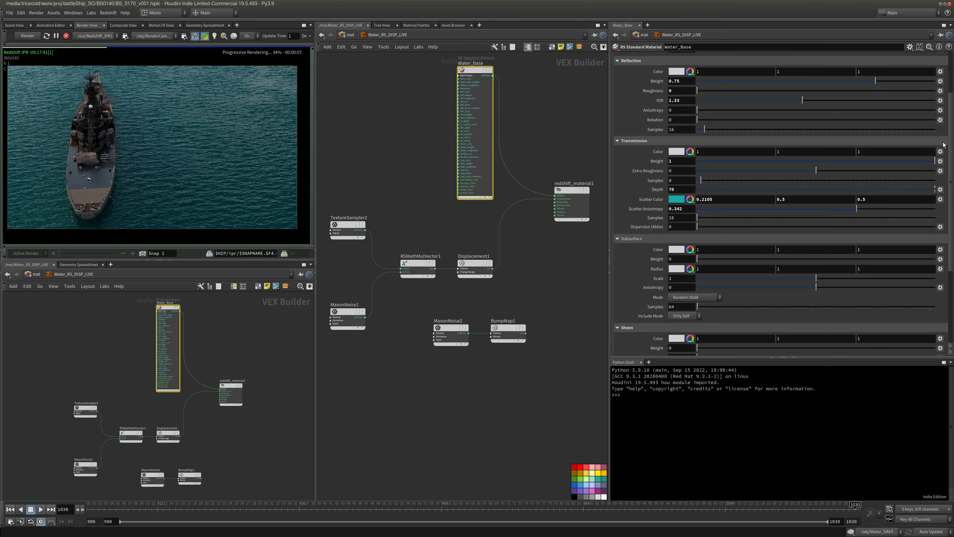
{"action": "scroll", "coordinate": [953, 138], "scroll_direction": "up", "scroll_amount": 3}
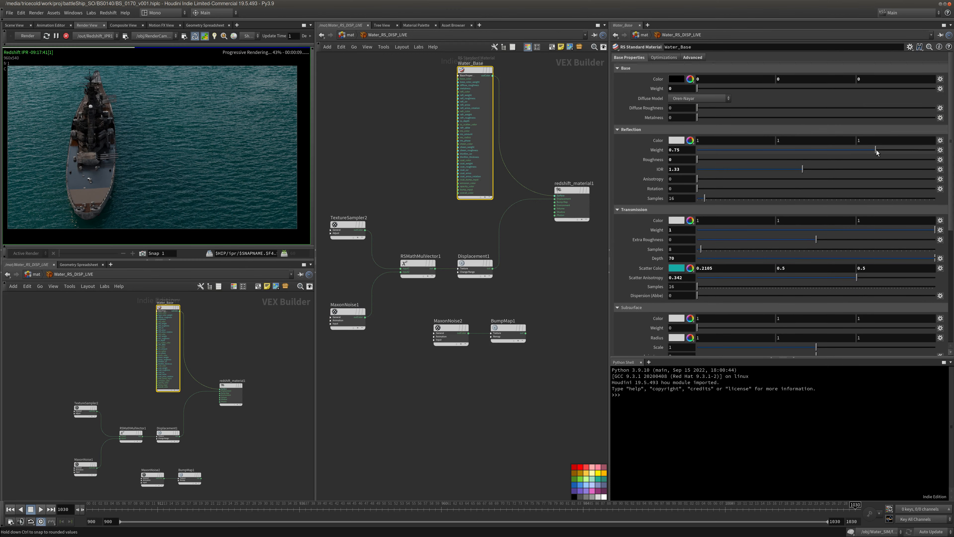
{"action": "left_click_drag", "start_coordinate": [877, 150], "coordinate": [936, 151]}
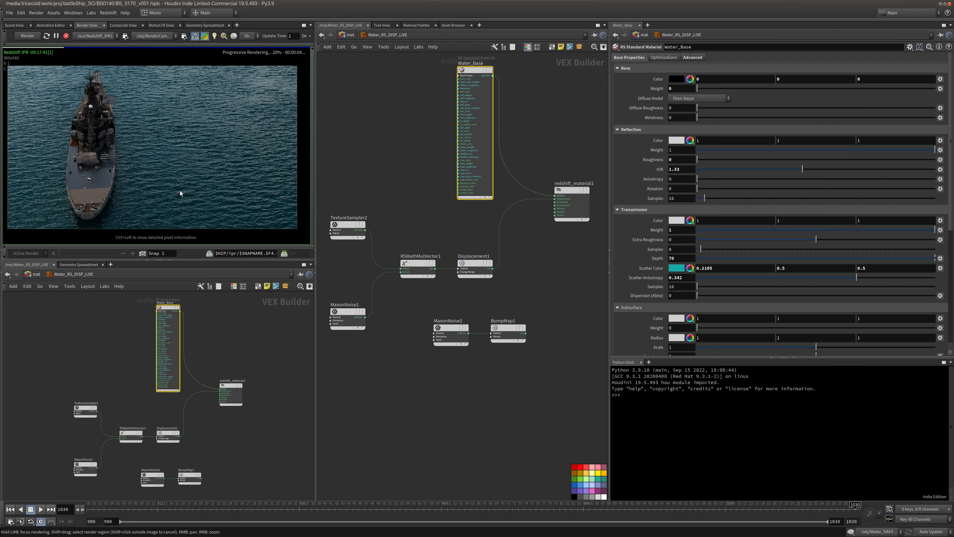
{"action": "scroll", "coordinate": [180, 190], "scroll_direction": "up", "scroll_amount": 5}
{"action": "scroll", "coordinate": [225, 183], "scroll_direction": "down", "scroll_amount": 5}
{"action": "middle_click_drag", "start_coordinate": [216, 177], "coordinate": [191, 177]}
{"action": "scroll", "coordinate": [182, 183], "scroll_direction": "down", "scroll_amount": 1}
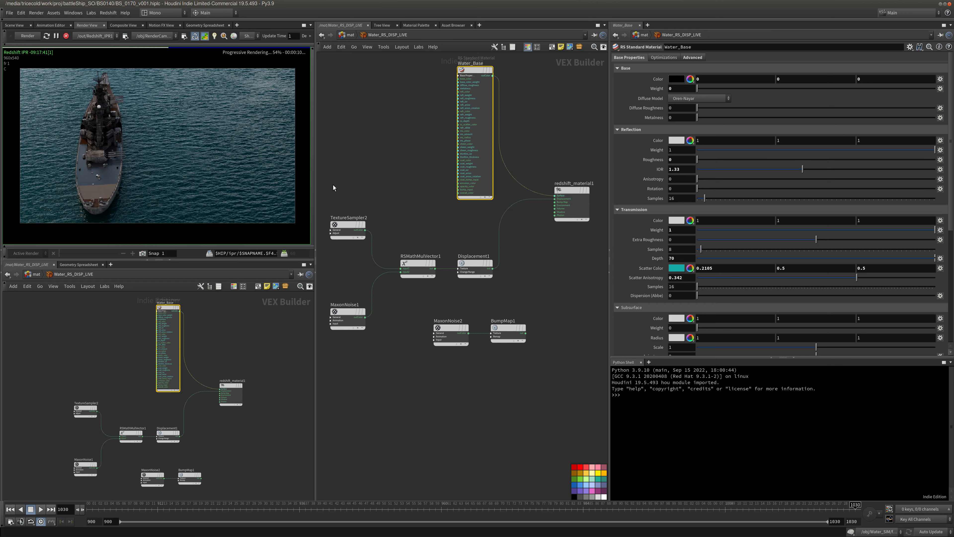
{"action": "middle_click_drag", "start_coordinate": [137, 166], "coordinate": [131, 167]}
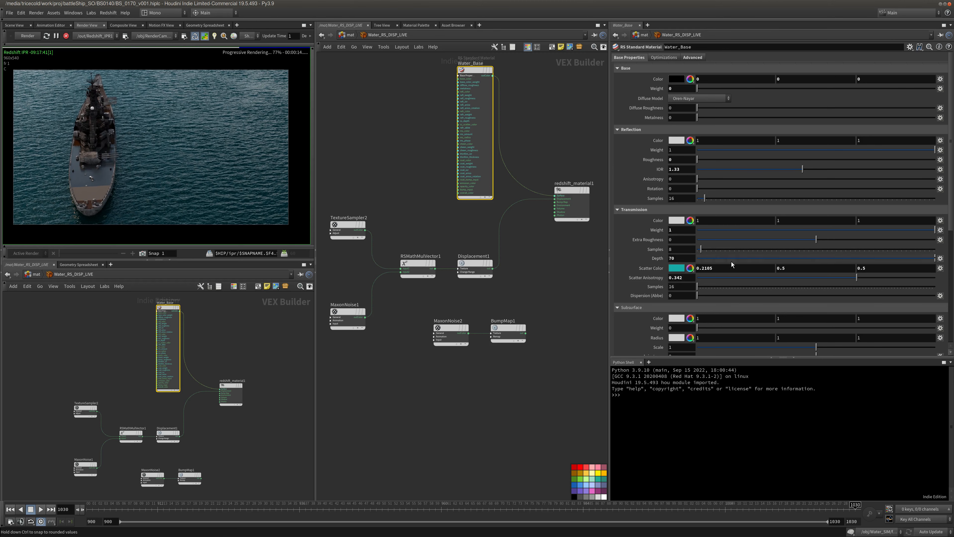
Try scatter anisotropy values between -1 and 1 on Water_Base, including 0.262, 0.63 and 0.
{"action": "left_click_drag", "start_coordinate": [888, 281], "coordinate": [848, 283]}
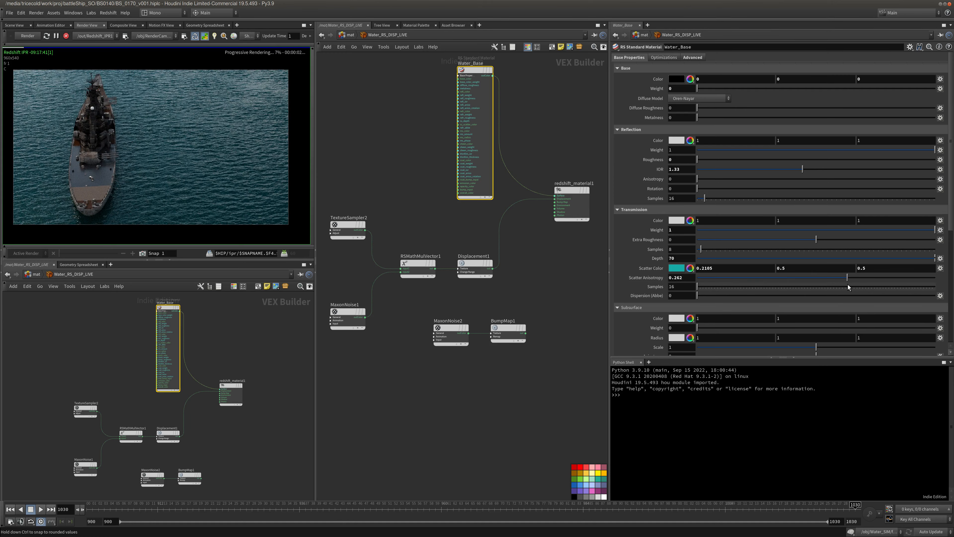
{"action": "left_click_drag", "start_coordinate": [813, 239], "coordinate": [825, 243]}
{"action": "key", "text": "ctrl+z"}
{"action": "key", "text": "ctrl+z"}
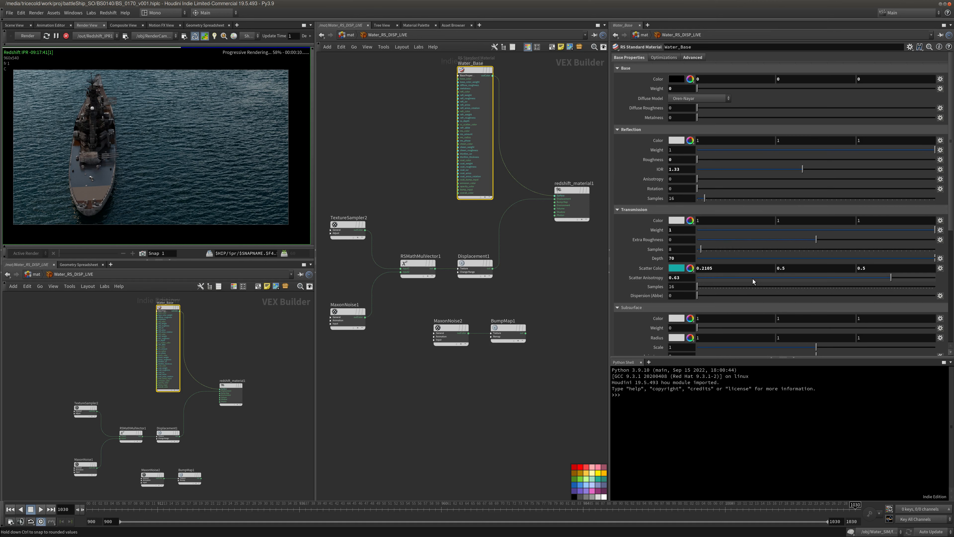
{"action": "left_click_drag", "start_coordinate": [753, 281], "coordinate": [561, 293]}
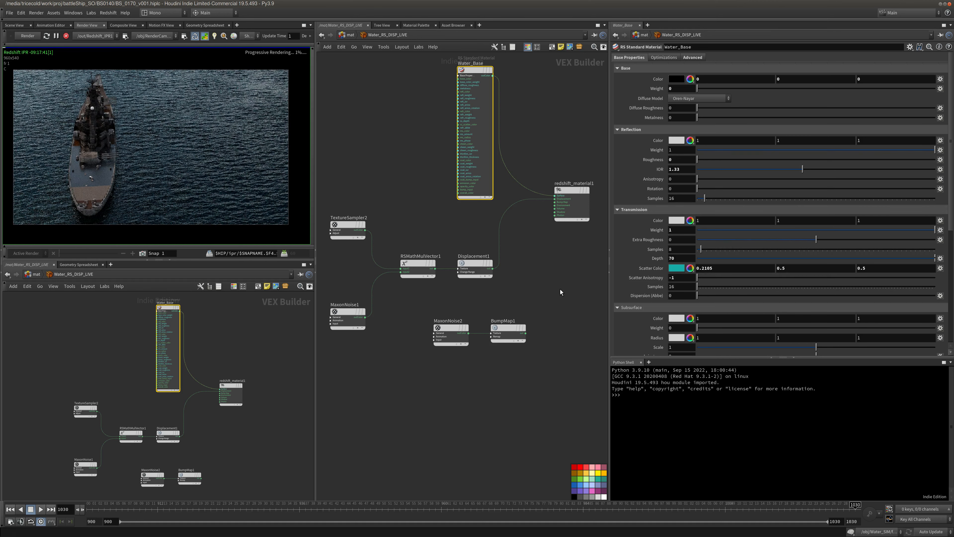
{"action": "left_click", "coordinate": [797, 277]}
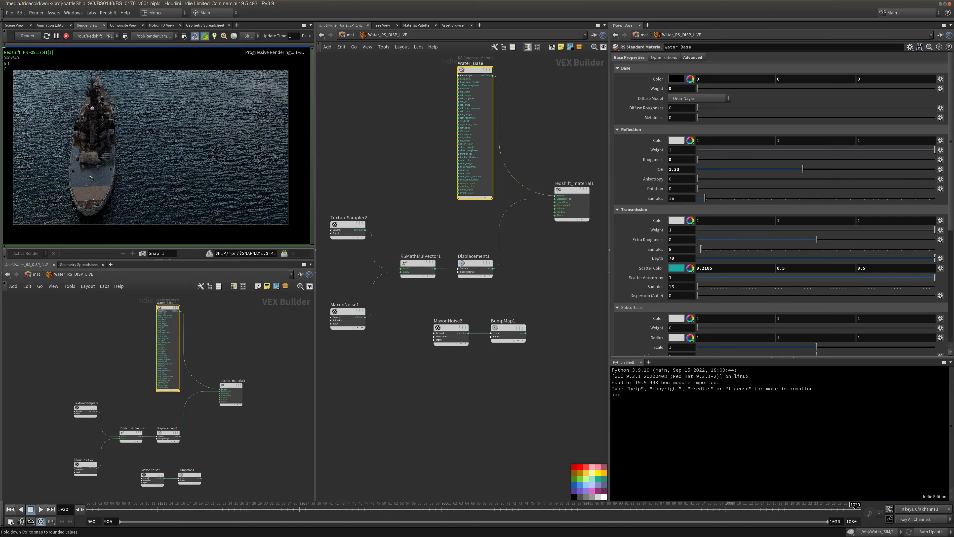
{"action": "left_click_drag", "start_coordinate": [688, 278], "coordinate": [587, 273]}
{"action": "type", "text": "0"}
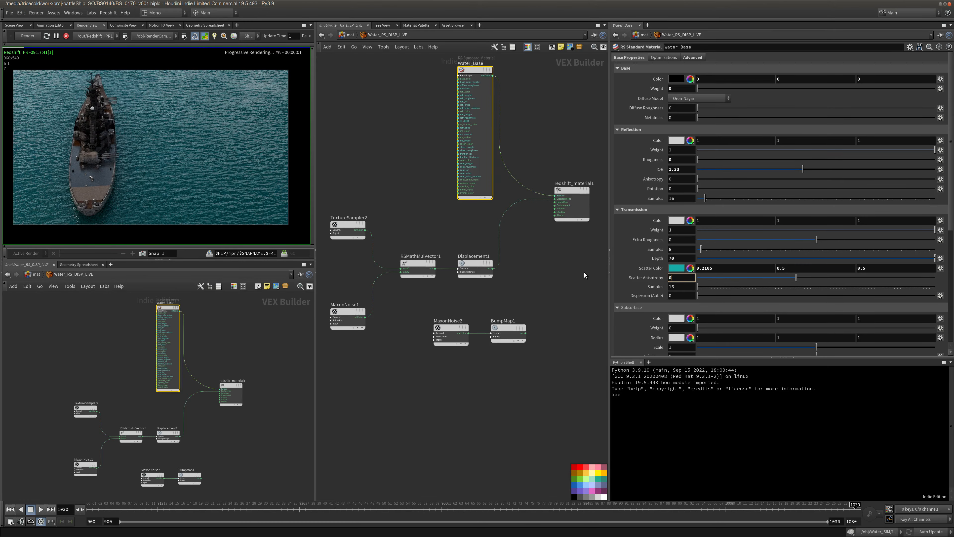
{"action": "key", "text": "Return"}
Try a transmission depth of 0 on Water_Base, check the render, and undo the depth change.
{"action": "left_click_drag", "start_coordinate": [677, 258], "coordinate": [577, 257]}
{"action": "type", "text": "0"}
{"action": "left_click", "coordinate": [554, 262]}
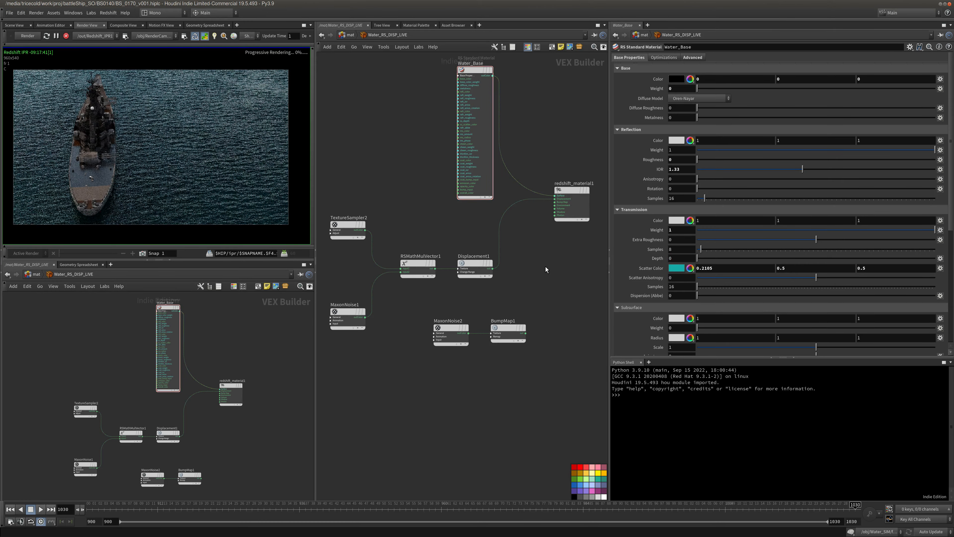
{"action": "middle_click_drag", "start_coordinate": [550, 271], "coordinate": [550, 264]}
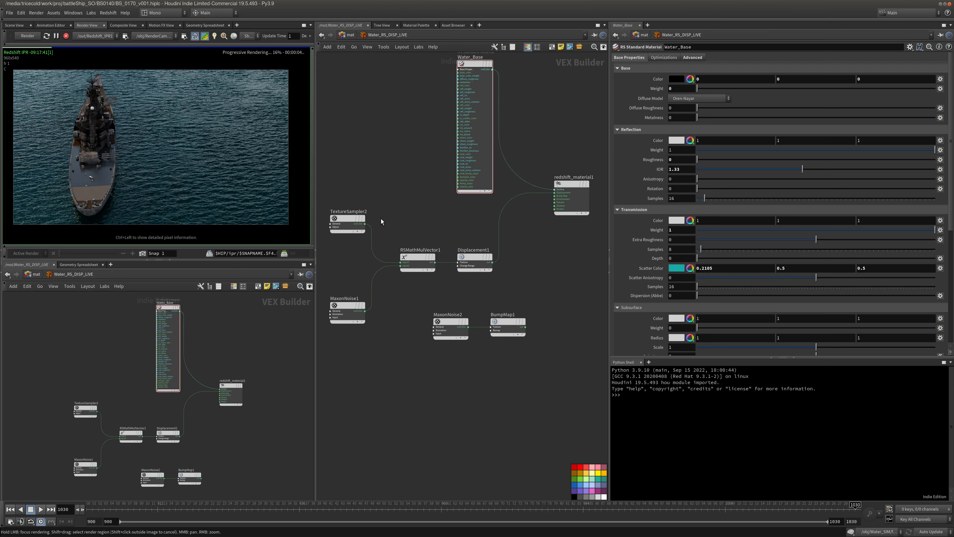
{"action": "key", "text": "ctrl+z"}
{"action": "key", "text": "ctrl+z"}
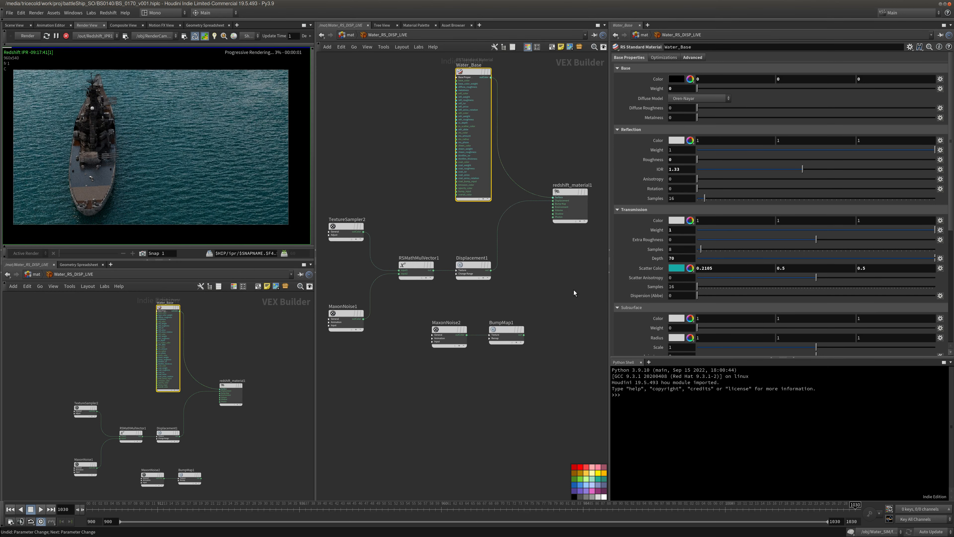
Set the scatter anisotropy of Water_Base to about 0.404.
{"action": "key", "text": "ctrl+shift+z"}
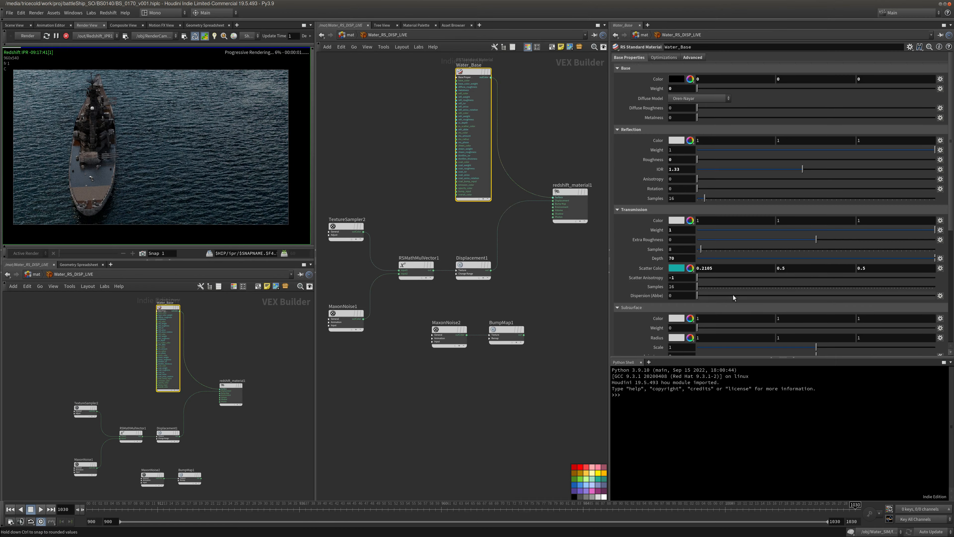
{"action": "left_click_drag", "start_coordinate": [724, 278], "coordinate": [864, 278]}
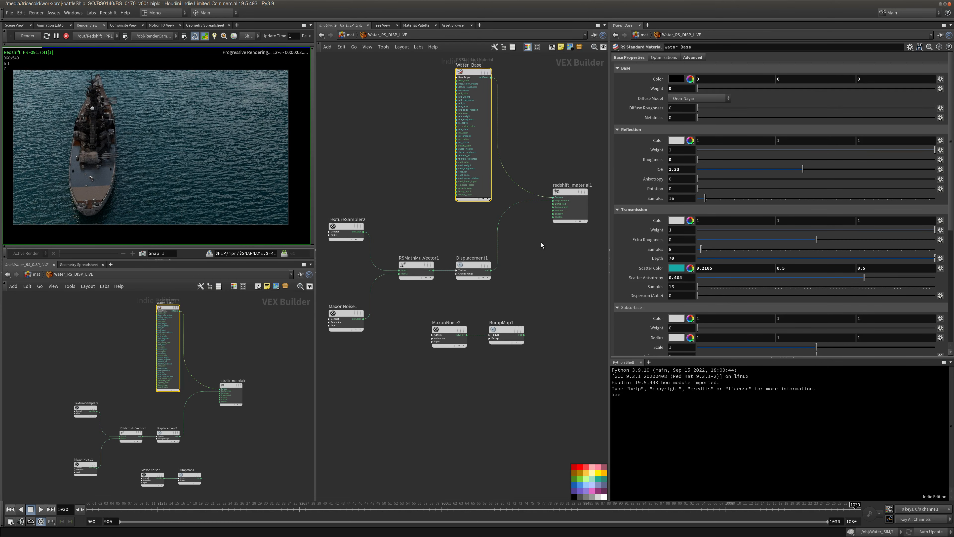
Stop the interactive render and return to the object-level network with the 3D scene view showing.
{"action": "left_click", "coordinate": [343, 317]}
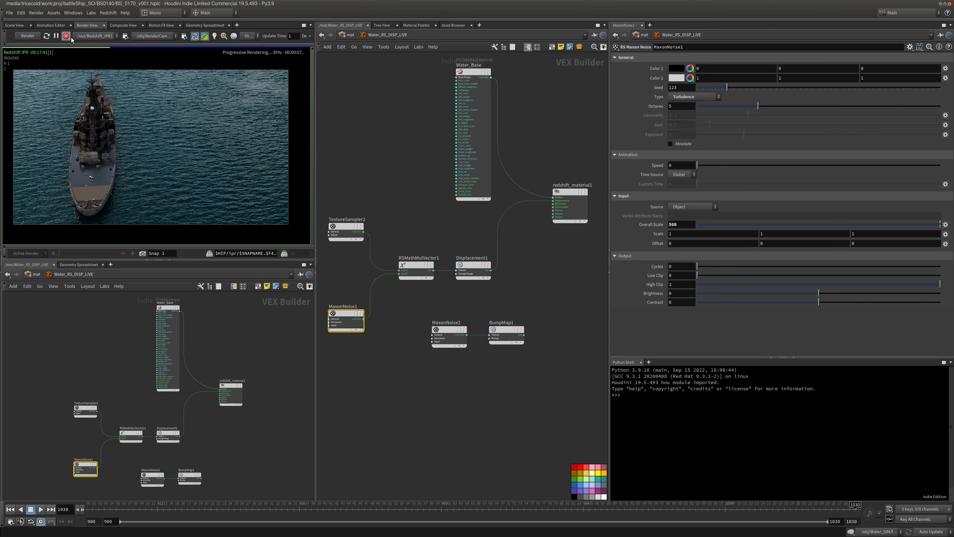
{"action": "left_click", "coordinate": [65, 36]}
{"action": "left_click", "coordinate": [352, 36]}
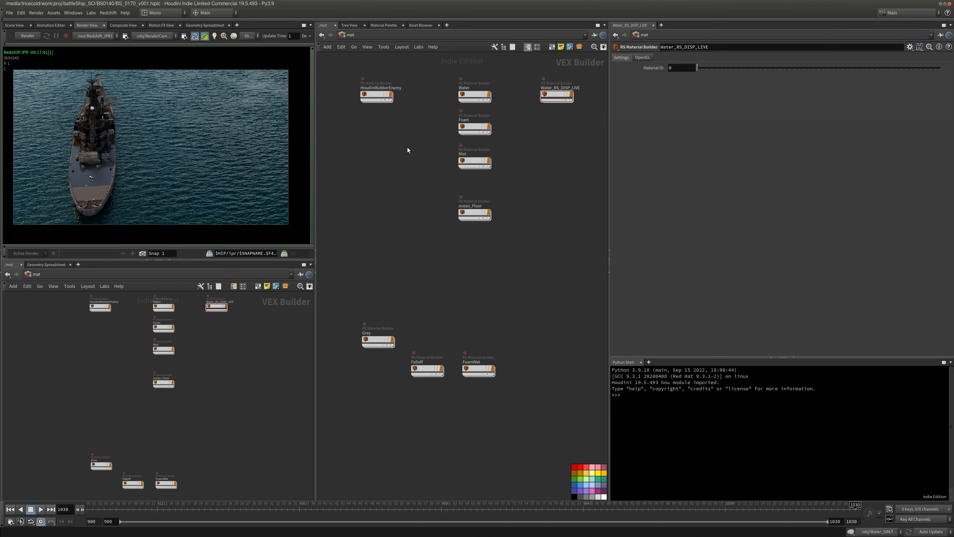
{"action": "left_click", "coordinate": [409, 35]}
{"action": "left_click", "coordinate": [423, 71]}
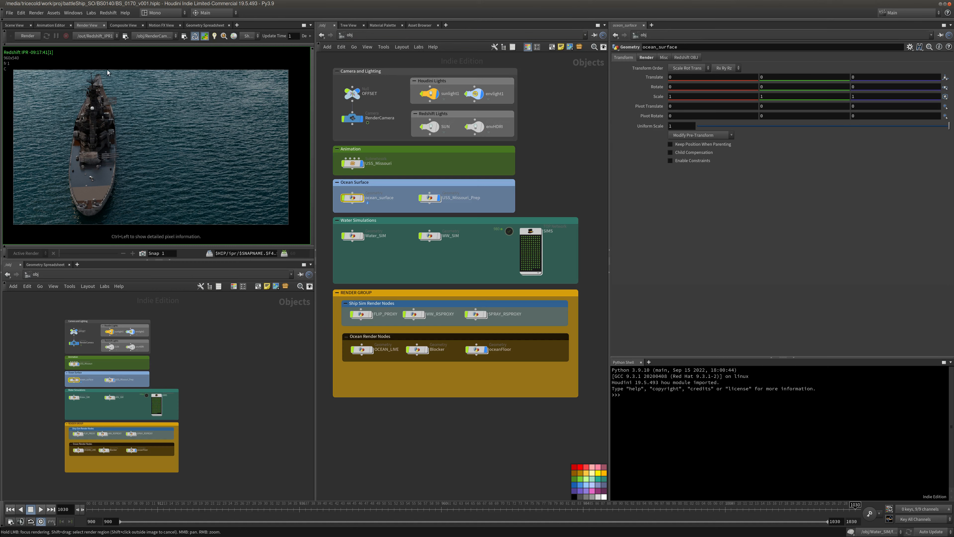
{"action": "left_click", "coordinate": [15, 25]}
{"action": "left_click", "coordinate": [402, 273]}
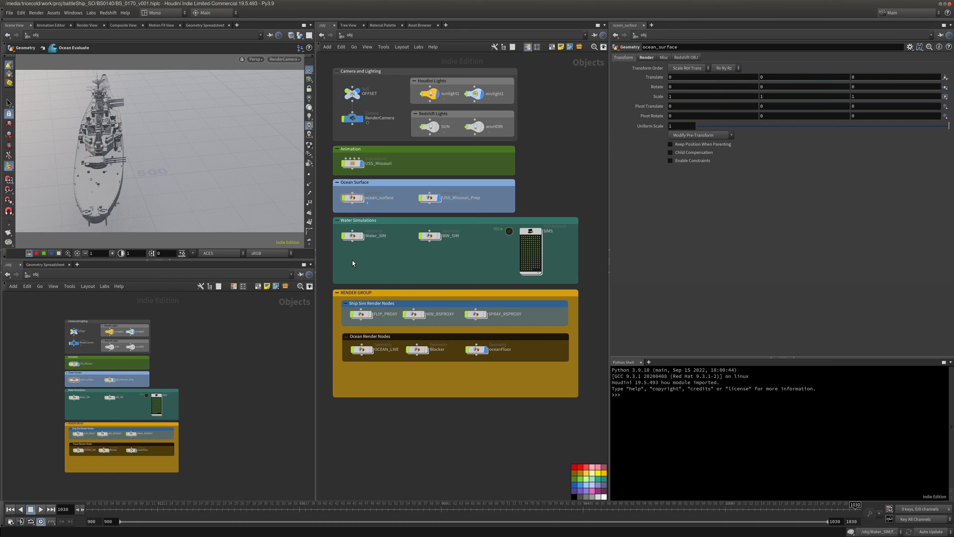
Move the RENDER GROUP network box down to open a gap beneath the Water Simulations box.
{"action": "middle_click_drag", "start_coordinate": [353, 261], "coordinate": [368, 259]}
{"action": "middle_click_drag", "start_coordinate": [427, 256], "coordinate": [433, 222]}
{"action": "left_click_drag", "start_coordinate": [434, 259], "coordinate": [435, 306]}
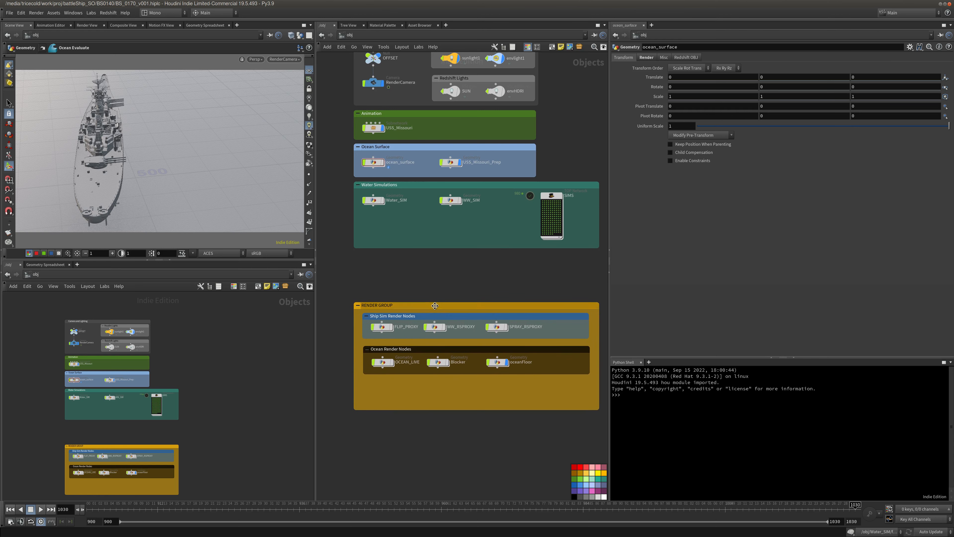
Add a Geometry object between the Water Simulations and RENDER GROUP boxes and name it Canon_Sims.
{"action": "key", "text": "Tab"}
{"action": "type", "text": "ge"}
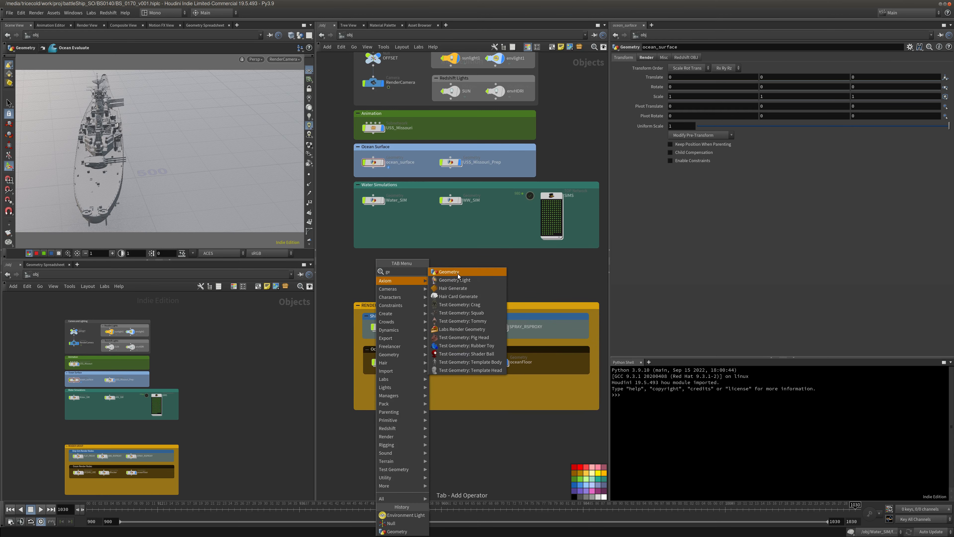
{"action": "left_click", "coordinate": [458, 272]}
{"action": "left_click", "coordinate": [374, 264]}
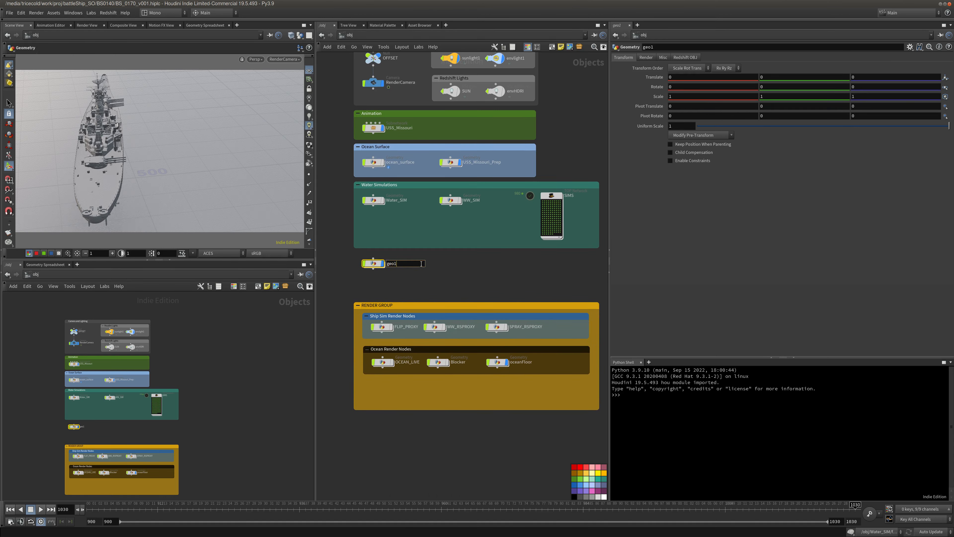
{"action": "type", "text": "Canon_Sims"}
{"action": "key", "text": "Return"}
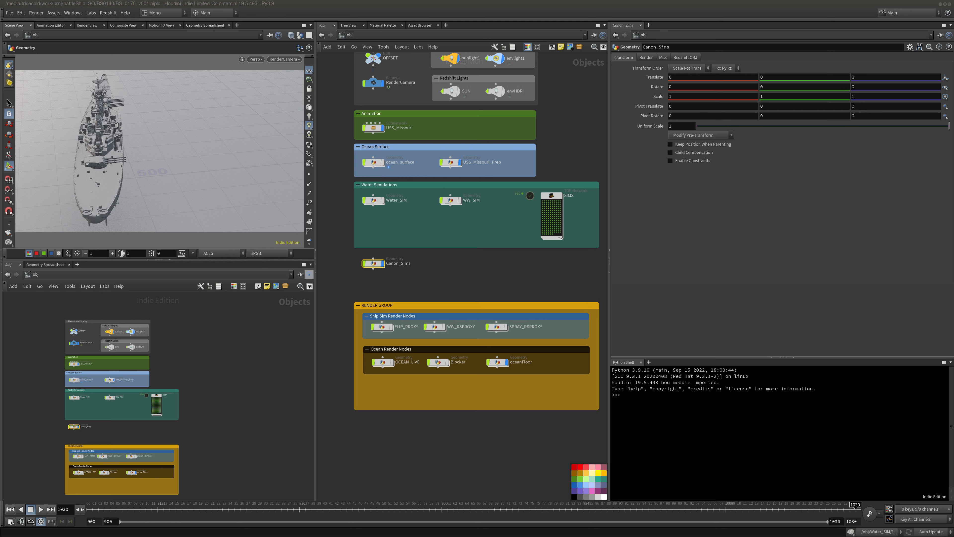
{"action": "double_click", "coordinate": [374, 264]}
{"action": "key", "text": "u"}
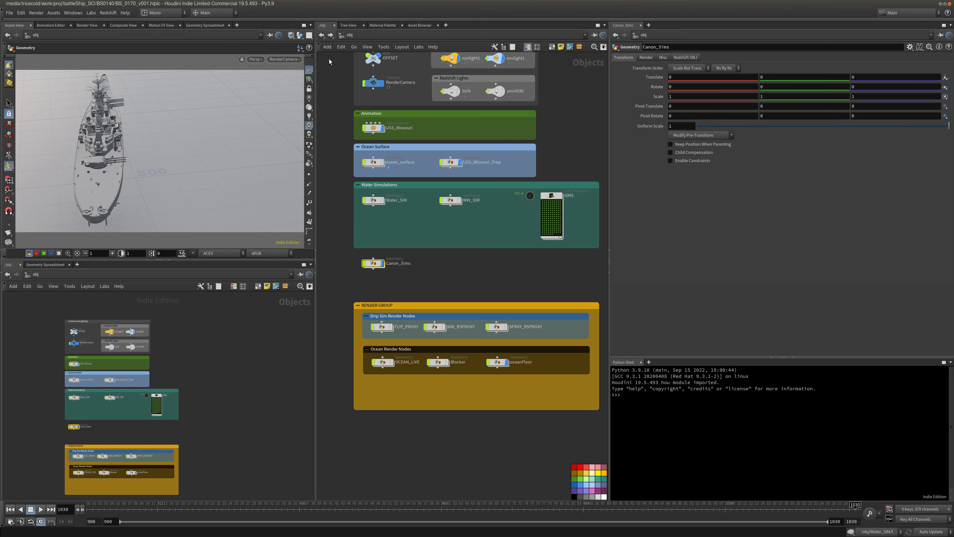
Add a second Geometry object level with Canon_Sims, below the Water Simulations box, and name it Turret_Anim.
{"action": "left_click_drag", "start_coordinate": [372, 266], "coordinate": [382, 281]}
{"action": "key", "text": "Tab"}
{"action": "type", "text": "g"}
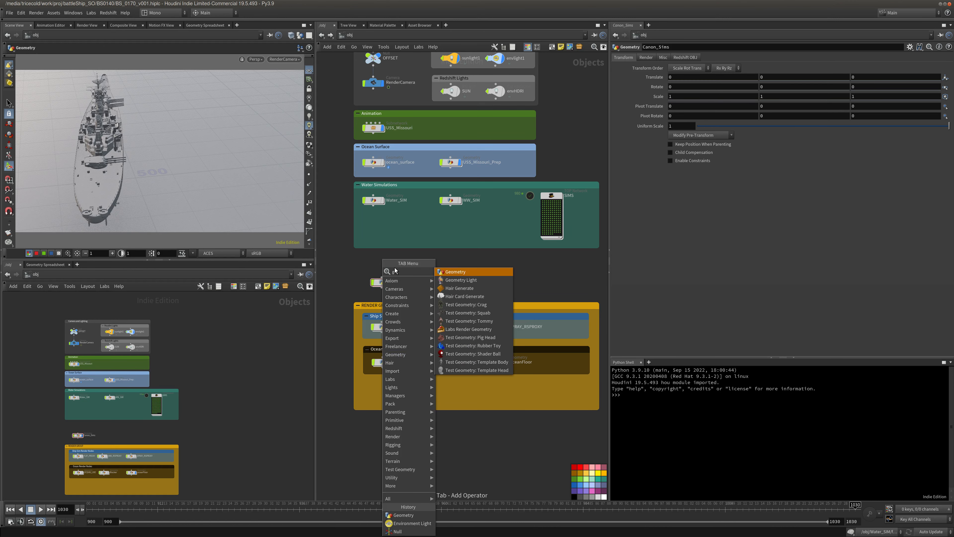
{"action": "left_click", "coordinate": [452, 275]}
{"action": "left_click", "coordinate": [383, 263]}
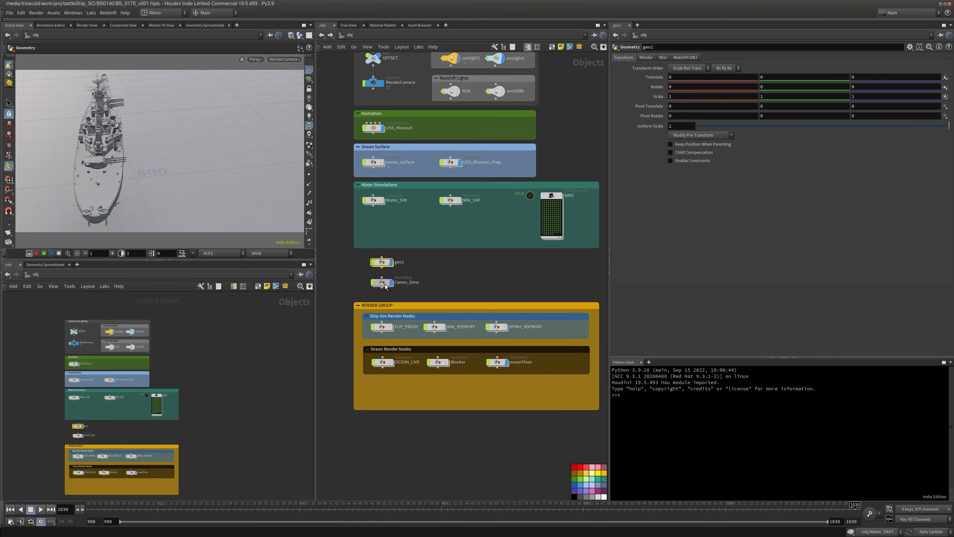
{"action": "left_click_drag", "start_coordinate": [377, 265], "coordinate": [368, 273]}
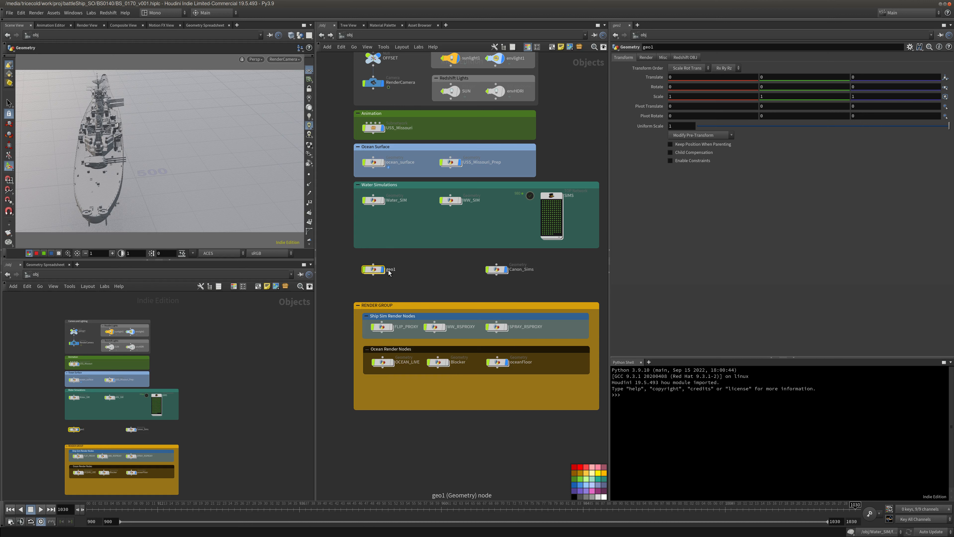
{"action": "left_click", "coordinate": [390, 270]}
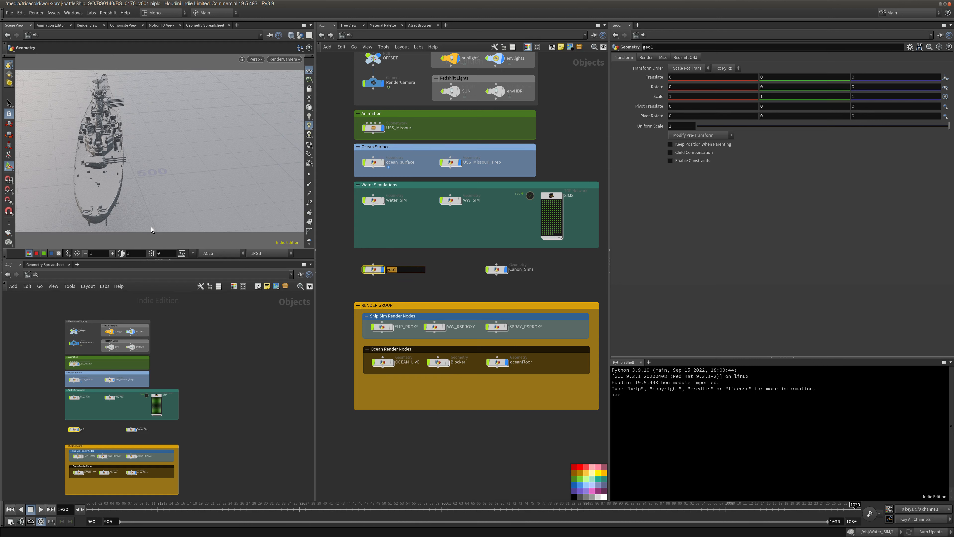
{"action": "type", "text": "Ca"}
{"action": "key", "text": "Return"}
Go inside Turret_Anim and paste the copied shell node chain running from sphere1 to OUT_CANNON.
{"action": "key", "text": "i"}
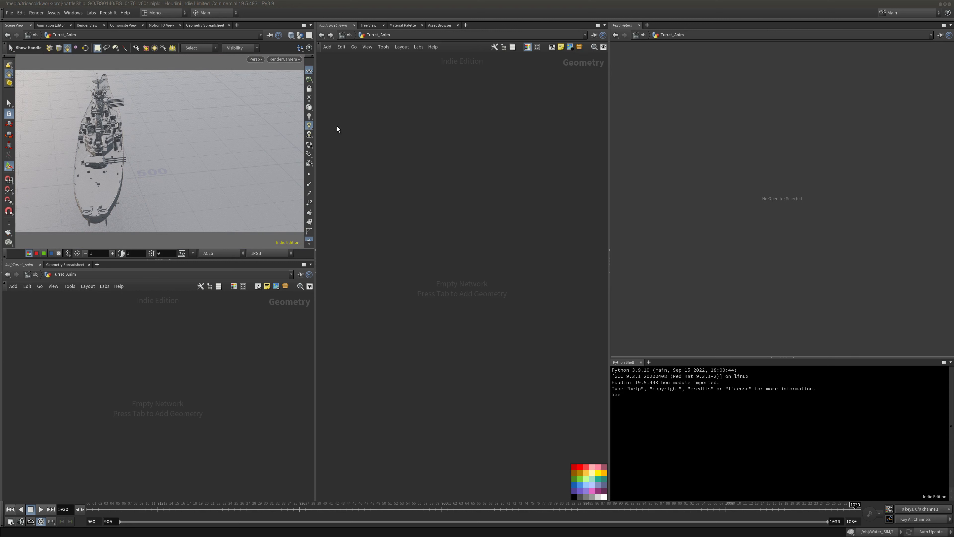
{"action": "key", "text": "ctrl+v"}
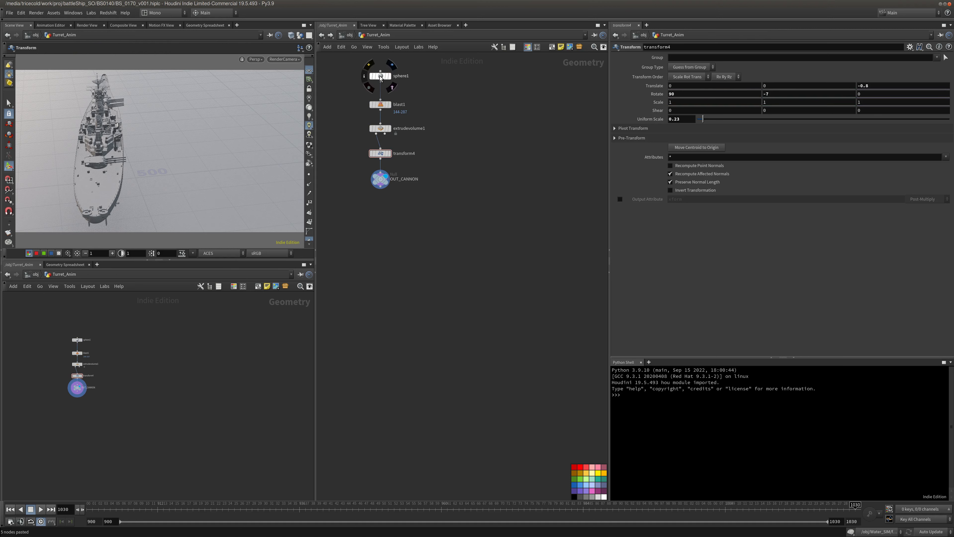
{"action": "left_click_drag", "start_coordinate": [380, 76], "coordinate": [380, 81]}
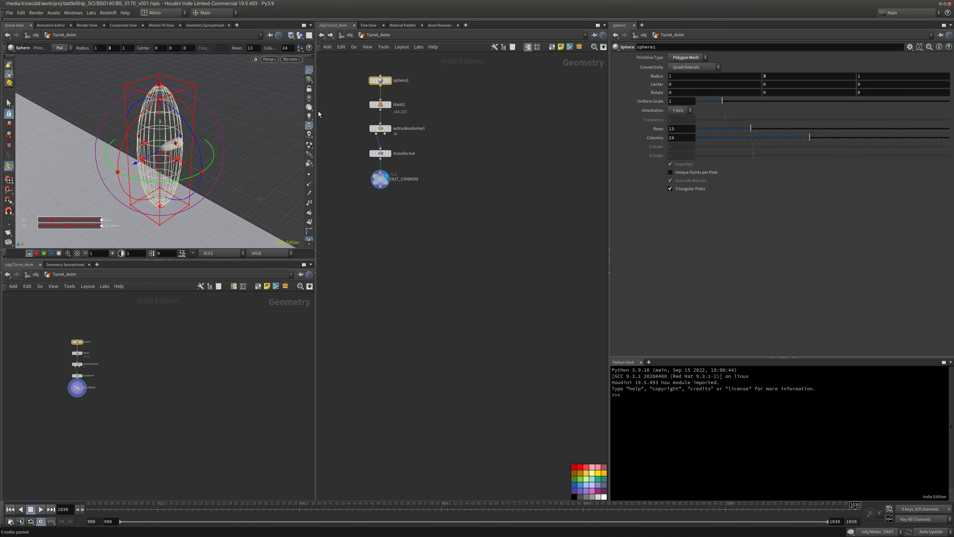
Display the shell chain's nodes one after another, from sphere1 to OUT_CANNON, to examine how the projectile is built.
{"action": "left_click", "coordinate": [389, 80]}
{"action": "key", "text": "Escape"}
{"action": "left_click_drag", "start_coordinate": [236, 103], "coordinate": [209, 62], "text": "alt"}
{"action": "left_click", "coordinate": [389, 105]}
{"action": "left_click", "coordinate": [381, 105]}
{"action": "left_click", "coordinate": [389, 129]}
{"action": "left_click", "coordinate": [376, 130]}
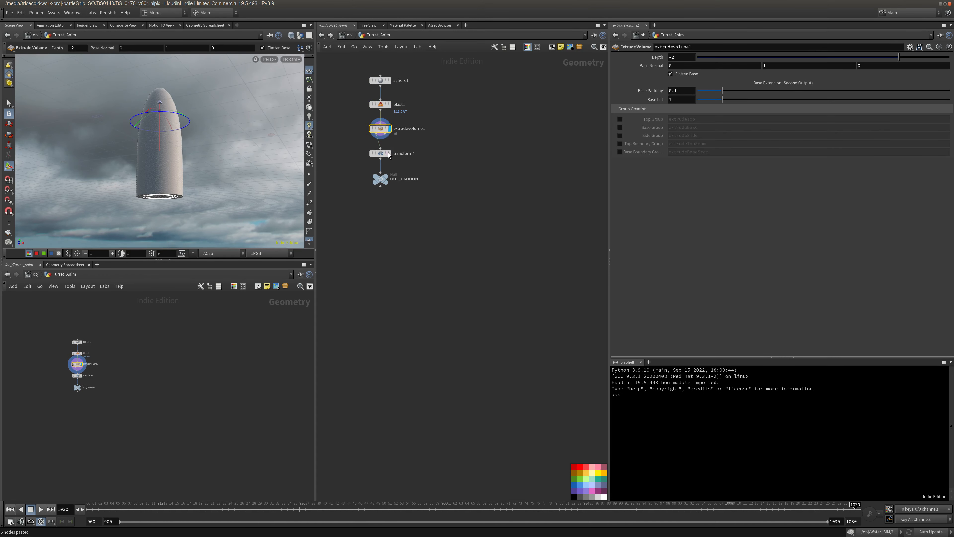
{"action": "left_click", "coordinate": [389, 153]}
{"action": "left_click", "coordinate": [380, 154]}
{"action": "left_click", "coordinate": [386, 178]}
{"action": "left_click", "coordinate": [381, 179]}
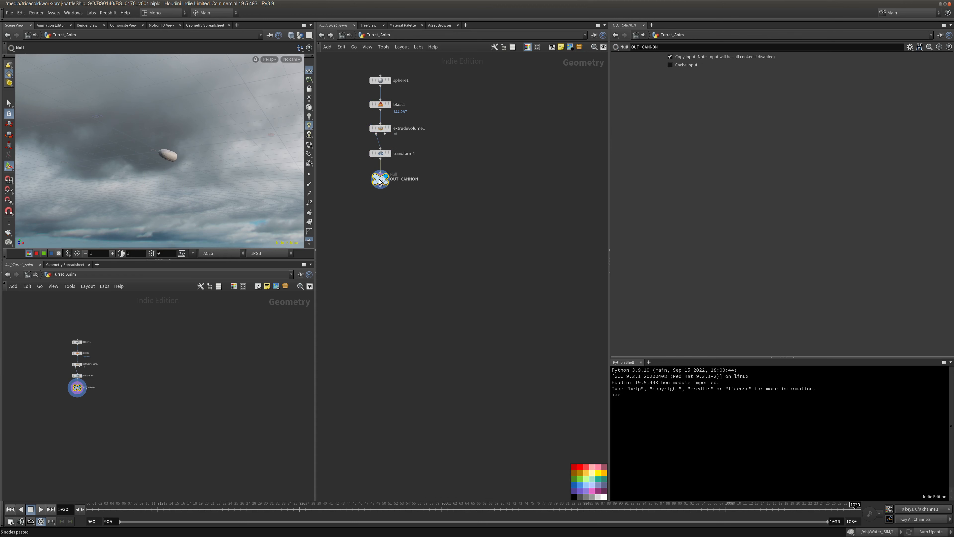
Inspect the finished shell from above, and return the viewport to the RenderCamera view.
{"action": "left_click_drag", "start_coordinate": [232, 160], "coordinate": [147, 231], "text": "alt"}
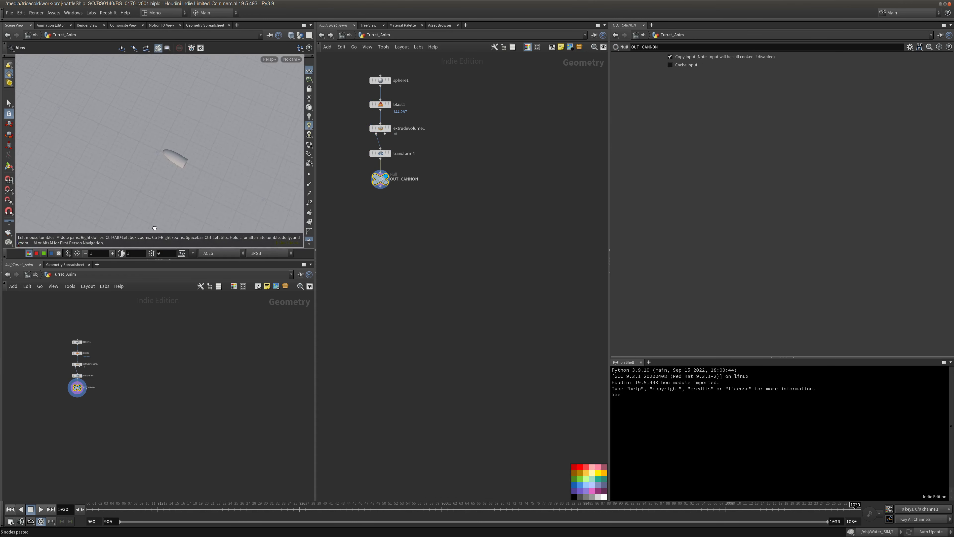
{"action": "left_click", "coordinate": [292, 59]}
{"action": "left_click", "coordinate": [300, 97]}
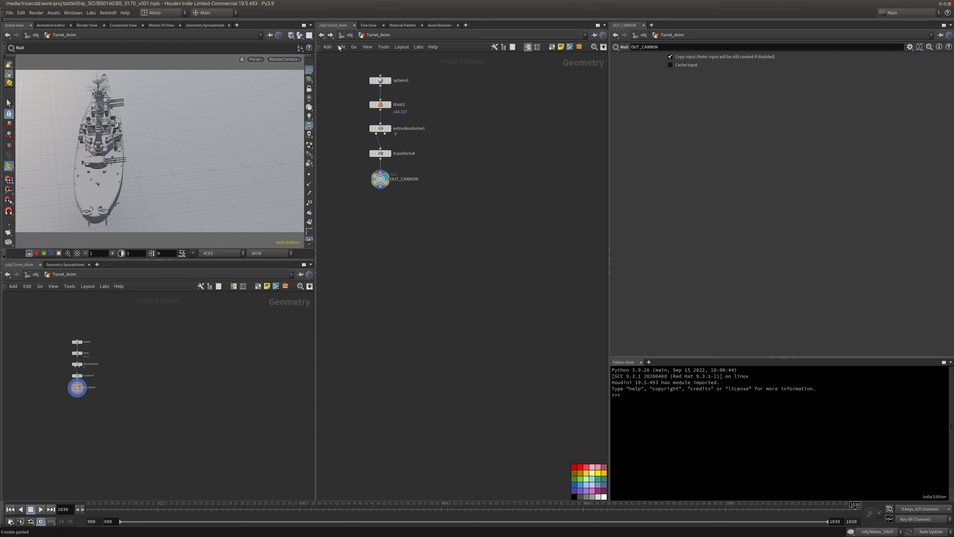
Go up to the object level, re-enter Turret_Anim and paste the copied barrel network from object_merge1 to the two carve nodes.
{"action": "left_click", "coordinate": [346, 36]}
{"action": "left_click", "coordinate": [489, 148]}
{"action": "left_click", "coordinate": [349, 36]}
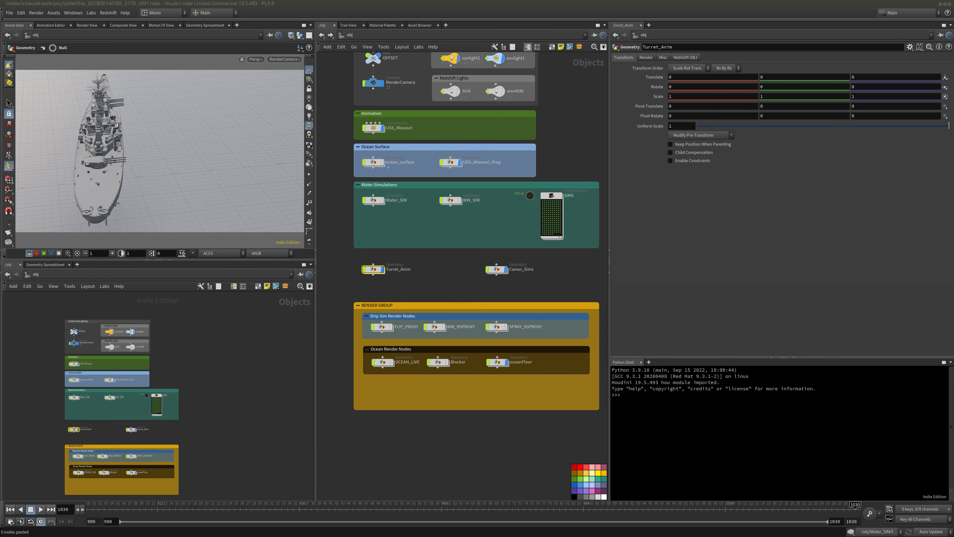
{"action": "double_click", "coordinate": [374, 271]}
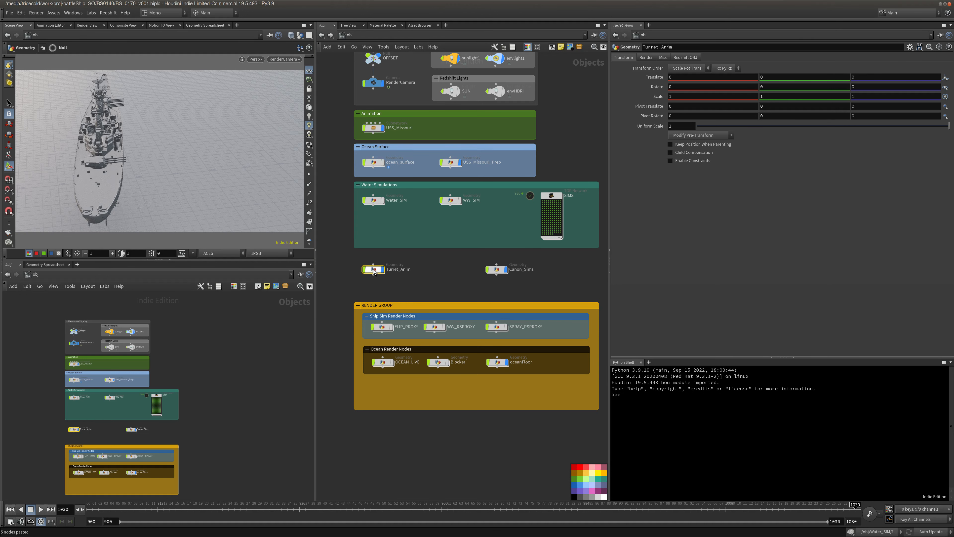
{"action": "middle_click_drag", "start_coordinate": [480, 191], "coordinate": [441, 236]}
{"action": "key", "text": "ctrl+v"}
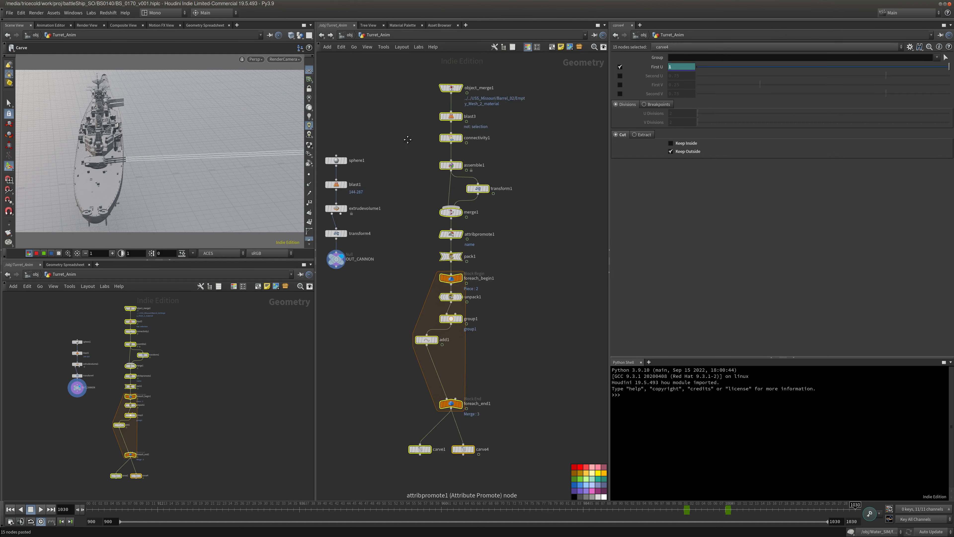
Display object_merge1, frame its geometry in the viewport and examine the merged gun barrels.
{"action": "left_click", "coordinate": [438, 169]}
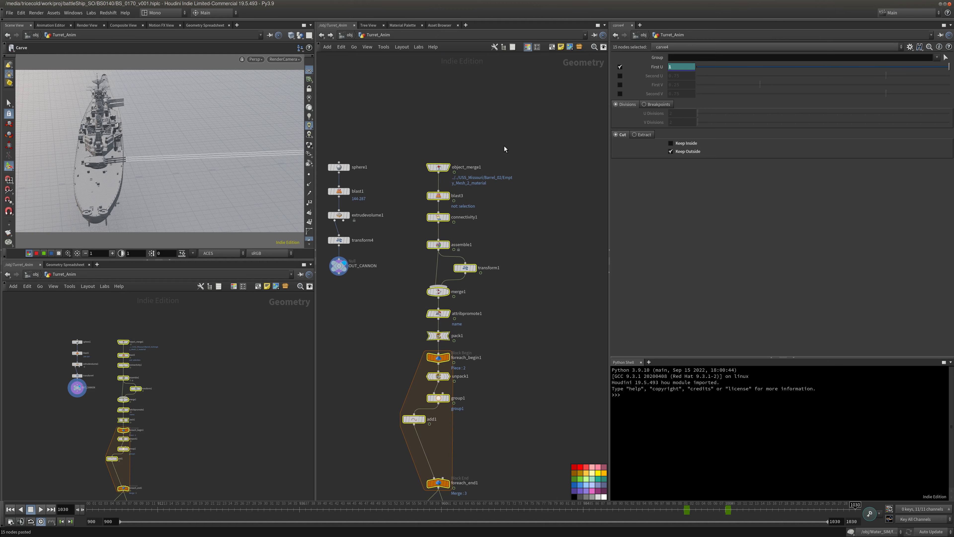
{"action": "left_click", "coordinate": [438, 169]}
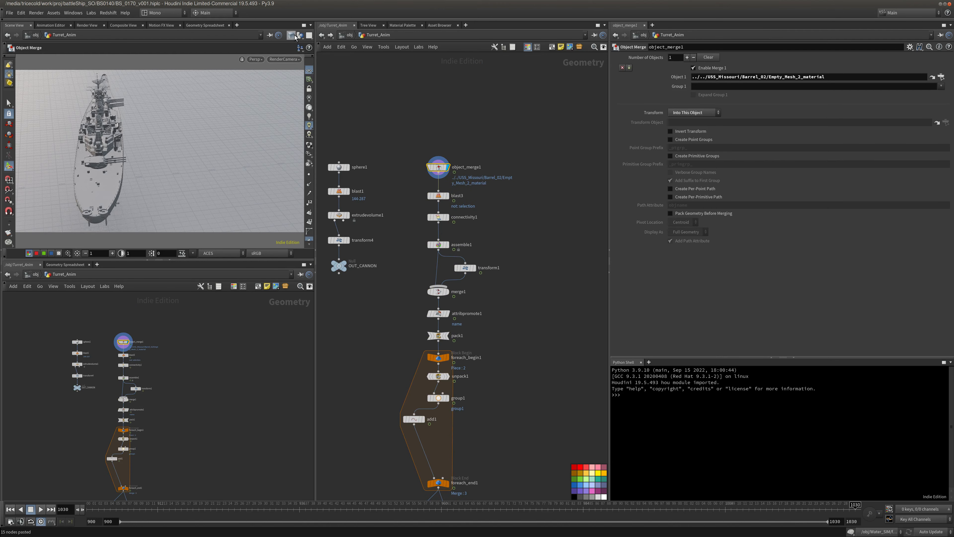
{"action": "key", "text": "space+g"}
{"action": "left_click_drag", "start_coordinate": [182, 164], "coordinate": [349, 144], "text": "alt"}
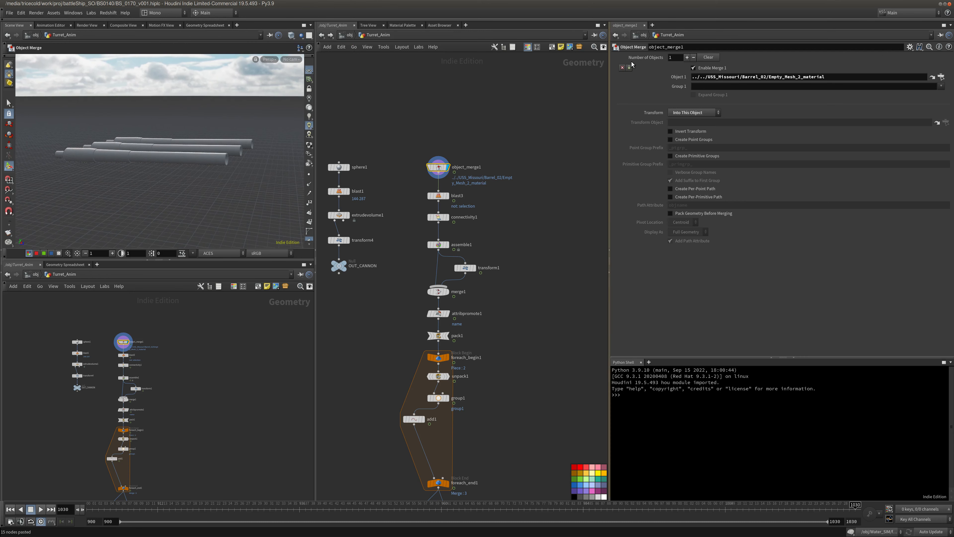
{"action": "left_click_drag", "start_coordinate": [198, 130], "coordinate": [211, 167], "text": "alt"}
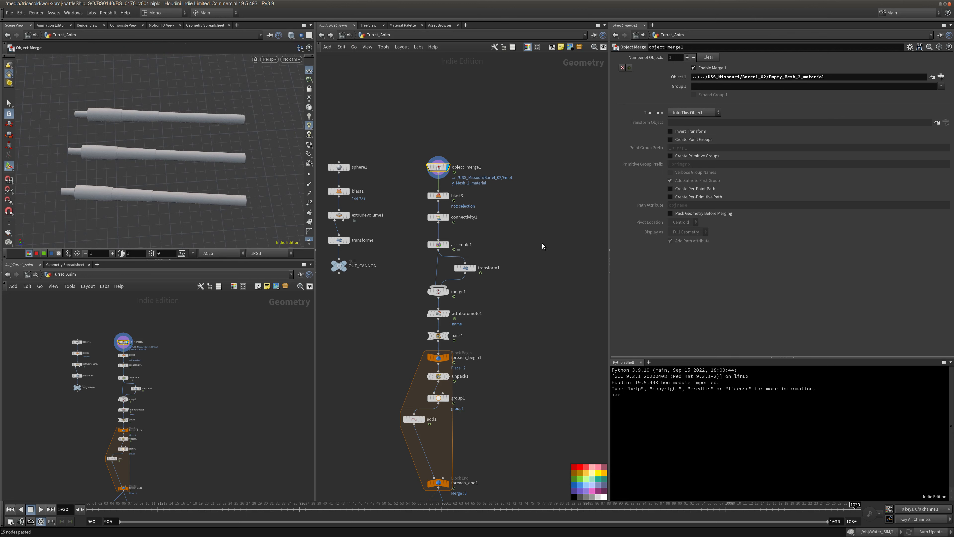
Display the blast3 node in wireframe and examine the isolated muzzle rings up close.
{"action": "middle_click_drag", "start_coordinate": [542, 244], "coordinate": [545, 222]}
{"action": "left_click", "coordinate": [453, 177]}
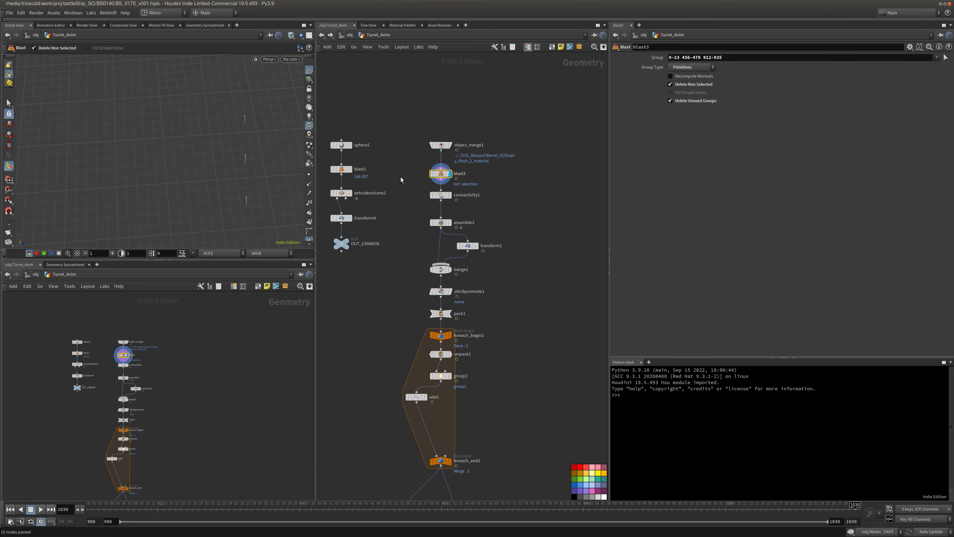
{"action": "left_click_drag", "start_coordinate": [202, 170], "coordinate": [185, 135], "text": "alt"}
{"action": "right_click_drag", "start_coordinate": [225, 158], "coordinate": [273, 155], "text": "alt"}
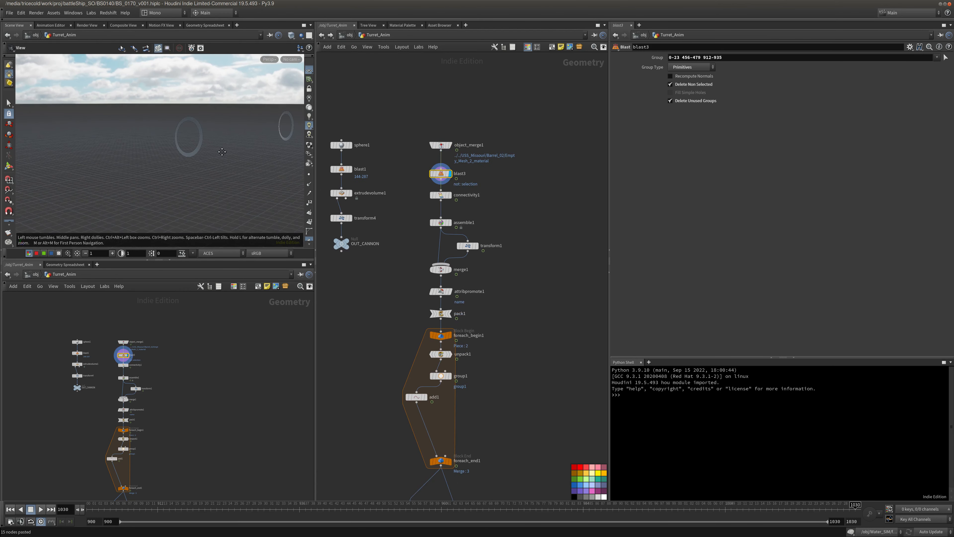
{"action": "middle_click_drag", "start_coordinate": [222, 153], "coordinate": [190, 161], "text": "alt"}
{"action": "key", "text": "shift+w"}
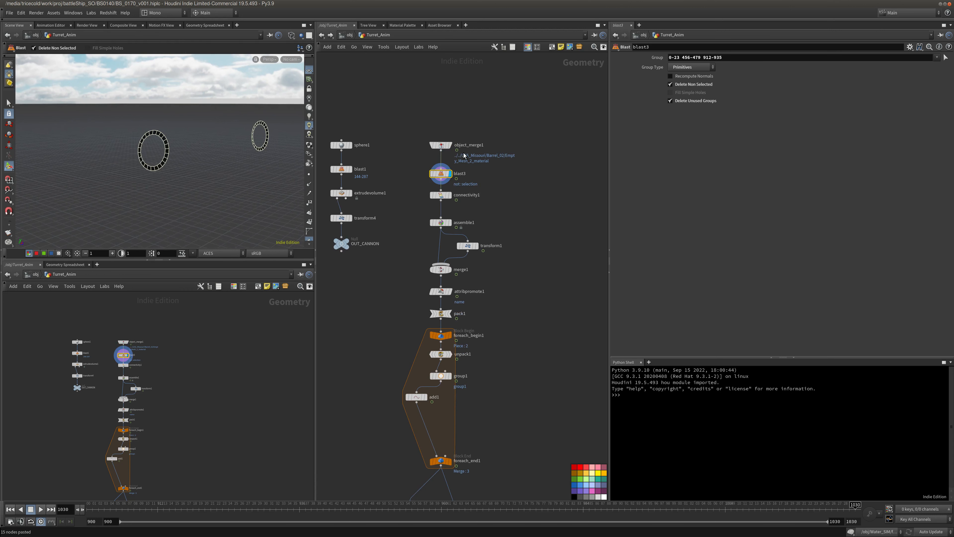
Display object_merge1 again and select the loop of faces around the nearest barrel's muzzle.
{"action": "left_click", "coordinate": [450, 145]}
{"action": "left_click", "coordinate": [435, 147]}
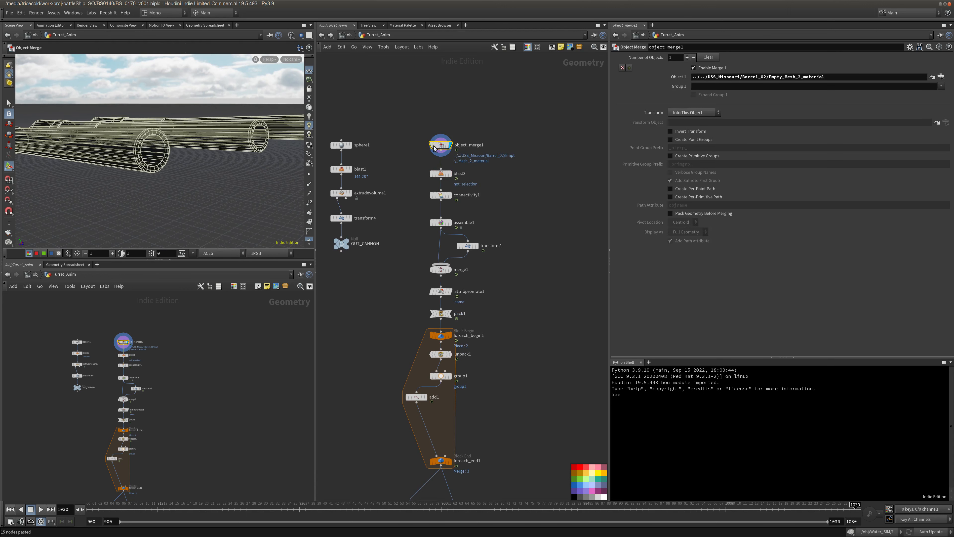
{"action": "left_click_drag", "start_coordinate": [106, 138], "coordinate": [124, 149], "text": "alt"}
{"action": "left_click", "coordinate": [9, 103]}
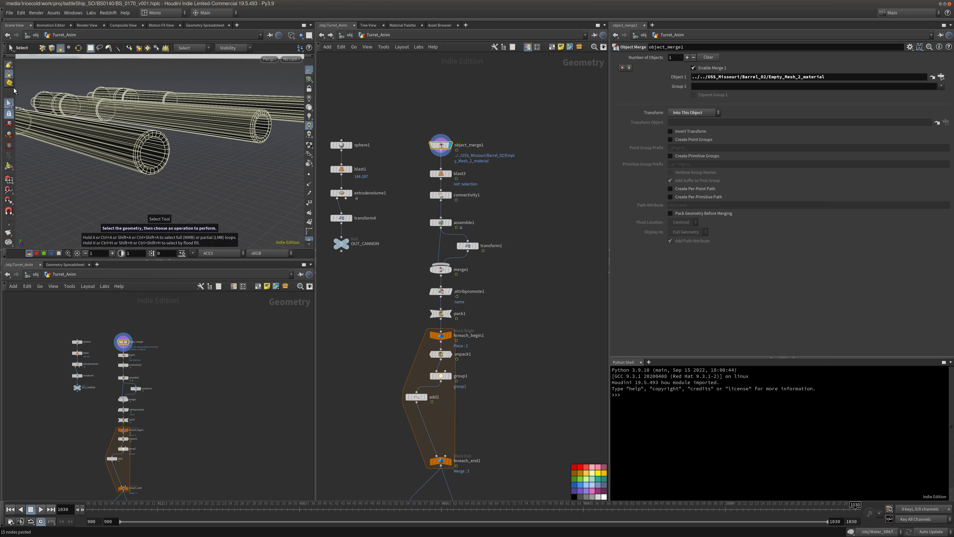
{"action": "left_click", "coordinate": [140, 152]}
{"action": "key", "text": "ctrl+z"}
{"action": "left_click", "coordinate": [141, 148]}
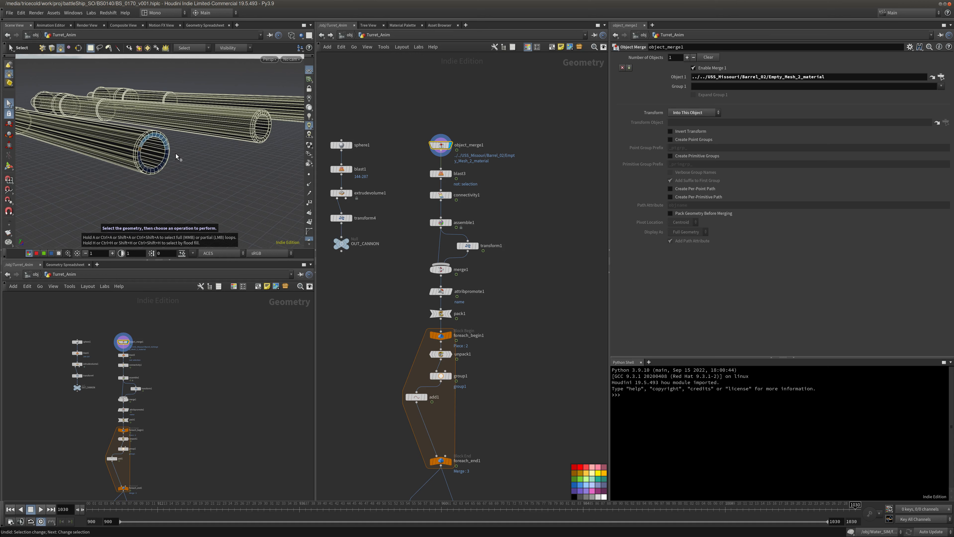
{"action": "left_click_drag", "start_coordinate": [205, 171], "coordinate": [156, 171], "text": "alt"}
{"action": "right_click_drag", "start_coordinate": [155, 171], "coordinate": [202, 158], "text": "alt"}
{"action": "left_click_drag", "start_coordinate": [201, 158], "coordinate": [184, 161], "text": "alt"}
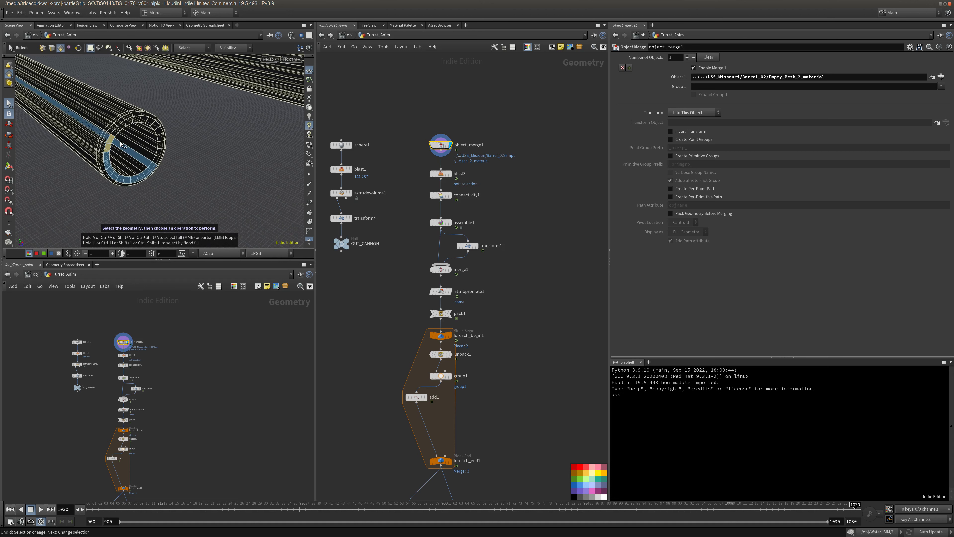
{"action": "middle_click", "coordinate": [116, 136], "text": "shift"}
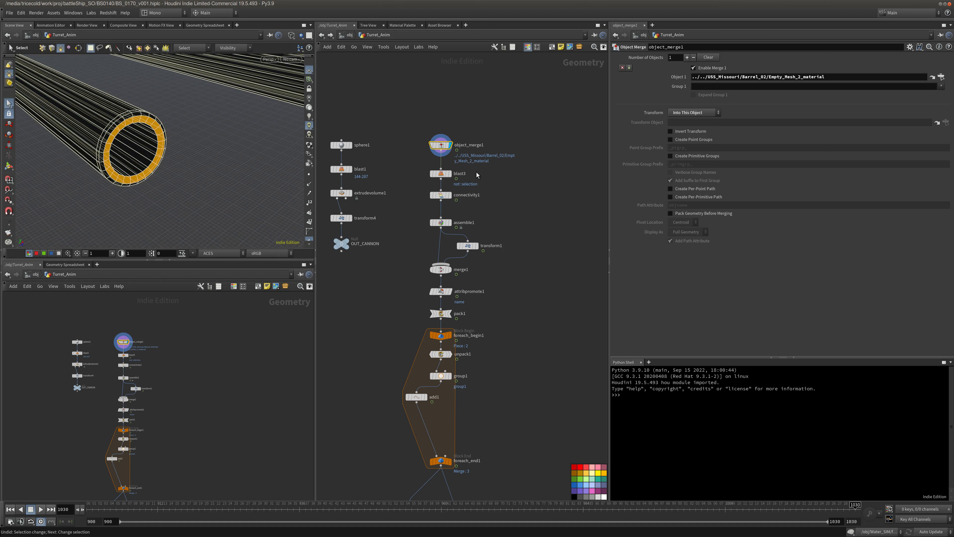
Switch the display back to blast3 and view the muzzle rings of all the barrels together.
{"action": "left_click", "coordinate": [432, 174]}
{"action": "right_click_drag", "start_coordinate": [151, 159], "coordinate": [47, 167], "text": "alt"}
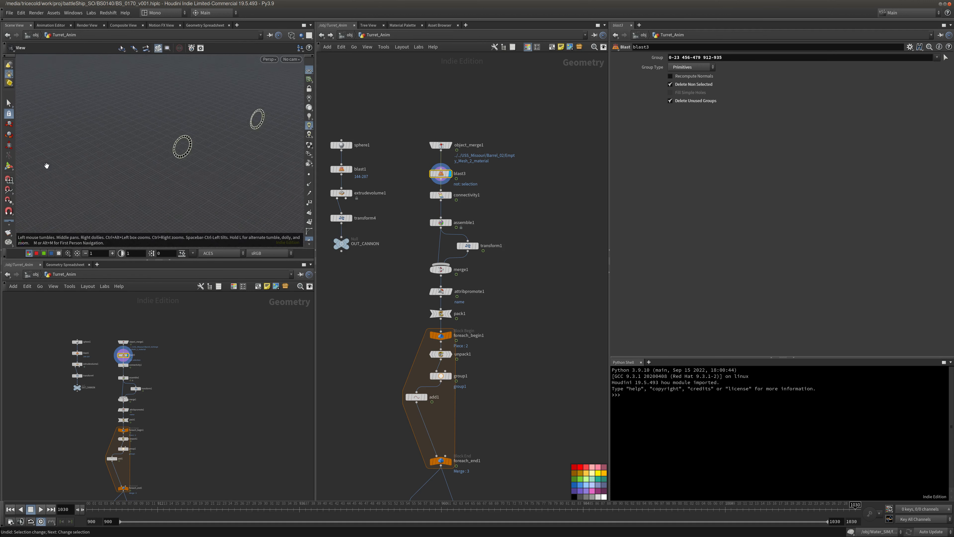
{"action": "left_click_drag", "start_coordinate": [47, 166], "coordinate": [147, 153], "text": "alt"}
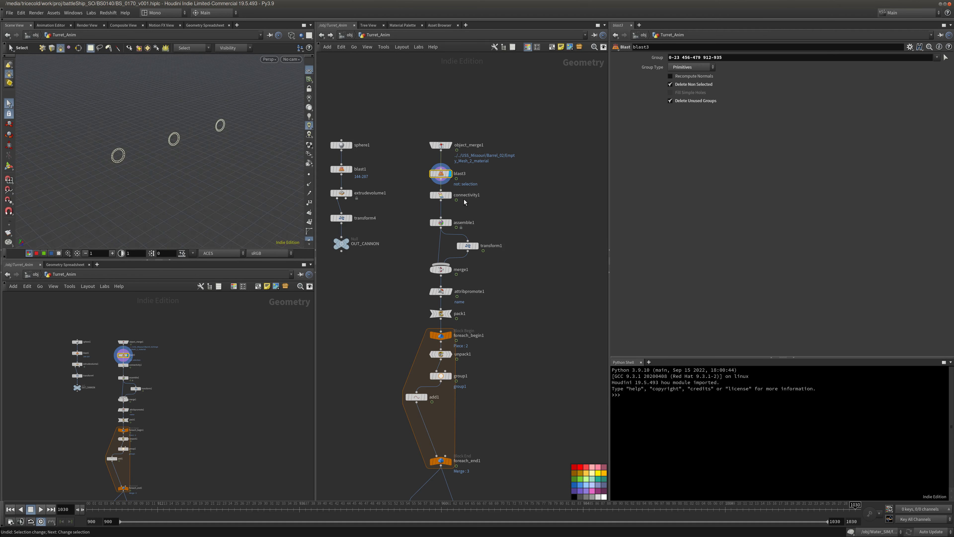
Display connectivity1 and sort its points by the class attribute in the geometry spreadsheet.
{"action": "left_click", "coordinate": [443, 195]}
{"action": "mouse_move", "coordinate": [201, 165]}
{"action": "left_mouse_down", "text": "alt"}
{"action": "mouse_move", "coordinate": [191, 172]}
{"action": "mouse_move", "coordinate": [203, 161]}
{"action": "left_mouse_up", "text": "alt"}
{"action": "left_click", "coordinate": [68, 265]}
{"action": "left_click", "coordinate": [144, 295]}
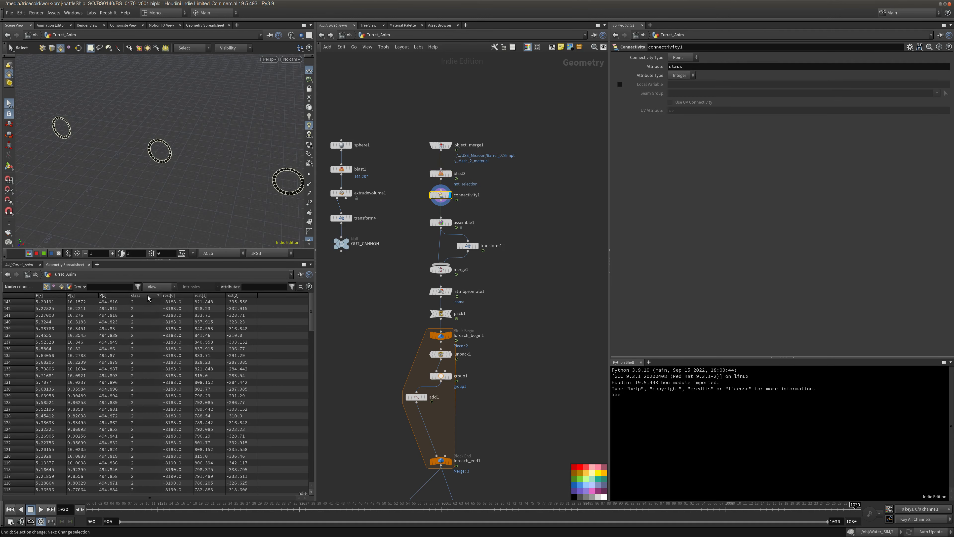
Display assemble1 and transform1 in turn to examine the packed rings and their moved copies.
{"action": "middle_click_drag", "start_coordinate": [476, 254], "coordinate": [497, 201]}
{"action": "key", "text": "Down"}
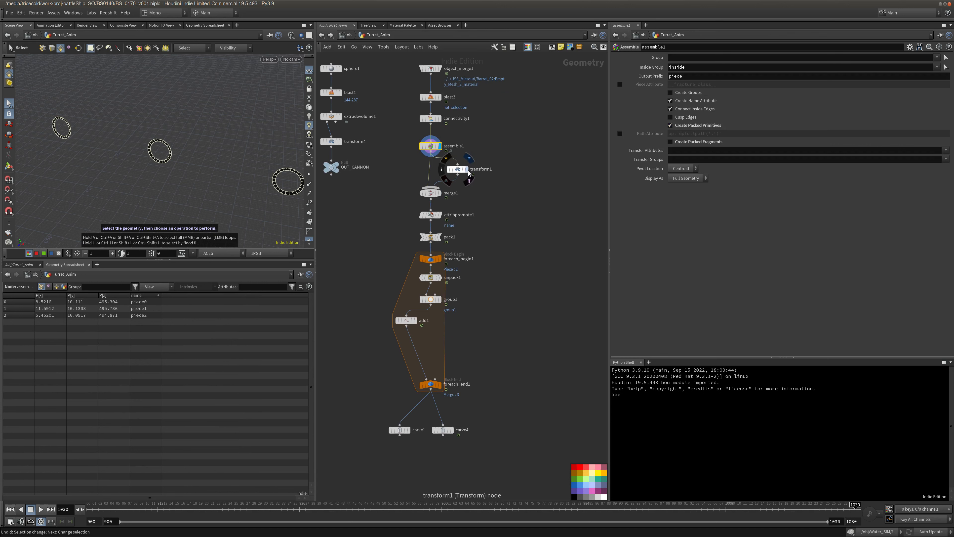
{"action": "left_click", "coordinate": [459, 169]}
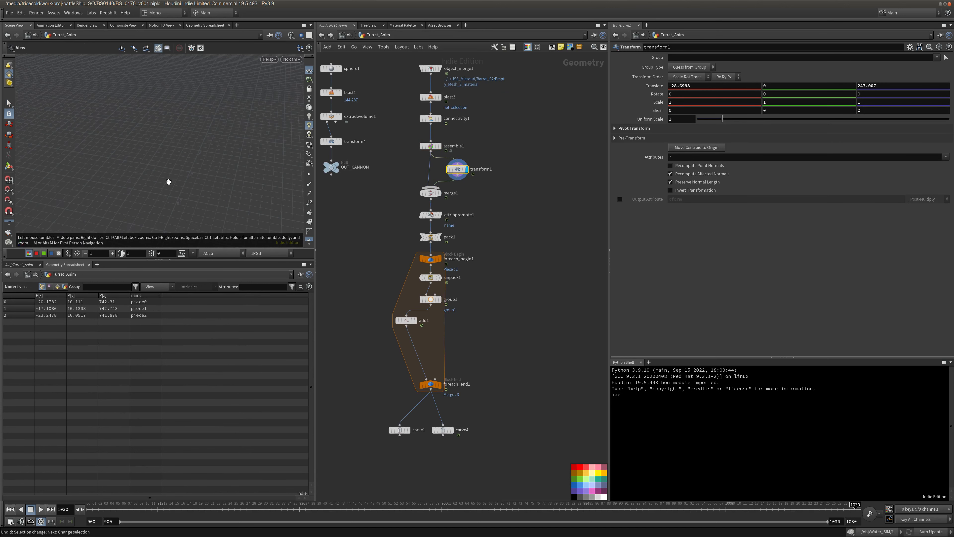
{"action": "right_click_drag", "start_coordinate": [96, 190], "coordinate": [143, 182]}
{"action": "middle_click_drag", "start_coordinate": [149, 191], "coordinate": [213, 207]}
Display merge1 and examine the original and offset rings together with their piece names.
{"action": "left_click", "coordinate": [431, 193]}
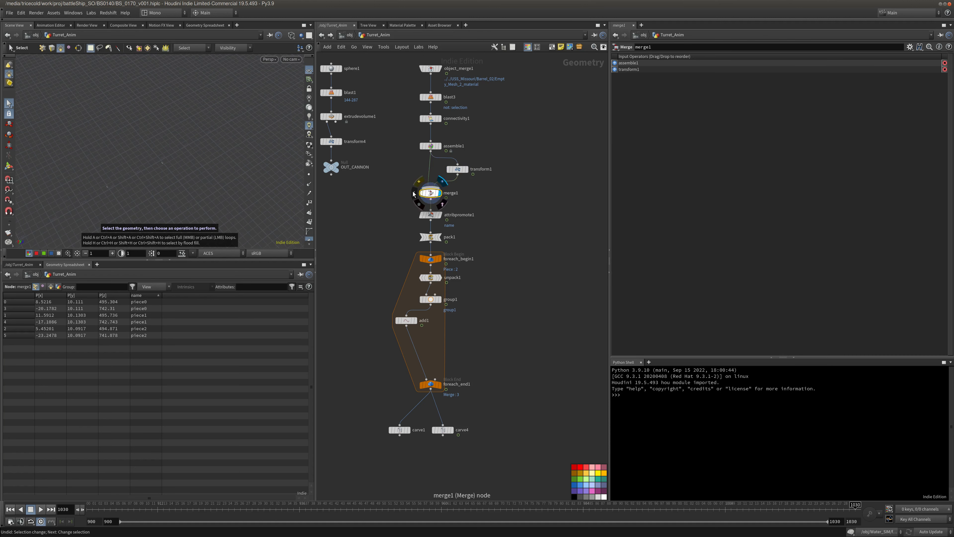
{"action": "left_click_drag", "start_coordinate": [150, 160], "coordinate": [150, 154], "text": "alt"}
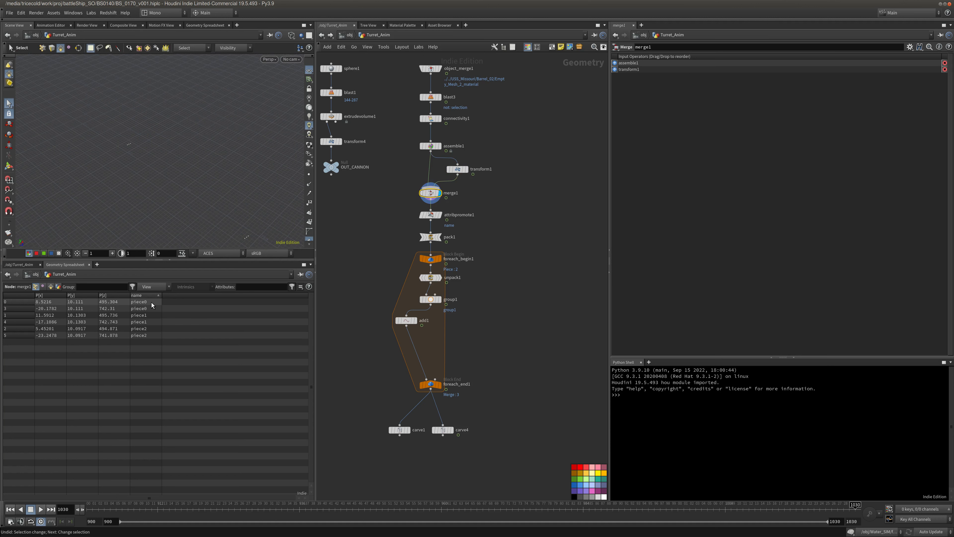
{"action": "left_click_drag", "start_coordinate": [125, 151], "coordinate": [157, 167], "text": "alt"}
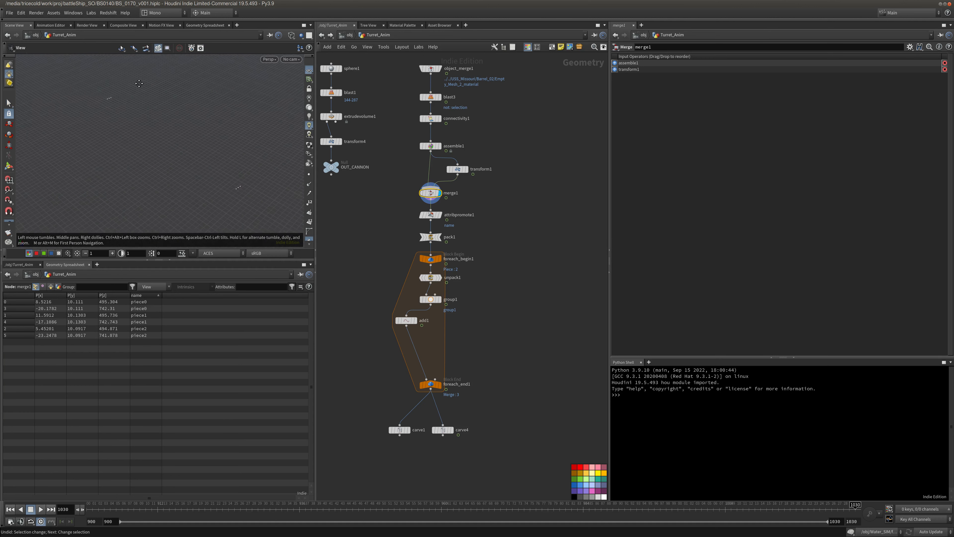
{"action": "left_click_drag", "start_coordinate": [139, 83], "coordinate": [104, 103], "text": "alt"}
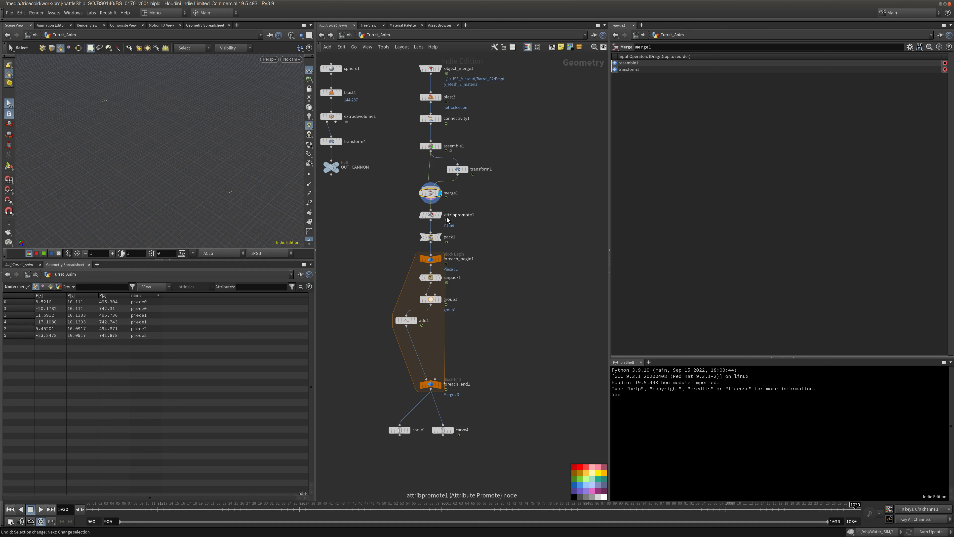
Display attribpromote1 and pack1 in turn and examine the name attribute on their primitives.
{"action": "left_click", "coordinate": [432, 218]}
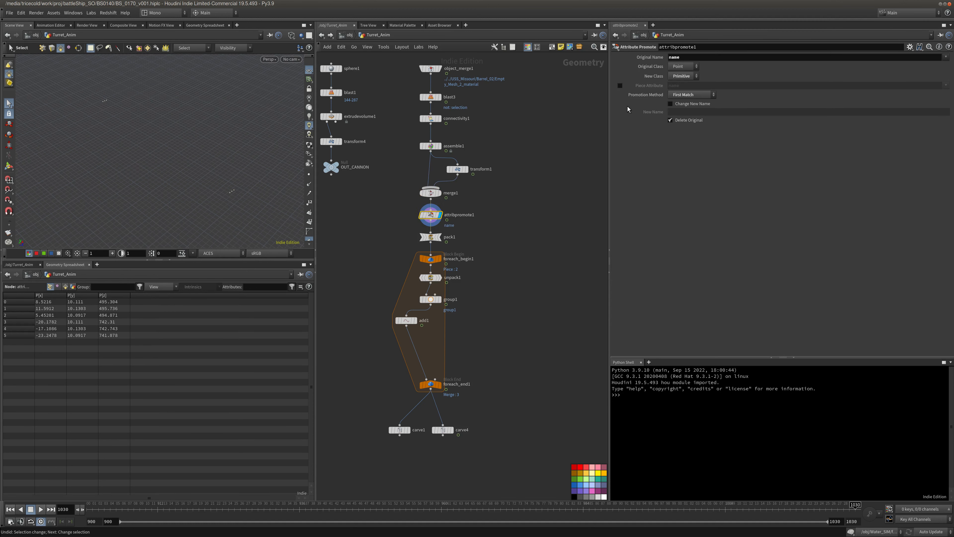
{"action": "left_click", "coordinate": [66, 287]}
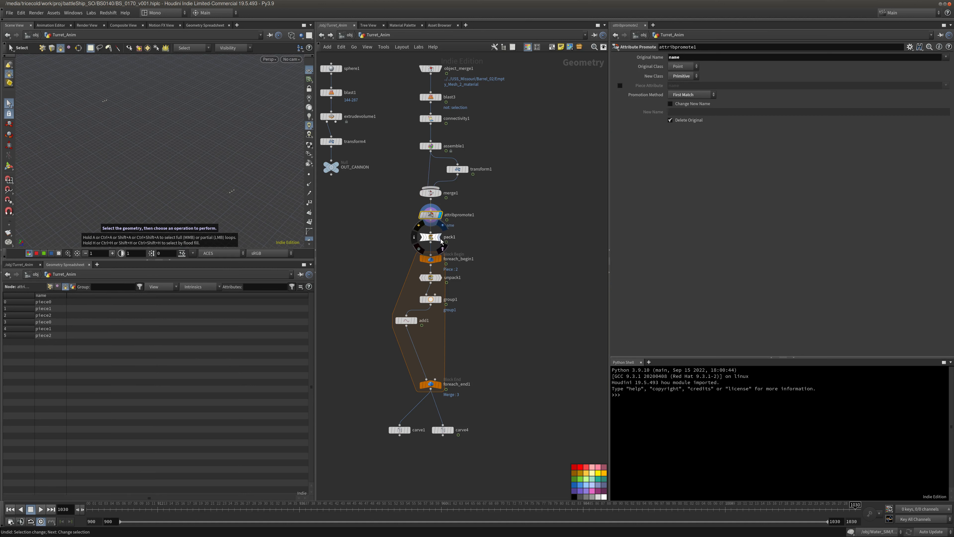
{"action": "left_click", "coordinate": [431, 237]}
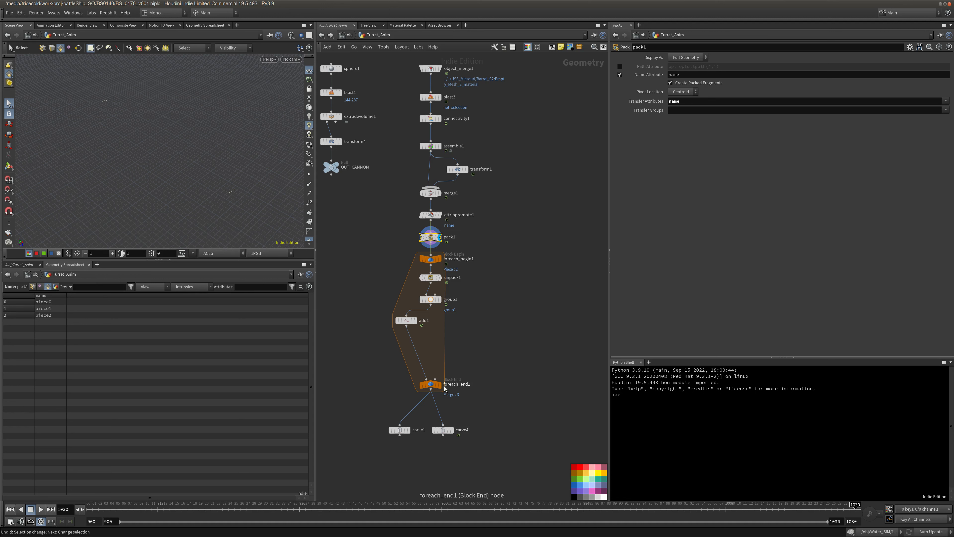
Display foreach_end1 and foreach_begin1 in turn to compare the complete set of lines with a single looped piece.
{"action": "left_click", "coordinate": [436, 385]}
{"action": "left_click", "coordinate": [435, 388]}
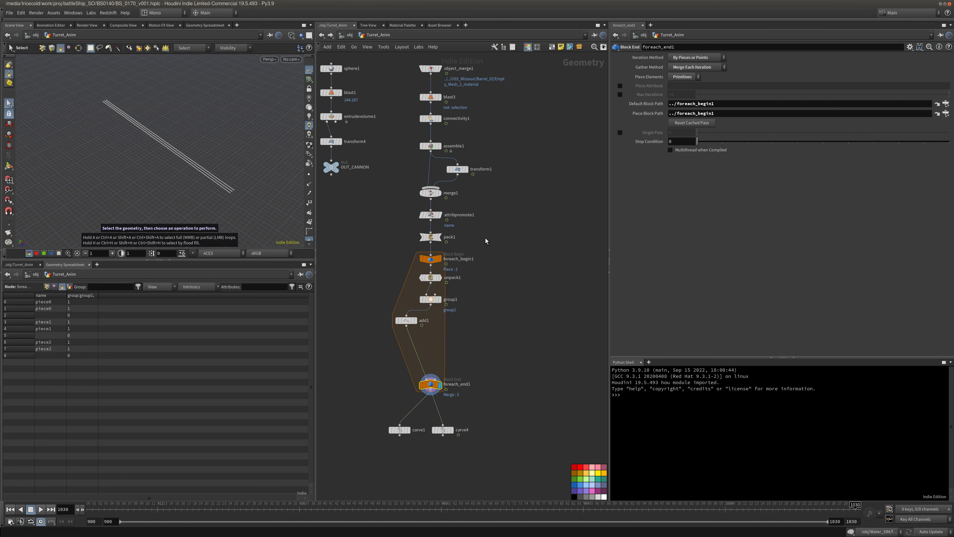
{"action": "left_click", "coordinate": [442, 263]}
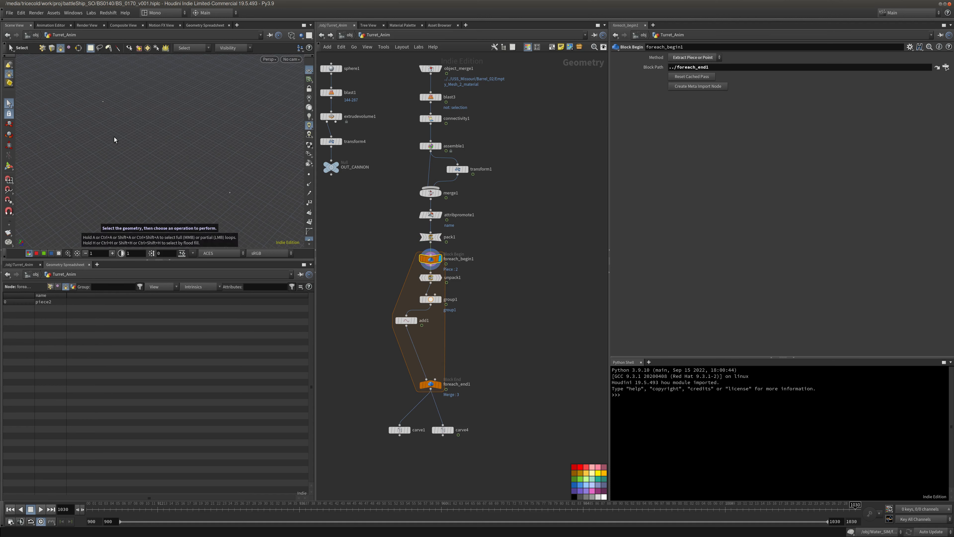
{"action": "key", "text": "Escape"}
{"action": "left_click_drag", "start_coordinate": [141, 138], "coordinate": [117, 144]}
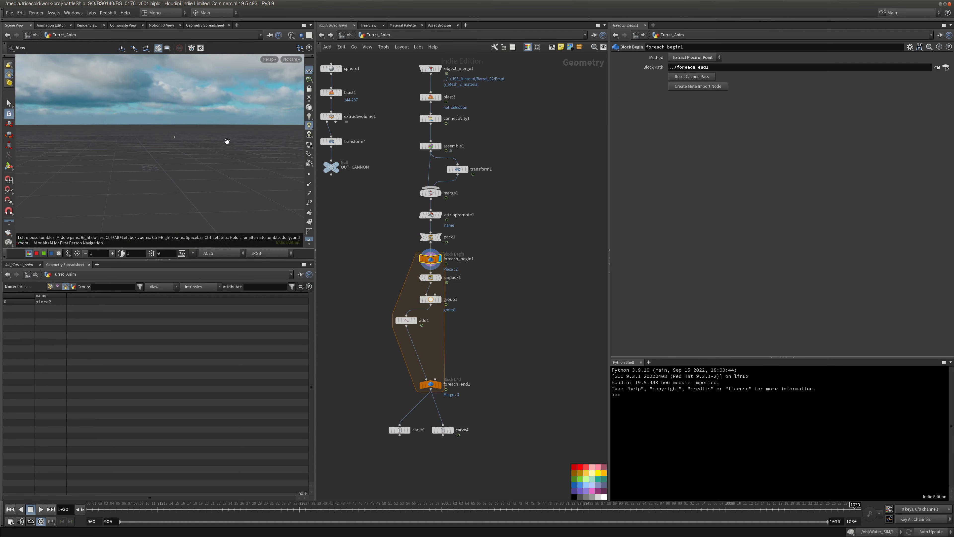
{"action": "key", "text": "s"}
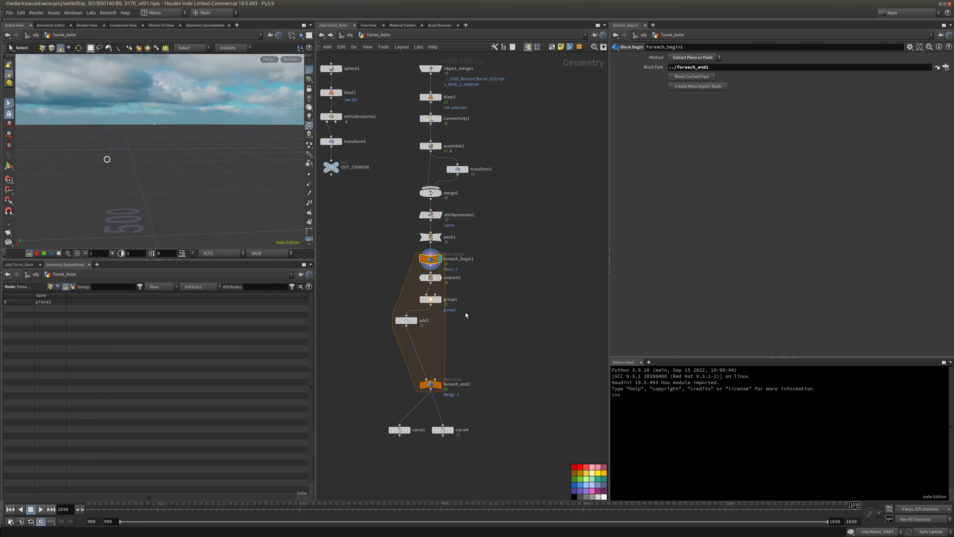
Paste a copy of the add1 node outside the loop, connect it to pack1's output and display it.
{"action": "left_click", "coordinate": [409, 322]}
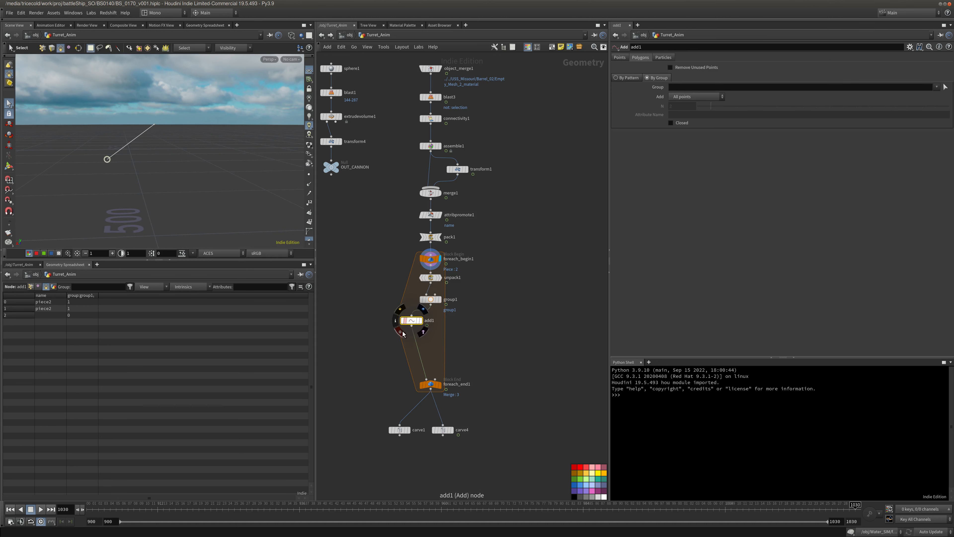
{"action": "key", "text": "ctrl+v"}
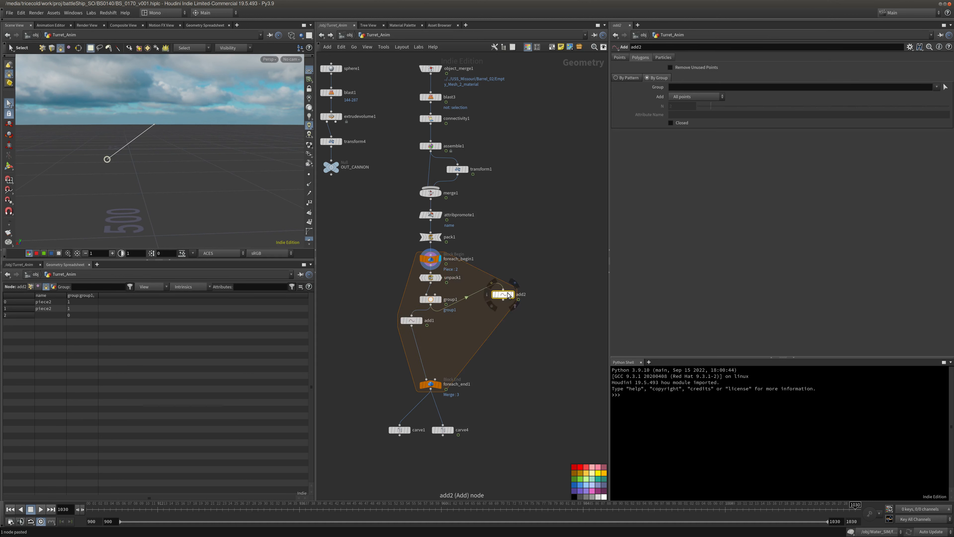
{"action": "left_click", "coordinate": [430, 242]}
{"action": "left_click", "coordinate": [503, 289]}
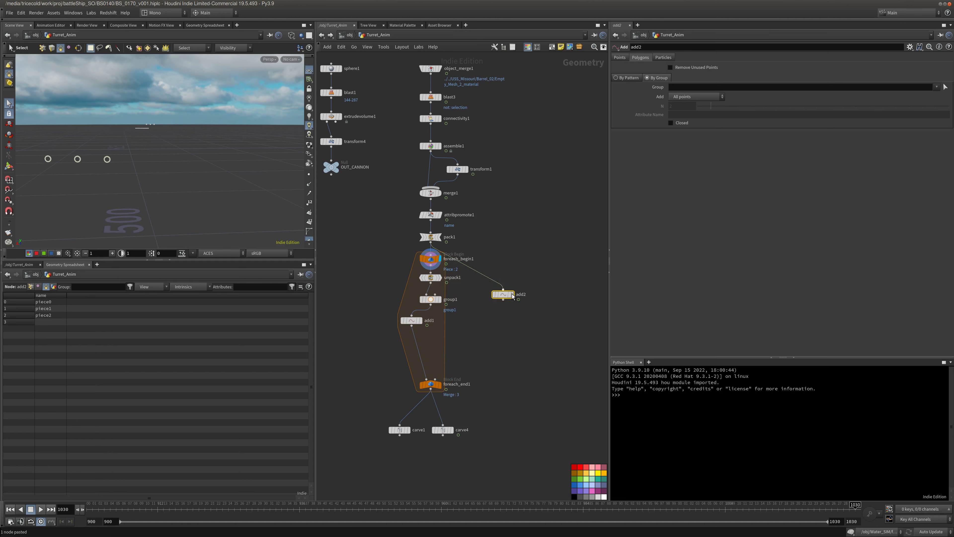
{"action": "left_click", "coordinate": [514, 295]}
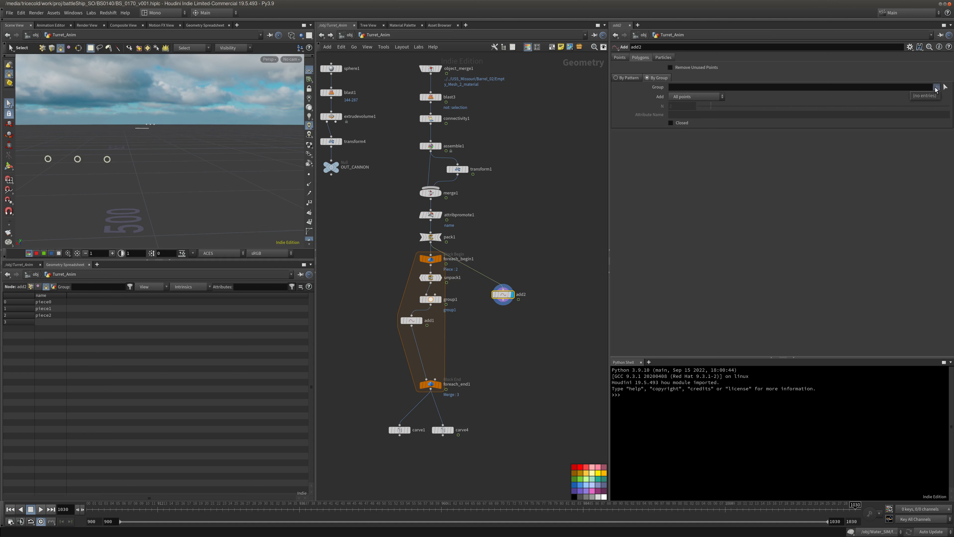
Set add2 to build its polygons By Attribute, using name as the attribute name.
{"action": "left_click", "coordinate": [713, 97]}
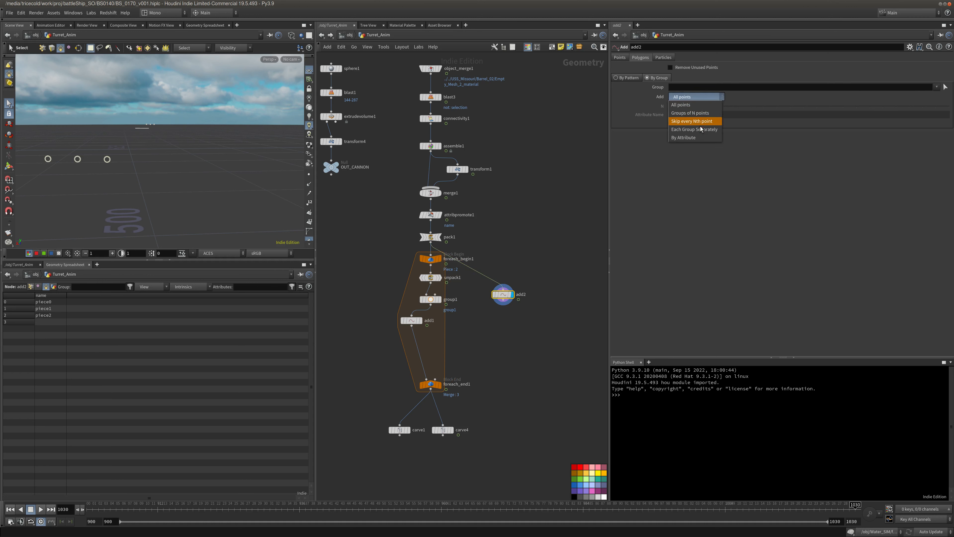
{"action": "left_click", "coordinate": [697, 137]}
{"action": "left_click", "coordinate": [692, 115]}
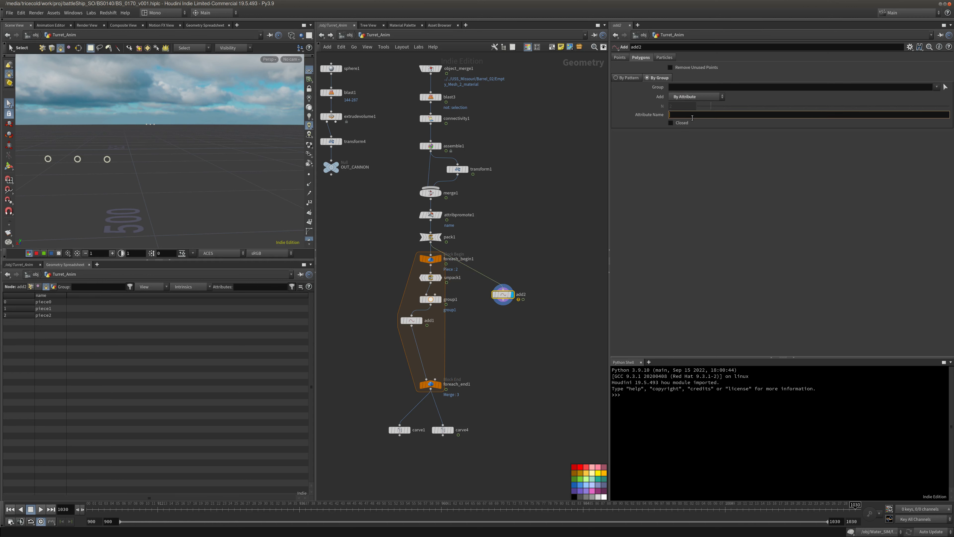
{"action": "type", "text": "name"}
{"action": "middle_click_drag", "start_coordinate": [518, 215], "coordinate": [519, 208]}
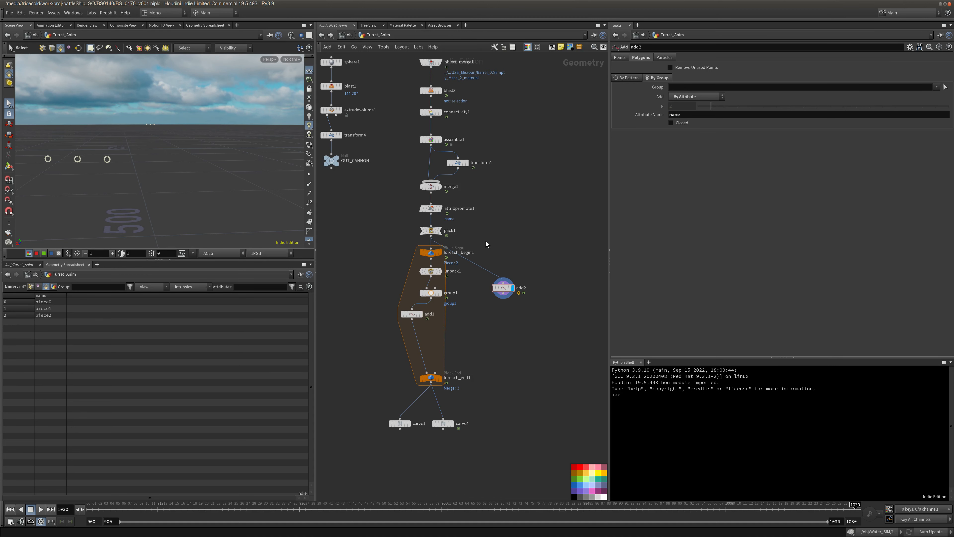
Insert an Attribute Promote node between pack1 and add2 and place it directly above add2.
{"action": "key", "text": "Tab"}
{"action": "type", "text": "attrpr"}
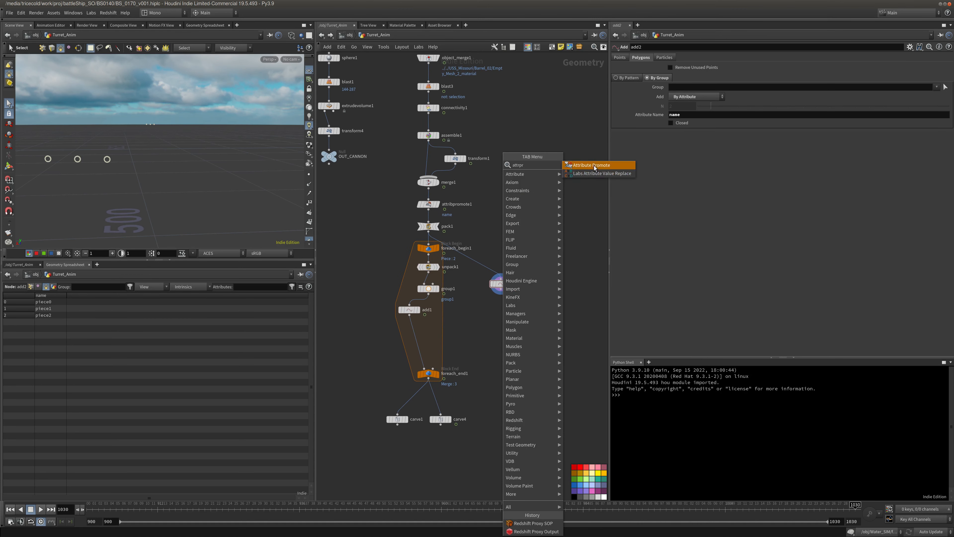
{"action": "left_click", "coordinate": [596, 165]}
{"action": "left_click", "coordinate": [476, 263]}
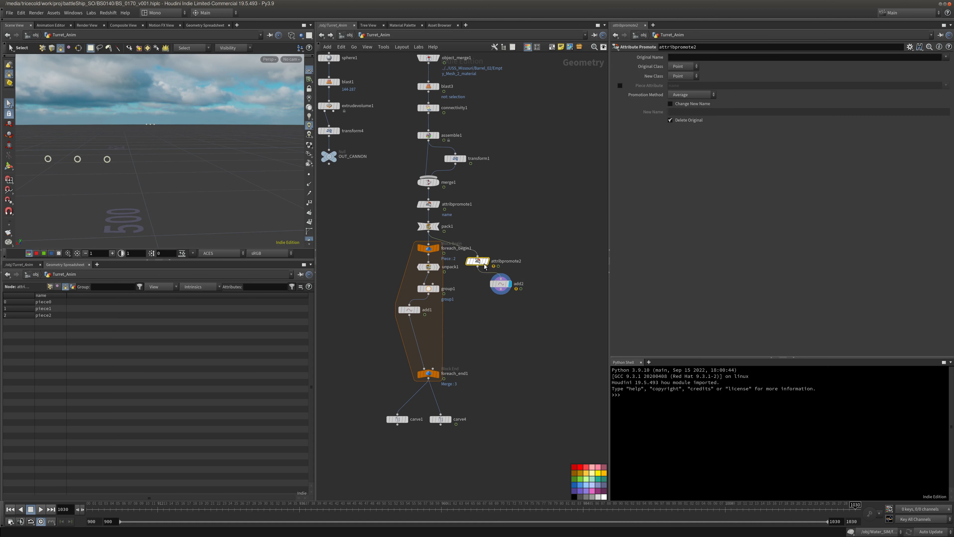
{"action": "left_click_drag", "start_coordinate": [477, 263], "coordinate": [502, 256]}
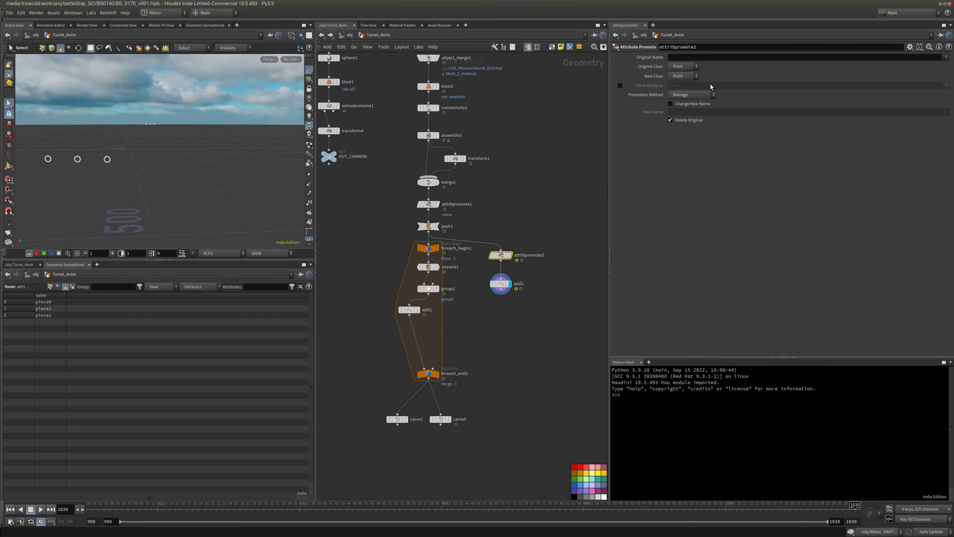
Set attribpromote2 to promote the name attribute from Primitive to Point class.
{"action": "left_click", "coordinate": [683, 66]}
{"action": "left_click", "coordinate": [680, 82]}
{"action": "left_click", "coordinate": [683, 76]}
{"action": "left_click", "coordinate": [678, 84]}
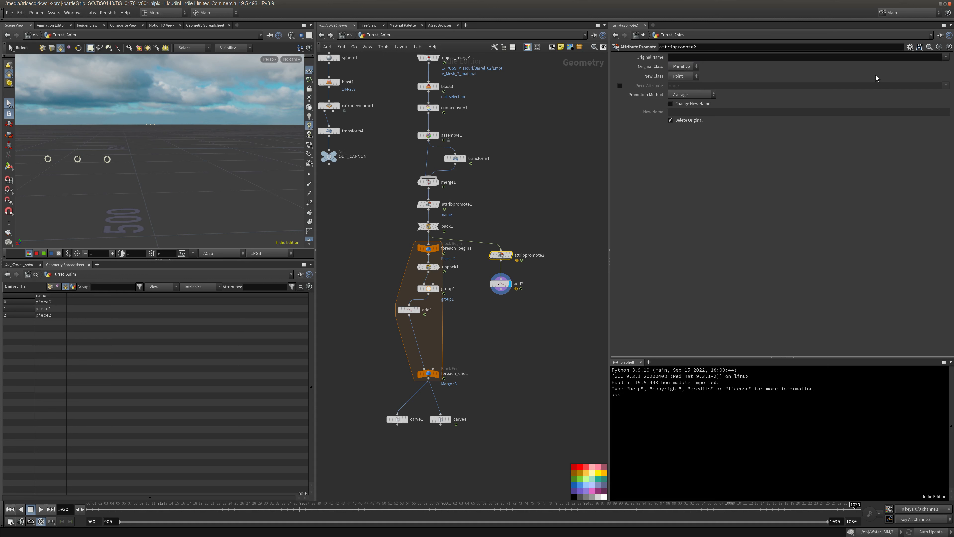
{"action": "left_click", "coordinate": [946, 57]}
{"action": "left_click", "coordinate": [939, 67]}
Check add2's geometry and point attributes, and delete the attribpromote2 and add2 nodes.
{"action": "left_click", "coordinate": [502, 285]}
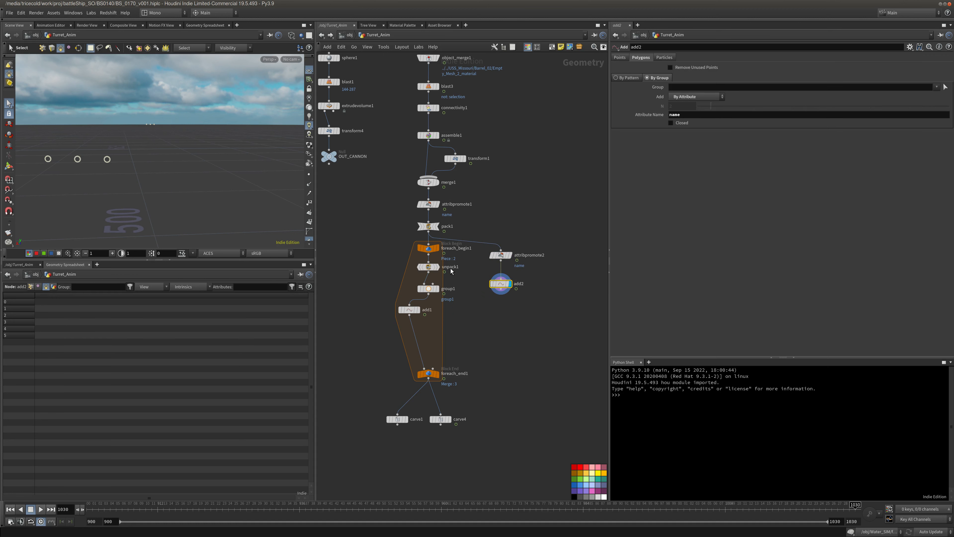
{"action": "mouse_move", "coordinate": [158, 151]}
{"action": "left_mouse_down", "text": "alt"}
{"action": "mouse_move", "coordinate": [122, 175]}
{"action": "mouse_move", "coordinate": [151, 165]}
{"action": "left_mouse_up", "text": "alt"}
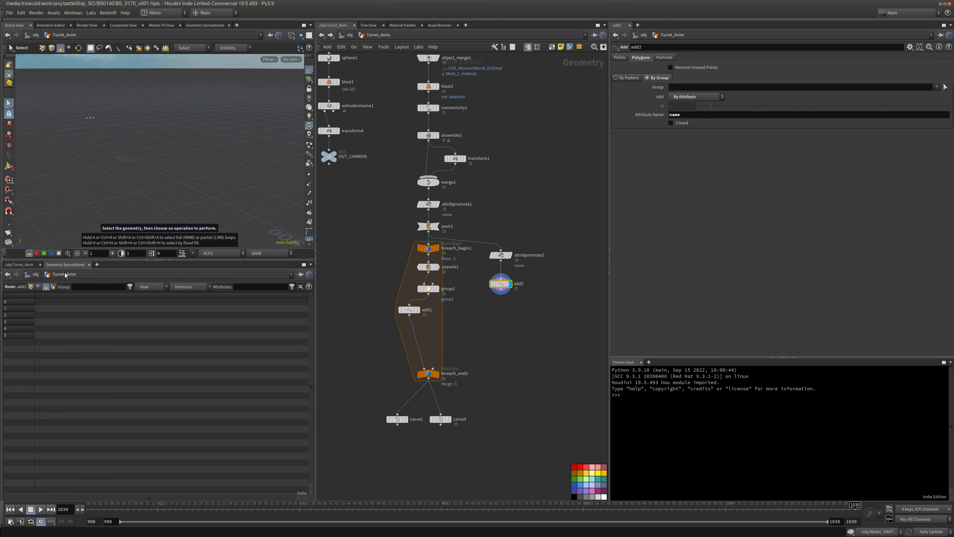
{"action": "left_click", "coordinate": [31, 286]}
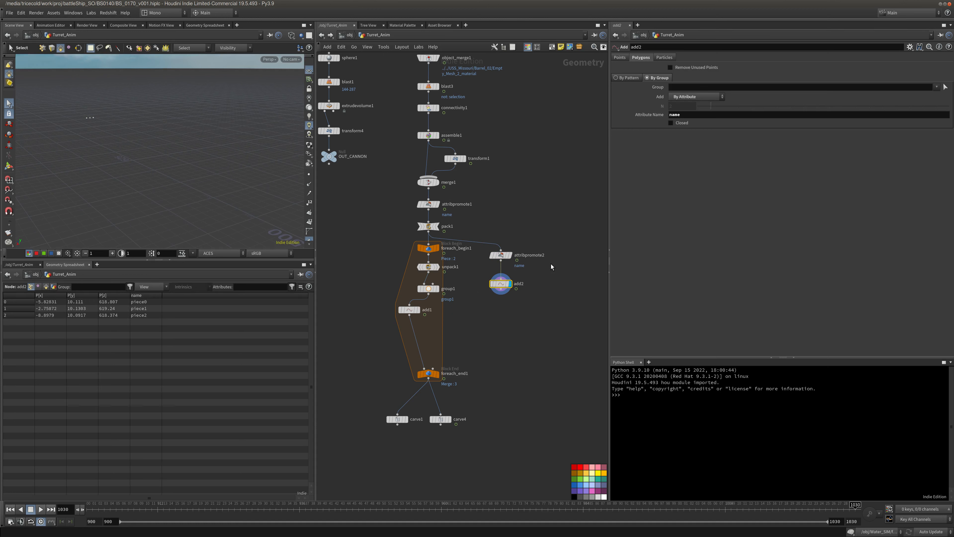
{"action": "left_click_drag", "start_coordinate": [551, 238], "coordinate": [486, 299]}
{"action": "key", "text": "Delete"}
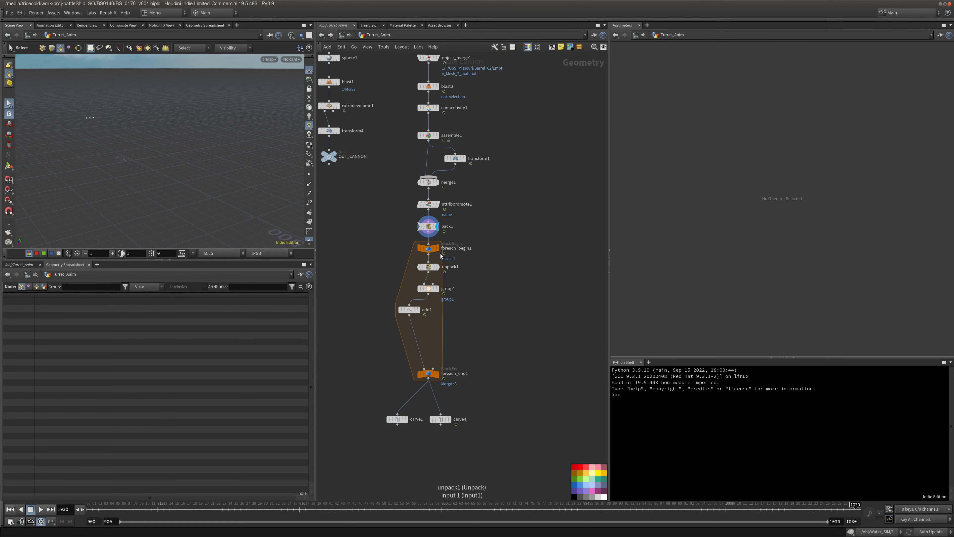
Display foreach_begin1, unpack1 and group1 in turn, and inspect group1's node information.
{"action": "left_click", "coordinate": [429, 248]}
{"action": "left_click_drag", "start_coordinate": [169, 205], "coordinate": [104, 150], "text": "alt"}
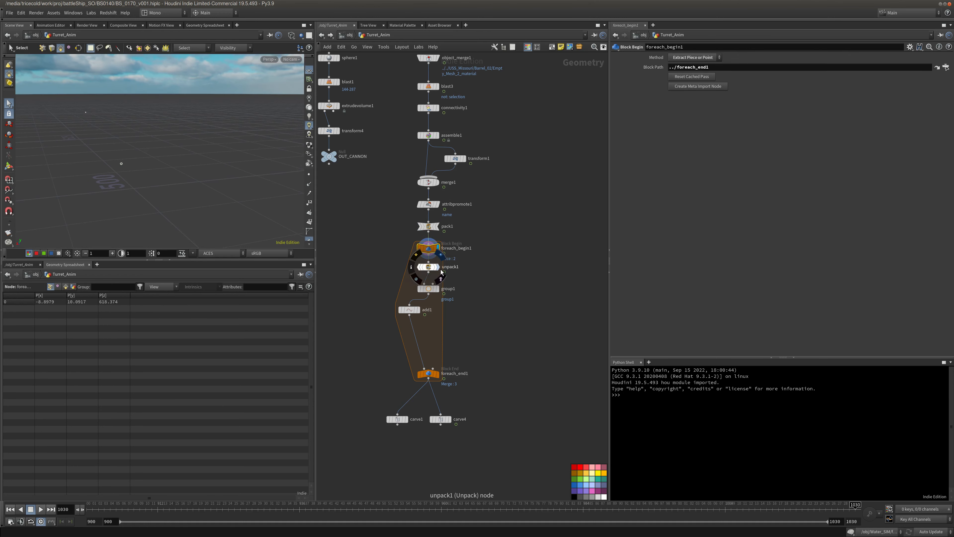
{"action": "left_click", "coordinate": [428, 267]}
{"action": "left_click", "coordinate": [433, 293]}
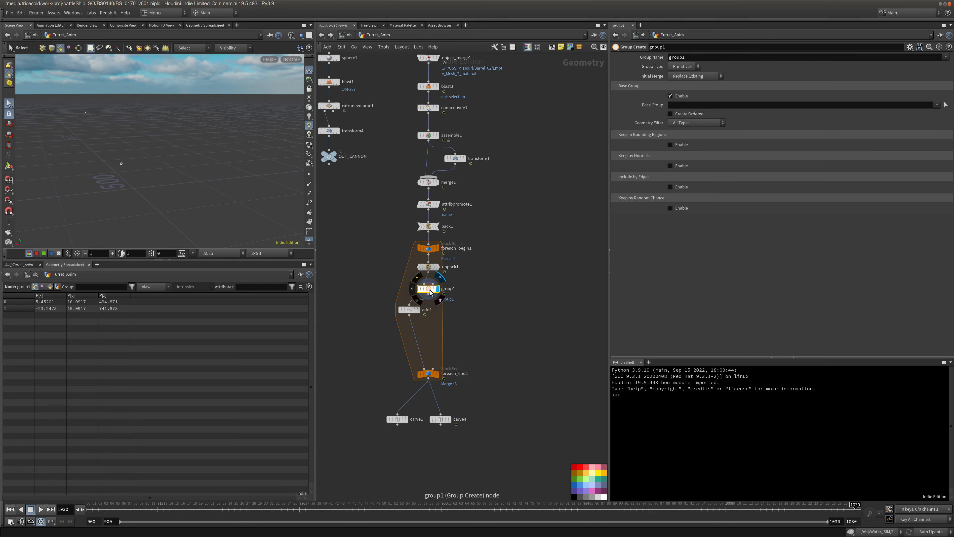
{"action": "middle_click", "coordinate": [427, 292]}
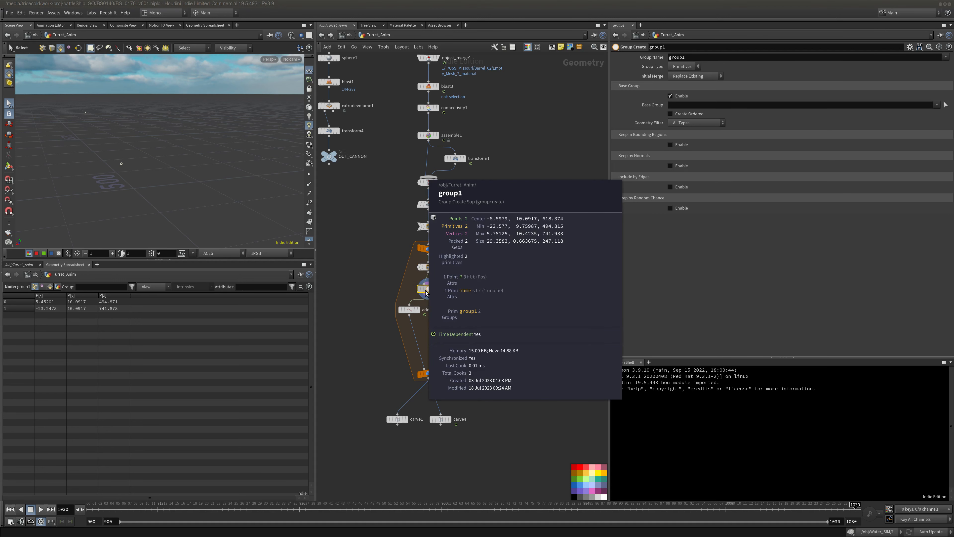
{"action": "middle_click", "coordinate": [425, 291]}
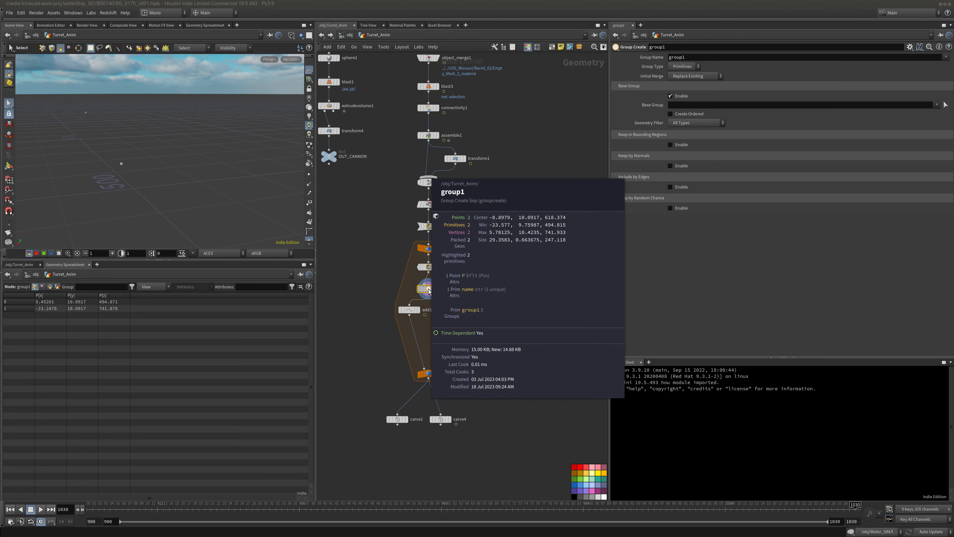
Display add1 and foreach_end1 to compare the single connecting line with the merged lines of all barrels.
{"action": "left_click", "coordinate": [416, 309]}
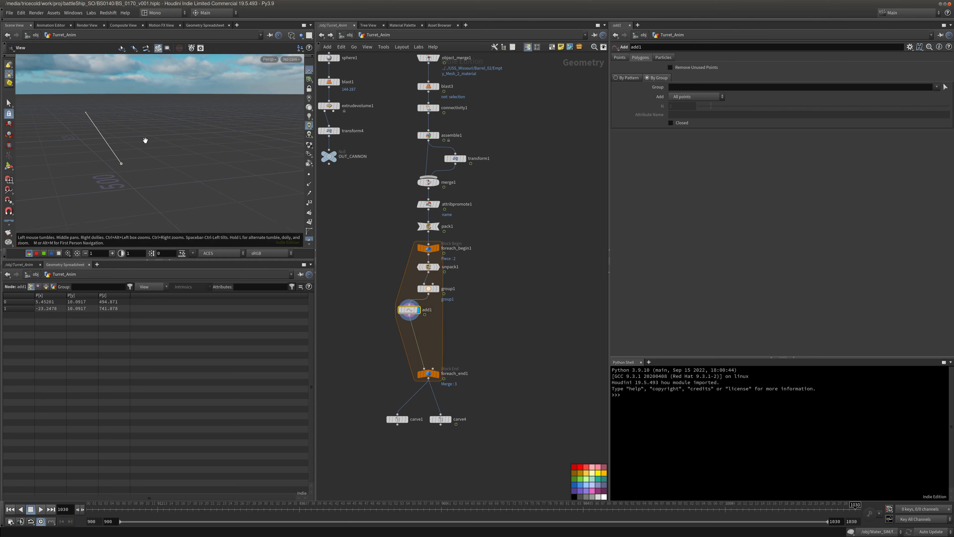
{"action": "mouse_move", "coordinate": [145, 141]}
{"action": "left_mouse_down", "text": "alt"}
{"action": "mouse_move", "coordinate": [154, 170]}
{"action": "mouse_move", "coordinate": [141, 142]}
{"action": "left_mouse_up", "text": "alt"}
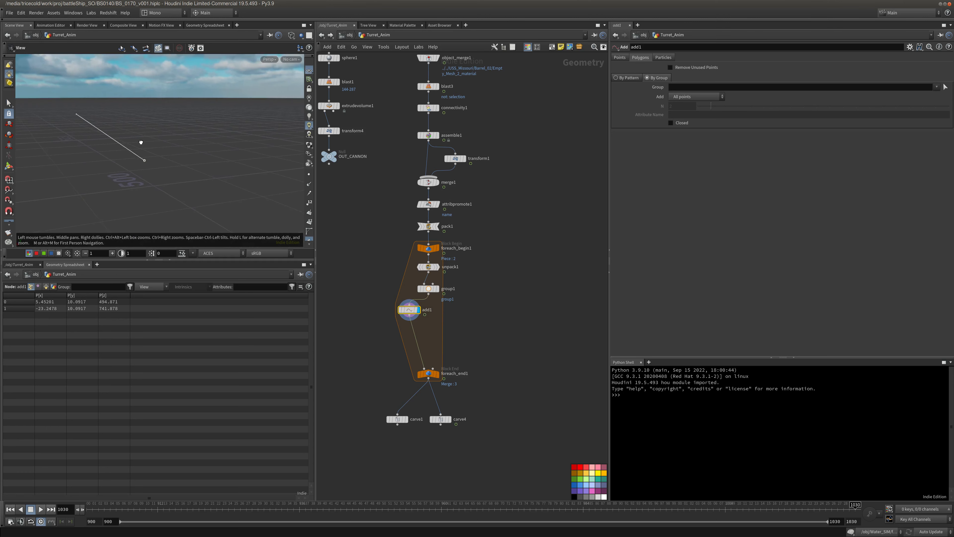
{"action": "left_click", "coordinate": [437, 374]}
{"action": "left_click", "coordinate": [426, 375]}
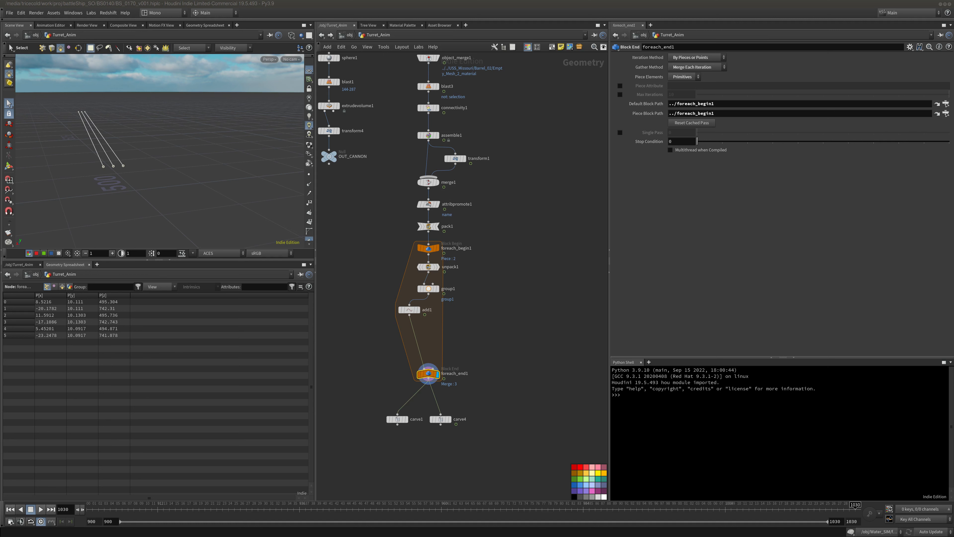
Paste the Copy to Points and bullet_01 group nodes into the network below carve1.
{"action": "middle_click_drag", "start_coordinate": [457, 393], "coordinate": [458, 260]}
{"action": "left_click", "coordinate": [368, 386]}
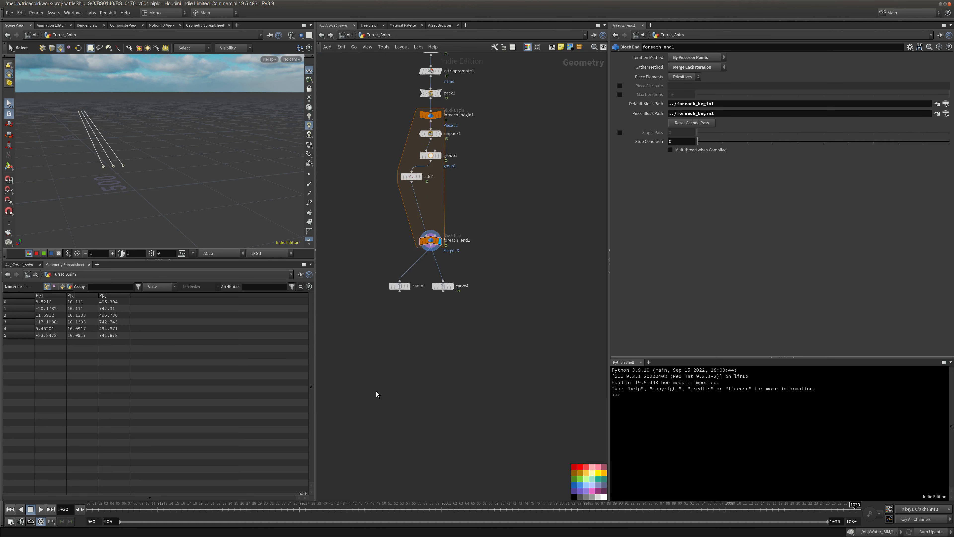
{"action": "key", "text": "ctrl+v"}
Display carve1 and scrub the timeline across its First U keyframes to frame 1000.
{"action": "left_click", "coordinate": [400, 288]}
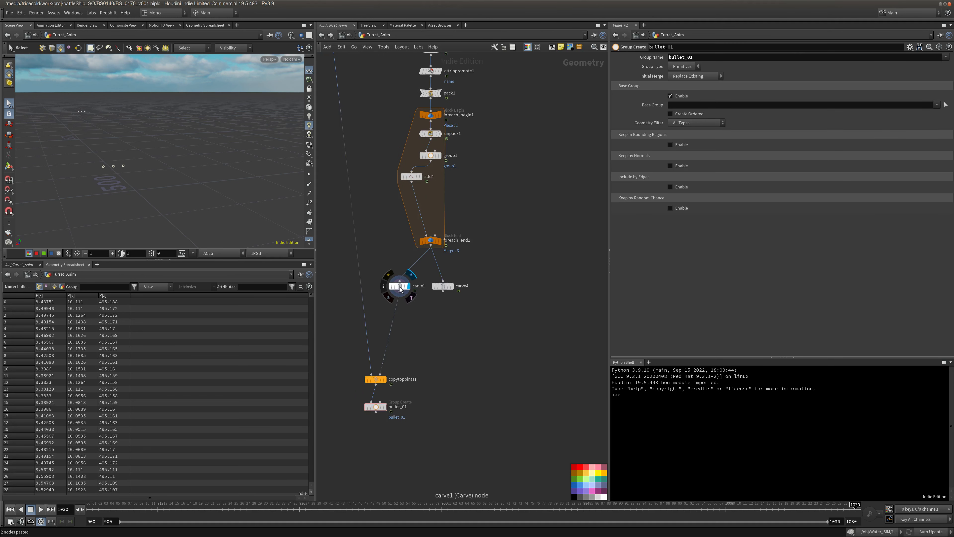
{"action": "left_click", "coordinate": [401, 287]}
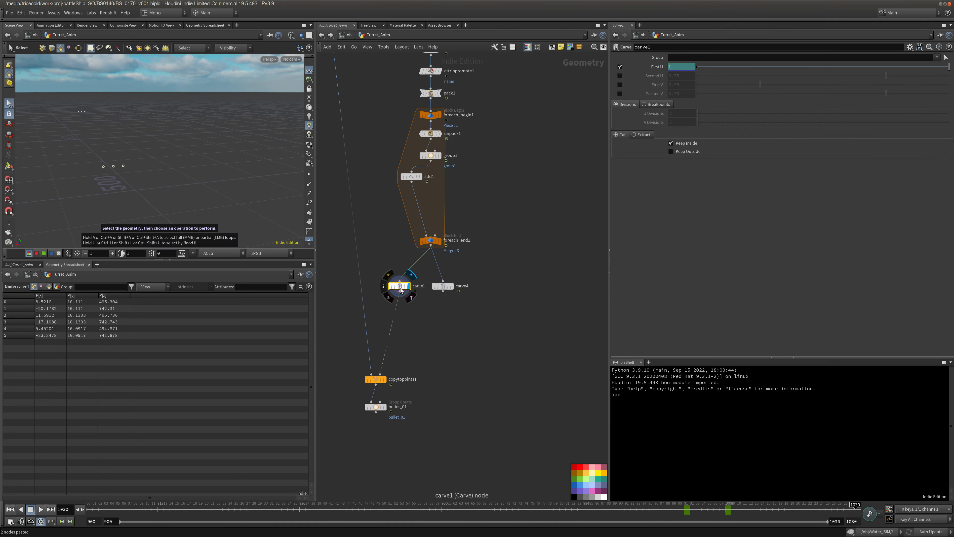
{"action": "left_click_drag", "start_coordinate": [682, 510], "coordinate": [727, 513]}
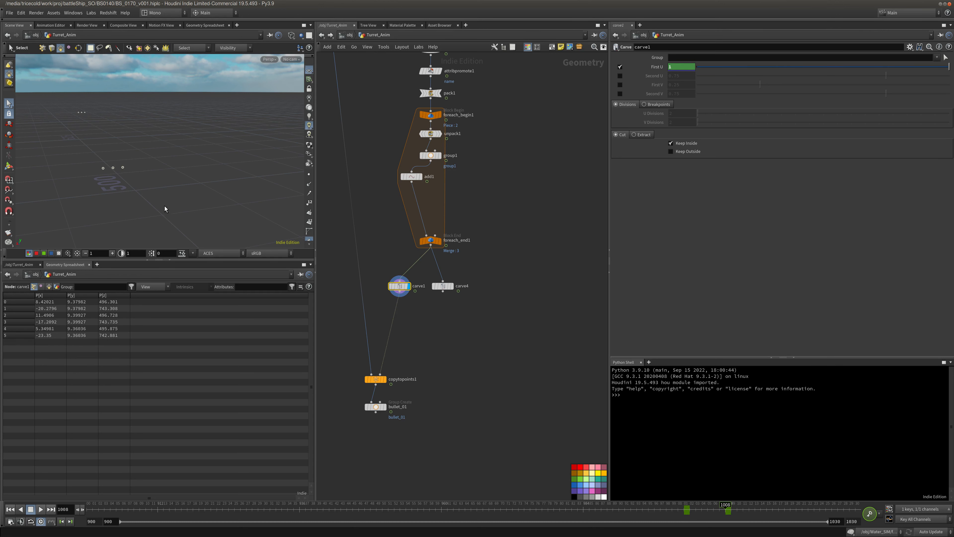
Display bullet_01 at frame 1000 and examine the shells copied onto the carved points.
{"action": "left_click", "coordinate": [385, 407]}
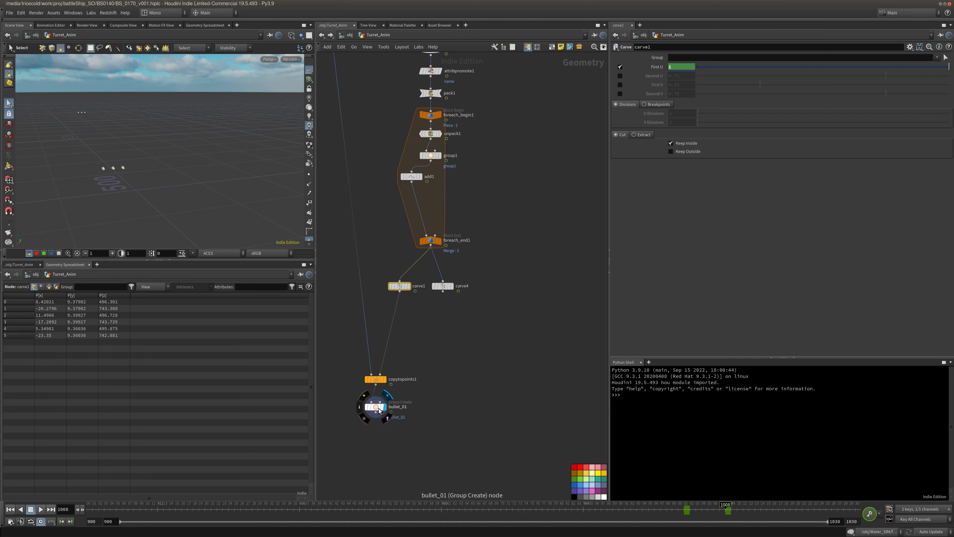
{"action": "left_click", "coordinate": [379, 407]}
{"action": "left_click_drag", "start_coordinate": [162, 147], "coordinate": [123, 179], "text": "alt"}
{"action": "middle_click_drag", "start_coordinate": [103, 180], "coordinate": [182, 176], "text": "alt"}
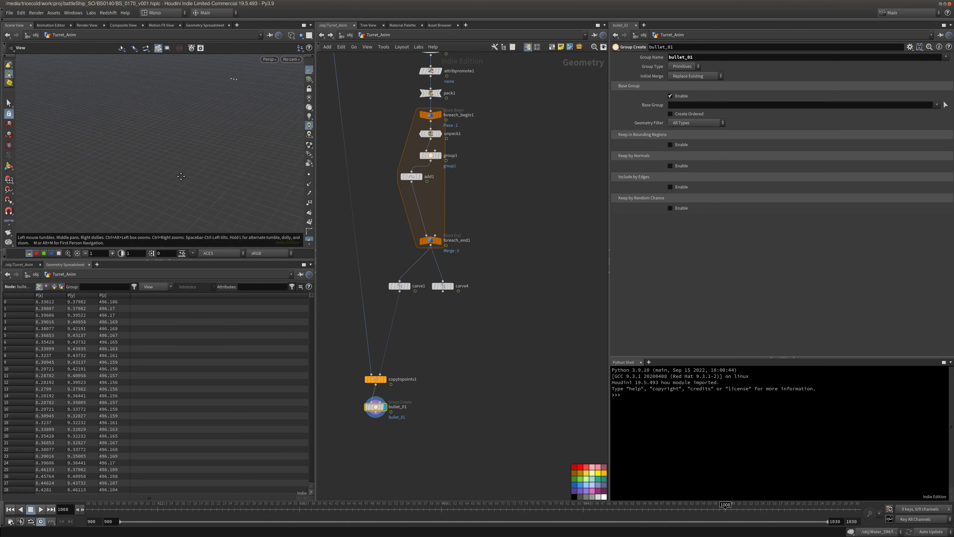
Display carve1 and compare its node info and point counts before carving starts and at frame 1001.
{"action": "left_click", "coordinate": [409, 287]}
{"action": "left_click", "coordinate": [403, 289]}
{"action": "middle_click", "coordinate": [404, 290]}
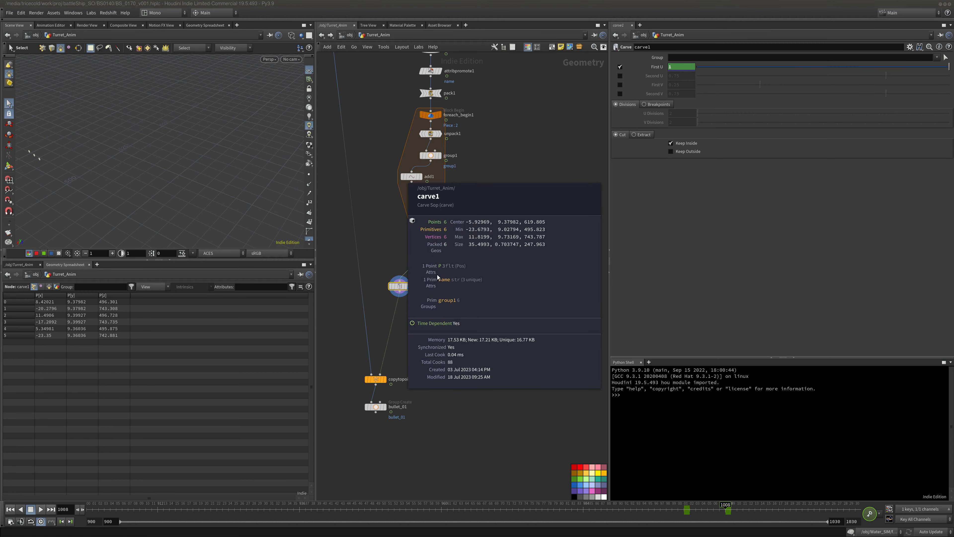
{"action": "left_click_drag", "start_coordinate": [697, 509], "coordinate": [686, 510]}
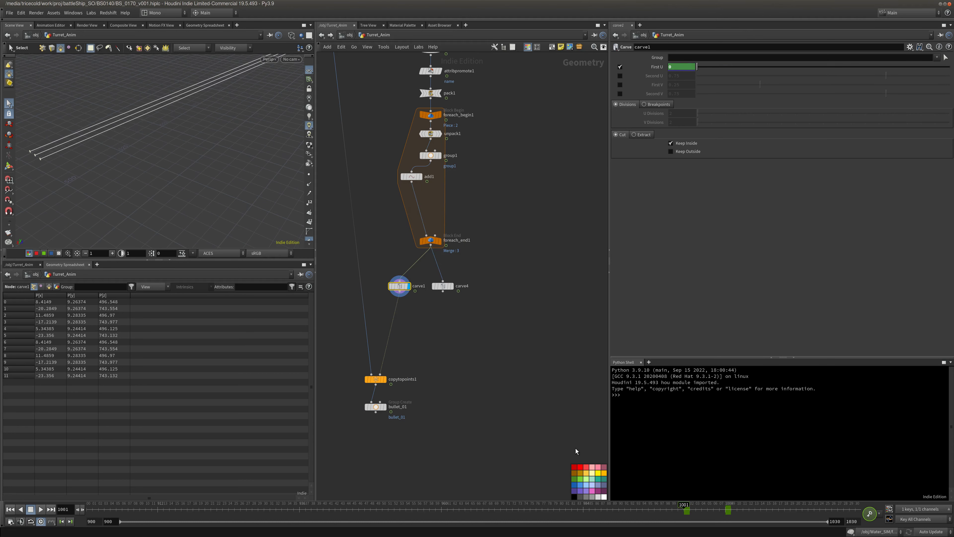
{"action": "middle_click", "coordinate": [401, 287]}
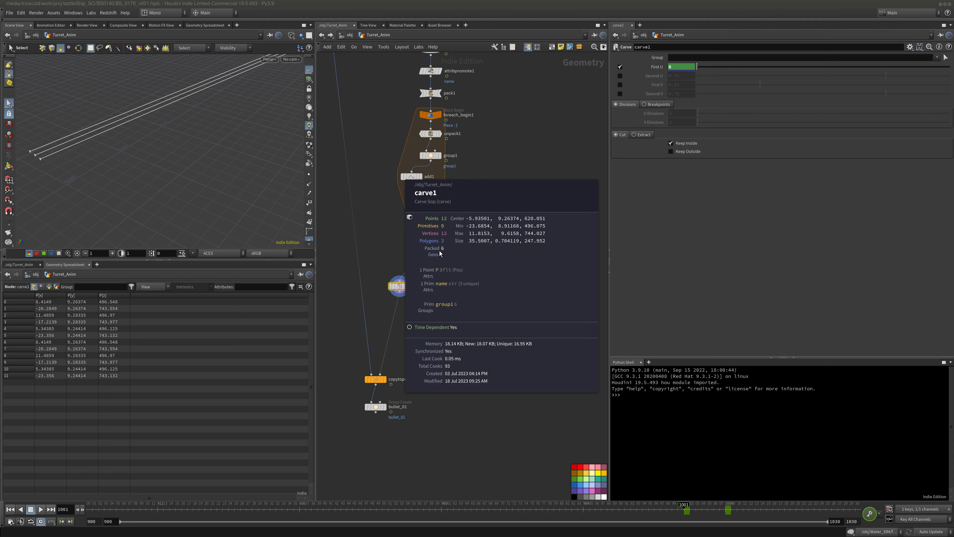
Display copytopoints1 and bullet_01 in turn to examine the shells at the barrel muzzles.
{"action": "left_click", "coordinate": [386, 382]}
{"action": "middle_click_drag", "start_coordinate": [349, 267], "coordinate": [388, 417]}
{"action": "middle_click_drag", "start_coordinate": [430, 480], "coordinate": [398, 270]}
{"action": "key", "text": "Escape"}
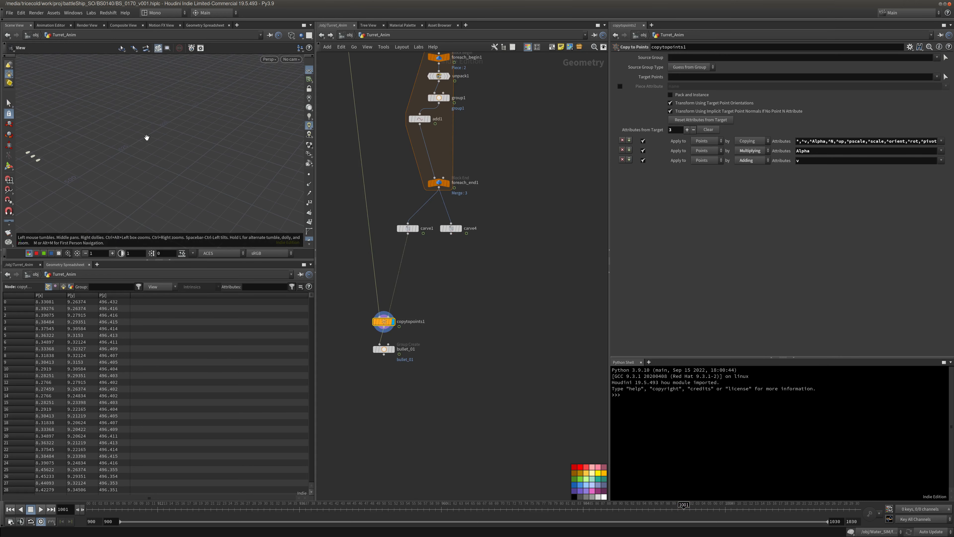
{"action": "middle_click_drag", "start_coordinate": [149, 156], "coordinate": [133, 173]}
{"action": "middle_click_drag", "start_coordinate": [339, 343], "coordinate": [356, 305]}
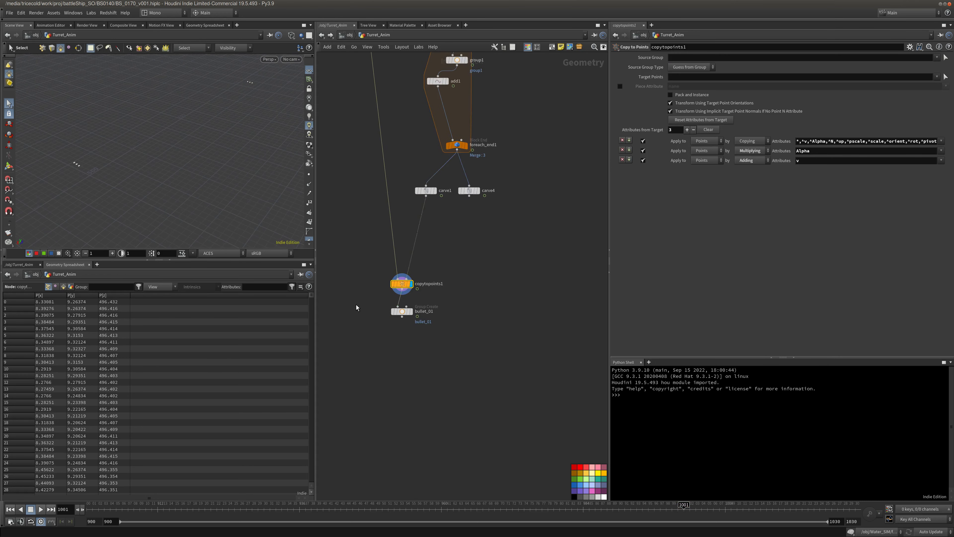
{"action": "scroll", "coordinate": [364, 307], "scroll_direction": "up", "scroll_amount": 2}
{"action": "left_click", "coordinate": [420, 315]}
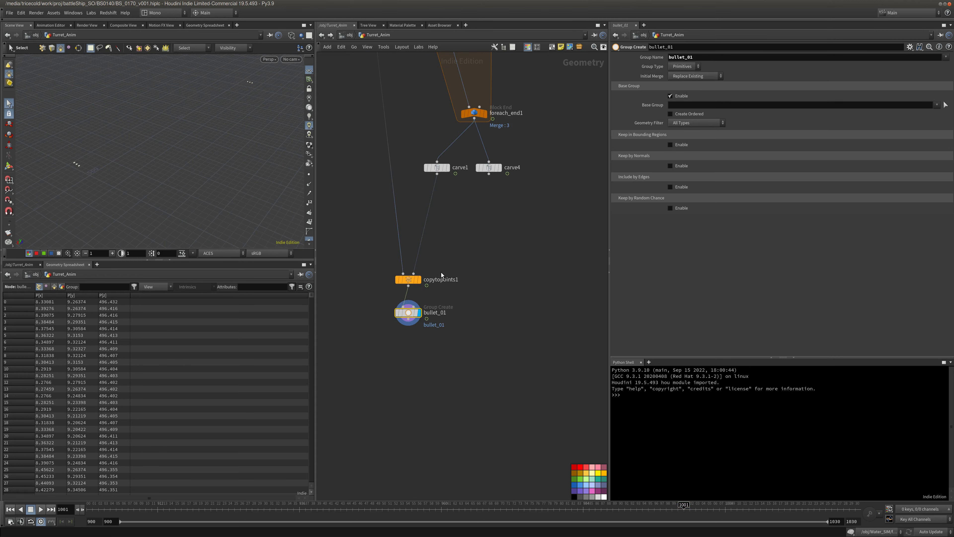
Scrub to frame 1004 and look through RenderCamera in the viewport.
{"action": "mouse_move", "coordinate": [684, 510]}
{"action": "left_mouse_down"}
{"action": "mouse_move", "coordinate": [731, 511]}
{"action": "mouse_move", "coordinate": [683, 513]}
{"action": "mouse_move", "coordinate": [702, 511]}
{"action": "left_mouse_up"}
{"action": "left_click", "coordinate": [296, 59]}
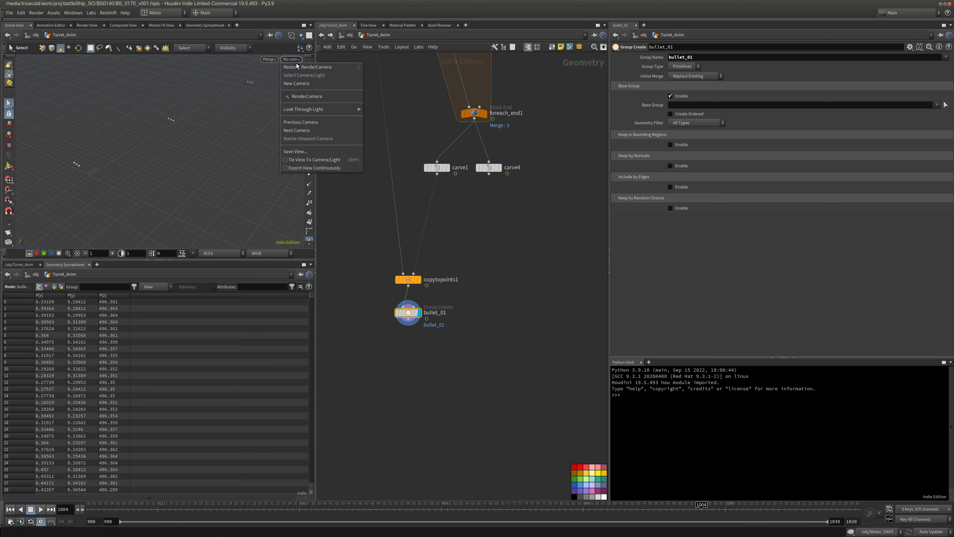
{"action": "left_click", "coordinate": [298, 96]}
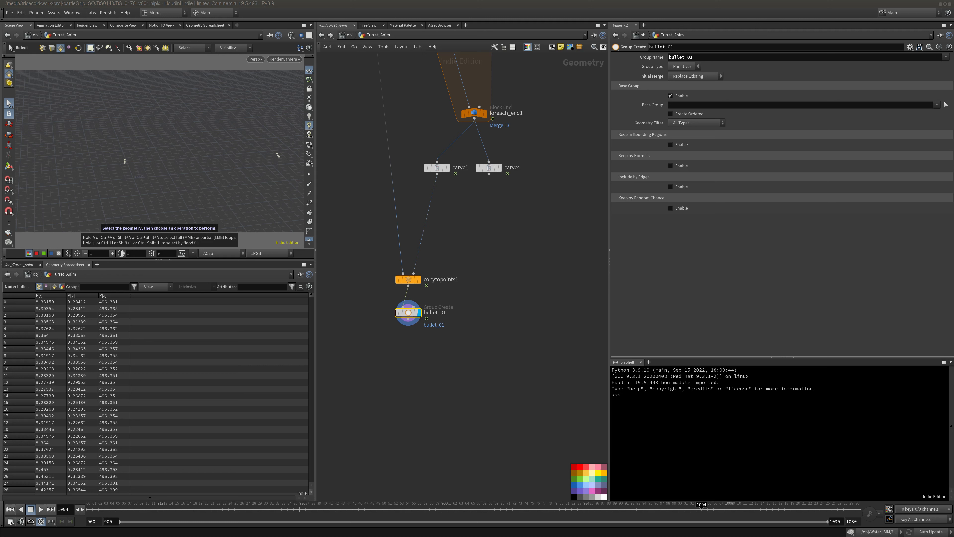
Delete all nodes in Turret_Anim and paste the complete firing network with its three barrel-group branches.
{"action": "scroll", "coordinate": [456, 333], "scroll_direction": "down", "scroll_amount": 5}
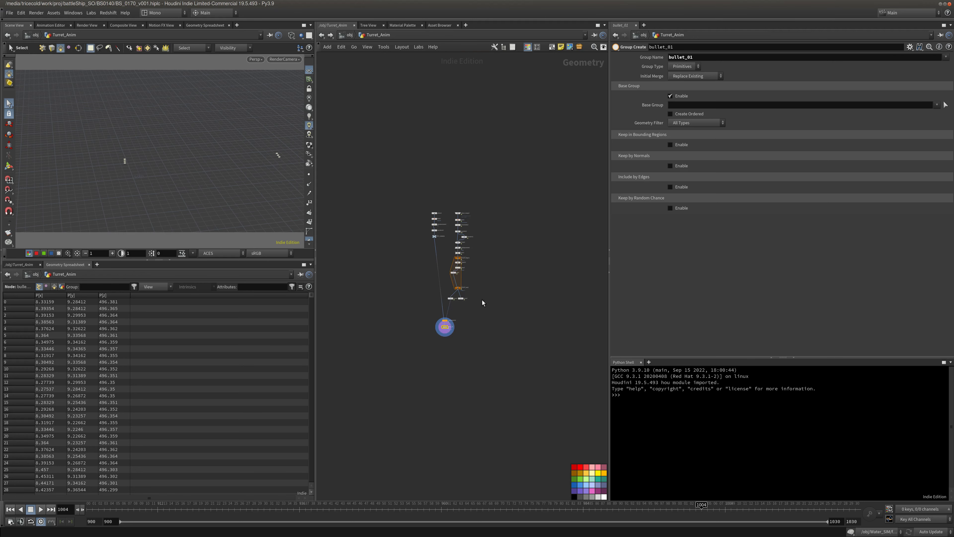
{"action": "key", "text": "ctrl+a"}
{"action": "key", "text": "Delete"}
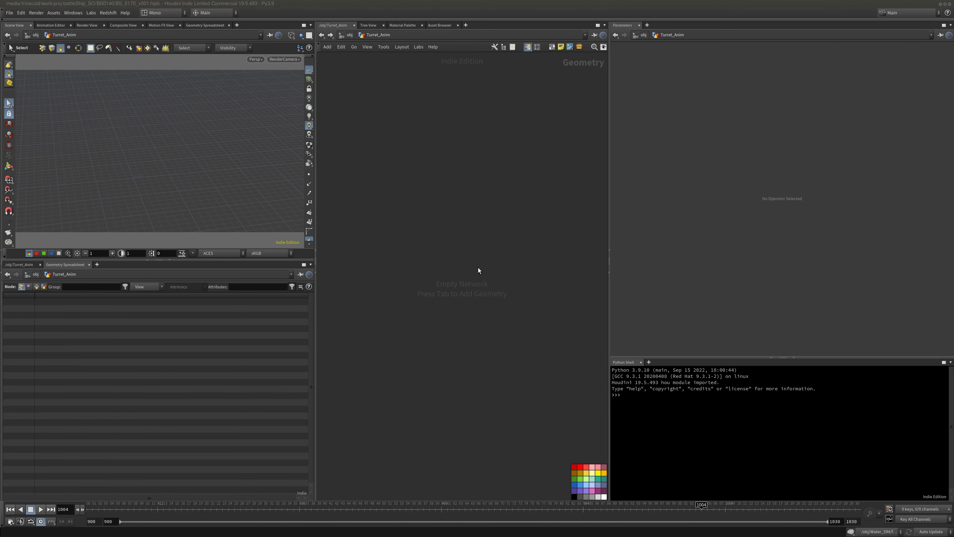
{"action": "key", "text": "ctrl+v"}
{"action": "scroll", "coordinate": [380, 244], "scroll_direction": "up", "scroll_amount": 4}
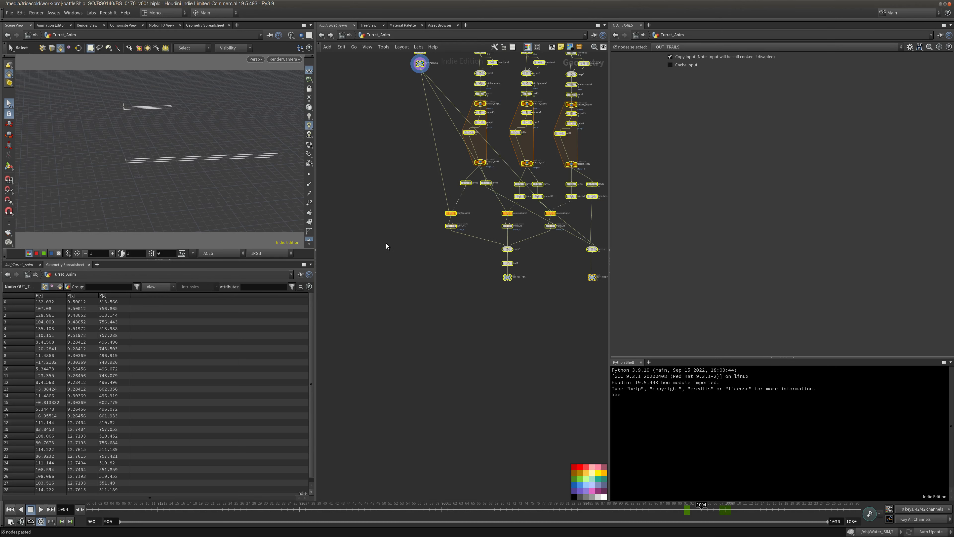
Scrub through the firing frames to review the trail lines of the pasted network, and clear the node selection.
{"action": "left_click", "coordinate": [683, 511]}
{"action": "left_click_drag", "start_coordinate": [683, 512], "coordinate": [725, 513]}
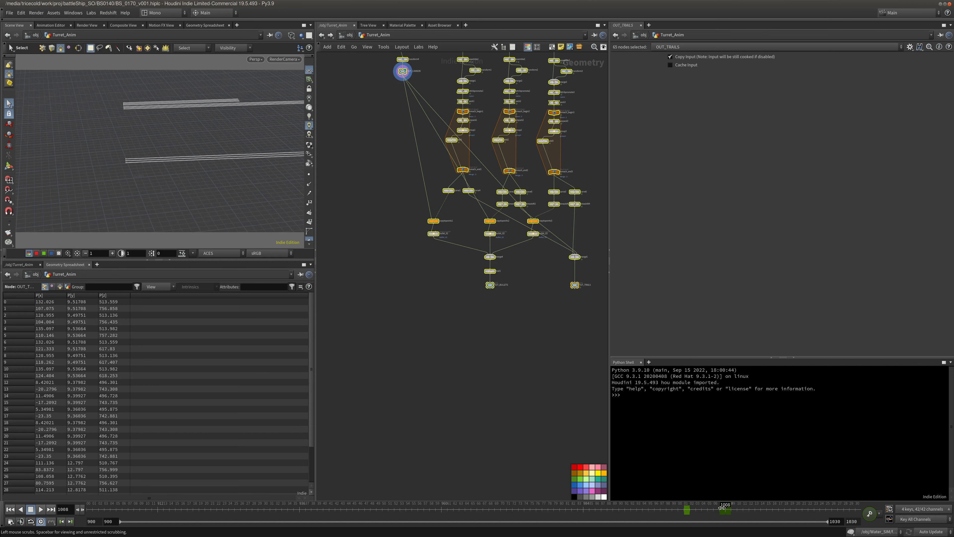
{"action": "middle_click_drag", "start_coordinate": [524, 325], "coordinate": [468, 368]}
{"action": "scroll", "coordinate": [468, 368], "scroll_direction": "up", "scroll_amount": 3}
{"action": "left_click", "coordinate": [447, 292]}
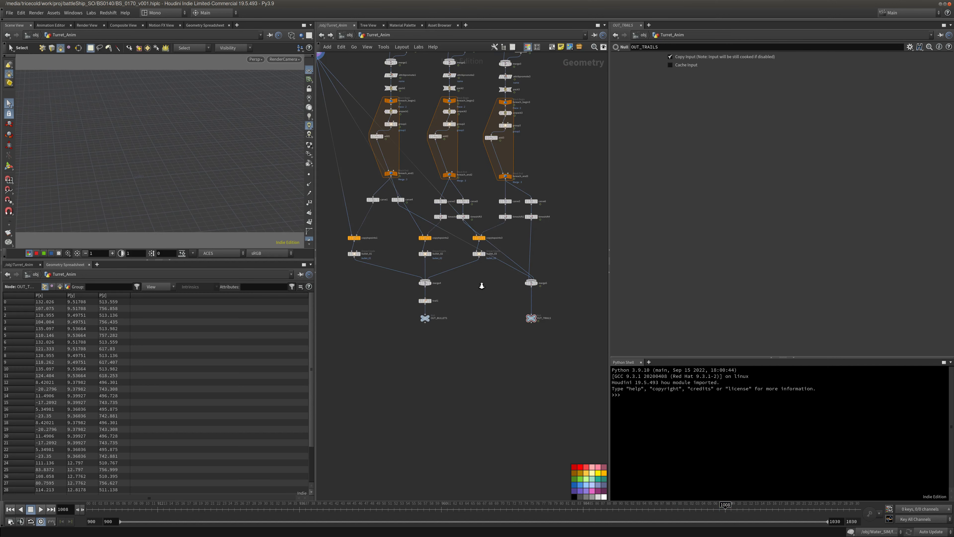
Examine timeshift1's $F - 2 frame offset while scrubbing the timeline to frame 1002.
{"action": "scroll", "coordinate": [482, 286], "scroll_direction": "up", "scroll_amount": 3}
{"action": "left_click", "coordinate": [410, 168]}
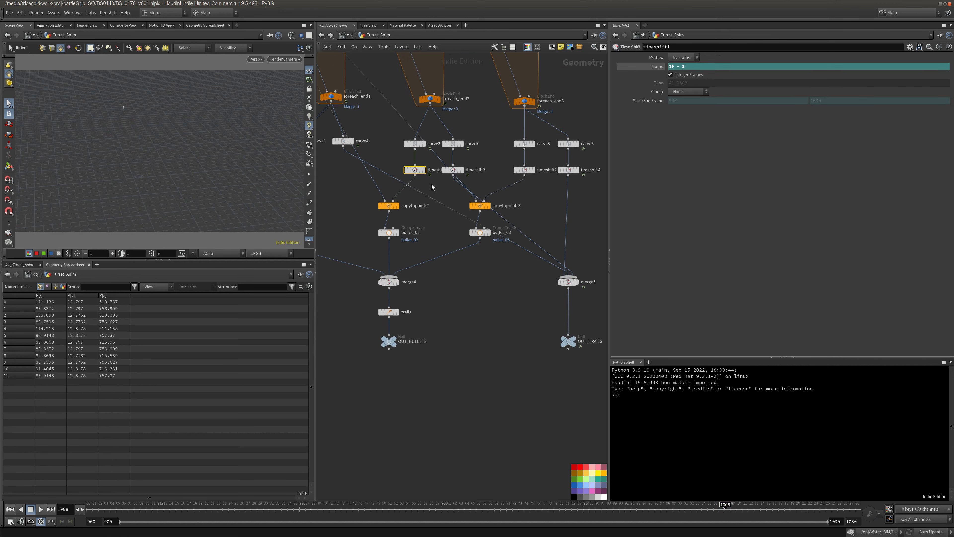
{"action": "left_click_drag", "start_coordinate": [581, 511], "coordinate": [676, 509]}
{"action": "left_click_drag", "start_coordinate": [722, 510], "coordinate": [690, 507]}
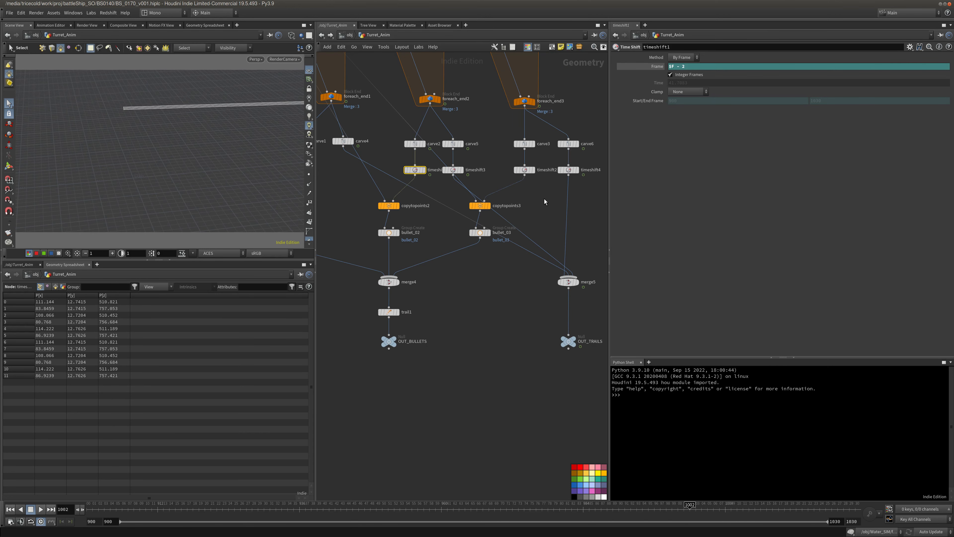
Move carve5 and timeshift3 away from the neighbouring carve2 and timeshift1 nodes in the network.
{"action": "middle_click_drag", "start_coordinate": [532, 198], "coordinate": [518, 226]}
{"action": "scroll", "coordinate": [517, 226], "scroll_direction": "down", "scroll_amount": 1}
{"action": "left_click_drag", "start_coordinate": [446, 199], "coordinate": [465, 178]}
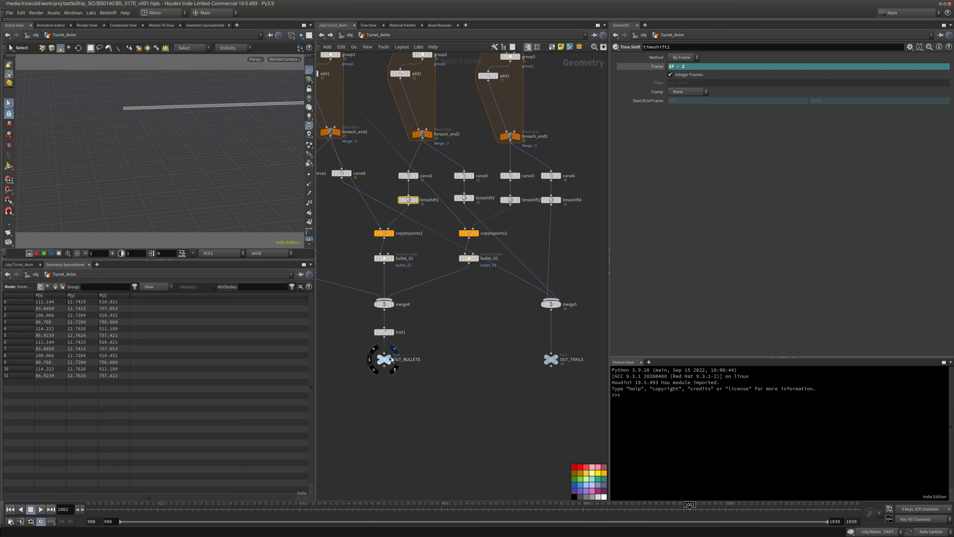
Display OUT_BULLETS, play the animation from frame 905, and scrub to the firing at frame 1001.
{"action": "left_click", "coordinate": [384, 360]}
{"action": "left_click", "coordinate": [117, 506]}
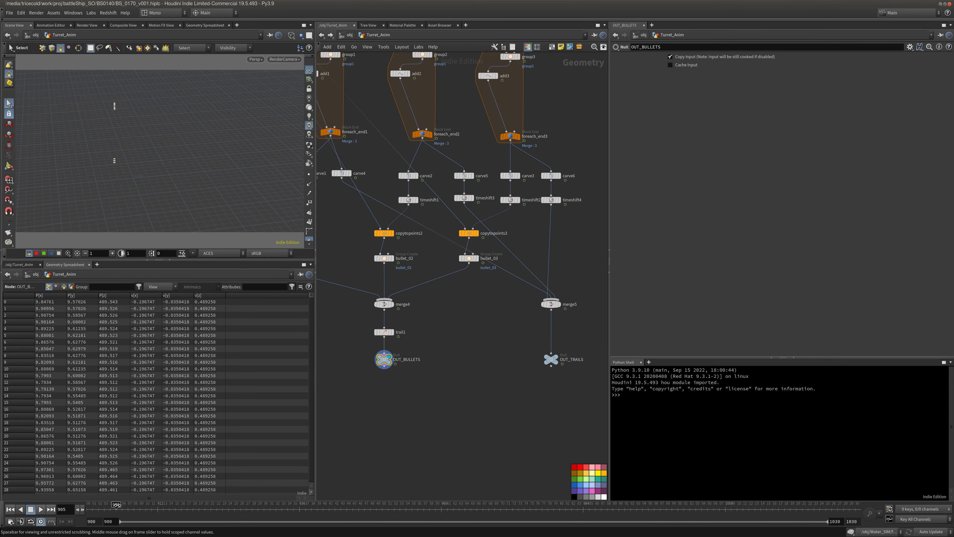
{"action": "left_click", "coordinate": [40, 509]}
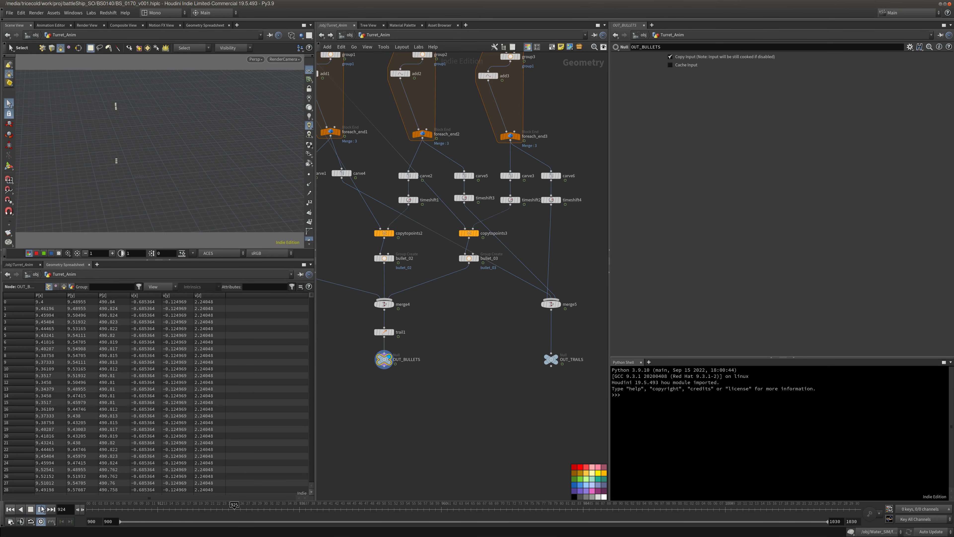
{"action": "left_click", "coordinate": [31, 510]}
{"action": "left_click_drag", "start_coordinate": [562, 510], "coordinate": [686, 511]}
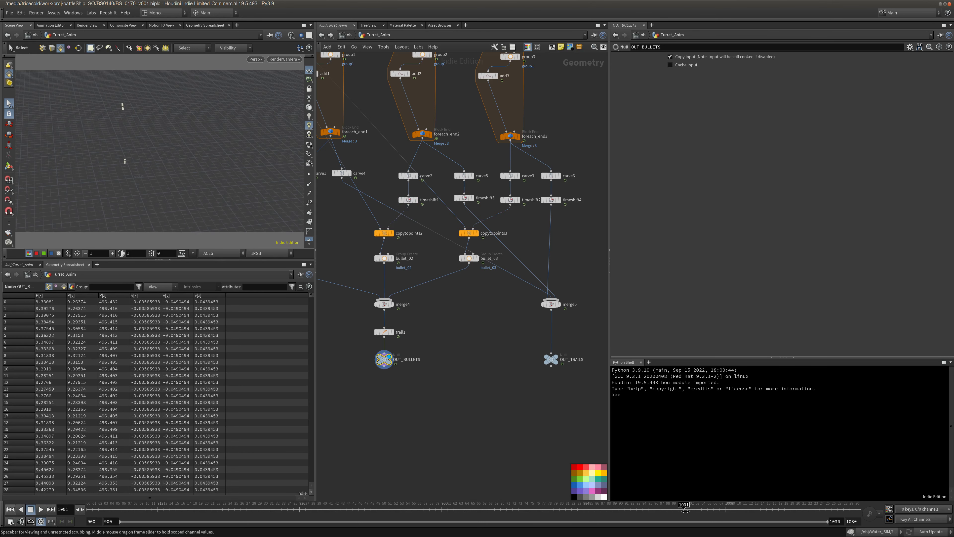
{"action": "left_click", "coordinate": [43, 512]}
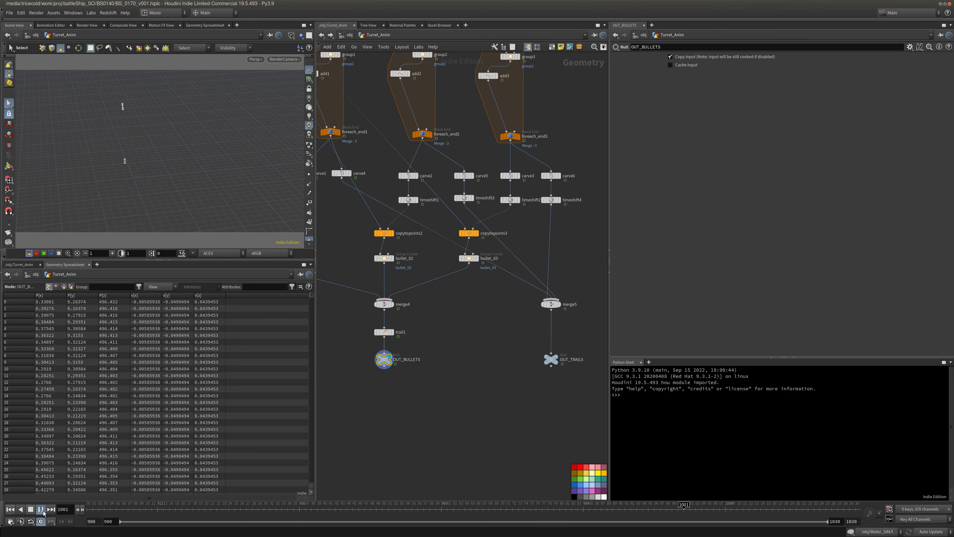
{"action": "left_click", "coordinate": [42, 512]}
{"action": "mouse_move", "coordinate": [679, 511]}
{"action": "left_mouse_down"}
{"action": "mouse_move", "coordinate": [649, 510]}
{"action": "mouse_move", "coordinate": [685, 515]}
{"action": "left_mouse_up"}
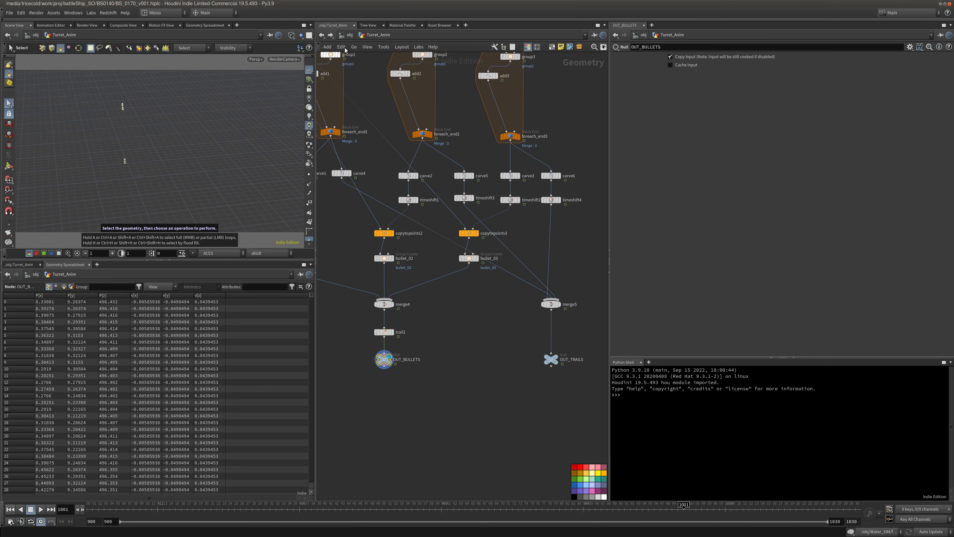
Return to the object level, frame all nodes in the network, and select Turret_Anim.
{"action": "left_click", "coordinate": [348, 34]}
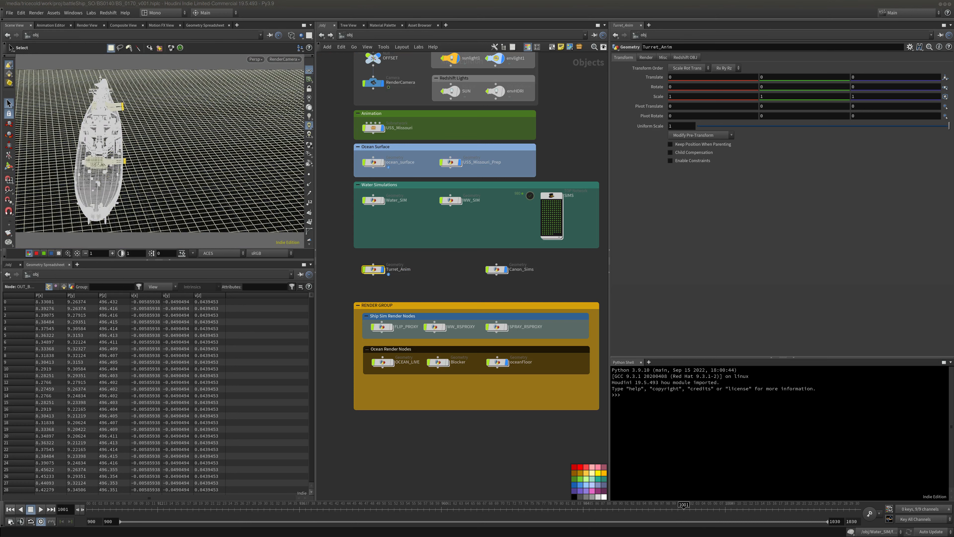
{"action": "left_click", "coordinate": [341, 290]}
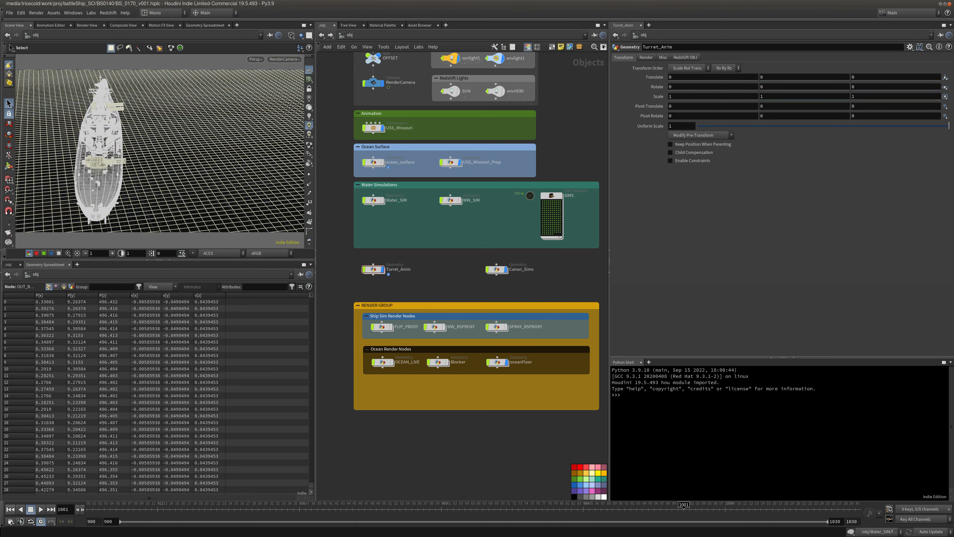
{"action": "key", "text": "h"}
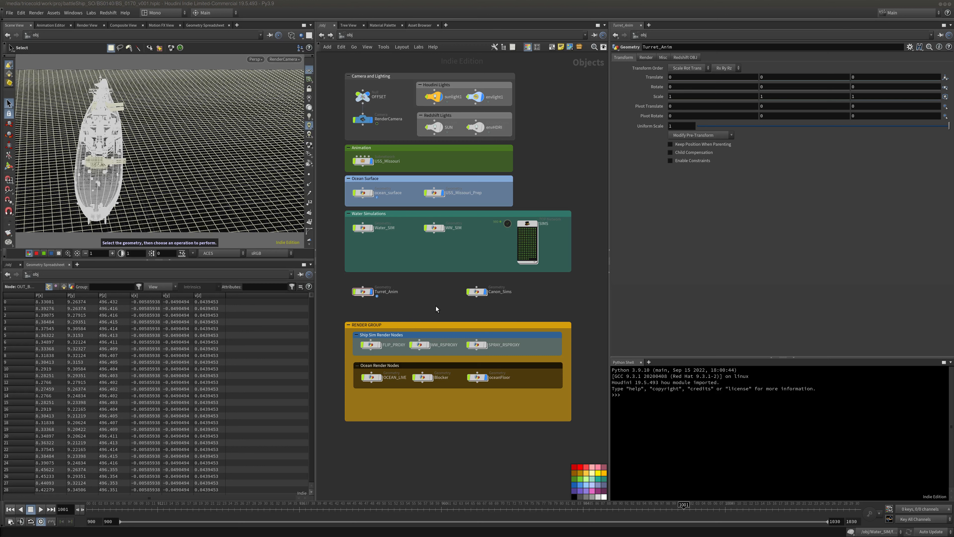
{"action": "left_click", "coordinate": [363, 293]}
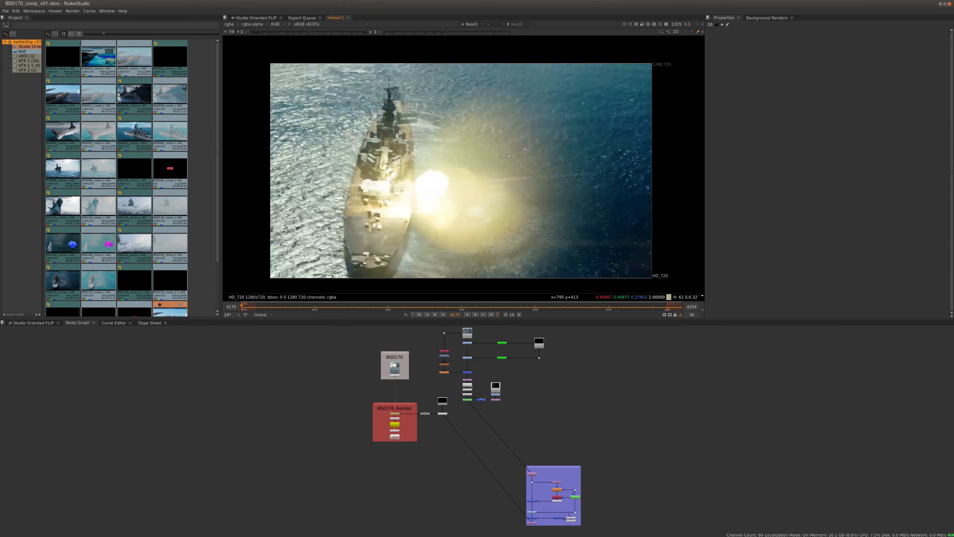
Switch to NukeStudio and play the BS0170 comp to examine the cannon muzzle blast.
{"action": "middle_click_drag", "start_coordinate": [508, 154], "coordinate": [474, 127]}
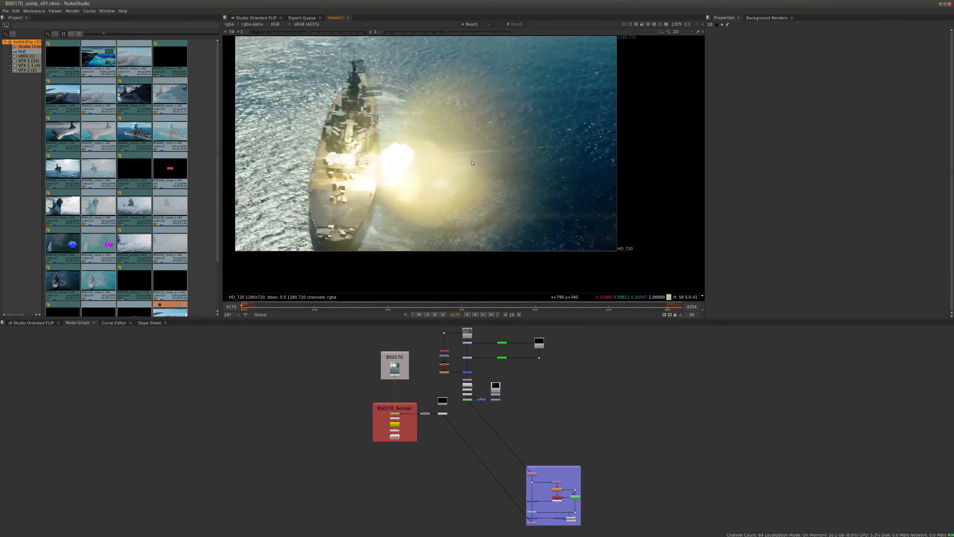
{"action": "left_click", "coordinate": [466, 315]}
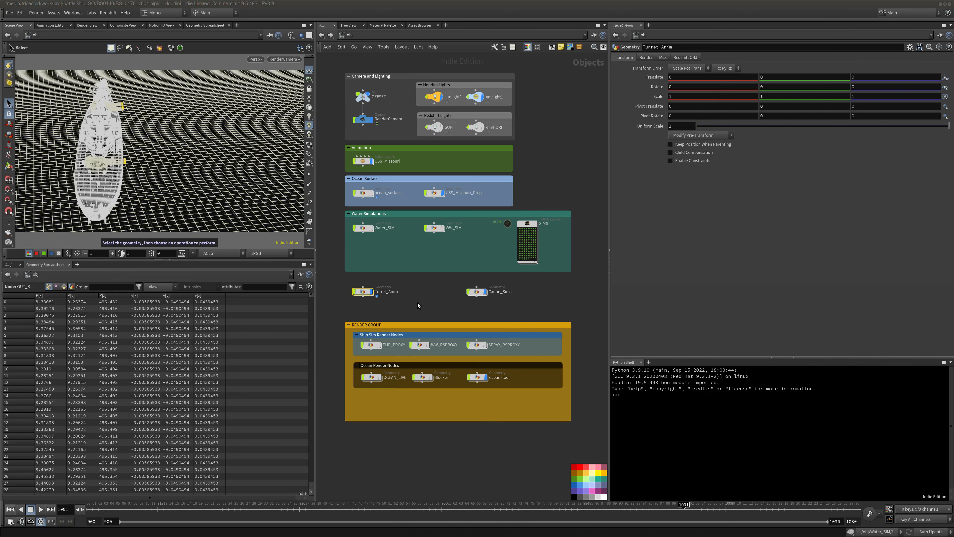
In Houdini, place Turret_Anim and Canon_Sims side by side just below the Water Simulations box.
{"action": "middle_click_drag", "start_coordinate": [462, 294], "coordinate": [459, 297]}
{"action": "left_click_drag", "start_coordinate": [362, 296], "coordinate": [359, 288]}
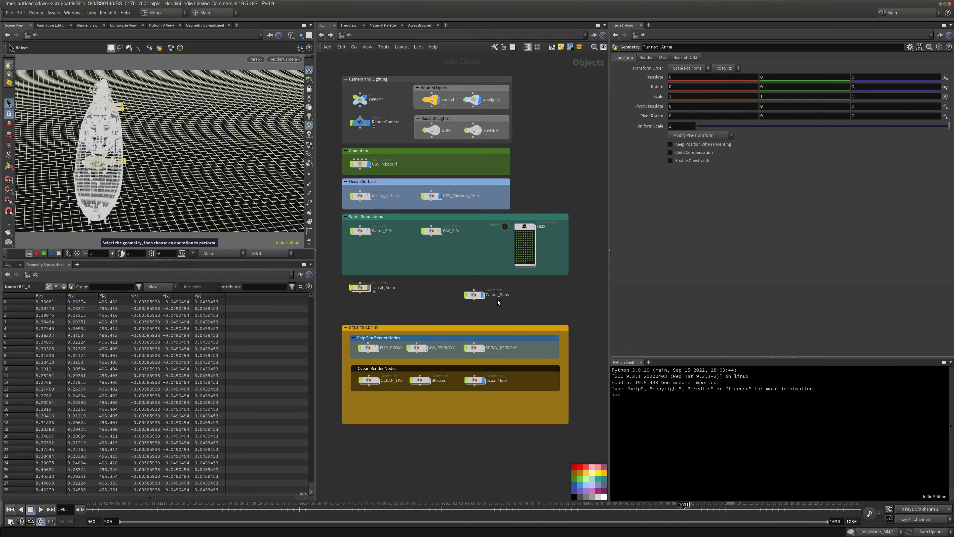
{"action": "mouse_move", "coordinate": [476, 296]}
{"action": "left_click_drag", "start_coordinate": [477, 296], "coordinate": [430, 289]}
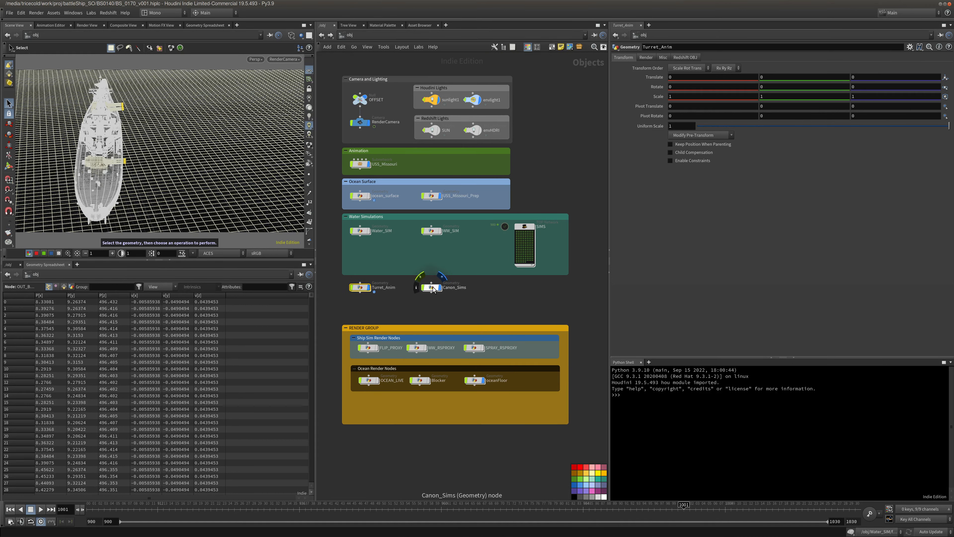
Enter the Canon_Sims geometry network and add an Object Merge node.
{"action": "double_click", "coordinate": [431, 288]}
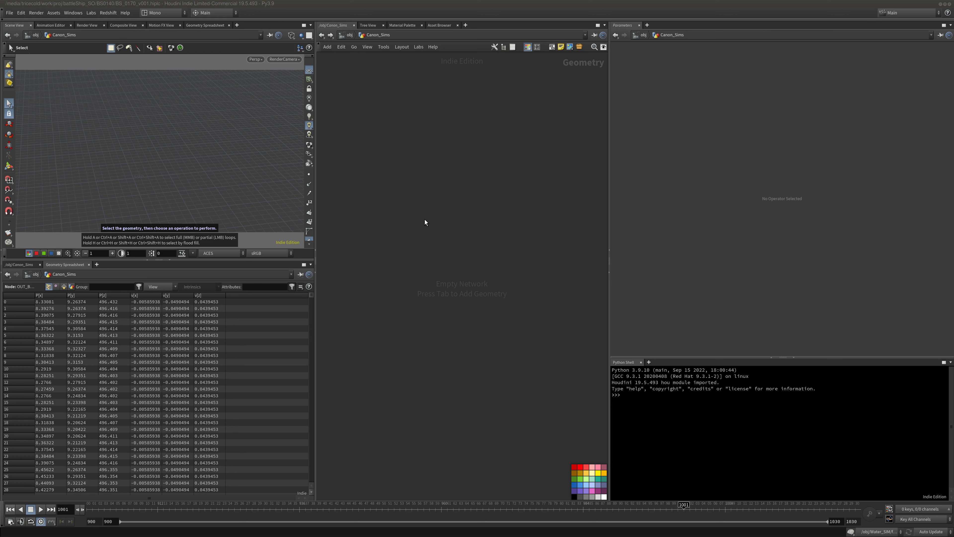
{"action": "key", "text": "Tab"}
{"action": "type", "text": "o"}
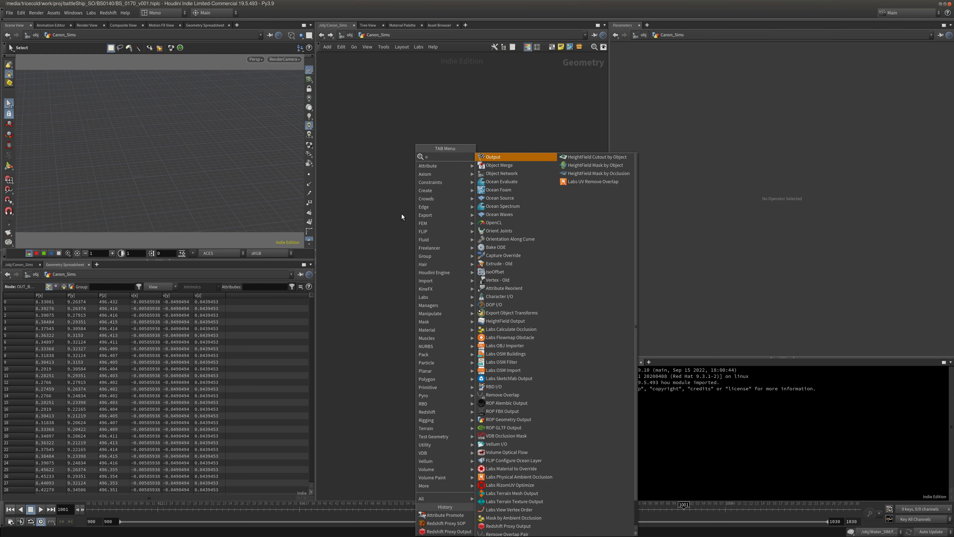
{"action": "type", "text": "bj"}
{"action": "left_click", "coordinate": [515, 158]}
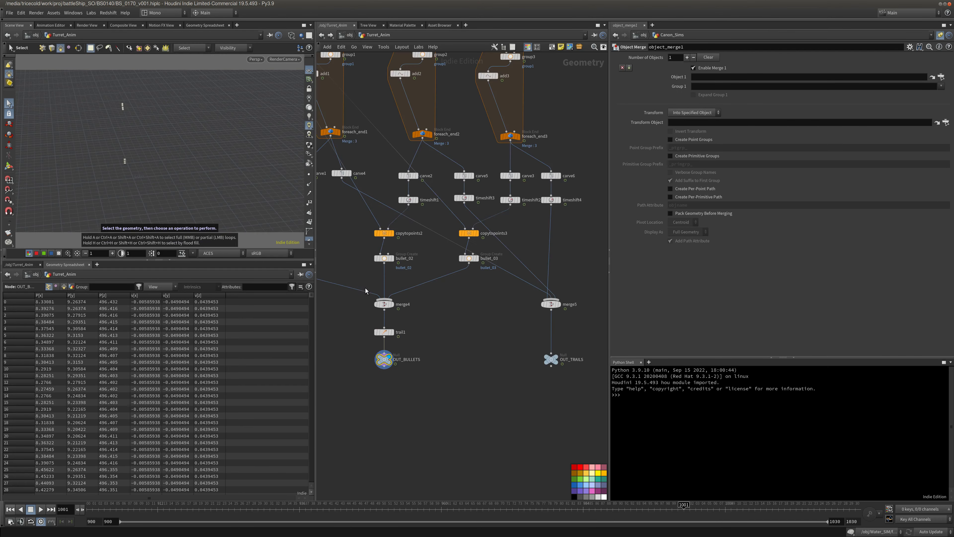
Point the Object Merge's Object 1 to ../../Turret_Anim/OUT_TRAILS and set Transform to Into This Object.
{"action": "left_click_drag", "start_coordinate": [552, 361], "coordinate": [574, 343]}
{"action": "left_click_drag", "start_coordinate": [634, 284], "coordinate": [708, 78]}
{"action": "left_click", "coordinate": [694, 112]}
{"action": "left_click", "coordinate": [688, 123]}
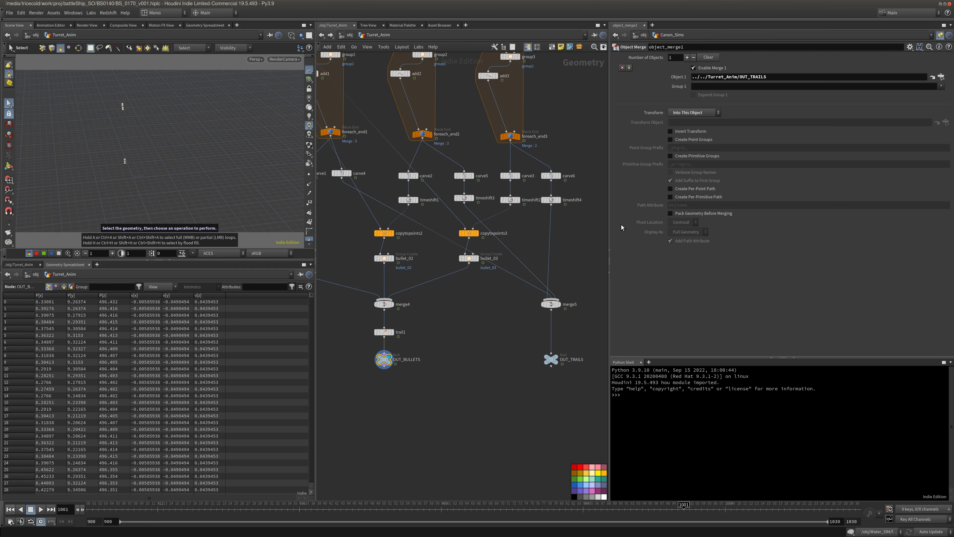
Display OUT_TRAILS and scrub the timeline to frame 1011 to examine the growing trail lines.
{"action": "left_click", "coordinate": [556, 359]}
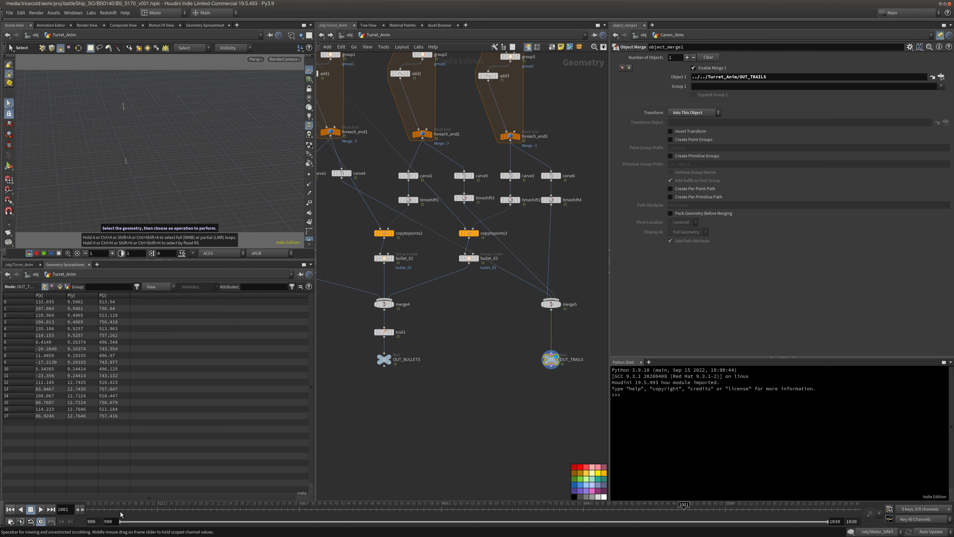
{"action": "left_click_drag", "start_coordinate": [151, 510], "coordinate": [743, 485]}
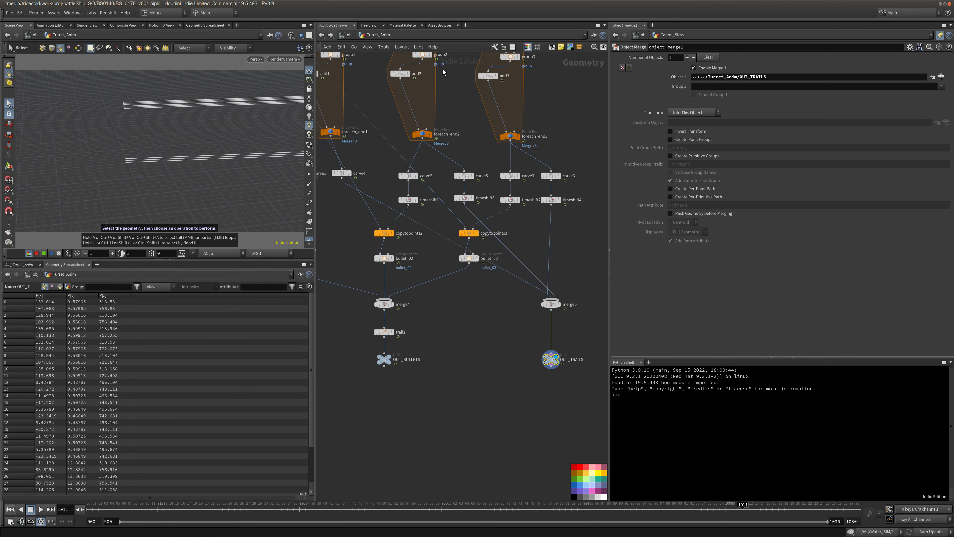
Return to the Canon_Sims network and add a POP Network node fed by the OUT_TRAILS Object Merge.
{"action": "left_click", "coordinate": [347, 35]}
{"action": "left_click", "coordinate": [431, 289]}
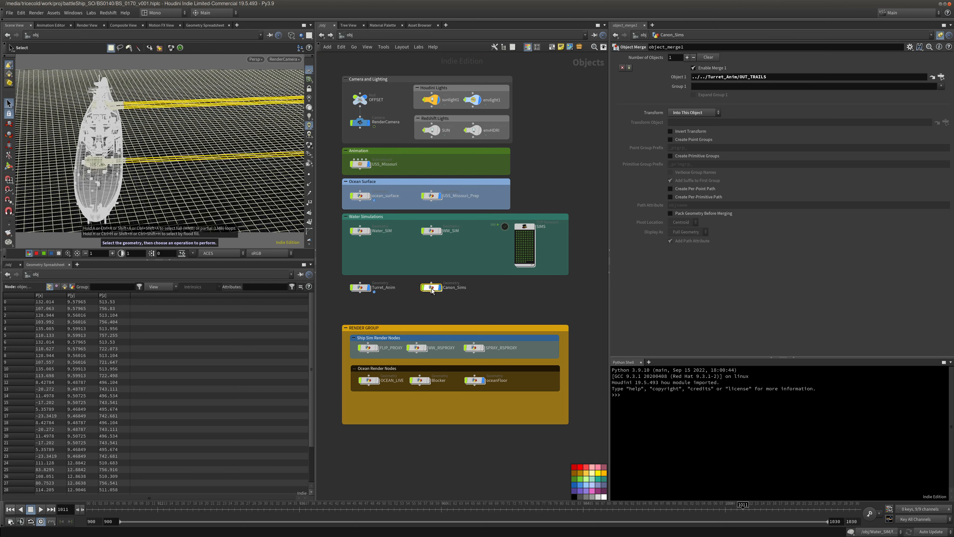
{"action": "double_click", "coordinate": [432, 288]}
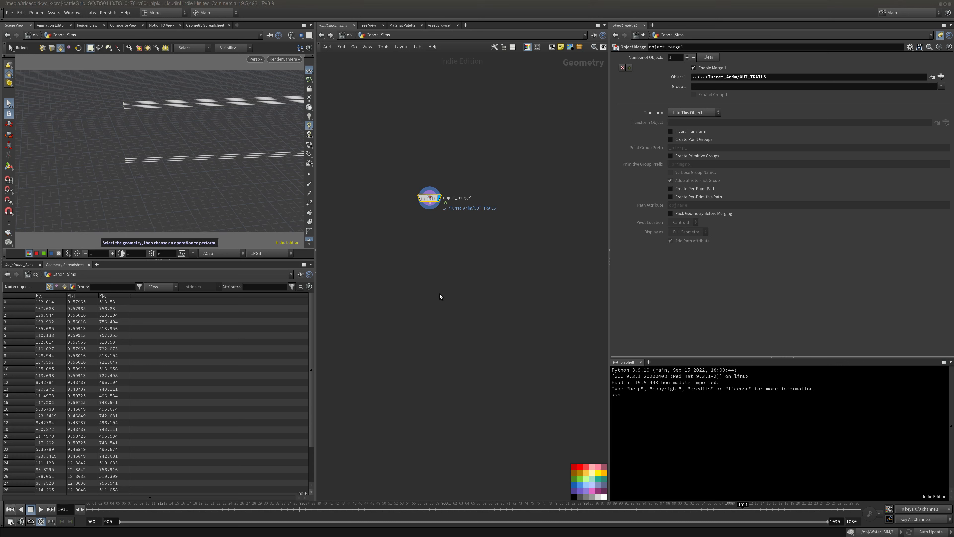
{"action": "key", "text": "Tab"}
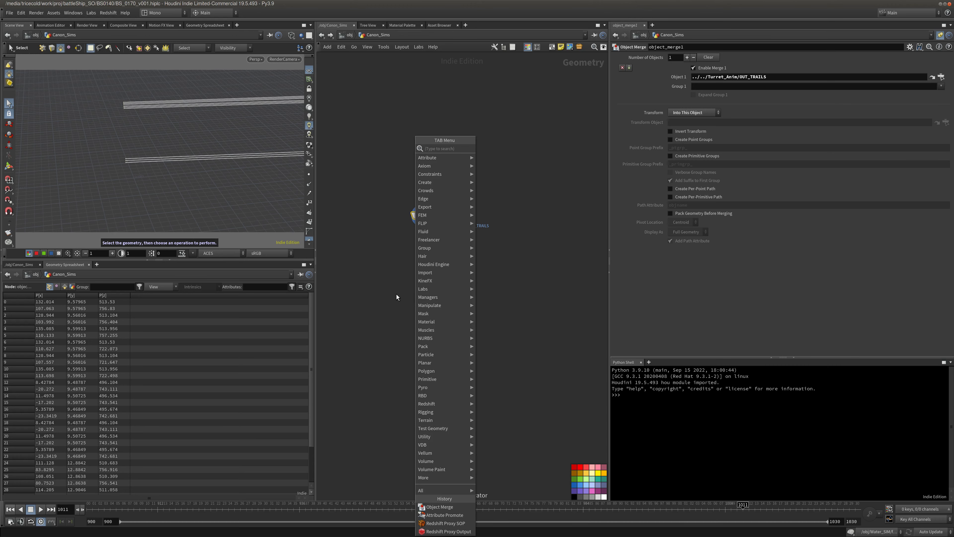
{"action": "mouse_move", "coordinate": [428, 289]}
{"action": "left_click", "coordinate": [497, 155]}
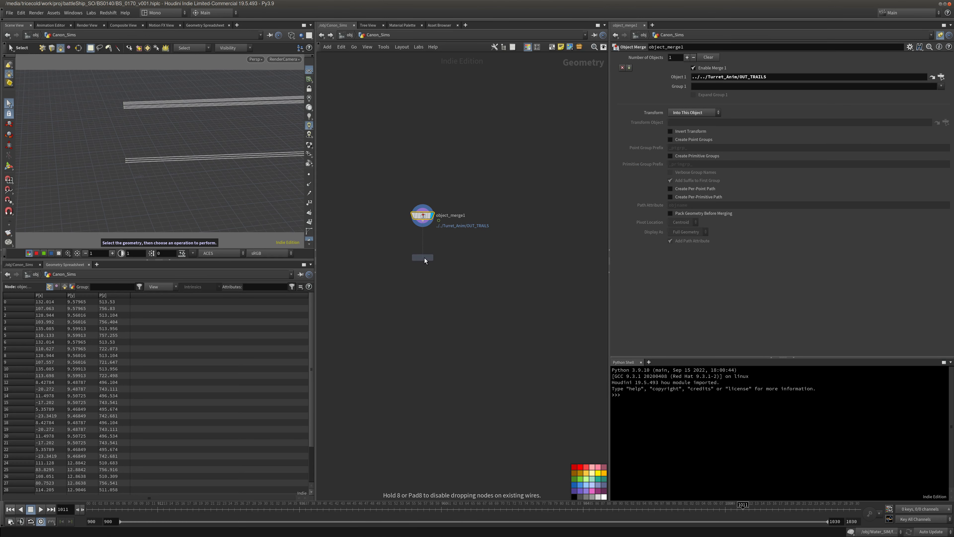
{"action": "left_click", "coordinate": [425, 259]}
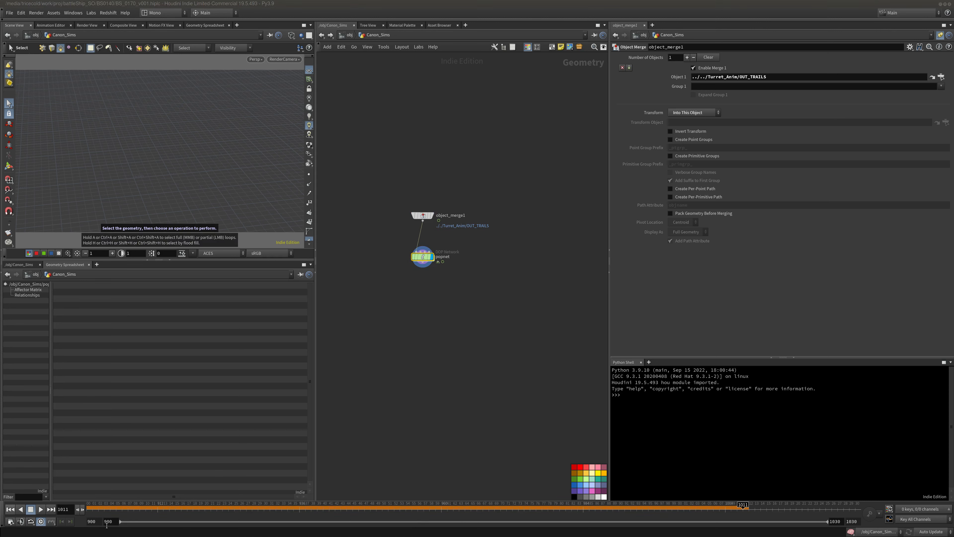
Set the timeline's start frame to 1000, play the particle simulation, and return to the first frame.
{"action": "left_click", "coordinate": [92, 521]}
{"action": "type", "text": "100"}
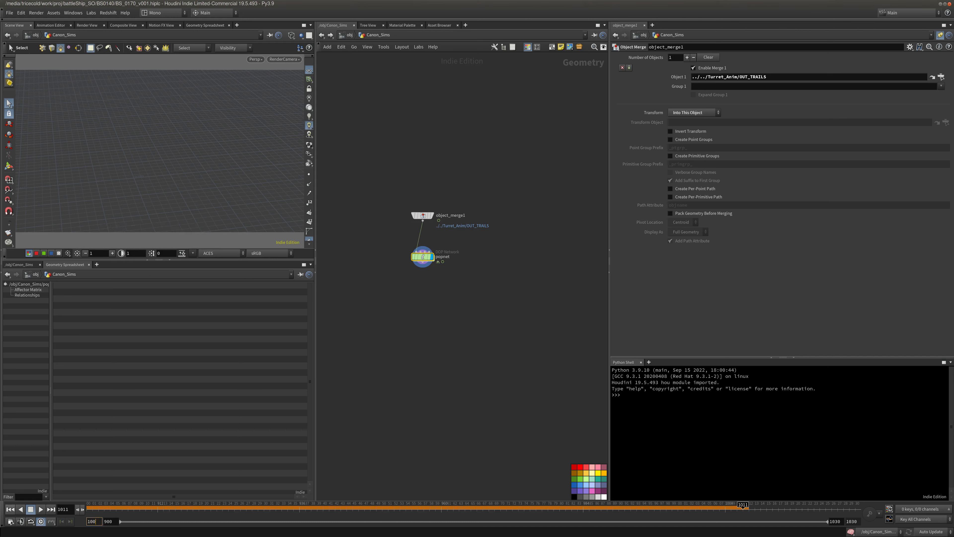
{"action": "type", "text": "0"}
{"action": "key", "text": "Tab"}
{"action": "left_click", "coordinate": [10, 509]}
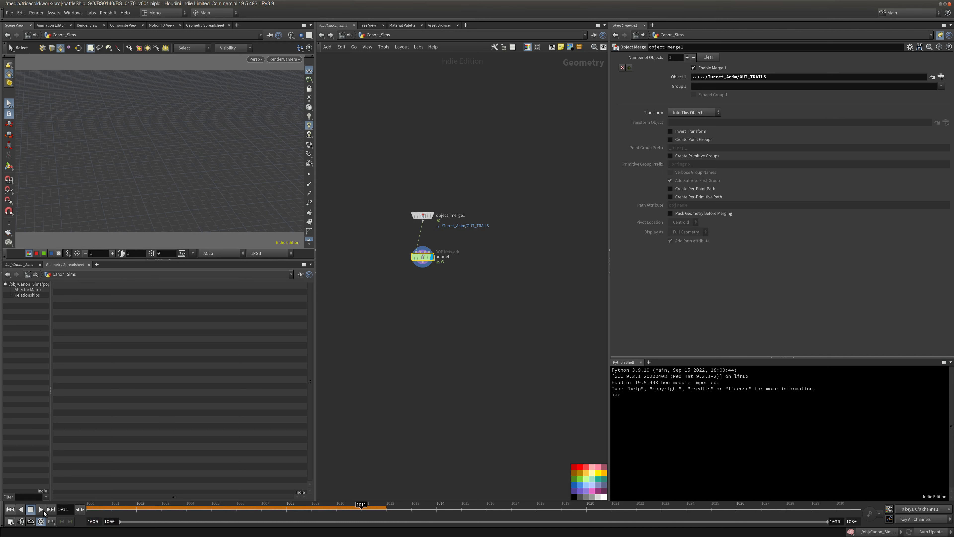
{"action": "left_click", "coordinate": [41, 509]}
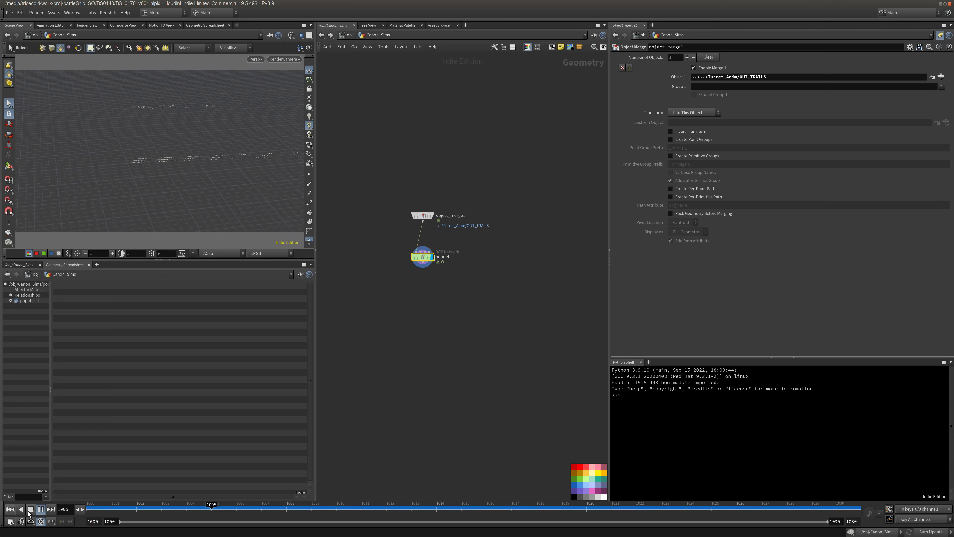
{"action": "left_click", "coordinate": [28, 511]}
{"action": "left_click", "coordinate": [11, 510]}
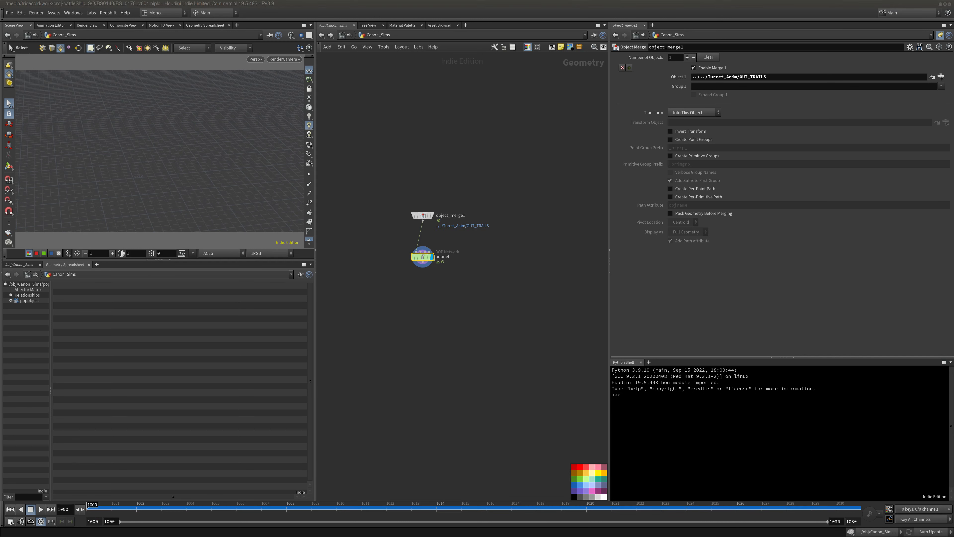
Enter the POP network and play the simulation to examine the particles emitted along the trails.
{"action": "double_click", "coordinate": [422, 257]}
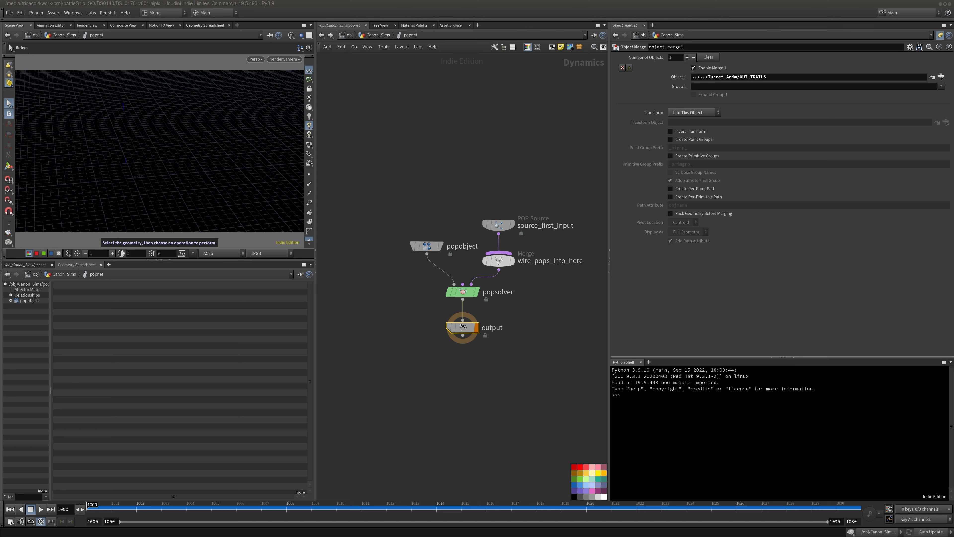
{"action": "left_click", "coordinate": [41, 509]}
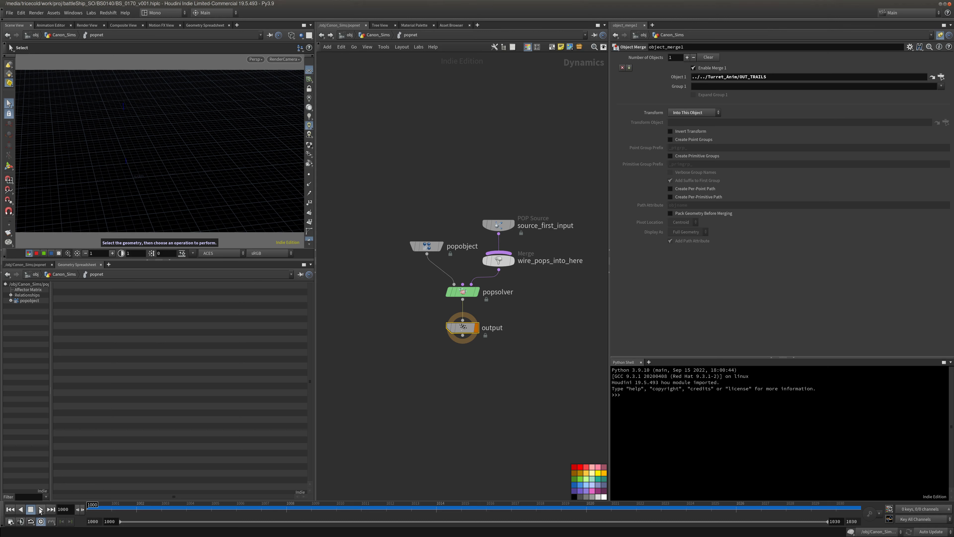
{"action": "left_click", "coordinate": [31, 509]}
Unpin the parameter pane so it follows the selection, and turn off the Guide on source_first_input.
{"action": "left_click", "coordinate": [497, 223]}
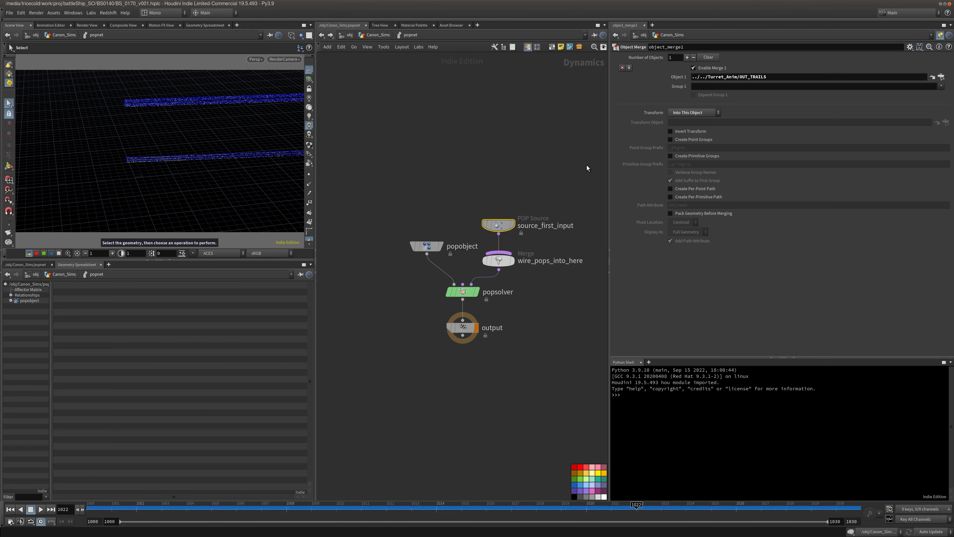
{"action": "left_click", "coordinate": [938, 35]}
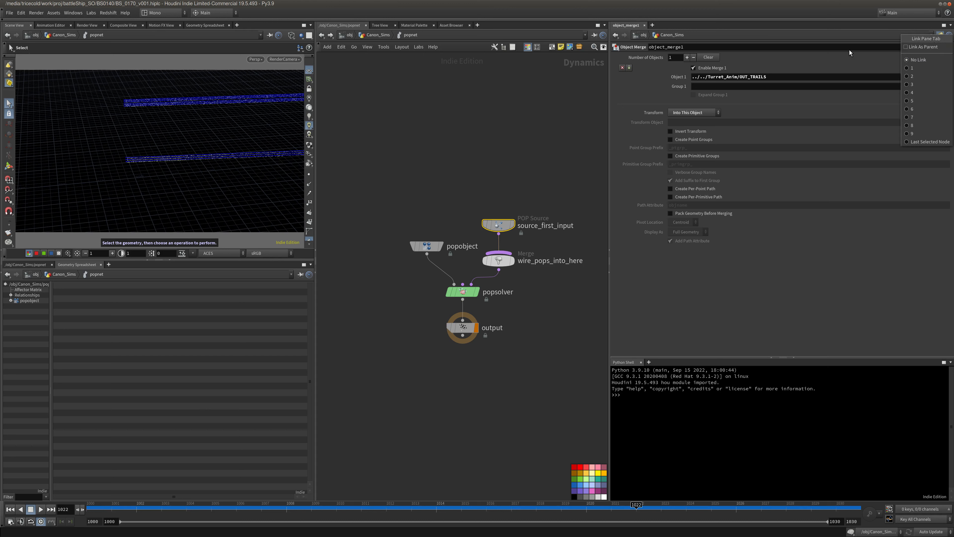
{"action": "left_click", "coordinate": [833, 53]}
{"action": "left_click", "coordinate": [941, 35]}
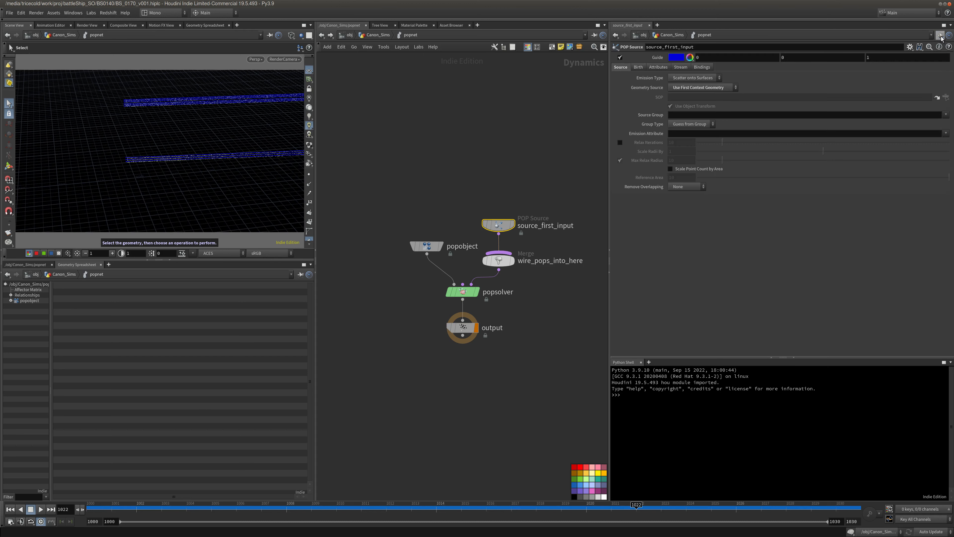
{"action": "left_click", "coordinate": [620, 57]}
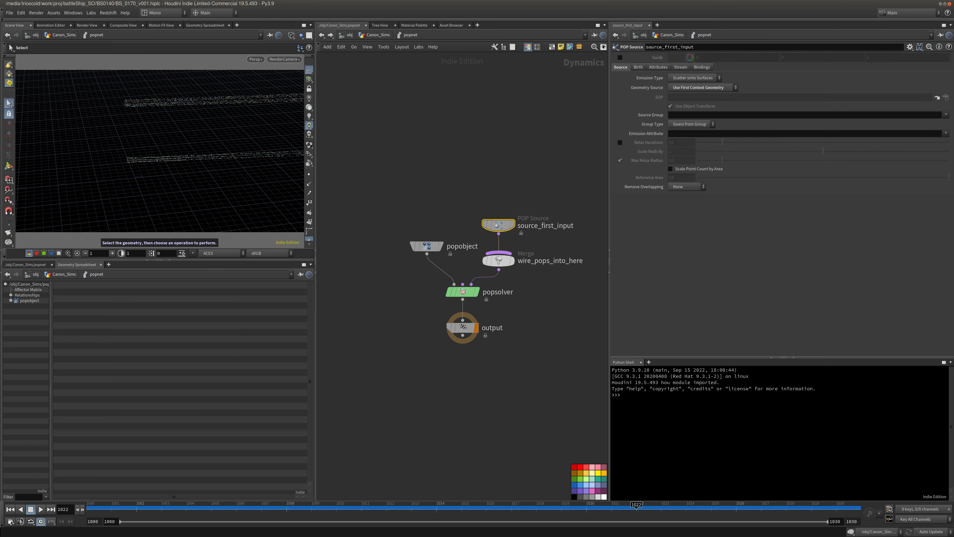
Move source_first_input higher up and insert a POP Force between it and the wire_pops_into_here merge.
{"action": "left_click_drag", "start_coordinate": [499, 224], "coordinate": [500, 124]}
{"action": "key", "text": "Tab"}
{"action": "type", "text": "pop"}
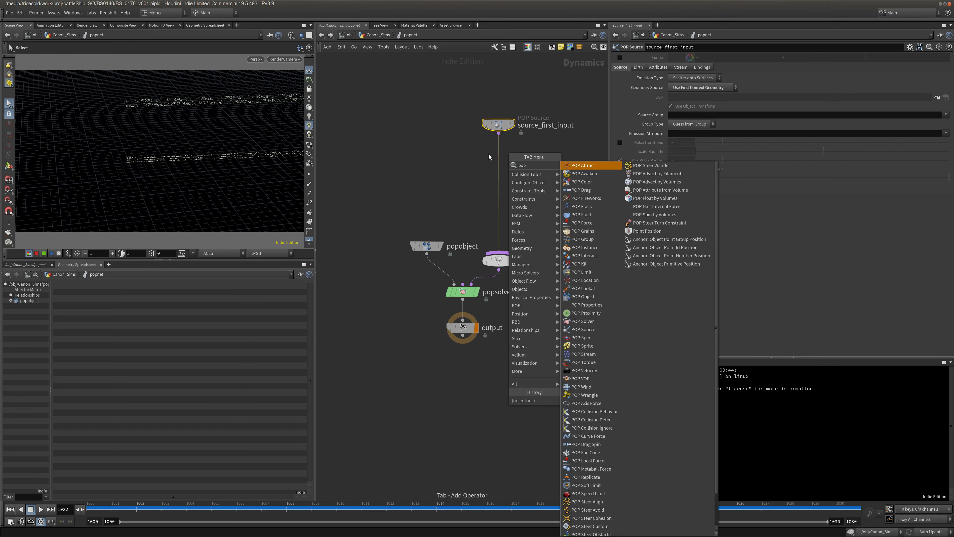
{"action": "type", "text": "for"}
{"action": "left_click", "coordinate": [590, 166]}
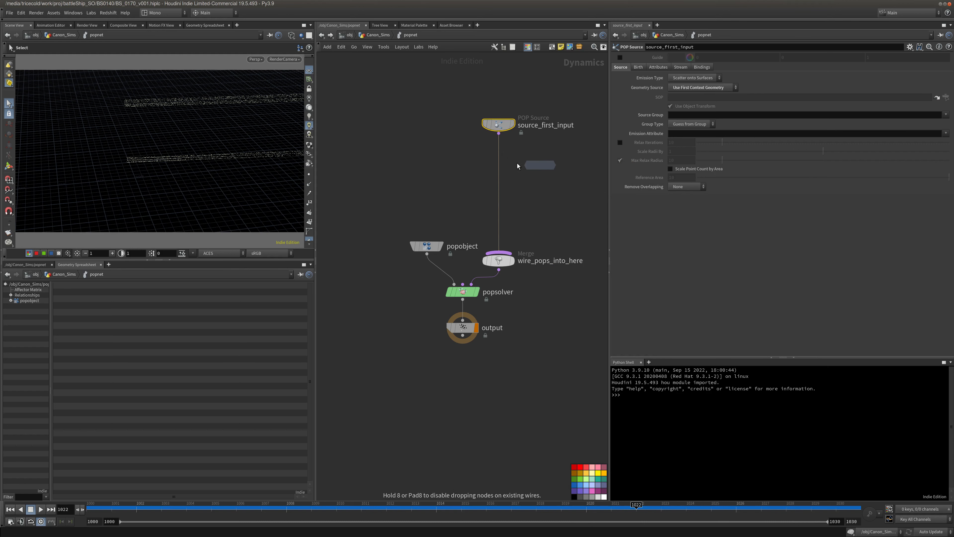
{"action": "left_click", "coordinate": [488, 165]}
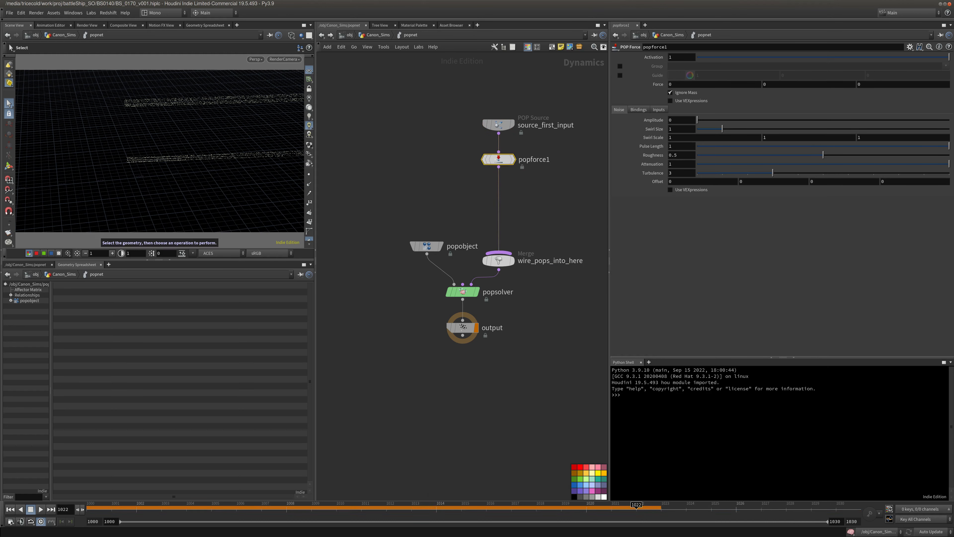
Set the POP Force noise Amplitude to 1 and Swirl Size to 30.
{"action": "left_click_drag", "start_coordinate": [677, 121], "coordinate": [620, 116]}
{"action": "type", "text": "1"}
{"action": "key", "text": "Tab"}
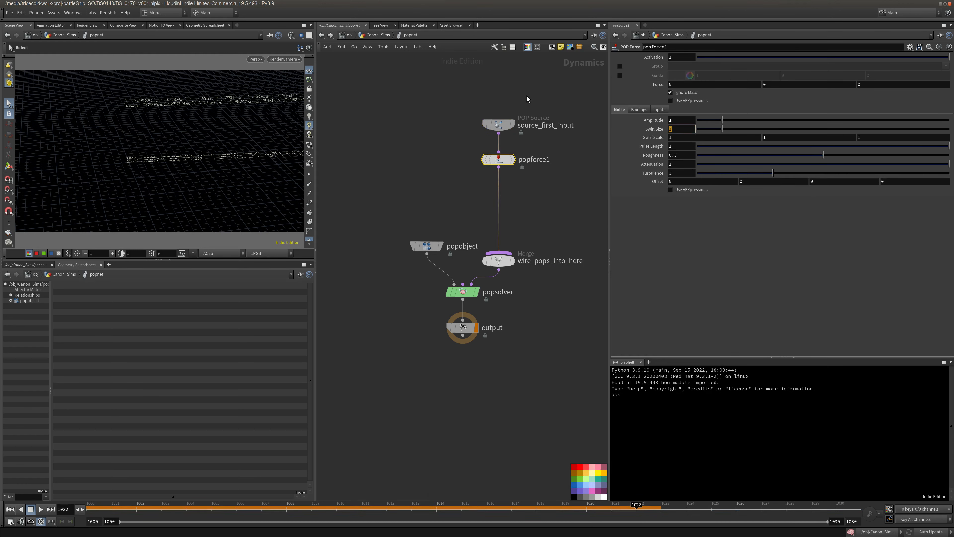
{"action": "type", "text": "30"}
{"action": "key", "text": "Return"}
Play the simulation and view it outside the render camera to check the force's effect on the particles.
{"action": "left_click", "coordinate": [36, 511]}
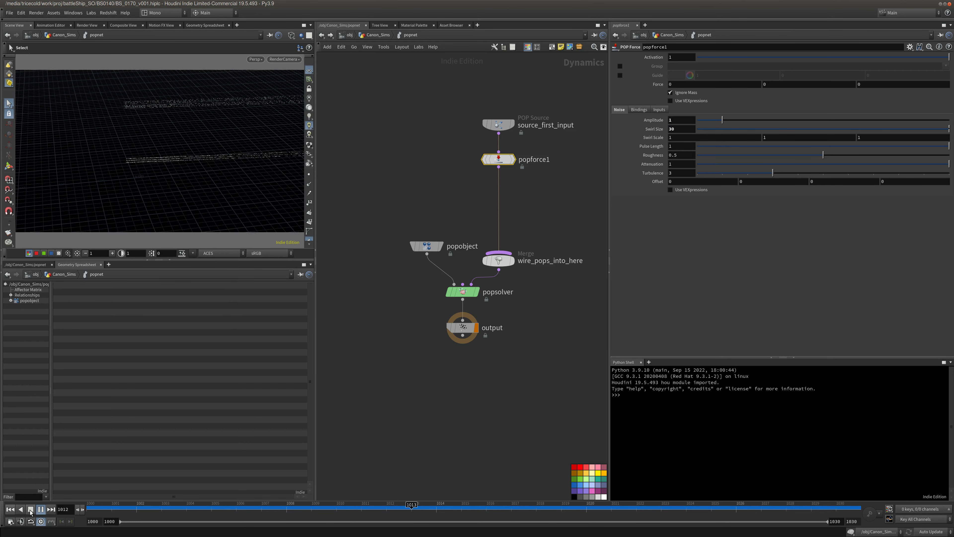
{"action": "left_click", "coordinate": [30, 512]}
{"action": "key", "text": "Escape"}
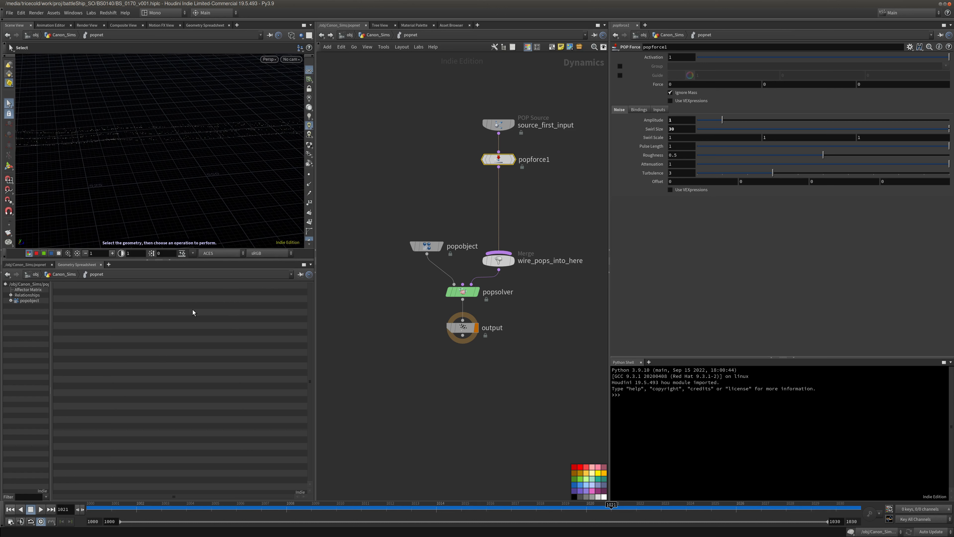
{"action": "left_click", "coordinate": [40, 509]}
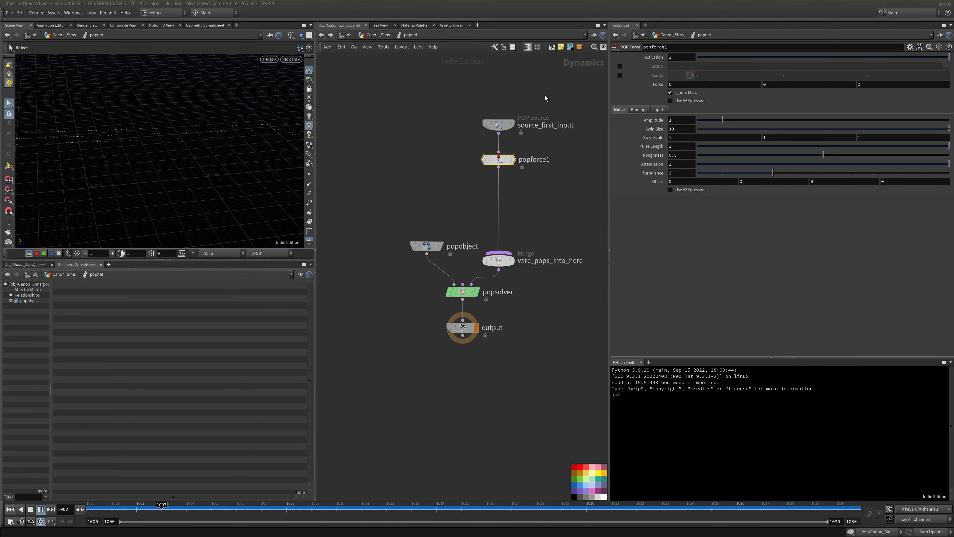
In source_first_input's birth settings, set Const. Activation to $F < 1010 and Const. Birth Rate to 50000.
{"action": "left_click", "coordinate": [498, 124]}
{"action": "left_click", "coordinate": [41, 509]}
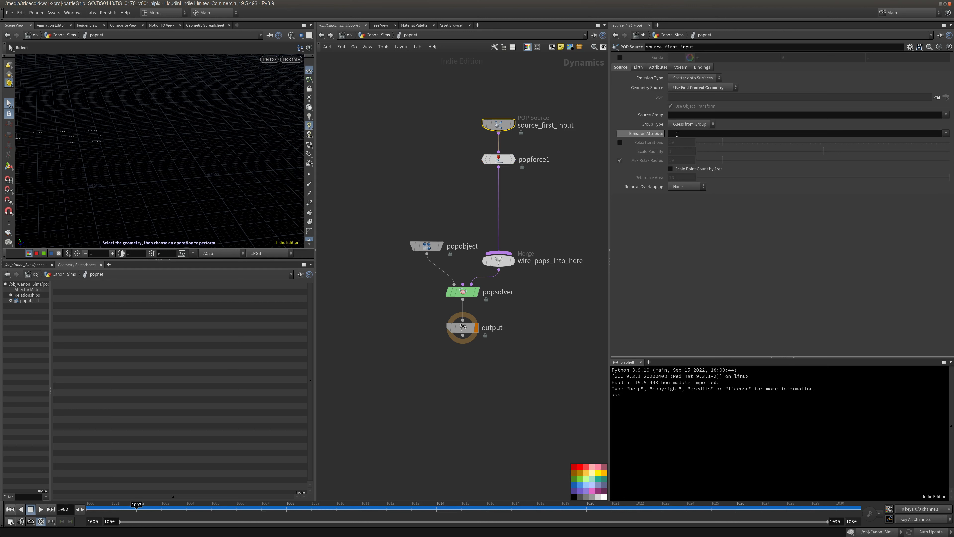
{"action": "left_click", "coordinate": [639, 67]}
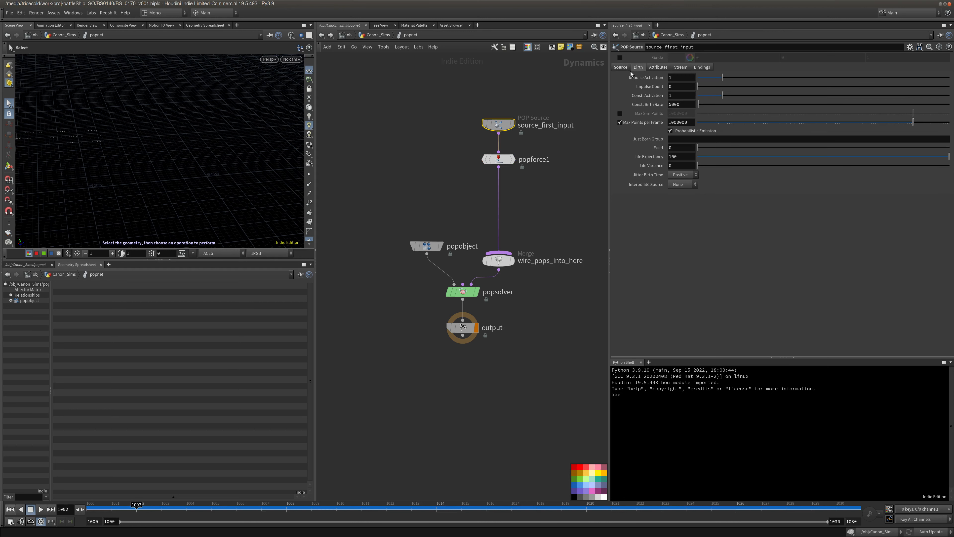
{"action": "left_click", "coordinate": [685, 99]}
{"action": "type", "text": "$F "}
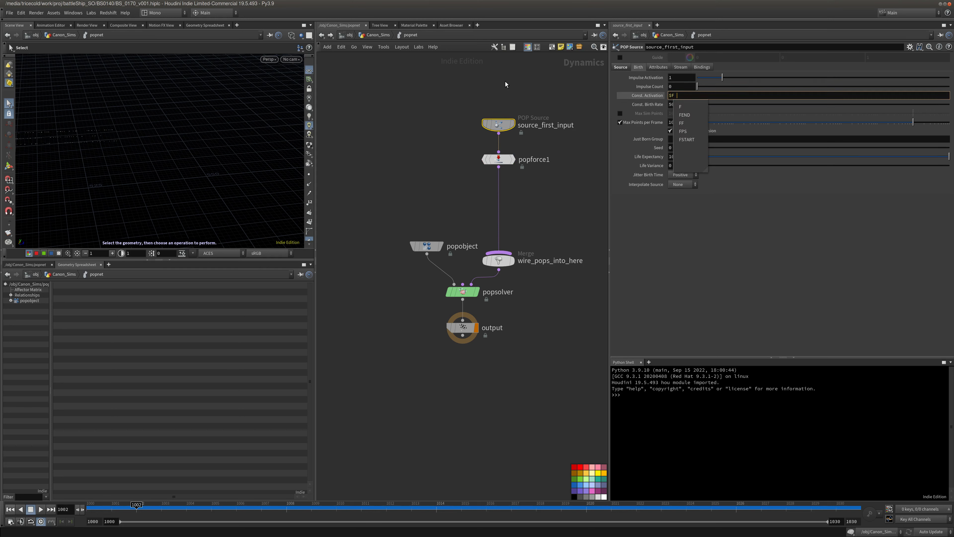
{"action": "type", "text": "< 1010"}
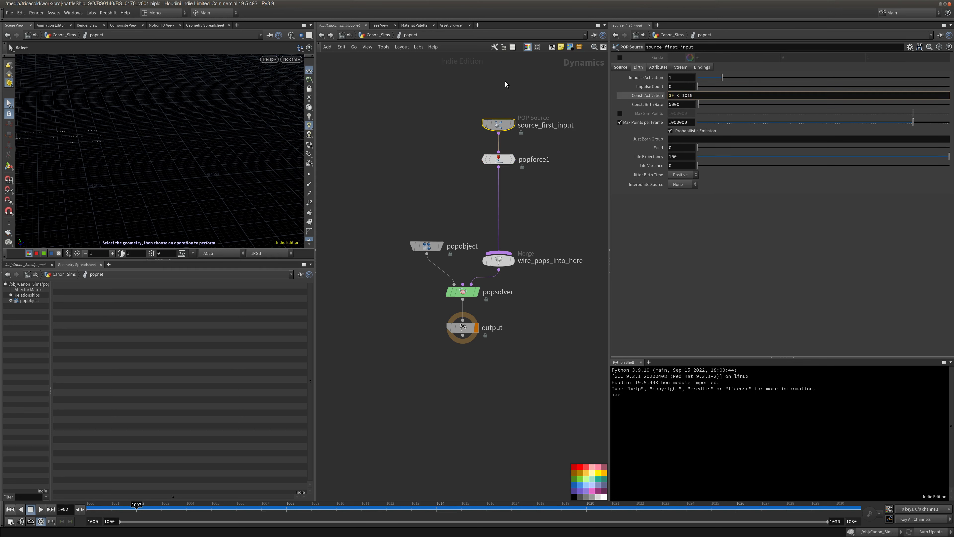
{"action": "key", "text": "Tab"}
{"action": "key", "text": "Return"}
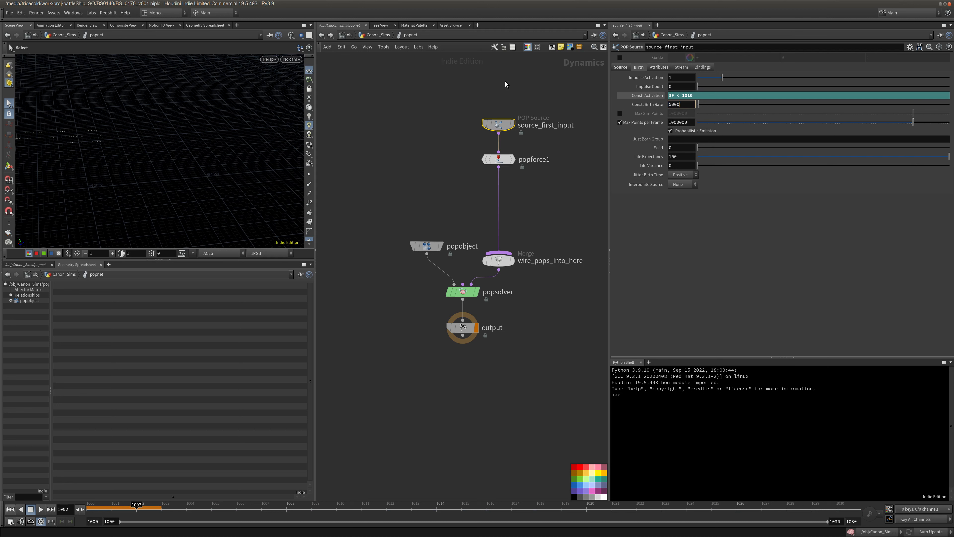
{"action": "key", "text": "Tab"}
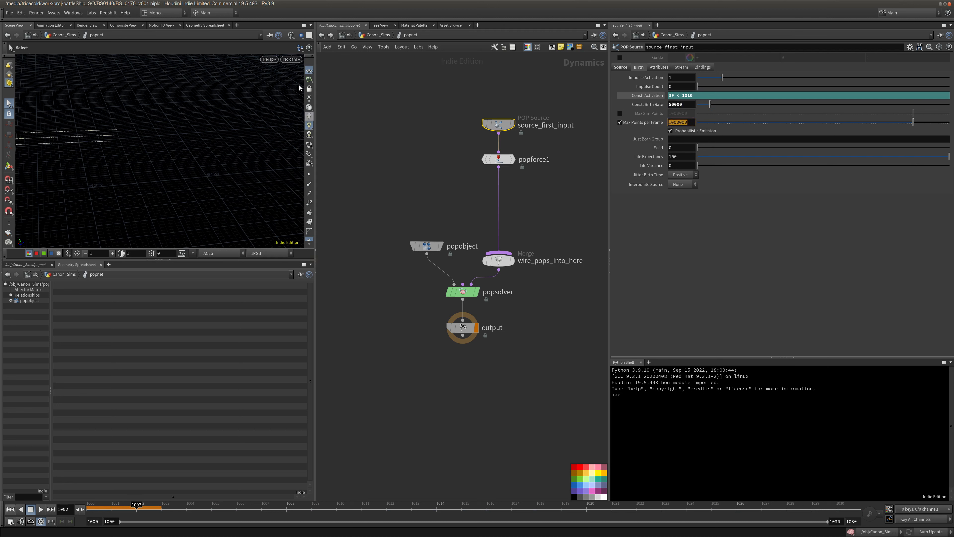
Look through RenderCamera and replay the simulation to check the denser particle trails.
{"action": "left_click", "coordinate": [291, 59]}
{"action": "left_click", "coordinate": [319, 98]}
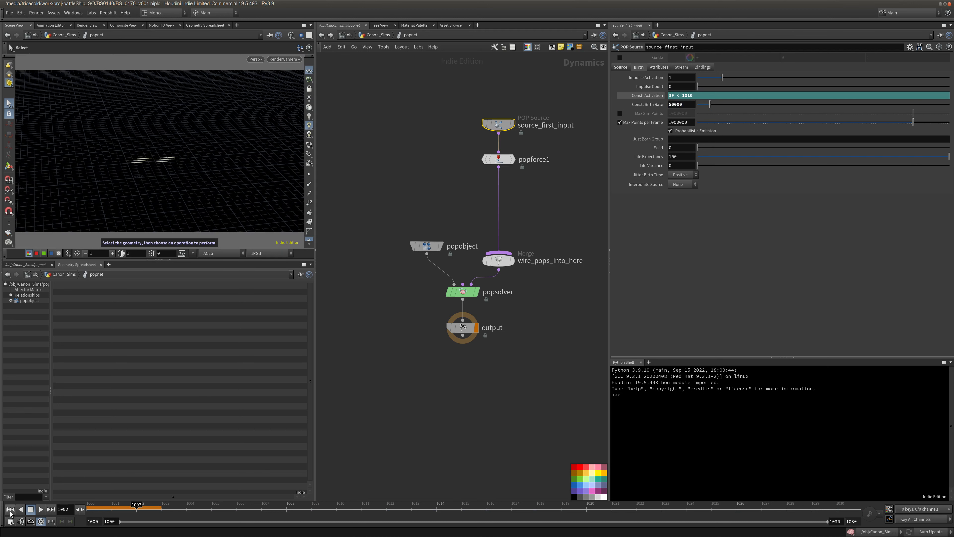
{"action": "left_click", "coordinate": [40, 509]}
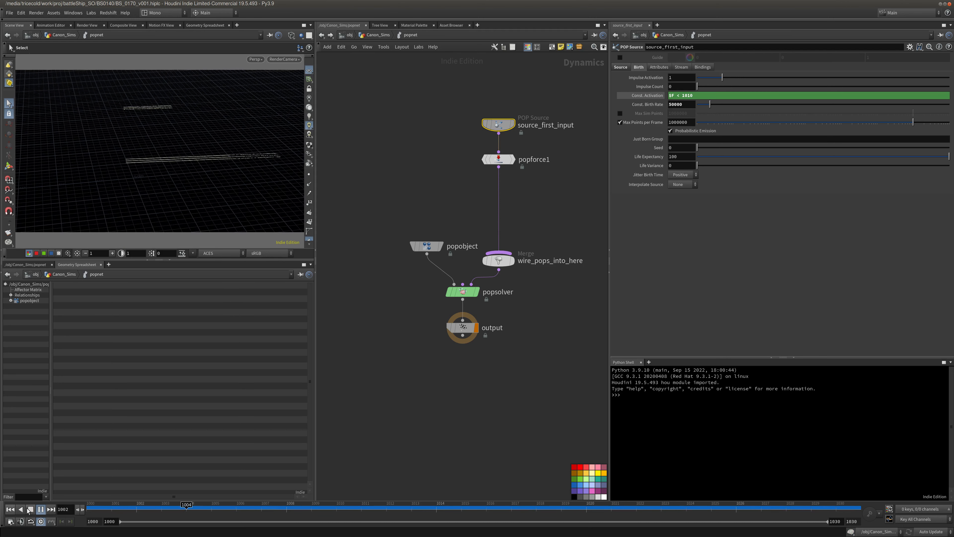
{"action": "left_click", "coordinate": [30, 509]}
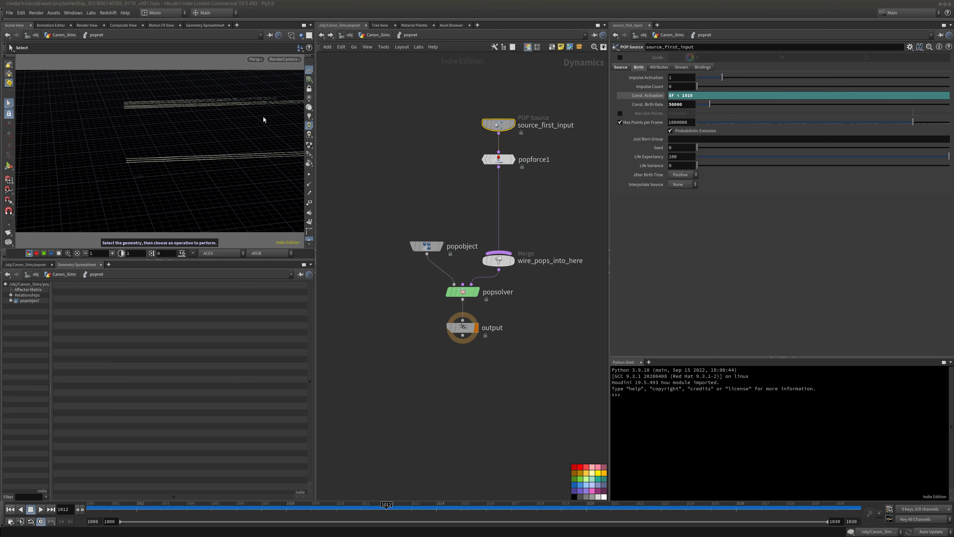
Raise the POP Force noise Roughness to about 0.8067 and replay the simulation.
{"action": "left_click_drag", "start_coordinate": [536, 181], "coordinate": [436, 150]}
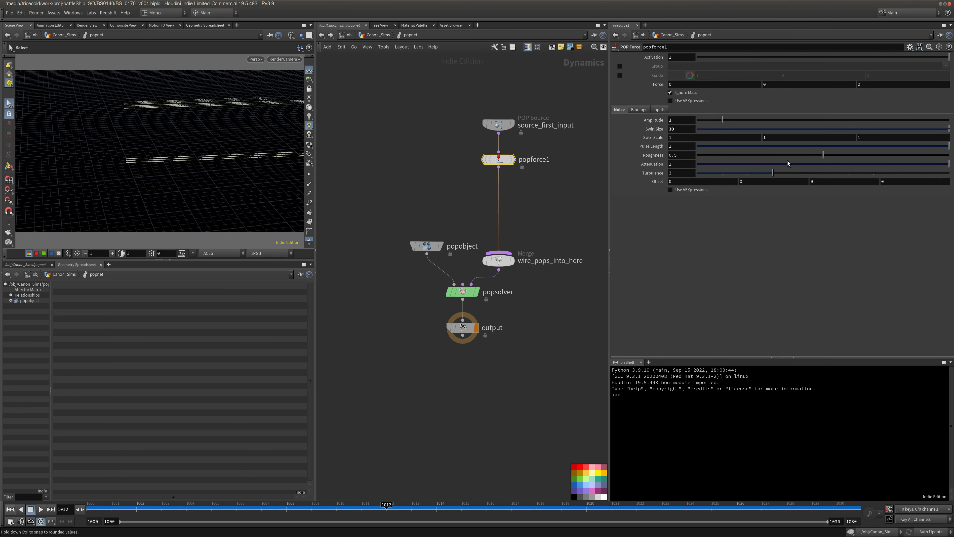
{"action": "left_click", "coordinate": [899, 154]}
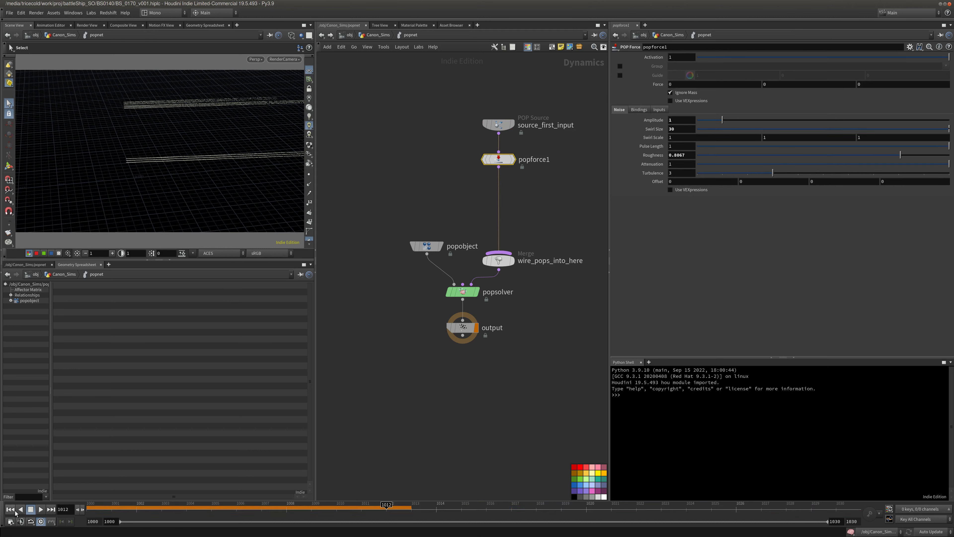
{"action": "left_click", "coordinate": [38, 512]}
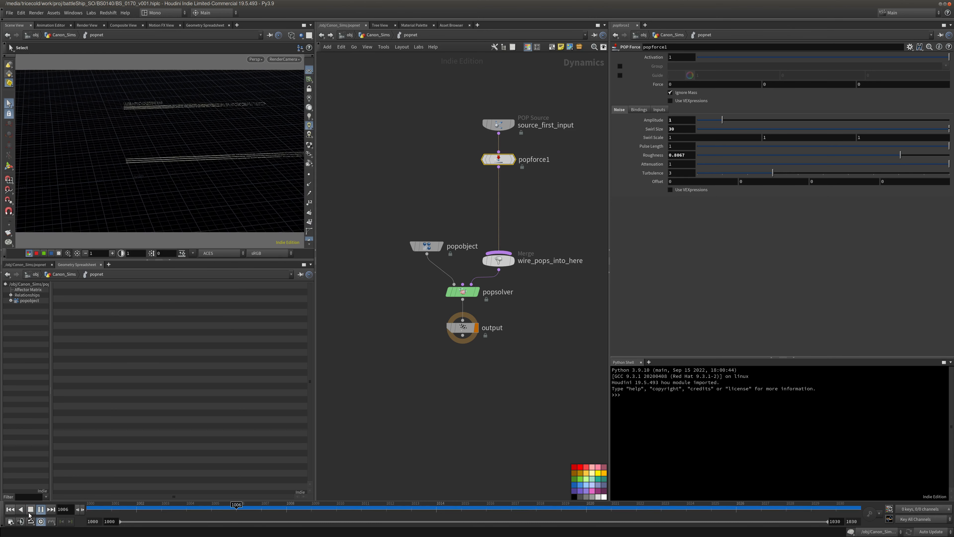
{"action": "left_click", "coordinate": [30, 511]}
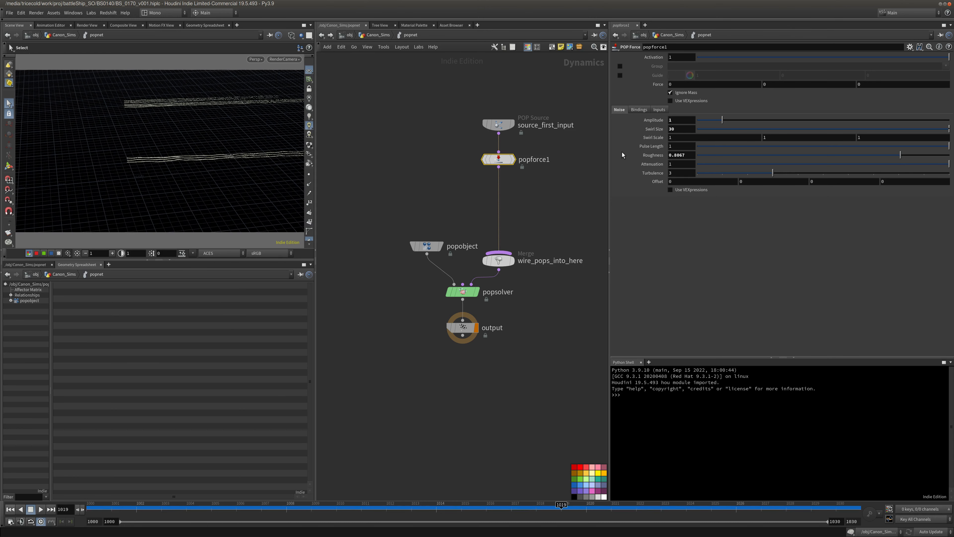
Set the Swirl Size of popforce1 to 20 and replay the simulation from the first frame.
{"action": "left_click", "coordinate": [690, 132]}
{"action": "type", "text": "20"}
{"action": "key", "text": "Return"}
{"action": "left_click", "coordinate": [10, 510]}
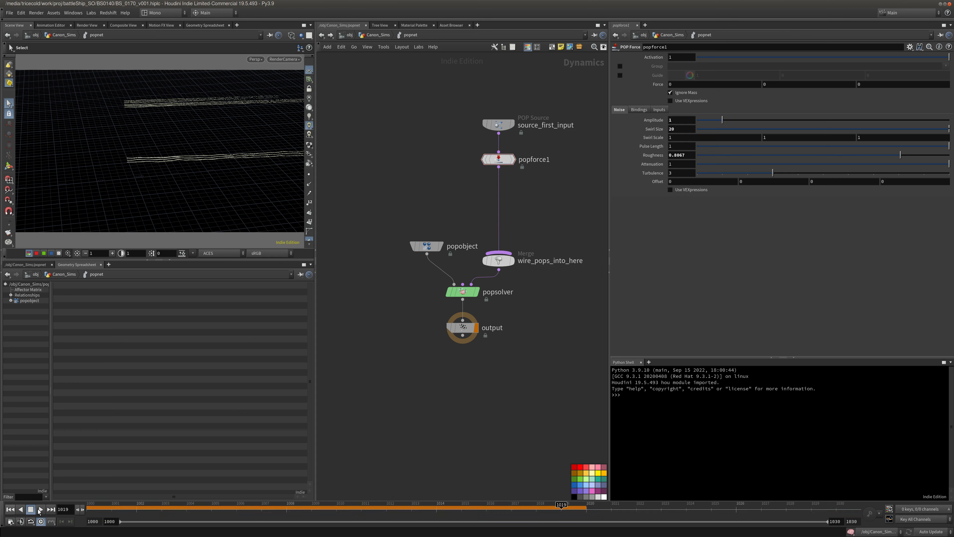
{"action": "left_click", "coordinate": [38, 510]}
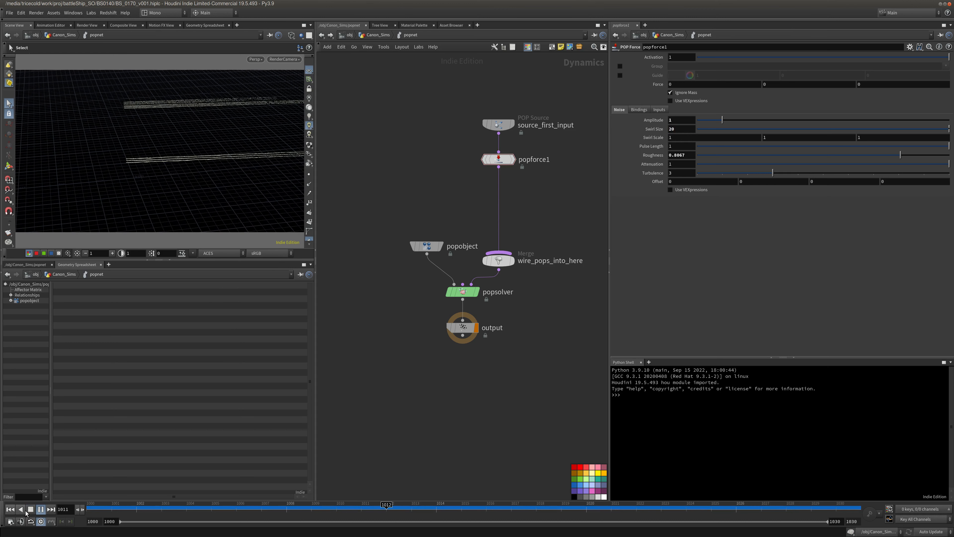
{"action": "left_click", "coordinate": [30, 509]}
Duplicate popforce1 onto the wire below it, set the copy's Swirl Size to 1 and replay the simulation.
{"action": "key", "text": "ctrl+c"}
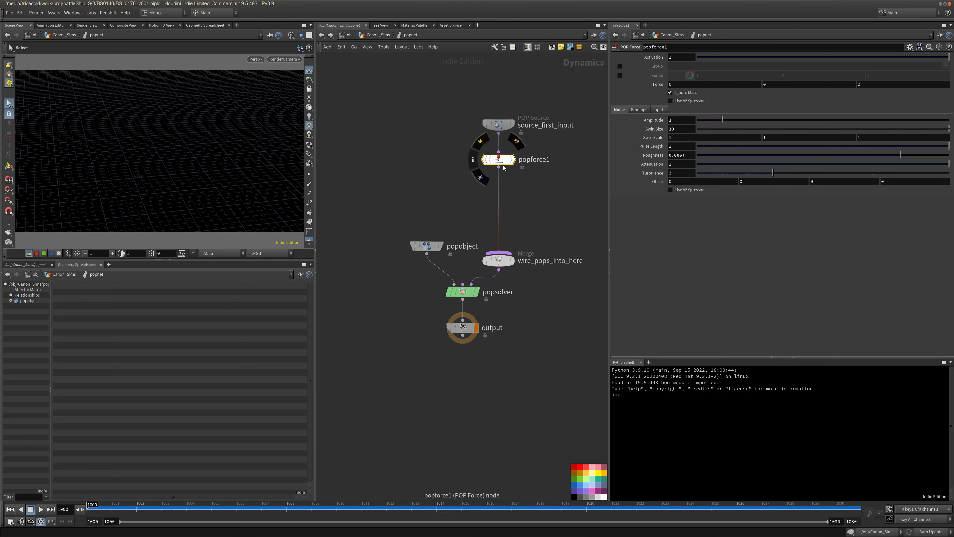
{"action": "key", "text": "ctrl+v"}
{"action": "left_click", "coordinate": [499, 194]}
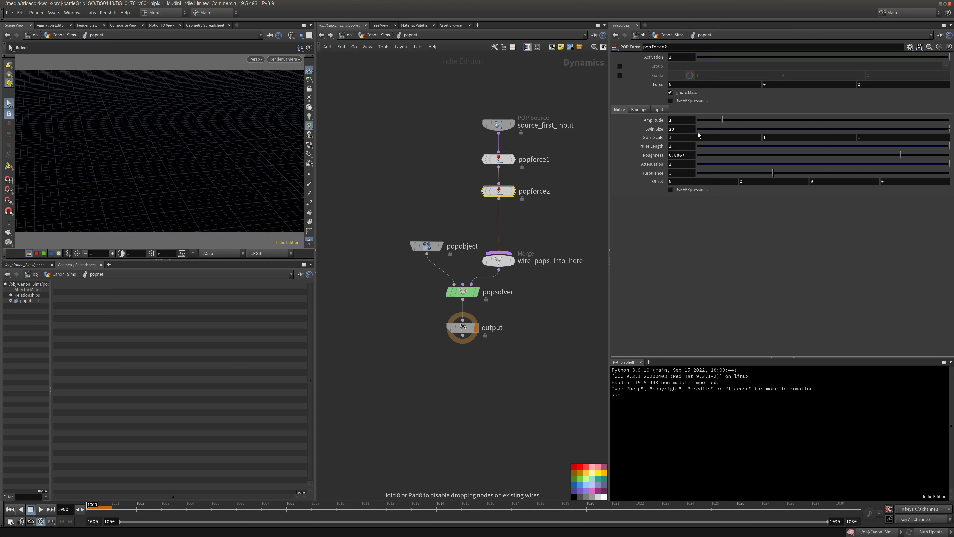
{"action": "left_click_drag", "start_coordinate": [677, 130], "coordinate": [666, 133]}
{"action": "type", "text": "1"}
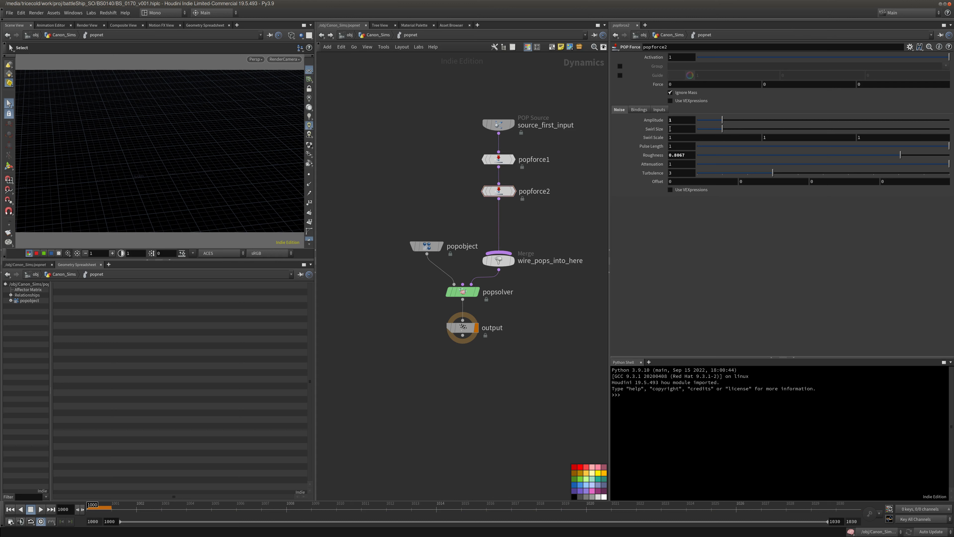
{"action": "left_click", "coordinate": [41, 509]}
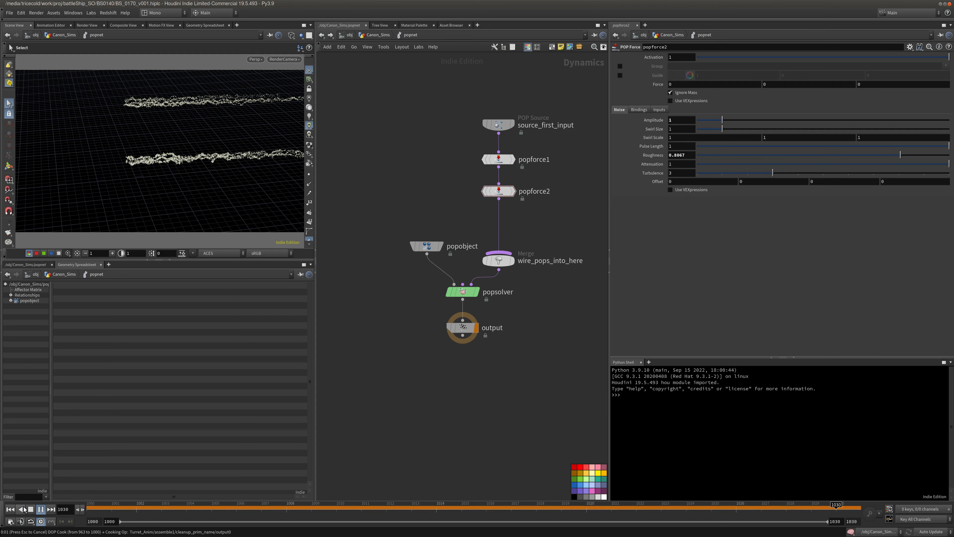
{"action": "left_click", "coordinate": [10, 509]}
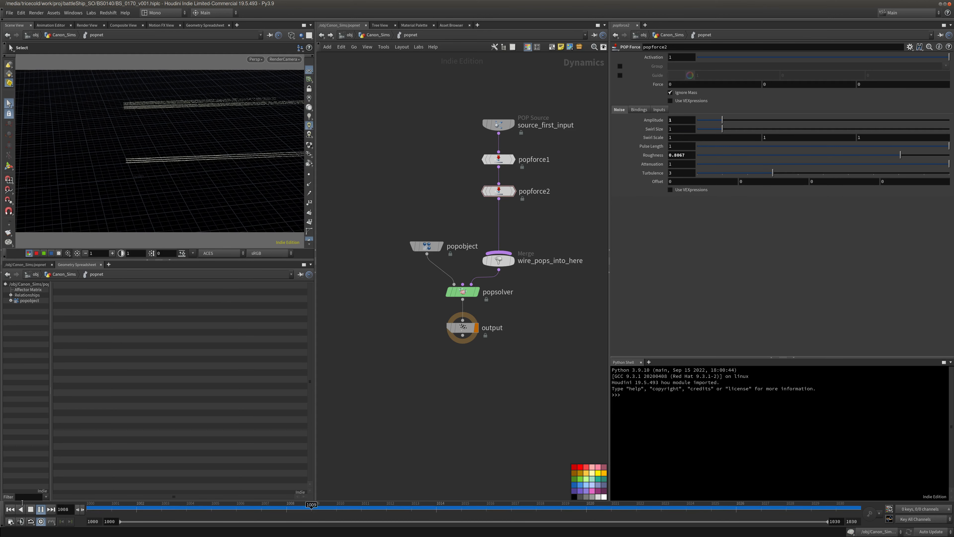
{"action": "left_click", "coordinate": [40, 509]}
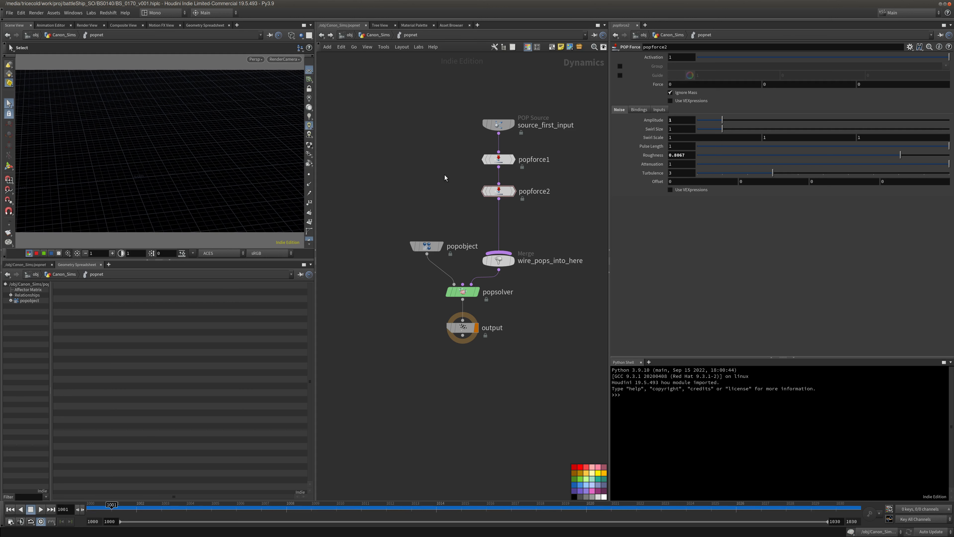
Rename the upper POP Force to WideNoise and the lower one to NarrowNoise.
{"action": "left_click", "coordinate": [531, 161]}
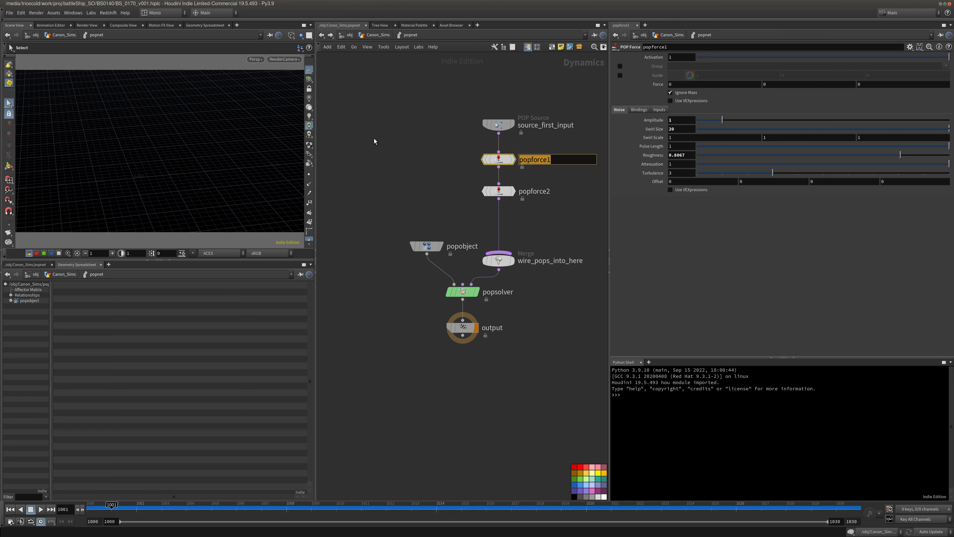
{"action": "type", "text": "WideNoise"}
{"action": "key", "text": "Tab"}
{"action": "type", "text": "Na"}
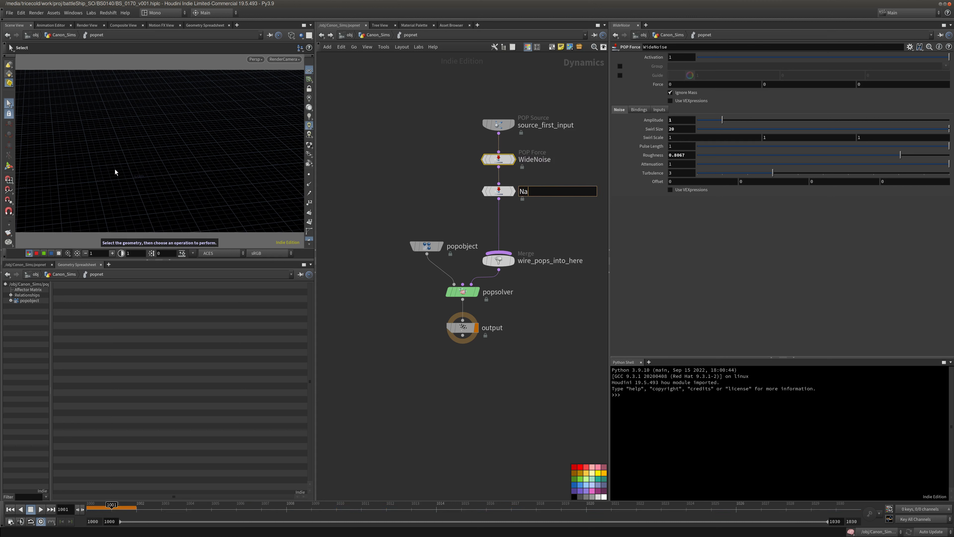
{"action": "type", "text": "rrowNoise"}
{"action": "left_click", "coordinate": [385, 349]}
Move the POP source and both noise forces up together, away from the merge node.
{"action": "middle_click_drag", "start_coordinate": [566, 151], "coordinate": [514, 198]}
{"action": "left_click_drag", "start_coordinate": [524, 127], "coordinate": [436, 132]}
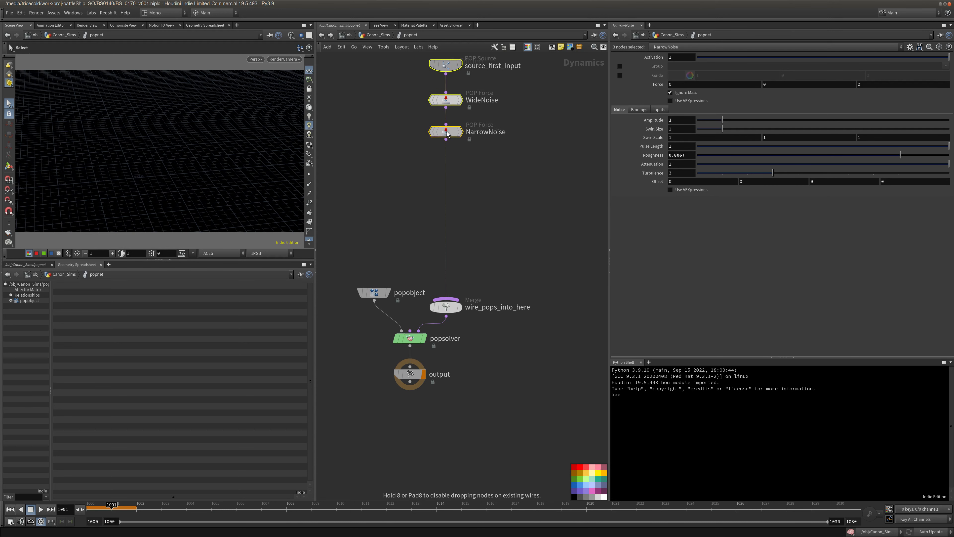
{"action": "left_click", "coordinate": [351, 47]}
{"action": "left_click", "coordinate": [480, 171]}
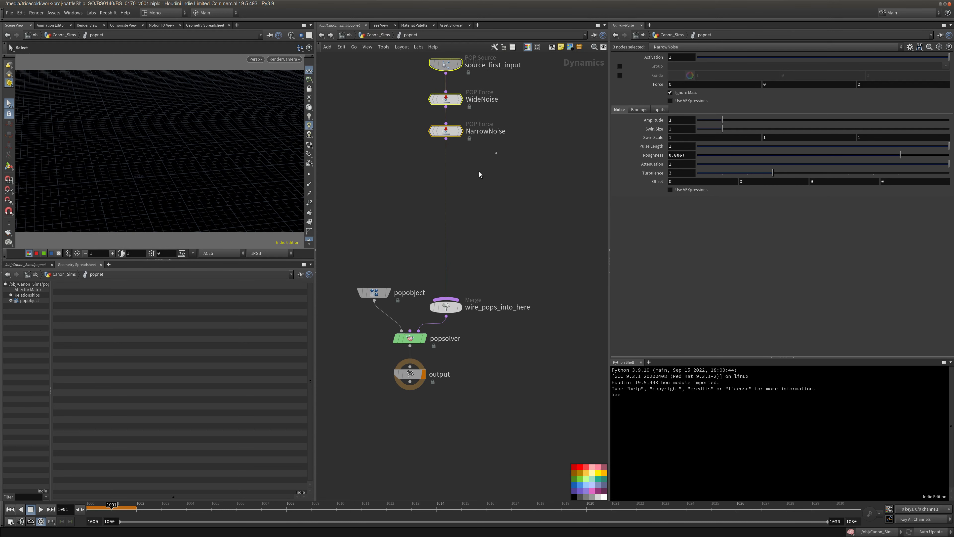
Return to the Canon_Sims level, add an Attribute Delete node wired below popnet and display it.
{"action": "left_click", "coordinate": [377, 35]}
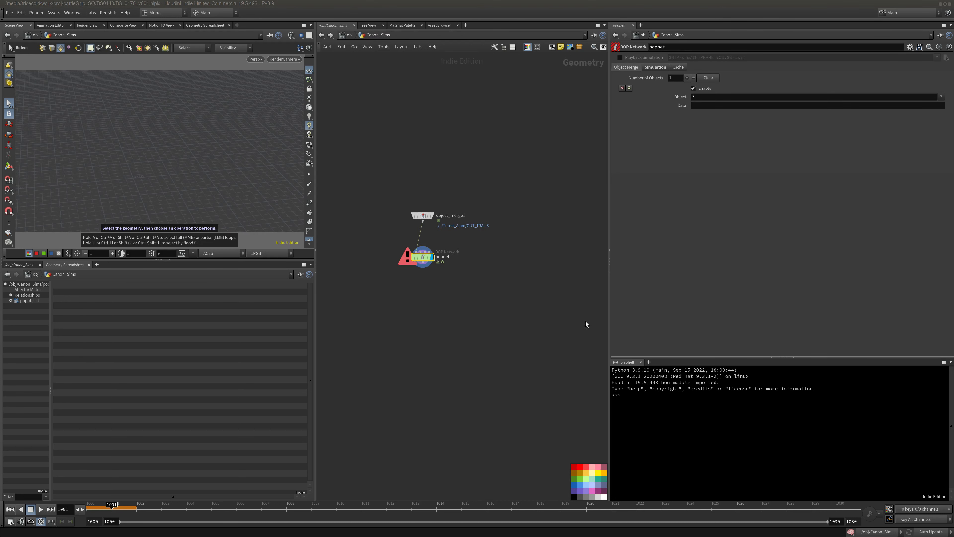
{"action": "key", "text": "Tab"}
{"action": "type", "text": "attr"}
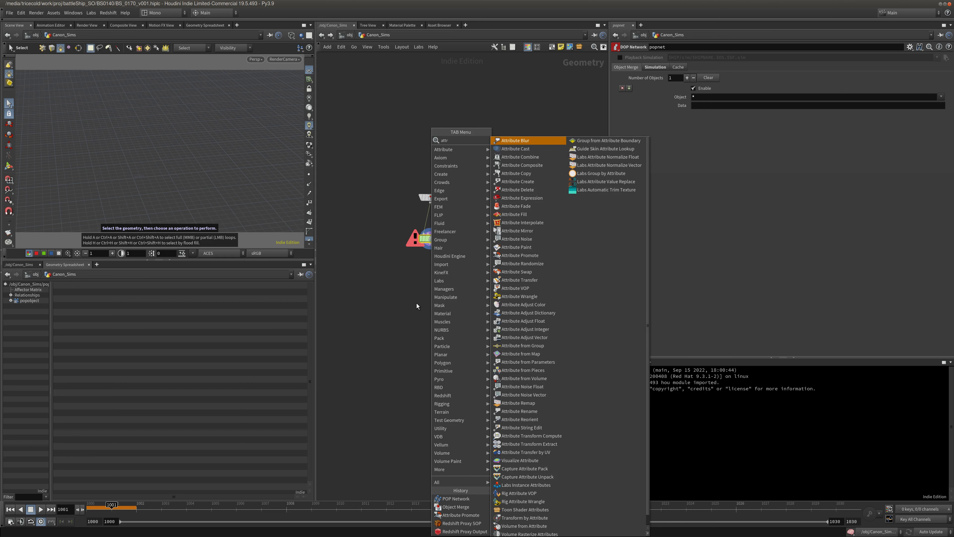
{"action": "type", "text": "w"}
{"action": "left_click", "coordinate": [516, 141]}
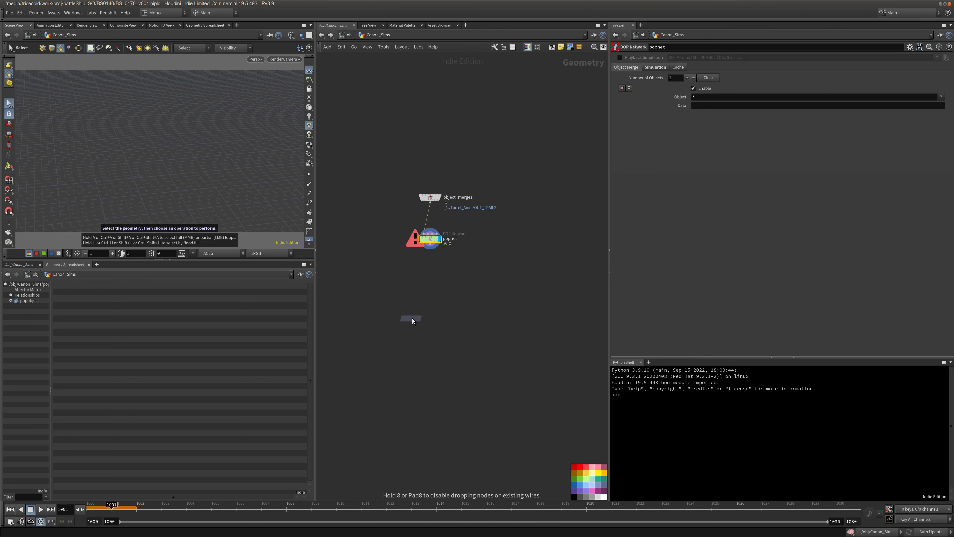
{"action": "left_click", "coordinate": [434, 285]}
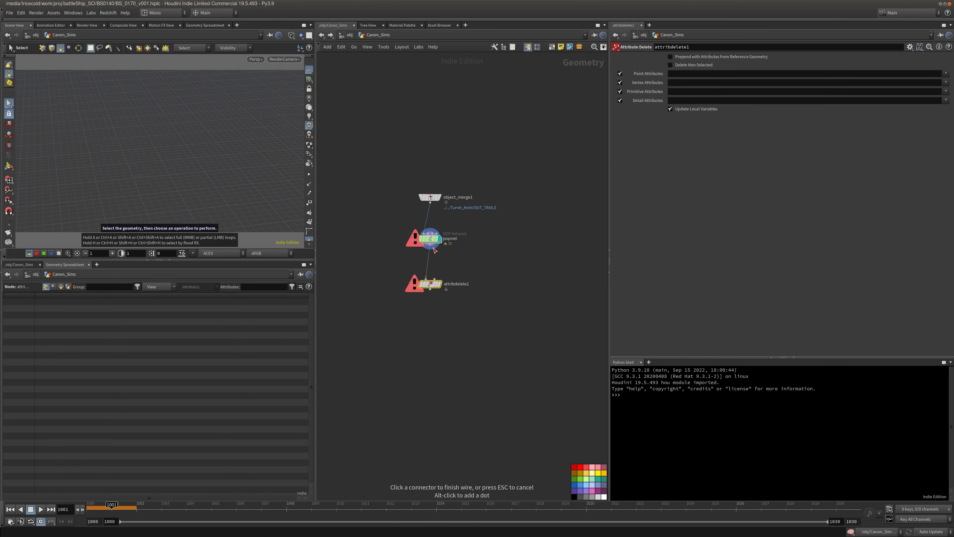
{"action": "left_click", "coordinate": [440, 284]}
{"action": "left_click_drag", "start_coordinate": [431, 285], "coordinate": [431, 277]}
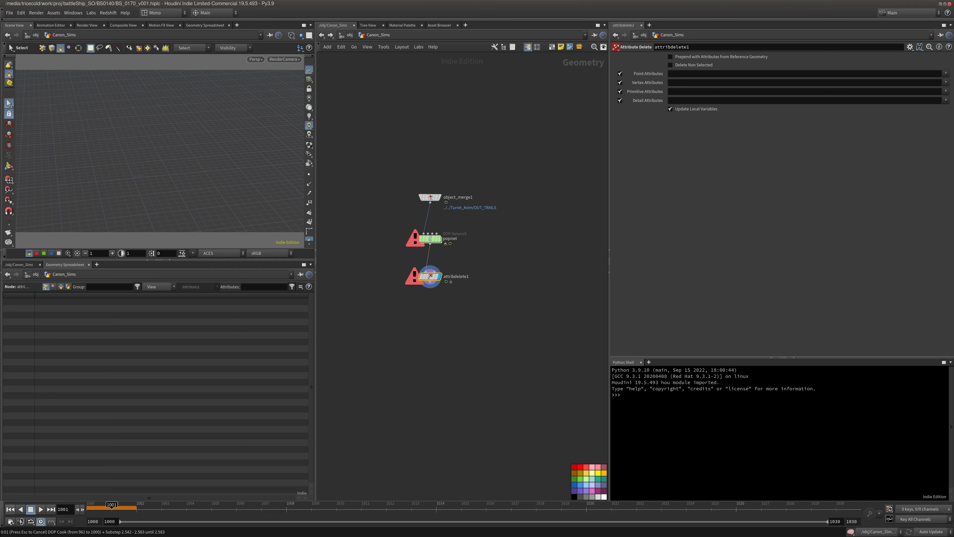
Set the Attribute Delete's Point Attributes to * ^age ^v ^id.
{"action": "left_click", "coordinate": [732, 74]}
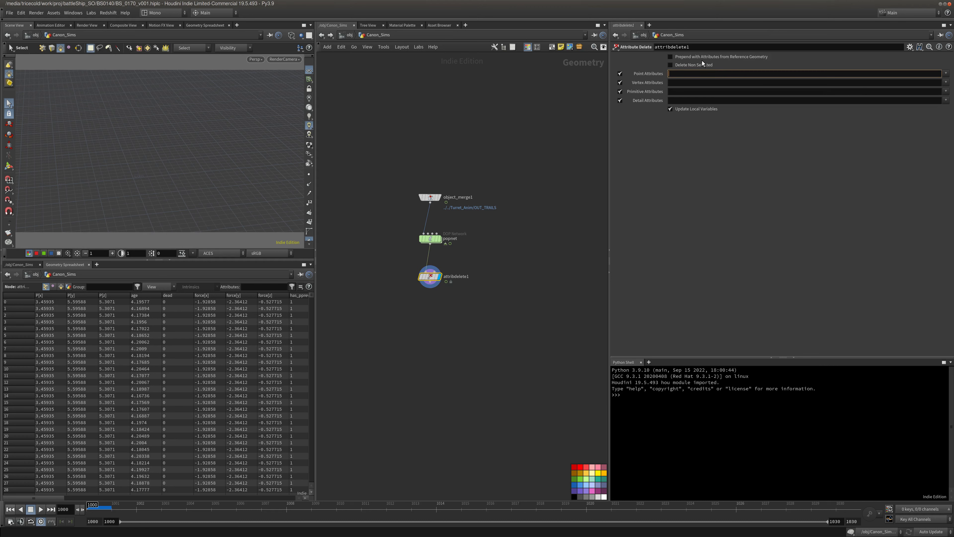
{"action": "type", "text": "*"}
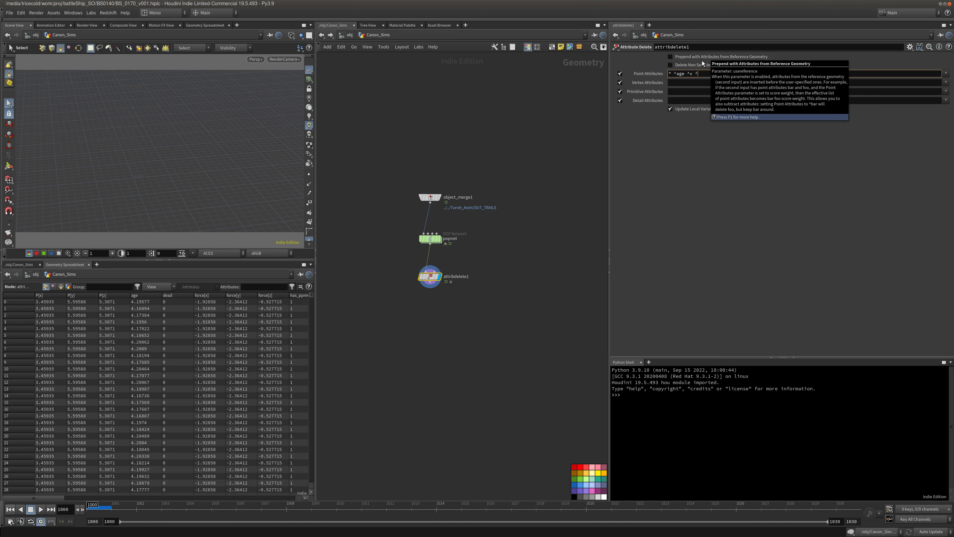
{"action": "key", "text": "Return"}
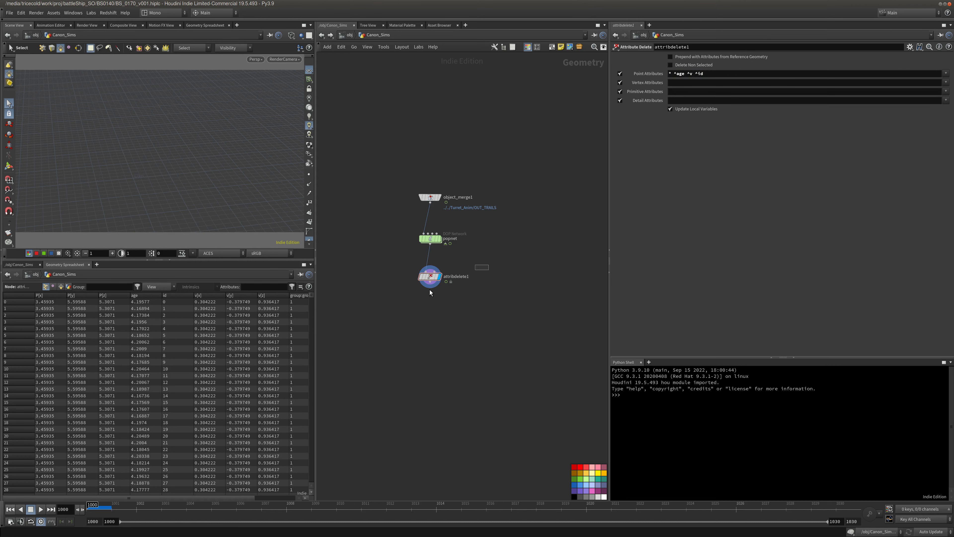
Play back the simulation with the reduced attributes and go to frame 1012.
{"action": "left_click", "coordinate": [40, 509]}
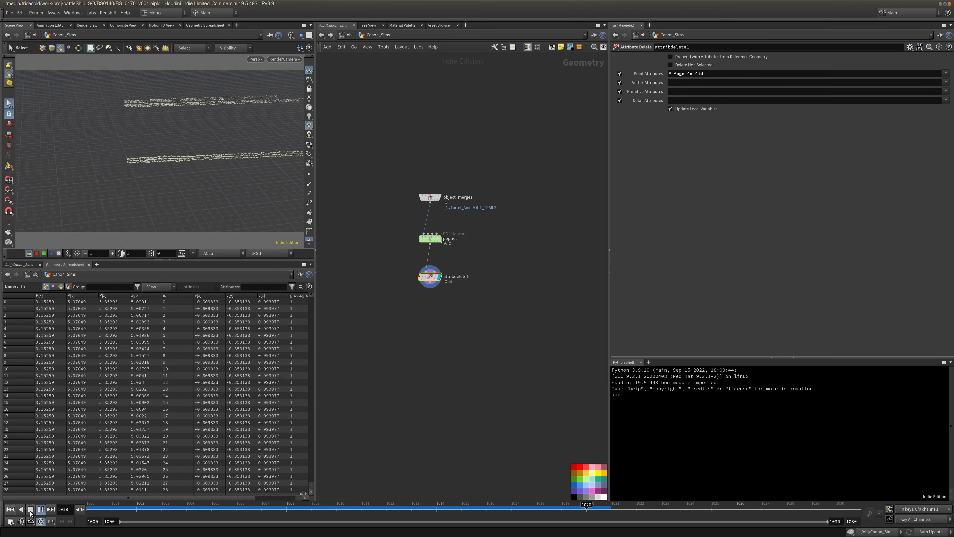
{"action": "left_click", "coordinate": [30, 509]}
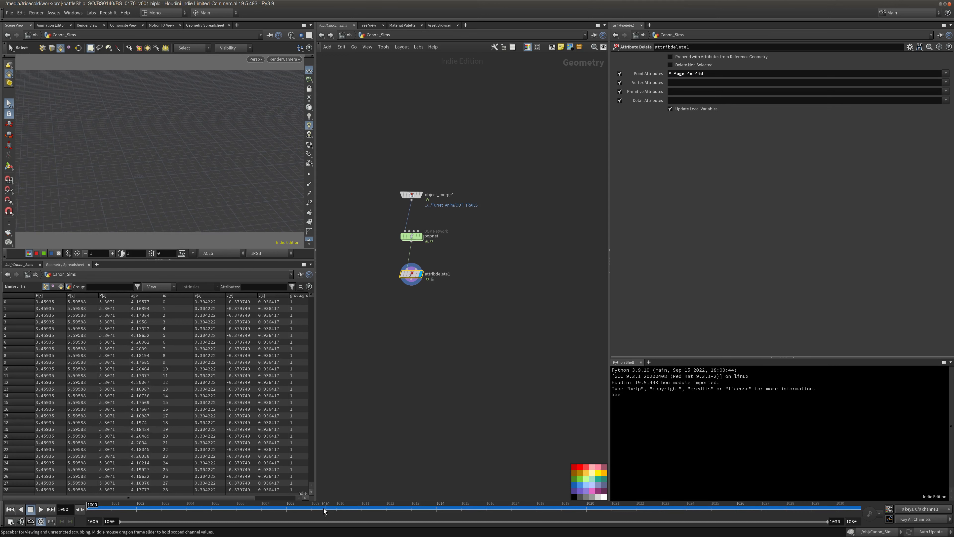
{"action": "left_click", "coordinate": [377, 504]}
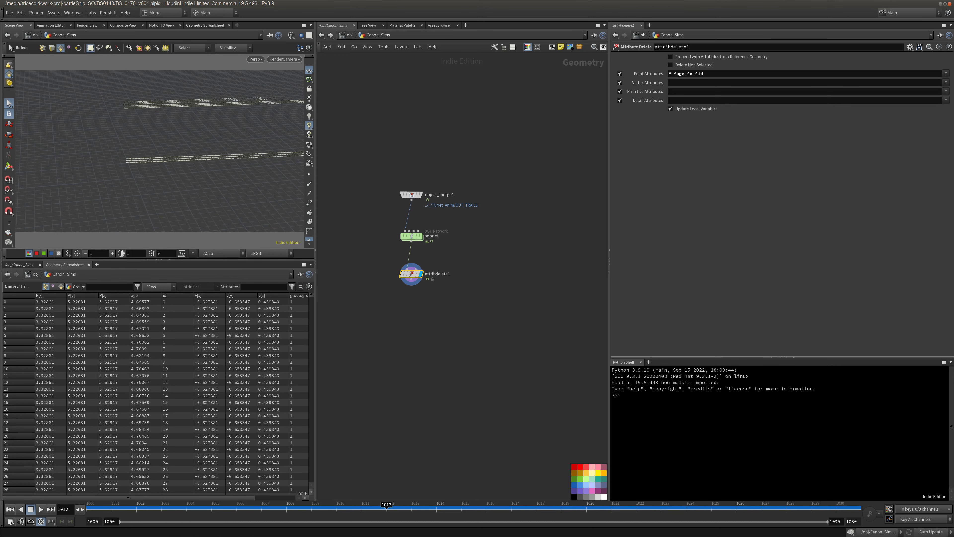
Add an Attribute Noise node and wire it below the Attribute Delete.
{"action": "key", "text": "Tab"}
{"action": "type", "text": "attrn"}
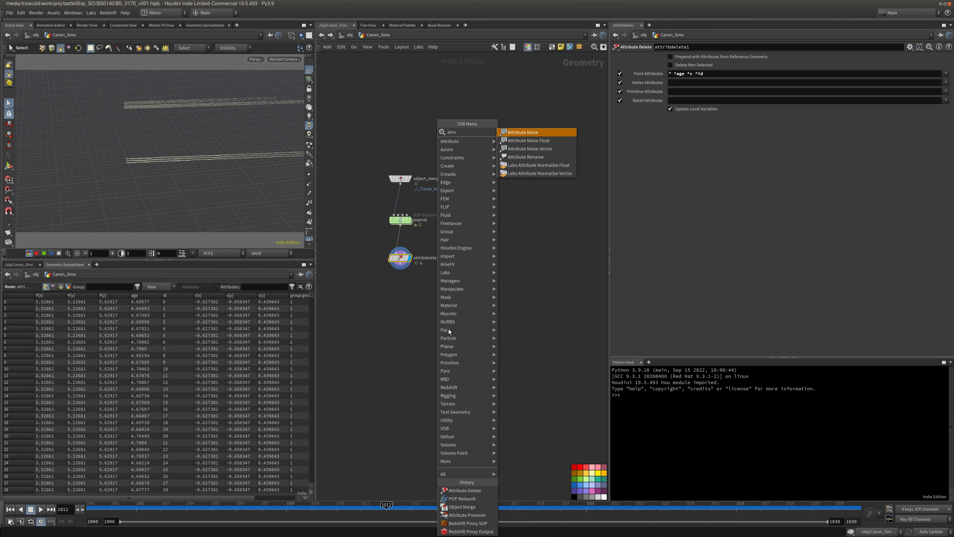
{"action": "left_click", "coordinate": [533, 133]}
{"action": "left_click", "coordinate": [402, 309]}
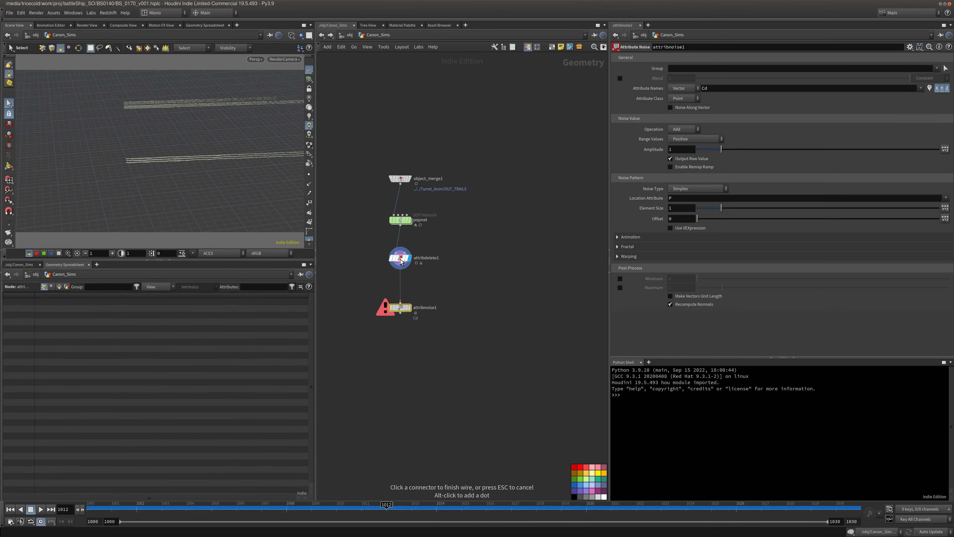
Make the Attribute Noise write a Float attribute named density, and place the displayed node closer below attribdelete1.
{"action": "left_click", "coordinate": [683, 90]}
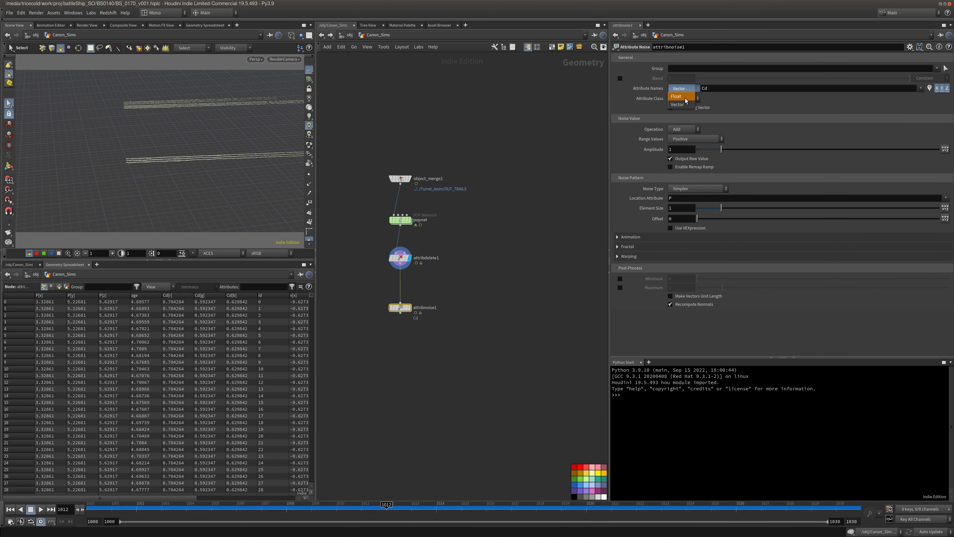
{"action": "left_click", "coordinate": [685, 97]}
{"action": "left_click_drag", "start_coordinate": [730, 88], "coordinate": [520, 79]}
{"action": "type", "text": "d"}
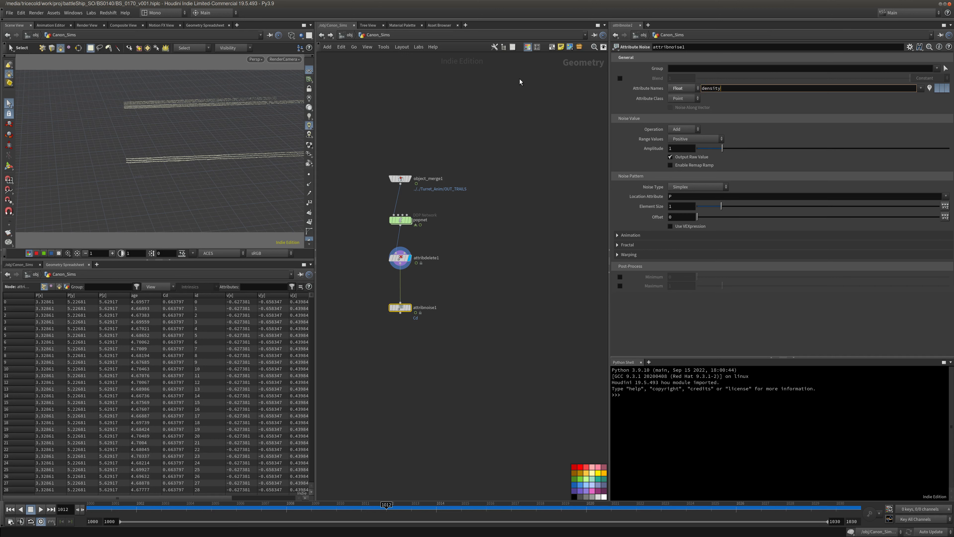
{"action": "key", "text": "Return"}
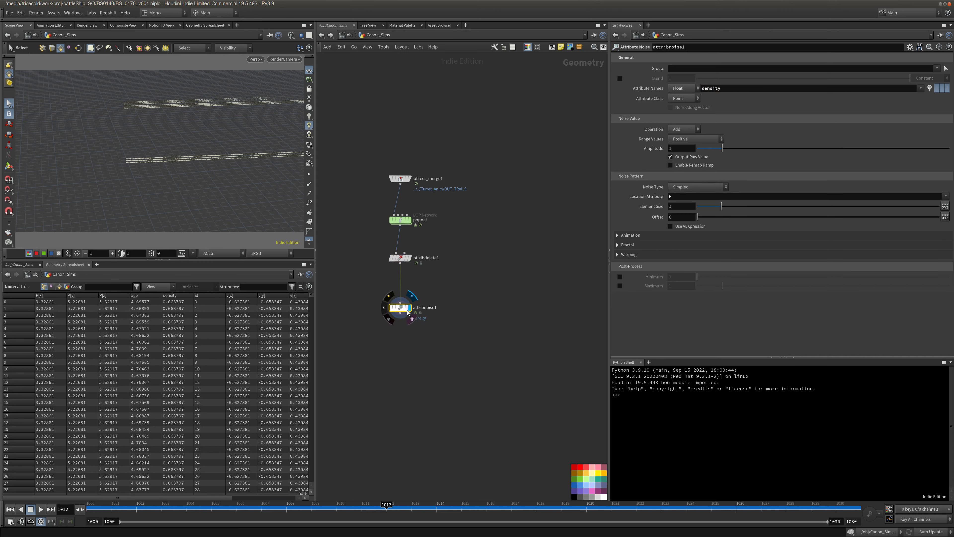
{"action": "left_click_drag", "start_coordinate": [398, 308], "coordinate": [397, 289]}
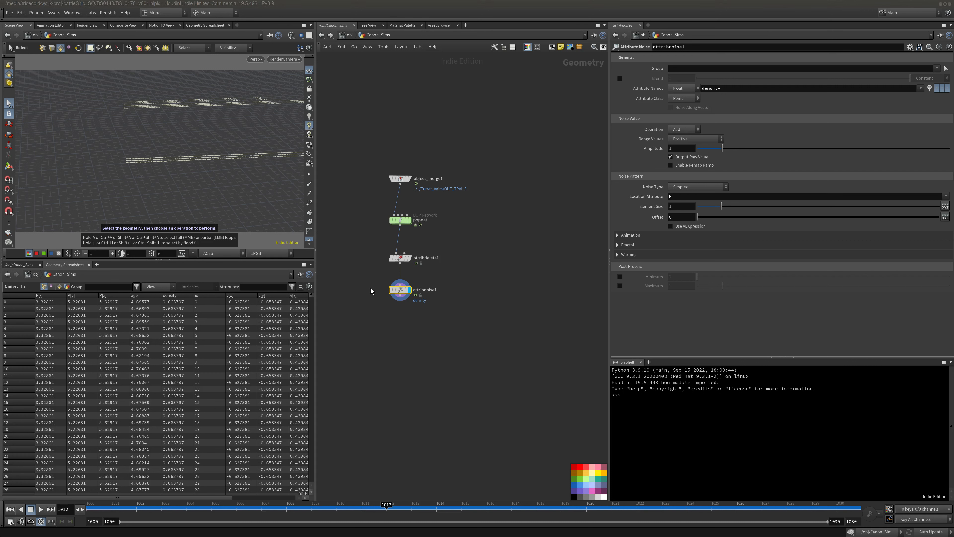
Paste a copy of the density noise node, wire it below the original and align it there.
{"action": "key", "text": "ctrl+v"}
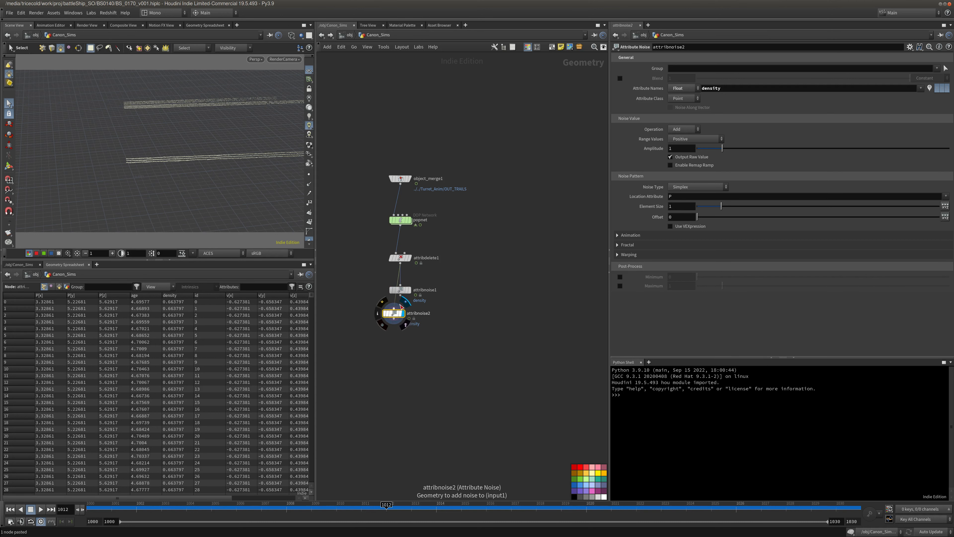
{"action": "left_click", "coordinate": [400, 296]}
{"action": "left_click", "coordinate": [395, 308]}
{"action": "left_click_drag", "start_coordinate": [395, 314], "coordinate": [401, 312]}
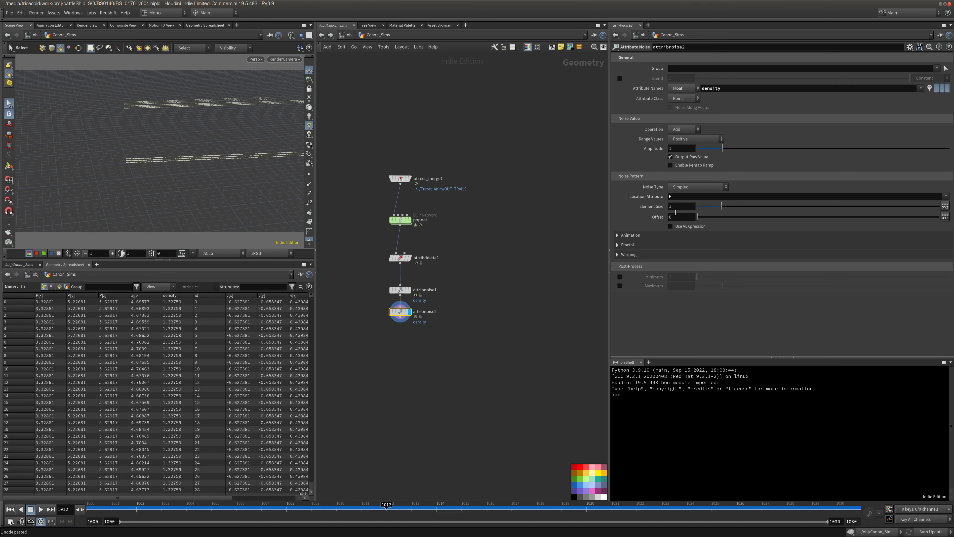
On the copied Attribute Noise, set Offset to 34.19 and the attribute name to temperature.
{"action": "left_click_drag", "start_coordinate": [697, 217], "coordinate": [862, 217]}
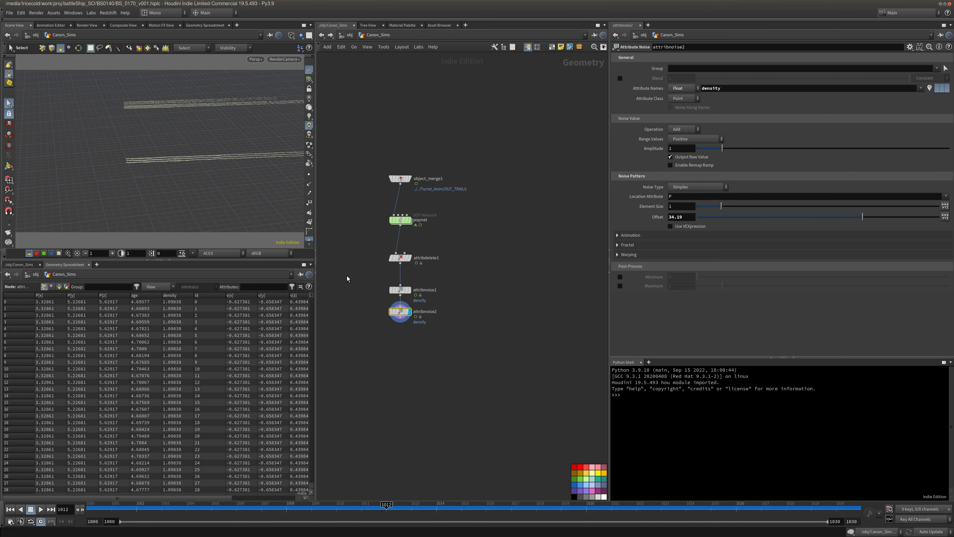
{"action": "double_click", "coordinate": [714, 88]}
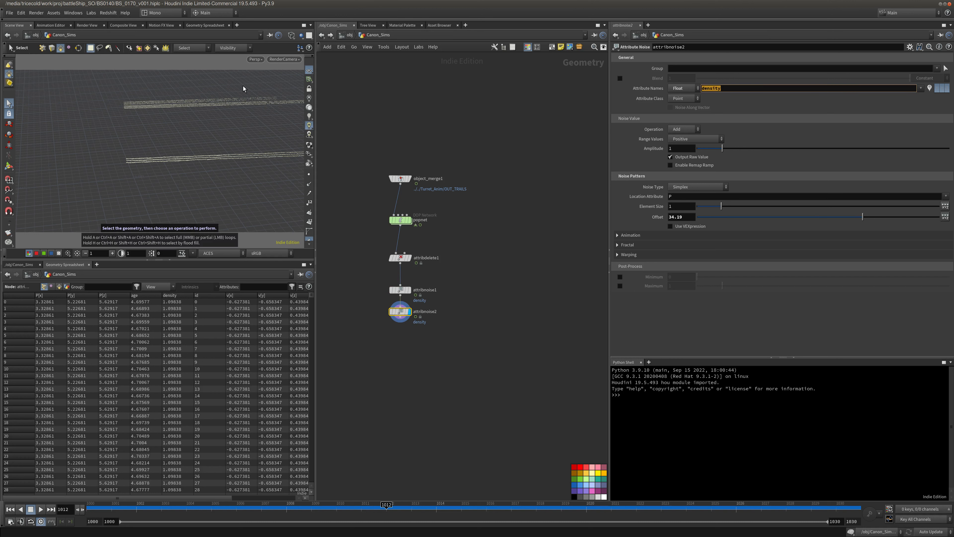
{"action": "type", "text": "temperature"}
{"action": "key", "text": "Return"}
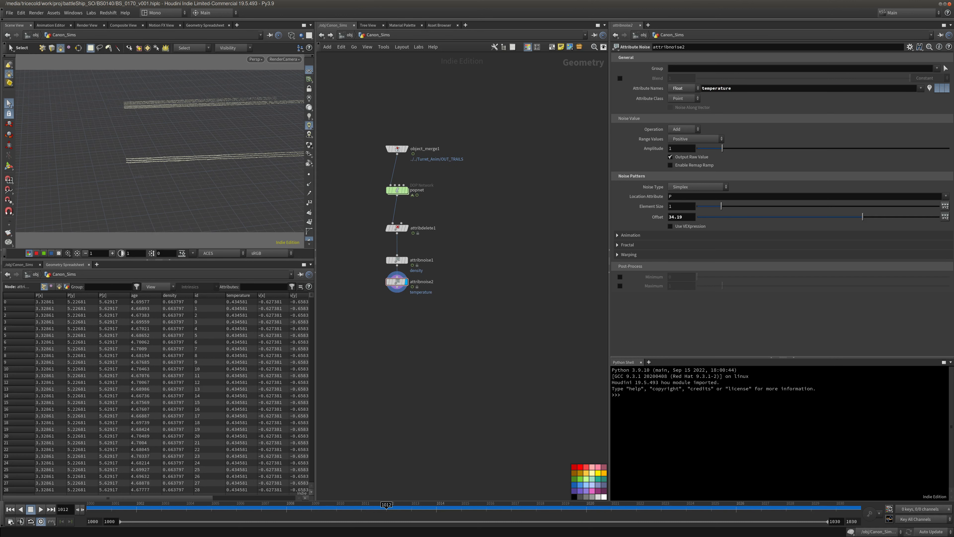
{"action": "middle_click_drag", "start_coordinate": [401, 363], "coordinate": [379, 380]}
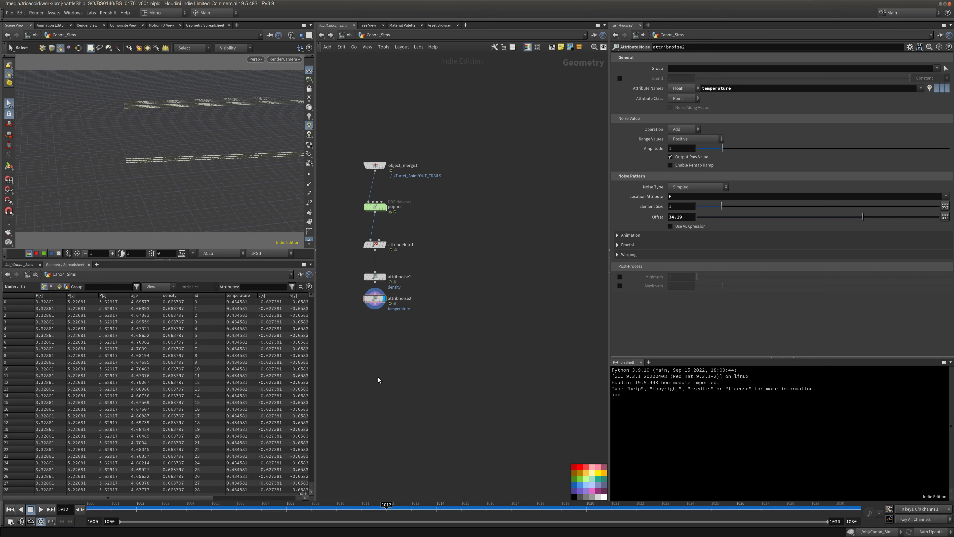
Add a Volume Rasterize Attributes node and wire it below the temperature noise node attribnoise2.
{"action": "key", "text": "Tab"}
{"action": "type", "text": "volum"}
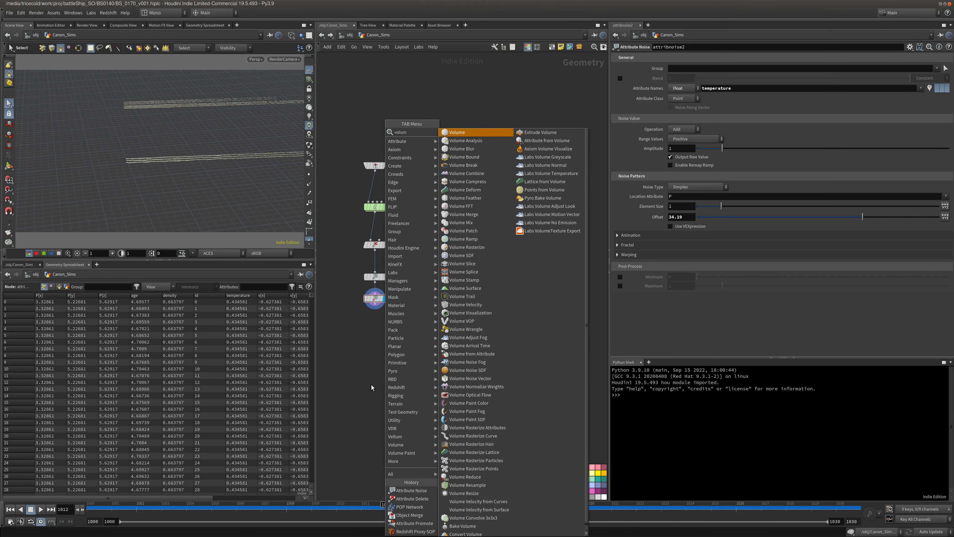
{"action": "type", "text": "e ras"}
{"action": "left_click", "coordinate": [478, 143]}
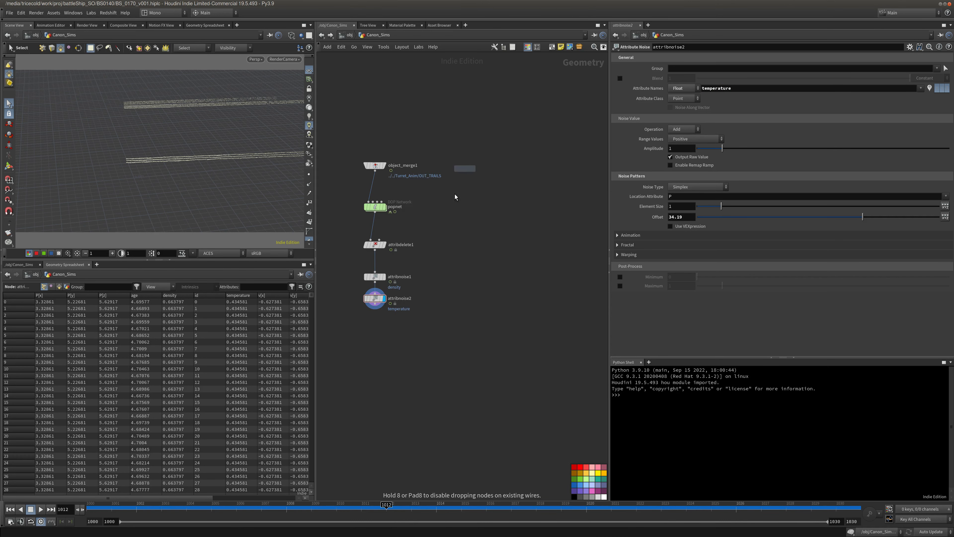
{"action": "left_click", "coordinate": [366, 368]}
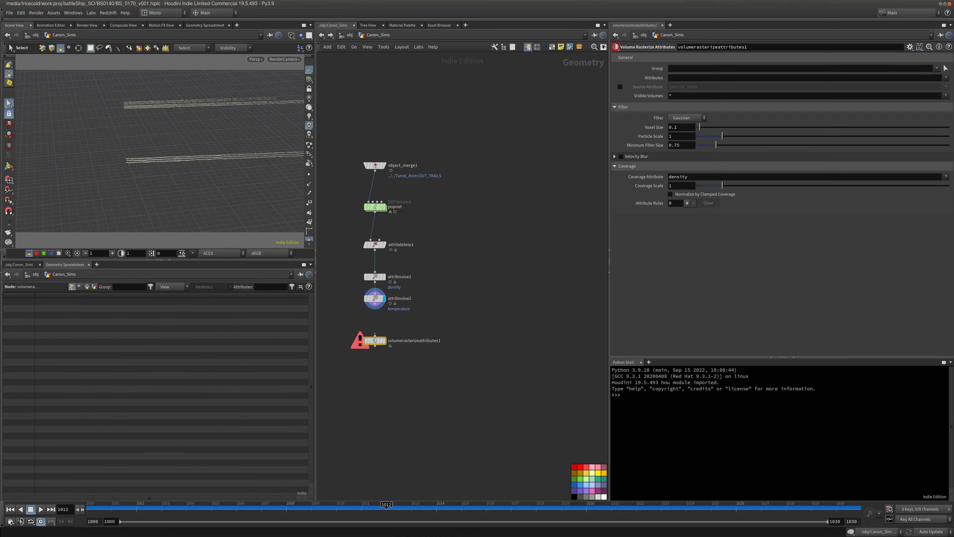
{"action": "left_click_drag", "start_coordinate": [375, 335], "coordinate": [375, 303]}
Display the Volume Rasterize Attributes node, set Particle Scale to .1 and choose density as the attribute to rasterize.
{"action": "key", "text": "Return"}
{"action": "left_click", "coordinate": [384, 340]}
{"action": "left_click_drag", "start_coordinate": [375, 341], "coordinate": [375, 334]}
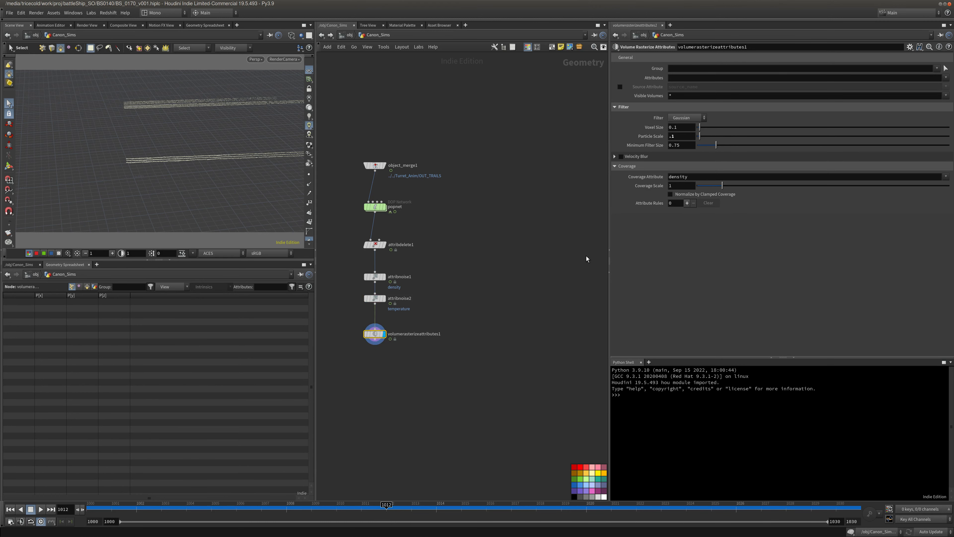
{"action": "left_click", "coordinate": [946, 78]}
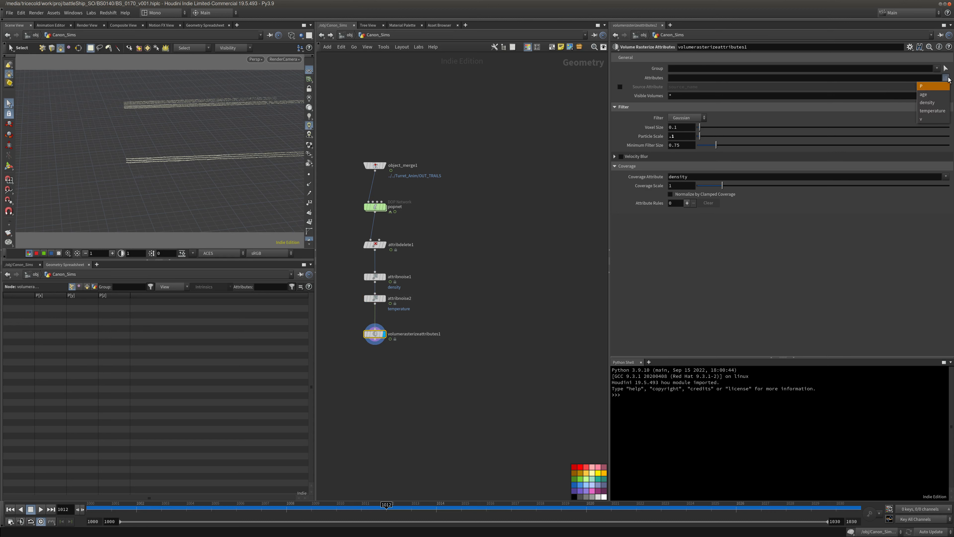
{"action": "left_click", "coordinate": [938, 100]}
Examine the rasterized density volume along the bullet trails from close up and from a distance.
{"action": "middle_click_drag", "start_coordinate": [508, 194], "coordinate": [510, 181]}
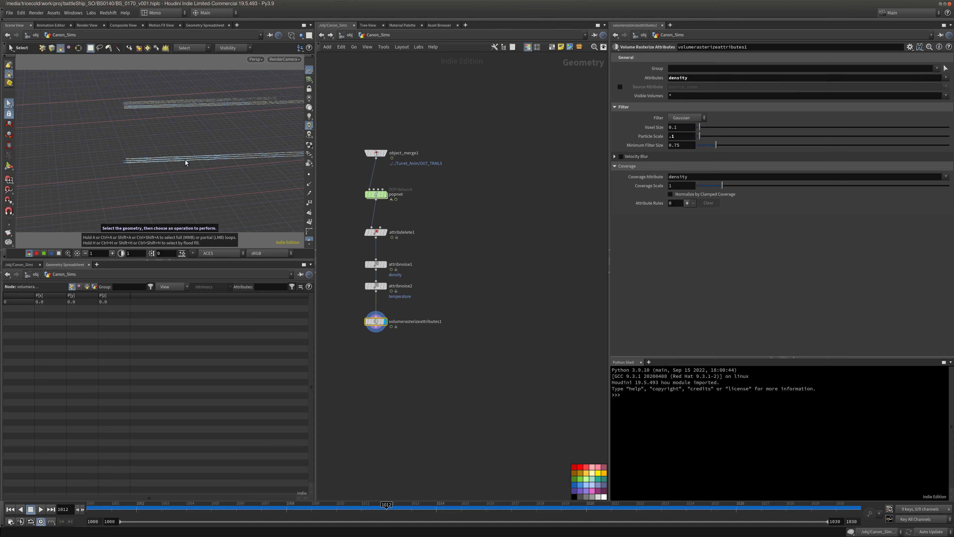
{"action": "right_click_drag", "start_coordinate": [232, 156], "coordinate": [166, 162], "text": "alt"}
{"action": "middle_click_drag", "start_coordinate": [166, 162], "coordinate": [147, 168], "text": "alt"}
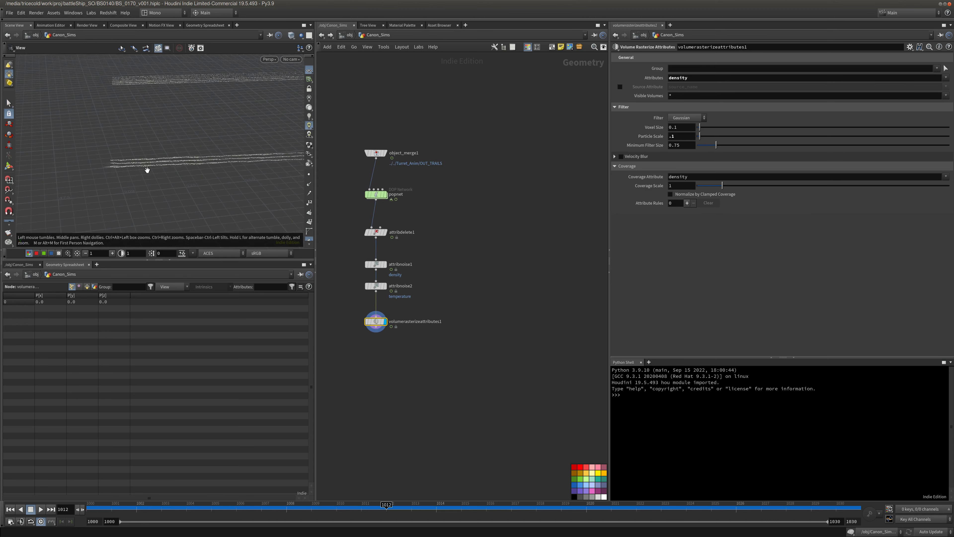
{"action": "right_click_drag", "start_coordinate": [147, 169], "coordinate": [223, 156], "text": "alt"}
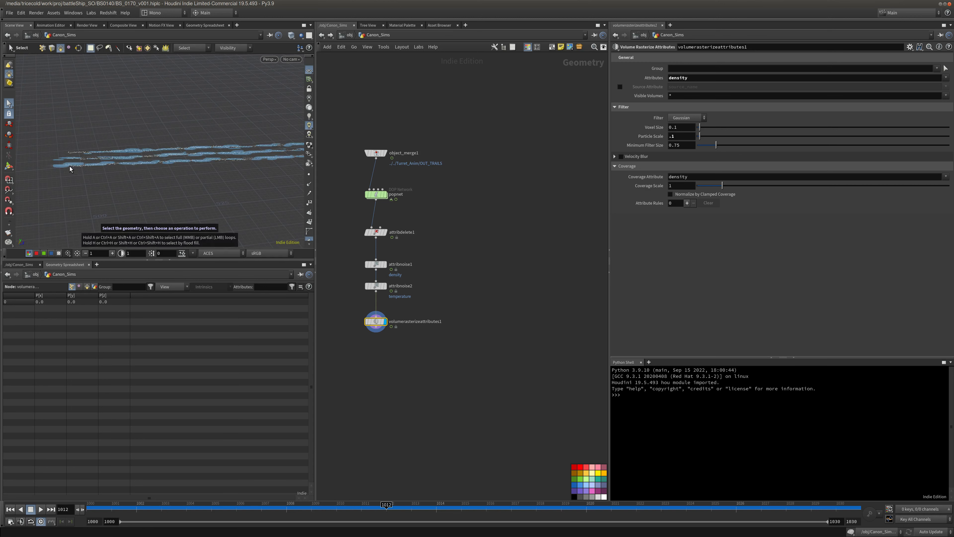
{"action": "middle_click_drag", "start_coordinate": [85, 170], "coordinate": [219, 168], "text": "alt"}
{"action": "right_click_drag", "start_coordinate": [220, 169], "coordinate": [143, 164], "text": "alt"}
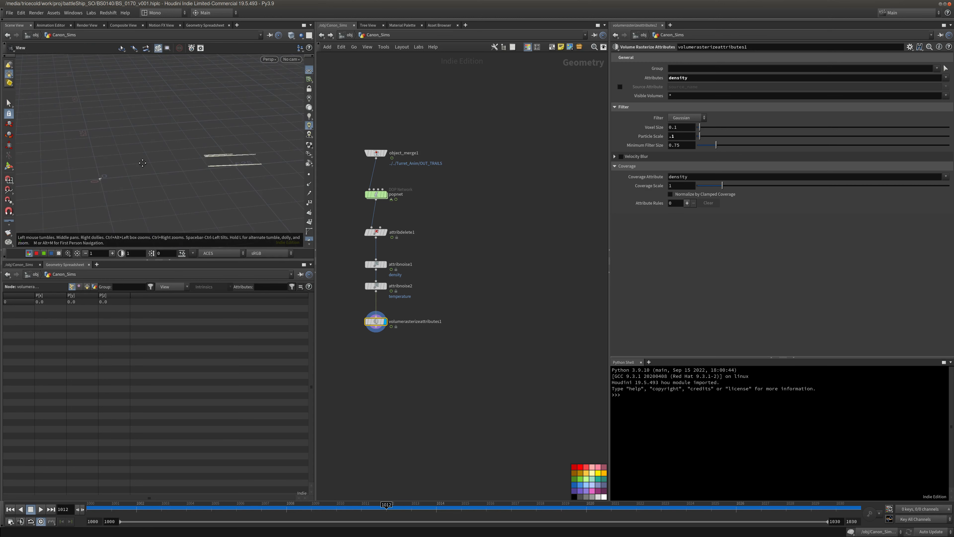
{"action": "middle_click_drag", "start_coordinate": [218, 163], "coordinate": [192, 159], "text": "alt"}
{"action": "middle_click_drag", "start_coordinate": [81, 172], "coordinate": [164, 175], "text": "alt"}
{"action": "right_click_drag", "start_coordinate": [77, 174], "coordinate": [124, 188], "text": "alt"}
Return to frame 1000 and display object_merge1 to check the source trail points.
{"action": "left_click_drag", "start_coordinate": [196, 508], "coordinate": [79, 504]}
{"action": "left_click", "coordinate": [385, 154]}
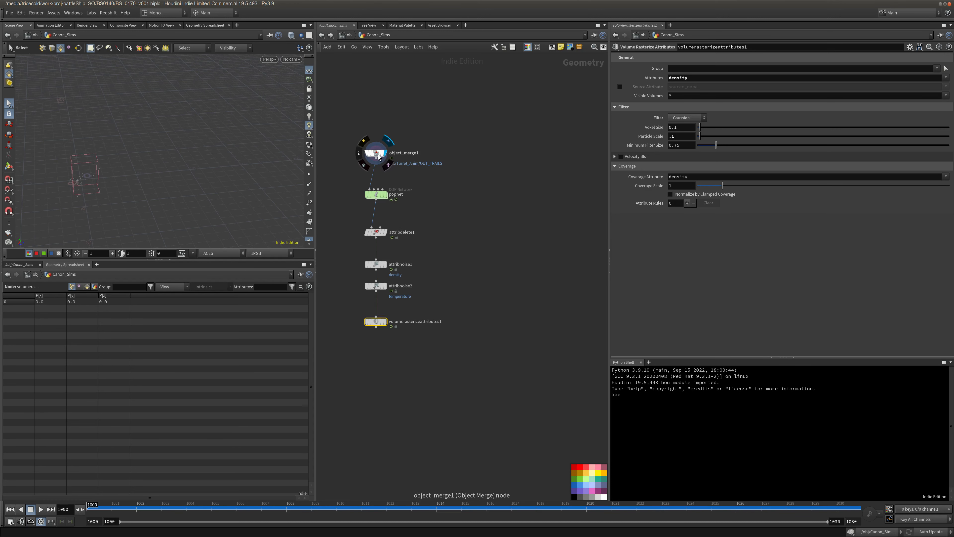
{"action": "left_click", "coordinate": [377, 155]}
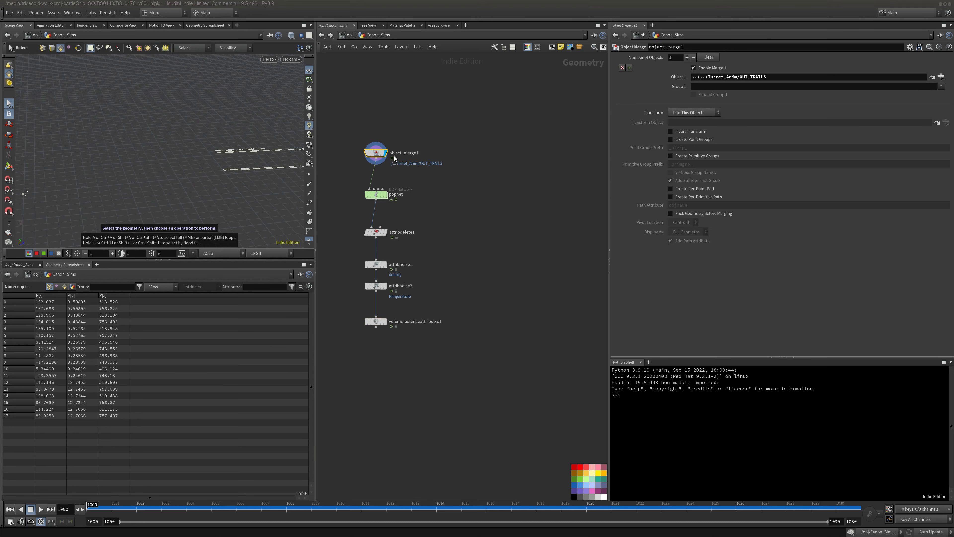
In the popnet's source_first_input, set Jitter Birth Time to Negative, Interpolate Source to Back and Interpolation Method to Use Point Velocity.
{"action": "double_click", "coordinate": [376, 195]}
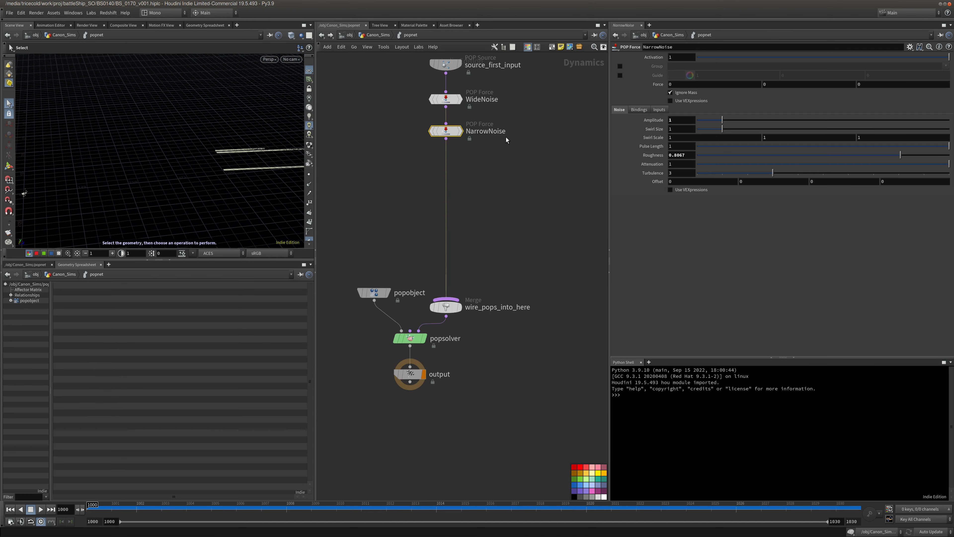
{"action": "middle_click_drag", "start_coordinate": [506, 138], "coordinate": [511, 229]}
{"action": "left_click", "coordinate": [453, 156]}
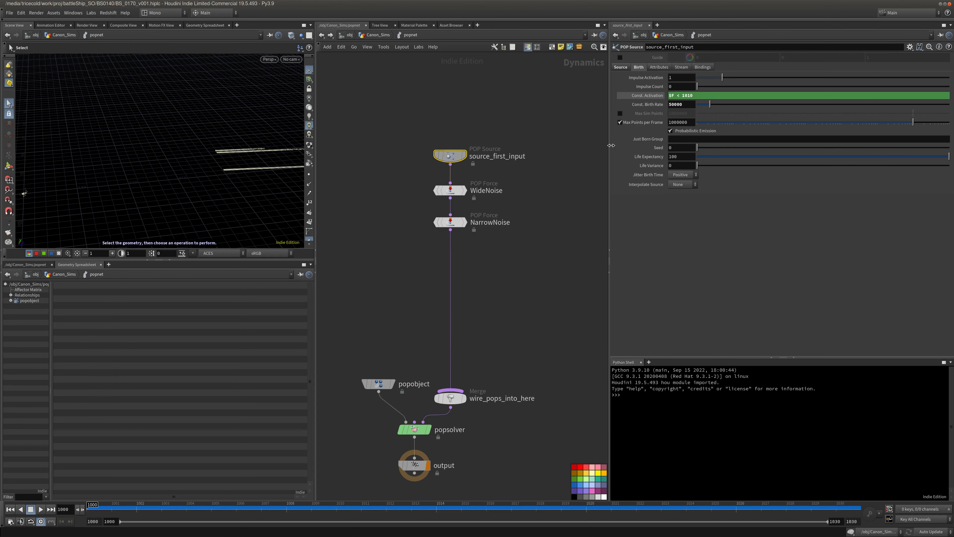
{"action": "left_click", "coordinate": [684, 176]}
{"action": "left_click", "coordinate": [685, 192]}
{"action": "left_click", "coordinate": [690, 185]}
{"action": "left_click", "coordinate": [690, 197]}
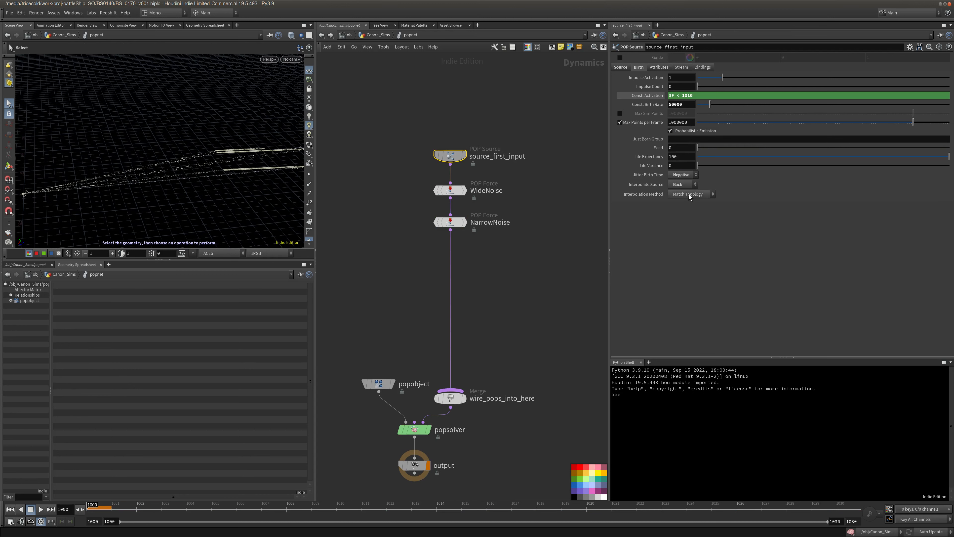
{"action": "left_click", "coordinate": [690, 196]}
{"action": "left_click", "coordinate": [690, 203]}
{"action": "middle_click_drag", "start_coordinate": [564, 234], "coordinate": [556, 225]}
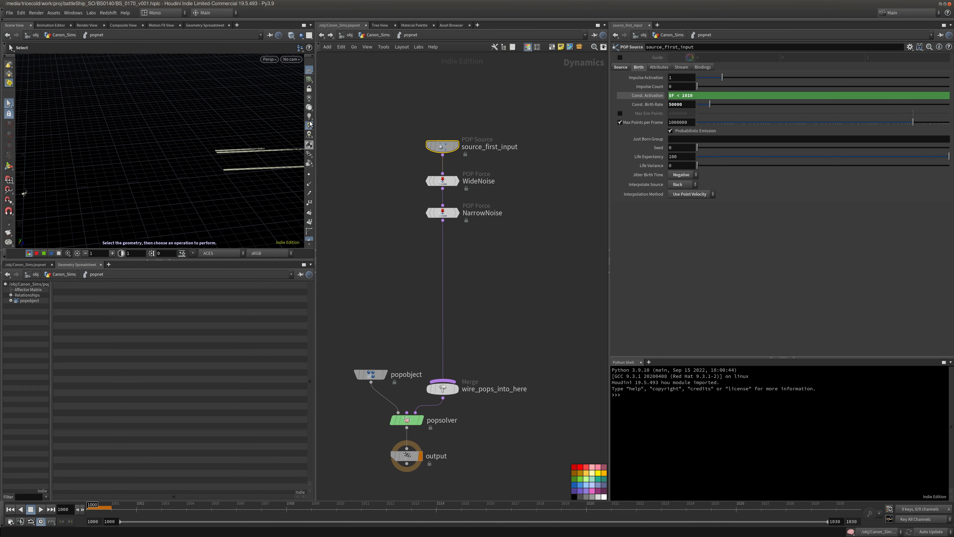
Return to the Canon_Sims level and set the popnet's simulation Start Frame to 1000.
{"action": "key", "text": "u"}
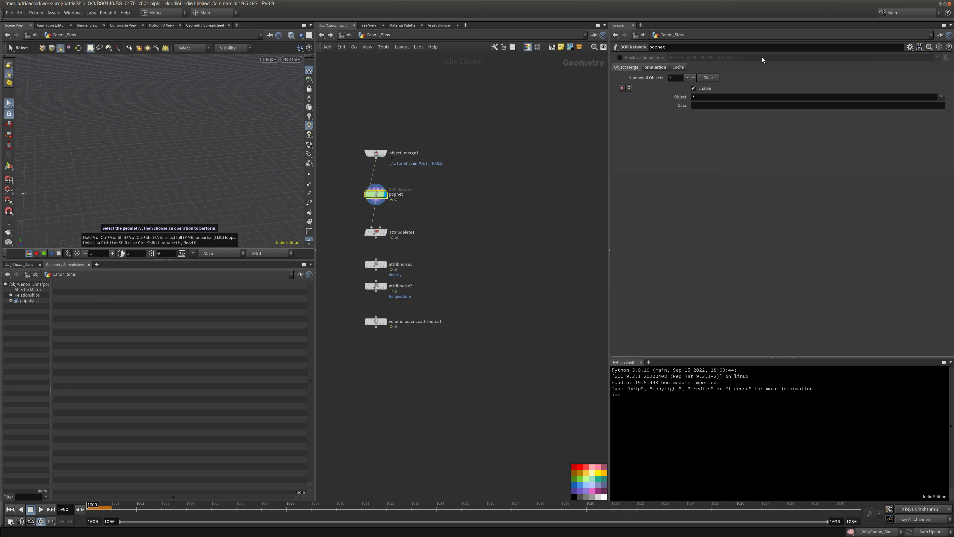
{"action": "key", "text": "Escape"}
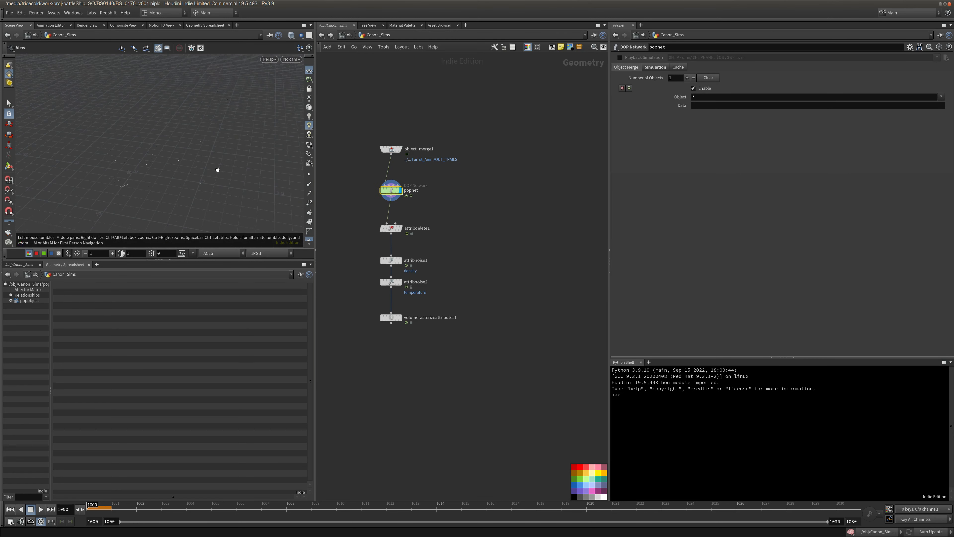
{"action": "left_click_drag", "start_coordinate": [149, 184], "coordinate": [156, 171], "text": "alt"}
{"action": "middle_click_drag", "start_coordinate": [156, 171], "coordinate": [206, 175], "text": "alt"}
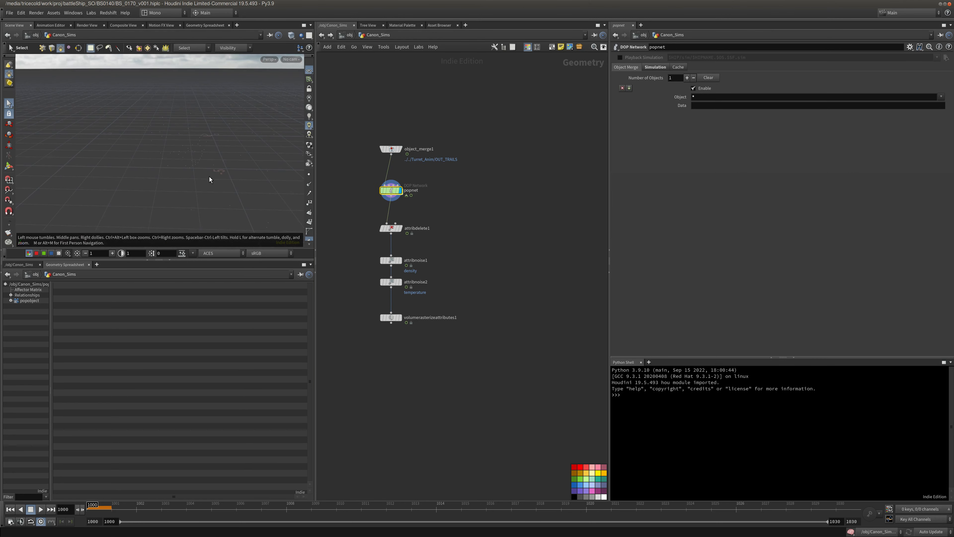
{"action": "left_click", "coordinate": [657, 69]}
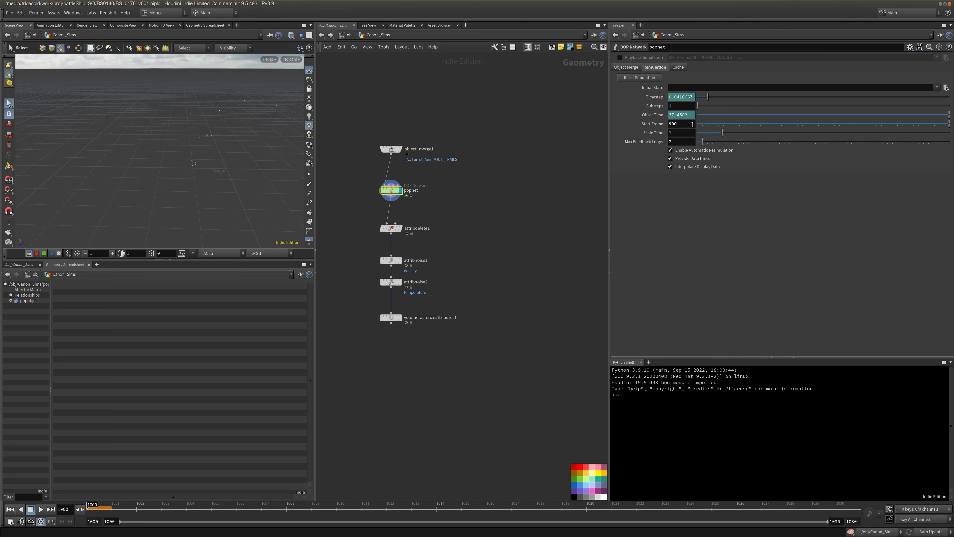
{"action": "left_click_drag", "start_coordinate": [685, 124], "coordinate": [395, 83]}
{"action": "type", "text": "1000"}
{"action": "key", "text": "Return"}
Look through RenderCamera and briefly play the particle simulation from frame 1000.
{"action": "left_click", "coordinate": [292, 59]}
{"action": "left_click", "coordinate": [305, 96]}
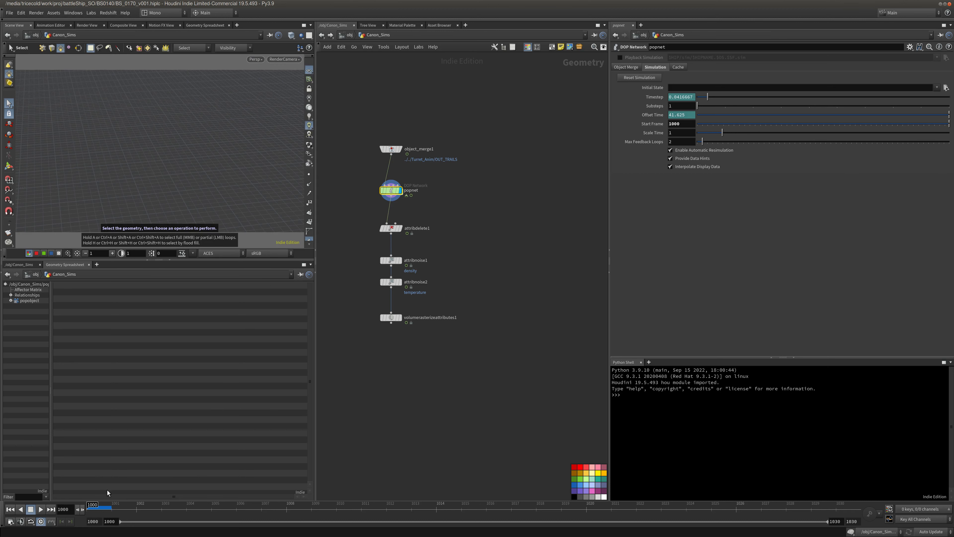
{"action": "left_click", "coordinate": [41, 510]}
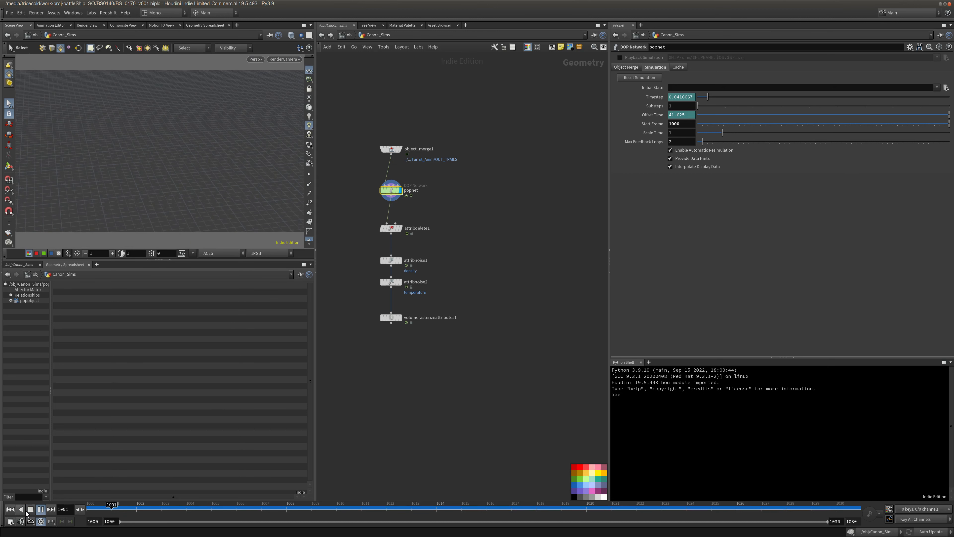
{"action": "left_click", "coordinate": [30, 510]}
Display volumerasterizeattributes1 and advance the timeline to frame 1016.
{"action": "left_click", "coordinate": [391, 317]}
{"action": "left_click", "coordinate": [399, 317]}
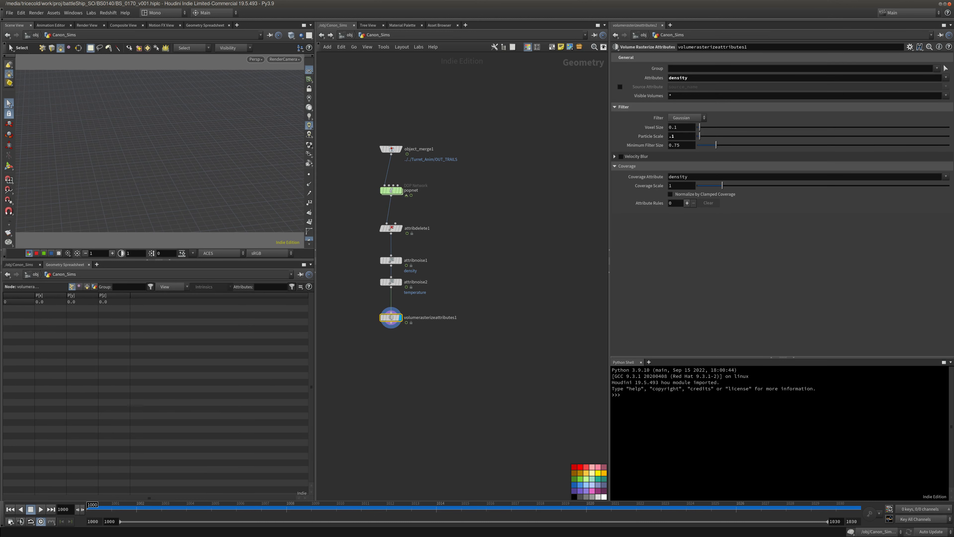
{"action": "left_click", "coordinate": [43, 509]}
{"action": "left_click", "coordinate": [22, 509]}
{"action": "left_click_drag", "start_coordinate": [187, 221], "coordinate": [193, 167], "text": "alt"}
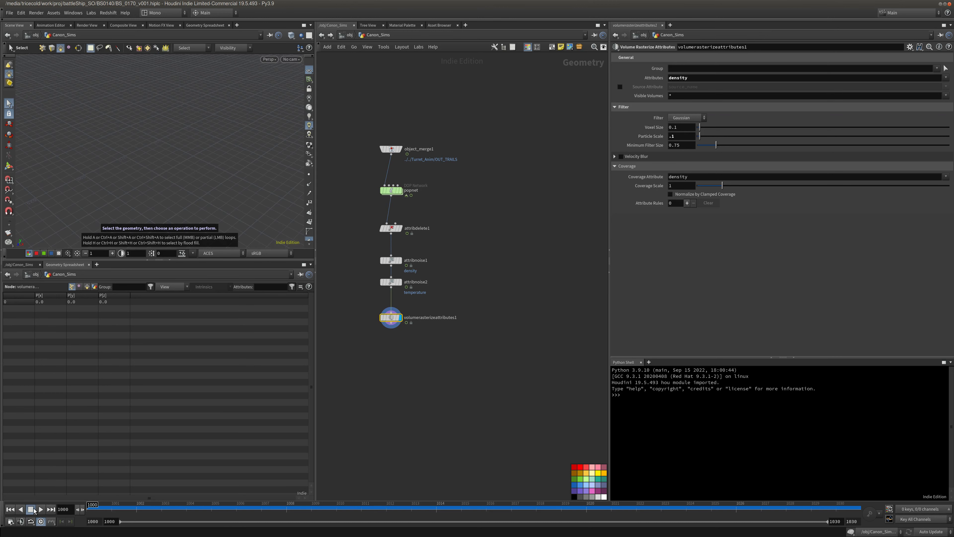
{"action": "left_click_drag", "start_coordinate": [187, 508], "coordinate": [492, 507]}
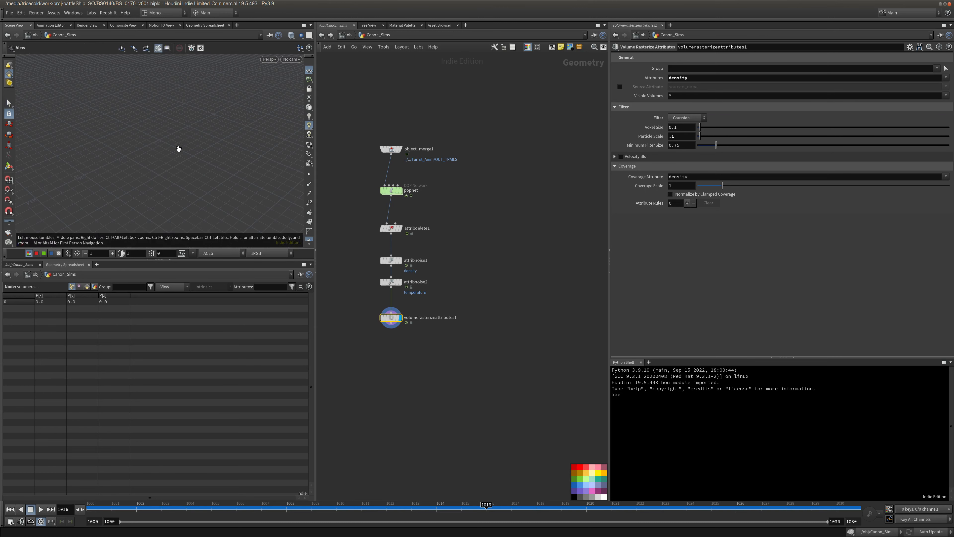
Switch to the RenderCamera view and inspect the density volume at frame 1016 from several distances.
{"action": "left_click_drag", "start_coordinate": [179, 150], "coordinate": [235, 68], "text": "alt"}
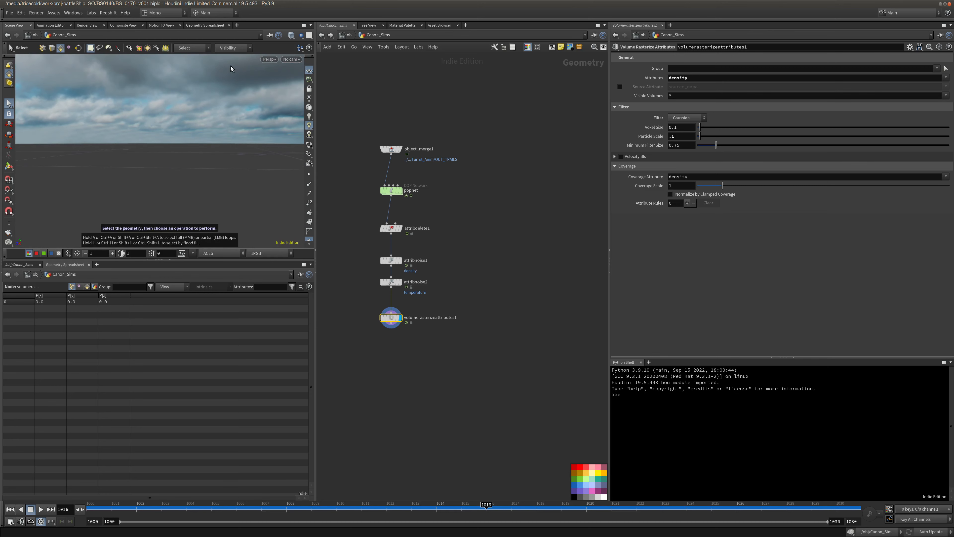
{"action": "left_click", "coordinate": [292, 59]}
{"action": "left_click", "coordinate": [308, 96]}
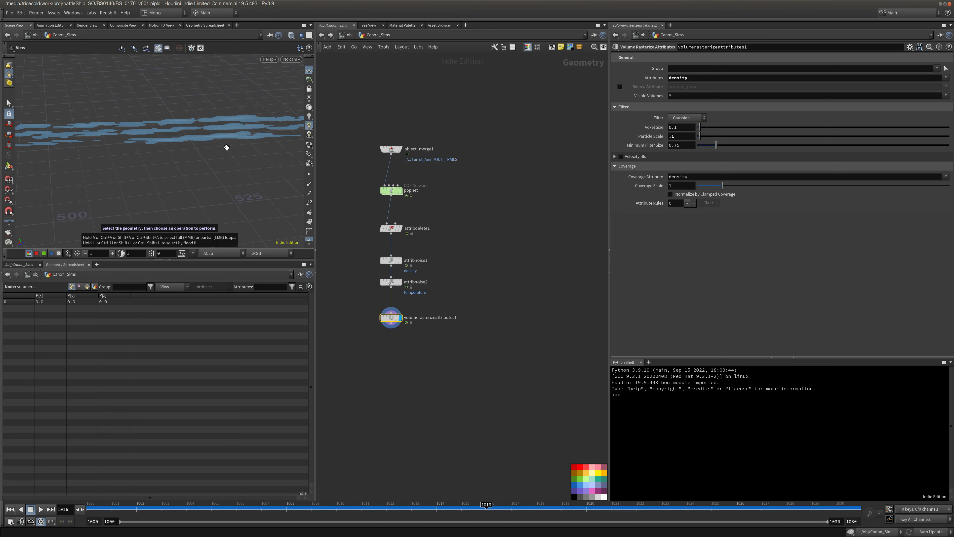
{"action": "key", "text": "Escape"}
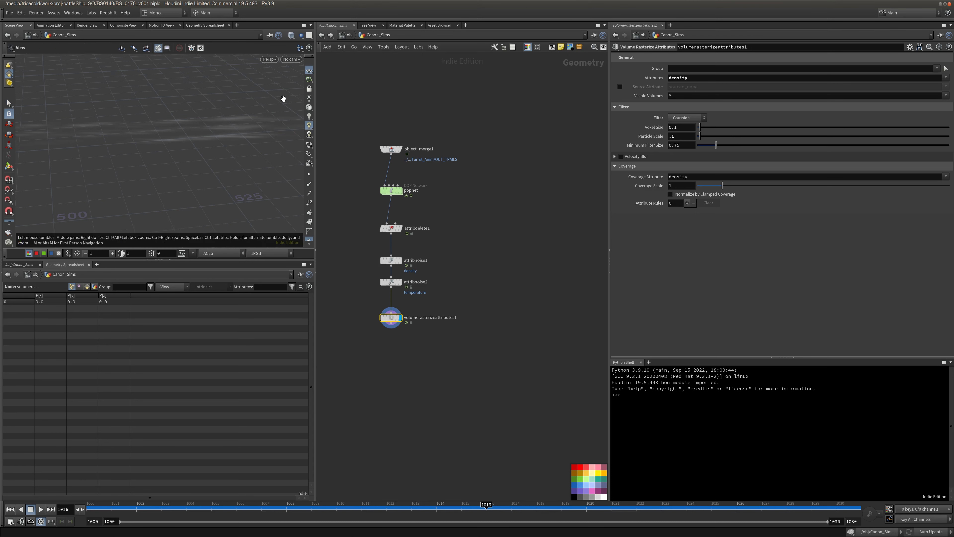
{"action": "middle_click_drag", "start_coordinate": [122, 152], "coordinate": [176, 140]}
{"action": "right_click_drag", "start_coordinate": [175, 140], "coordinate": [3, 169]}
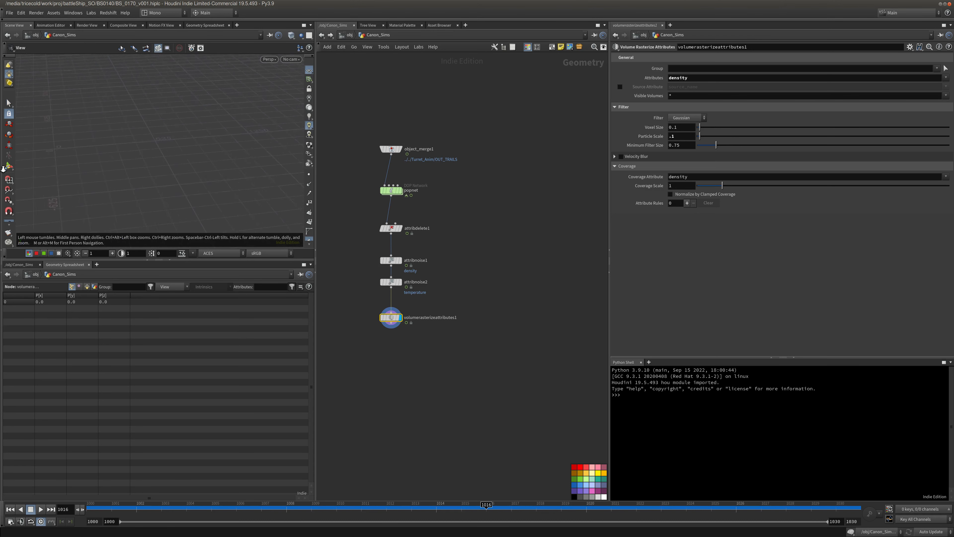
{"action": "key", "text": "s"}
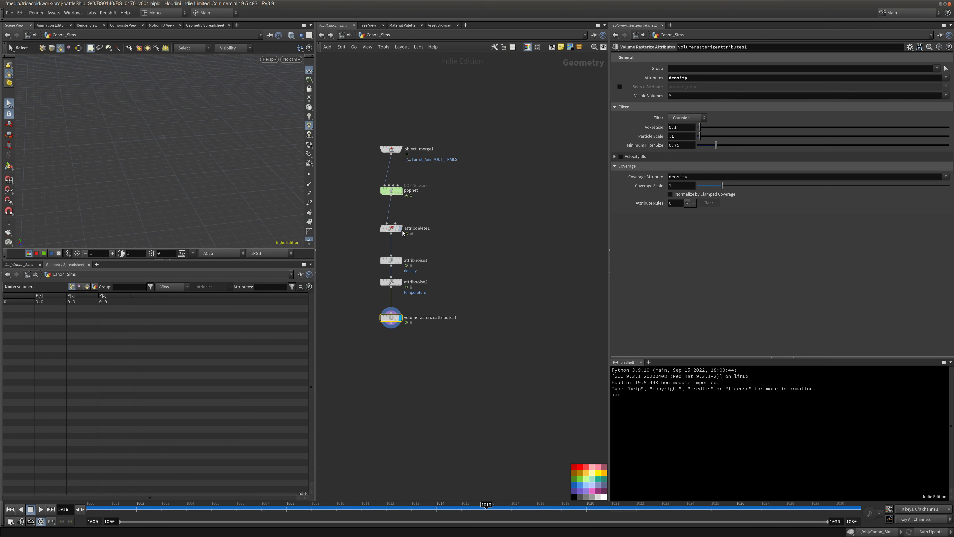
Display attribnoise2 and examine the particle trails feeding the volume around the scene.
{"action": "left_click", "coordinate": [385, 281]}
{"action": "left_click_drag", "start_coordinate": [188, 126], "coordinate": [115, 181], "text": "alt"}
{"action": "right_click_drag", "start_coordinate": [115, 181], "coordinate": [180, 160], "text": "alt"}
{"action": "middle_click_drag", "start_coordinate": [199, 148], "coordinate": [306, 121], "text": "alt"}
{"action": "right_click_drag", "start_coordinate": [184, 169], "coordinate": [187, 168], "text": "alt"}
{"action": "middle_click_drag", "start_coordinate": [188, 166], "coordinate": [183, 136], "text": "alt"}
{"action": "right_click_drag", "start_coordinate": [183, 136], "coordinate": [189, 188], "text": "alt"}
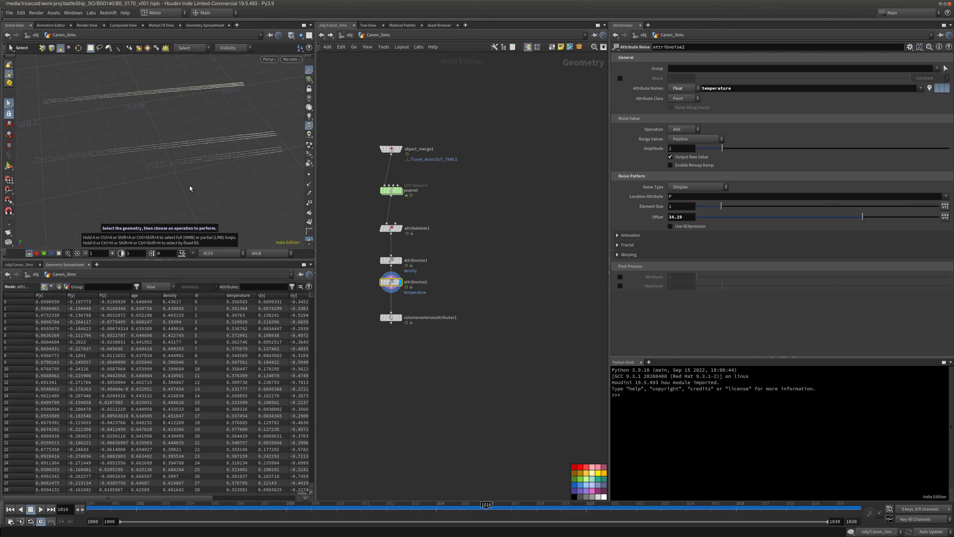
Check the particles at frames 1030 and 1000, and display object_merge1 to compare the source points.
{"action": "left_click_drag", "start_coordinate": [151, 511], "coordinate": [836, 508]}
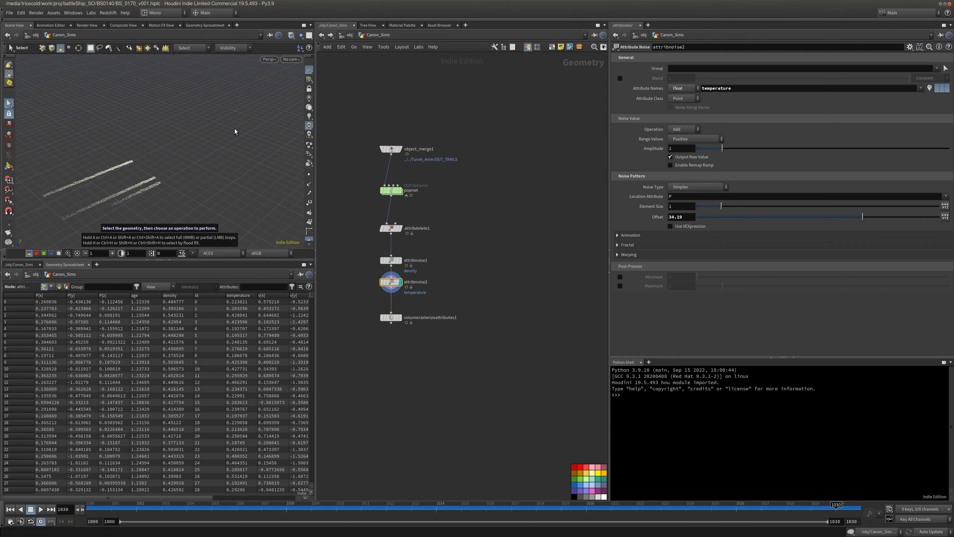
{"action": "middle_click_drag", "start_coordinate": [235, 132], "coordinate": [188, 167], "text": "alt"}
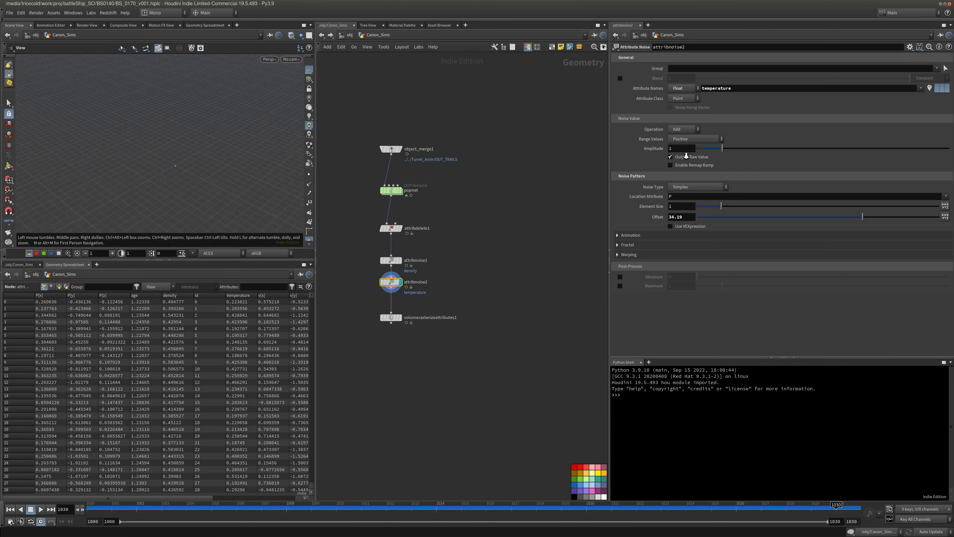
{"action": "right_click_drag", "start_coordinate": [117, 201], "coordinate": [123, 191], "text": "alt"}
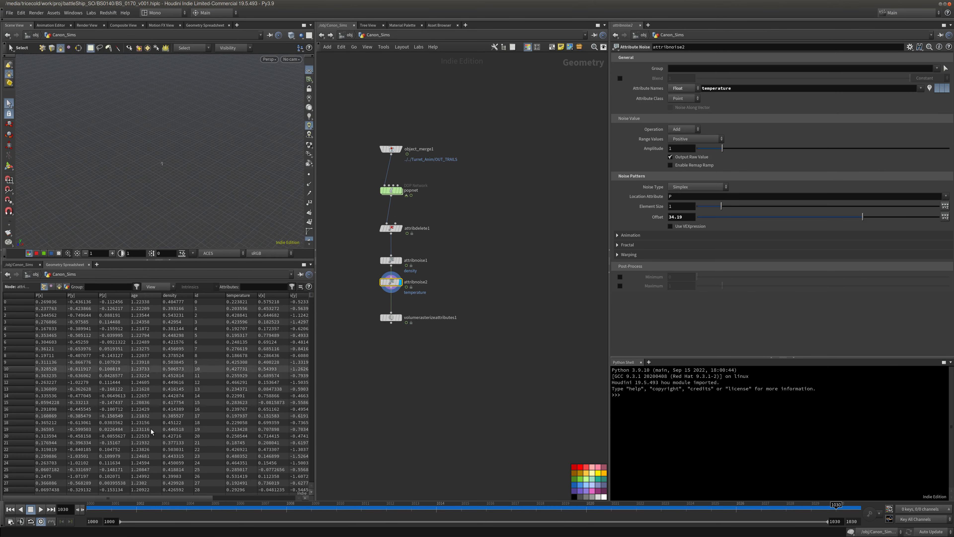
{"action": "left_click_drag", "start_coordinate": [139, 508], "coordinate": [89, 509]}
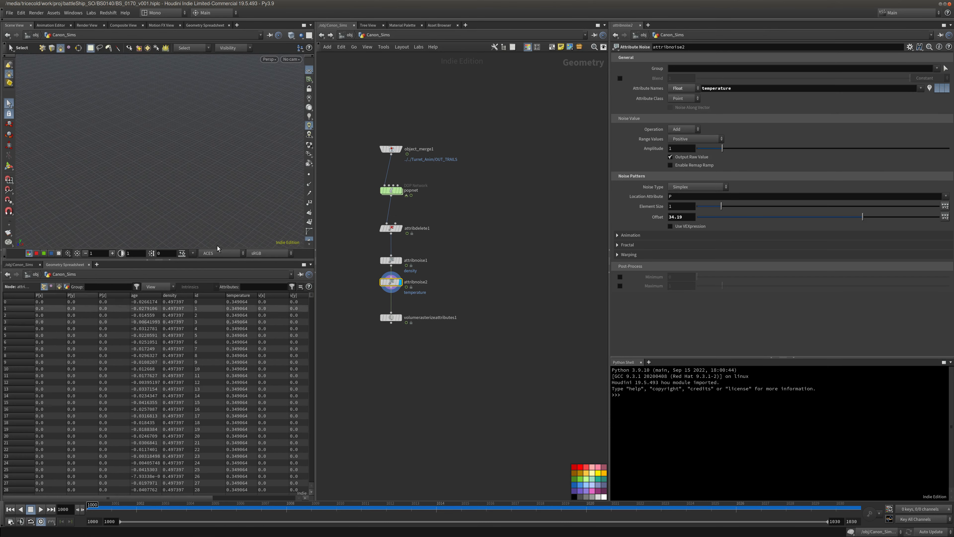
{"action": "left_click", "coordinate": [382, 150]}
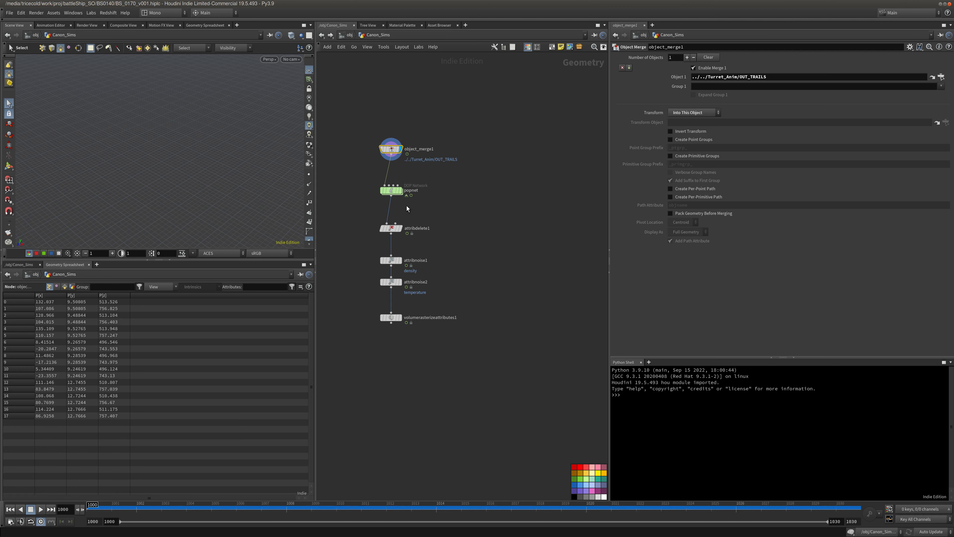
Display popnet, switch the display to volumerasterizeattributes1, and look at the scene through RenderCamera.
{"action": "left_click", "coordinate": [402, 192]}
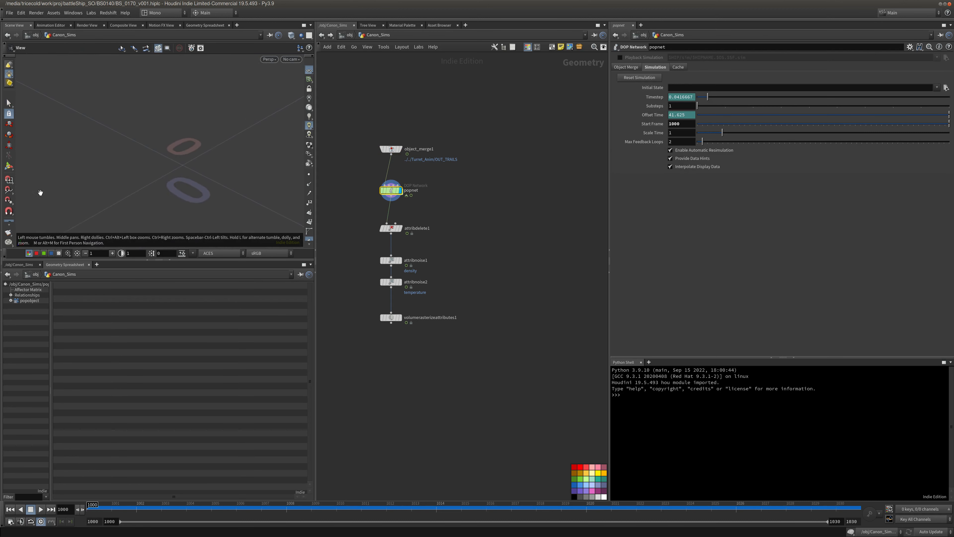
{"action": "left_click", "coordinate": [390, 317]}
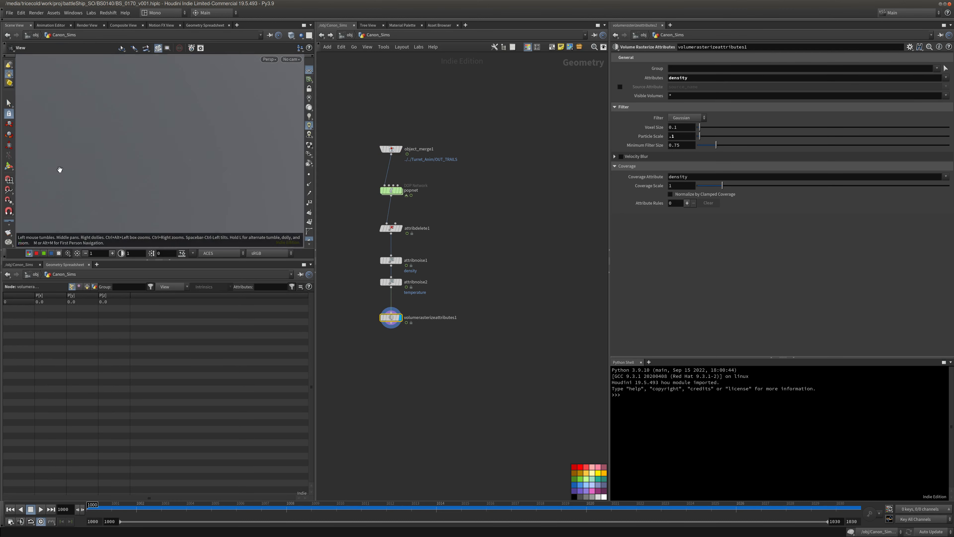
{"action": "left_click", "coordinate": [290, 60]}
{"action": "left_click", "coordinate": [300, 94]}
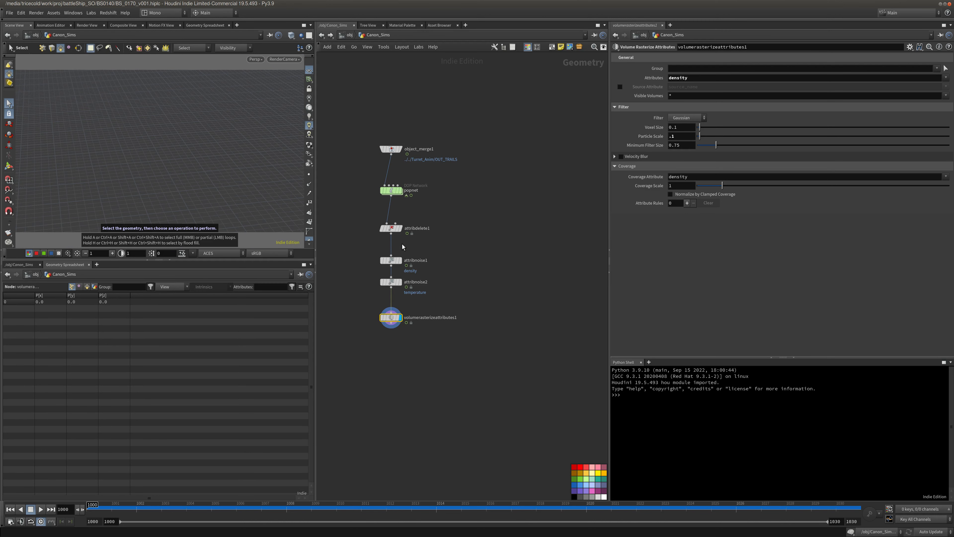
Display attribdelete1 at frame 1015 and inspect the full length of the particle trails from a raised view.
{"action": "left_click", "coordinate": [400, 228]}
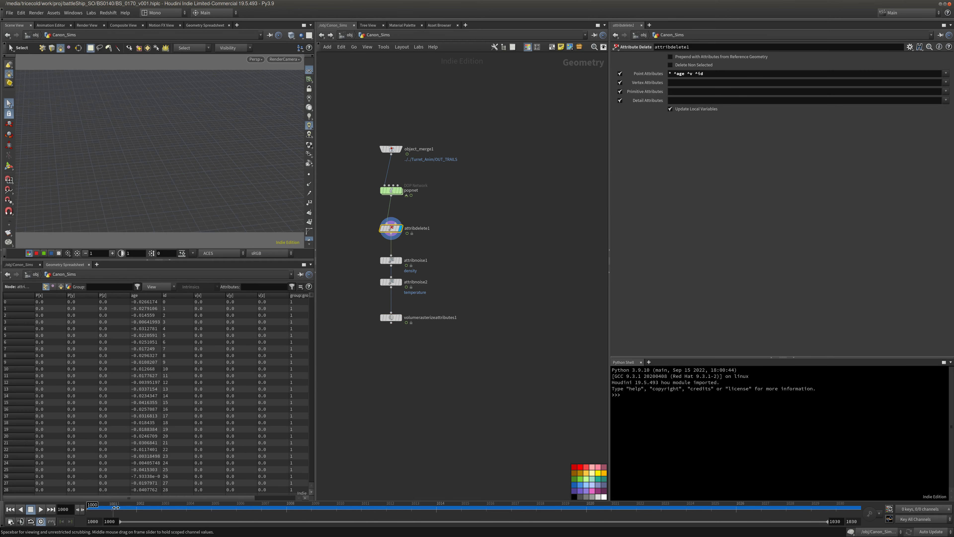
{"action": "left_click", "coordinate": [350, 505]}
{"action": "left_click_drag", "start_coordinate": [350, 506], "coordinate": [481, 502]}
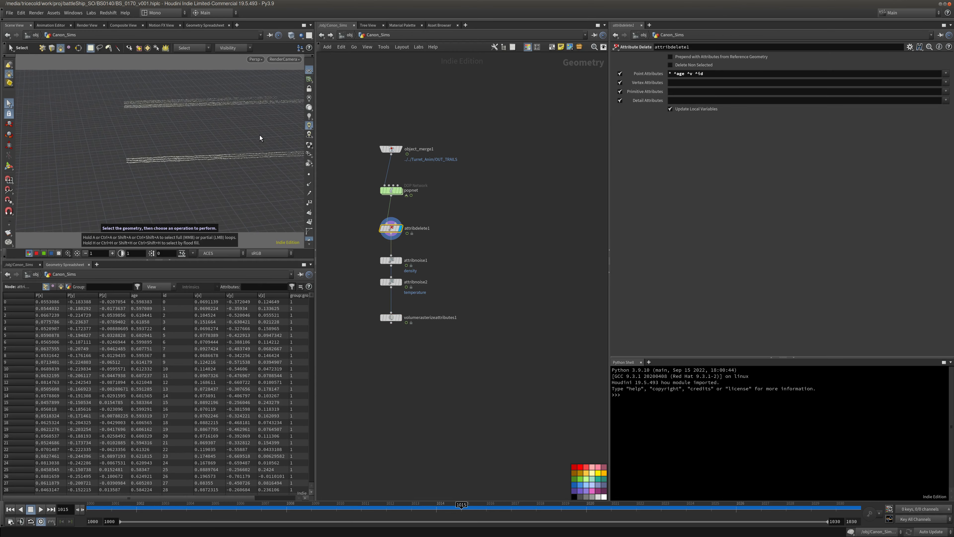
{"action": "middle_click_drag", "start_coordinate": [260, 136], "coordinate": [219, 141], "text": "alt"}
{"action": "mouse_move", "coordinate": [220, 141]}
{"action": "right_mouse_down", "text": "alt"}
{"action": "mouse_move", "coordinate": [56, 186]}
{"action": "mouse_move", "coordinate": [33, 183]}
{"action": "right_mouse_up", "text": "alt"}
{"action": "right_click_drag", "start_coordinate": [188, 143], "coordinate": [53, 145], "text": "alt"}
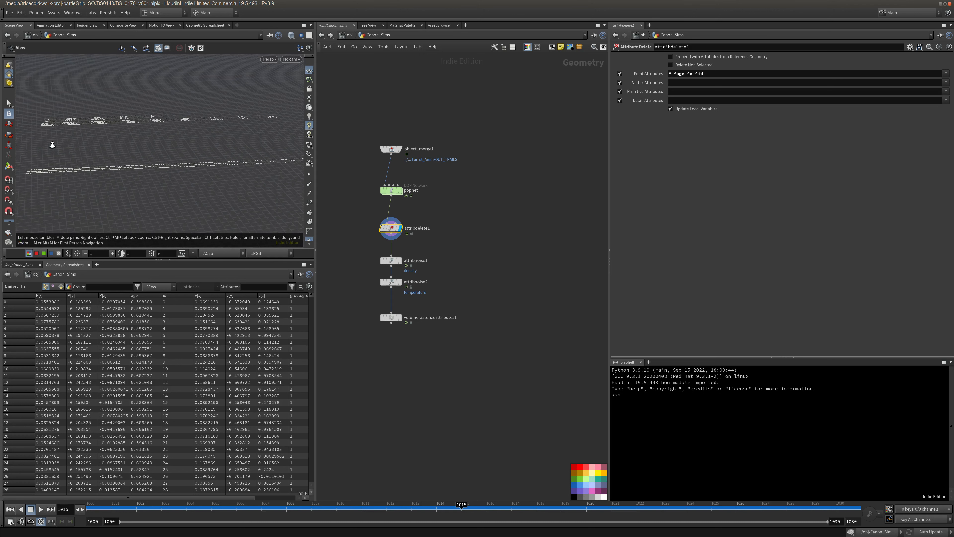
{"action": "right_click_drag", "start_coordinate": [236, 131], "coordinate": [104, 125], "text": "alt"}
{"action": "right_click_drag", "start_coordinate": [200, 123], "coordinate": [64, 126], "text": "alt"}
{"action": "left_click_drag", "start_coordinate": [161, 132], "coordinate": [155, 151], "text": "alt"}
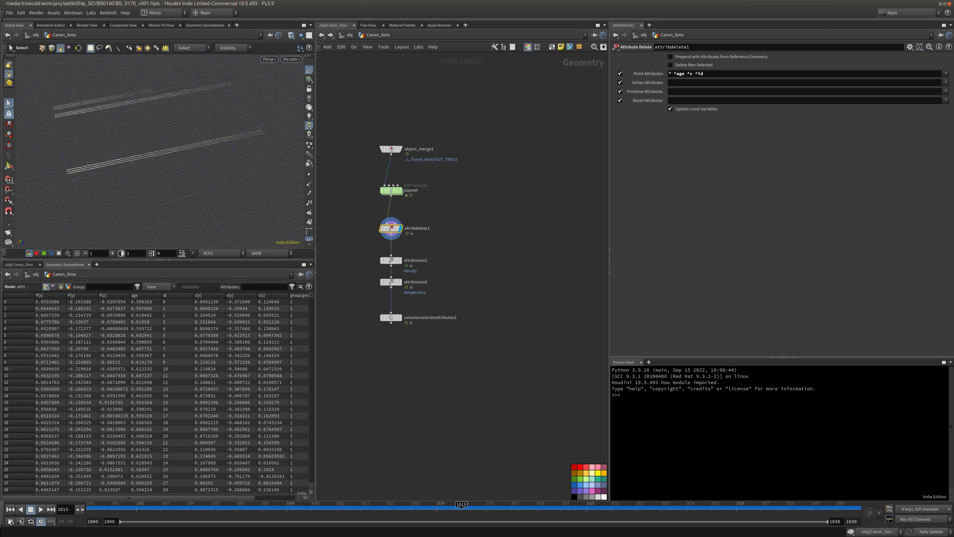
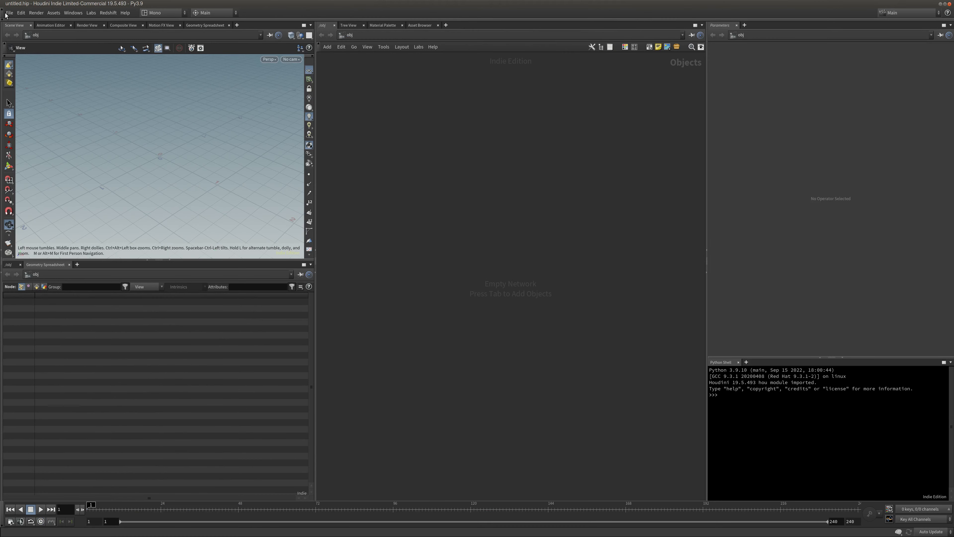
Open the recent scene BS_0010_v001.hiplc in the empty session and view its object network through RenderCamera.
{"action": "left_click", "coordinate": [9, 13]}
{"action": "mouse_move", "coordinate": [45, 38]}
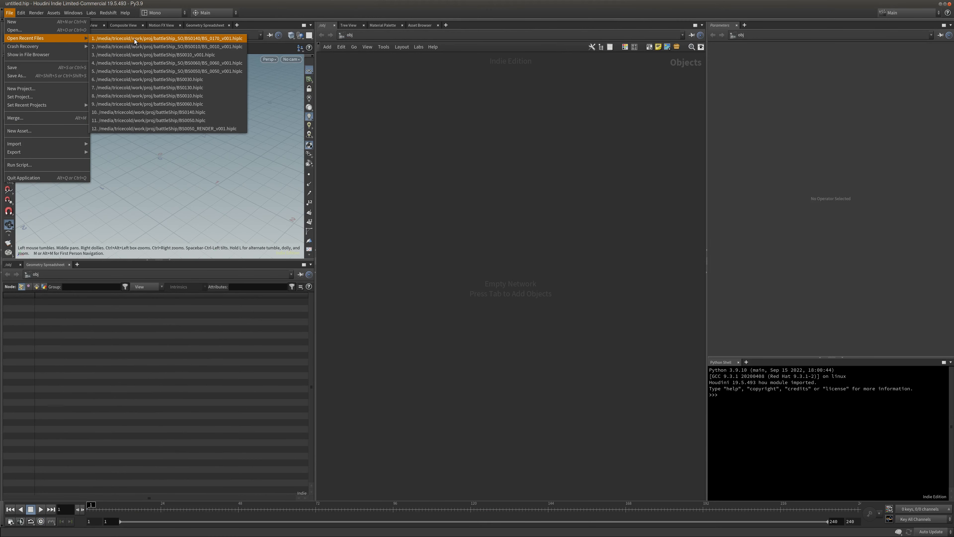
{"action": "left_click", "coordinate": [208, 47]}
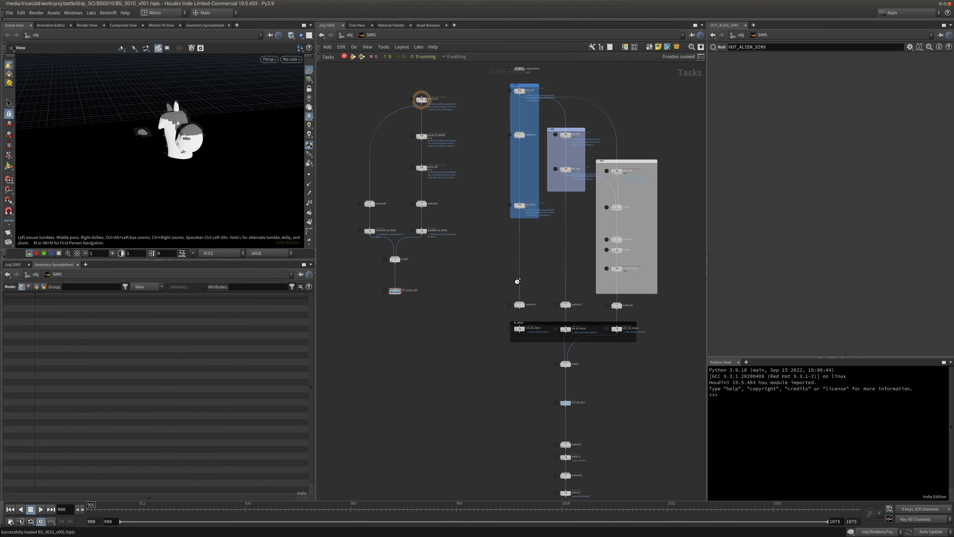
{"action": "left_click", "coordinate": [349, 35]}
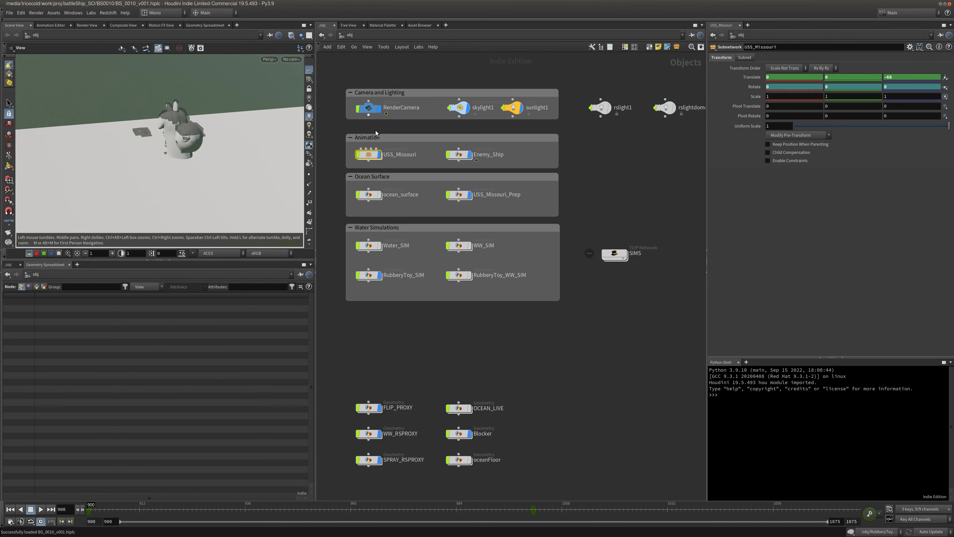
{"action": "left_click", "coordinate": [292, 59]}
{"action": "left_click", "coordinate": [319, 99]}
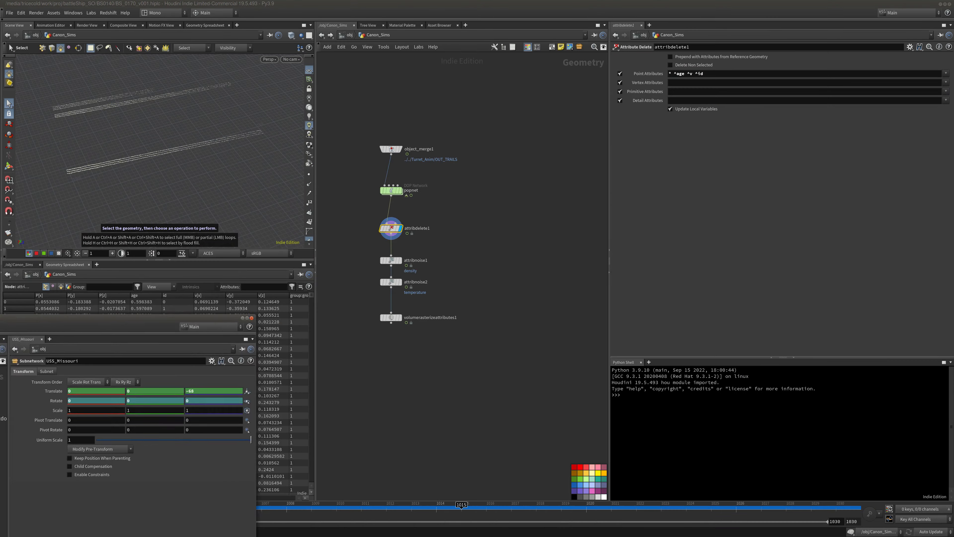
Switch back to the BS_0170_v001 scene and go up from Canon_Sims to the object network.
{"action": "left_click_drag", "start_coordinate": [127, 318], "coordinate": [0, 132]}
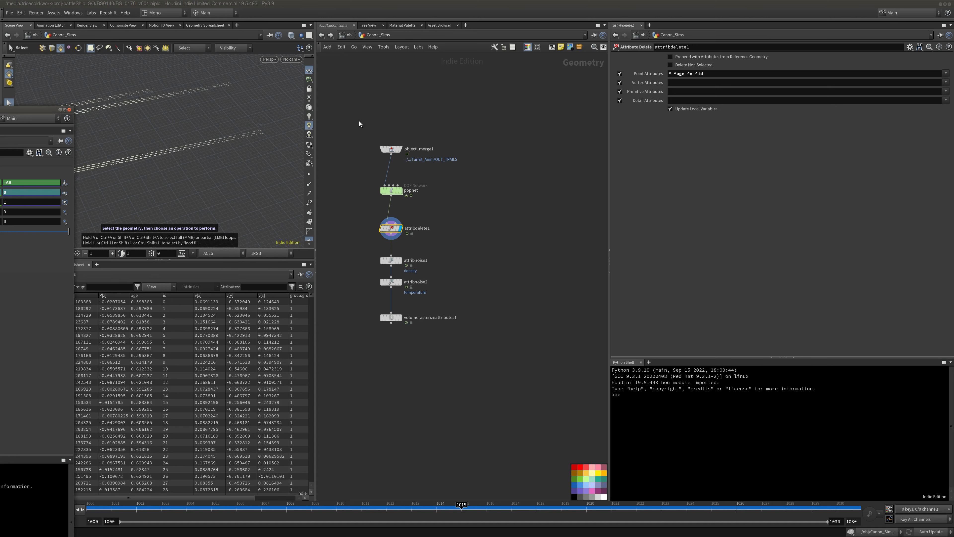
{"action": "left_click", "coordinate": [398, 78]}
{"action": "key", "text": "u"}
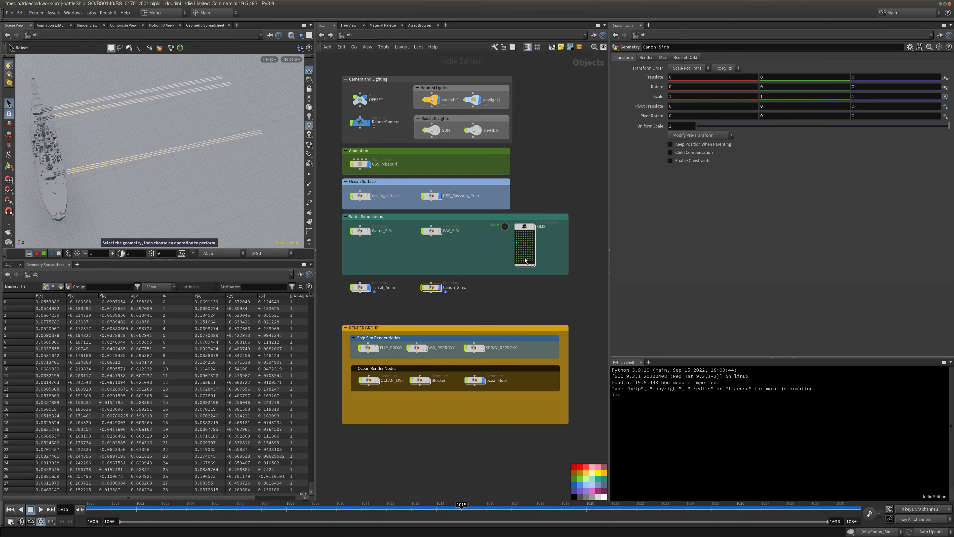
{"action": "left_click", "coordinate": [494, 301]}
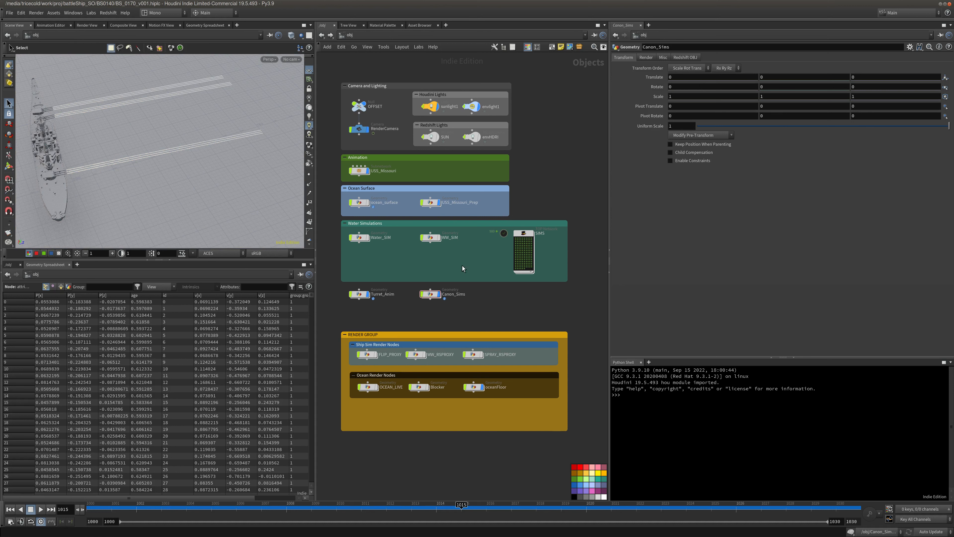
{"action": "middle_click_drag", "start_coordinate": [491, 298], "coordinate": [496, 295]}
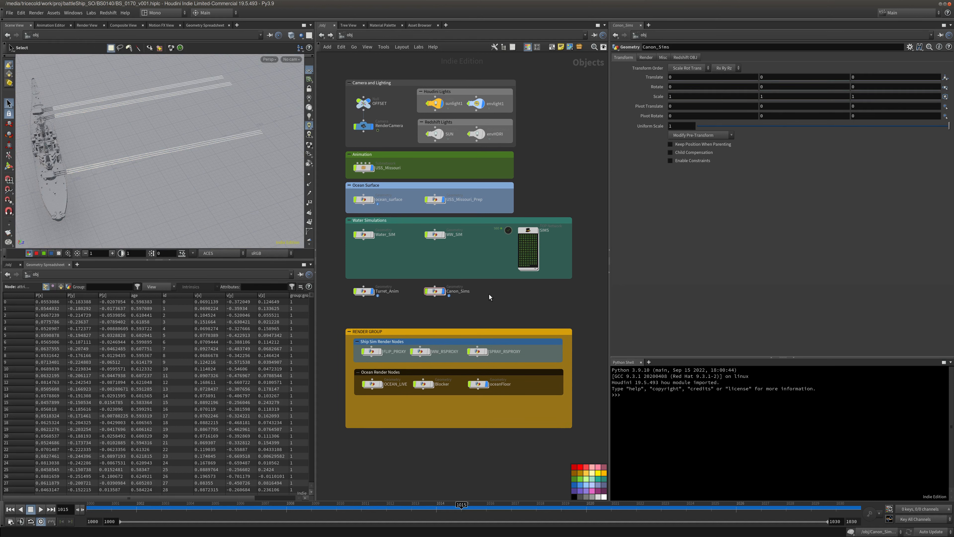
Switch to the BS_0010_v001 scene, examine the Water_SIM network and return to the object level.
{"action": "key", "text": "alt+Tab"}
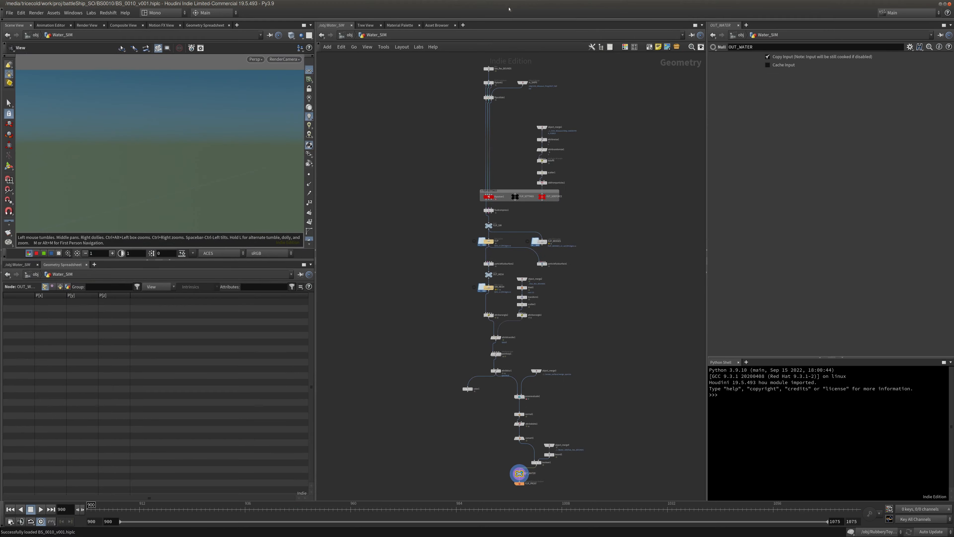
{"action": "scroll", "coordinate": [621, 316], "scroll_direction": "up", "scroll_amount": 5}
{"action": "scroll", "coordinate": [609, 255], "scroll_direction": "down", "scroll_amount": 4}
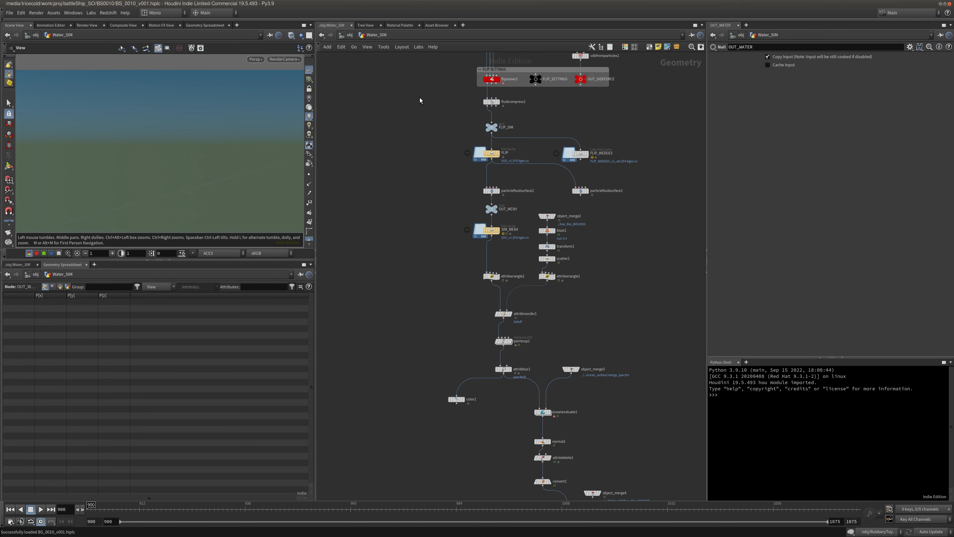
{"action": "left_click", "coordinate": [350, 38]}
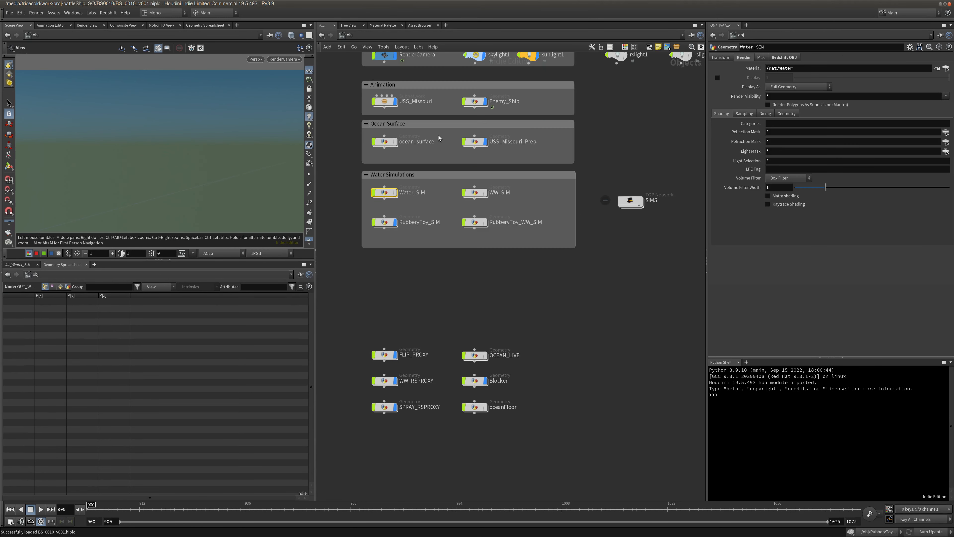
Open WW_SIM and examine its whitewater and mist networks, including the isolate_Spray and attribwrangle20 wrangles, for reusable code.
{"action": "left_click", "coordinate": [473, 191]}
{"action": "double_click", "coordinate": [472, 190]}
{"action": "scroll", "coordinate": [474, 301], "scroll_direction": "up", "scroll_amount": 5}
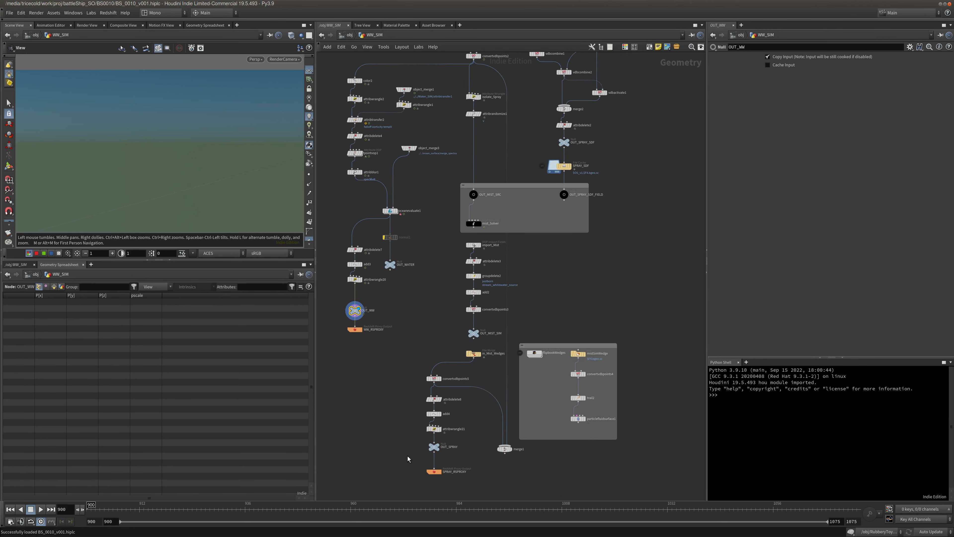
{"action": "left_click_drag", "start_coordinate": [405, 425], "coordinate": [483, 439]}
{"action": "middle_click_drag", "start_coordinate": [518, 86], "coordinate": [468, 294]}
{"action": "left_click_drag", "start_coordinate": [412, 297], "coordinate": [447, 319]}
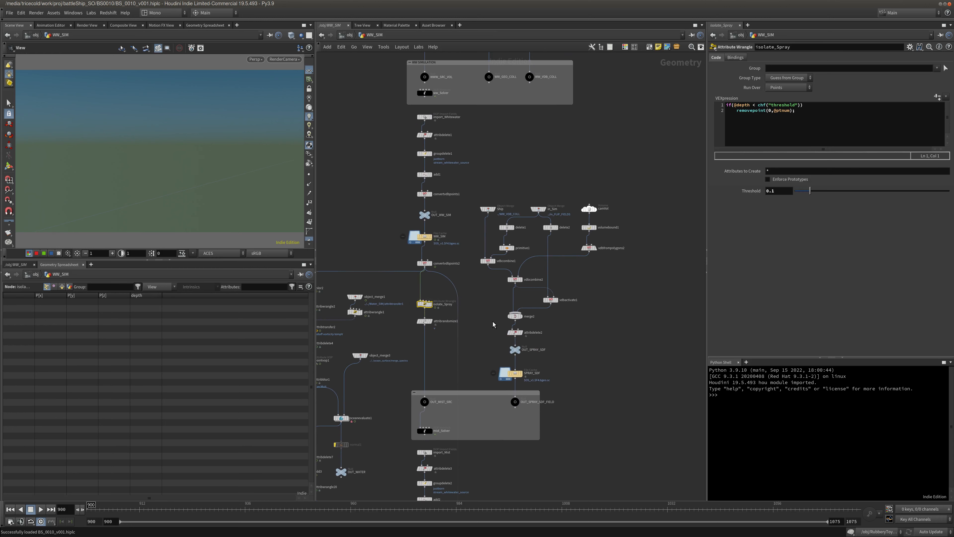
{"action": "middle_click_drag", "start_coordinate": [493, 323], "coordinate": [480, 308]}
{"action": "middle_click_drag", "start_coordinate": [479, 173], "coordinate": [480, 287]}
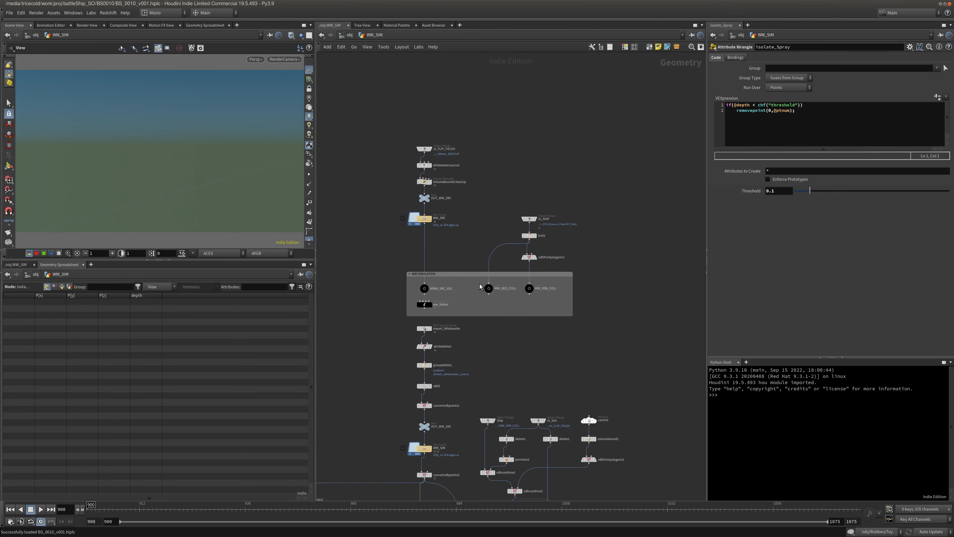
{"action": "left_click_drag", "start_coordinate": [500, 175], "coordinate": [381, 190]}
{"action": "middle_click_drag", "start_coordinate": [469, 244], "coordinate": [502, 152]}
{"action": "middle_click_drag", "start_coordinate": [399, 351], "coordinate": [446, 252]}
{"action": "middle_click_drag", "start_coordinate": [440, 287], "coordinate": [420, 175]}
{"action": "left_click", "coordinate": [369, 395]}
{"action": "middle_click_drag", "start_coordinate": [640, 441], "coordinate": [637, 449]}
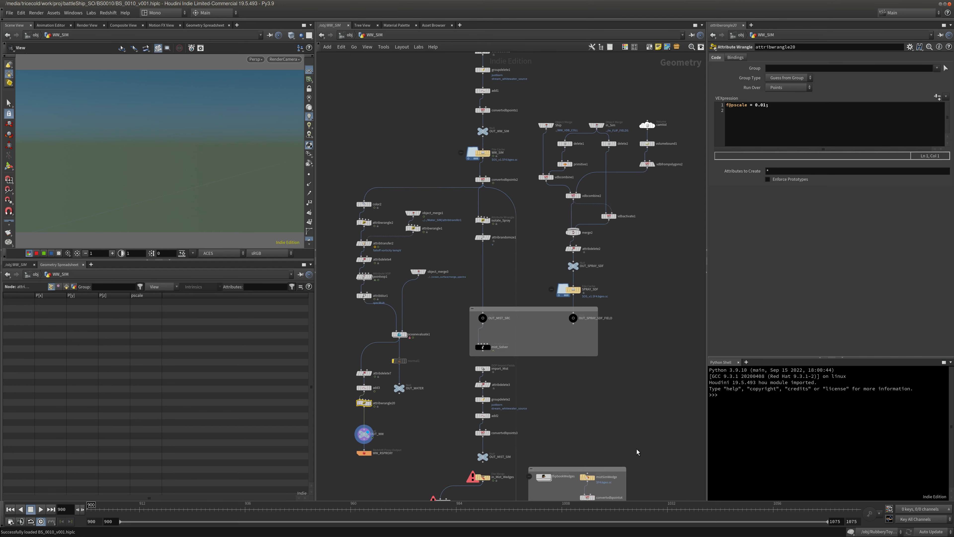
Set the update mode to Manual and open the mist_Solver network.
{"action": "left_click", "coordinate": [933, 531]}
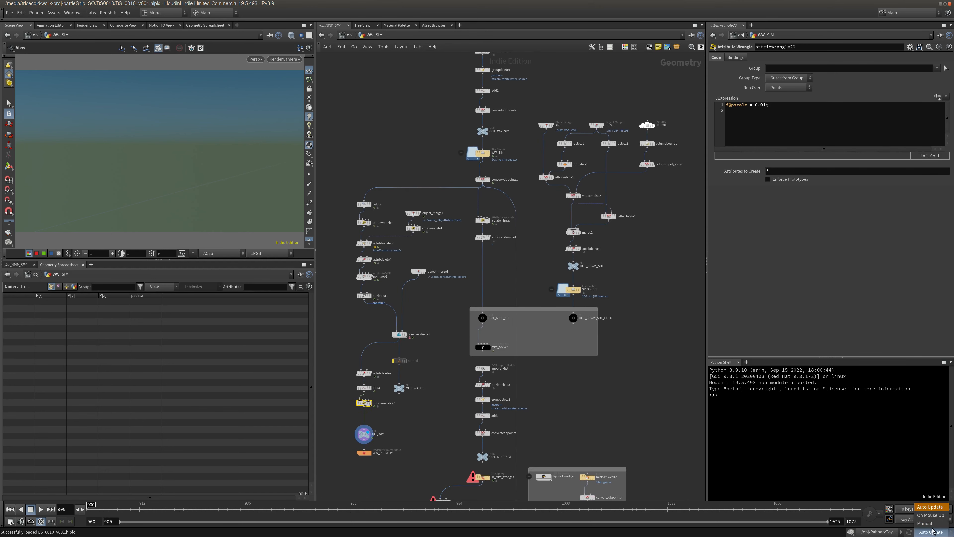
{"action": "left_click", "coordinate": [930, 530]}
{"action": "double_click", "coordinate": [483, 347]}
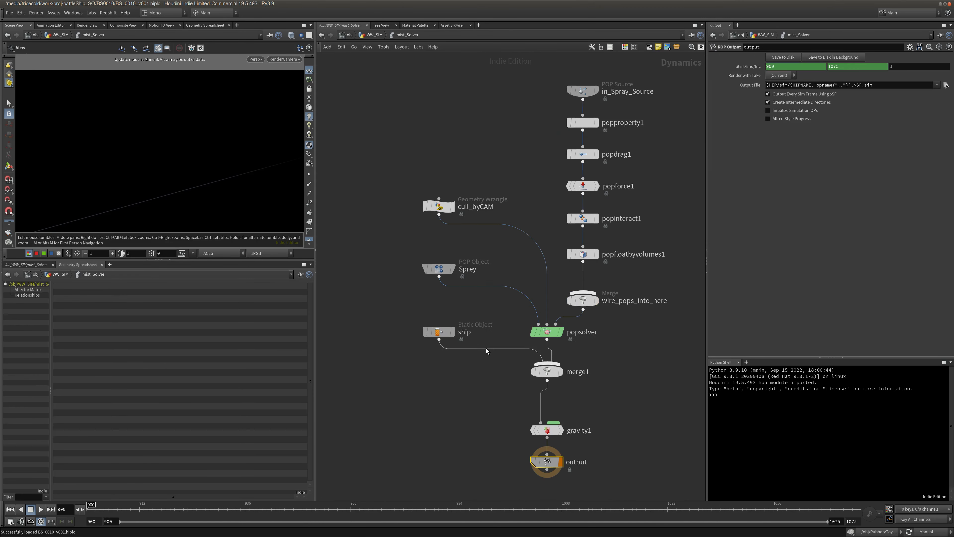
Copy the whole VEX expression of the cull_byCAM geometry wrangle.
{"action": "left_click_drag", "start_coordinate": [413, 174], "coordinate": [495, 211]}
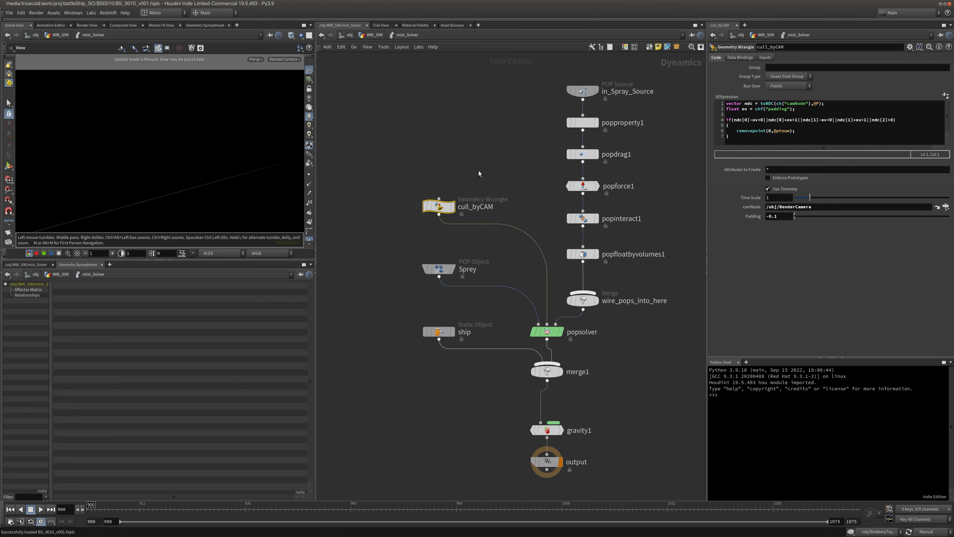
{"action": "left_click", "coordinate": [801, 143]}
{"action": "key", "text": "ctrl+a"}
{"action": "key", "text": "ctrl+c"}
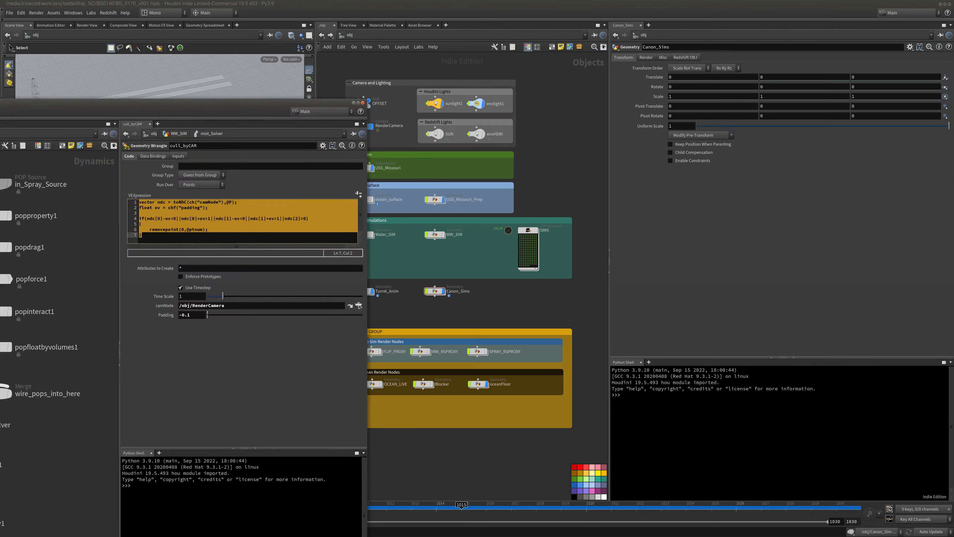
Open Canon_Sims in the BS_0170_v001 scene and add an Attribute Wrangle connected to attribdelete1's output.
{"action": "double_click", "coordinate": [436, 292]}
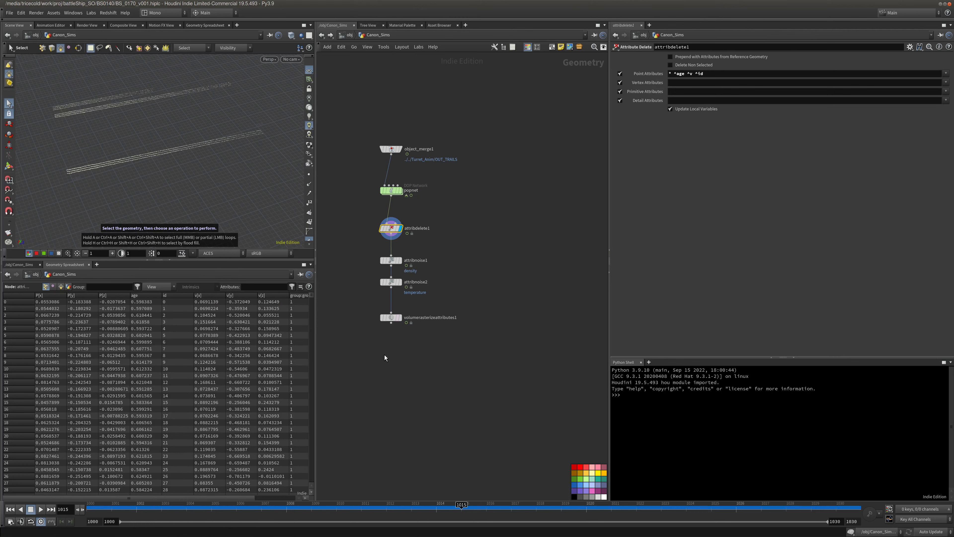
{"action": "key", "text": "Tab"}
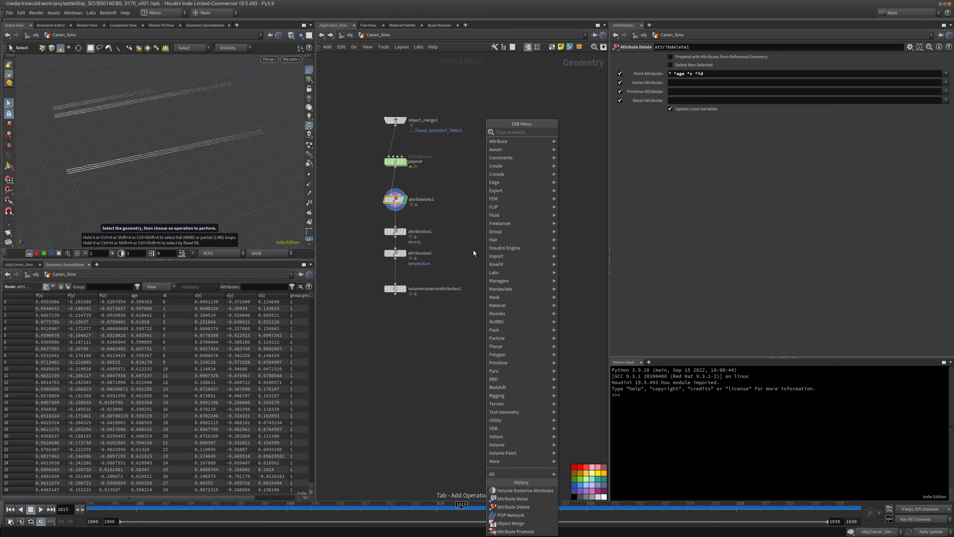
{"action": "type", "text": "attw"}
{"action": "left_click", "coordinate": [599, 132]}
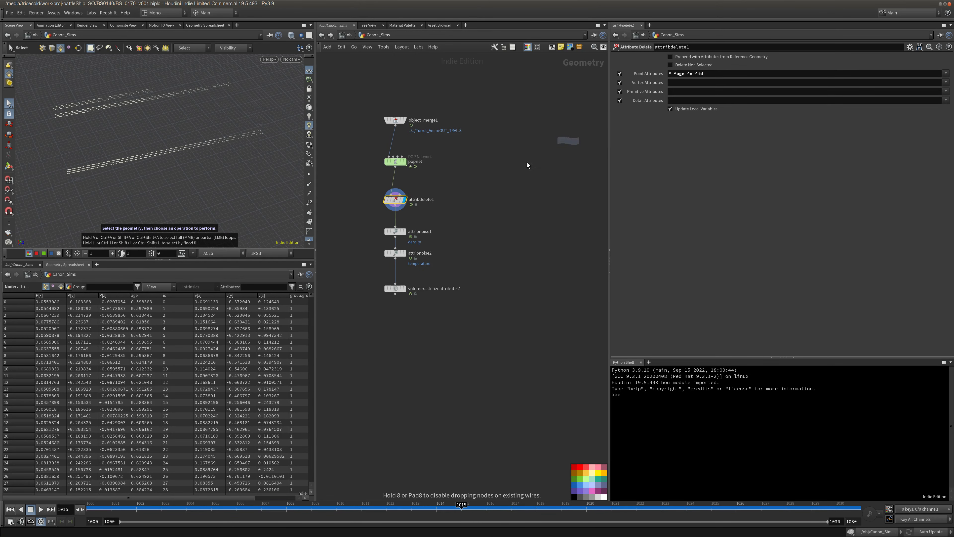
{"action": "left_click", "coordinate": [450, 216]}
{"action": "left_click_drag", "start_coordinate": [395, 206], "coordinate": [443, 211]}
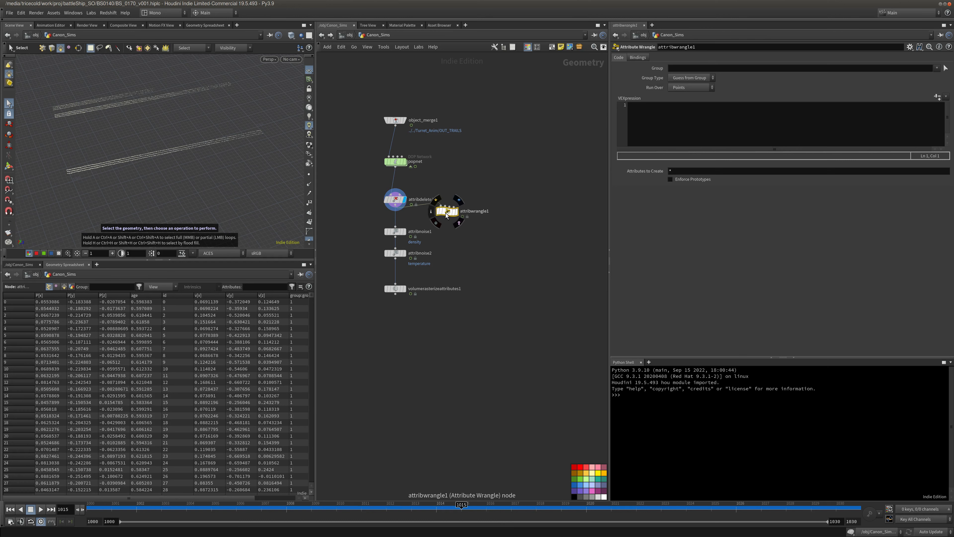
Paste the copied camera-culling code into attribwrangle1 and generate its Camnode and Padding parameters.
{"action": "left_click", "coordinate": [682, 119]}
{"action": "key", "text": "ctrl+v"}
{"action": "left_click", "coordinate": [937, 96]}
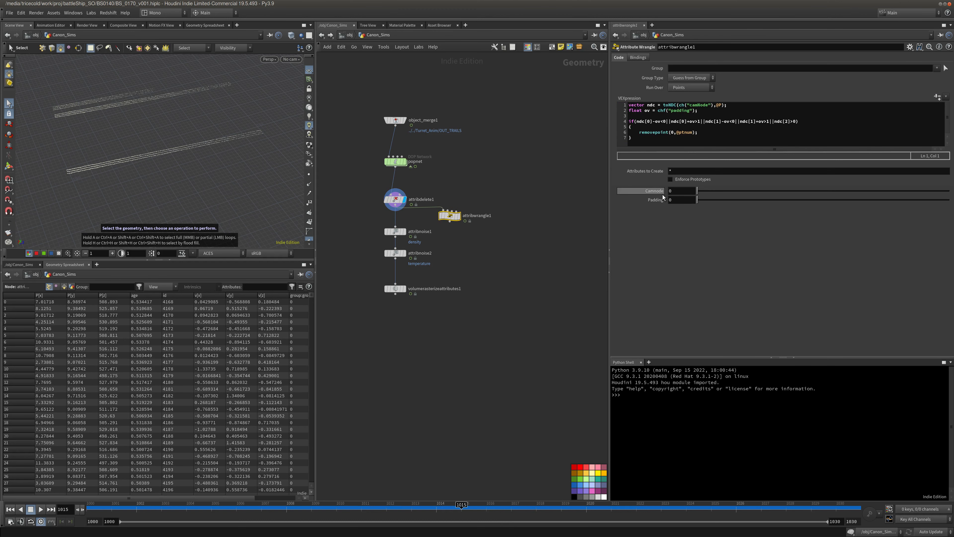
Change the Camnode parameter of attribwrangle1 to the Operator Path type in its parameter interface and accept the edit.
{"action": "left_click", "coordinate": [910, 47]}
{"action": "left_click", "coordinate": [864, 55]}
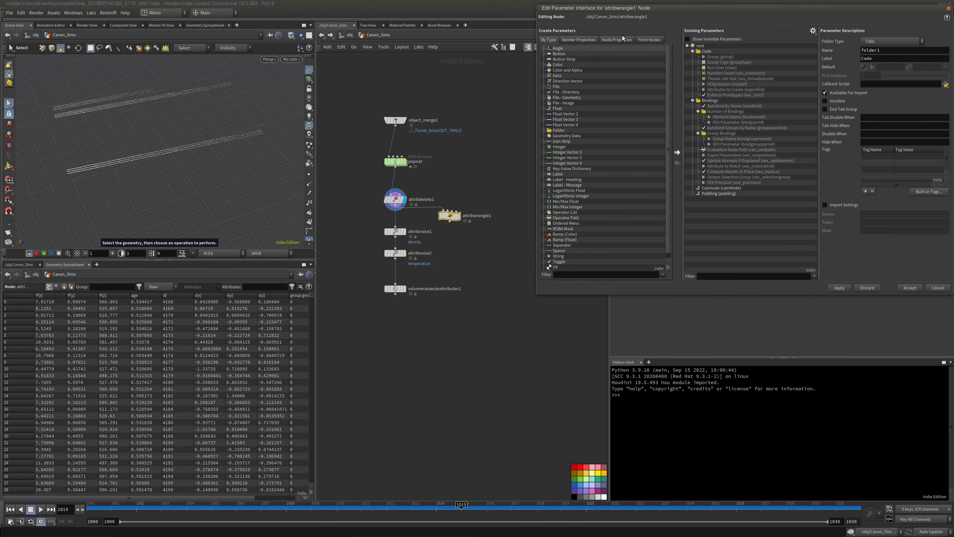
{"action": "left_click_drag", "start_coordinate": [614, 10], "coordinate": [244, 154]}
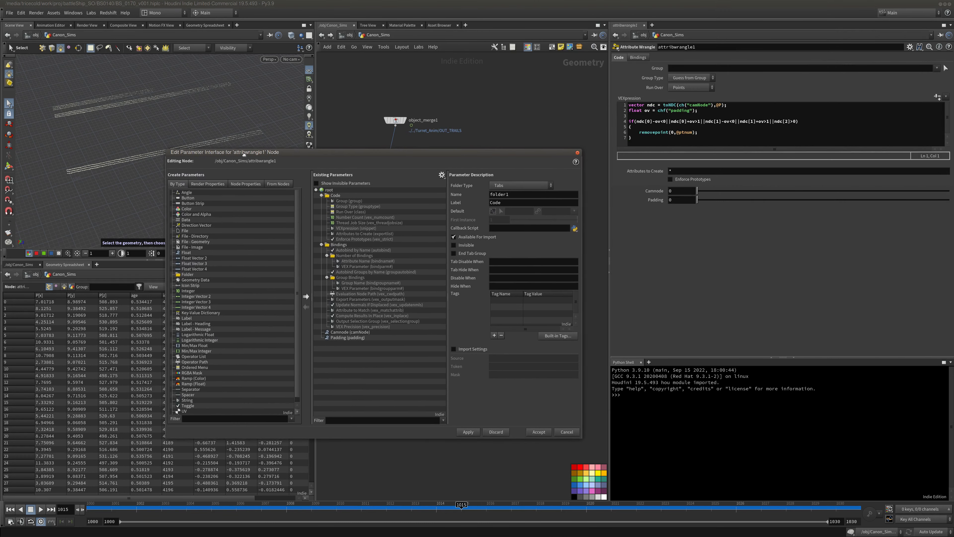
{"action": "left_click", "coordinate": [342, 334]}
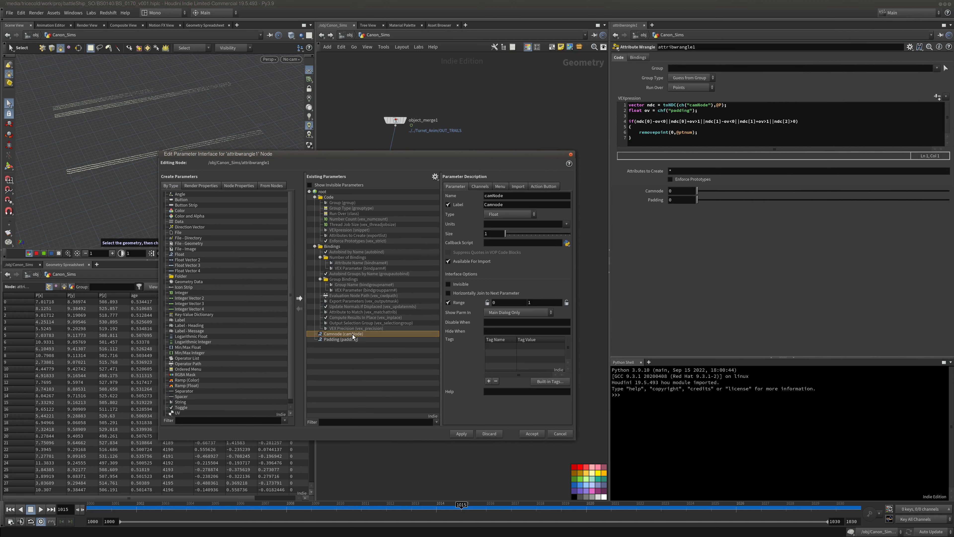
{"action": "left_click", "coordinate": [506, 213]}
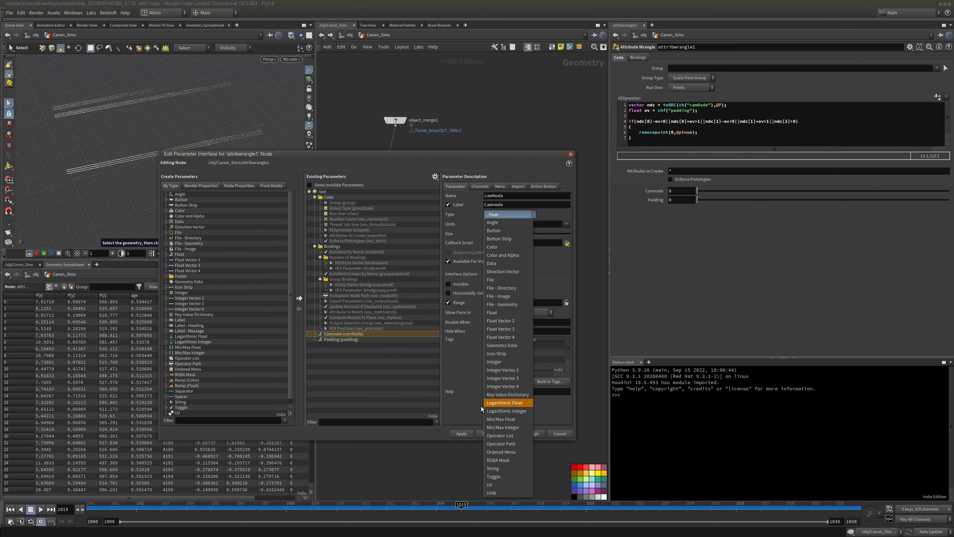
{"action": "left_click", "coordinate": [495, 444]}
{"action": "left_click", "coordinate": [462, 433]}
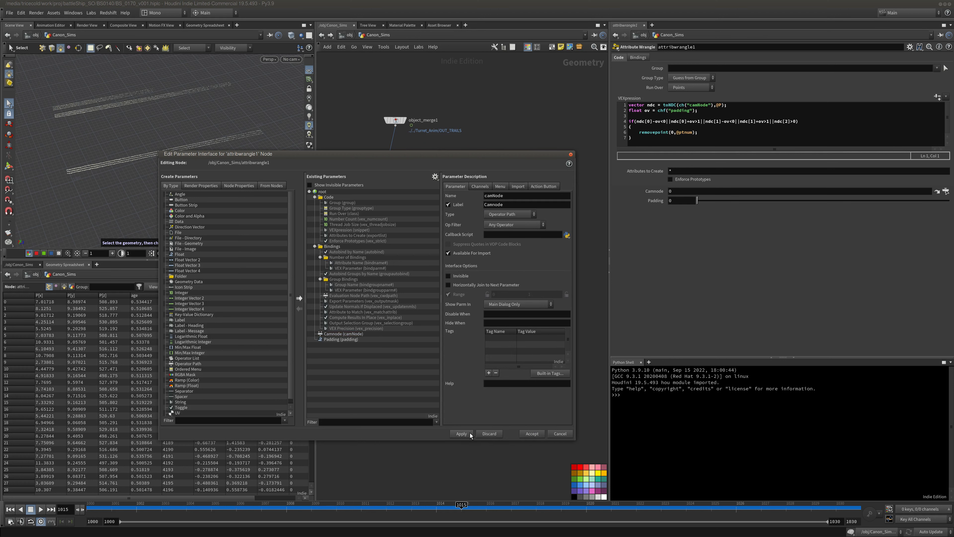
{"action": "left_click", "coordinate": [532, 433]}
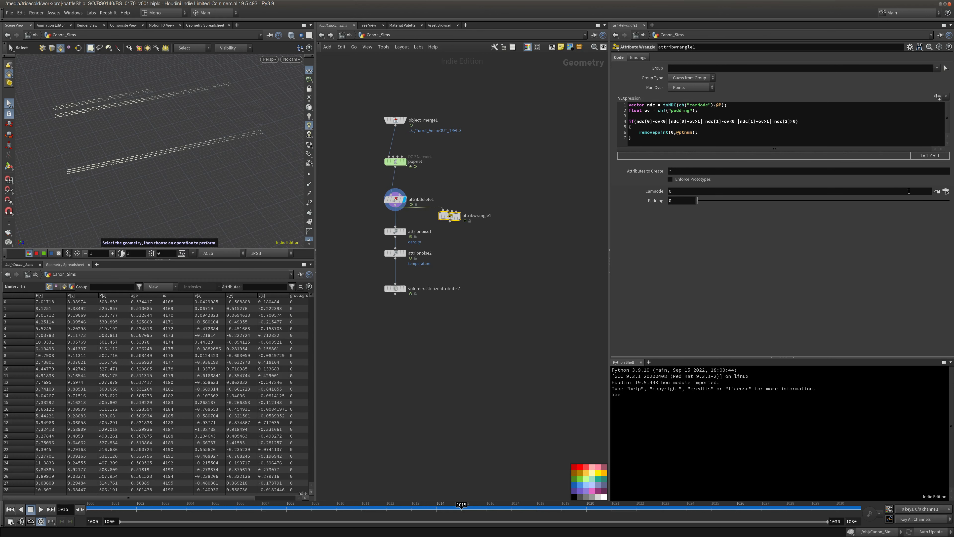
Assign RenderCamera from the obj level as attribwrangle1's Camnode and display the wrangle's output.
{"action": "left_click", "coordinate": [947, 192]}
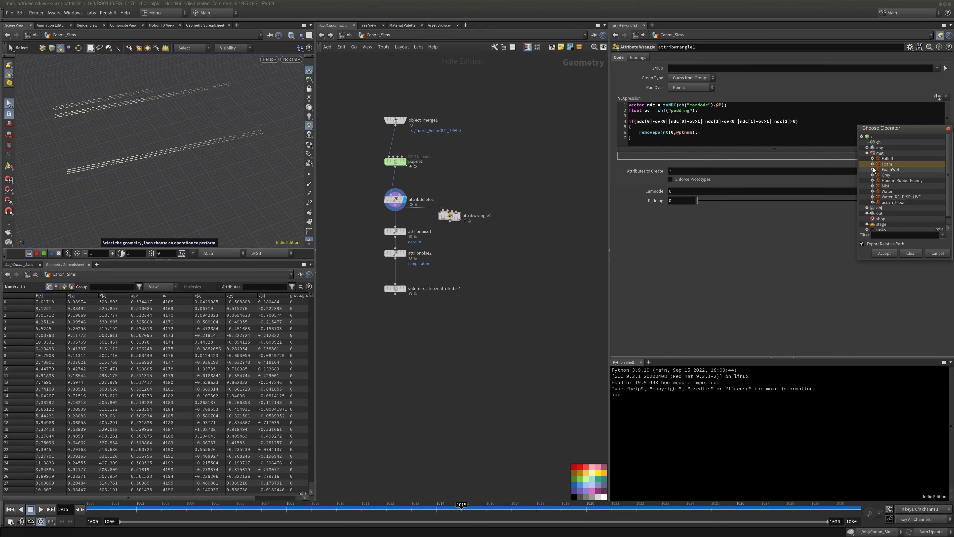
{"action": "left_click", "coordinate": [881, 153]}
{"action": "left_click", "coordinate": [868, 153]}
{"action": "left_click", "coordinate": [867, 158]}
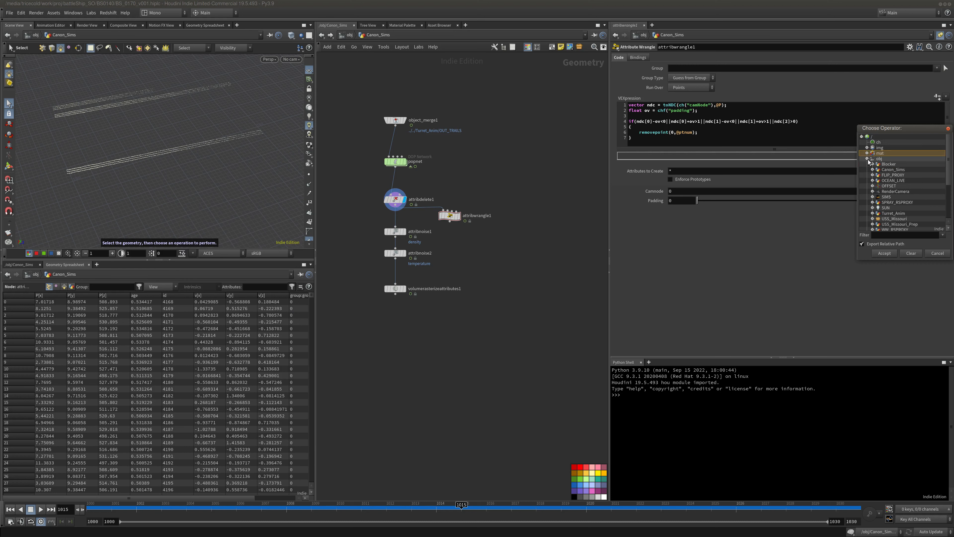
{"action": "double_click", "coordinate": [895, 192]}
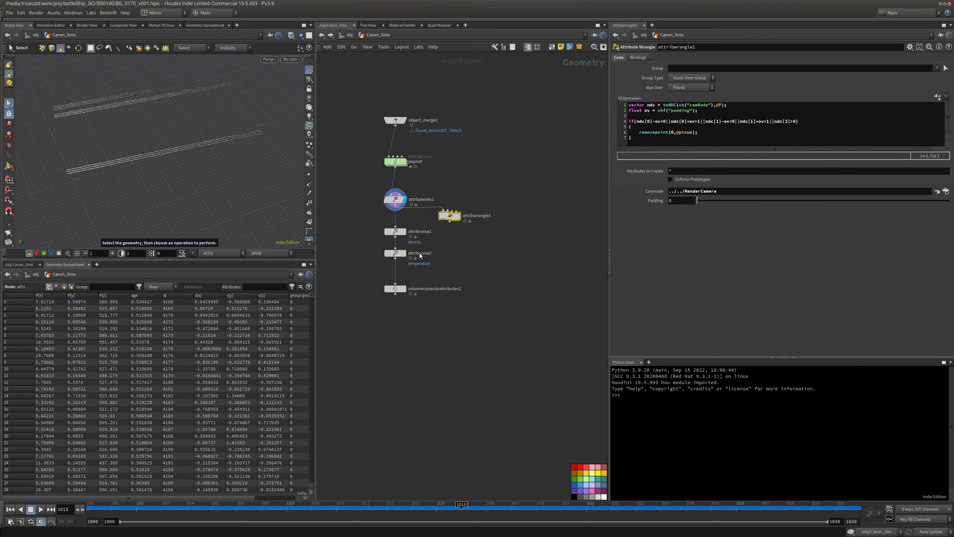
{"action": "left_click", "coordinate": [459, 217]}
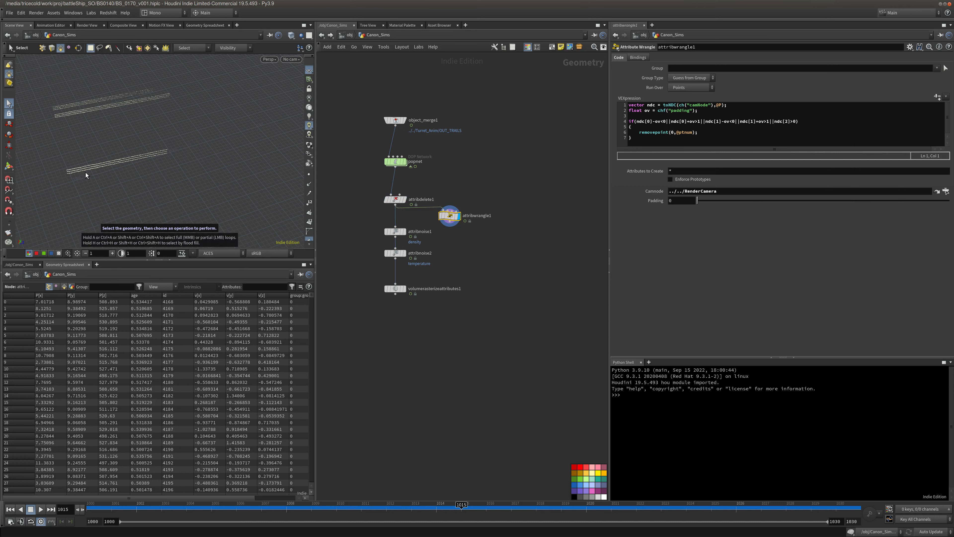
Look through RenderCamera and insert the attribwrangle1 culling node between attribdelete1 and attribnoise1.
{"action": "left_click", "coordinate": [292, 59]}
{"action": "left_click", "coordinate": [303, 96]}
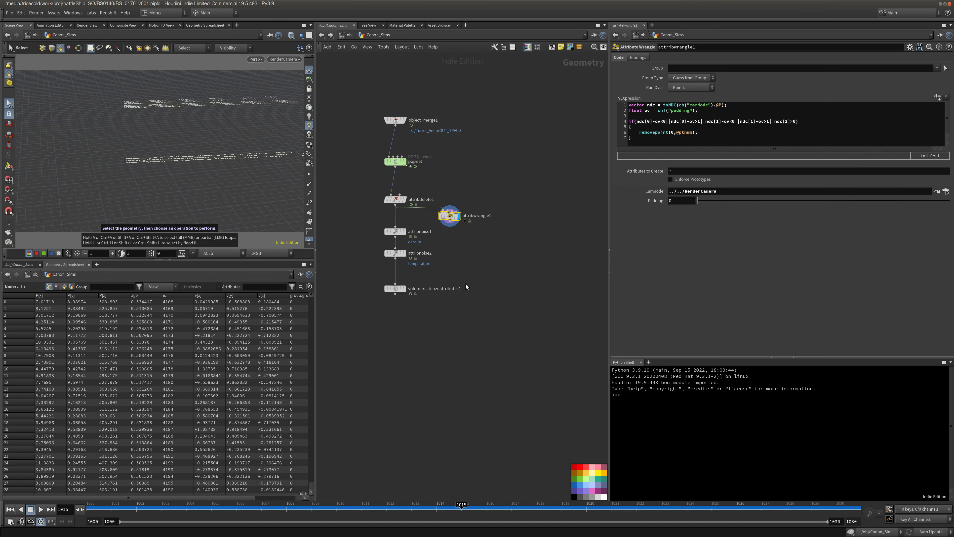
{"action": "left_click_drag", "start_coordinate": [450, 217], "coordinate": [395, 211]}
{"action": "mouse_move", "coordinate": [393, 201]}
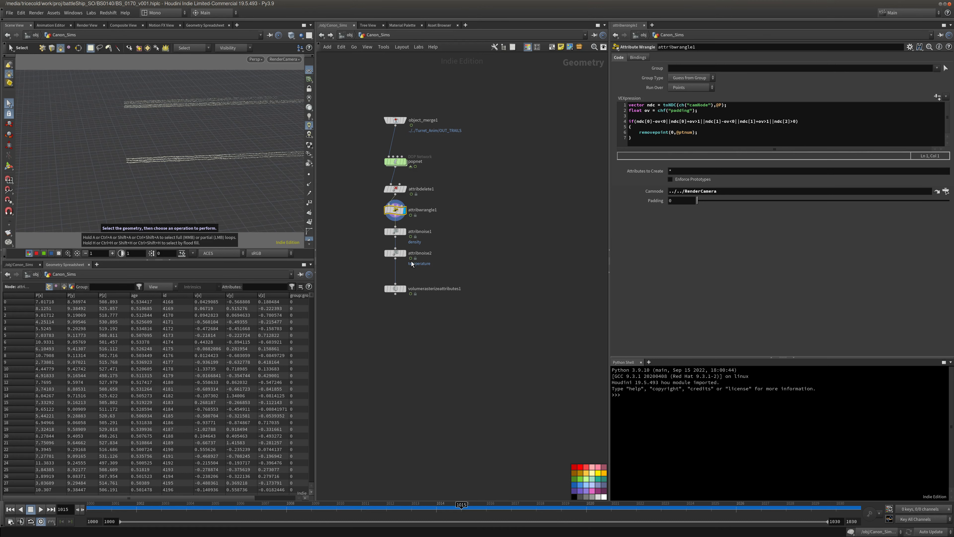
Display the volumerasterizeattributes1 output and inspect the rasterized trails from a free perspective view.
{"action": "left_click", "coordinate": [403, 254]}
{"action": "left_click", "coordinate": [400, 254]}
{"action": "left_click", "coordinate": [401, 289]}
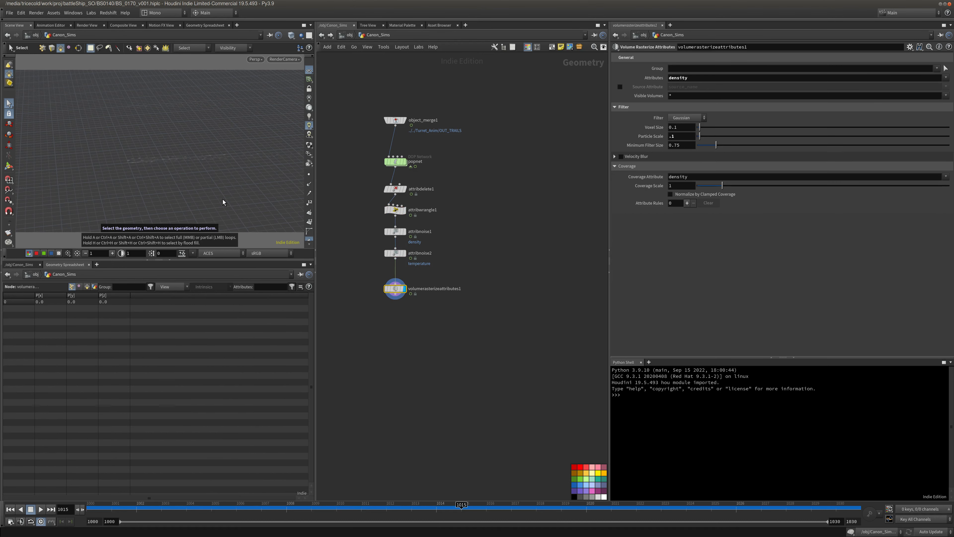
{"action": "key", "text": "Escape"}
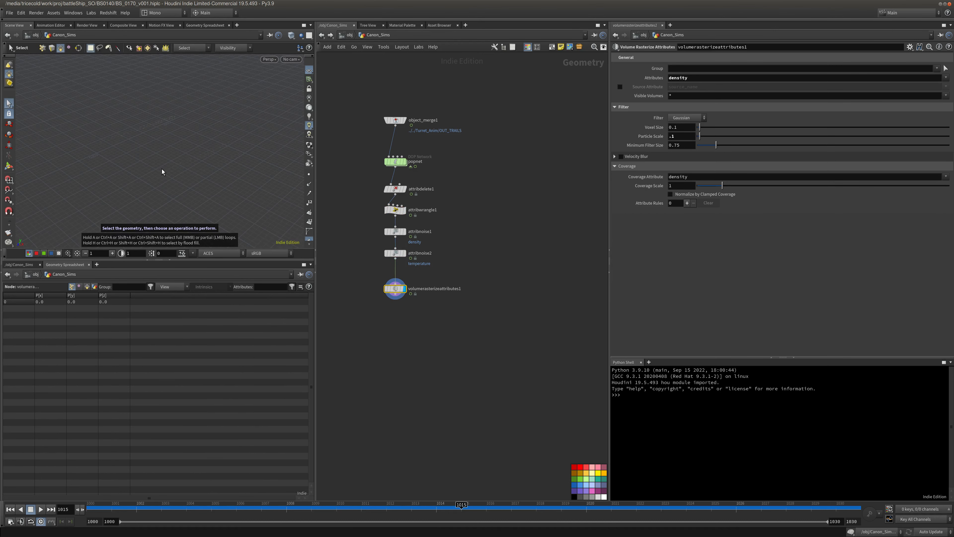
{"action": "left_click_drag", "start_coordinate": [156, 167], "coordinate": [124, 202]}
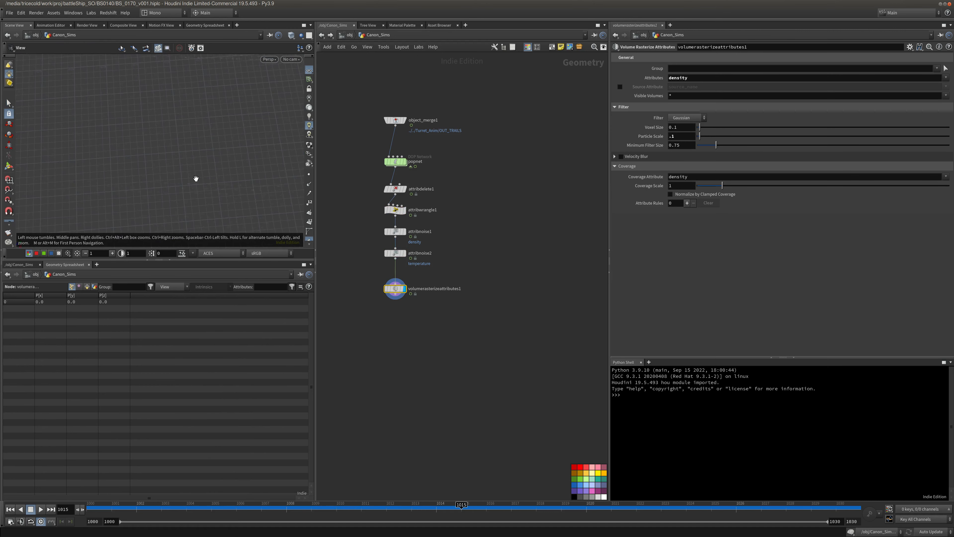
{"action": "left_click_drag", "start_coordinate": [199, 138], "coordinate": [184, 150]}
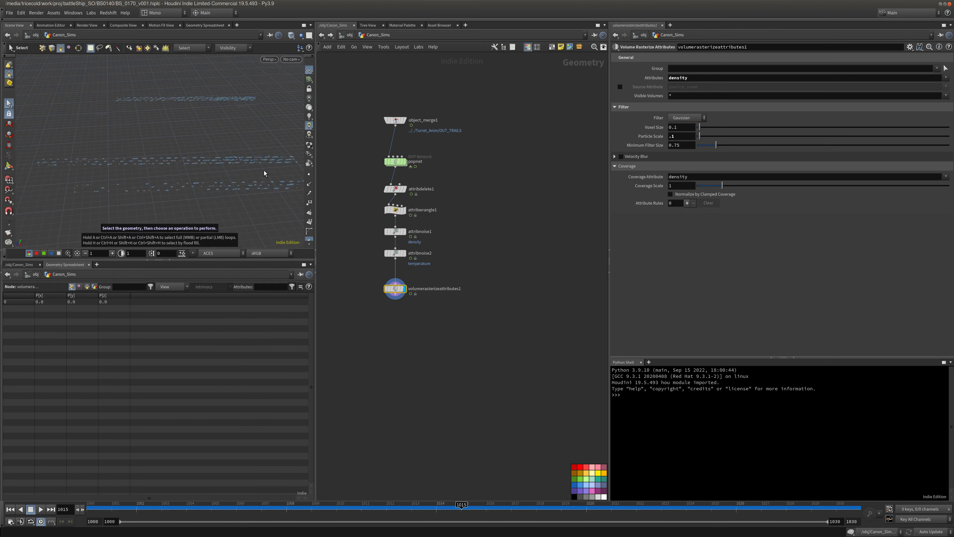
{"action": "key", "text": "s"}
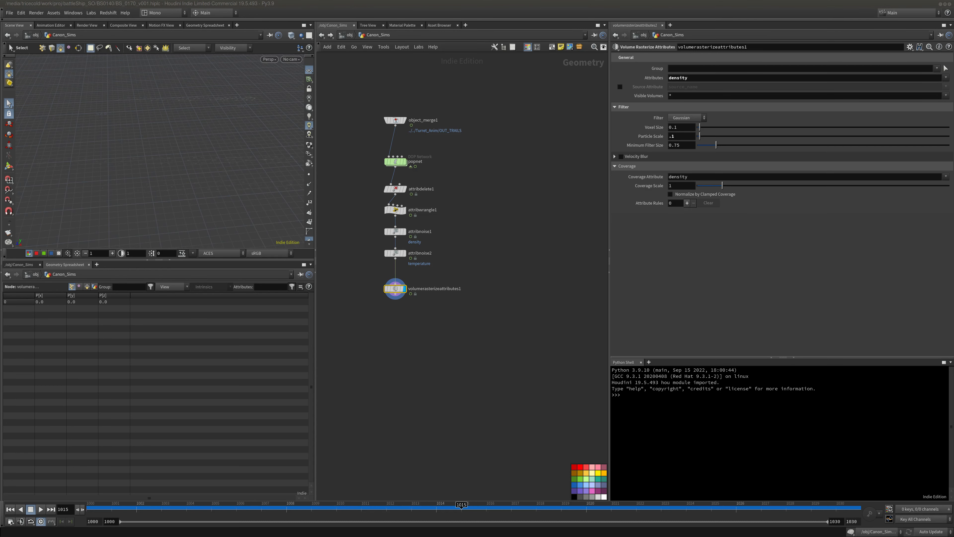
Add a Pyro Solver node below volumerasterizeattributes1.
{"action": "key", "text": "Tab"}
{"action": "type", "text": "p"}
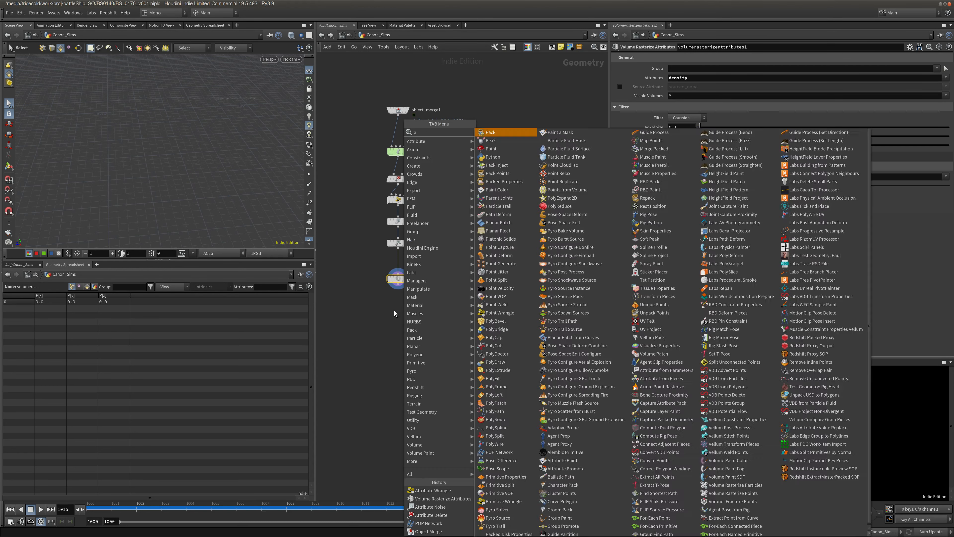
{"action": "type", "text": "yro"}
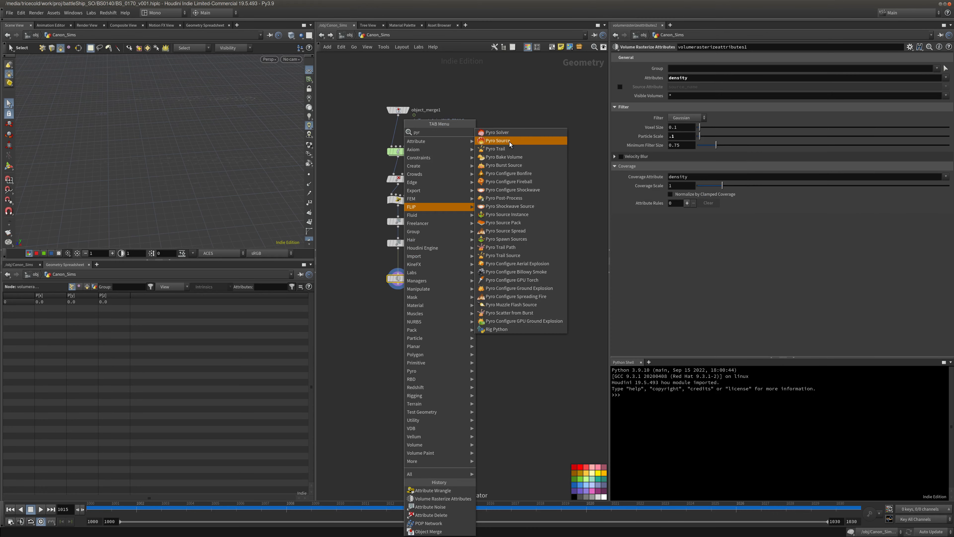
{"action": "left_click", "coordinate": [505, 133]}
{"action": "left_click", "coordinate": [398, 325]}
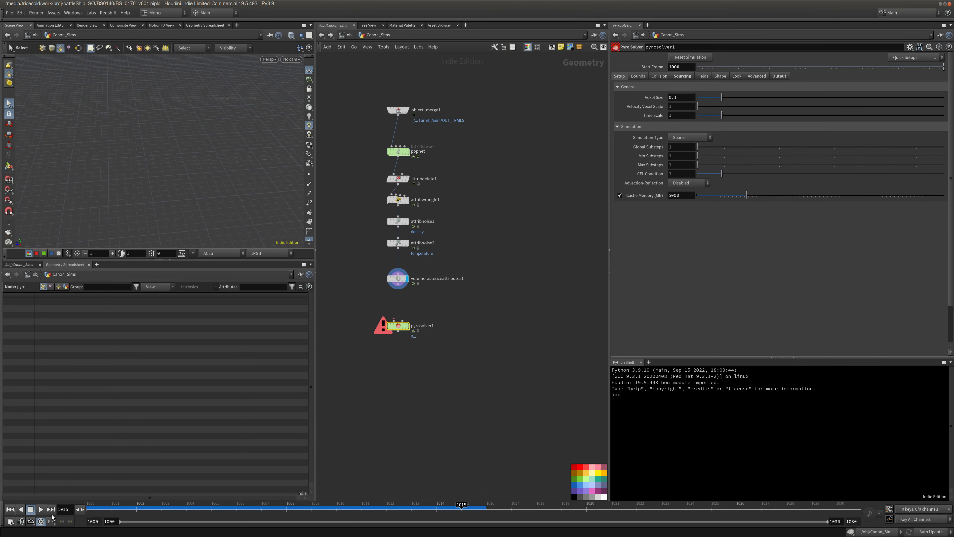
Return to frame 1000, connect volumerasterizeattributes1 to the Pyro Solver's first input and display the solver.
{"action": "left_click", "coordinate": [9, 511]}
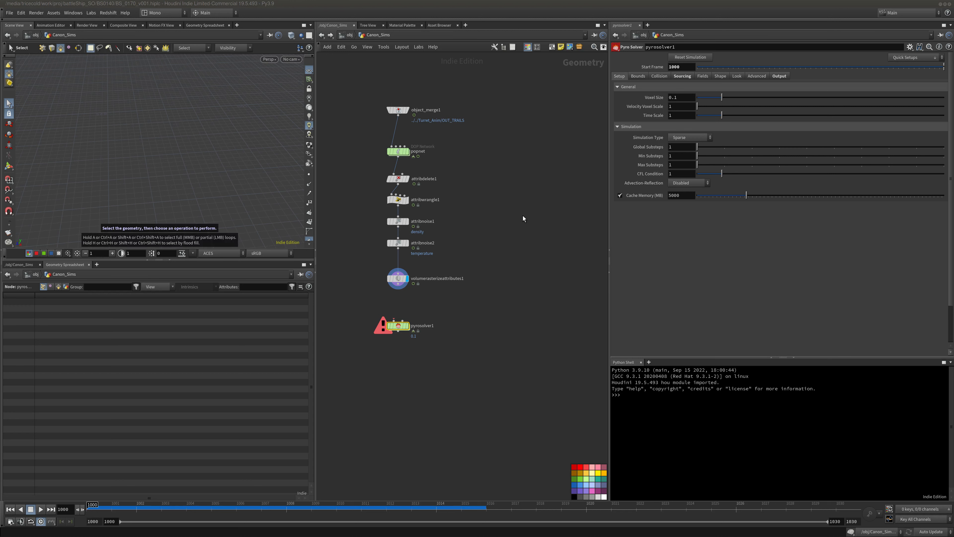
{"action": "left_click_drag", "start_coordinate": [394, 319], "coordinate": [398, 289]}
{"action": "left_click", "coordinate": [408, 326]}
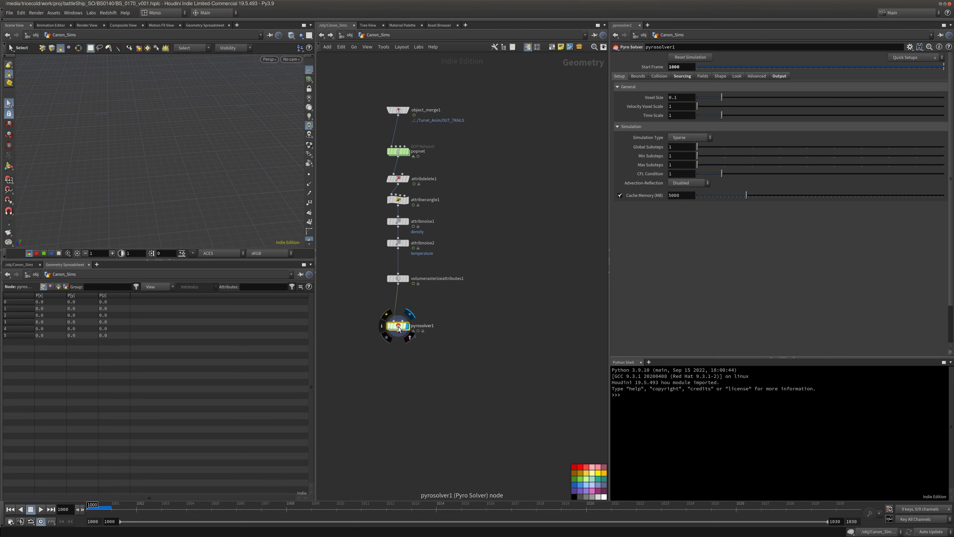
{"action": "middle_click_drag", "start_coordinate": [478, 293], "coordinate": [483, 280]}
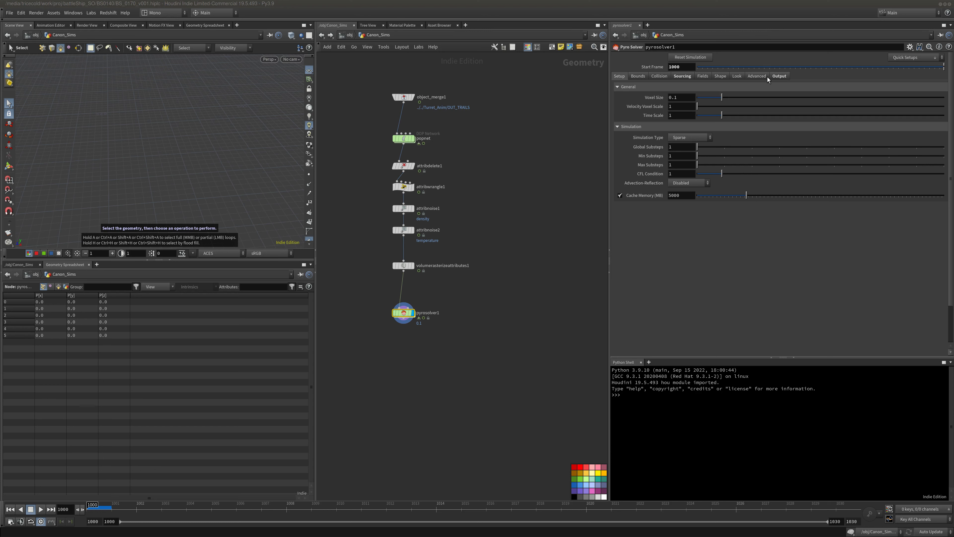
Remove the flame source from the Pyro Solver's source volumes and set its Buoyancy to 0.
{"action": "left_click", "coordinate": [688, 80]}
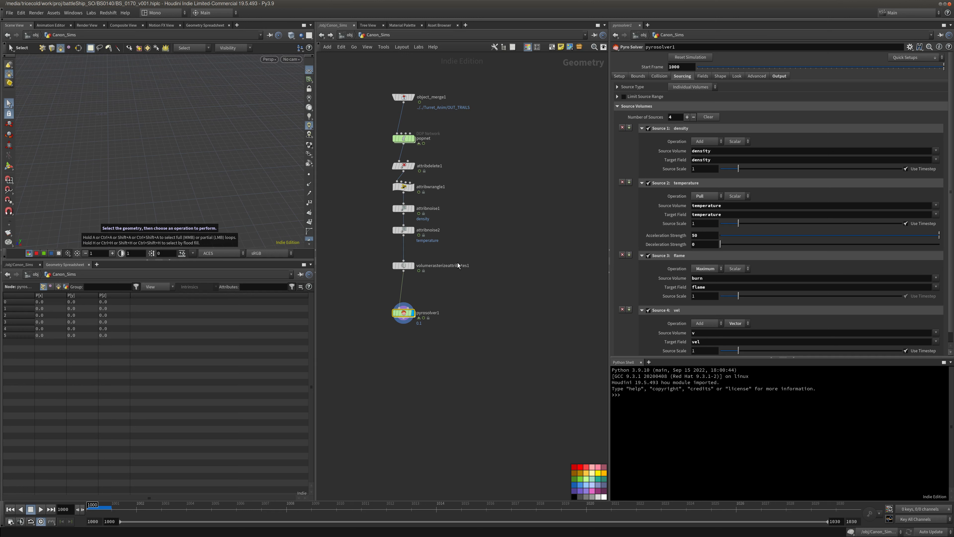
{"action": "left_click", "coordinate": [622, 255]}
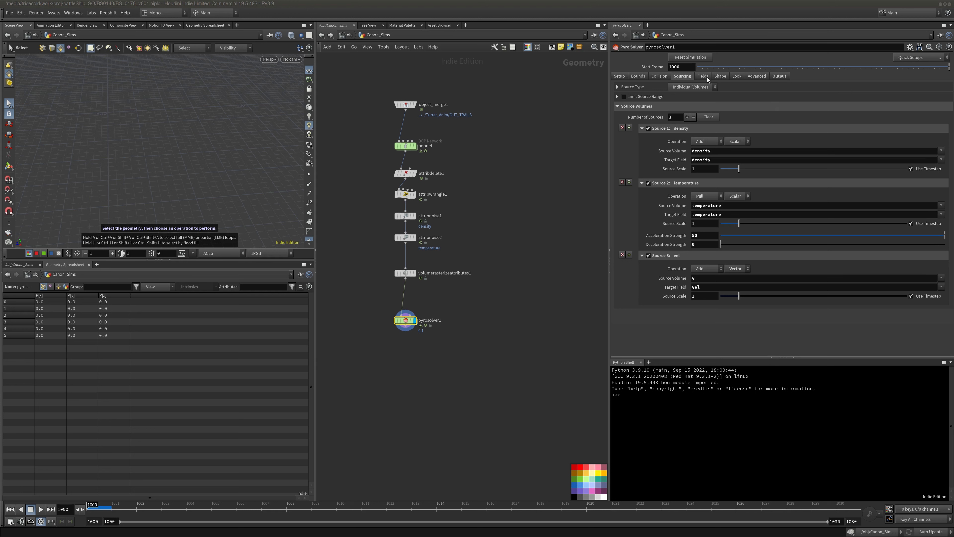
{"action": "left_click", "coordinate": [720, 76]}
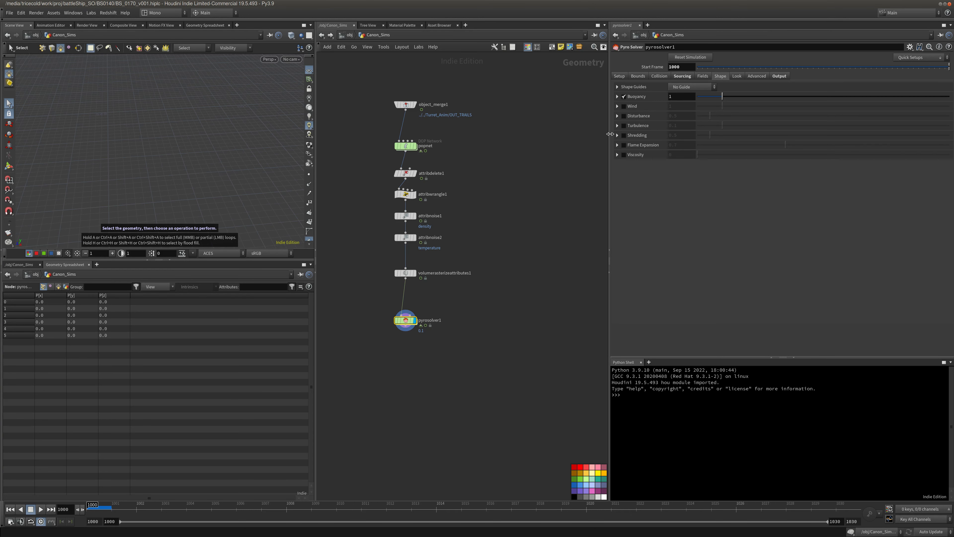
{"action": "left_click_drag", "start_coordinate": [721, 96], "coordinate": [599, 115]}
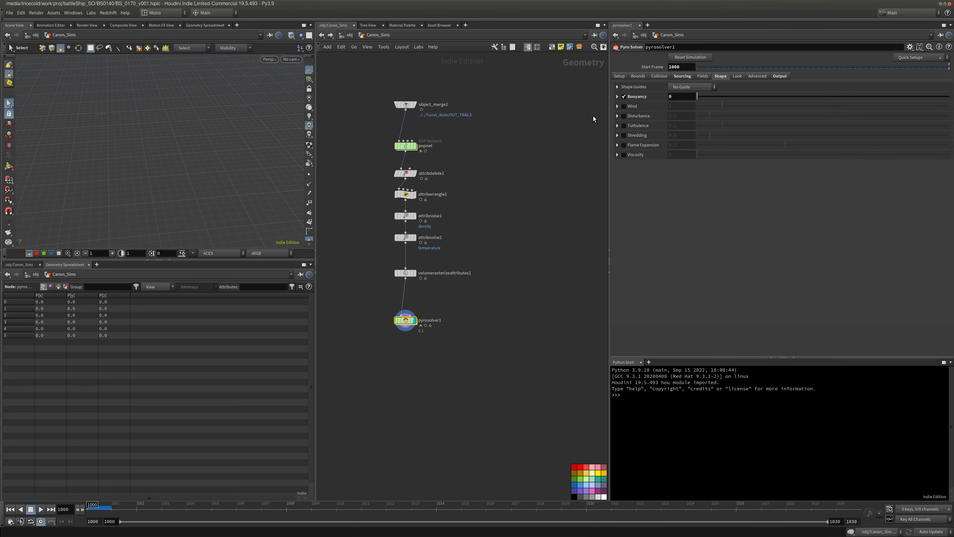
Enable Turbulence on the Pyro Solver and set its strength to 2.
{"action": "left_click", "coordinate": [624, 125]}
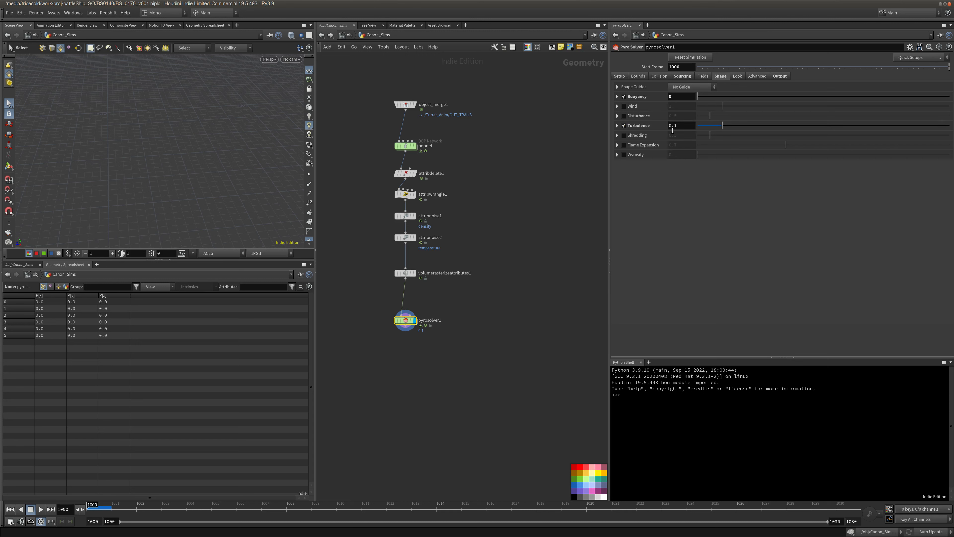
{"action": "left_click", "coordinate": [617, 126]}
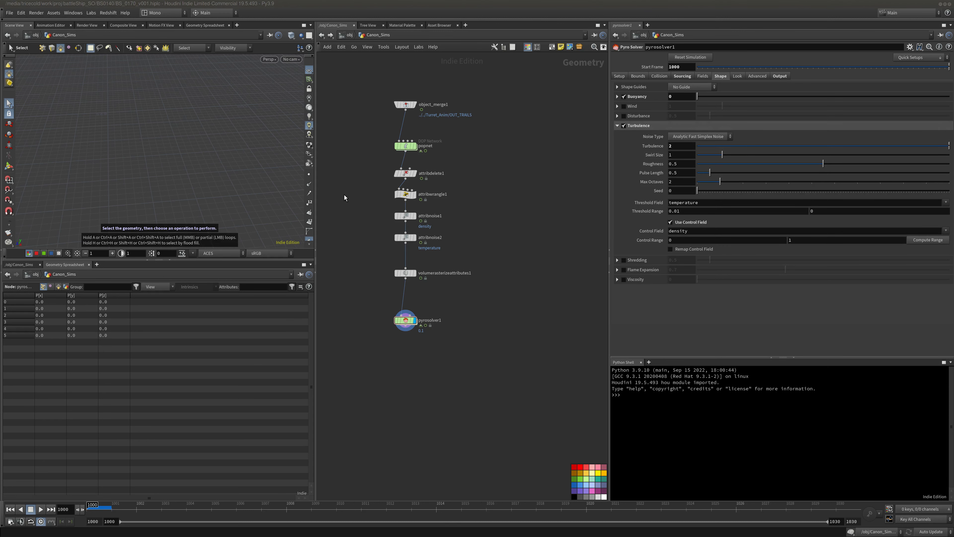
{"action": "left_click", "coordinate": [436, 315]}
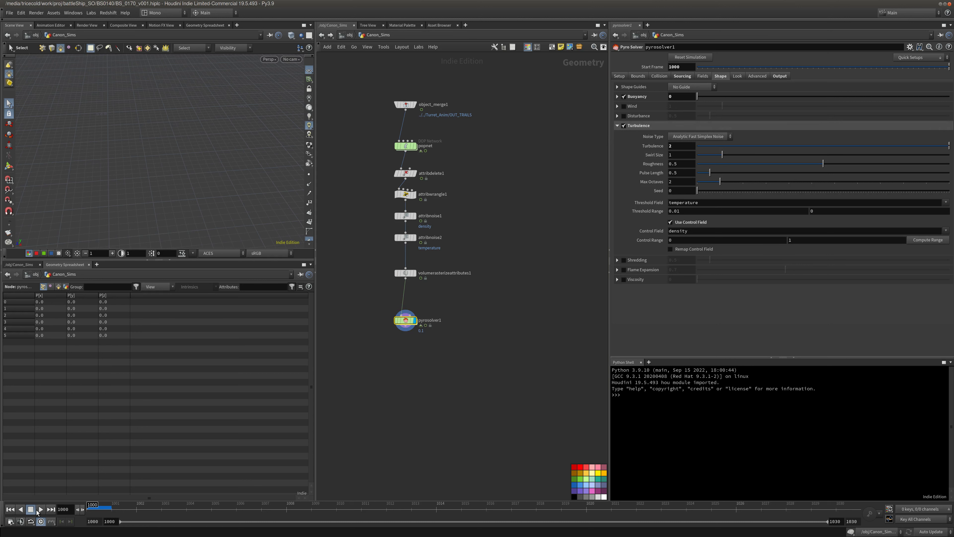
Play the pyro simulation and inspect the smoke trails from a free perspective and through RenderCamera.
{"action": "left_click", "coordinate": [40, 509]}
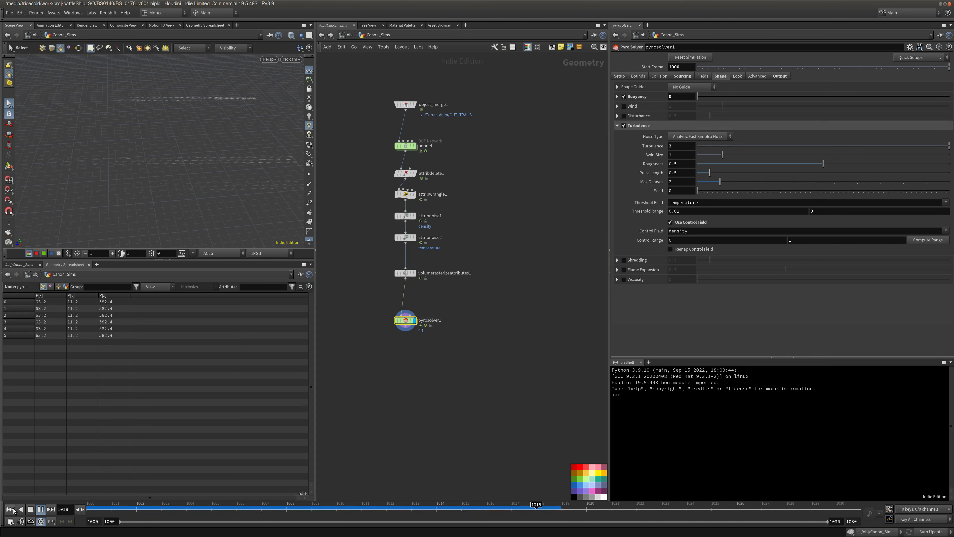
{"action": "left_click", "coordinate": [31, 510]}
{"action": "key", "text": "Escape"}
{"action": "mouse_move", "coordinate": [150, 169]}
{"action": "left_mouse_down"}
{"action": "mouse_move", "coordinate": [271, 155]}
{"action": "mouse_move", "coordinate": [251, 162]}
{"action": "mouse_move", "coordinate": [273, 150]}
{"action": "mouse_move", "coordinate": [191, 171]}
{"action": "mouse_move", "coordinate": [151, 166]}
{"action": "mouse_move", "coordinate": [151, 145]}
{"action": "mouse_move", "coordinate": [149, 154]}
{"action": "left_mouse_up"}
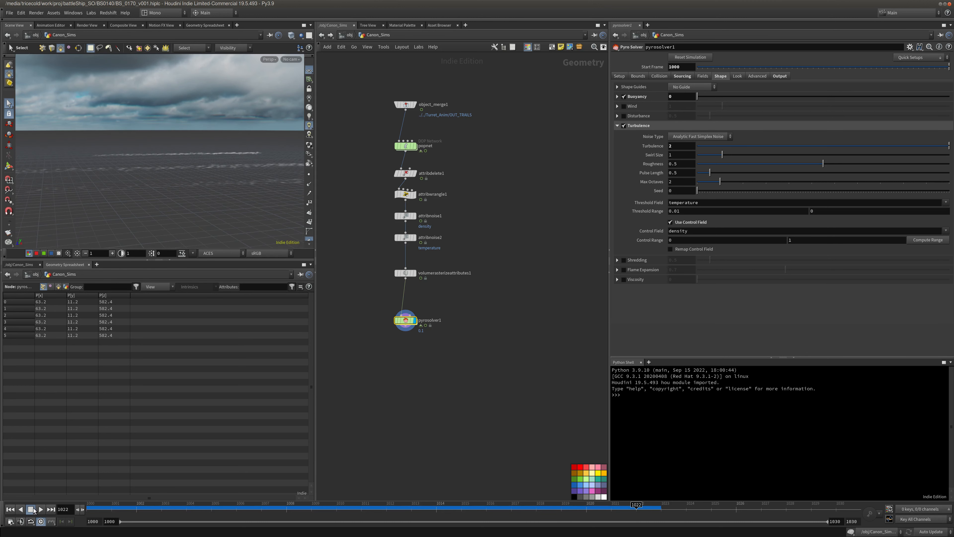
{"action": "left_click", "coordinate": [40, 509]}
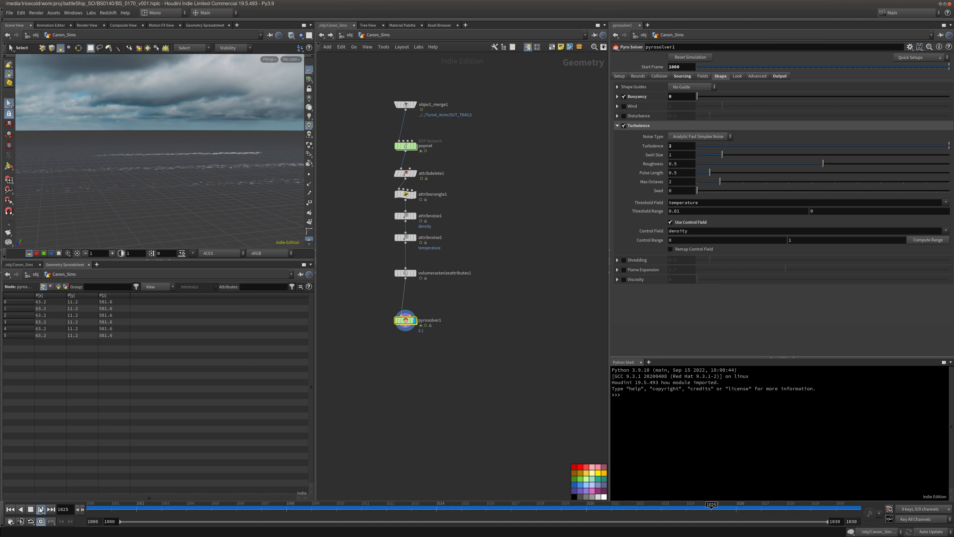
{"action": "left_click", "coordinate": [40, 509]}
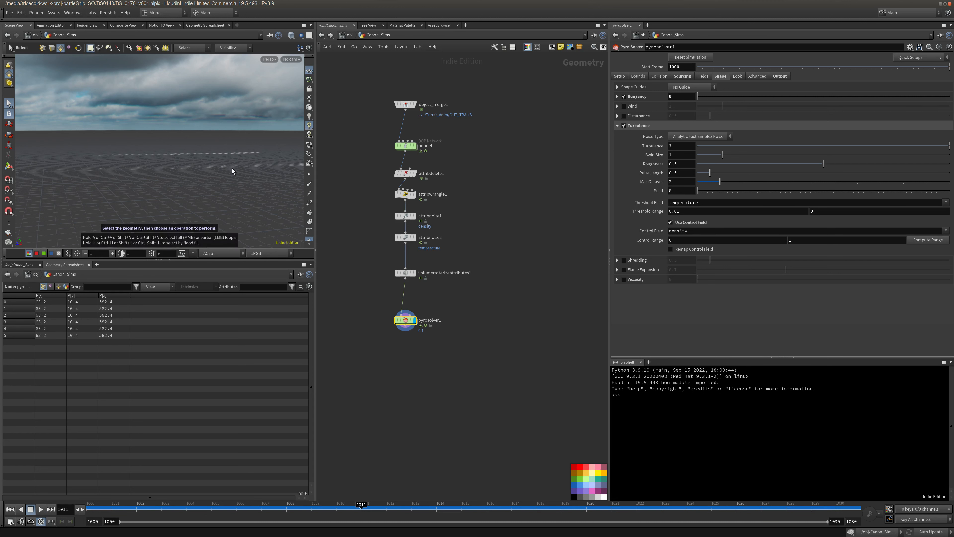
{"action": "left_click", "coordinate": [291, 59]}
{"action": "left_click", "coordinate": [304, 96]}
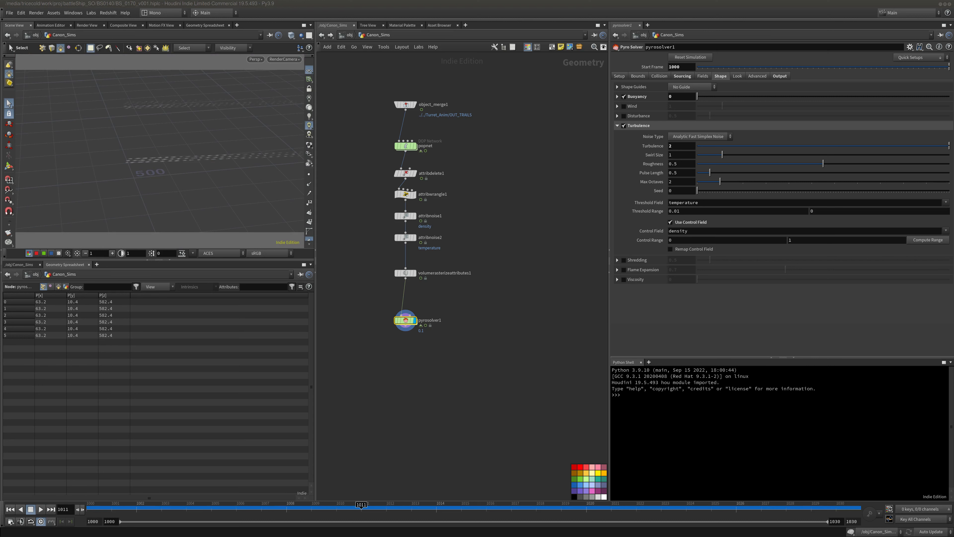
Paste the copied Attribute Delete and OUT_TRAILS null below pyrosolver1, wire them after it and display OUT_TRAILS.
{"action": "key", "text": "ctrl+v"}
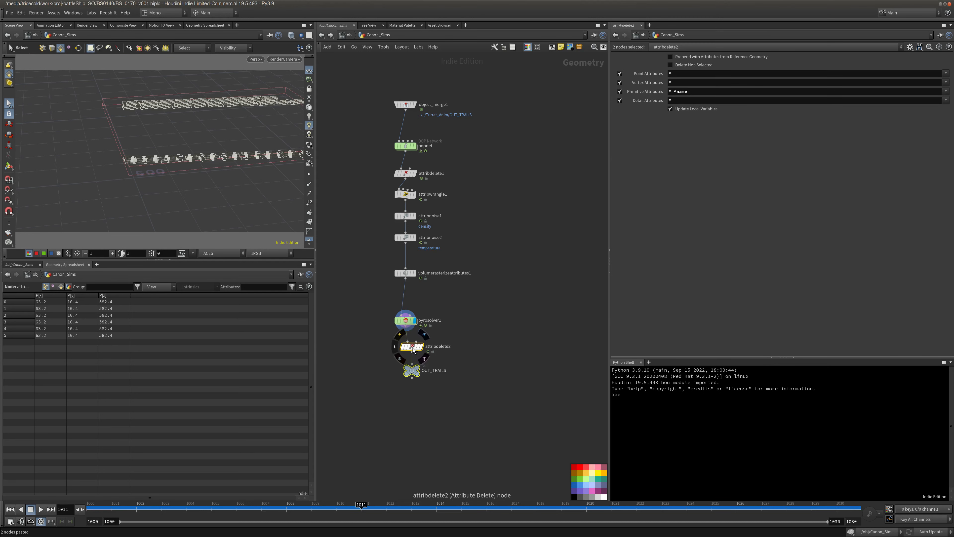
{"action": "left_click", "coordinate": [418, 359]}
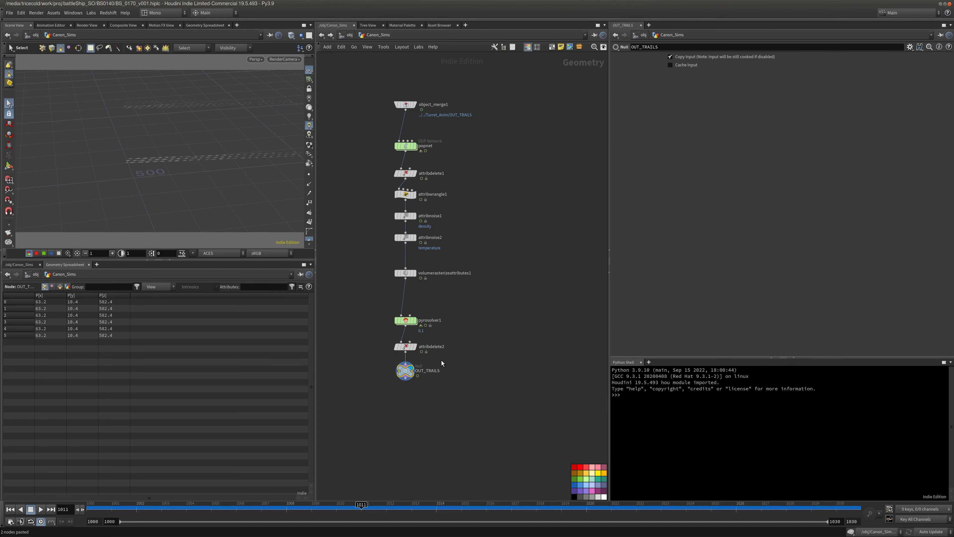
{"action": "left_click", "coordinate": [405, 350]}
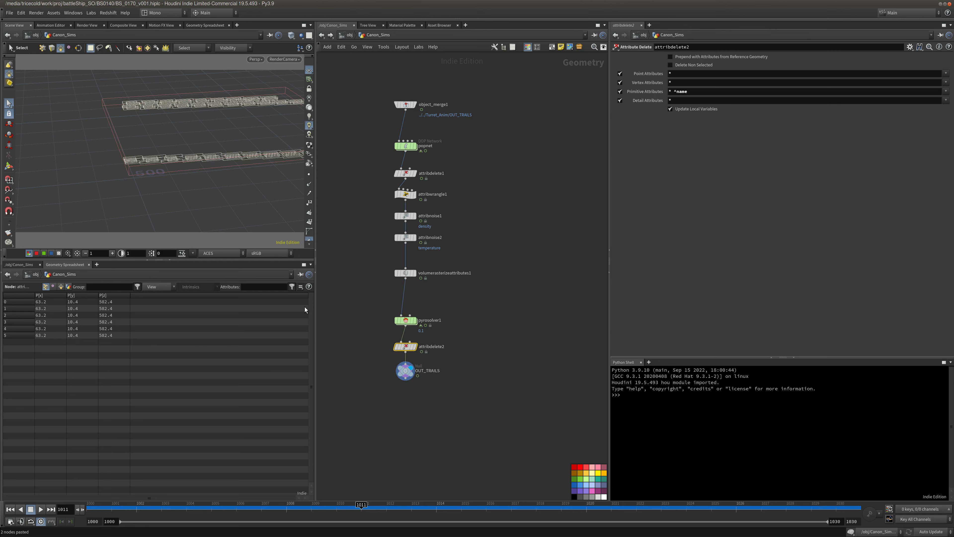
Compare the node info of pyrosolver1 and attribdelete2, and space both nodes more evenly in the chain.
{"action": "middle_click", "coordinate": [405, 321]}
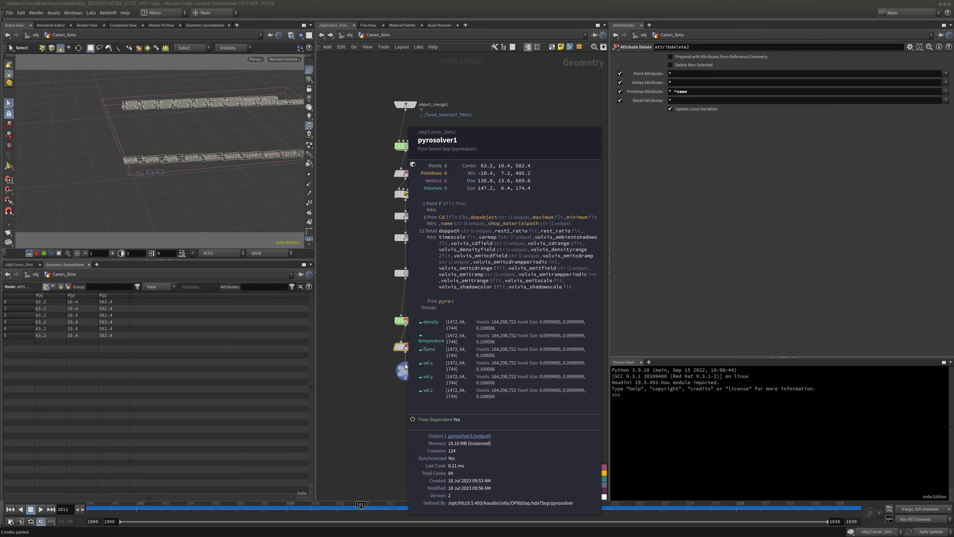
{"action": "middle_click", "coordinate": [405, 346]}
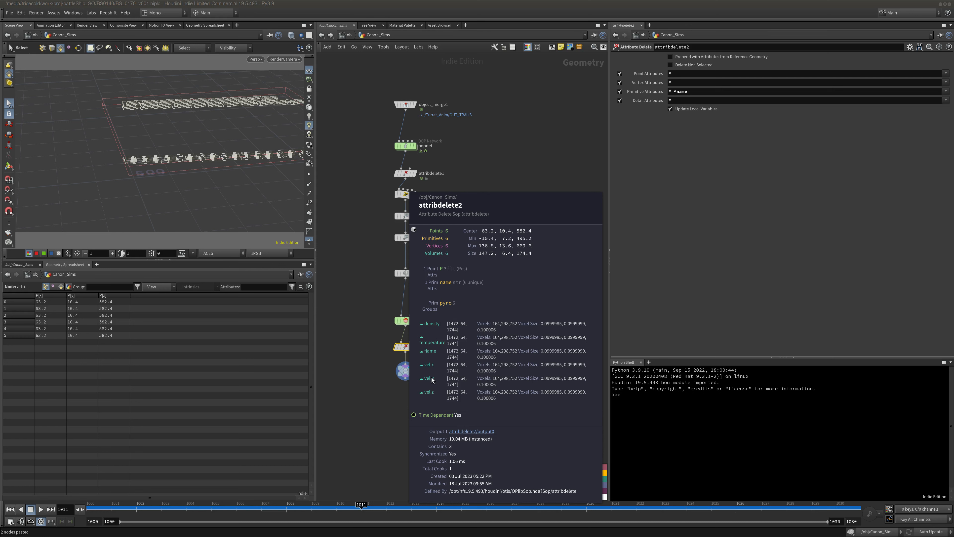
{"action": "left_click_drag", "start_coordinate": [407, 322], "coordinate": [407, 307]}
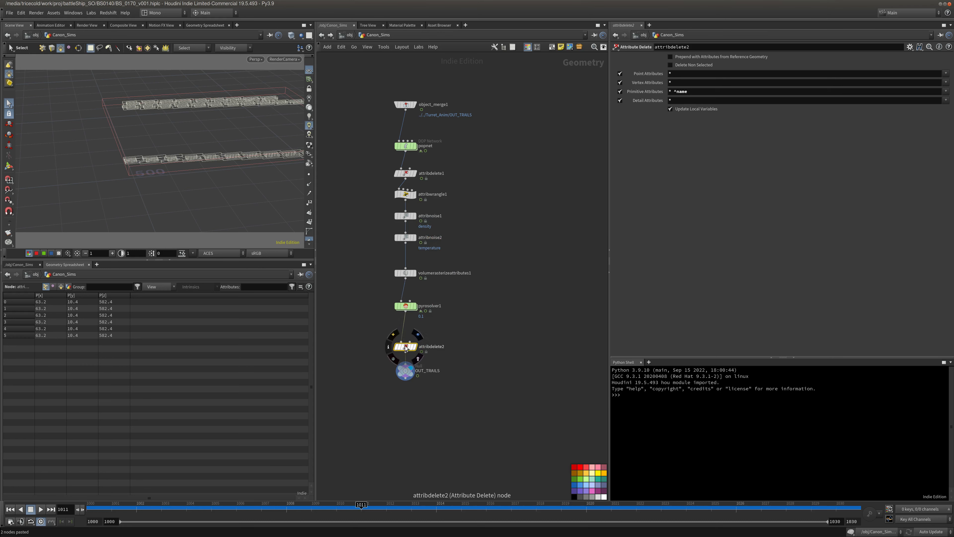
{"action": "left_click_drag", "start_coordinate": [406, 346], "coordinate": [439, 318]}
Disable the Cd, vel and flame fields in the Pyro Solver's export fields.
{"action": "left_click", "coordinate": [406, 306]}
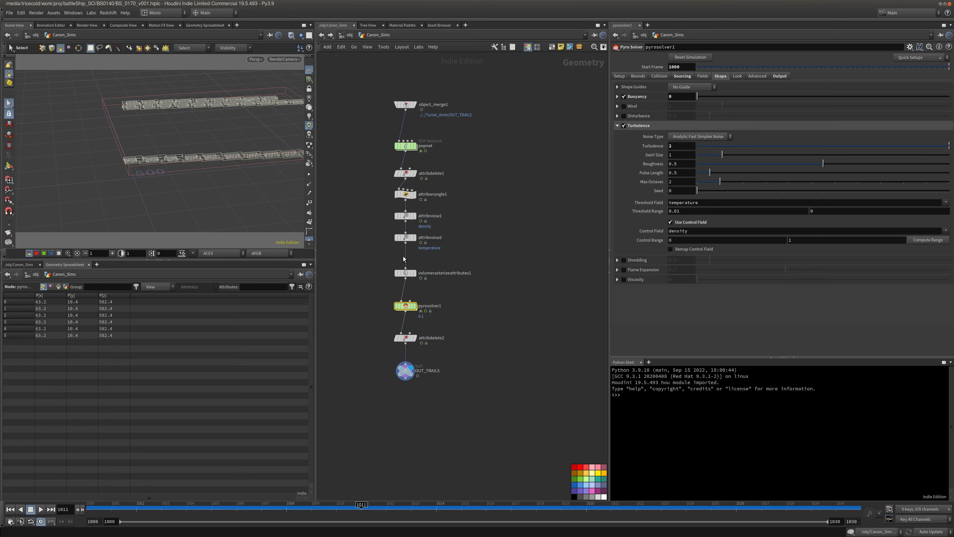
{"action": "left_click", "coordinate": [781, 76]}
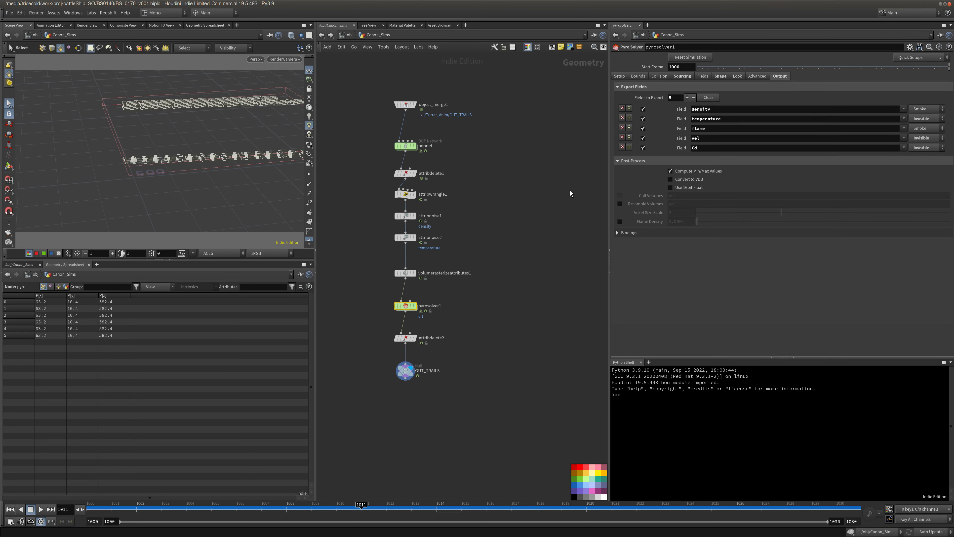
{"action": "left_click", "coordinate": [644, 148]}
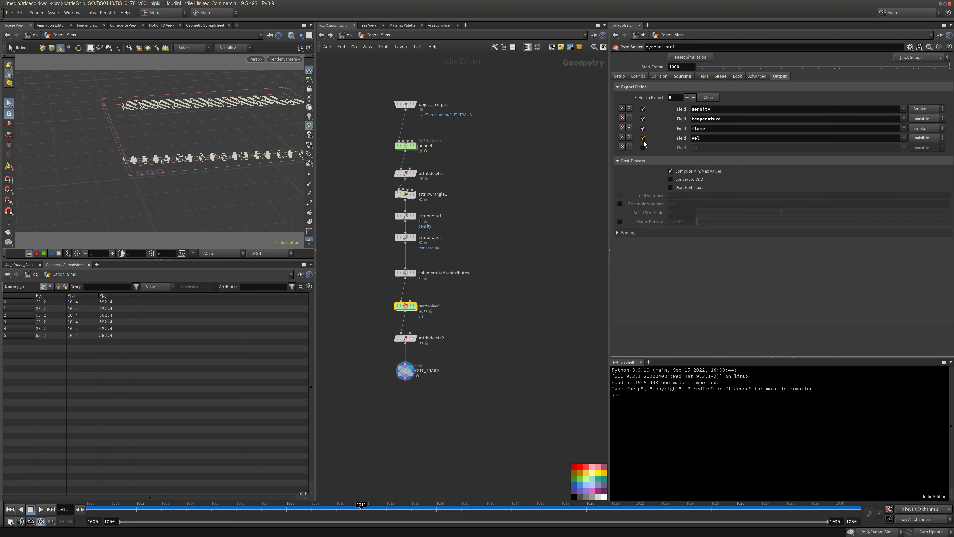
{"action": "left_click", "coordinate": [644, 138]}
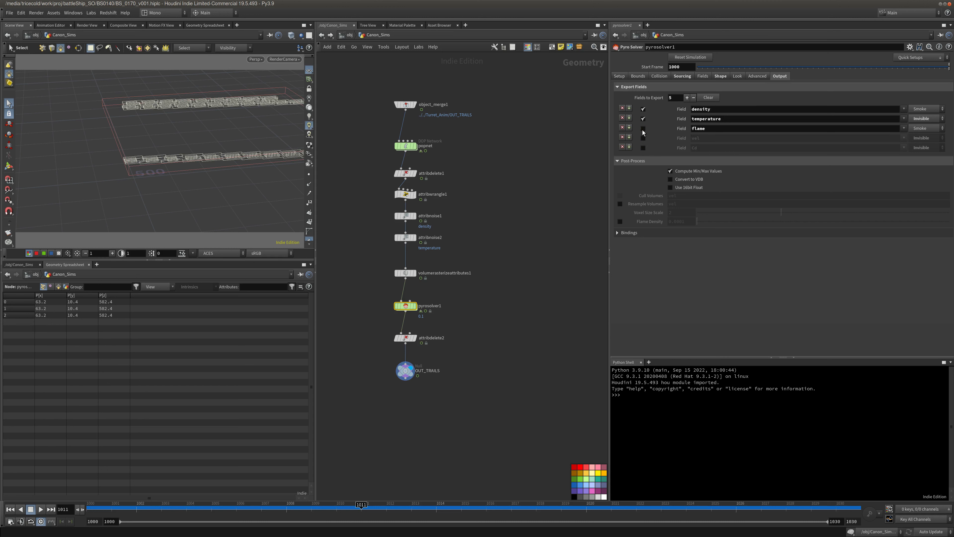
Disable the flame and temperature export fields on pyrosolver1, enable Use 16bit Float and Convert to VDB, and check attribdelete2's node info.
{"action": "left_click", "coordinate": [643, 128]}
{"action": "left_click", "coordinate": [642, 119]}
{"action": "middle_click_drag", "start_coordinate": [463, 365], "coordinate": [467, 351]}
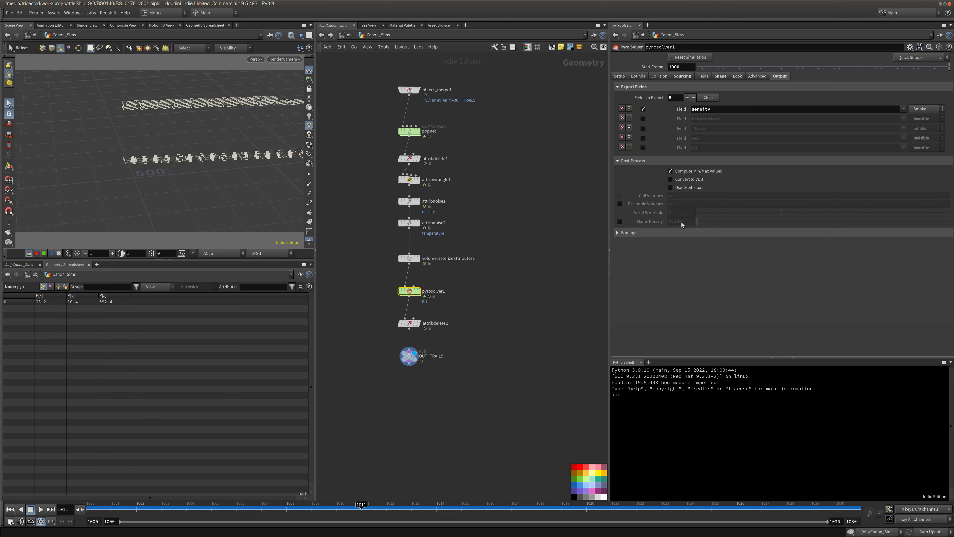
{"action": "left_click", "coordinate": [686, 187]}
{"action": "left_click", "coordinate": [686, 180]}
{"action": "middle_click", "coordinate": [411, 326]}
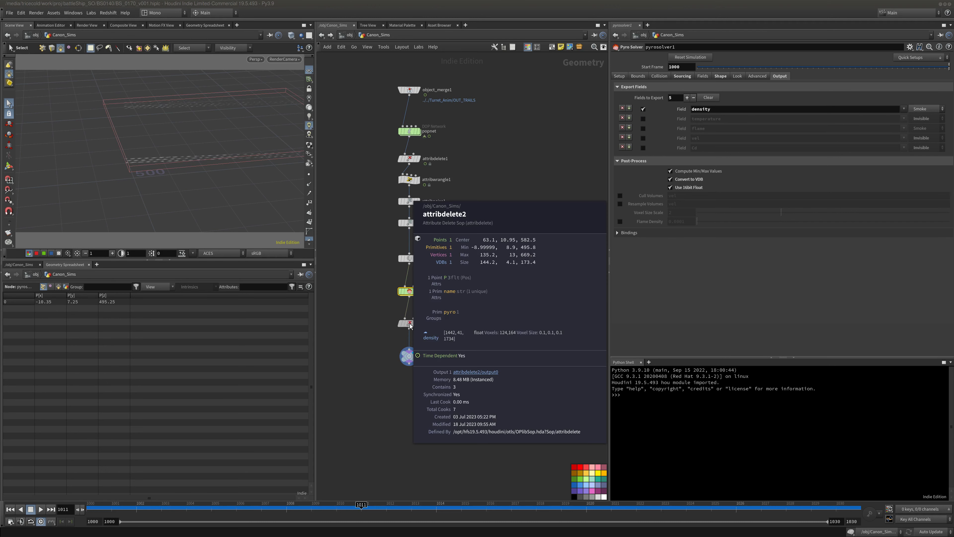
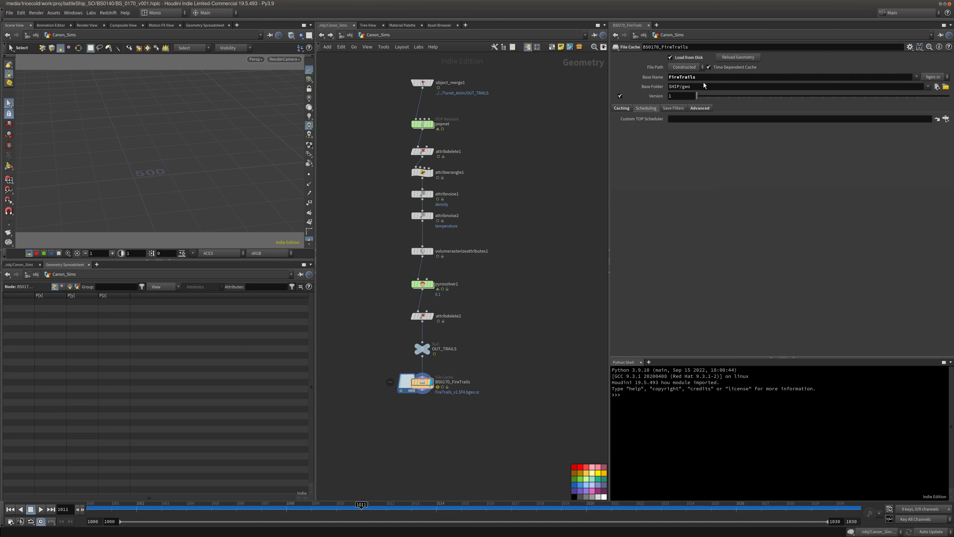
Rename the file cache node to FireTrails by removing its BS0170_ prefix.
{"action": "left_click", "coordinate": [662, 47]}
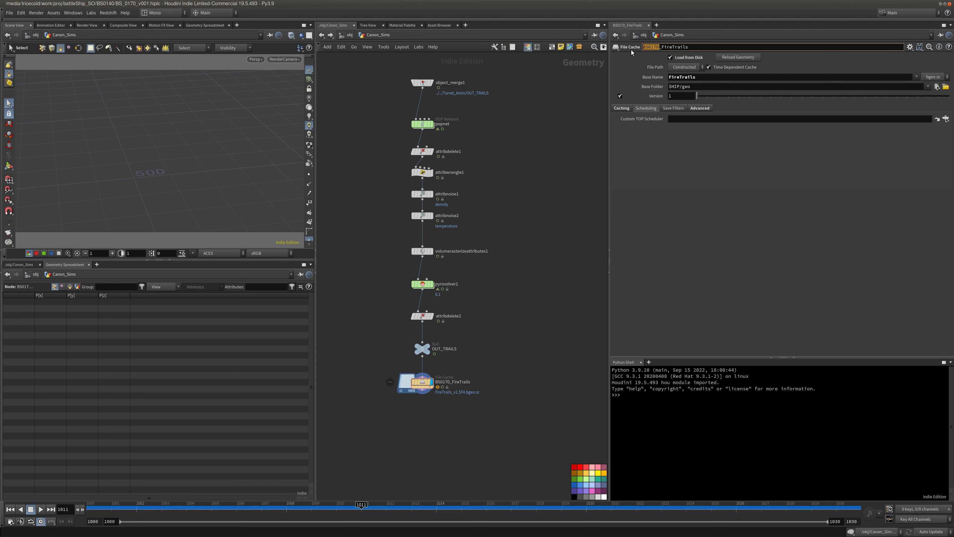
{"action": "key", "text": "BackSpace"}
{"action": "key", "text": "BackSpace"}
{"action": "key", "text": "BackSpace"}
{"action": "key", "text": "BackSpace"}
{"action": "key", "text": "BackSpace"}
{"action": "key", "text": "BackSpace"}
{"action": "key", "text": "BackSpace"}
Set the FireTrails file cache's base name to $OS.
{"action": "left_click_drag", "start_coordinate": [714, 79], "coordinate": [420, 75]}
{"action": "type", "text": "`"}
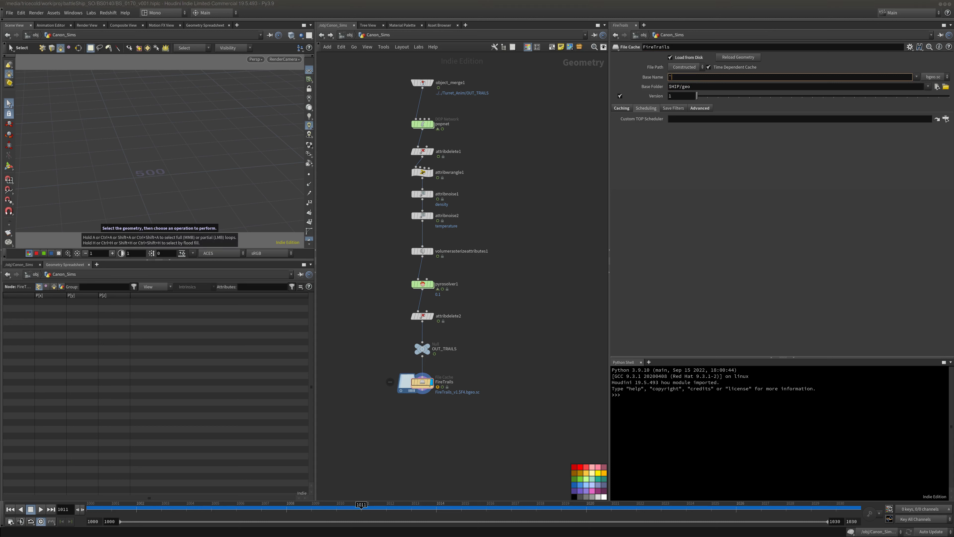
{"action": "key", "text": "BackSpace"}
{"action": "type", "text": "$OS"}
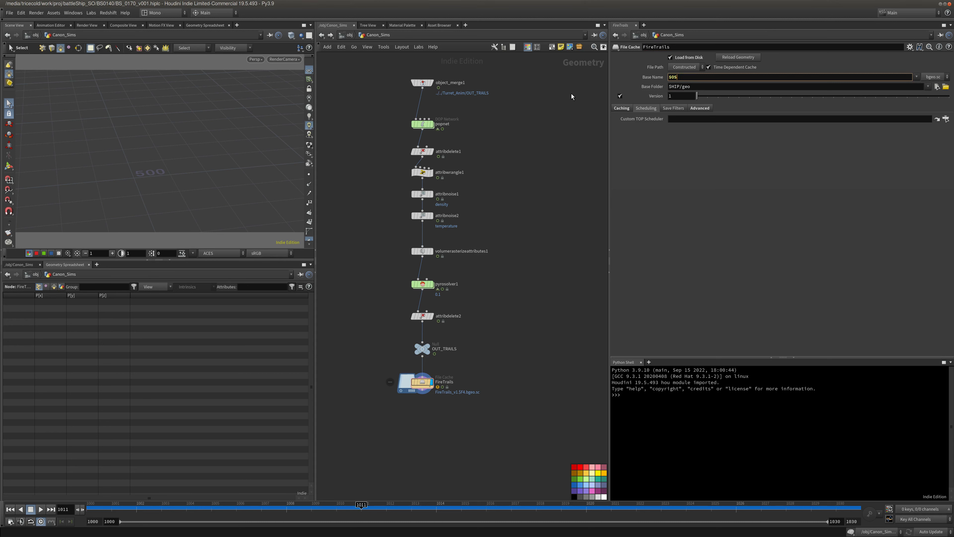
{"action": "key", "text": "Return"}
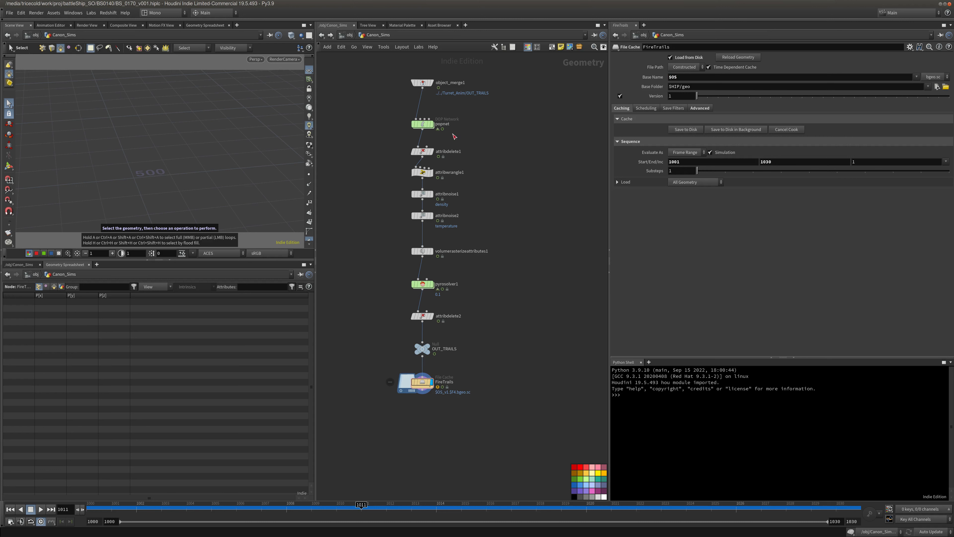
{"action": "left_click_drag", "start_coordinate": [368, 371], "coordinate": [499, 409]}
{"action": "middle_click_drag", "start_coordinate": [498, 372], "coordinate": [503, 353]}
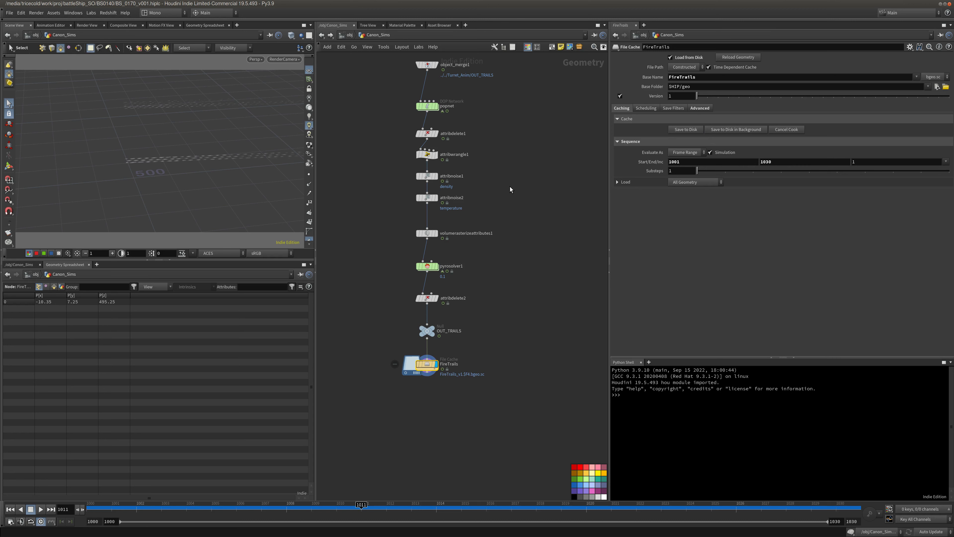
Scrub through the cached FireTrails simulation up to frame 1030.
{"action": "middle_click_drag", "start_coordinate": [510, 186], "coordinate": [458, 206]}
{"action": "scroll", "coordinate": [486, 205], "scroll_direction": "down", "scroll_amount": 3}
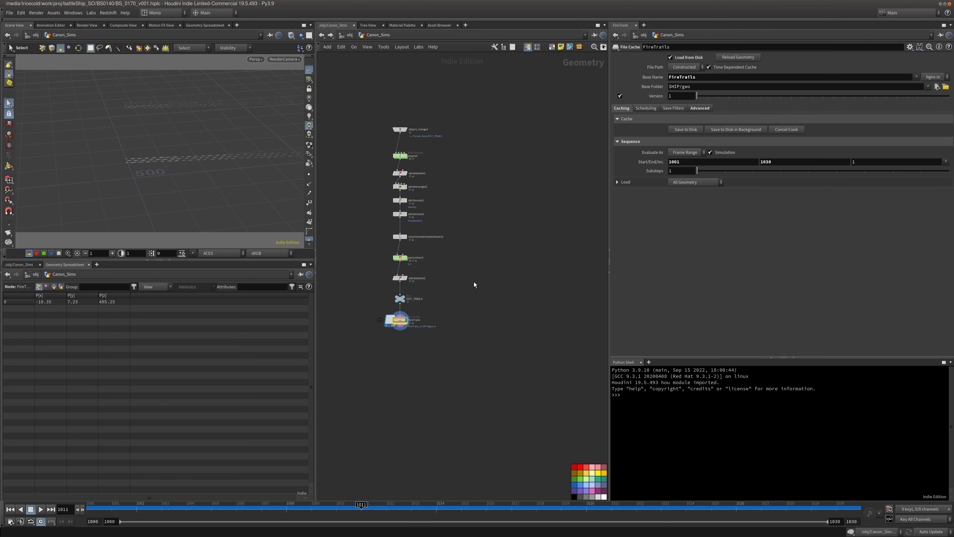
{"action": "mouse_move", "coordinate": [230, 509]}
{"action": "left_mouse_down"}
{"action": "mouse_move", "coordinate": [858, 503]}
{"action": "mouse_move", "coordinate": [695, 485]}
{"action": "mouse_move", "coordinate": [845, 485]}
{"action": "left_mouse_up"}
{"action": "middle_click_drag", "start_coordinate": [434, 92], "coordinate": [426, 108]}
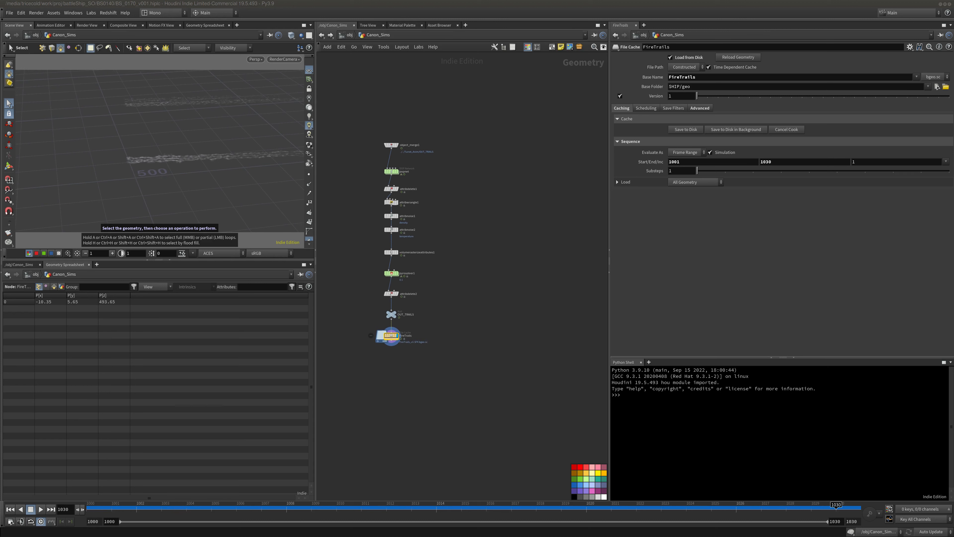
Add an Object Merge node beside the trail smoke chain, level with object_merge1.
{"action": "middle_click_drag", "start_coordinate": [459, 185], "coordinate": [478, 189]}
{"action": "right_click_drag", "start_coordinate": [434, 171], "coordinate": [461, 155]}
{"action": "middle_click_drag", "start_coordinate": [474, 151], "coordinate": [486, 152]}
{"action": "key", "text": "Tab"}
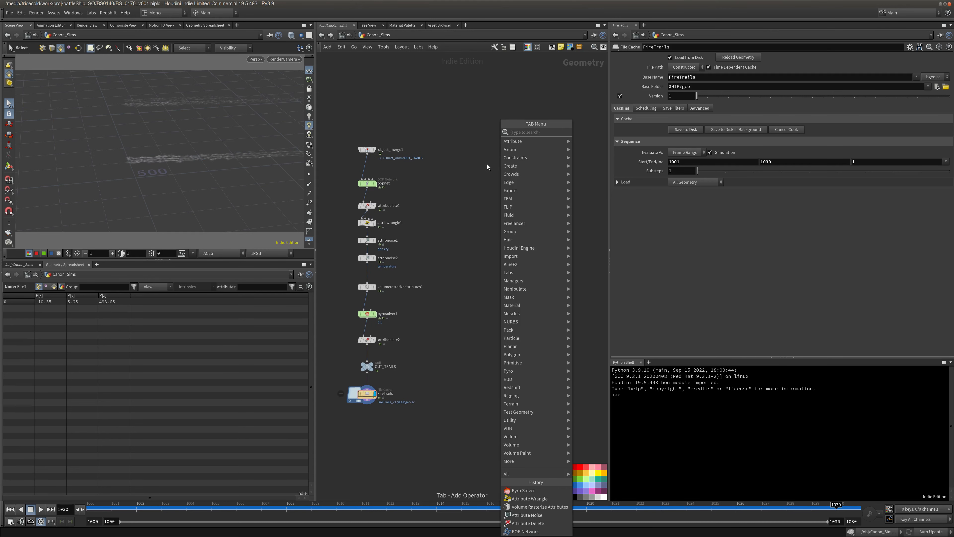
{"action": "type", "text": "obj"}
{"action": "left_click", "coordinate": [595, 134]}
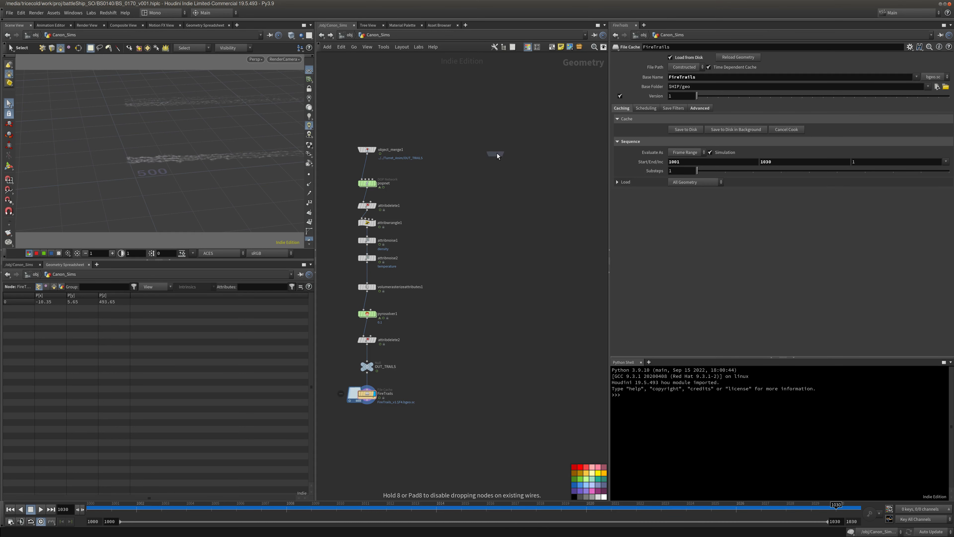
{"action": "left_click", "coordinate": [499, 153]}
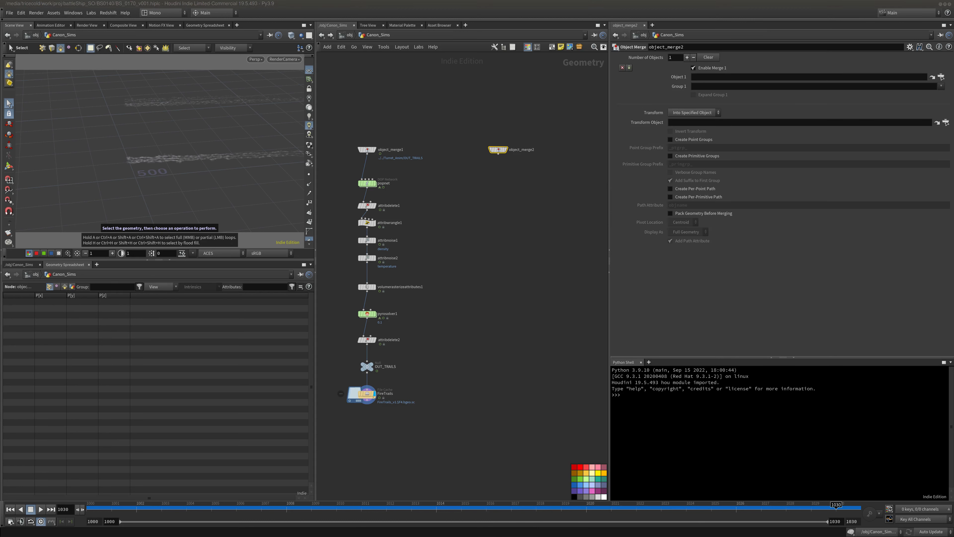
Set object_merge2's transform to Into This Object, reference OUT_BULLETS from Turret_Anim as Object 1, and display the node.
{"action": "left_click", "coordinate": [693, 113]}
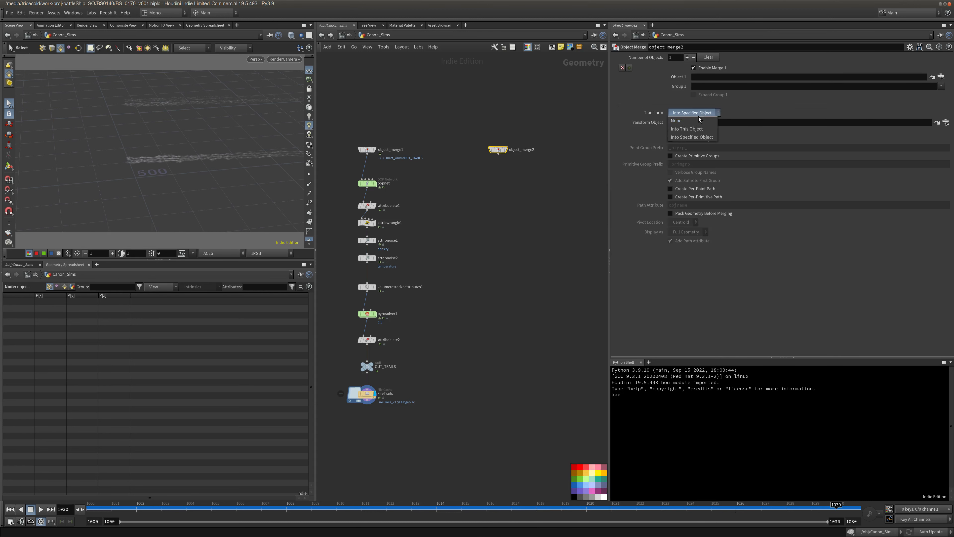
{"action": "left_click", "coordinate": [694, 132]}
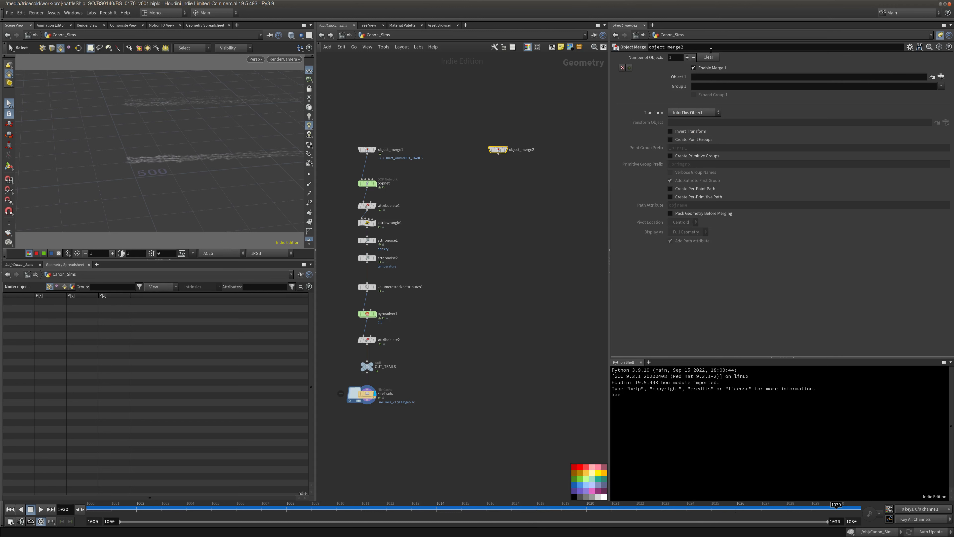
{"action": "left_click", "coordinate": [348, 35]}
{"action": "double_click", "coordinate": [369, 286]}
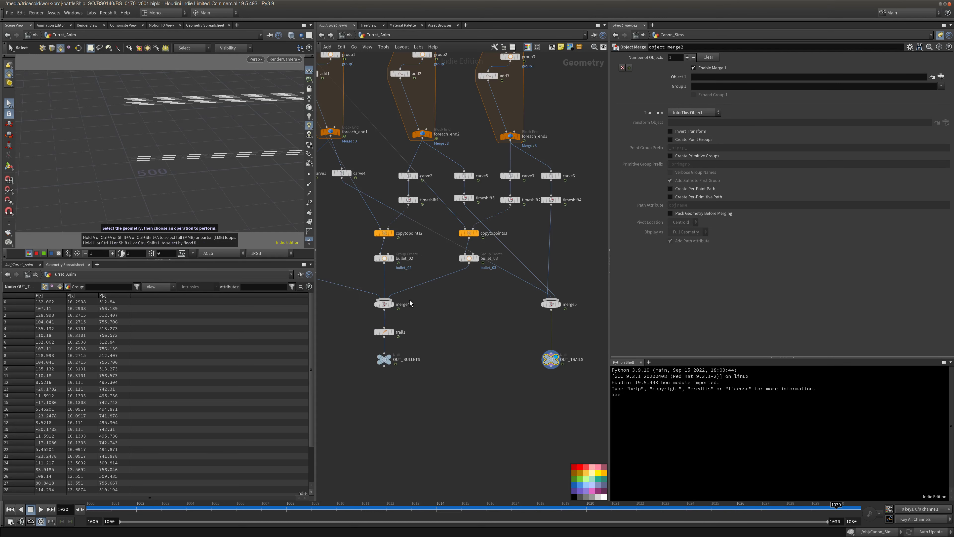
{"action": "left_click_drag", "start_coordinate": [384, 359], "coordinate": [765, 79]}
{"action": "left_click", "coordinate": [349, 36]}
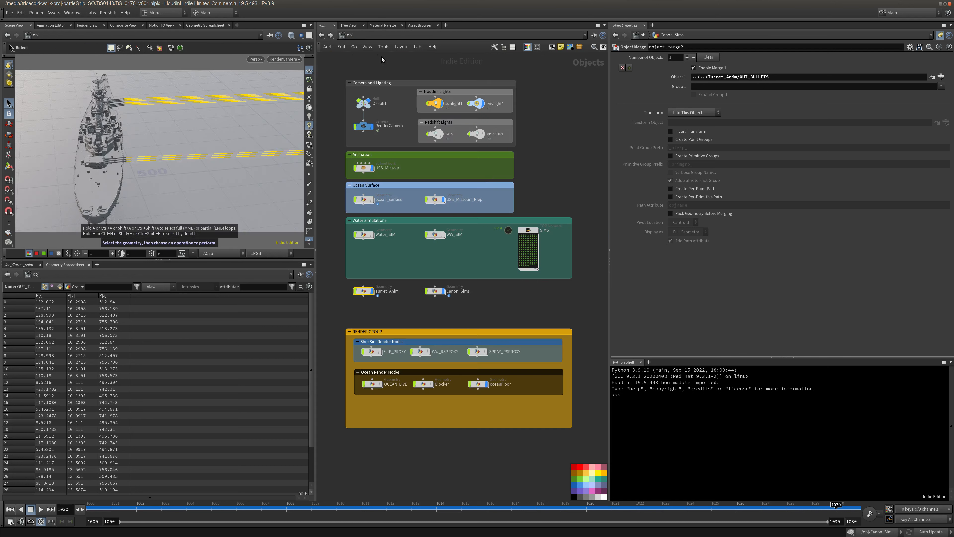
{"action": "double_click", "coordinate": [433, 289]}
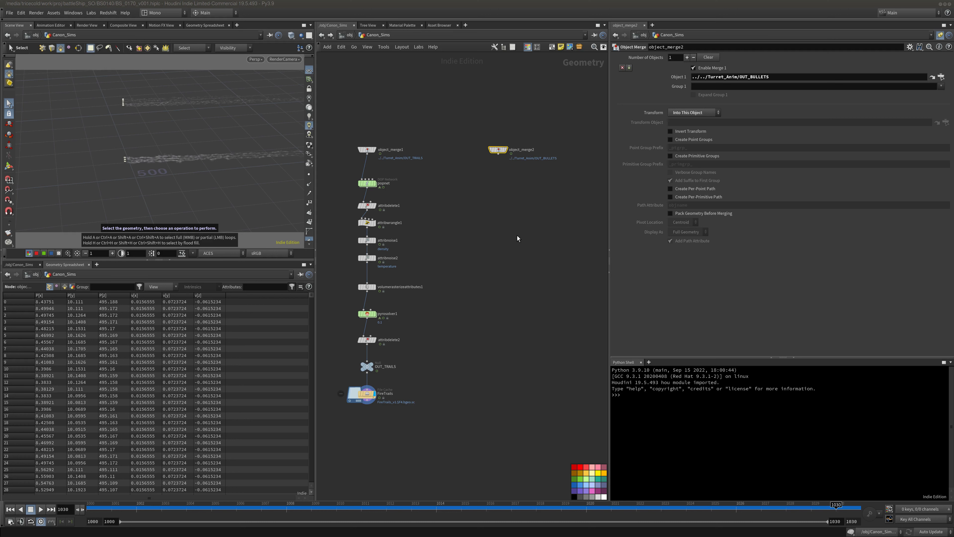
{"action": "left_click", "coordinate": [506, 150]}
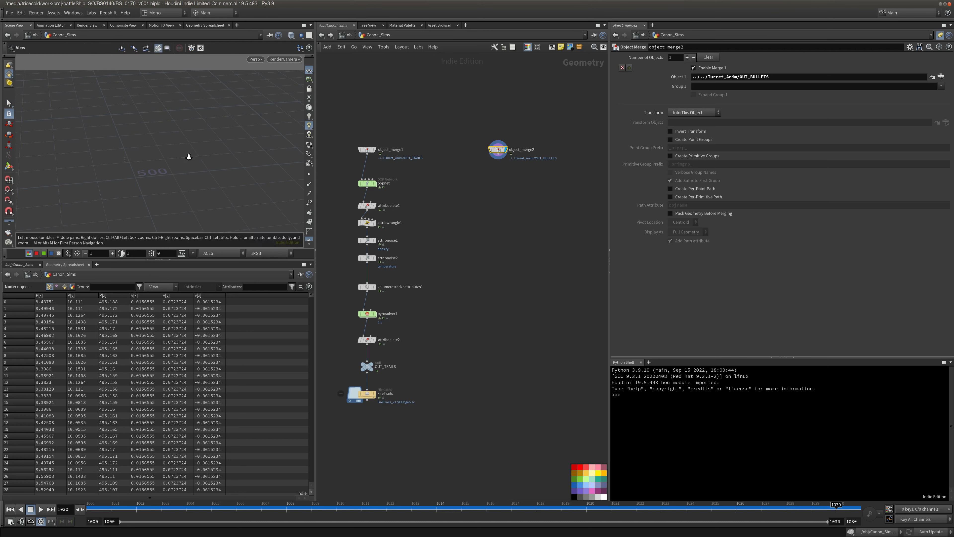
Try blasting a box selection of the bullets from a free perspective, and undo it after restoring the RenderCamera view.
{"action": "right_click_drag", "start_coordinate": [187, 155], "coordinate": [166, 158], "text": "alt"}
{"action": "key", "text": "s"}
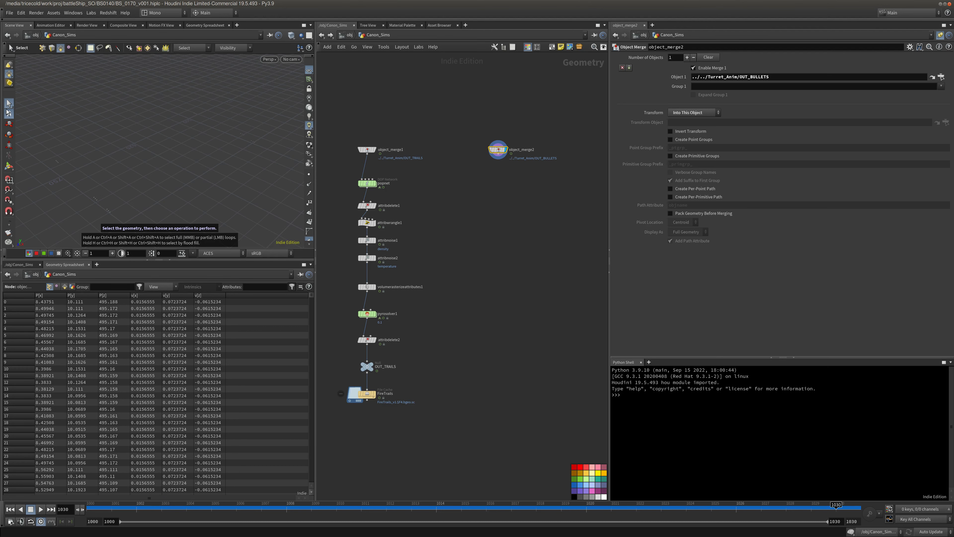
{"action": "left_click_drag", "start_coordinate": [138, 92], "coordinate": [271, 167]}
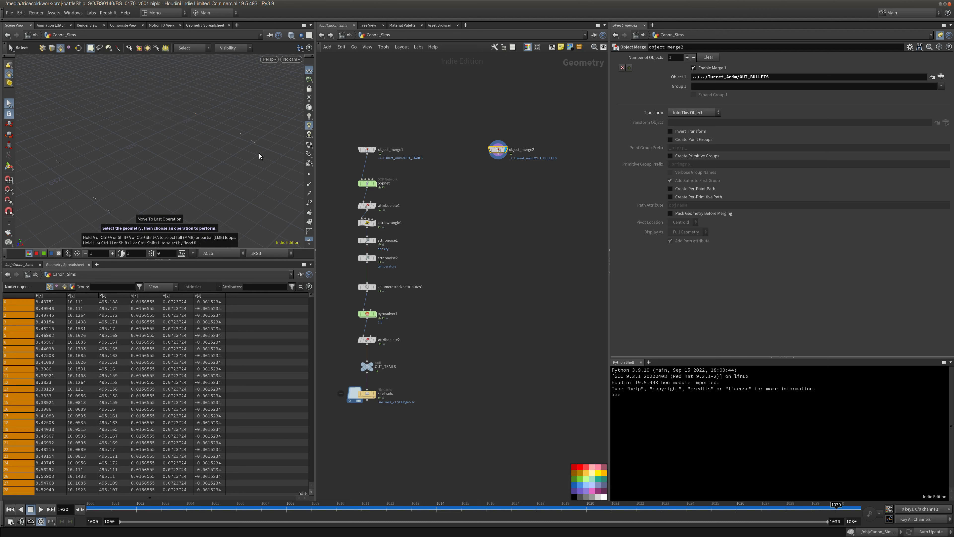
{"action": "key", "text": "Delete"}
{"action": "left_click", "coordinate": [291, 59]}
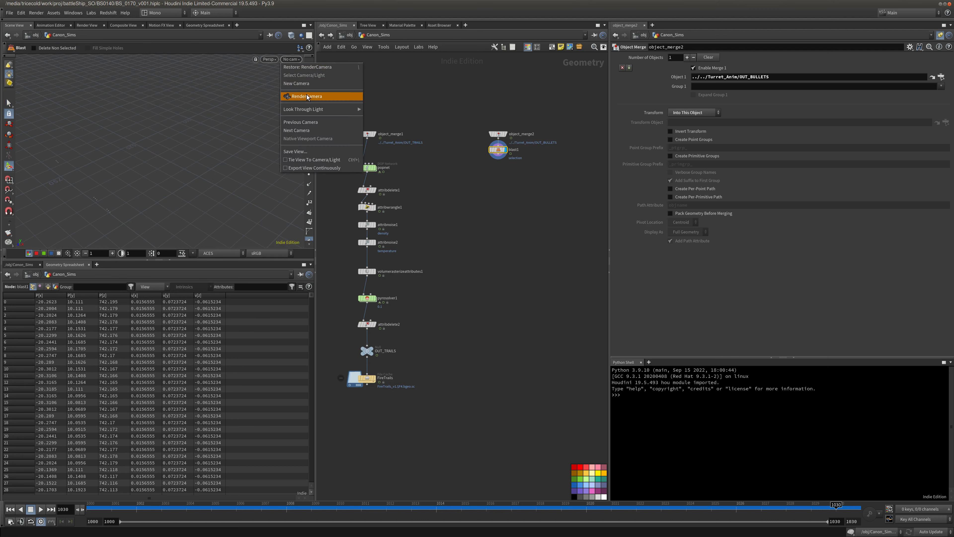
{"action": "left_click", "coordinate": [320, 95]}
{"action": "key", "text": "ctrl+z"}
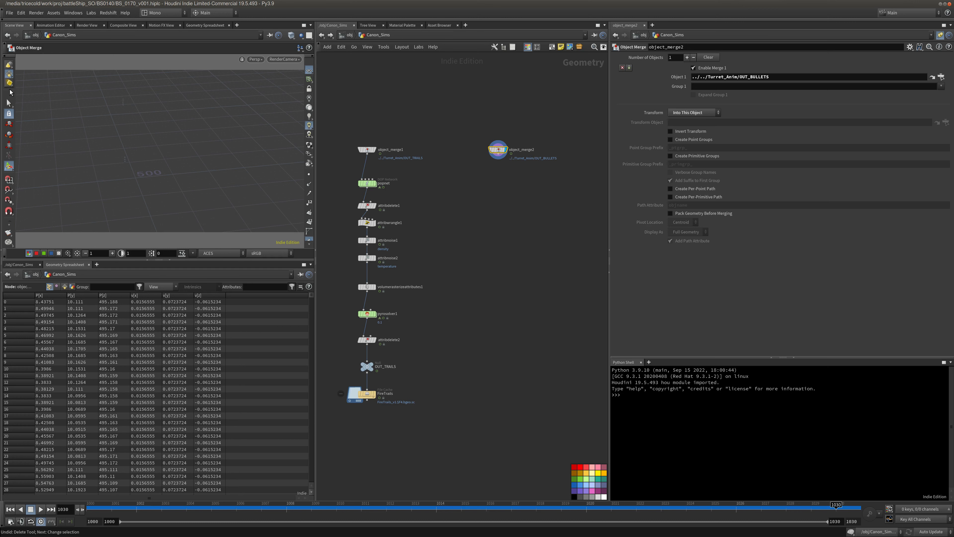
Blast the bullets box-selected through RenderCamera and enable Delete Non Selected on blast1.
{"action": "right_click", "coordinate": [9, 102]}
{"action": "left_click", "coordinate": [133, 134]}
{"action": "left_click_drag", "start_coordinate": [177, 81], "coordinate": [45, 199]}
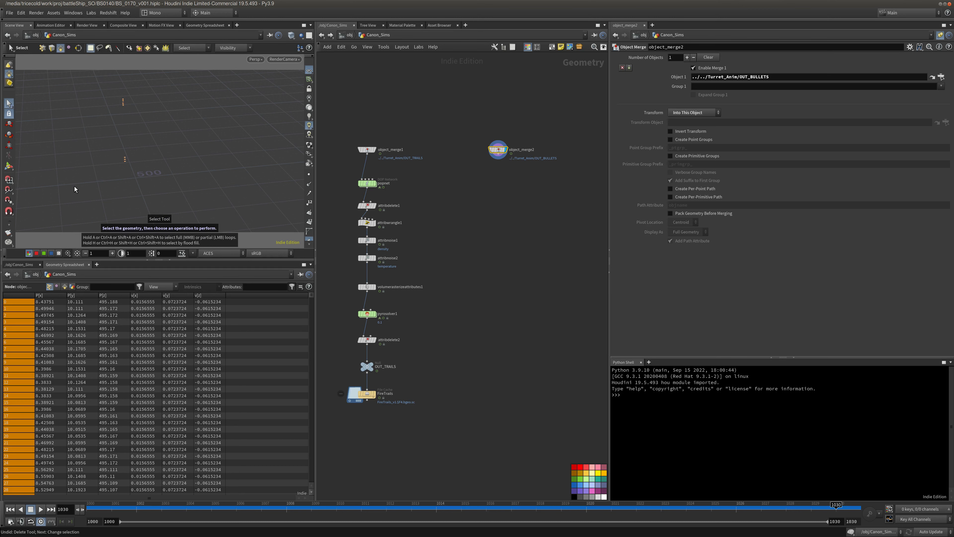
{"action": "key", "text": "Delete"}
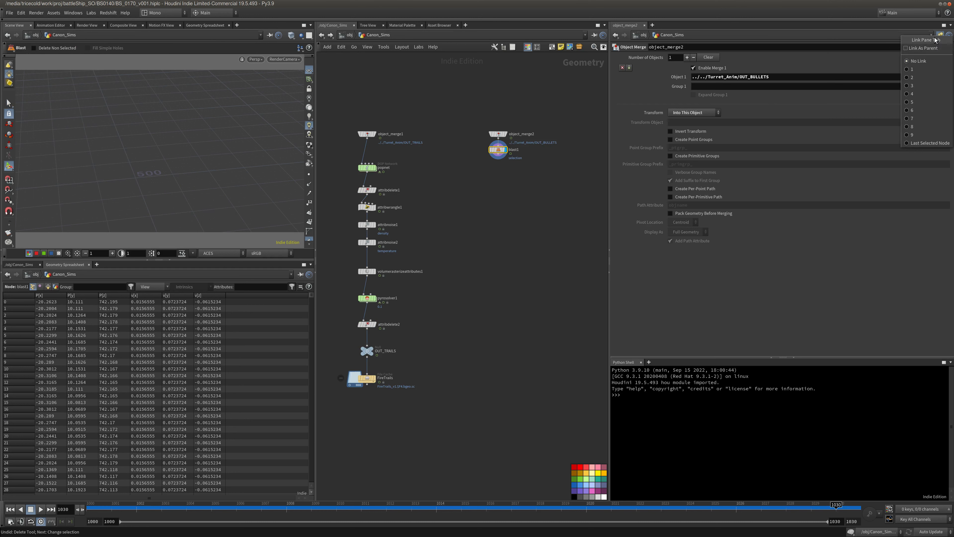
{"action": "left_click", "coordinate": [943, 37]}
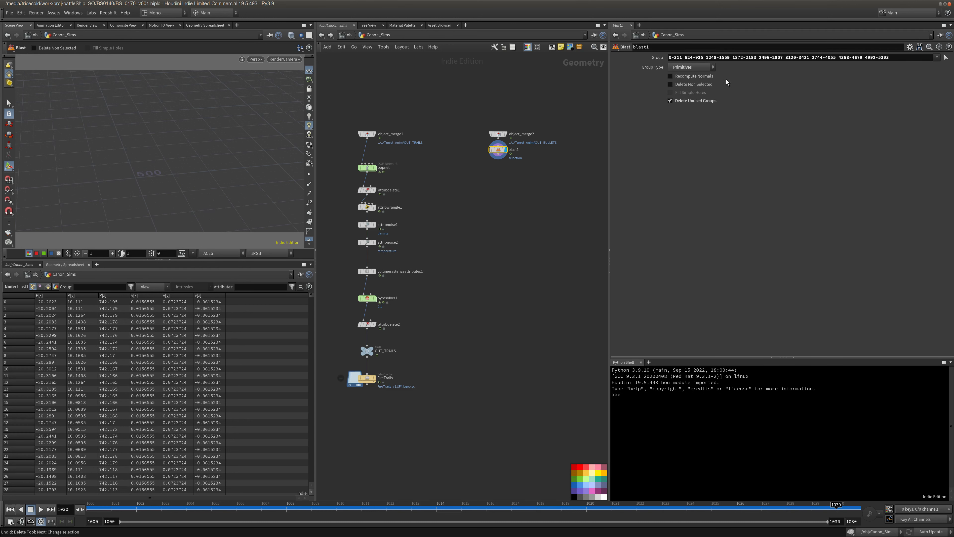
{"action": "left_click", "coordinate": [670, 84]}
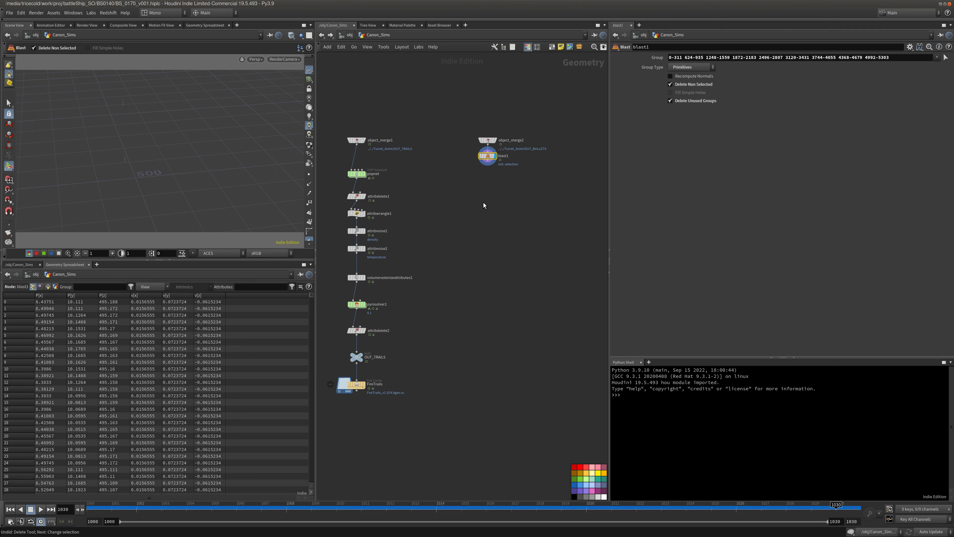
Add a Time Shift node below blast1, wired to its output and displayed.
{"action": "key", "text": "Tab"}
{"action": "type", "text": "times"}
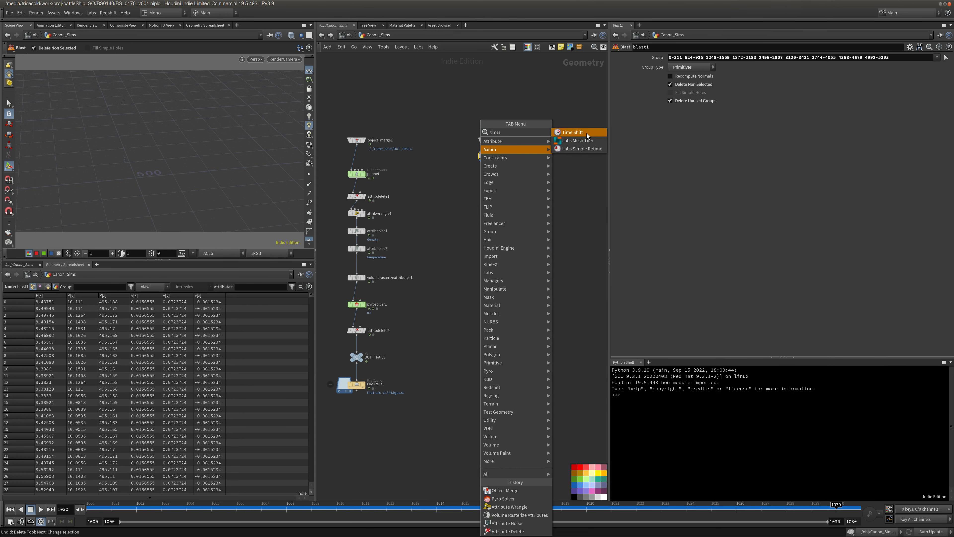
{"action": "left_click", "coordinate": [587, 134]}
{"action": "left_click", "coordinate": [491, 188]}
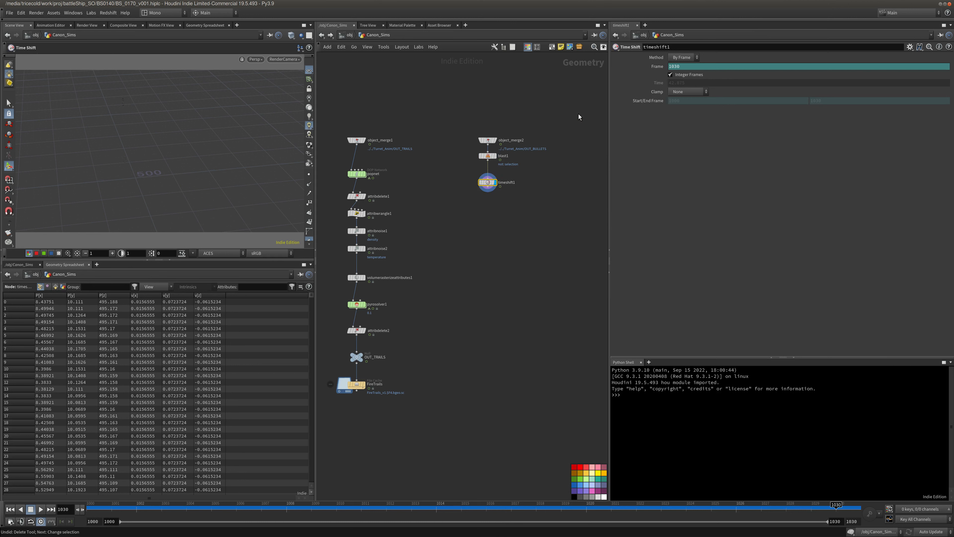
Remove the frame expression from timeshift1 and set its frame to 1001.
{"action": "right_click", "coordinate": [648, 68]}
{"action": "left_click", "coordinate": [676, 165]}
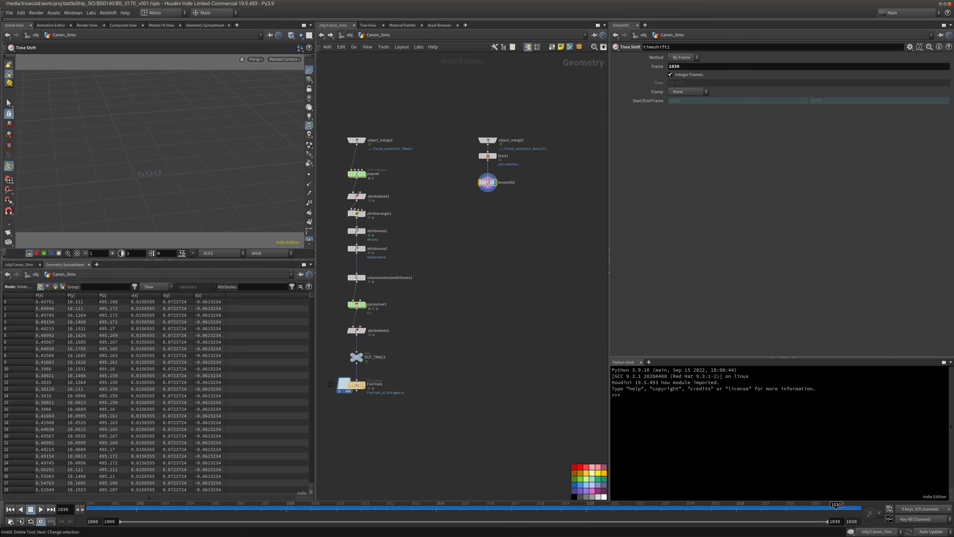
{"action": "double_click", "coordinate": [677, 66]}
{"action": "type", "text": "1001"}
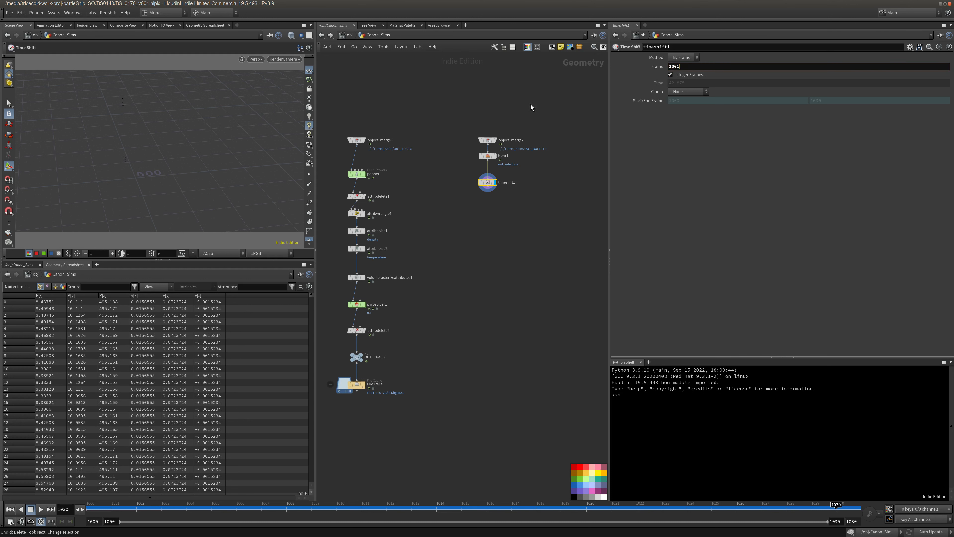
{"action": "key", "text": "Return"}
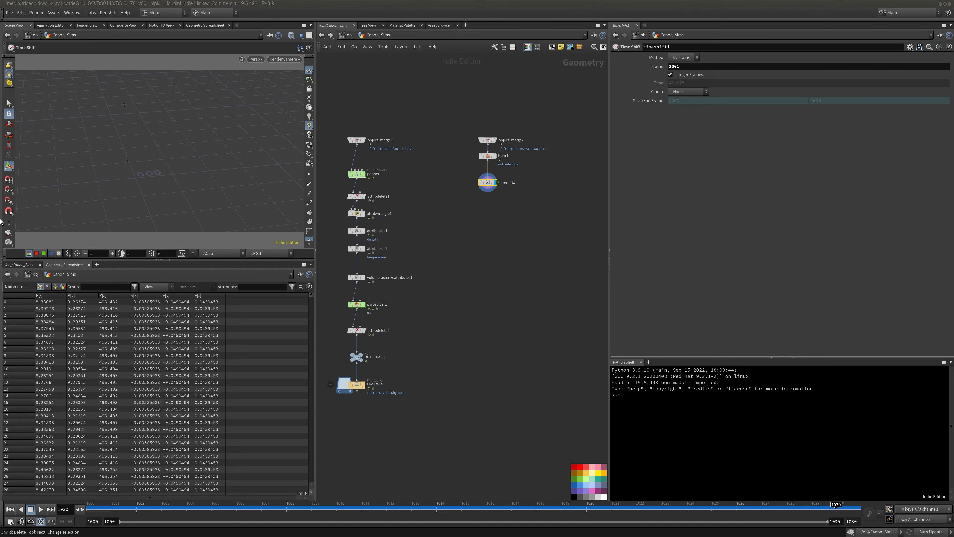
Show timeshift1's primitive groups in the geometry spreadsheet and examine its bullets from a free perspective.
{"action": "left_click", "coordinate": [55, 286]}
{"action": "key", "text": "Escape"}
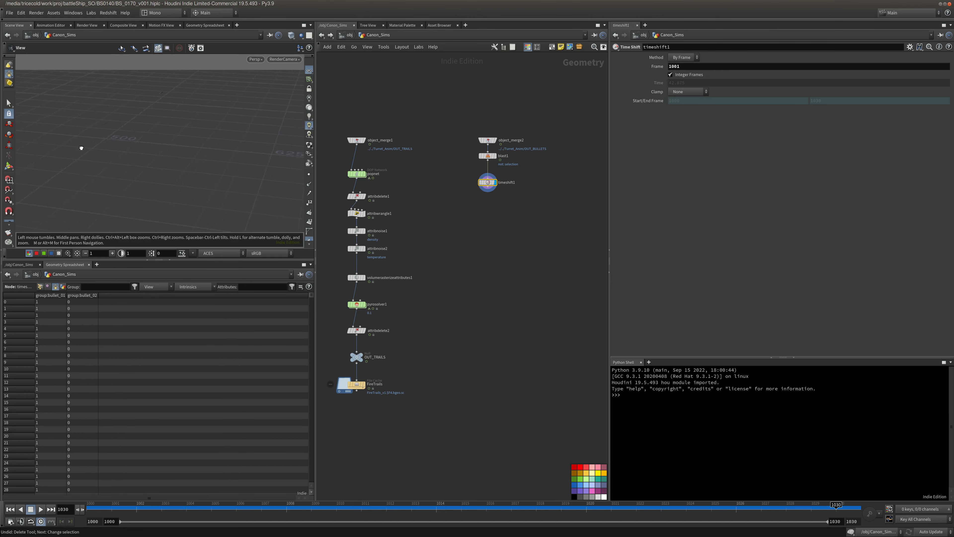
{"action": "mouse_move", "coordinate": [81, 148]}
{"action": "left_mouse_down"}
{"action": "mouse_move", "coordinate": [61, 125]}
{"action": "mouse_move", "coordinate": [89, 135]}
{"action": "left_mouse_up"}
{"action": "left_click_drag", "start_coordinate": [147, 162], "coordinate": [169, 136]}
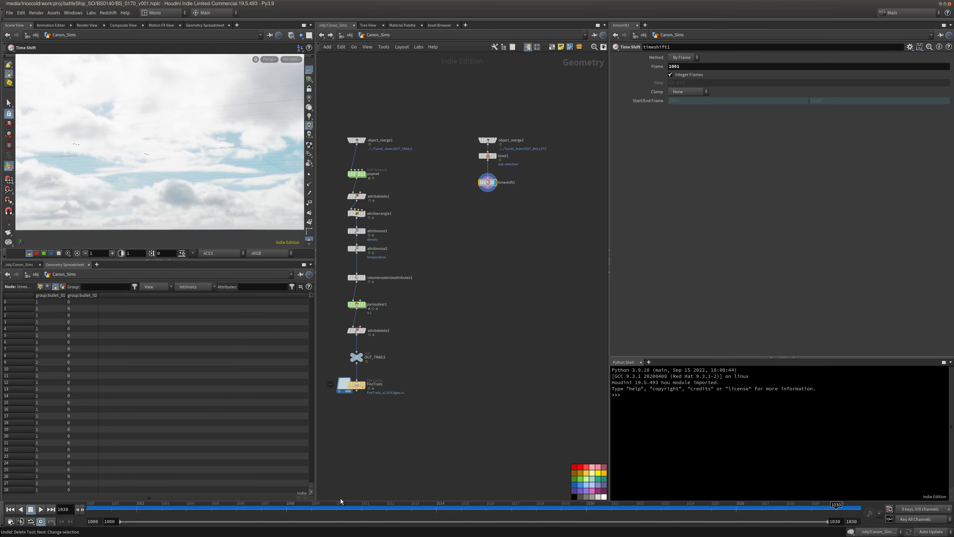
Go to frame 1000, display object_merge2, and delete the blast1 node below it.
{"action": "left_click", "coordinate": [11, 510]}
{"action": "left_click", "coordinate": [495, 141]}
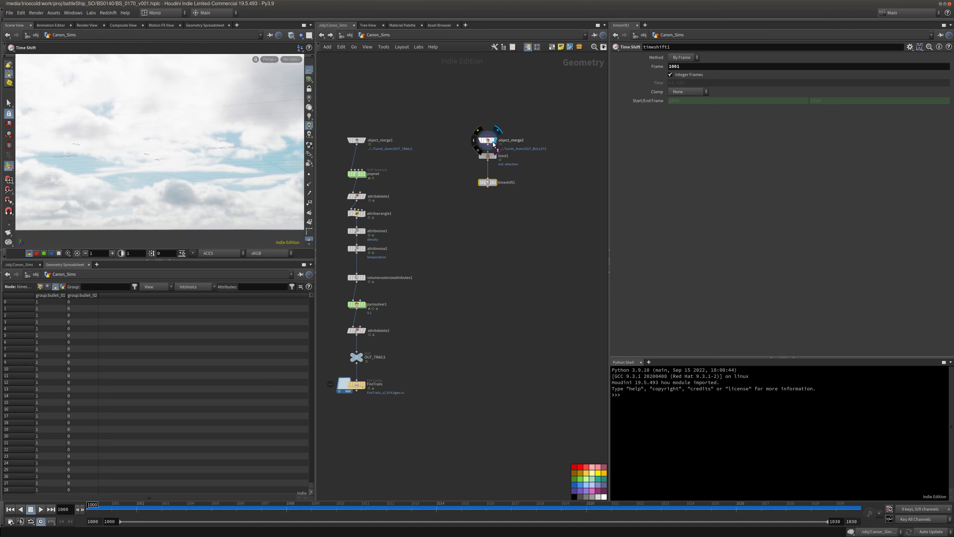
{"action": "left_click", "coordinate": [488, 141]}
{"action": "left_click", "coordinate": [495, 156]}
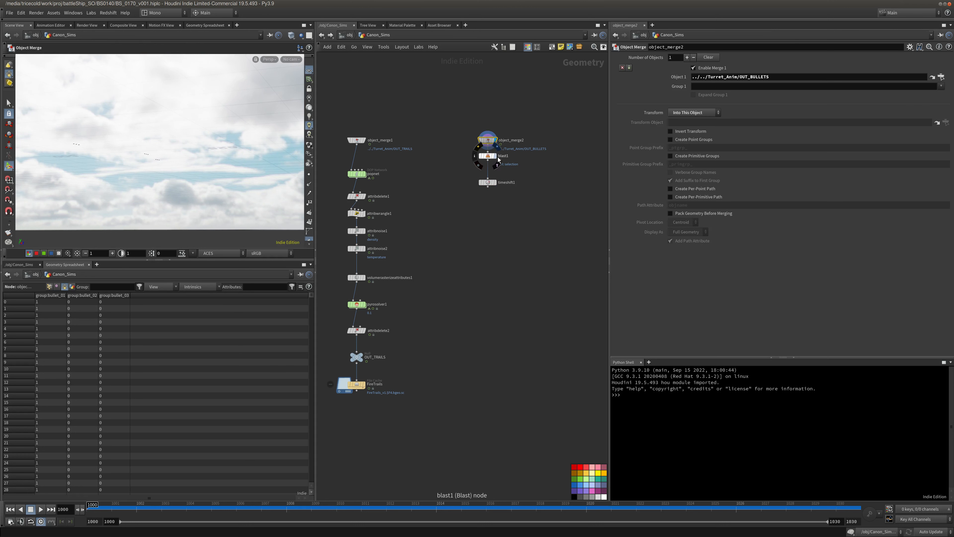
{"action": "left_click", "coordinate": [487, 155]}
{"action": "key", "text": "Delete"}
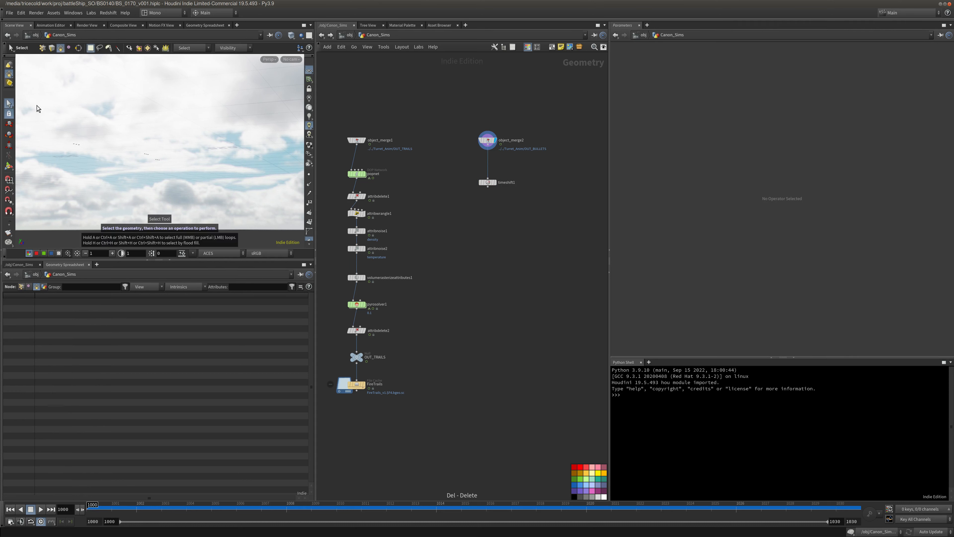
Recreate blast1 from the bullets selected through the camera with Delete Non Selected enabled, and display timeshift1.
{"action": "key", "text": "ctrl+z"}
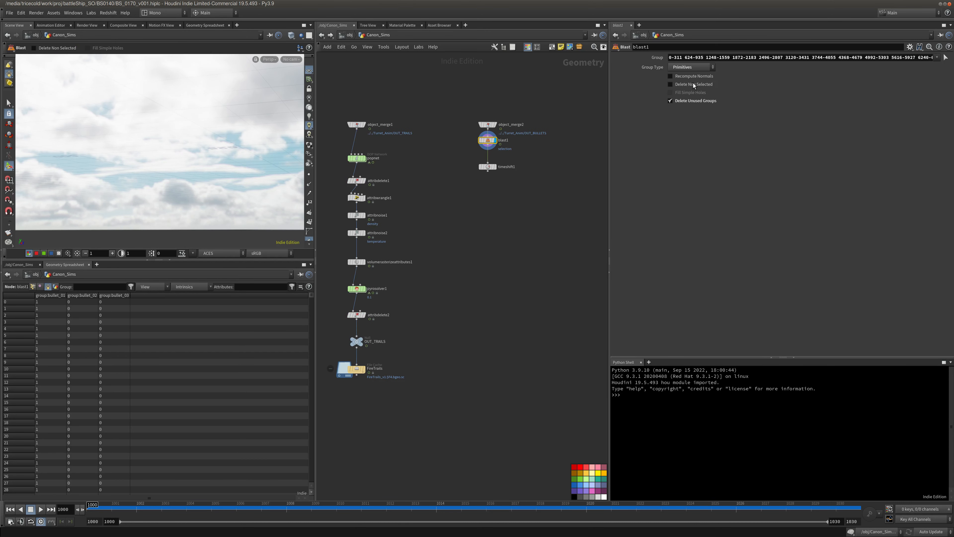
{"action": "left_click", "coordinate": [671, 84]}
{"action": "left_click", "coordinate": [495, 167]}
{"action": "left_click", "coordinate": [487, 167]}
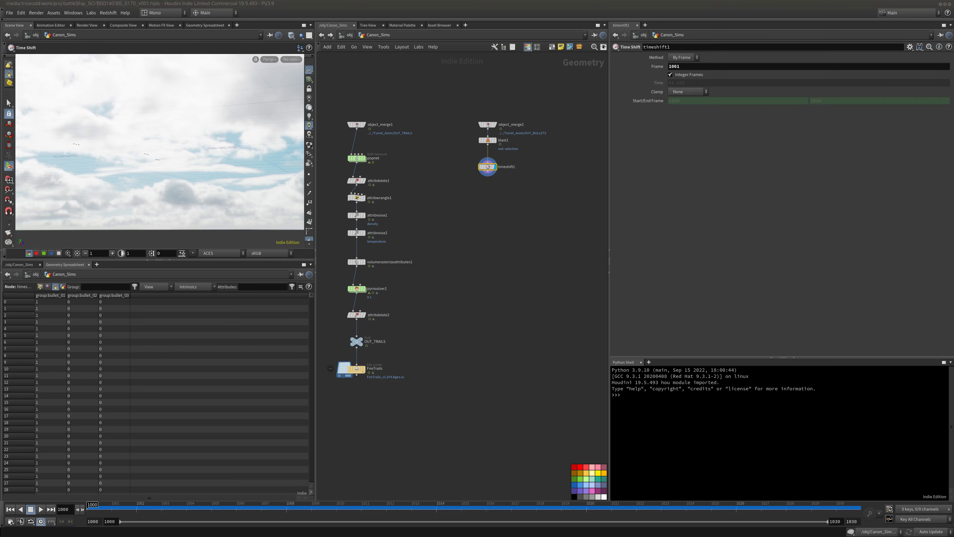
Check timeshift1's node info and trace object_merge2's source to the bullet_02 and bullet_03 group nodes in Turret_Anim.
{"action": "left_click", "coordinate": [494, 170]}
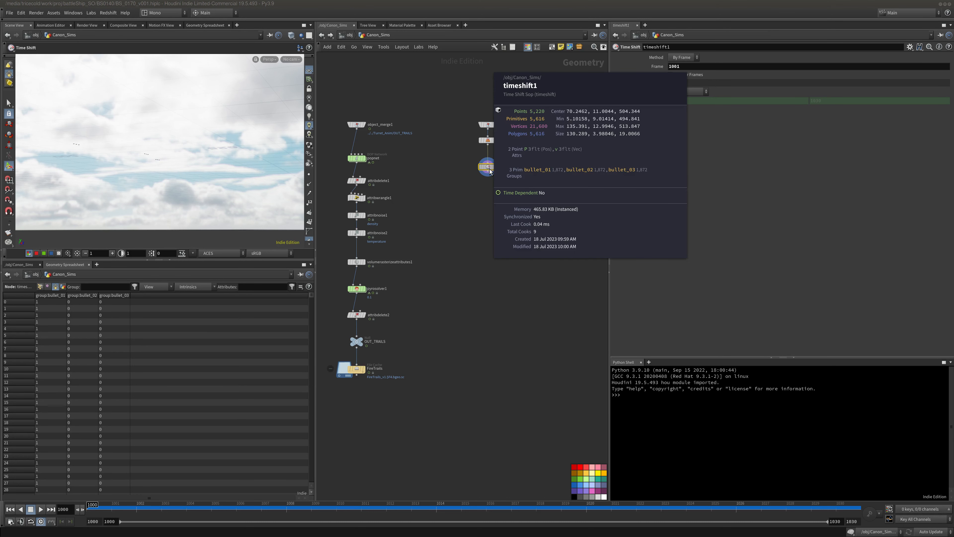
{"action": "middle_click_drag", "start_coordinate": [526, 179], "coordinate": [591, 166]}
{"action": "left_click", "coordinate": [488, 125]}
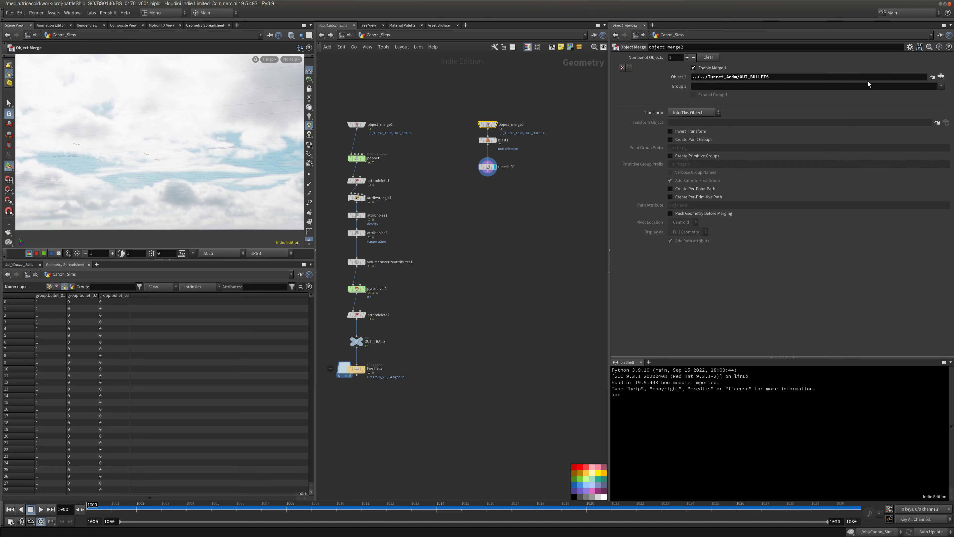
{"action": "left_click", "coordinate": [932, 75]}
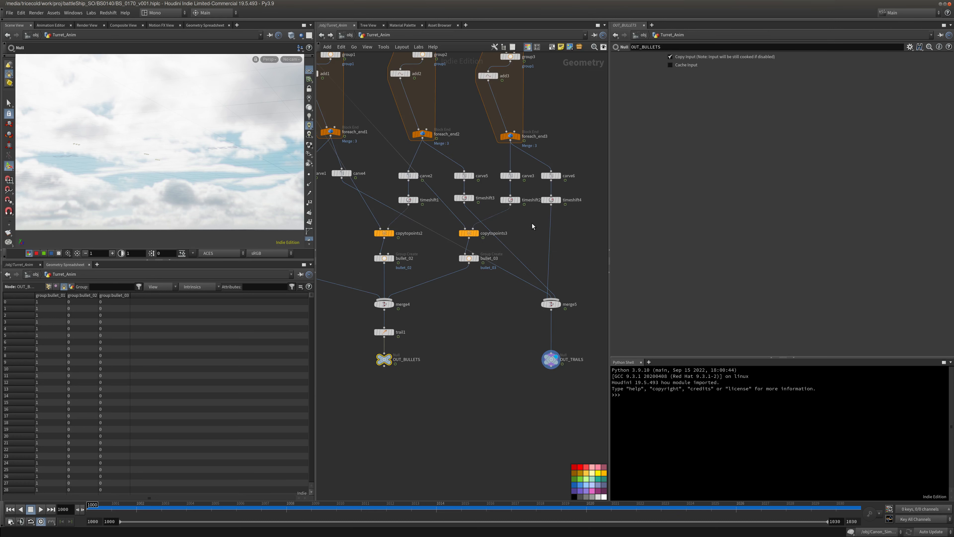
{"action": "left_click", "coordinate": [479, 251]}
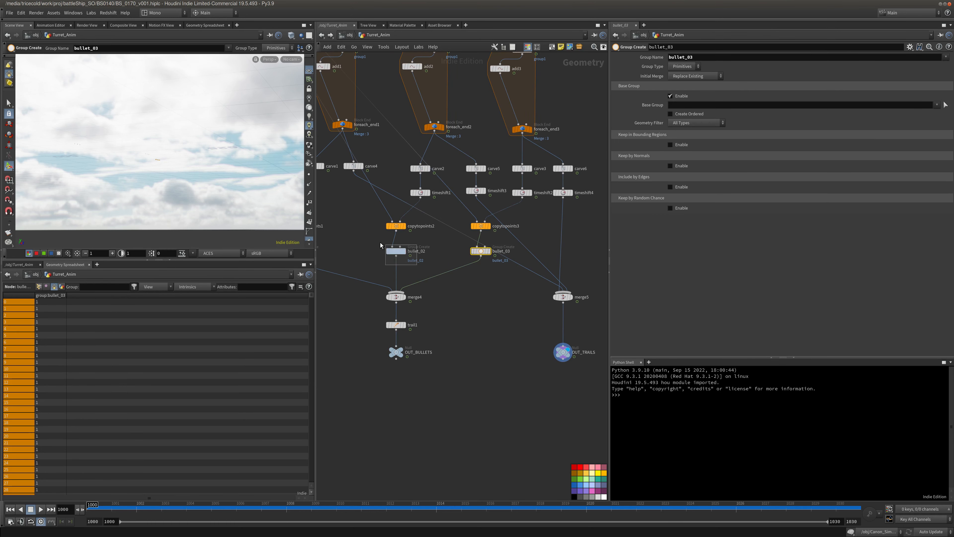
{"action": "left_click", "coordinate": [322, 35]}
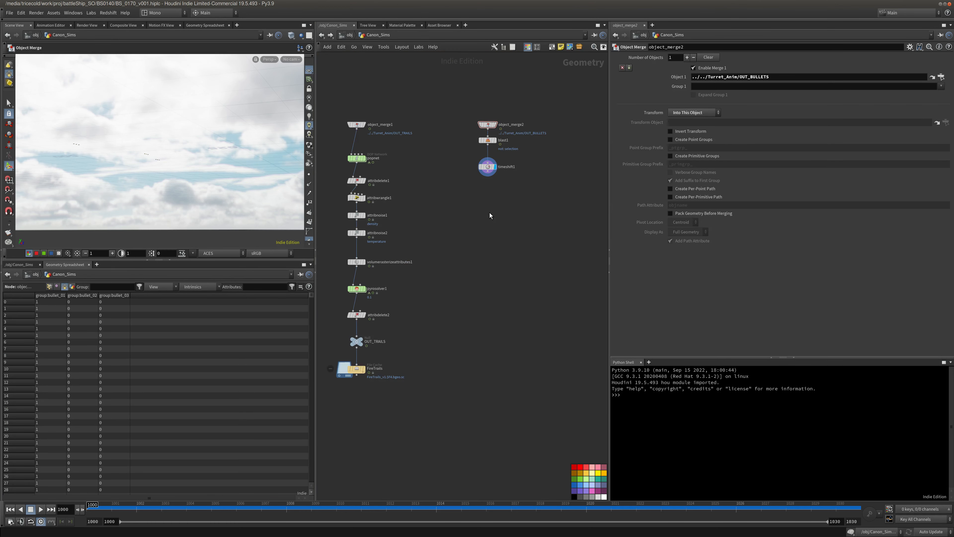
Add a Blast node below timeshift1, wired to its output and displayed.
{"action": "key", "text": "Tab"}
{"action": "type", "text": "bl"}
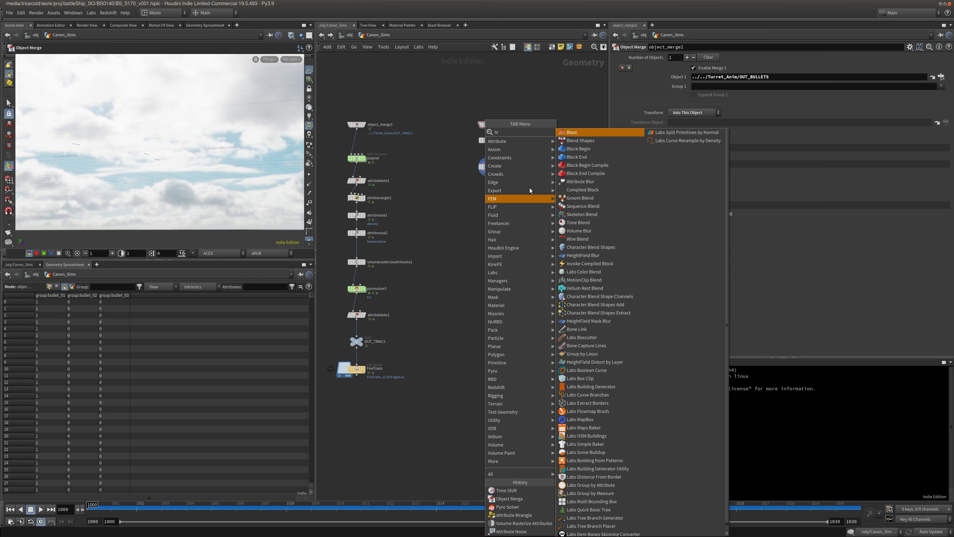
{"action": "left_click", "coordinate": [586, 134]}
{"action": "left_click", "coordinate": [487, 198]}
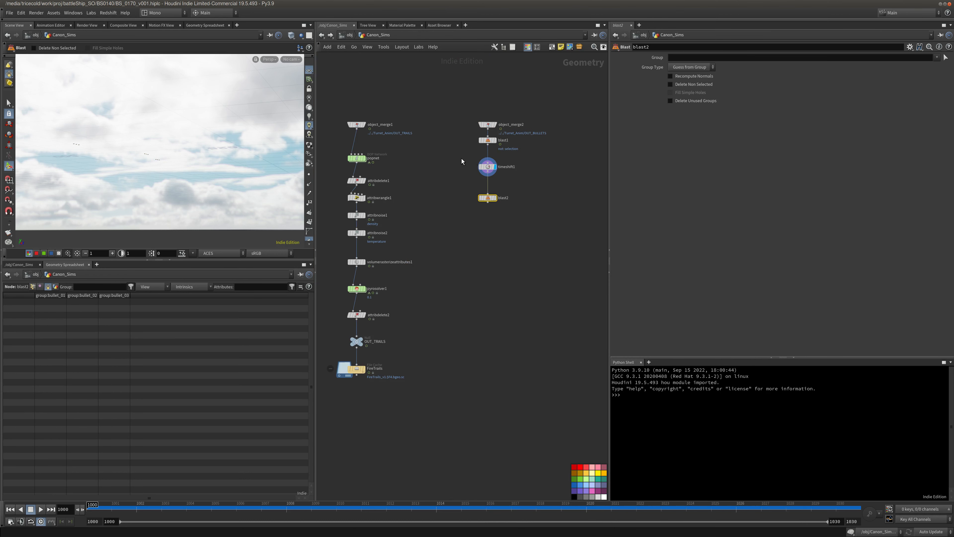
{"action": "left_click", "coordinate": [291, 59]}
{"action": "left_click", "coordinate": [315, 98]}
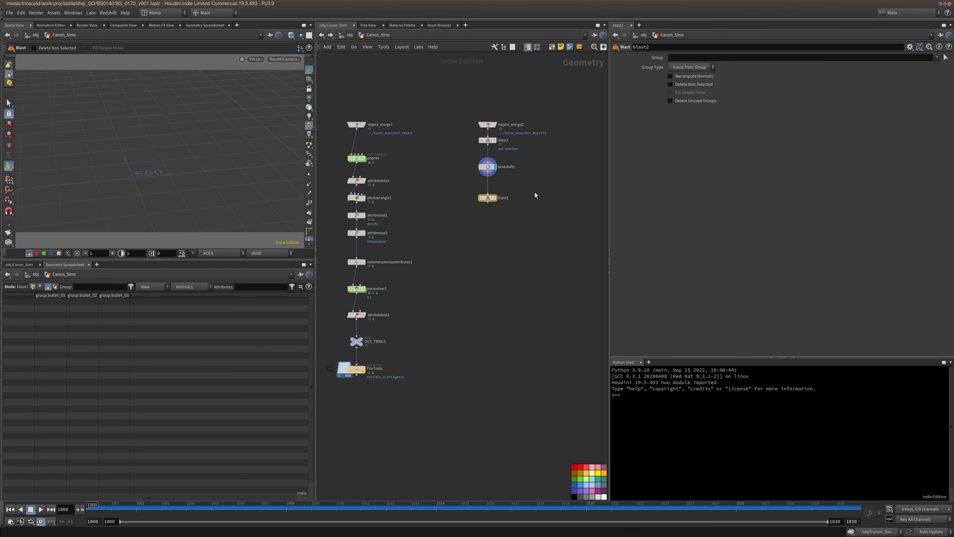
{"action": "left_click", "coordinate": [497, 200]}
Set blast2's group to bullet_01 with Delete Non Selected enabled, and inspect the kept bullets from a free perspective.
{"action": "left_click", "coordinate": [936, 57]}
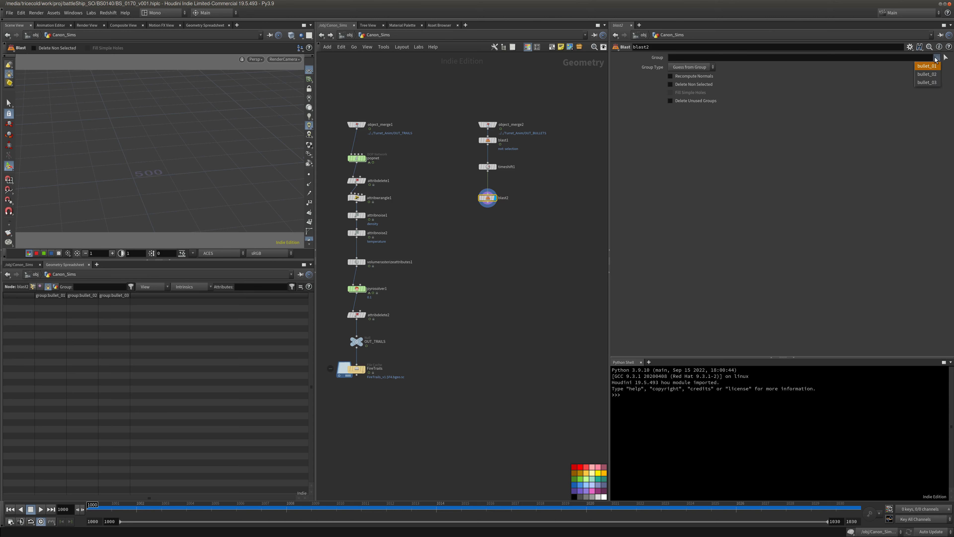
{"action": "left_click", "coordinate": [927, 66]}
{"action": "left_click", "coordinate": [670, 84]}
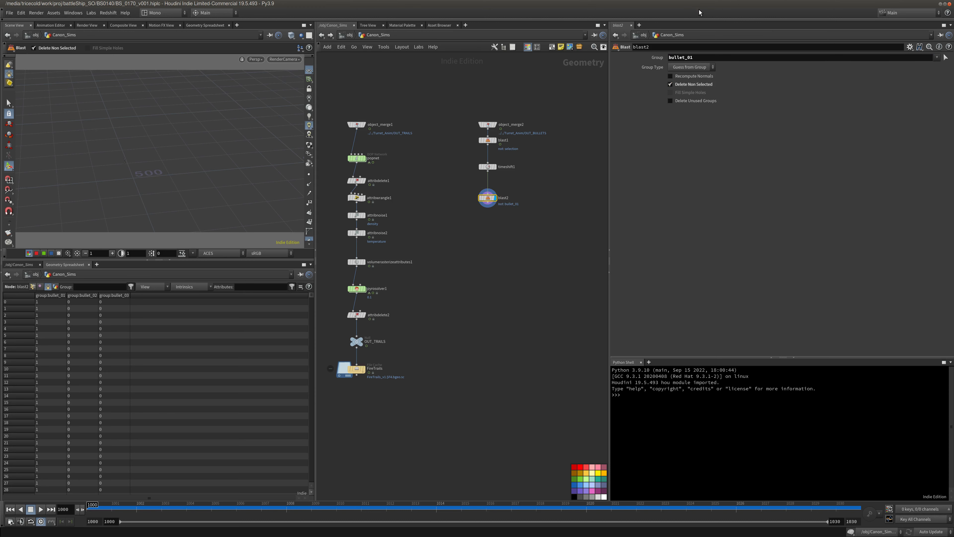
{"action": "mouse_move", "coordinate": [338, 184]}
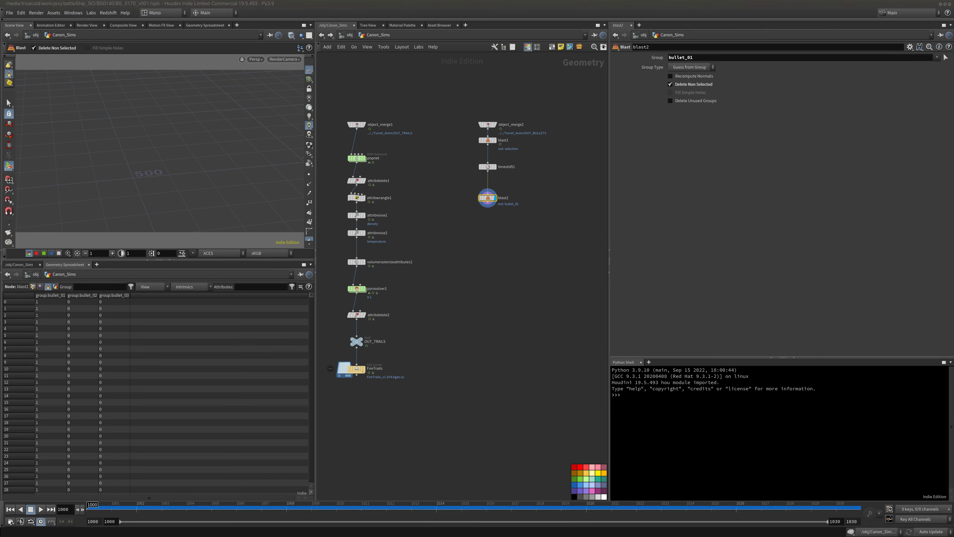
{"action": "left_click", "coordinate": [467, 208]}
{"action": "key", "text": "space+g"}
{"action": "left_click_drag", "start_coordinate": [156, 156], "coordinate": [237, 146]}
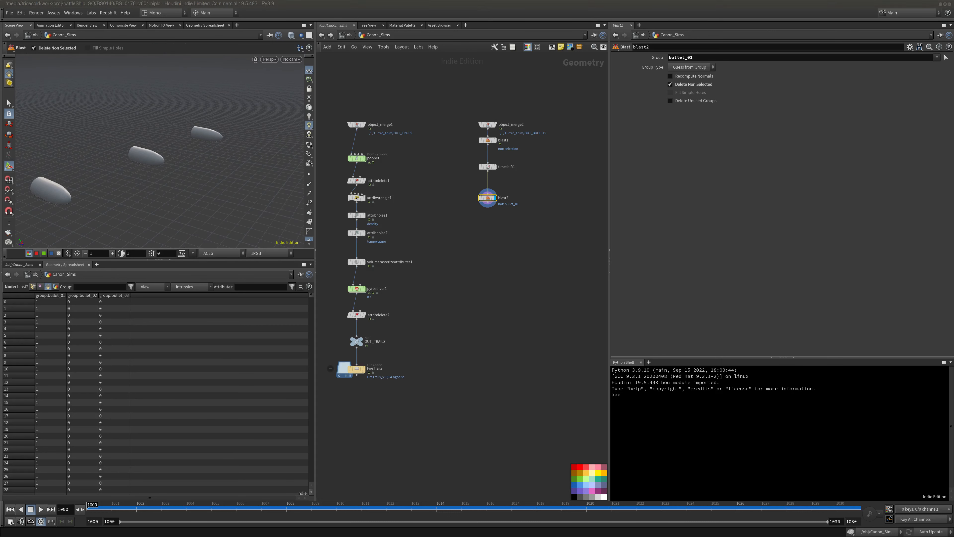
Add an Assemble node below blast2, display it, and enable Create Packed Primitives.
{"action": "middle_click_drag", "start_coordinate": [478, 246], "coordinate": [473, 263]}
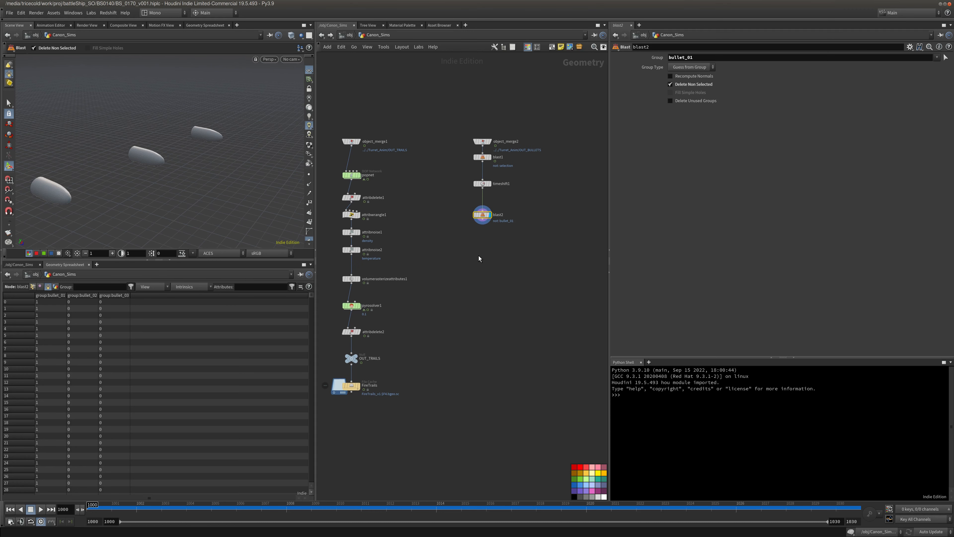
{"action": "key", "text": "Tab"}
{"action": "type", "text": "assem"}
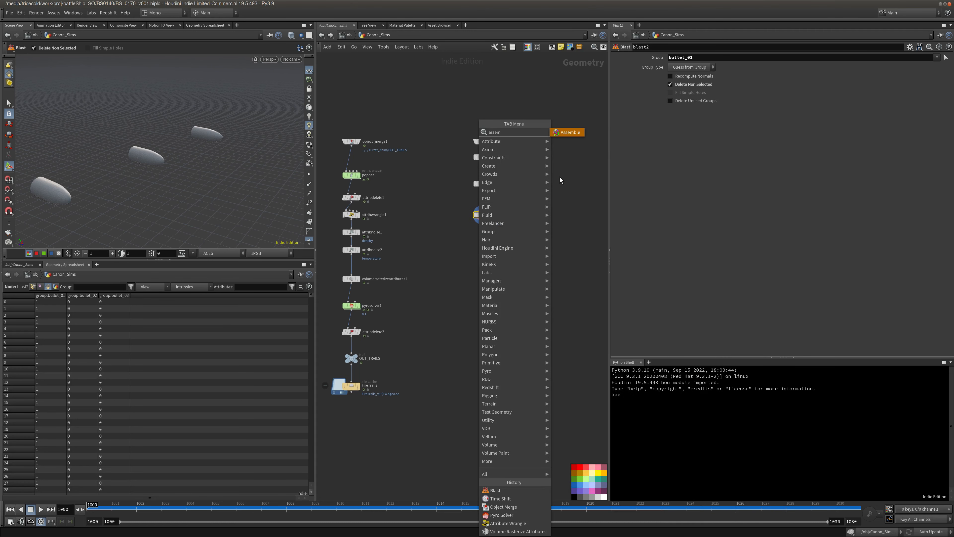
{"action": "left_click", "coordinate": [569, 132]}
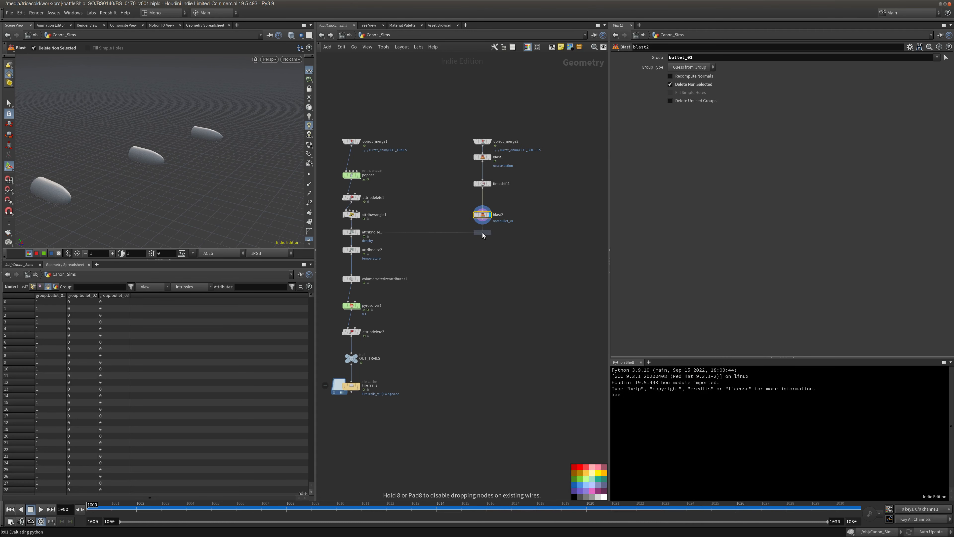
{"action": "left_click", "coordinate": [483, 232]}
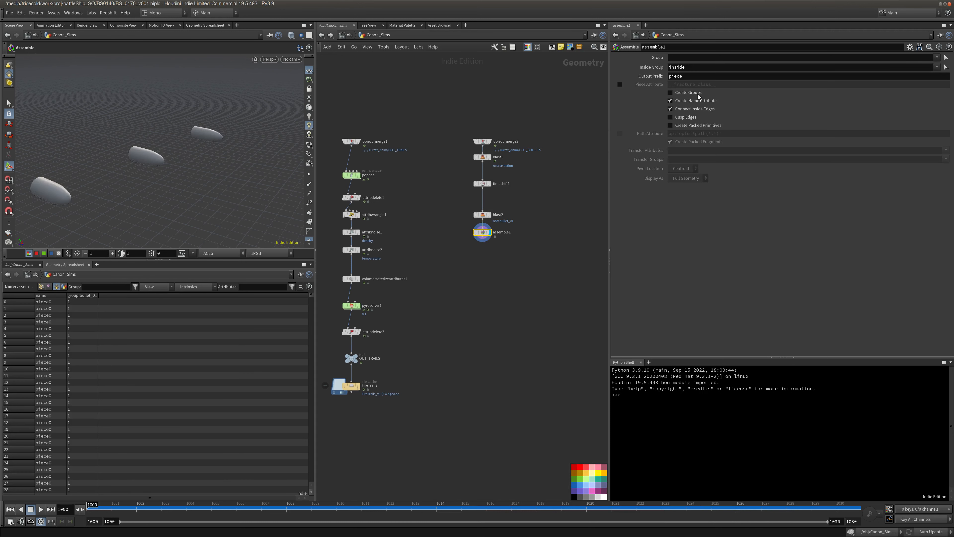
{"action": "left_click", "coordinate": [690, 125]}
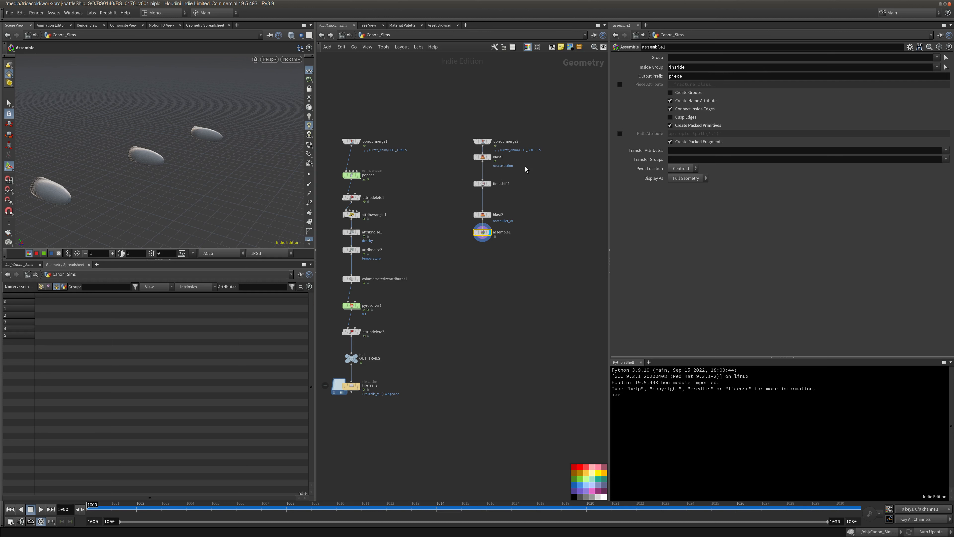
Show assemble1's points in the geometry spreadsheet and examine the packed bullets and their piece names.
{"action": "left_click", "coordinate": [41, 287]}
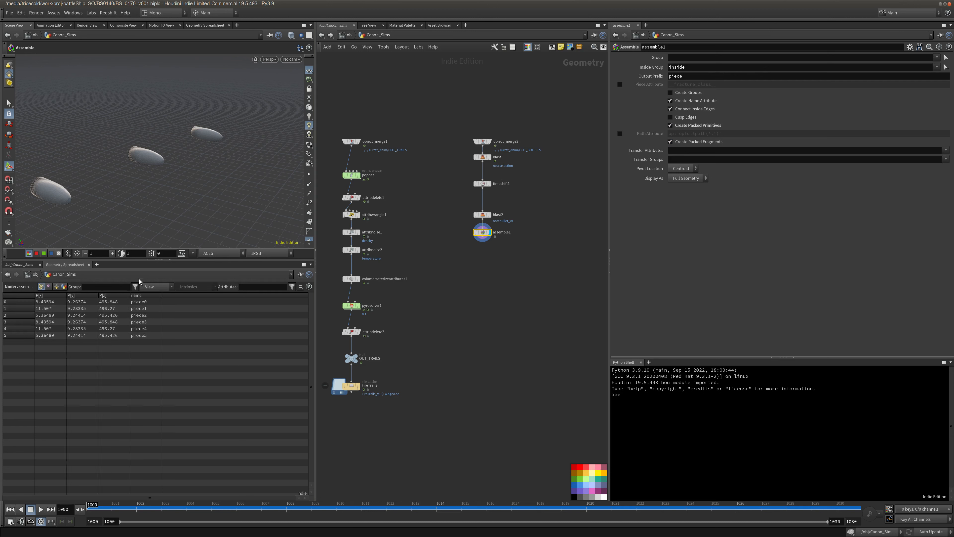
{"action": "key", "text": "Escape"}
{"action": "left_click_drag", "start_coordinate": [100, 202], "coordinate": [165, 216]}
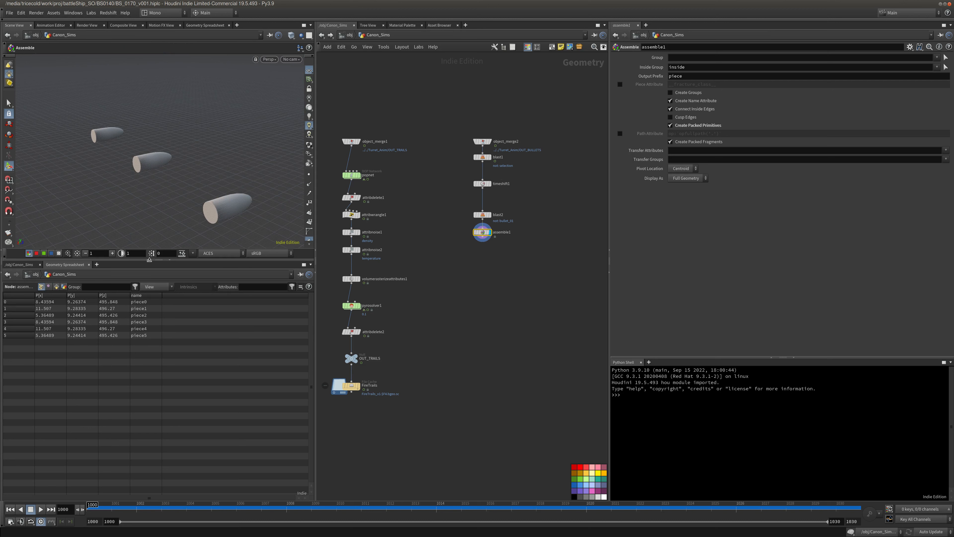
{"action": "key", "text": "Escape"}
{"action": "left_click_drag", "start_coordinate": [194, 188], "coordinate": [138, 162]}
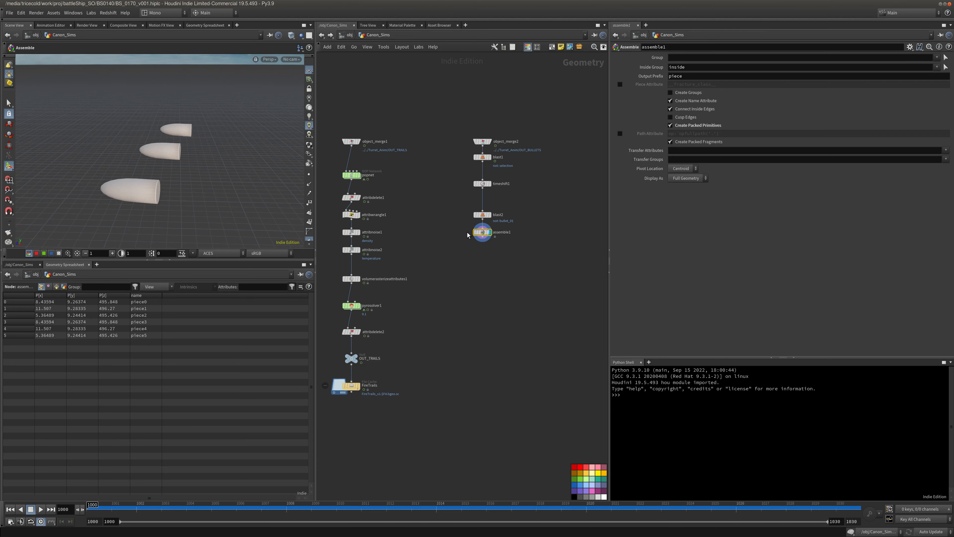
{"action": "middle_click", "coordinate": [484, 233]}
{"action": "left_click_drag", "start_coordinate": [138, 302], "coordinate": [139, 335]}
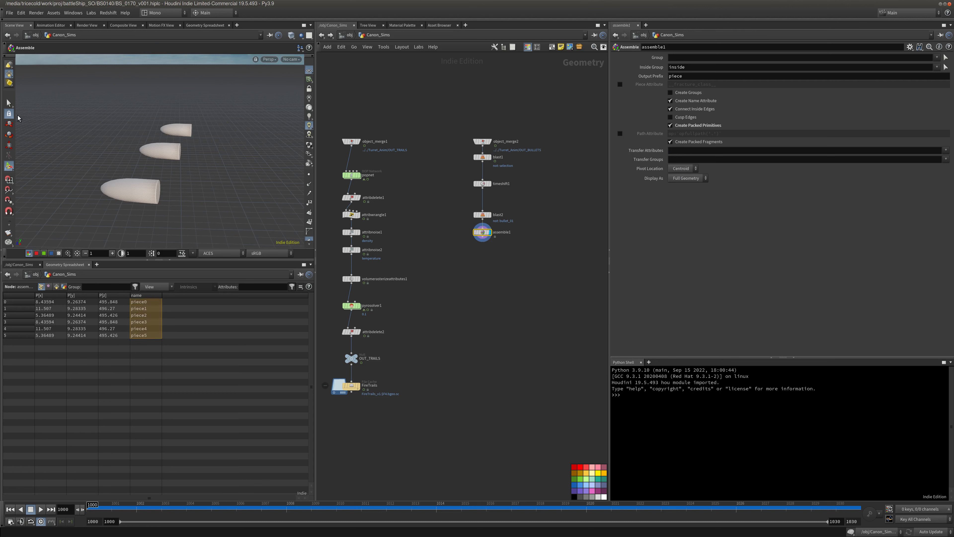
Select the farthest packed bullet in the viewport and inspect it up close.
{"action": "left_click", "coordinate": [9, 103]}
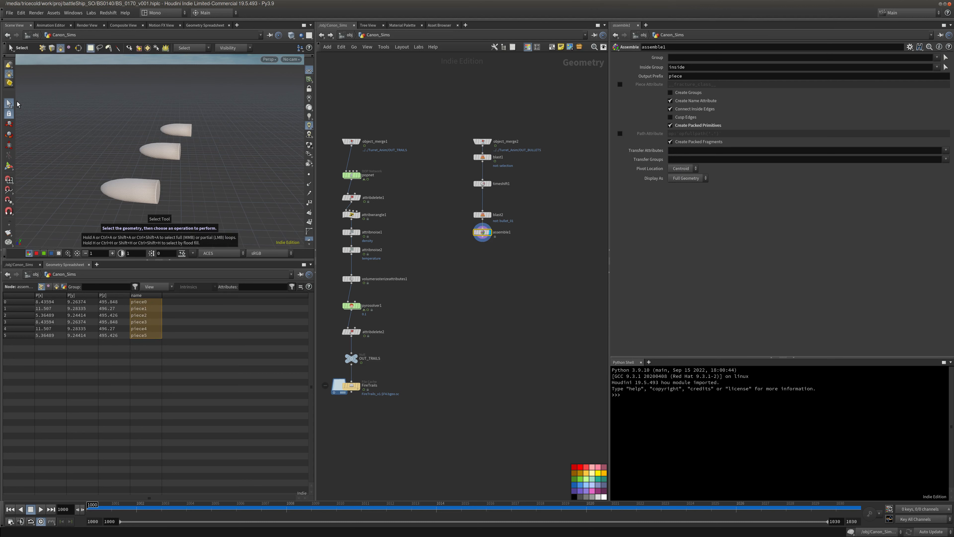
{"action": "left_click", "coordinate": [187, 132]}
{"action": "right_click_drag", "start_coordinate": [230, 146], "coordinate": [3, 171], "text": "alt"}
{"action": "left_click_drag", "start_coordinate": [195, 166], "coordinate": [169, 174], "text": "alt"}
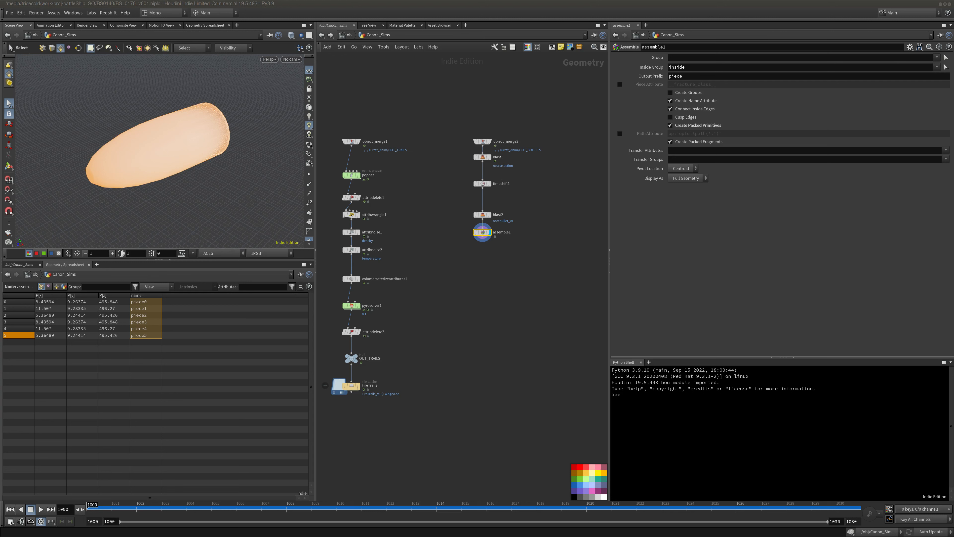
Compare the bullets' unpacked geometry in blast2 with the named packed pieces in assemble1.
{"action": "left_click", "coordinate": [484, 214]}
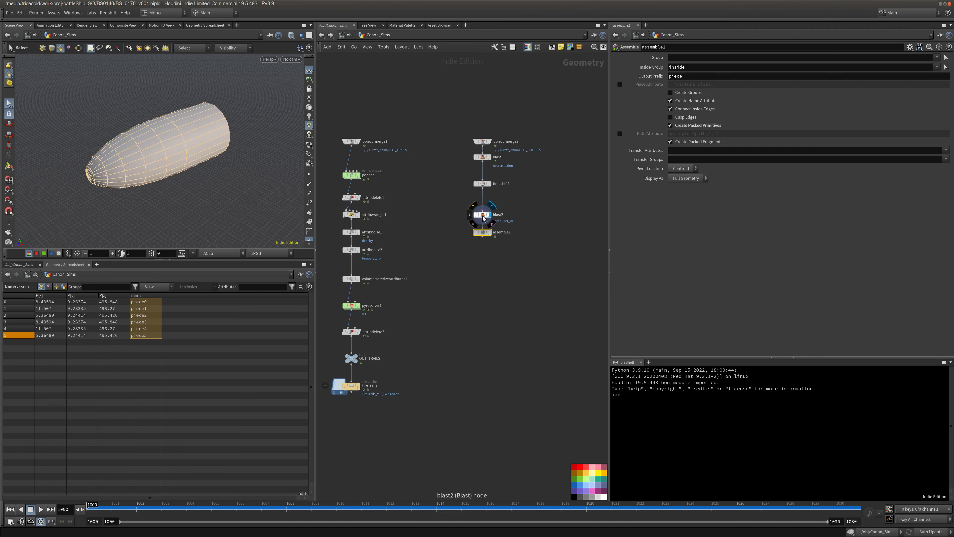
{"action": "key", "text": "space+g"}
{"action": "left_click_drag", "start_coordinate": [182, 179], "coordinate": [131, 187], "text": "alt"}
{"action": "right_click_drag", "start_coordinate": [131, 187], "coordinate": [156, 186], "text": "alt"}
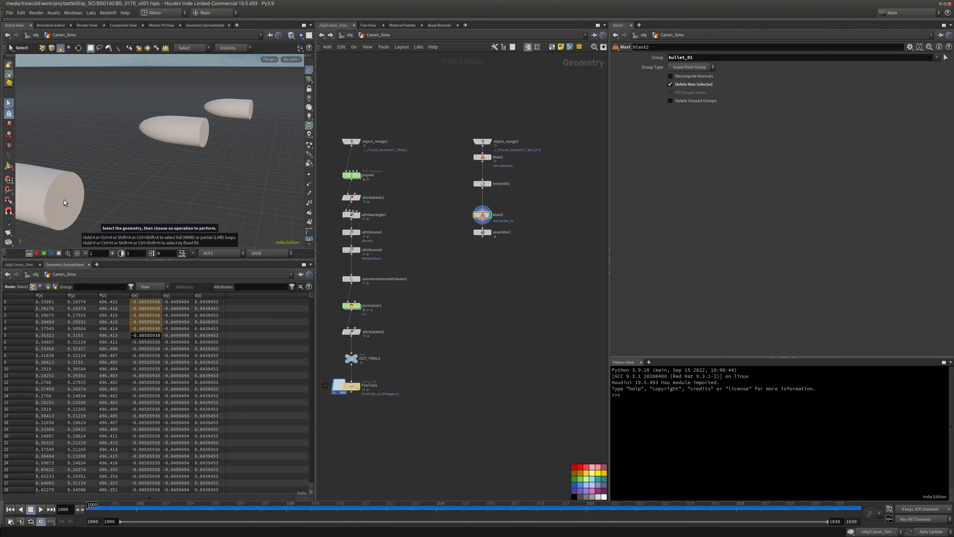
{"action": "left_click", "coordinate": [486, 234]}
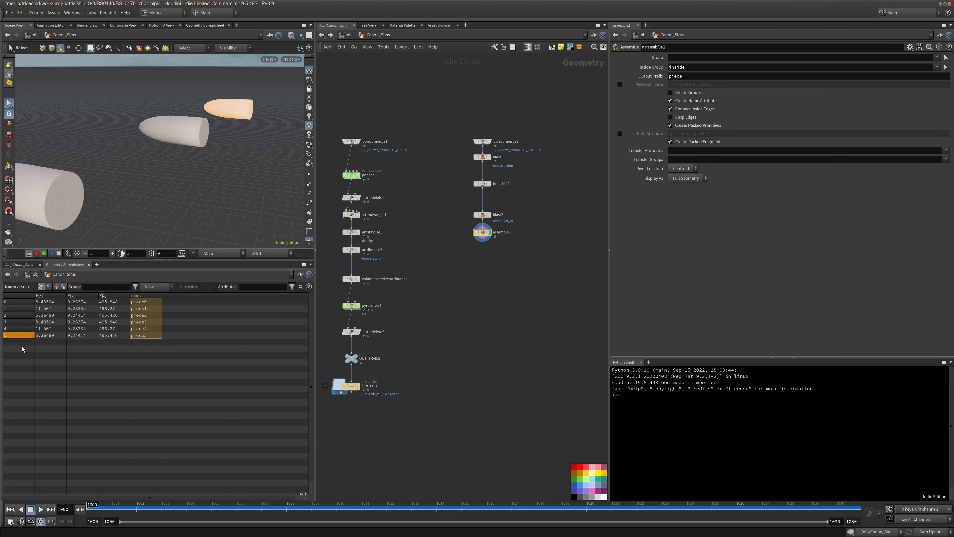
{"action": "left_click", "coordinate": [143, 308]}
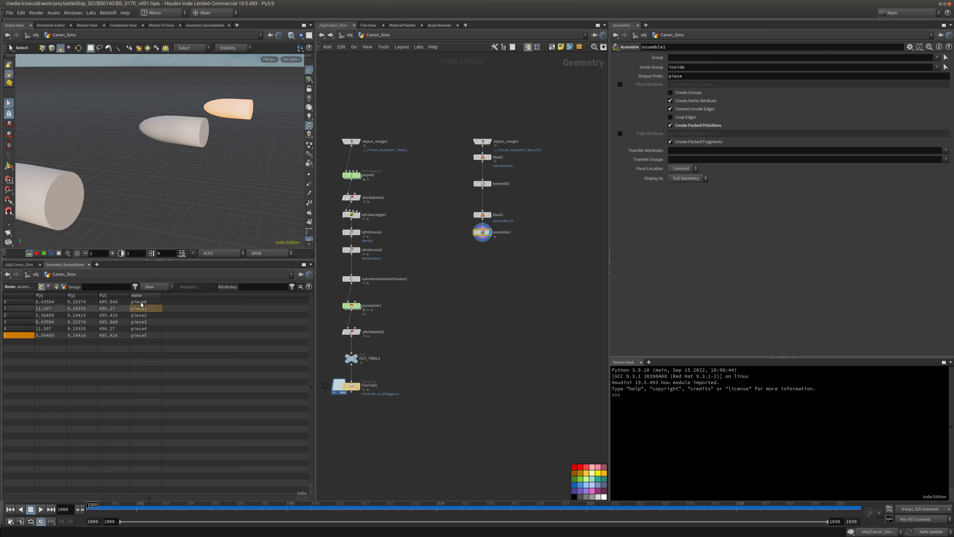
Enable viewport group selection by Name Attribute and set the group list to show the Name Attribute.
{"action": "left_click", "coordinate": [197, 48]}
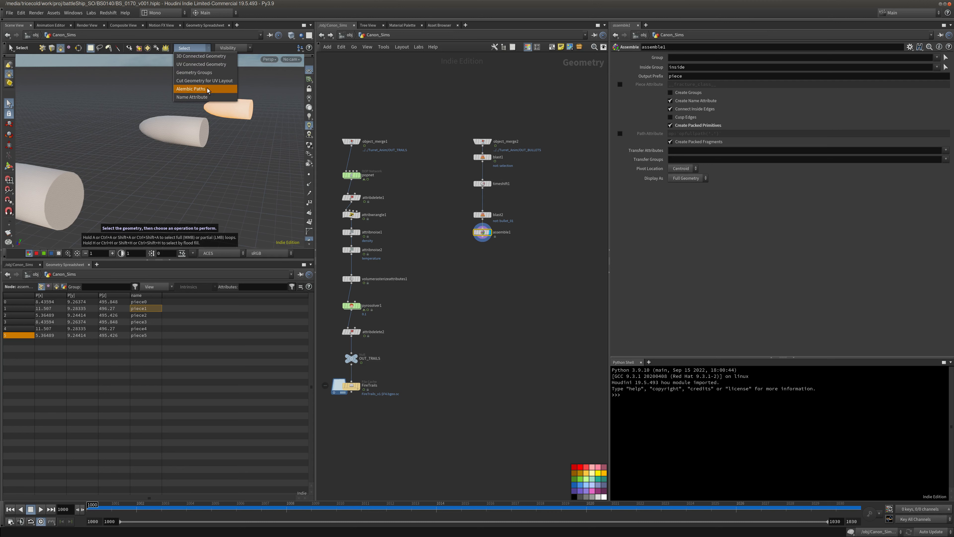
{"action": "left_click", "coordinate": [206, 97]}
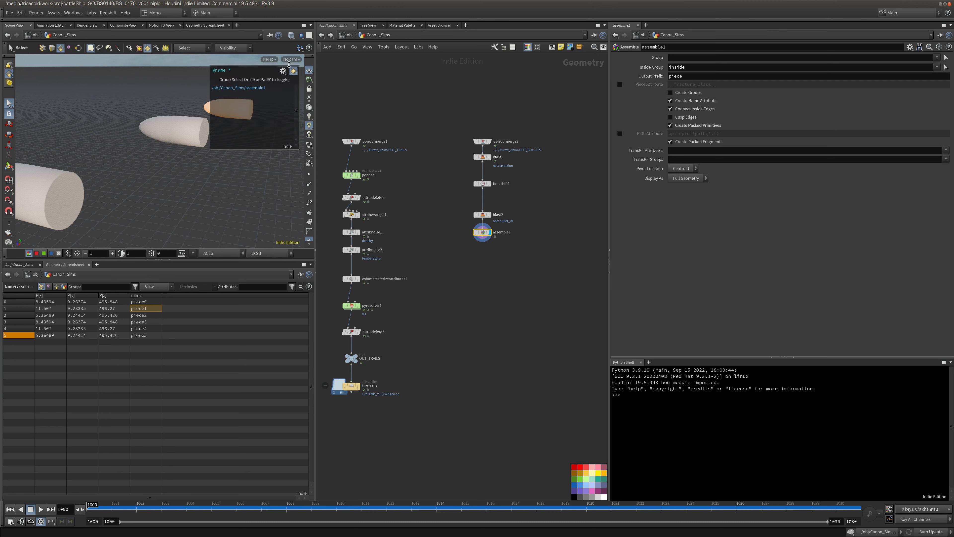
{"action": "left_click", "coordinate": [271, 60]}
{"action": "left_click", "coordinate": [292, 61]}
{"action": "left_click", "coordinate": [282, 69]}
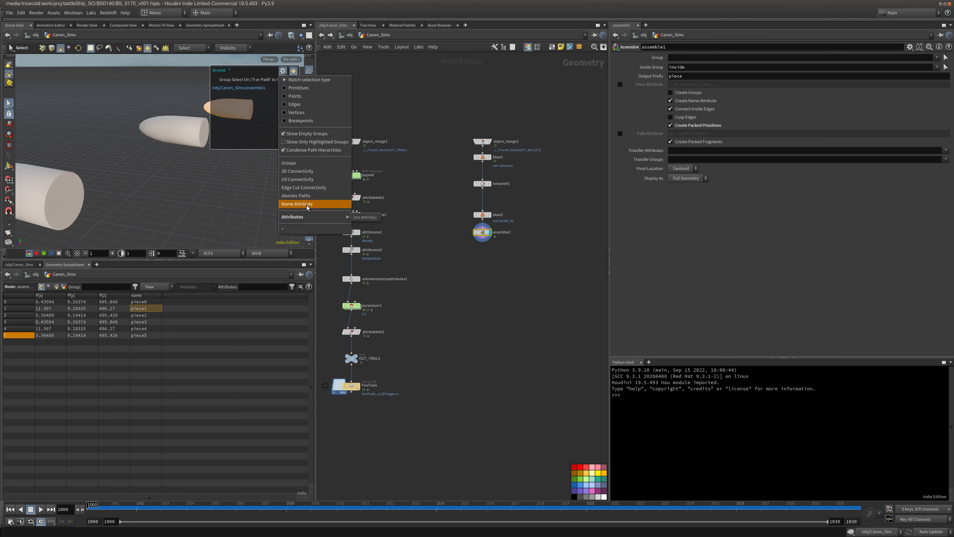
{"action": "left_click", "coordinate": [313, 203]}
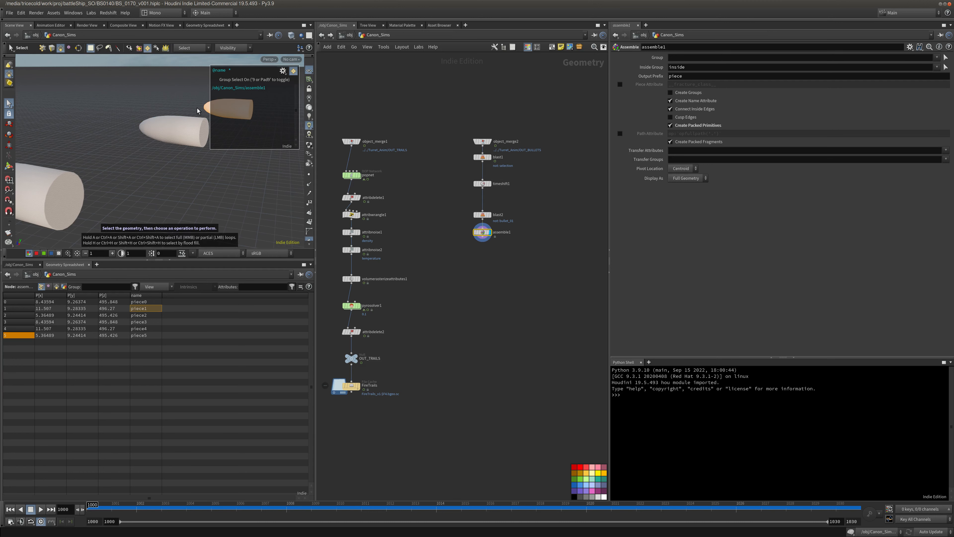
Clear the bullet selection and compare all the bullets in blast2 with the packed pieces in assemble1.
{"action": "right_click_drag", "start_coordinate": [212, 112], "coordinate": [27, 135], "text": "alt"}
{"action": "left_click_drag", "start_coordinate": [113, 125], "coordinate": [145, 155], "text": "alt"}
{"action": "left_click", "coordinate": [146, 145]}
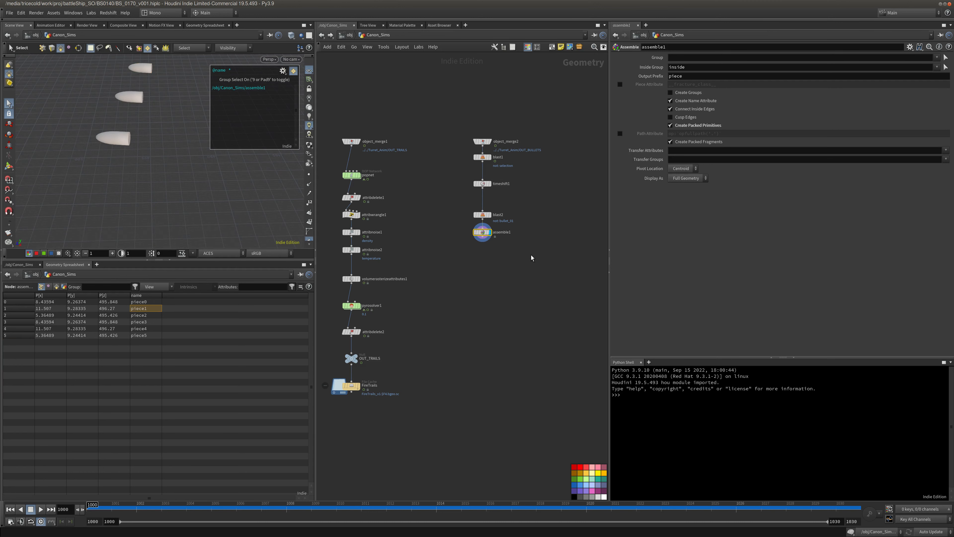
{"action": "left_click_drag", "start_coordinate": [531, 257], "coordinate": [404, 207]}
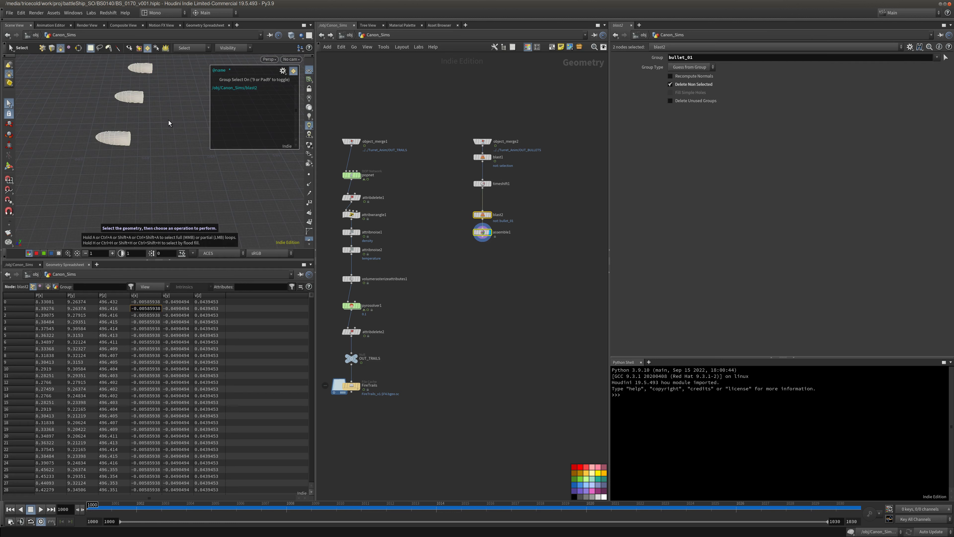
{"action": "left_click", "coordinate": [484, 231]}
Delete the nearest packed bullet and its overlapping duplicate as a test, and undo both deletions.
{"action": "left_click", "coordinate": [113, 138]}
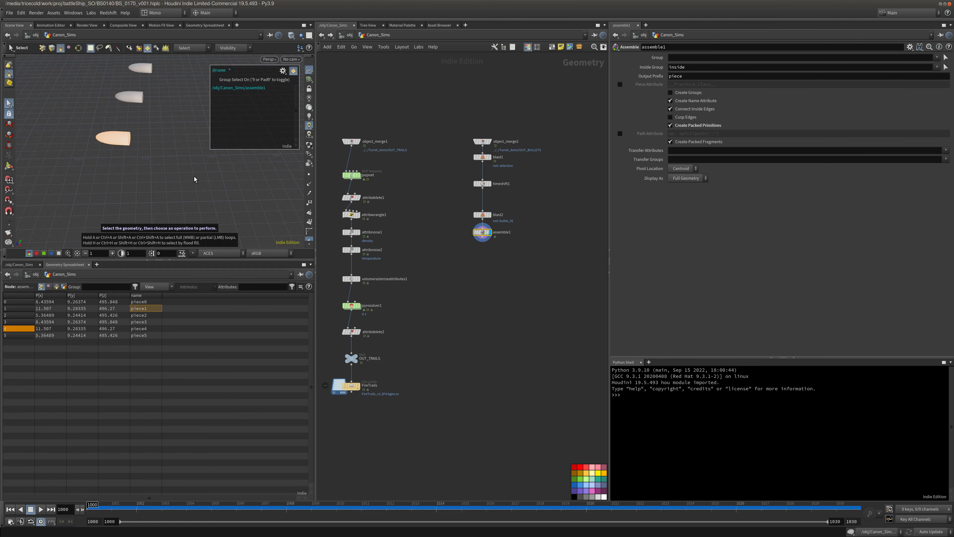
{"action": "key", "text": "Return"}
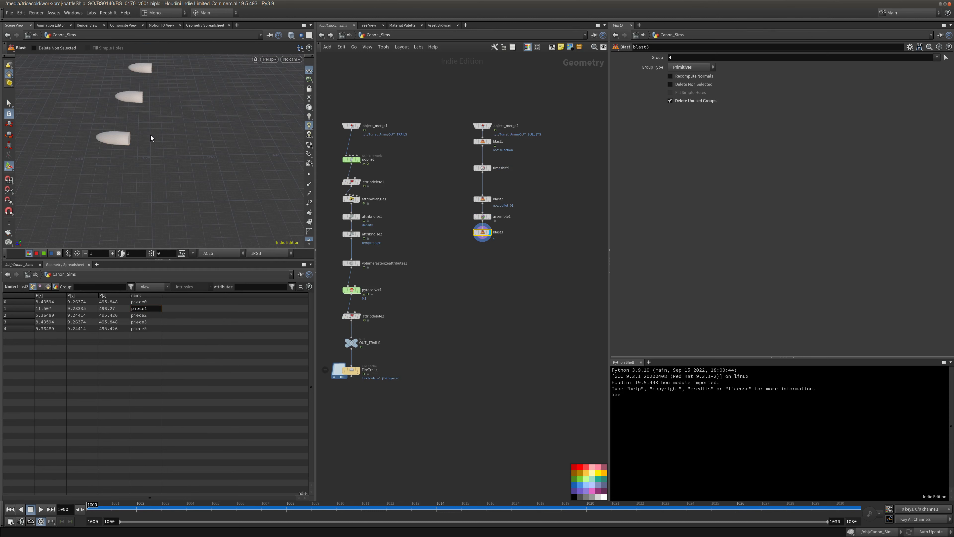
{"action": "left_click", "coordinate": [8, 102]}
{"action": "left_click", "coordinate": [108, 140]}
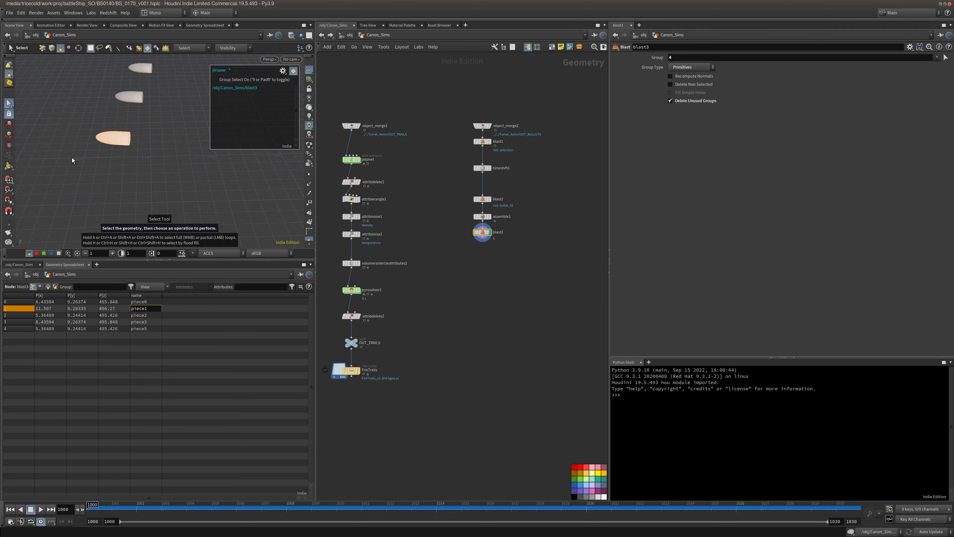
{"action": "key", "text": "Delete"}
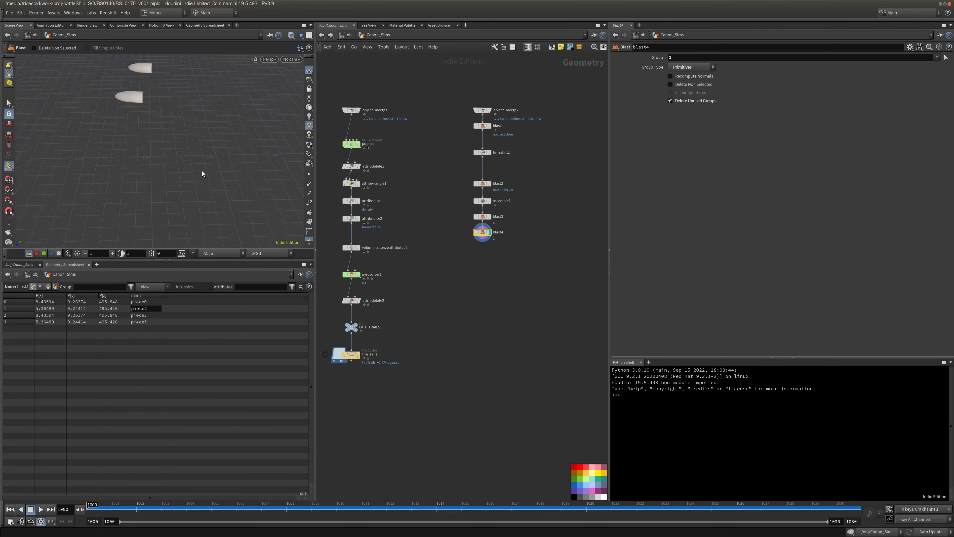
{"action": "key", "text": "ctrl+z"}
{"action": "key", "text": "ctrl+z"}
{"action": "key", "text": "ctrl+z"}
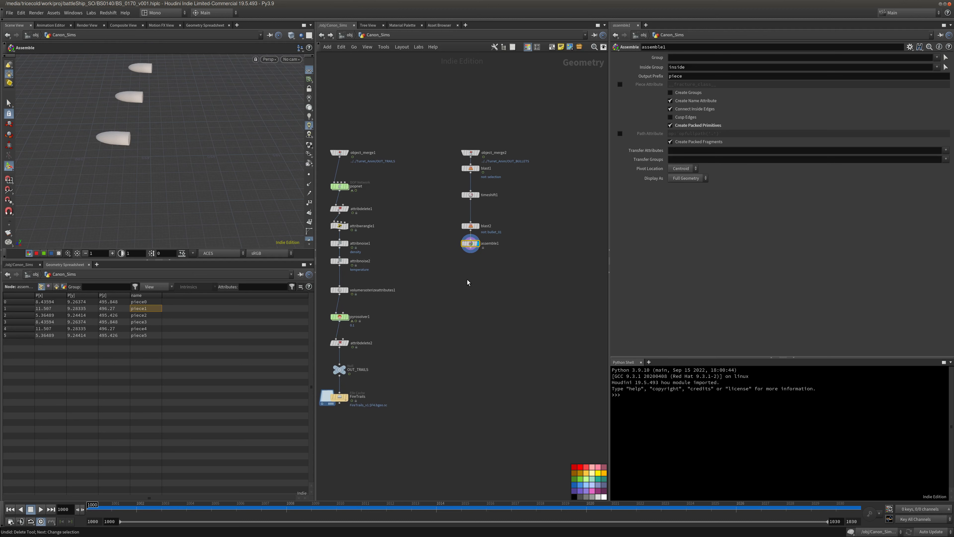
Add a Blast node below assemble1 with Group 0 1 2 and Delete Non Selected enabled.
{"action": "scroll", "coordinate": [468, 282], "scroll_direction": "up", "scroll_amount": 2}
{"action": "key", "text": "Tab"}
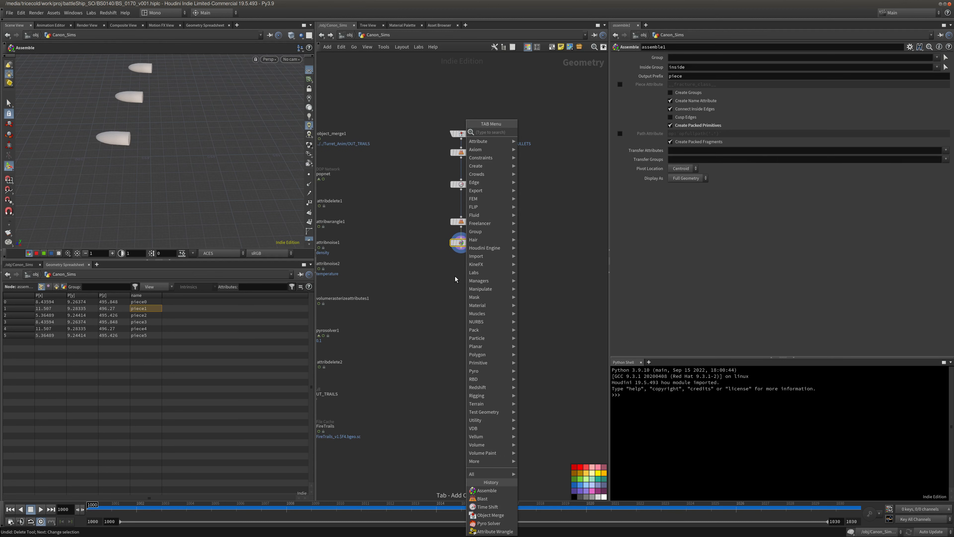
{"action": "type", "text": "bl"}
{"action": "left_click", "coordinate": [540, 133]}
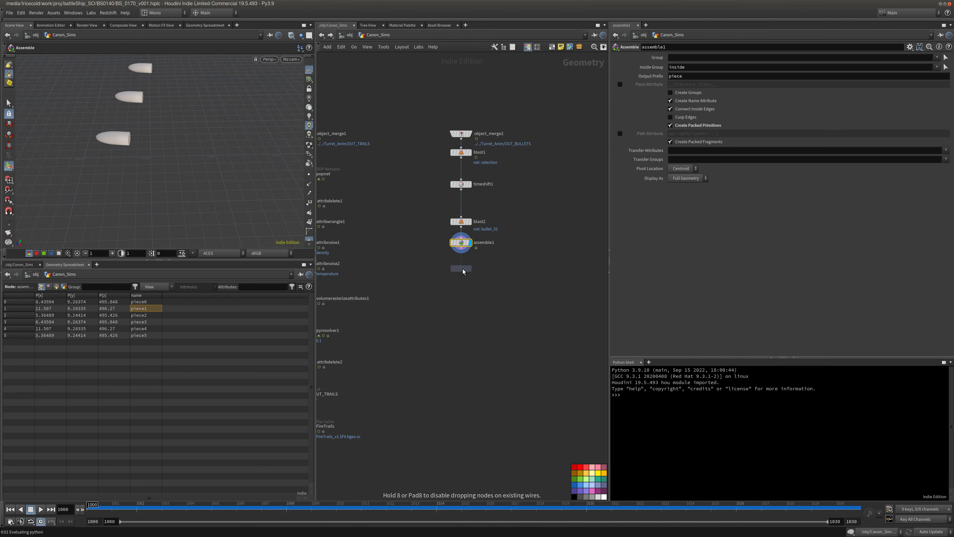
{"action": "left_click", "coordinate": [463, 272]}
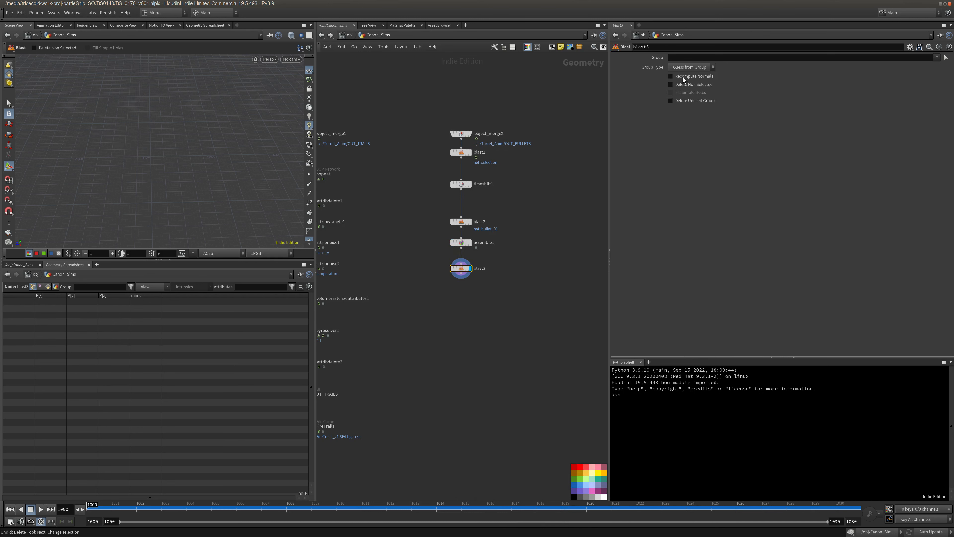
{"action": "left_click", "coordinate": [679, 58]}
{"action": "type", "text": "0"}
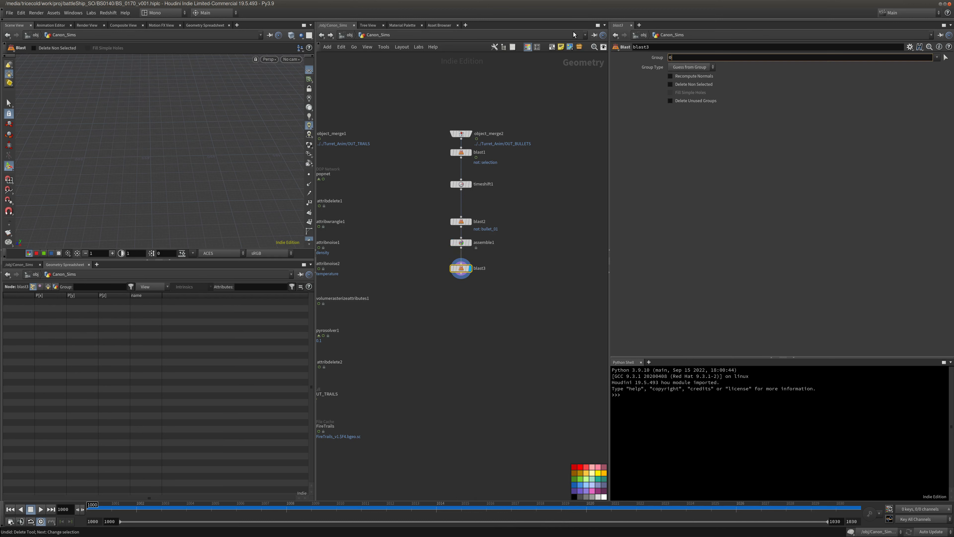
{"action": "type", "text": " 1 2"}
{"action": "left_click", "coordinate": [672, 84]}
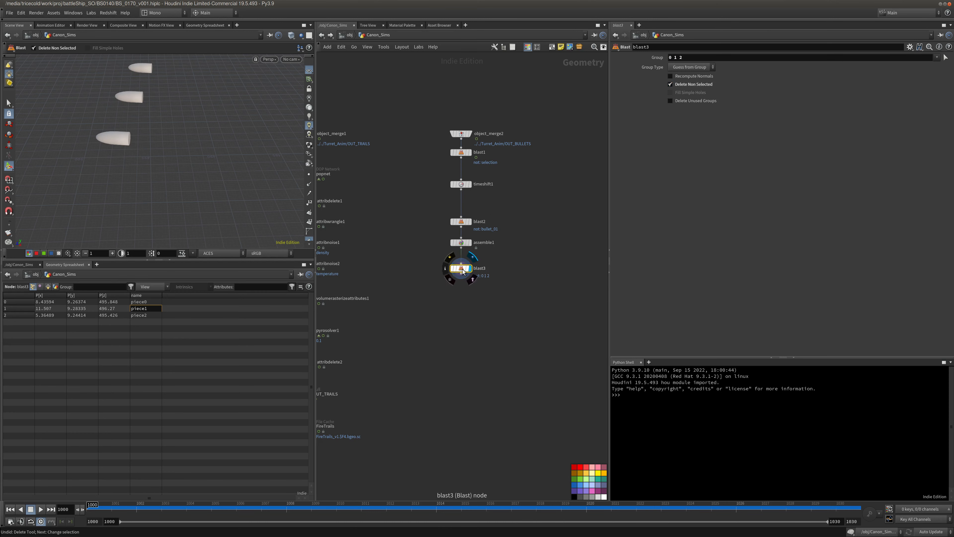
{"action": "left_click", "coordinate": [453, 268]}
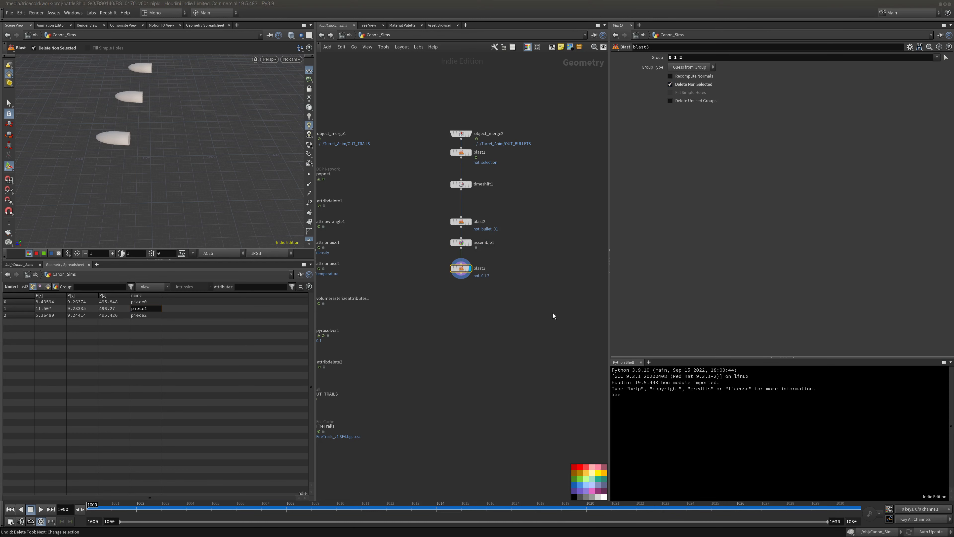
Add a Pyro Burst Source node, connect it below blast3, and display it.
{"action": "key", "text": "Tab"}
{"action": "type", "text": "p"}
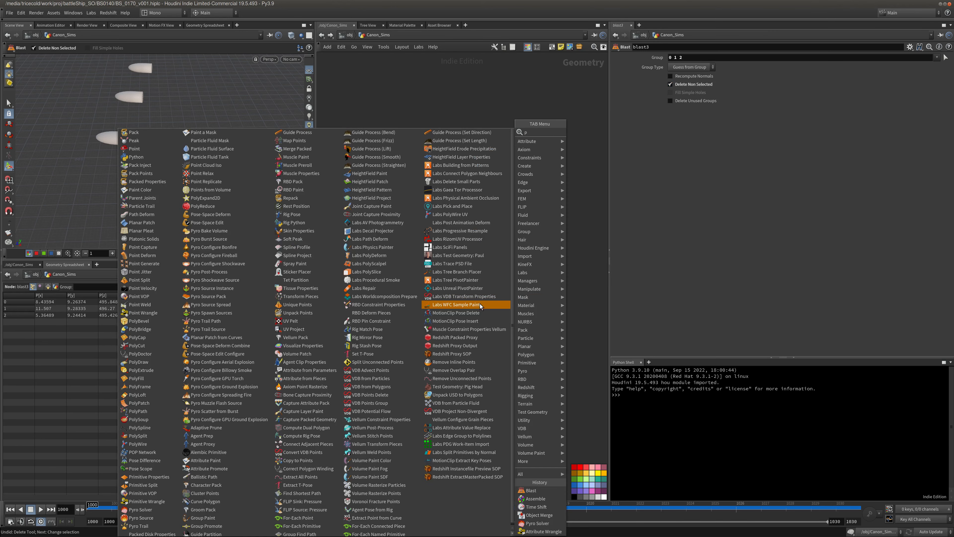
{"action": "type", "text": "yrobursd"}
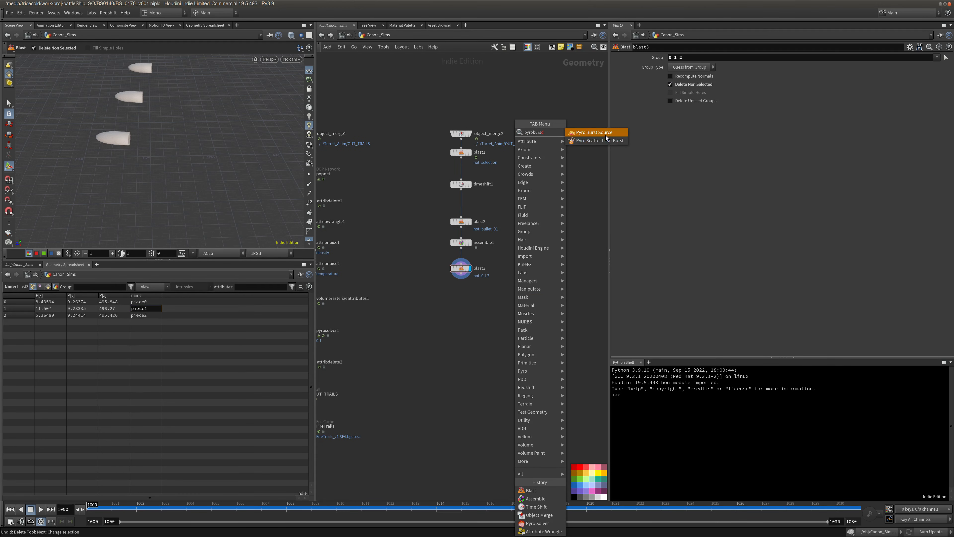
{"action": "left_click", "coordinate": [605, 135]}
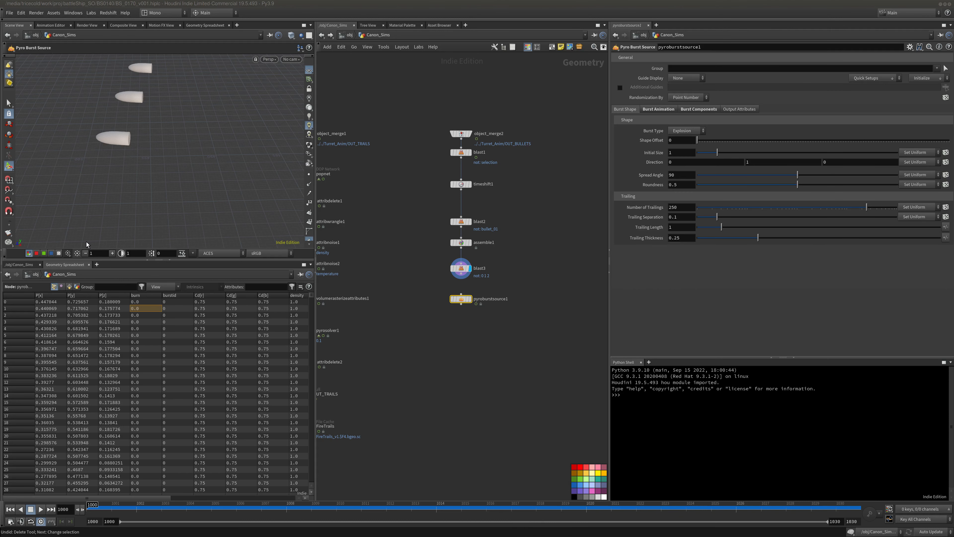
{"action": "left_click", "coordinate": [461, 274]}
{"action": "left_click", "coordinate": [462, 294]}
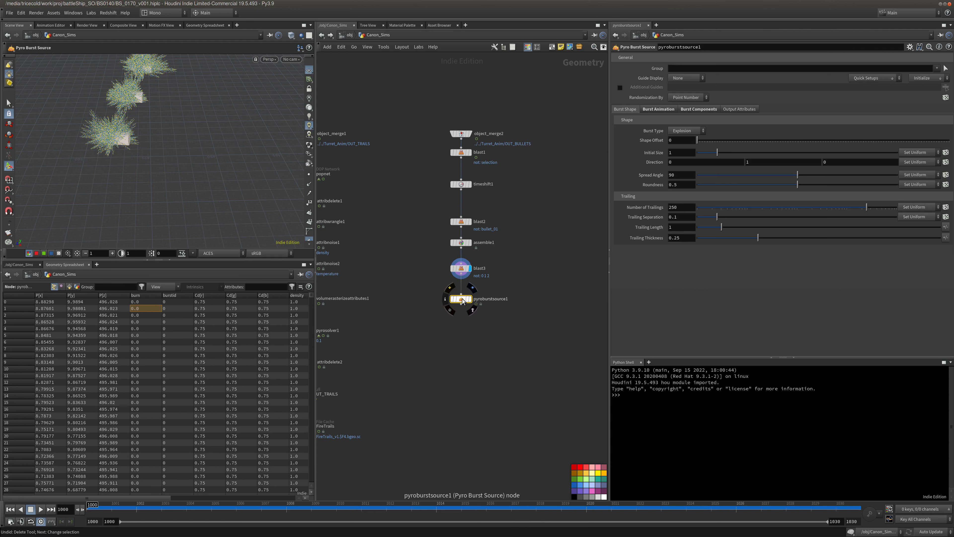
{"action": "left_click_drag", "start_coordinate": [463, 300], "coordinate": [463, 322]}
{"action": "key", "text": "r"}
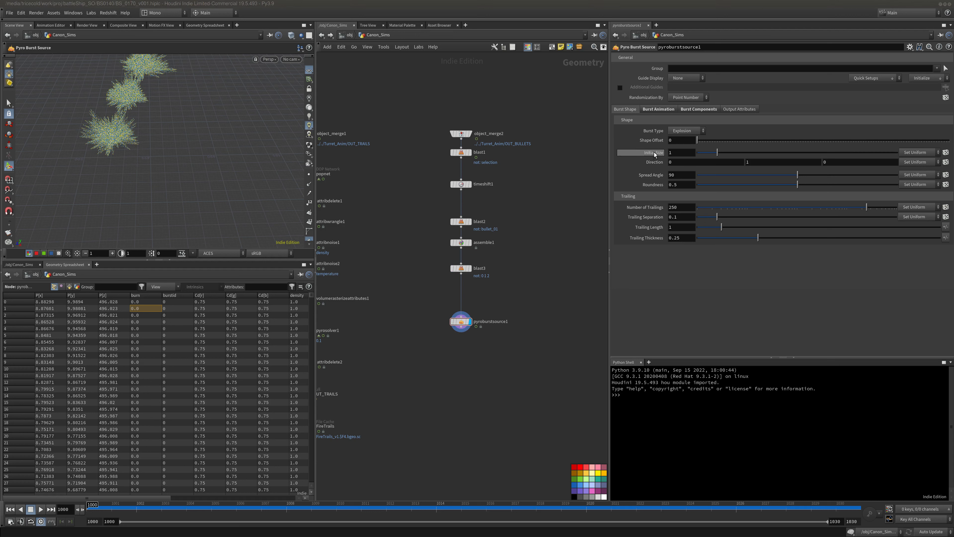
Set the burst source's Initial Size to 0.8 and its Direction to -0.25, 0.2, 1.
{"action": "left_click", "coordinate": [682, 155]}
{"action": "type", "text": ".8"}
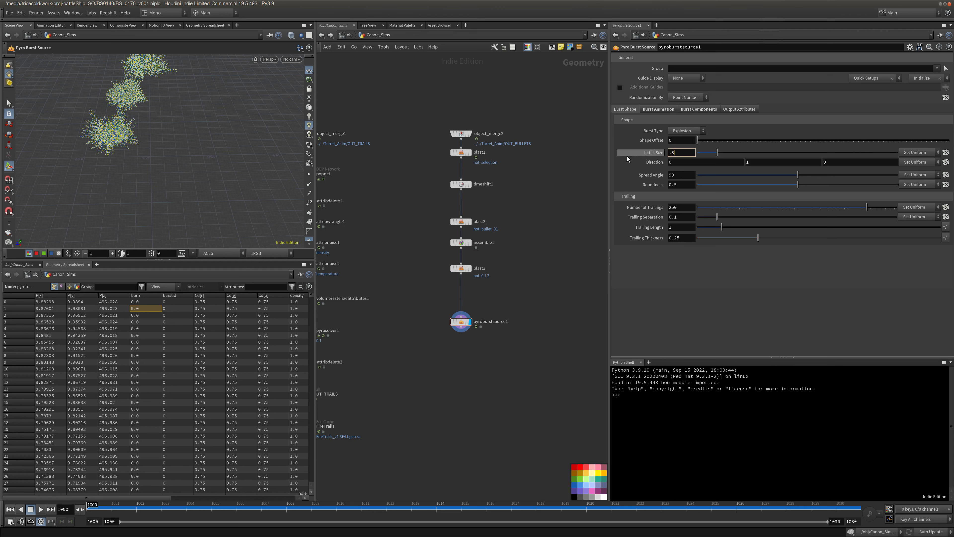
{"action": "key", "text": "Return"}
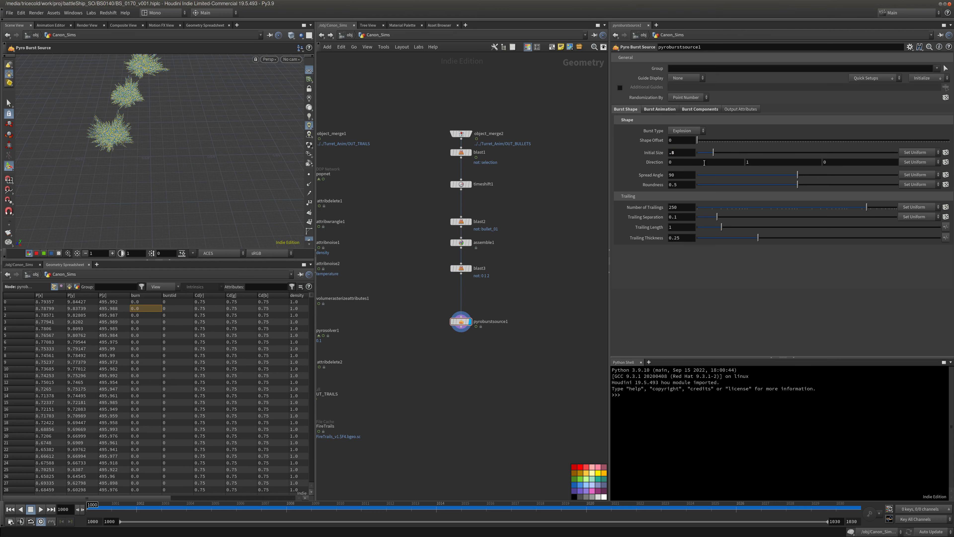
{"action": "left_click", "coordinate": [701, 161]}
{"action": "type", "text": "-0.2"}
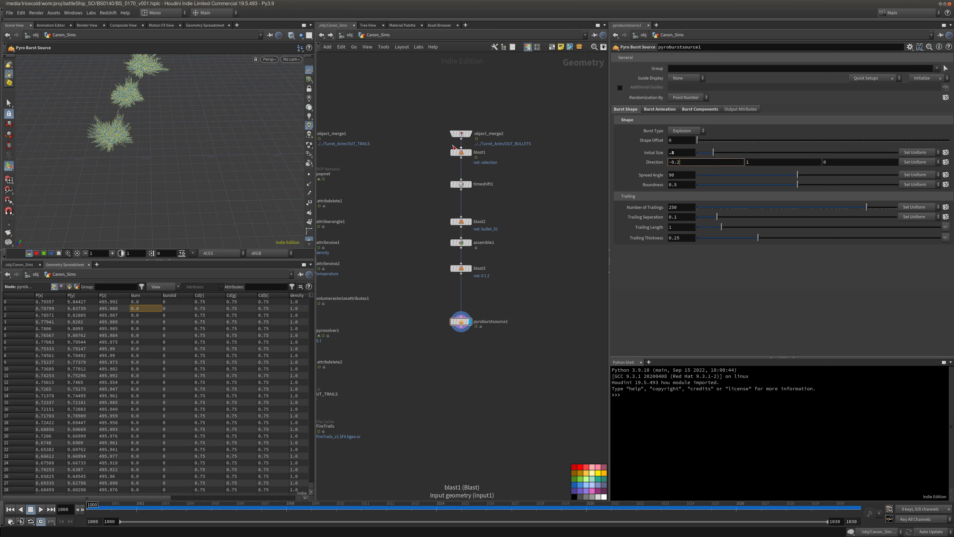
{"action": "type", "text": "5"}
{"action": "key", "text": "Tab"}
{"action": "type", "text": "0.2"}
{"action": "key", "text": "Tab"}
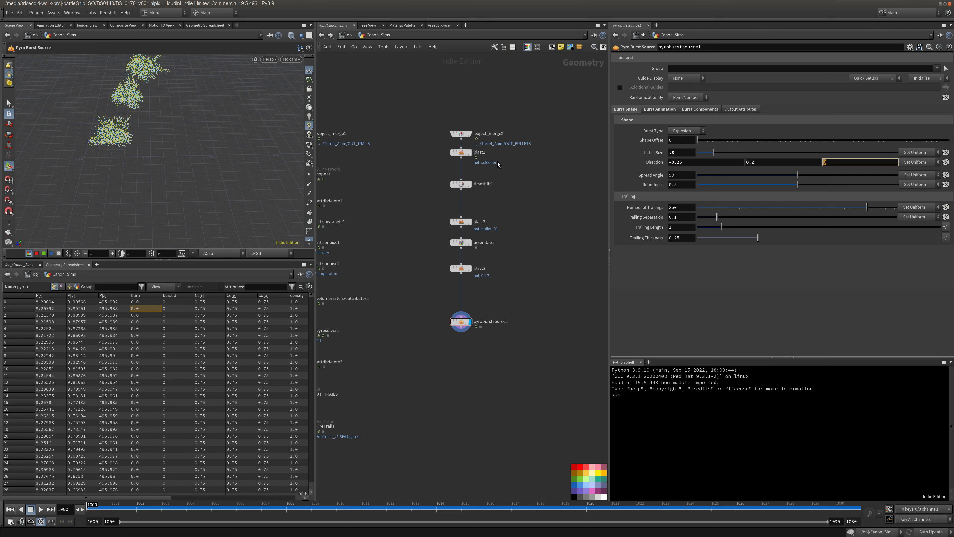
{"action": "type", "text": "1"}
{"action": "key", "text": "Tab"}
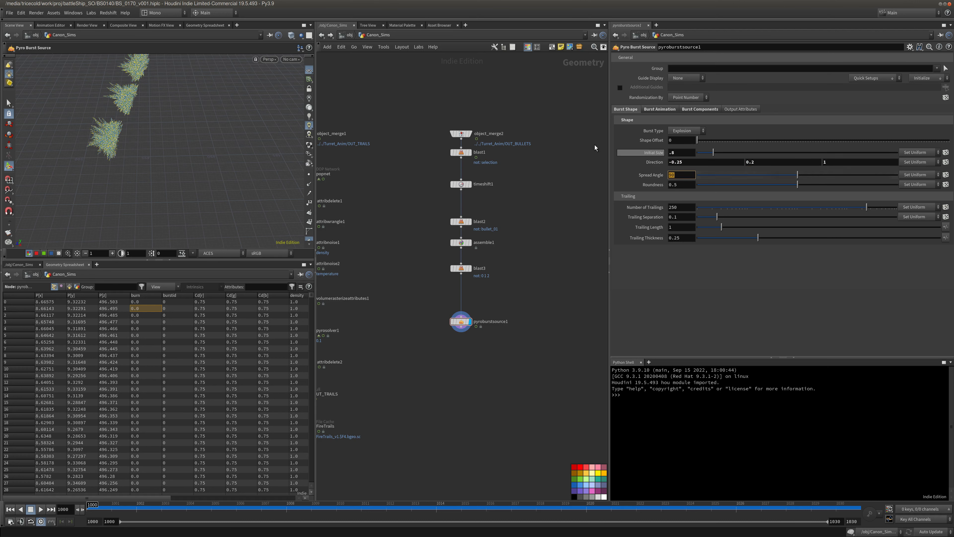
View the bursts through RenderCamera and change the Burst Type to Blast Rings.
{"action": "left_click", "coordinate": [291, 59]}
{"action": "left_click", "coordinate": [299, 97]}
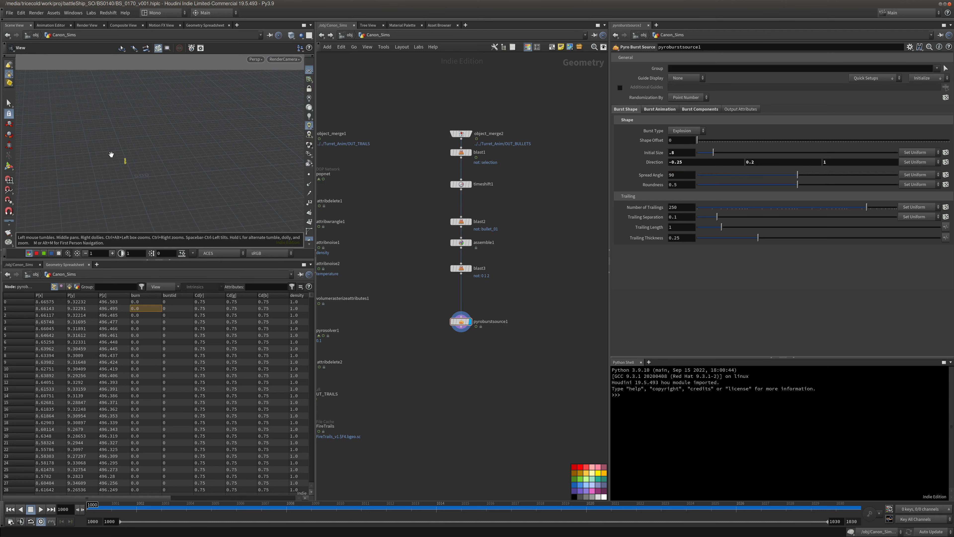
{"action": "right_click_drag", "start_coordinate": [111, 154], "coordinate": [295, 140]}
{"action": "left_click_drag", "start_coordinate": [296, 140], "coordinate": [195, 165]}
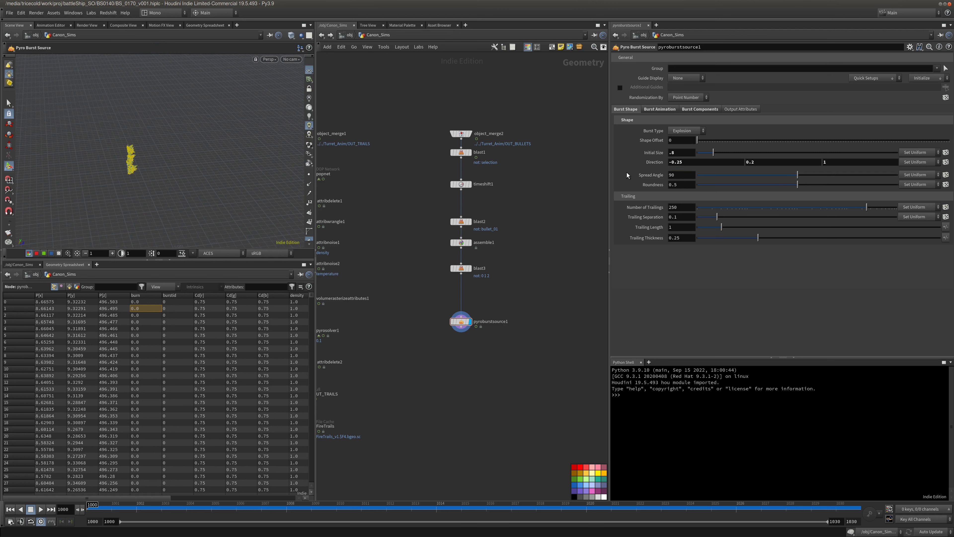
{"action": "left_click", "coordinate": [695, 132]}
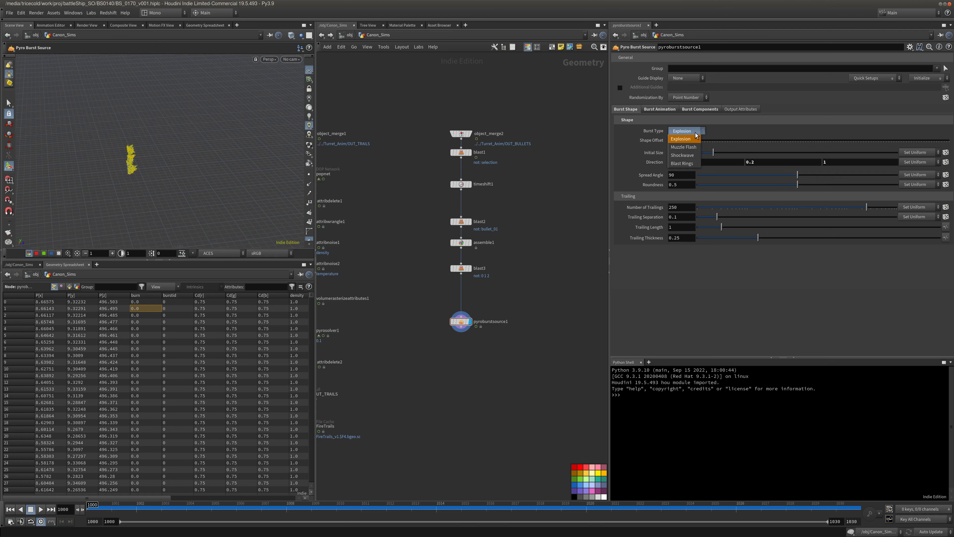
{"action": "left_click", "coordinate": [682, 163]}
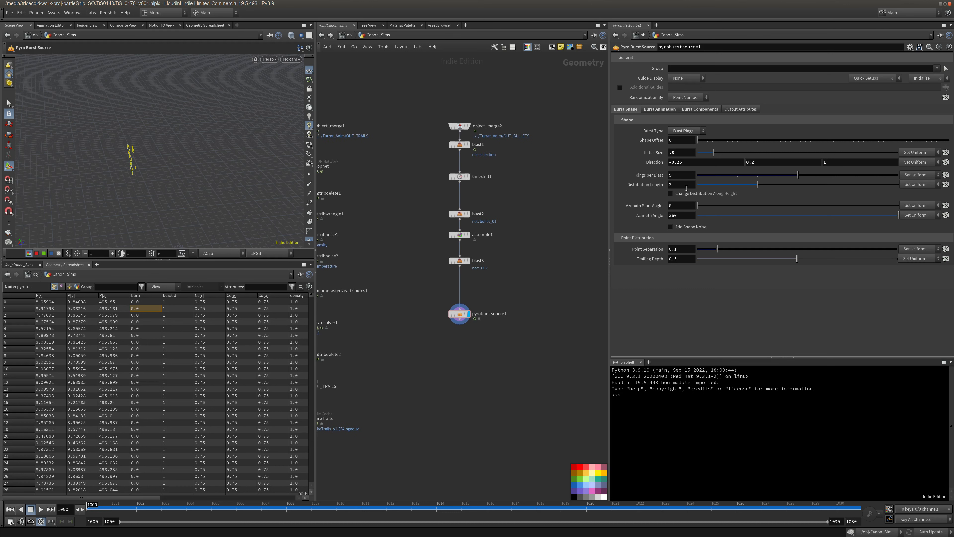
Enable Add Shape Noise on the blast rings, with noise Size 0.39 and Roughness 0.733.
{"action": "left_click", "coordinate": [691, 228]}
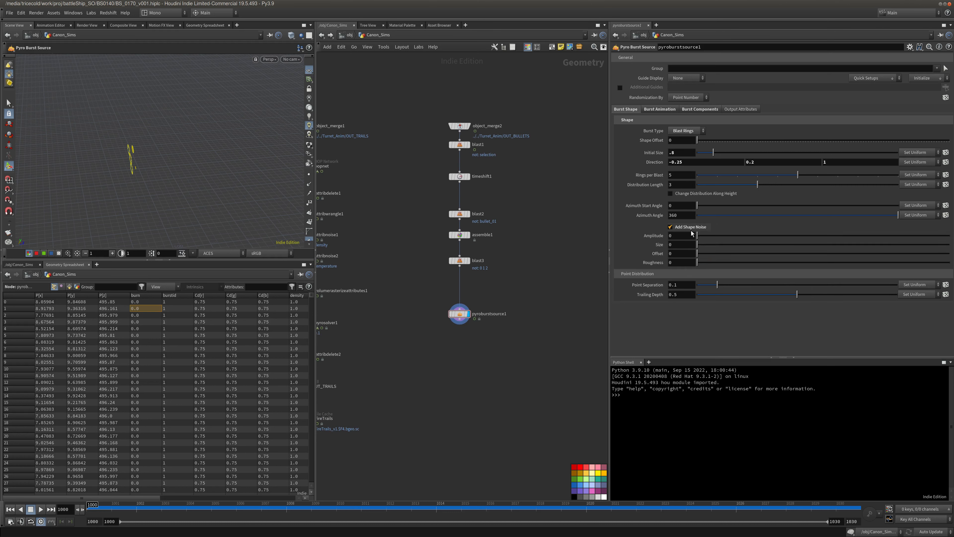
{"action": "left_click", "coordinate": [689, 235]}
{"action": "key", "text": "Tab"}
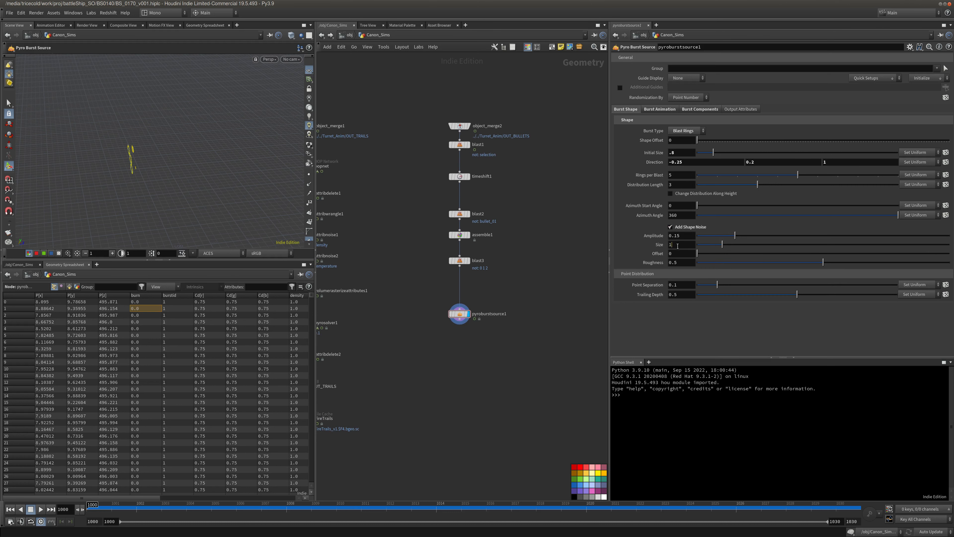
{"action": "type", "text": ".39"}
{"action": "key", "text": "Tab"}
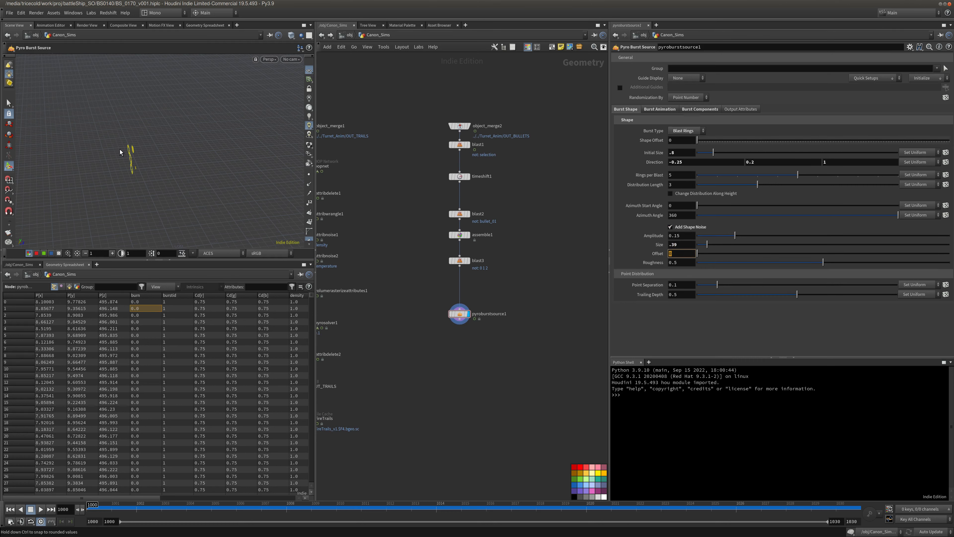
{"action": "left_click", "coordinate": [688, 262]}
{"action": "key", "text": "Return"}
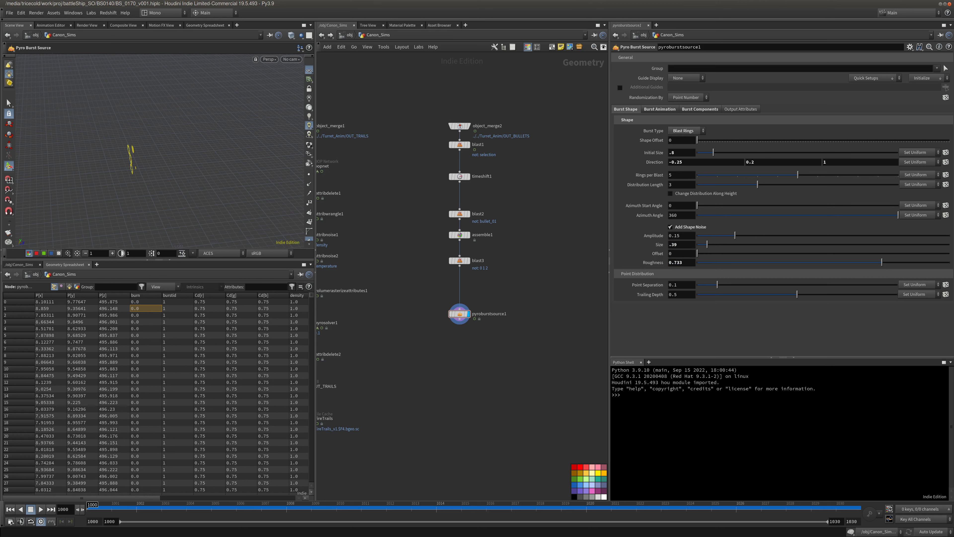
Drive the burst source's Start Frame by attribute and create an adjust_startframe node for it above pyroburstsource1.
{"action": "left_click", "coordinate": [664, 109]}
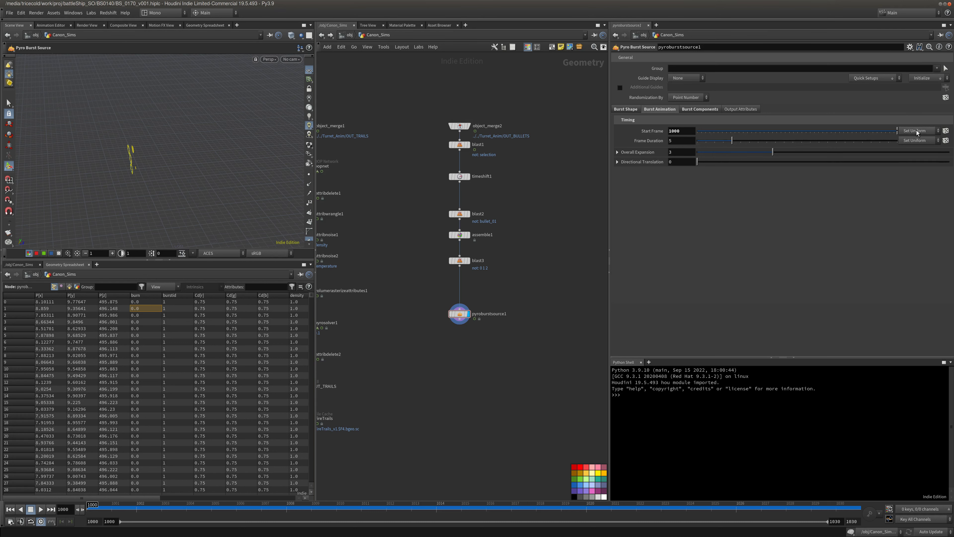
{"action": "left_click", "coordinate": [927, 130]}
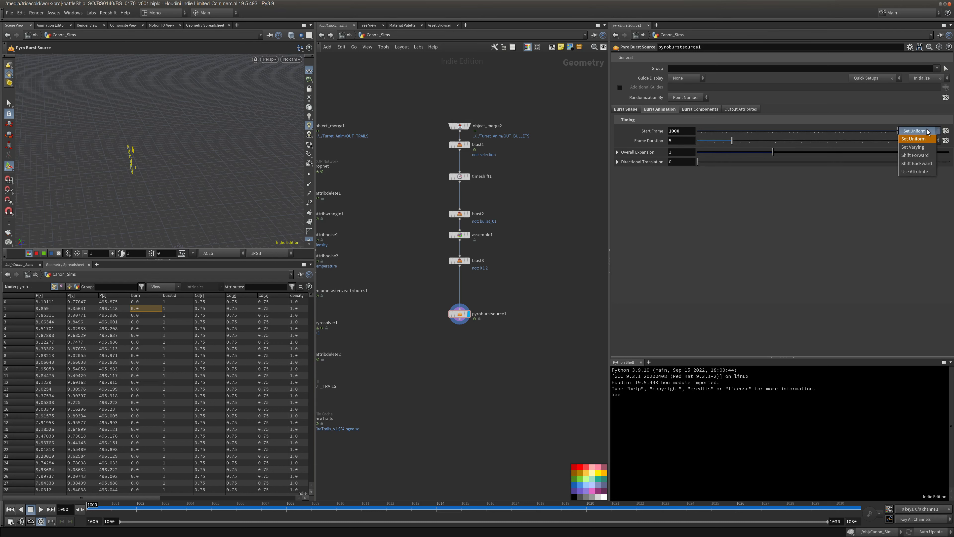
{"action": "left_click", "coordinate": [926, 172]}
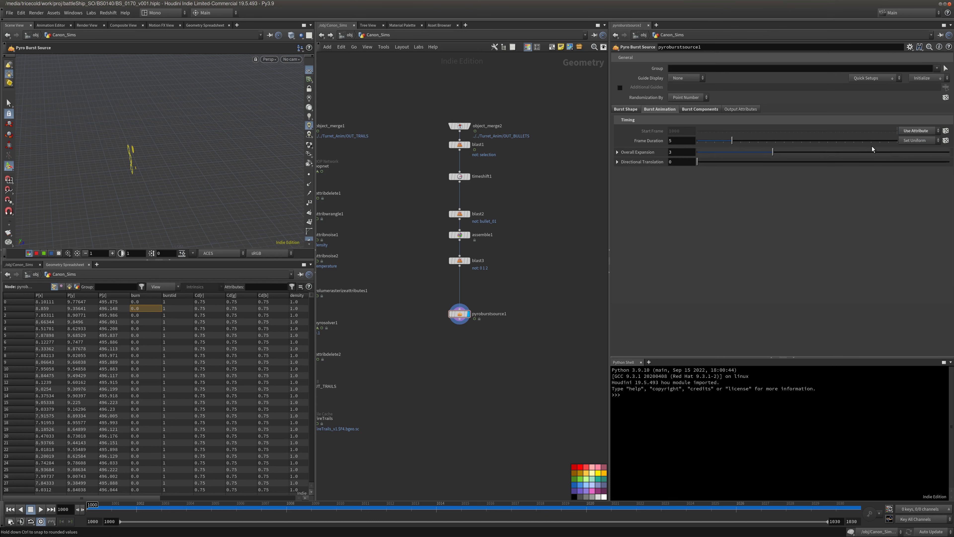
{"action": "left_click", "coordinate": [946, 130]}
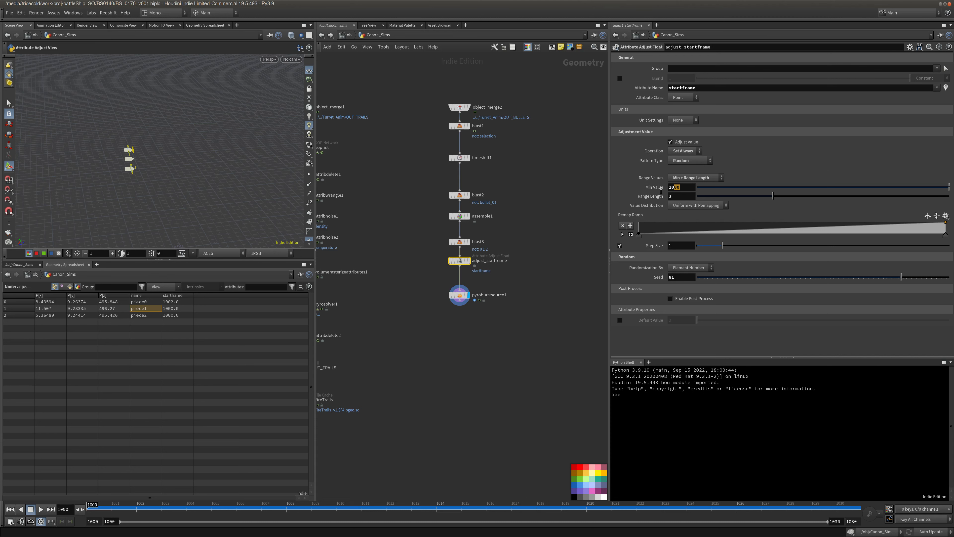
Set adjust_startframe to a Min/Max range with minimum 1000 and maximum 1004.
{"action": "double_click", "coordinate": [678, 187]}
{"action": "left_click", "coordinate": [708, 179]}
{"action": "left_click", "coordinate": [694, 190]}
{"action": "double_click", "coordinate": [674, 196]}
{"action": "type", "text": "100"}
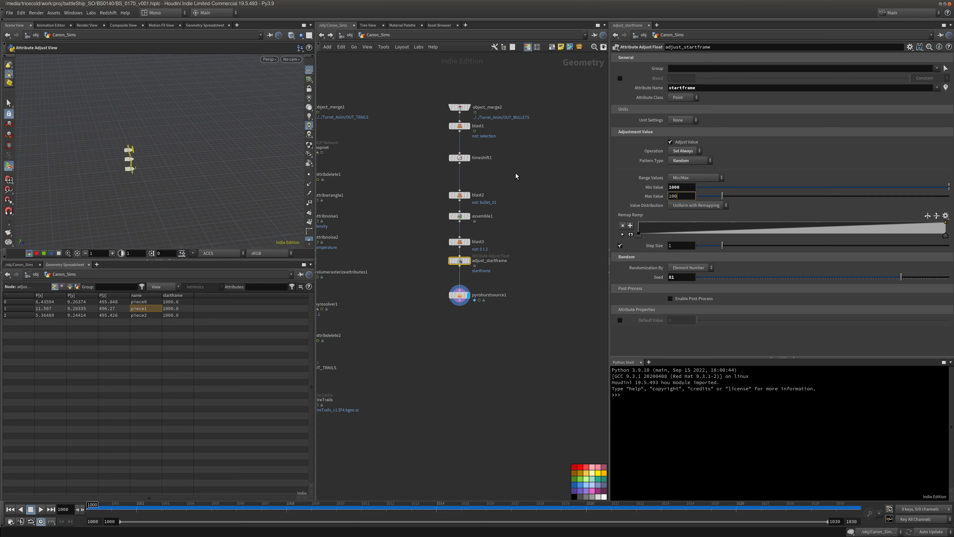
{"action": "type", "text": "4"}
{"action": "key", "text": "Tab"}
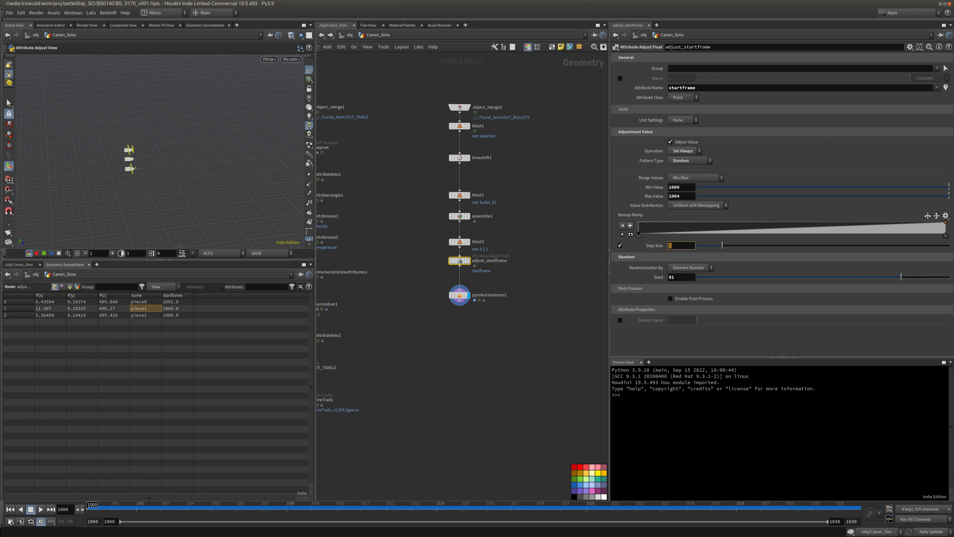
{"action": "key", "text": "Down"}
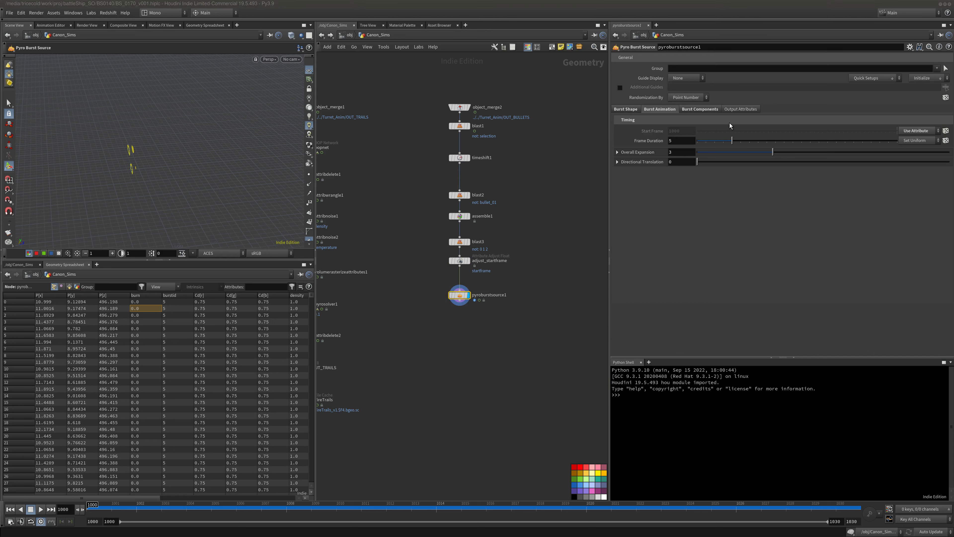
Enable Scale Along Trailing, Scale Over Duration and Add Velocity Noise on pyroburstsource1.
{"action": "left_click", "coordinate": [701, 109]}
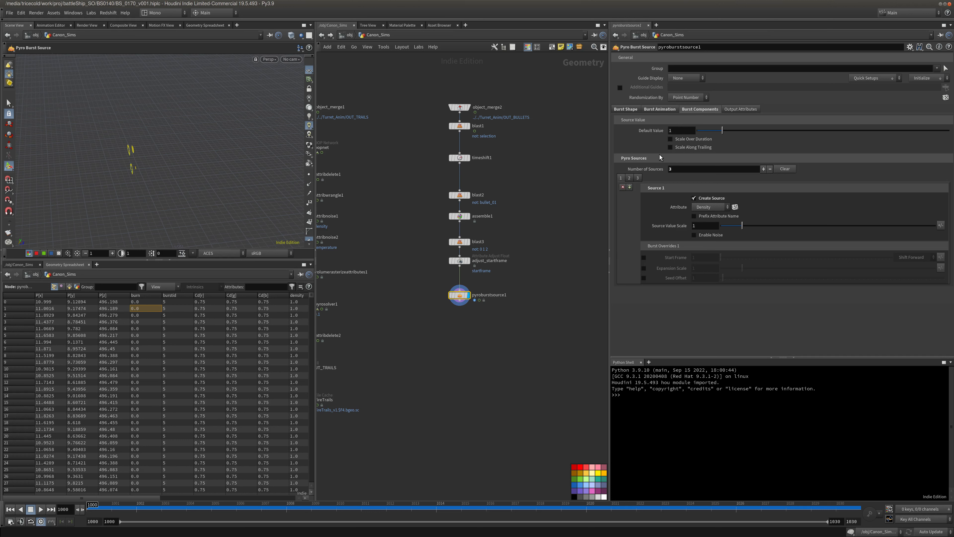
{"action": "left_click", "coordinate": [686, 148]}
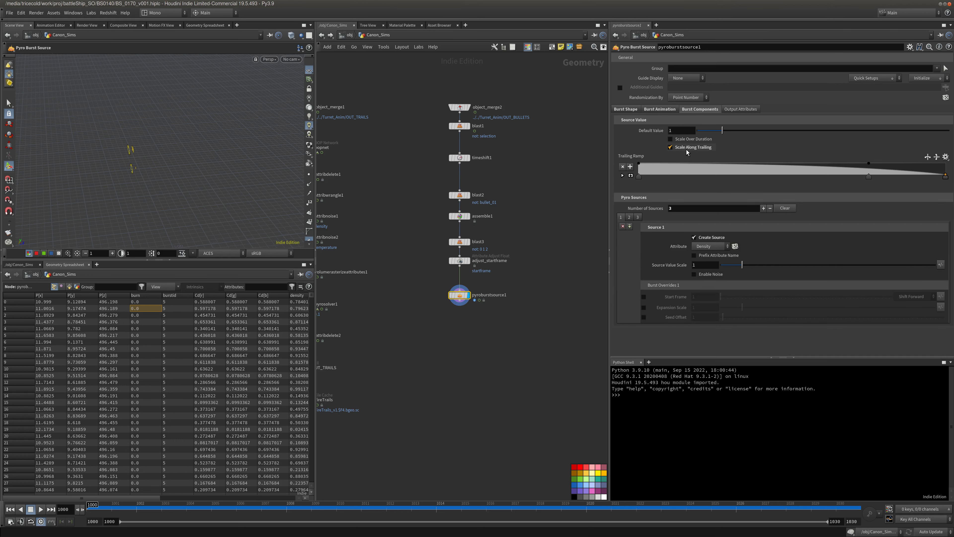
{"action": "left_click", "coordinate": [691, 139]}
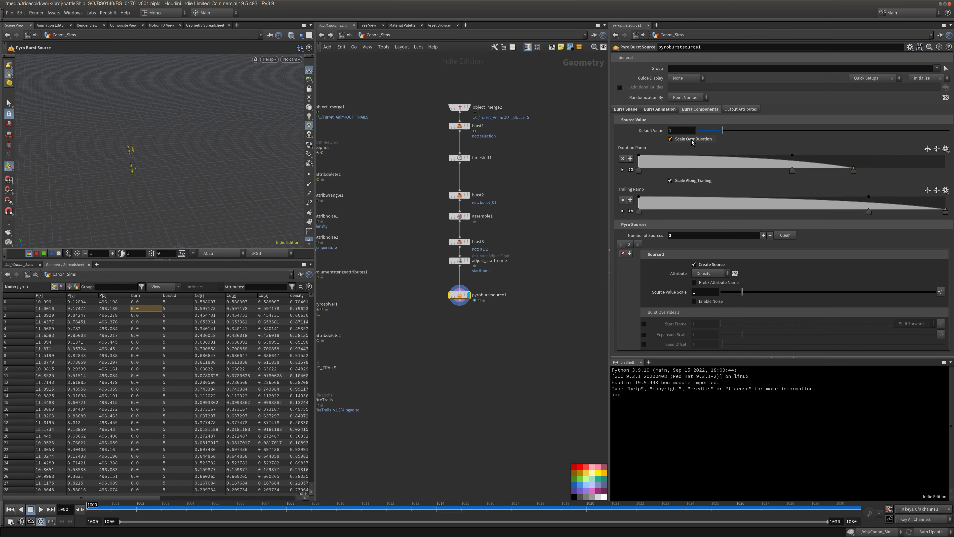
{"action": "left_click_drag", "start_coordinate": [110, 509], "coordinate": [75, 504]}
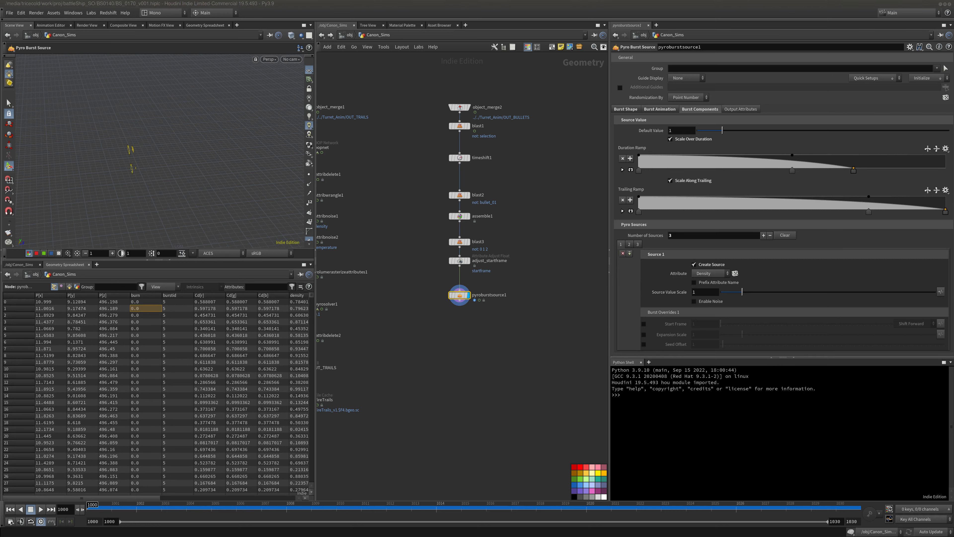
{"action": "left_click", "coordinate": [737, 109]}
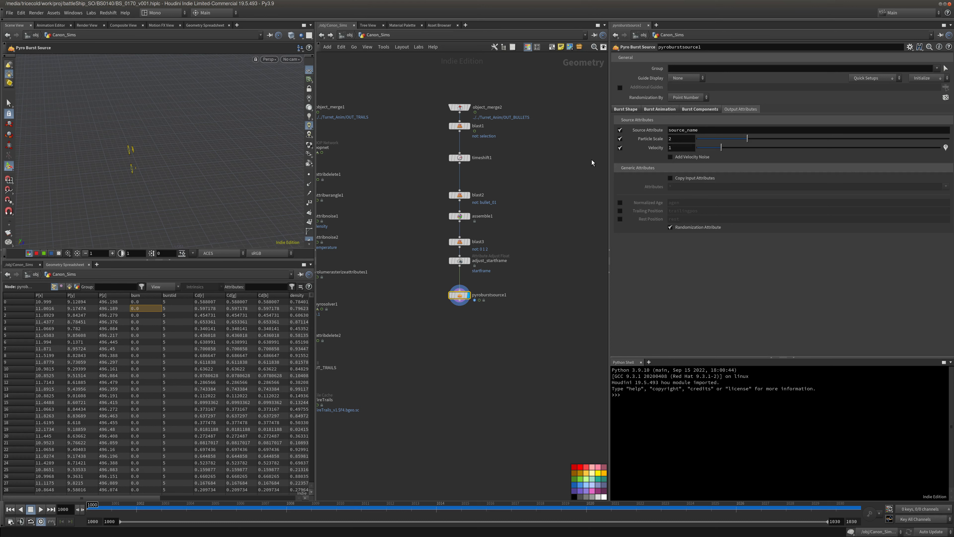
{"action": "left_click", "coordinate": [688, 157]}
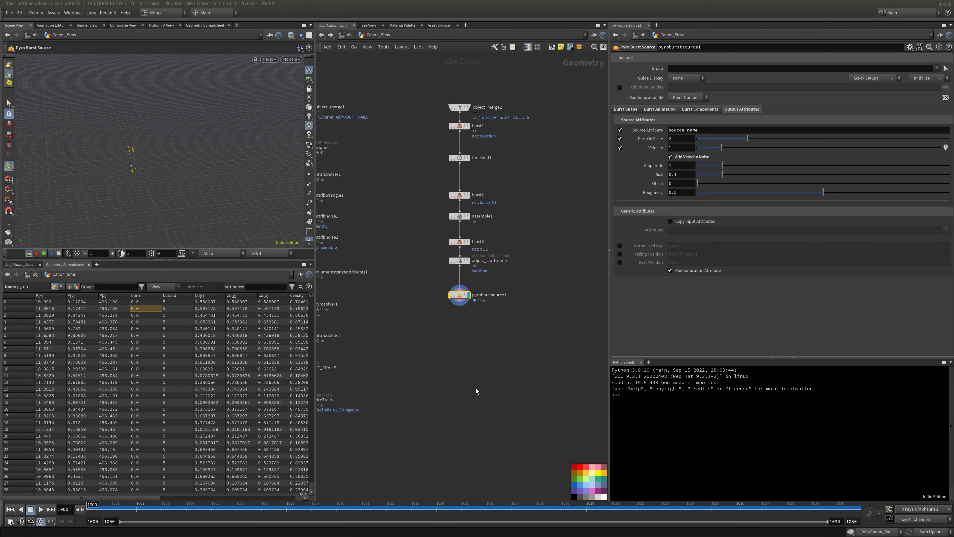
{"action": "key", "text": "Tab"}
{"action": "type", "text": "vol"}
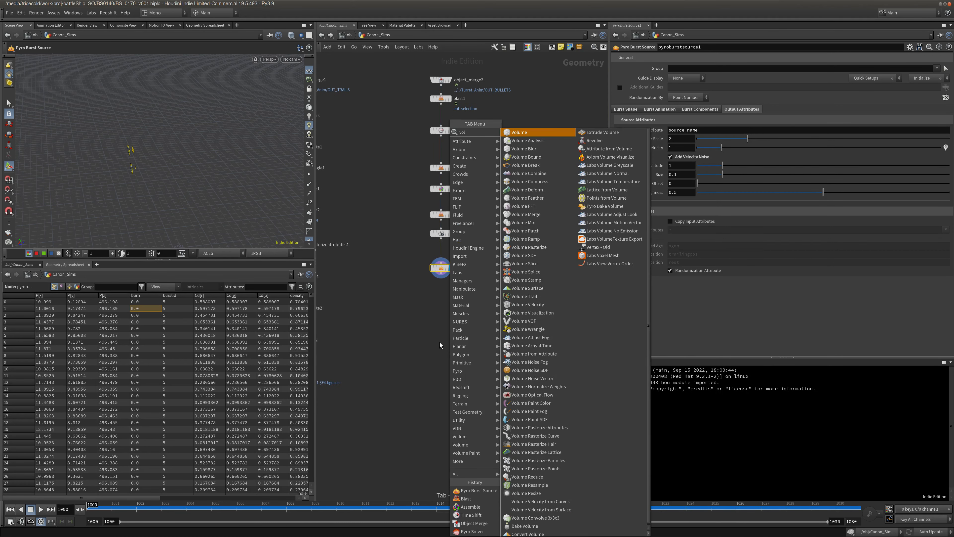
{"action": "type", "text": "em"}
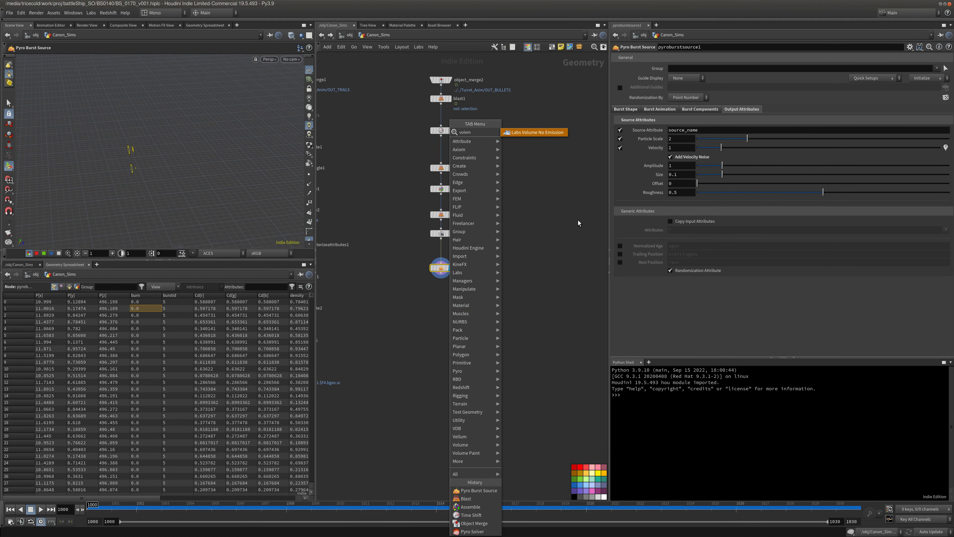
{"action": "key", "text": "Escape"}
{"action": "key", "text": "Tab"}
{"action": "key", "text": "Escape"}
Duplicate the trails' Volume Rasterize Attributes node, connect the copy below pyroburstsource1 and display it.
{"action": "middle_click_drag", "start_coordinate": [402, 228], "coordinate": [531, 214]}
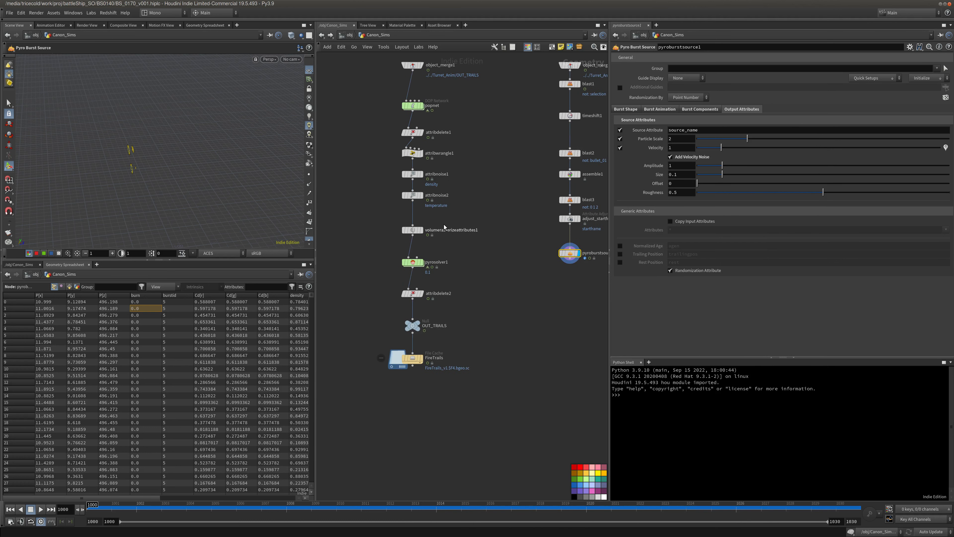
{"action": "left_click", "coordinate": [443, 228]}
{"action": "key", "text": "ctrl+c"}
{"action": "key", "text": "ctrl+v"}
{"action": "middle_click_drag", "start_coordinate": [544, 278], "coordinate": [442, 298]}
{"action": "key", "text": "l"}
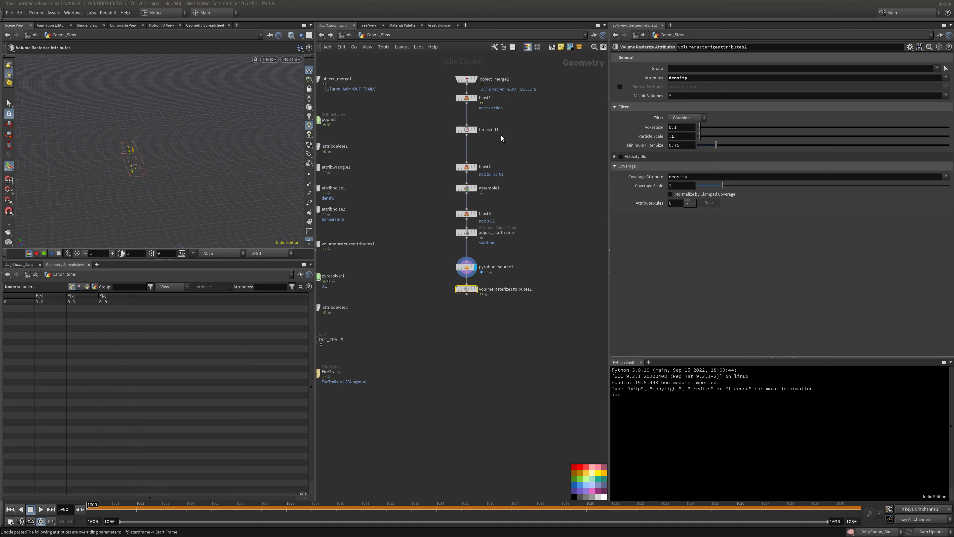
{"action": "left_click", "coordinate": [476, 290]}
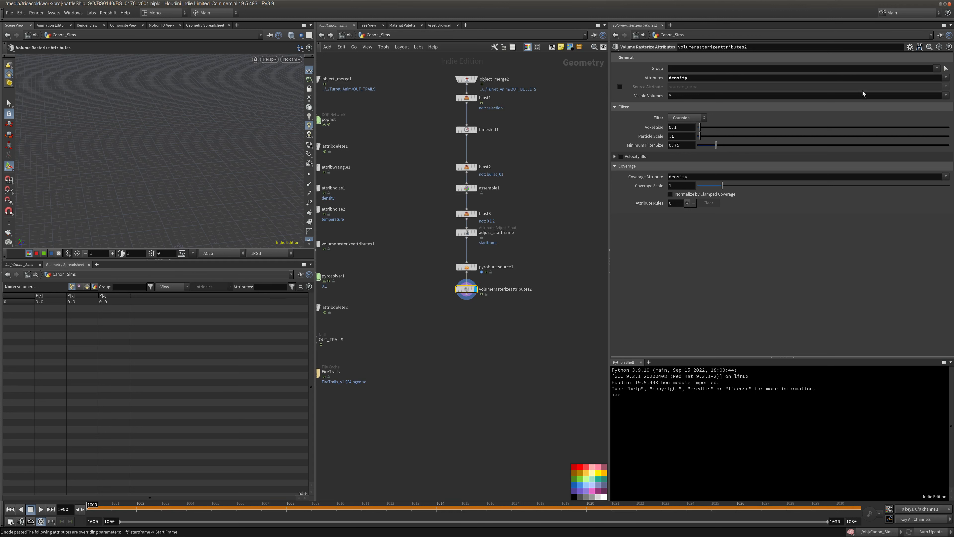
Add temperature, burn and v to the attributes rasterized by volumerasterizeattributes2, alongside density.
{"action": "left_click", "coordinate": [946, 77]}
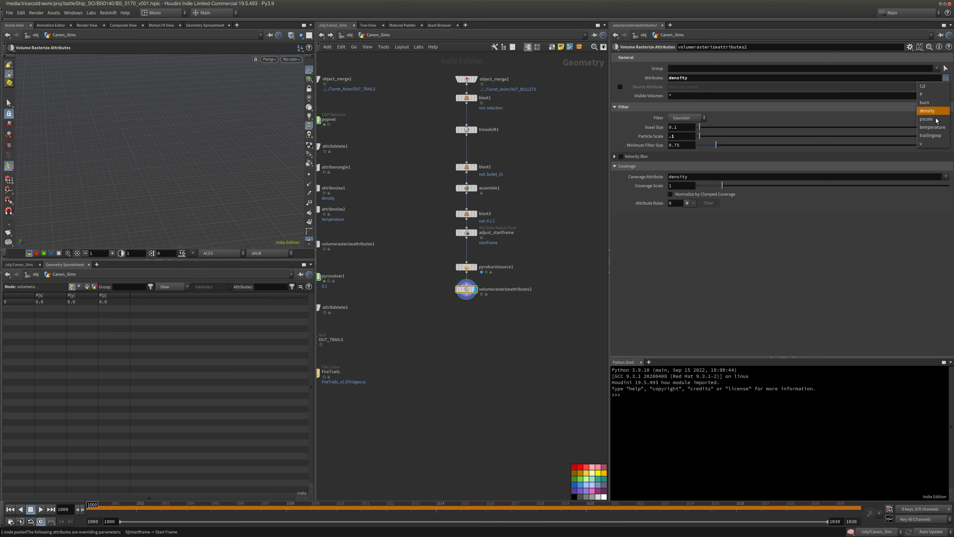
{"action": "left_click", "coordinate": [936, 127]}
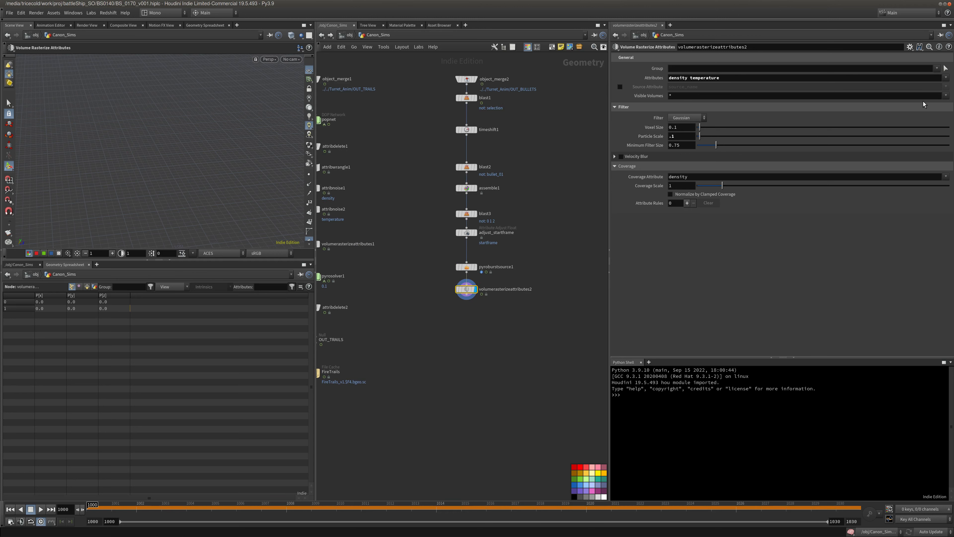
{"action": "left_click", "coordinate": [946, 78]}
{"action": "left_click", "coordinate": [931, 98]}
{"action": "left_click", "coordinate": [946, 78]}
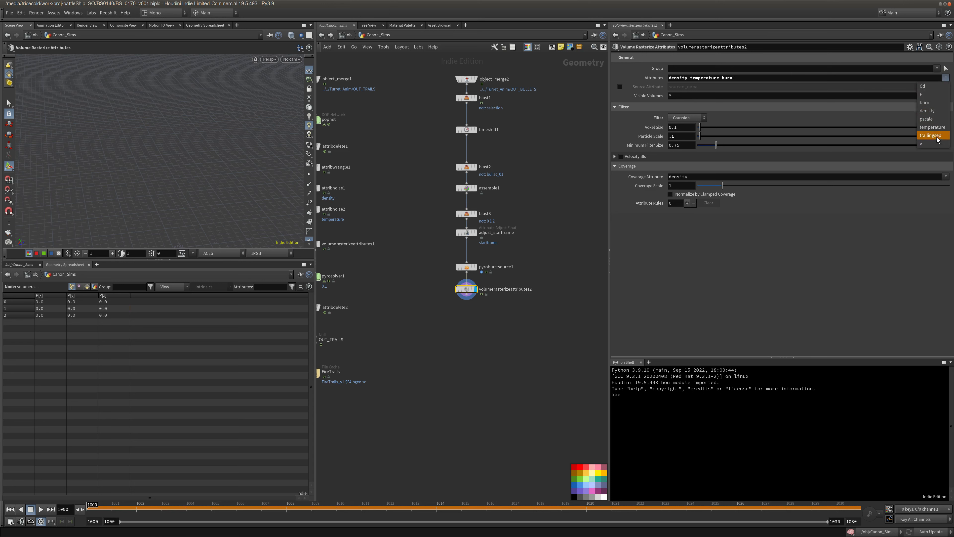
{"action": "left_click", "coordinate": [932, 143]}
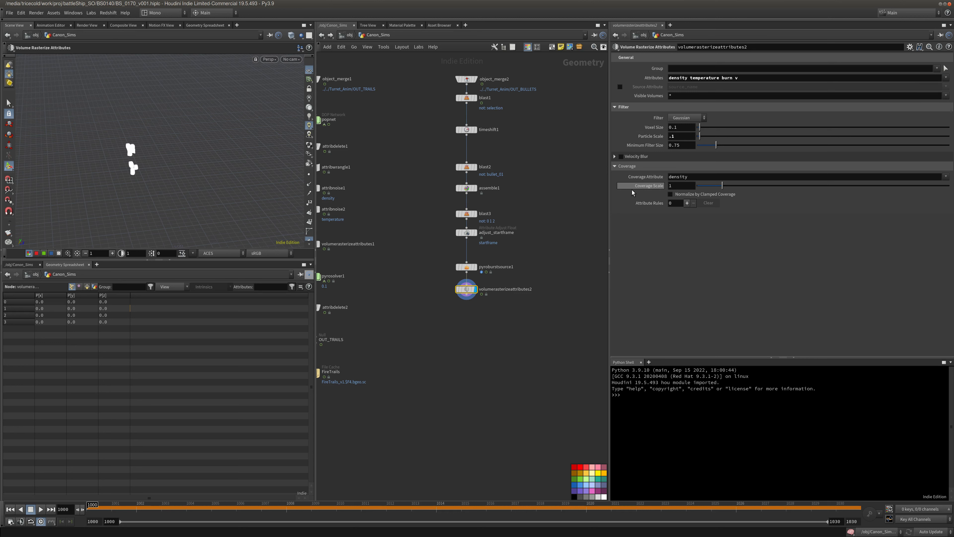
{"action": "middle_click_drag", "start_coordinate": [569, 202], "coordinate": [546, 208]}
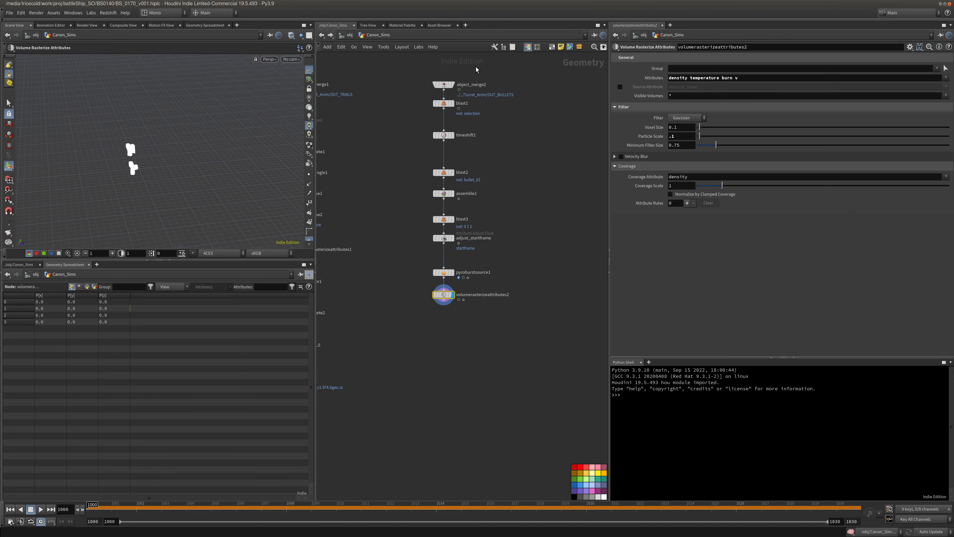
{"action": "middle_click_drag", "start_coordinate": [577, 177], "coordinate": [506, 189]}
{"action": "key", "text": "Tab"}
{"action": "mouse_move", "coordinate": [518, 231]}
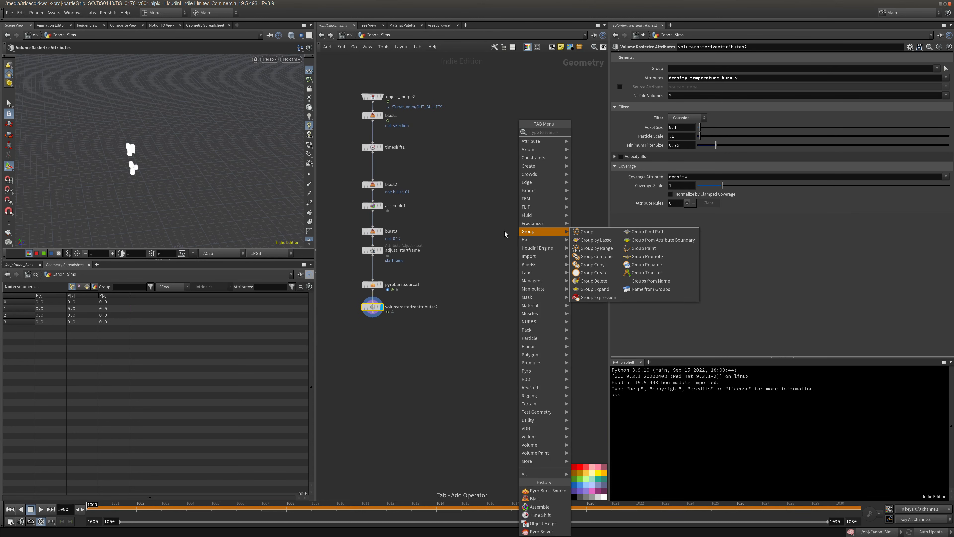
{"action": "type", "text": "co"}
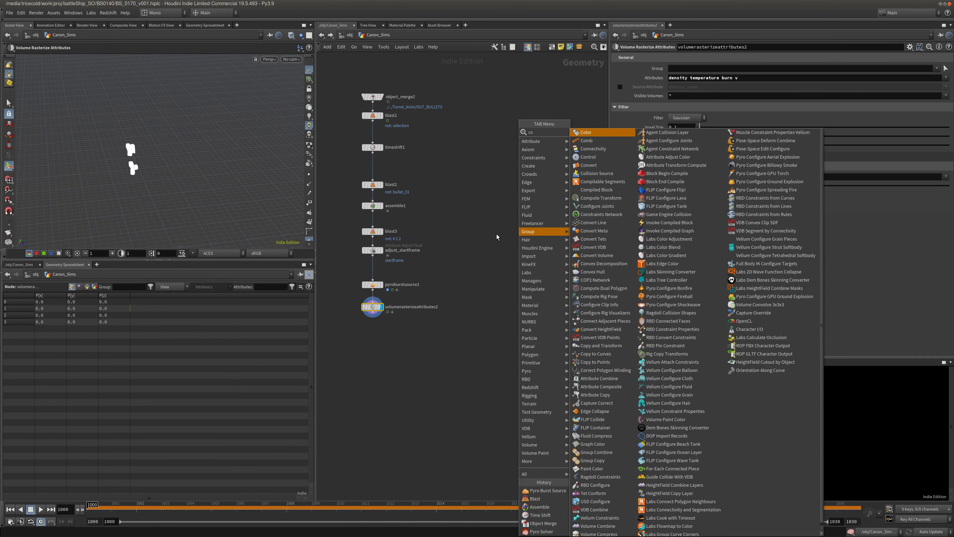
{"action": "type", "text": "nf"}
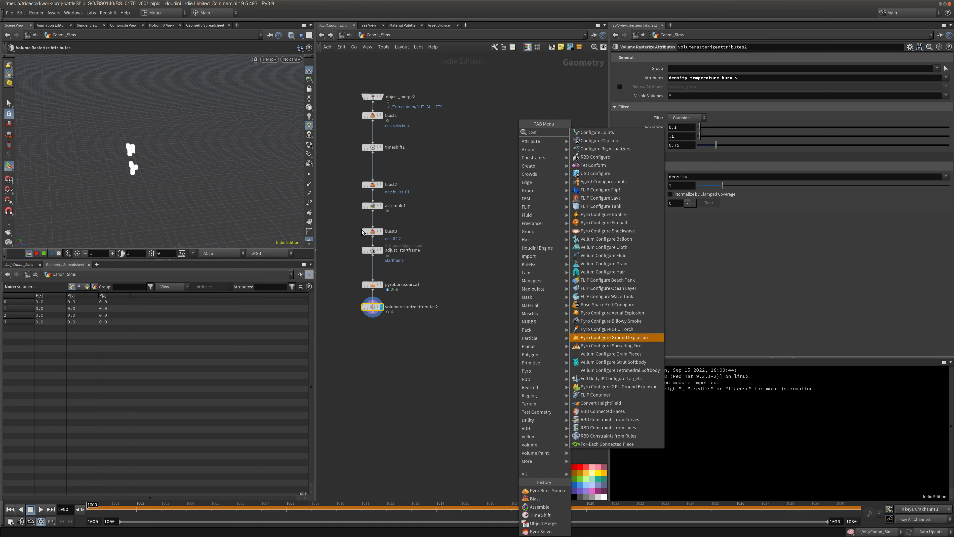
{"action": "left_click", "coordinate": [483, 245]}
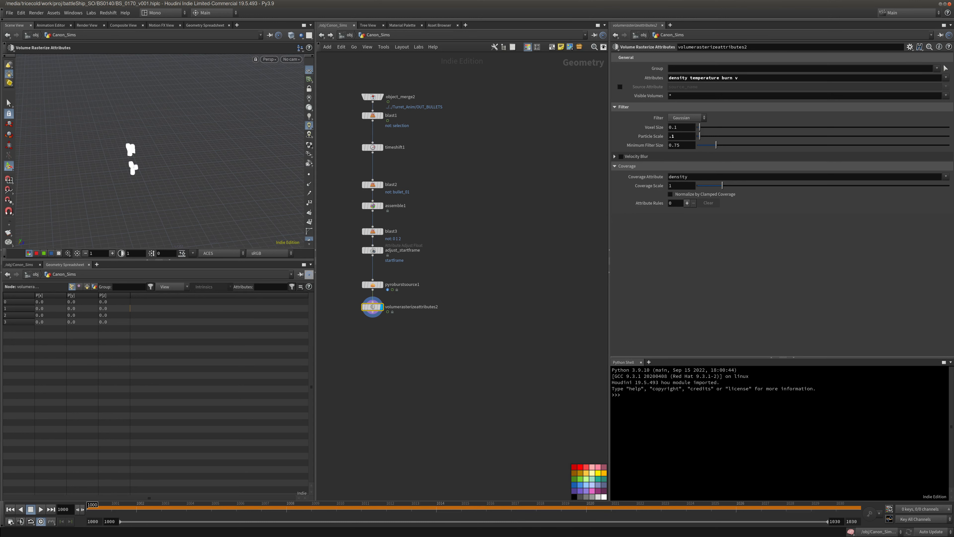
Enable Normalize by Clamped Coverage on volumerasterizeattributes2.
{"action": "left_click", "coordinate": [695, 195]}
{"action": "middle_click_drag", "start_coordinate": [481, 226], "coordinate": [479, 215]}
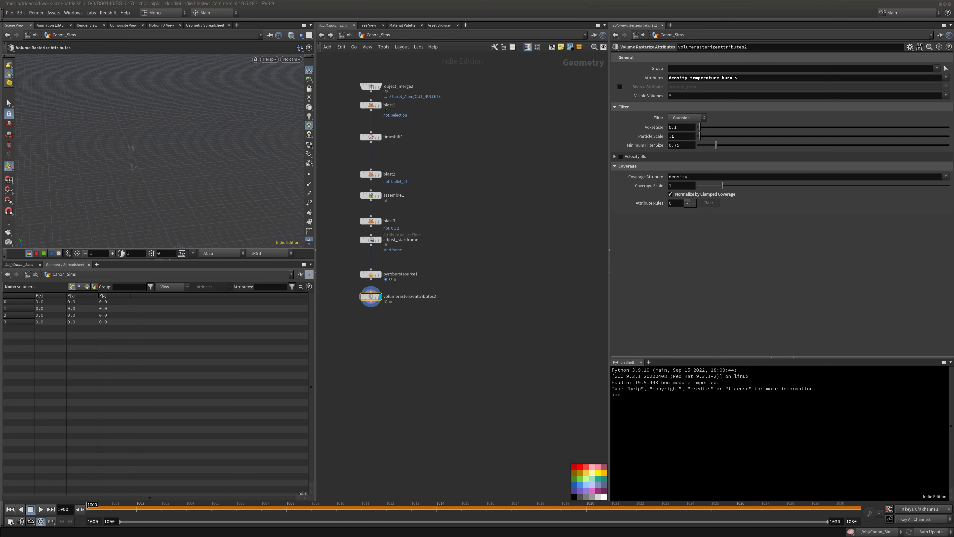
{"action": "middle_click_drag", "start_coordinate": [456, 347], "coordinate": [425, 324]}
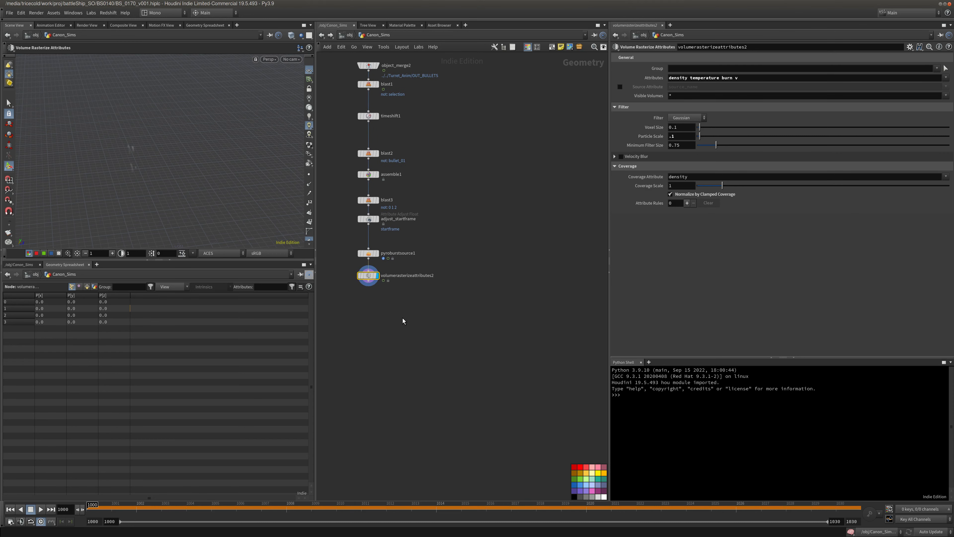
Add the Pyro Configure Aerial Explosion preset network beside the bullet burst chain.
{"action": "key", "text": "Tab"}
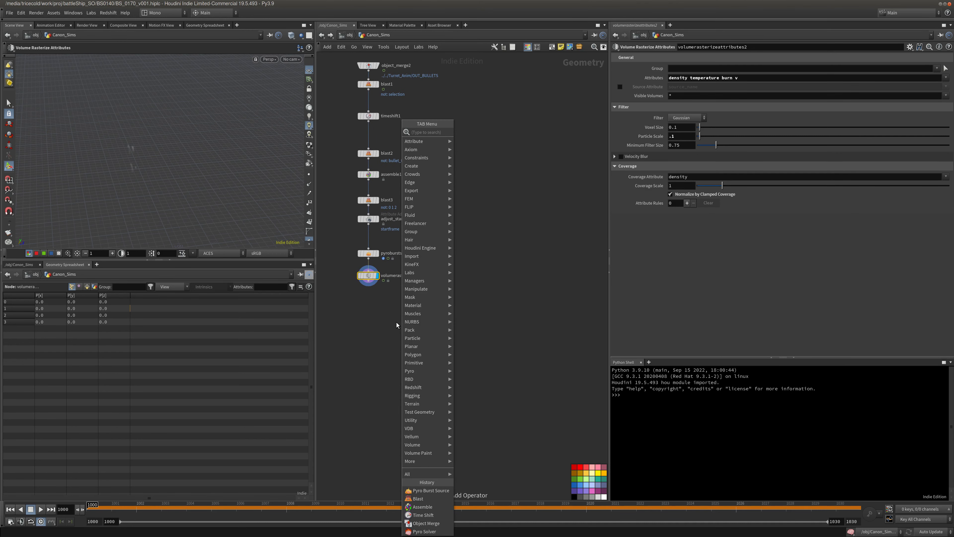
{"action": "left_click", "coordinate": [379, 326]}
{"action": "middle_click_drag", "start_coordinate": [526, 313], "coordinate": [472, 300]}
{"action": "key", "text": "Tab"}
{"action": "type", "text": "pyr"}
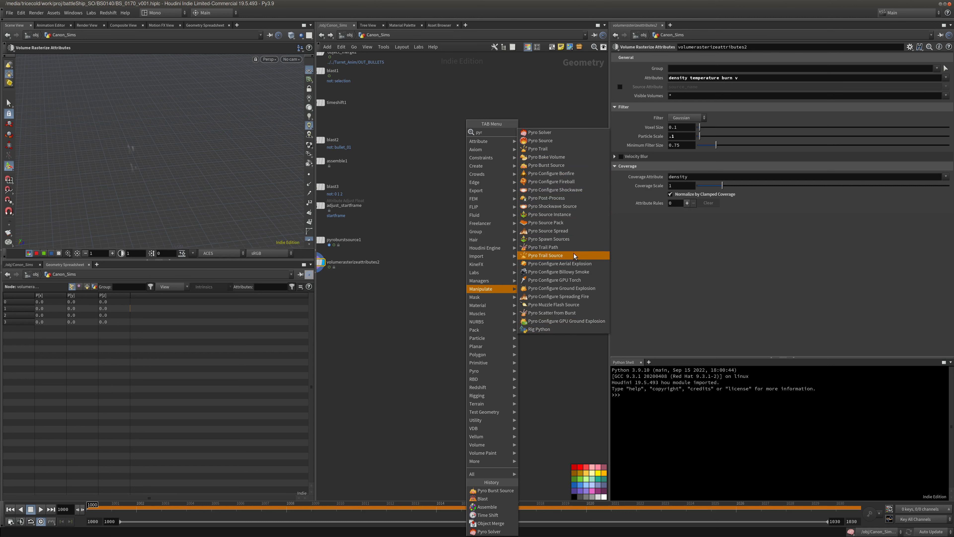
{"action": "left_click", "coordinate": [585, 264]}
{"action": "left_click", "coordinate": [449, 260]}
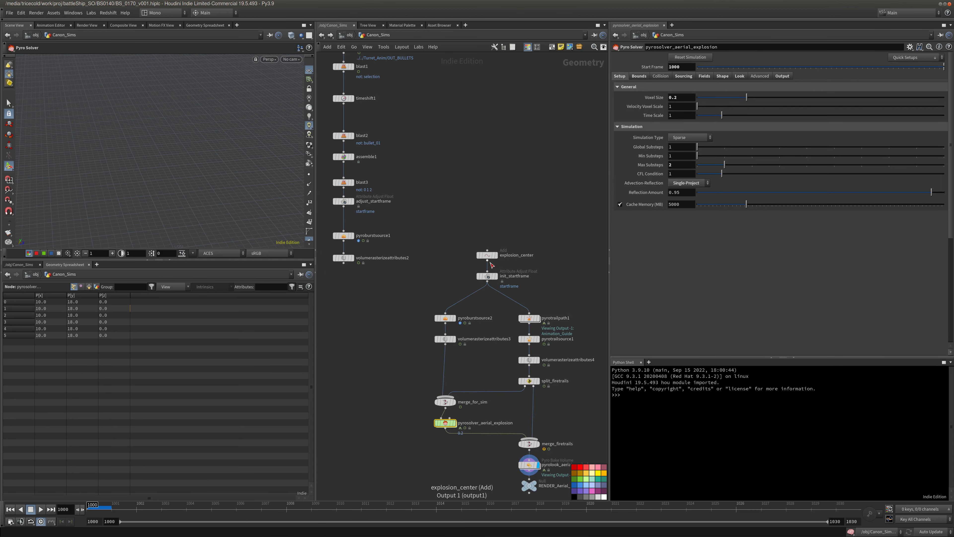
Detach pyrosolver_aerial_explosion from the preset network and place it below volumerasterizeattributes2.
{"action": "middle_click_drag", "start_coordinate": [421, 267], "coordinate": [393, 210]}
{"action": "left_click_drag", "start_coordinate": [417, 362], "coordinate": [347, 244]}
{"action": "middle_click_drag", "start_coordinate": [345, 307], "coordinate": [342, 327]}
{"action": "left_click_drag", "start_coordinate": [405, 181], "coordinate": [511, 454]}
{"action": "left_click_drag", "start_coordinate": [427, 360], "coordinate": [464, 346]}
{"action": "middle_click_drag", "start_coordinate": [406, 317], "coordinate": [495, 335]}
{"action": "left_click", "coordinate": [495, 335]}
{"action": "left_click_drag", "start_coordinate": [430, 285], "coordinate": [398, 278]}
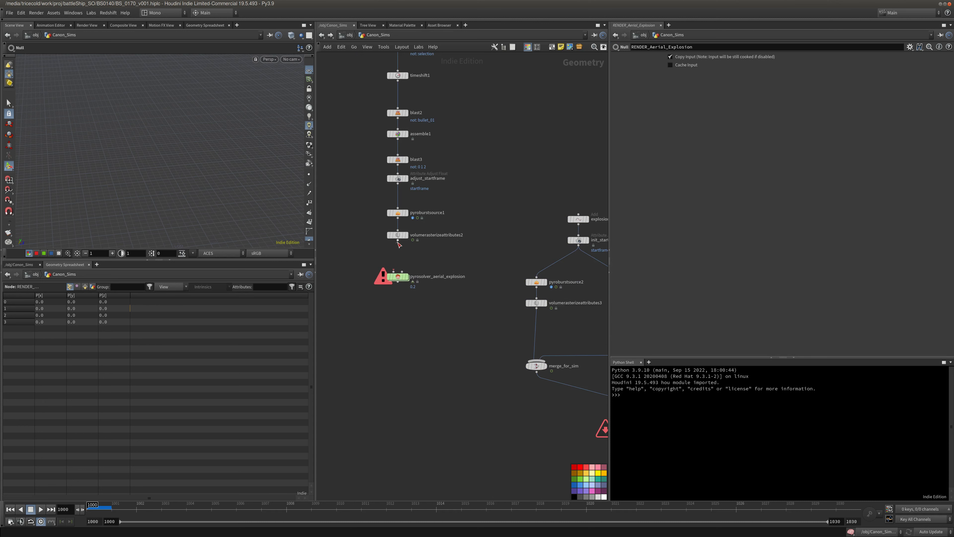
Set the Start Frame of pyrosolver_aerial_explosion to 1001.
{"action": "left_click", "coordinate": [398, 277]}
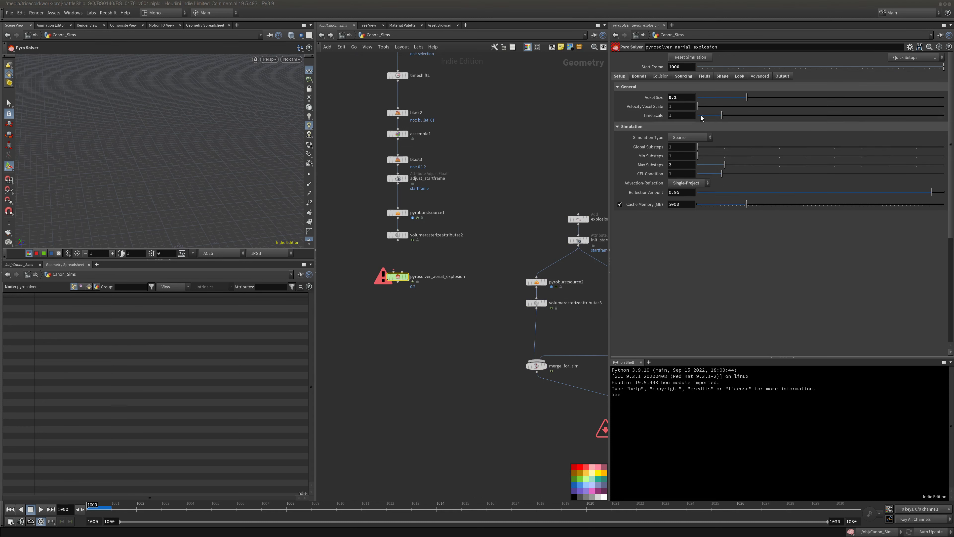
{"action": "left_click", "coordinate": [678, 69]}
{"action": "left_click", "coordinate": [434, 200]}
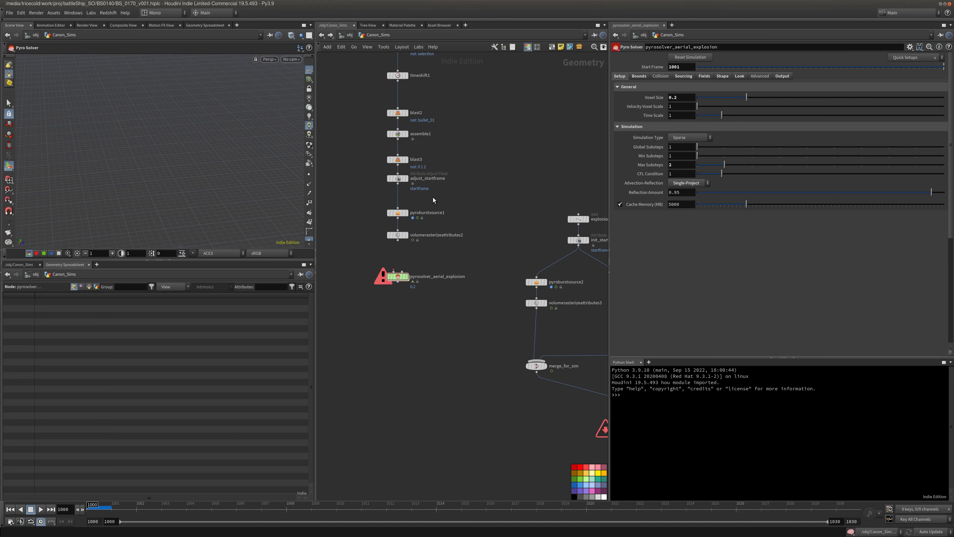
Feed volumerasterizeattributes2 into pyrosolver_aerial_explosion and set the solver's Voxel Size to 0.135 * 2.
{"action": "left_click", "coordinate": [398, 240]}
{"action": "left_click", "coordinate": [396, 272]}
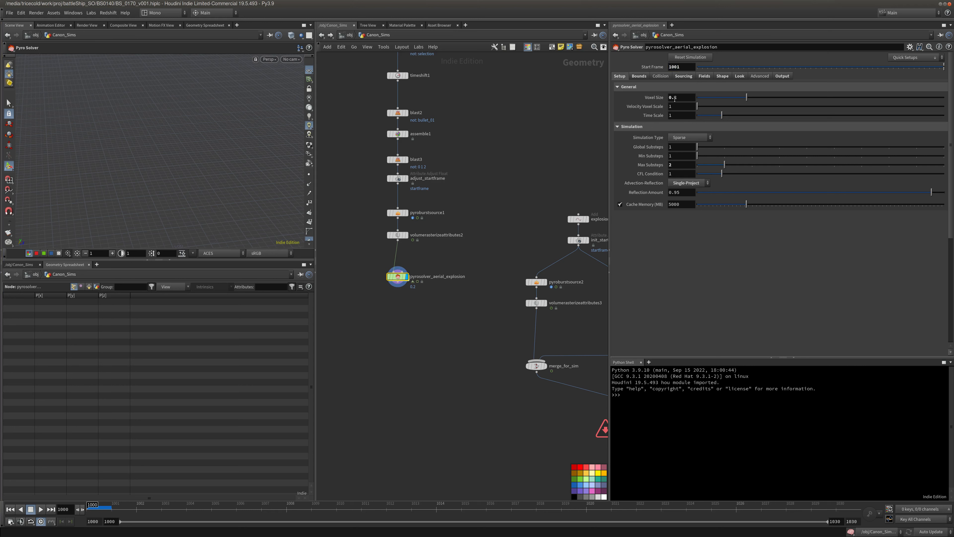
{"action": "left_click_drag", "start_coordinate": [674, 98], "coordinate": [680, 98]}
{"action": "type", "text": "135 * 2"}
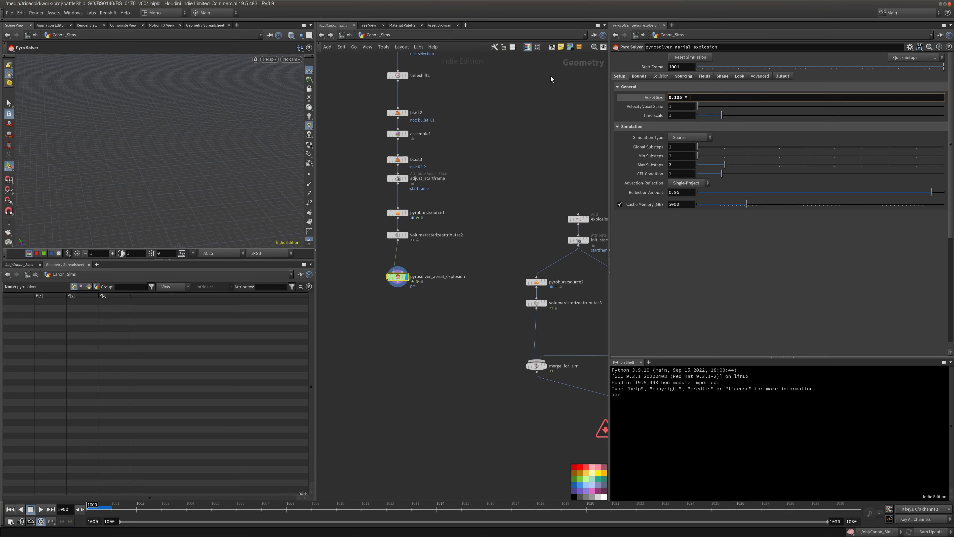
{"action": "key", "text": "Return"}
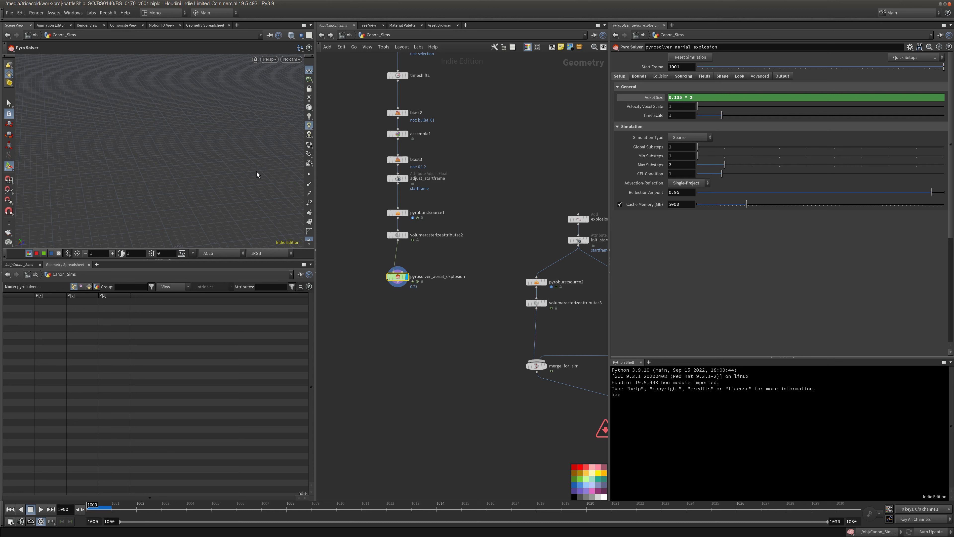
Change the solver's Advection-Reflection to Double-Project.
{"action": "left_click", "coordinate": [689, 183]}
{"action": "left_click", "coordinate": [682, 202]}
{"action": "mouse_move", "coordinate": [654, 186]}
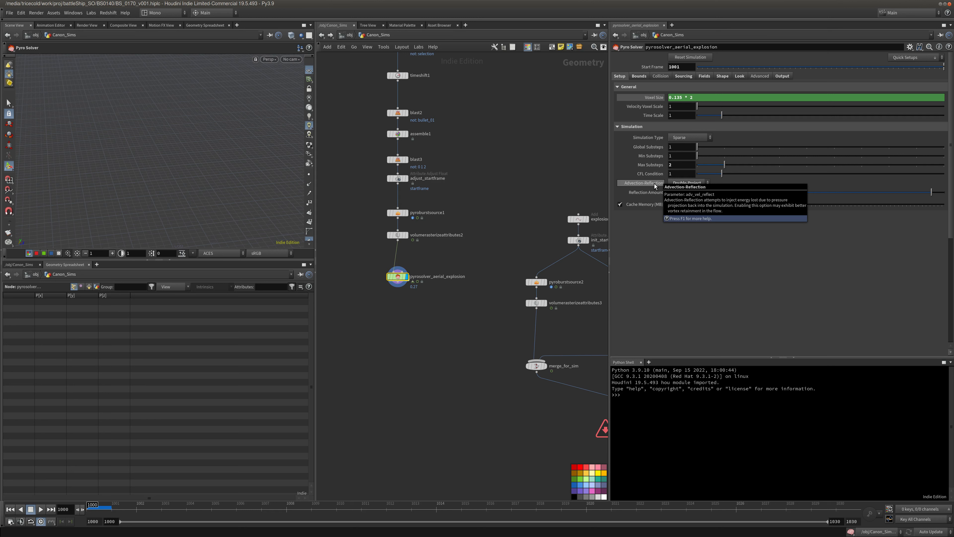
{"action": "left_click", "coordinate": [684, 156]}
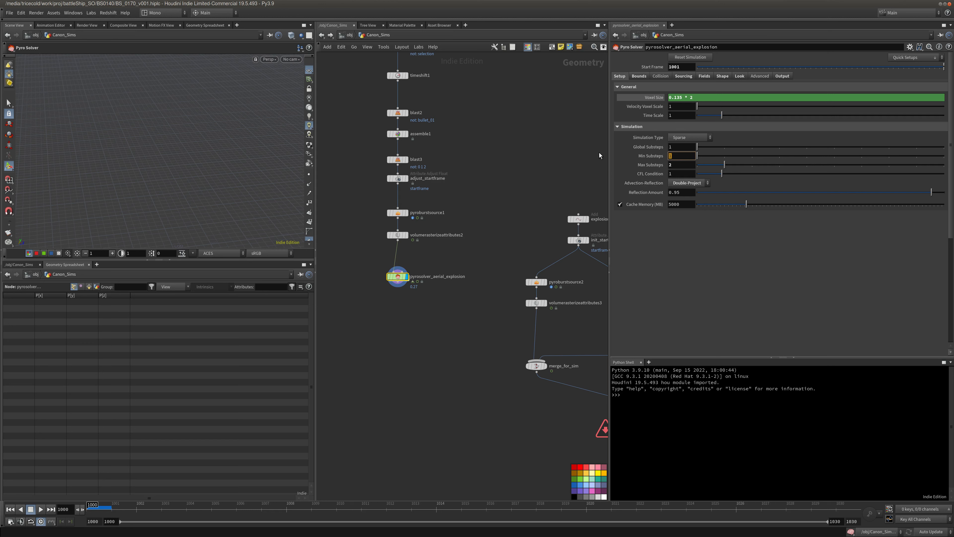
Set the solver's Y boundary condition to Closed Below.
{"action": "left_click", "coordinate": [639, 76]}
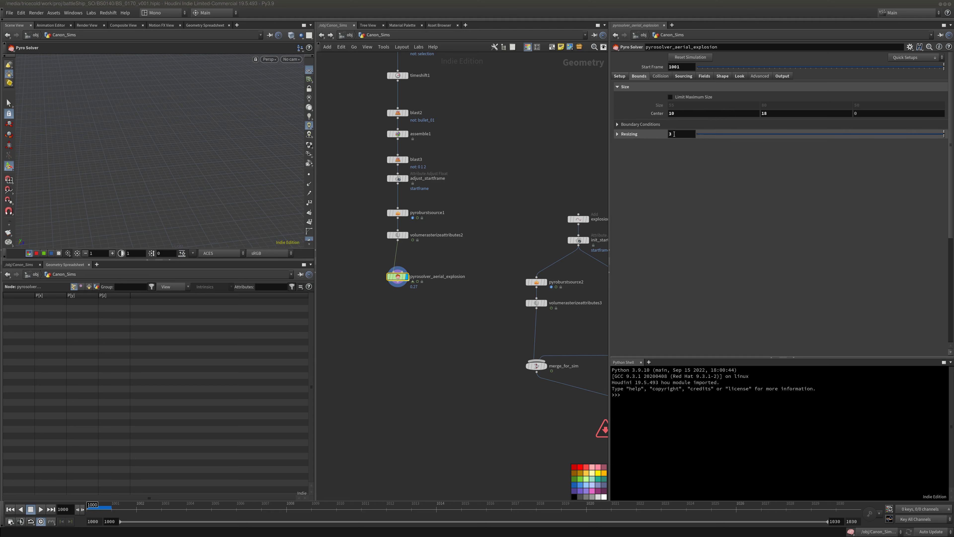
{"action": "left_click", "coordinate": [618, 125]}
{"action": "left_click", "coordinate": [686, 144]}
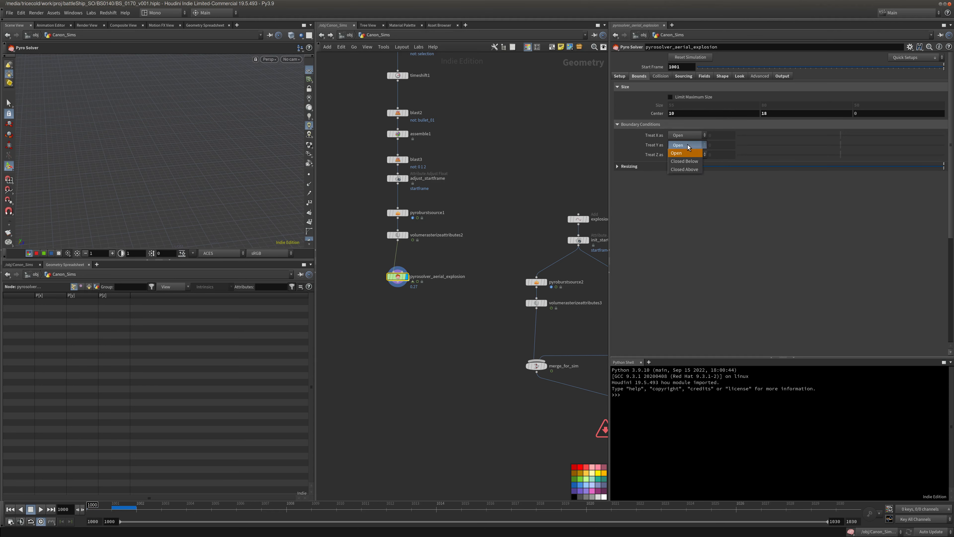
{"action": "left_click", "coordinate": [683, 160]}
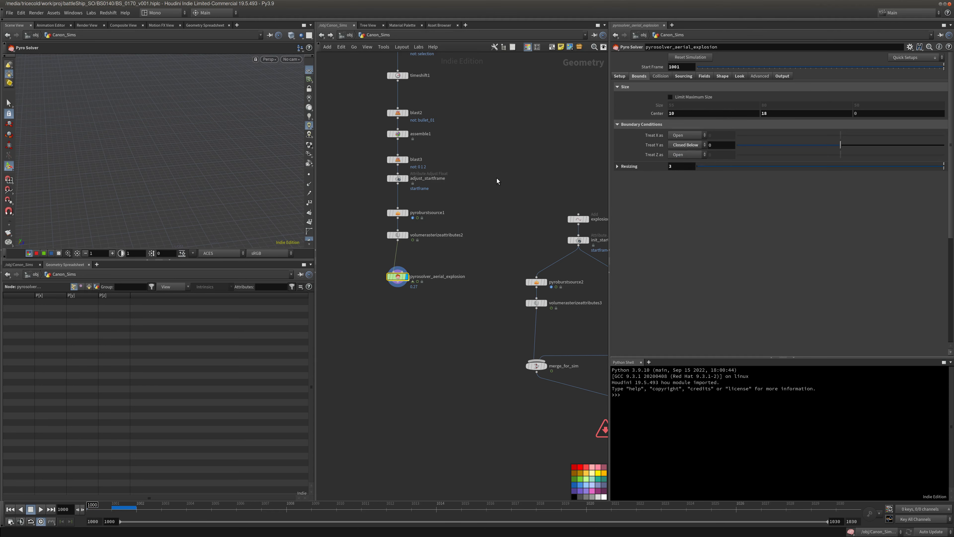
Enable Extrapolate Velocity Into New Tiles with Blendwidth 0.6 and Expand by Velocity with Min Padding 1.
{"action": "left_click", "coordinate": [618, 166]}
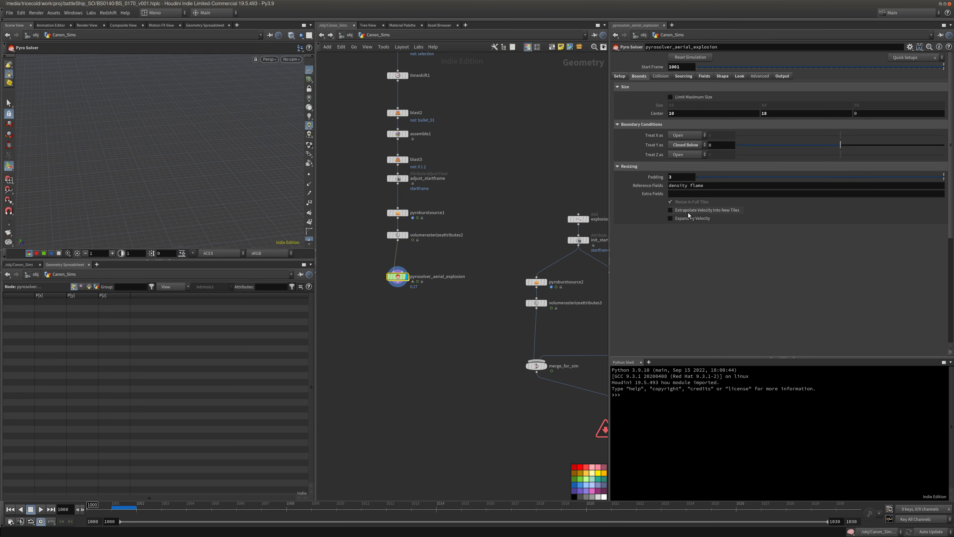
{"action": "left_click", "coordinate": [692, 213]}
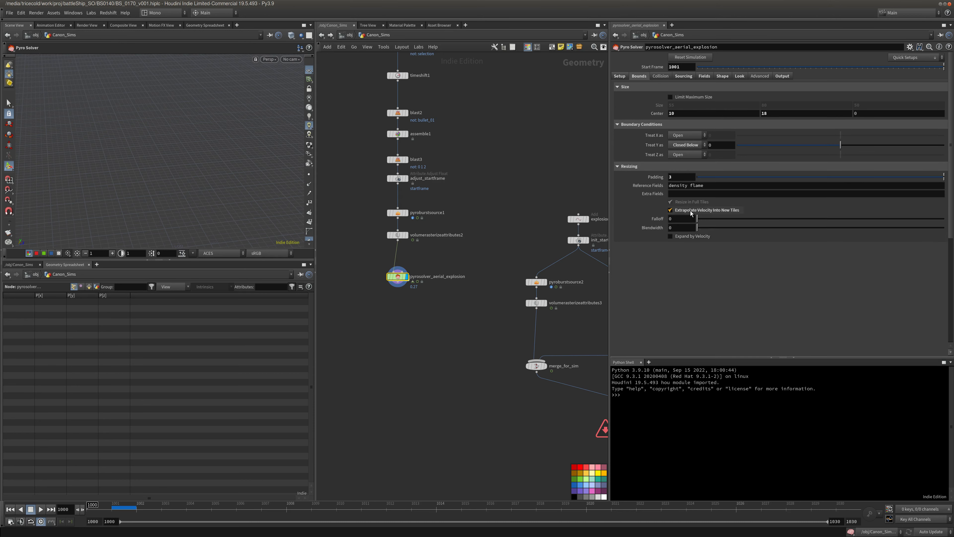
{"action": "left_click", "coordinate": [675, 237]}
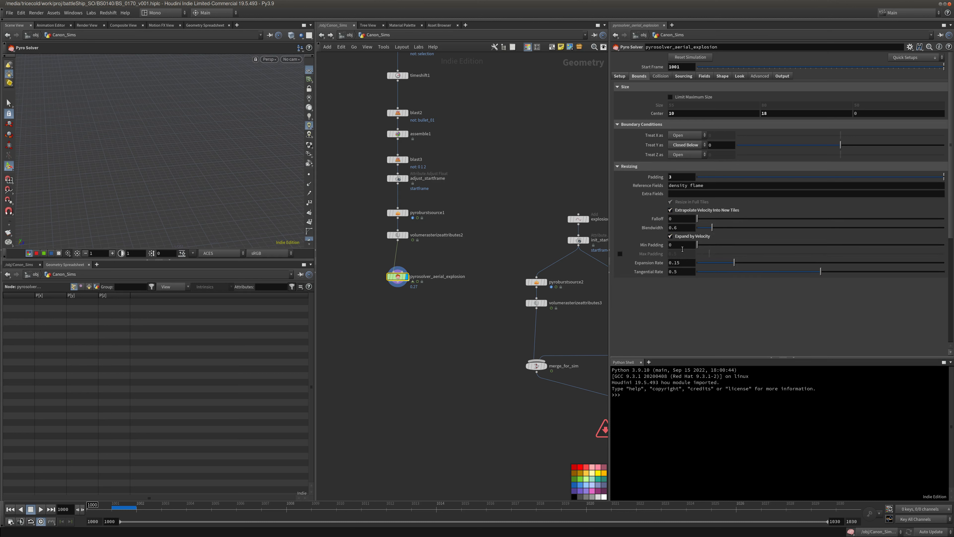
{"action": "double_click", "coordinate": [682, 245]}
{"action": "type", "text": "1"}
{"action": "key", "text": "Return"}
{"action": "middle_click_drag", "start_coordinate": [578, 134], "coordinate": [574, 153]}
Set the Source Scale of the first density source volume to 4.
{"action": "left_click", "coordinate": [660, 76]}
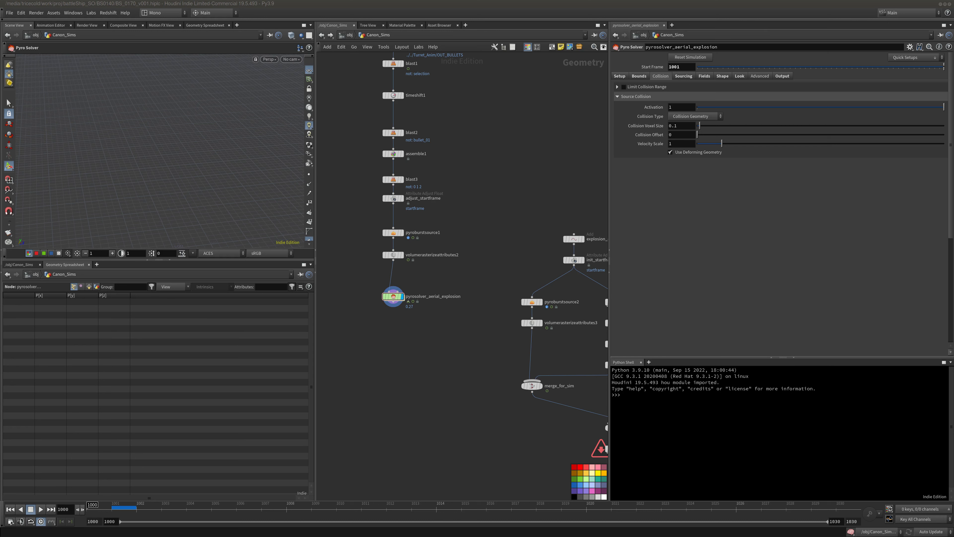
{"action": "left_click", "coordinate": [684, 76]}
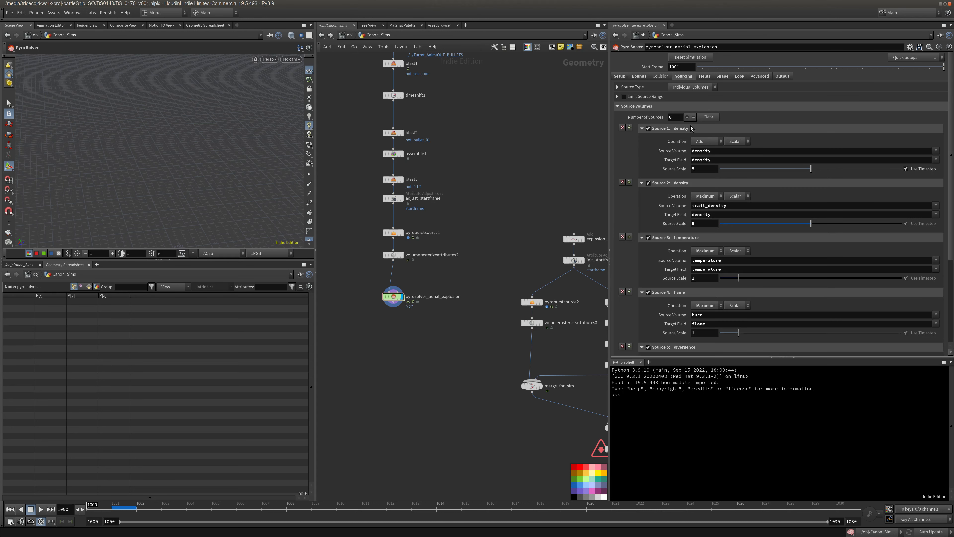
{"action": "double_click", "coordinate": [705, 170]}
{"action": "type", "text": "4"}
{"action": "key", "text": "Return"}
{"action": "middle_click_drag", "start_coordinate": [519, 197], "coordinate": [506, 175]}
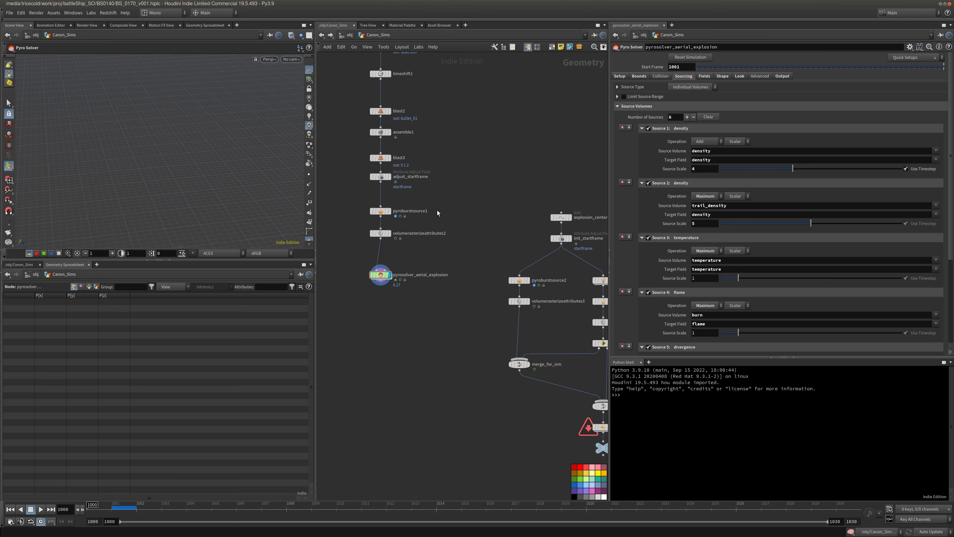
Disable the trail_density source and set the temperature source's Source Scale to 2.
{"action": "left_click", "coordinate": [649, 184]}
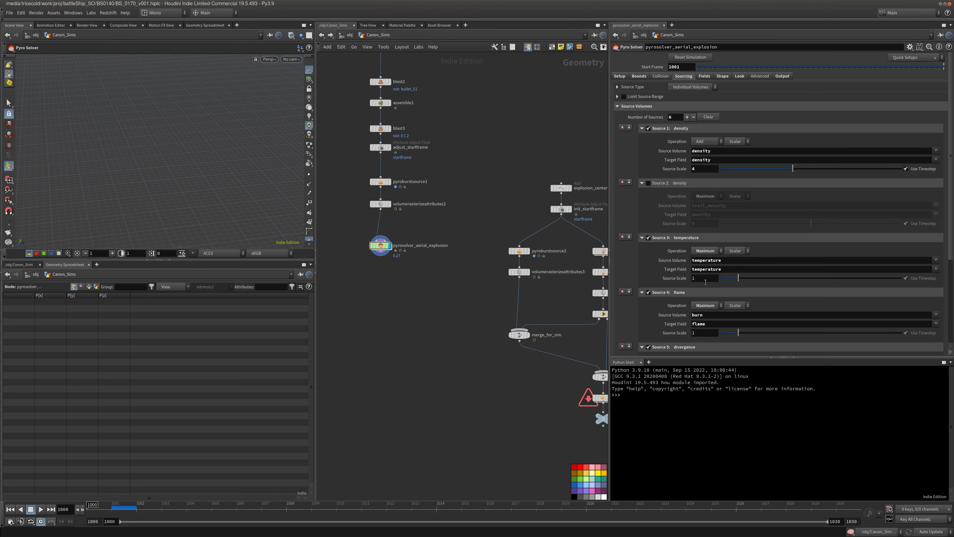
{"action": "key", "text": "BackSpace"}
{"action": "type", "text": "2"}
{"action": "key", "text": "Return"}
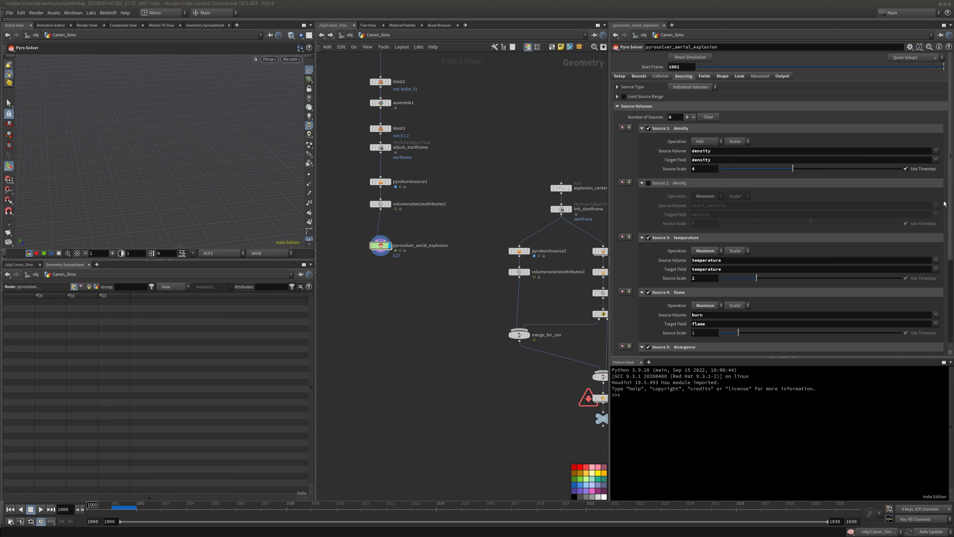
Set the Source Scale of the flame source to 3 and of the vel source to 0.4.
{"action": "scroll", "coordinate": [789, 225], "scroll_direction": "down", "scroll_amount": 4}
{"action": "key", "text": "BackSpace"}
{"action": "type", "text": "3"}
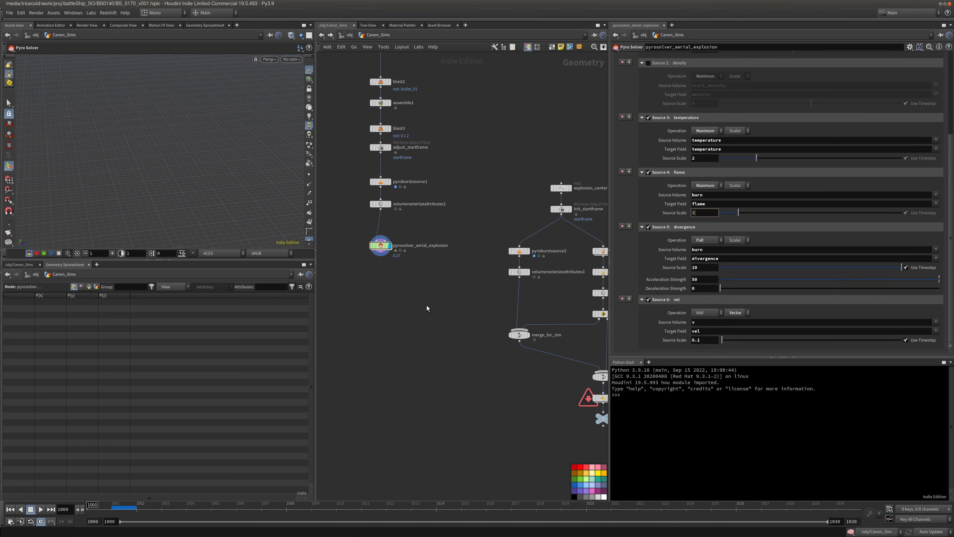
{"action": "key", "text": "Return"}
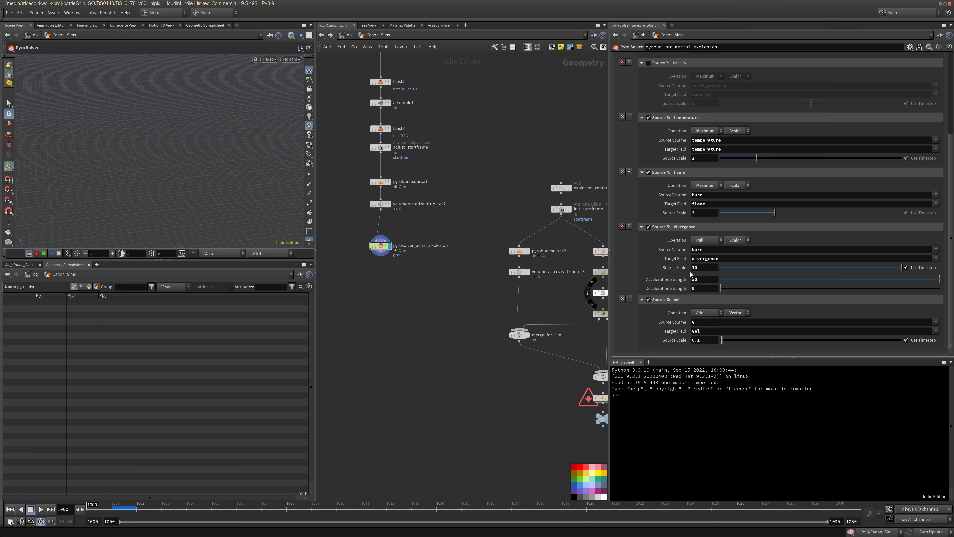
{"action": "double_click", "coordinate": [702, 342]}
{"action": "type", "text": "4"}
{"action": "key", "text": "Return"}
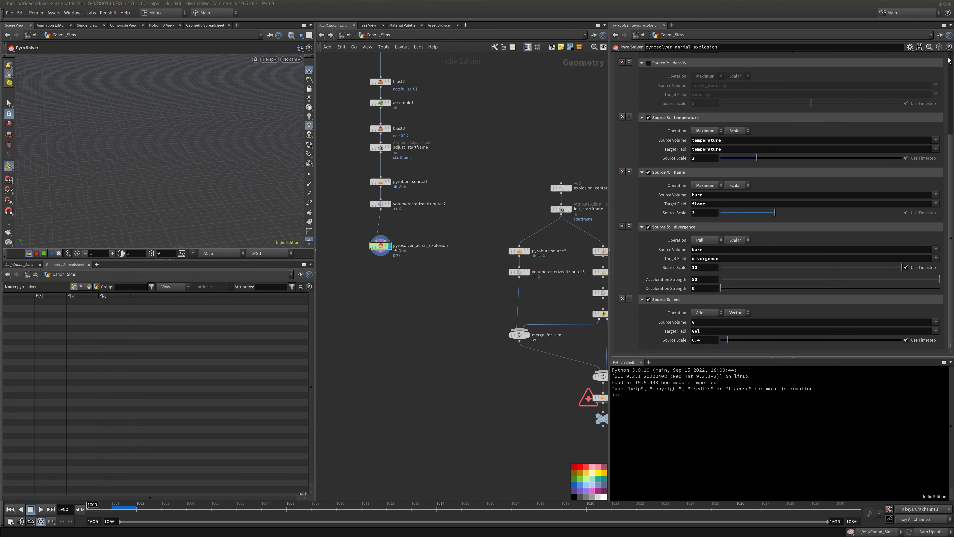
Enable Emit From Flame for the density field and disable density Dissipation.
{"action": "scroll", "coordinate": [948, 61], "scroll_direction": "up", "scroll_amount": 10}
{"action": "left_click", "coordinate": [705, 76]}
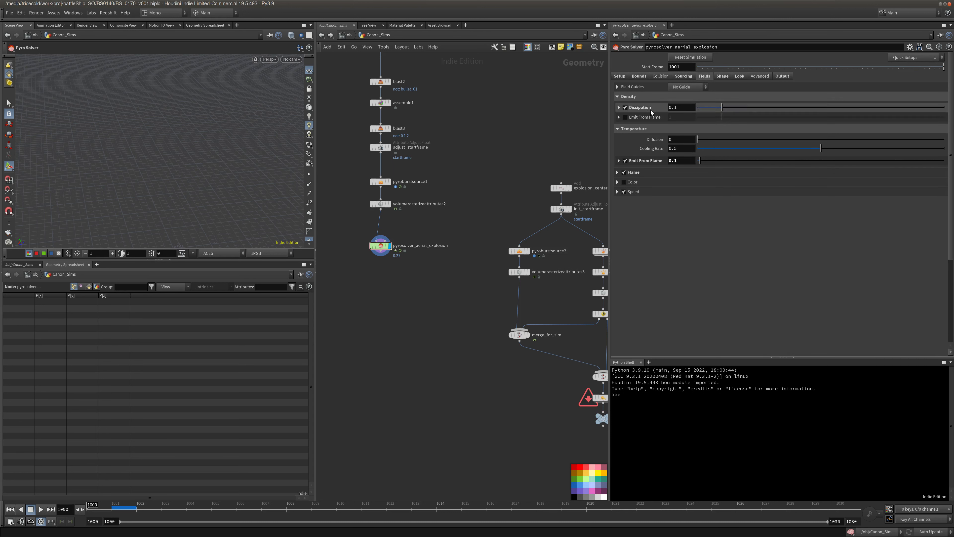
{"action": "left_click", "coordinate": [626, 117]}
{"action": "left_click", "coordinate": [627, 117]}
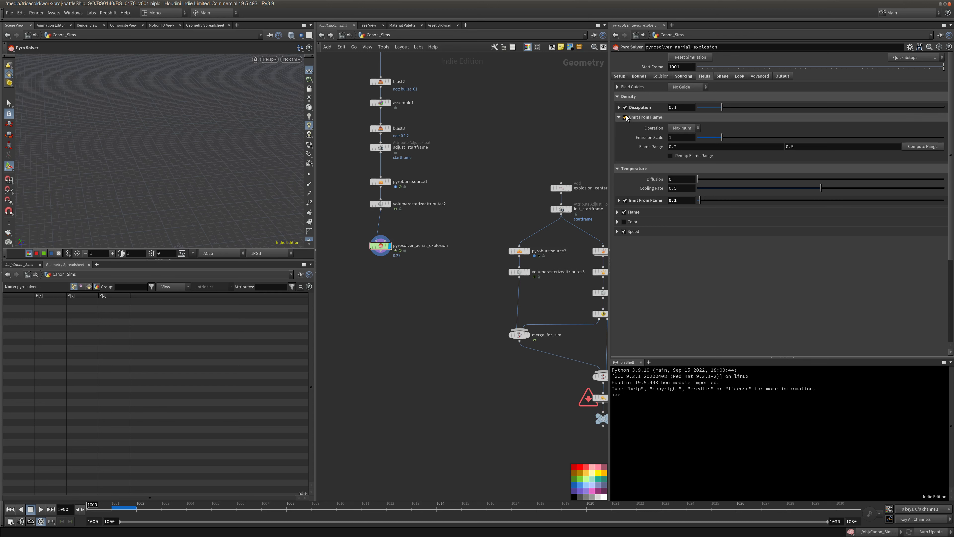
{"action": "left_click", "coordinate": [646, 200]}
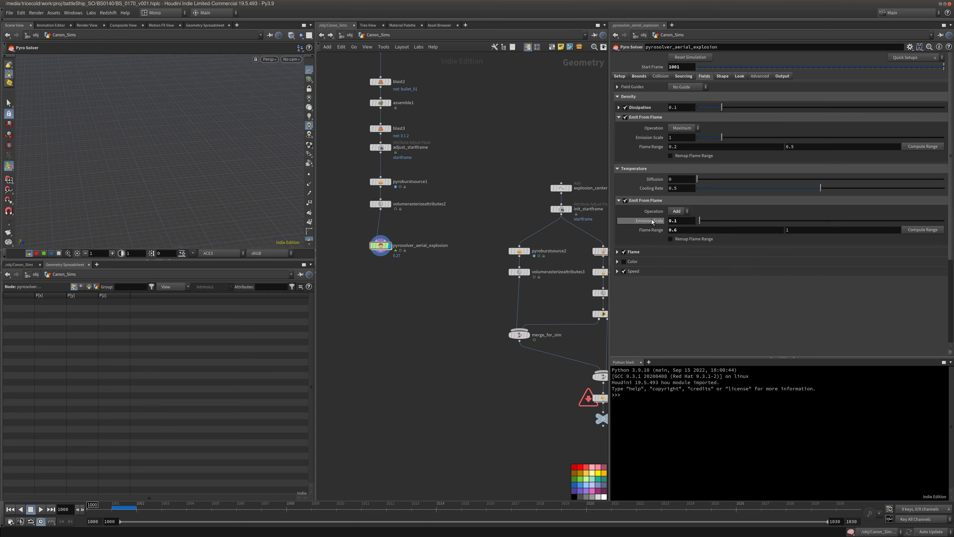
{"action": "left_click", "coordinate": [626, 107]}
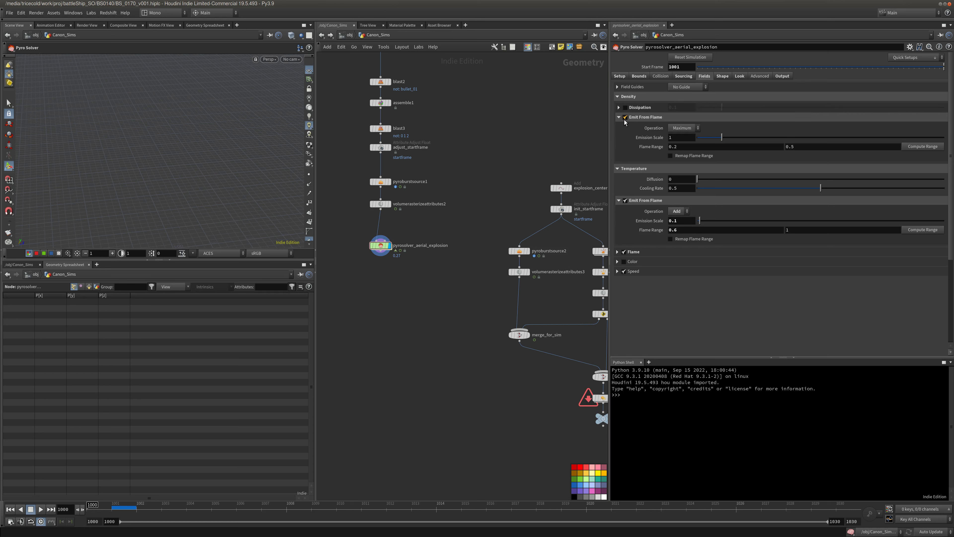
Set the Emission Scale of the density field's Emit From Flame to 10.
{"action": "left_click", "coordinate": [686, 130]}
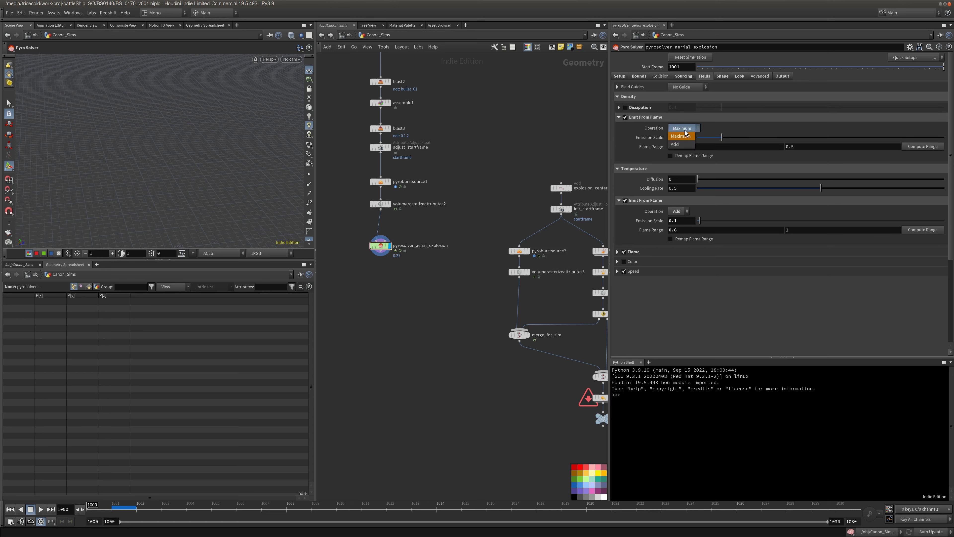
{"action": "left_click", "coordinate": [723, 130]}
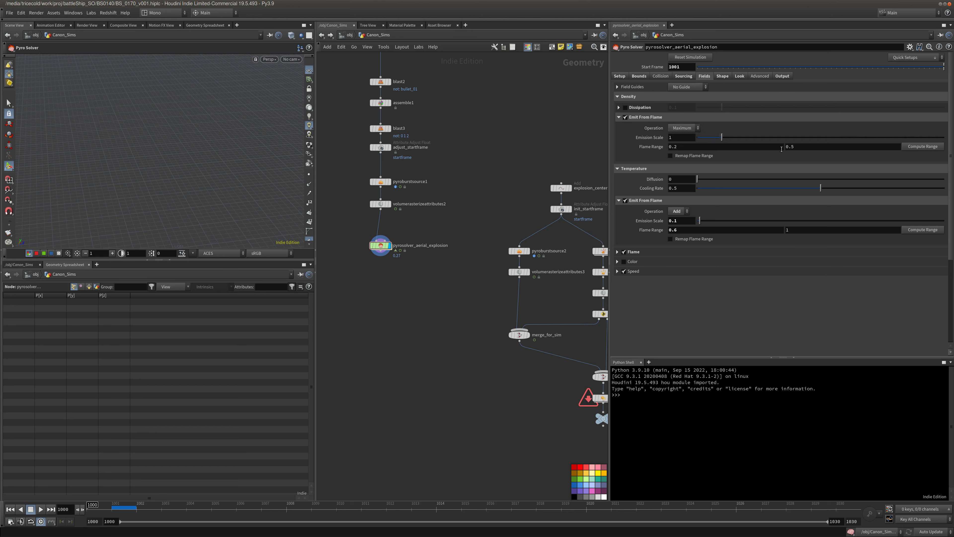
{"action": "left_click", "coordinate": [684, 138]}
{"action": "type", "text": "0"}
{"action": "key", "text": "Return"}
{"action": "middle_click_drag", "start_coordinate": [475, 155], "coordinate": [475, 152]}
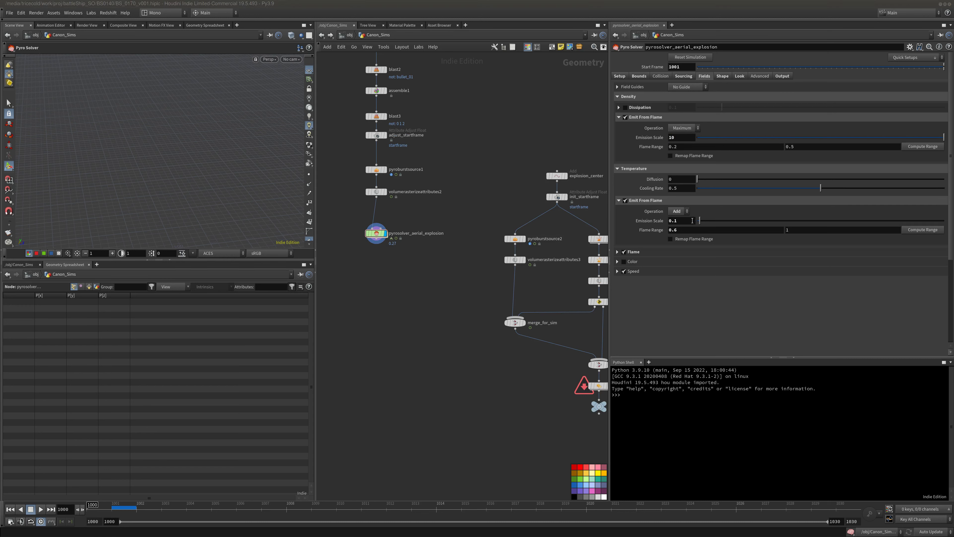
Set the Emission Scale of the temperature field's Emit From Flame to 1.
{"action": "left_click_drag", "start_coordinate": [693, 221], "coordinate": [479, 249]}
{"action": "type", "text": "1"}
{"action": "key", "text": "Return"}
{"action": "middle_click_drag", "start_coordinate": [478, 249], "coordinate": [495, 237]}
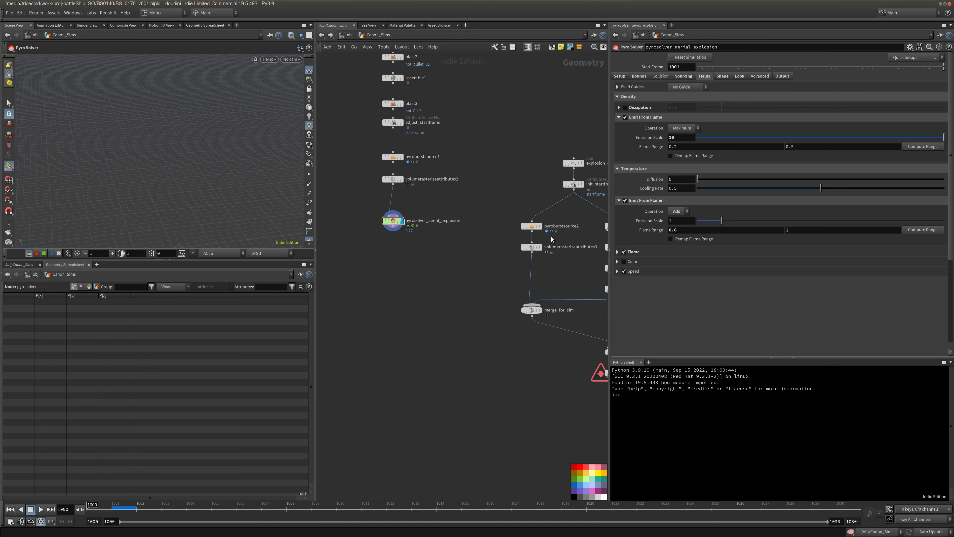
Set the Flame Lifespan of the flame field to 10.
{"action": "left_click", "coordinate": [618, 252]}
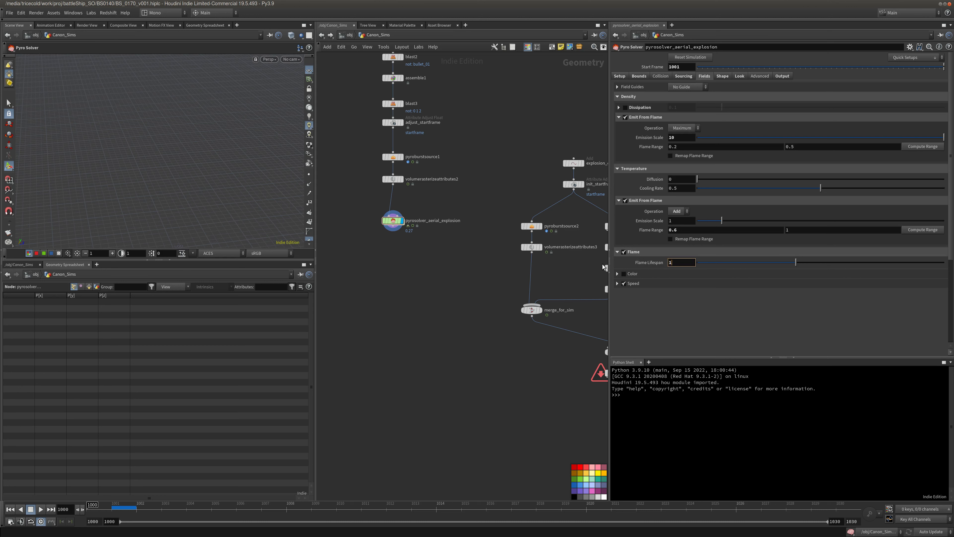
{"action": "type", "text": "10"}
{"action": "key", "text": "Return"}
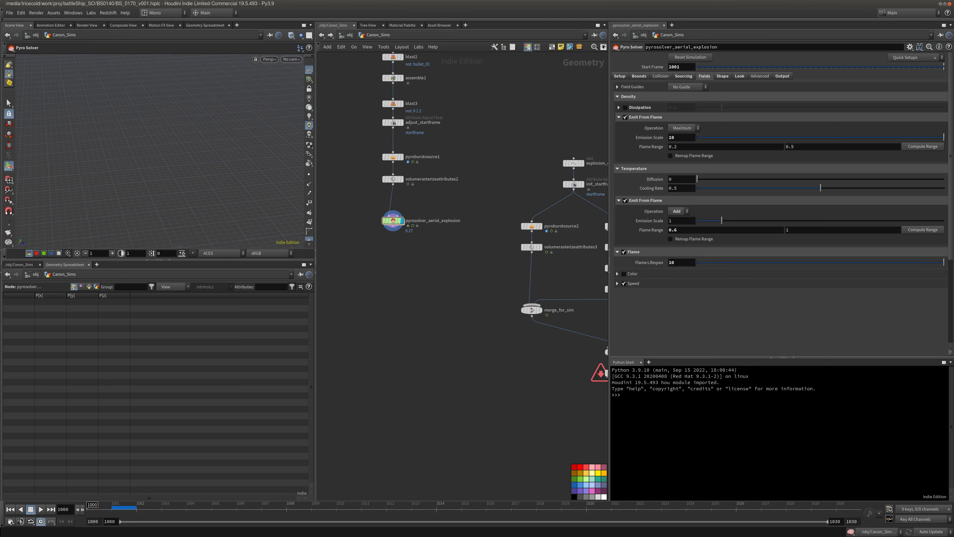
Raise the solver's Disturbance shaping strength to 100.
{"action": "left_click", "coordinate": [722, 76]}
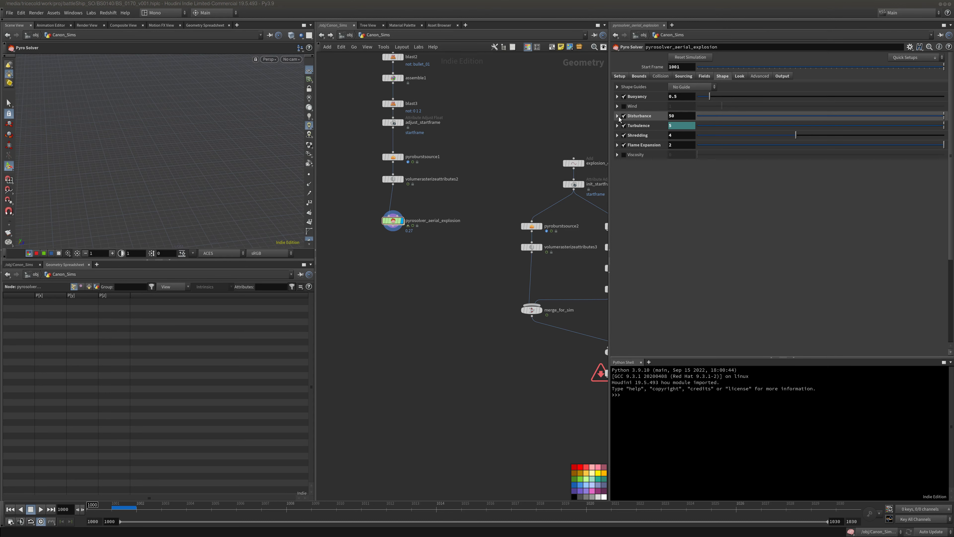
{"action": "double_click", "coordinate": [681, 115]}
{"action": "type", "text": "100"}
{"action": "key", "text": "Return"}
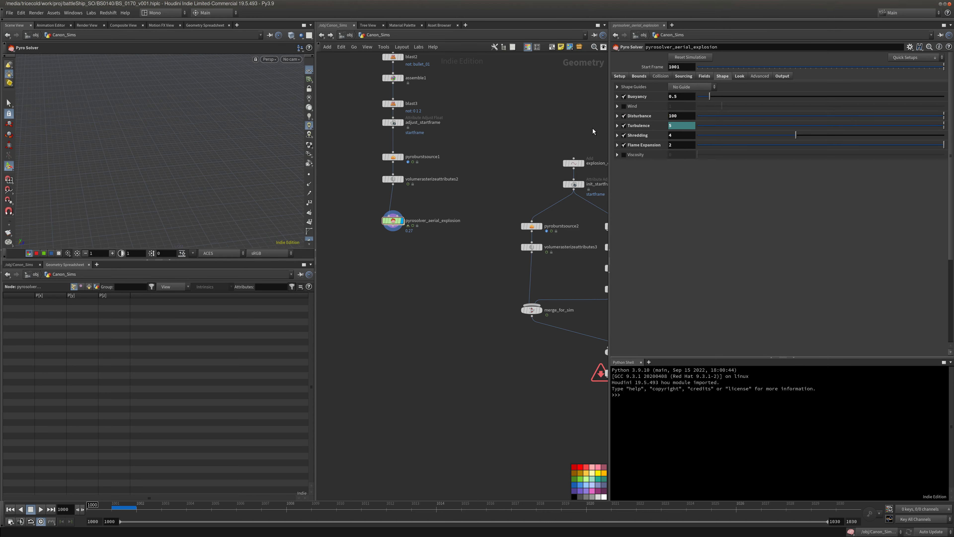
Set the first Threshold Range value of Disturbance to 0.1 and its Control Range to 0 through 0.1.
{"action": "left_click", "coordinate": [617, 116]}
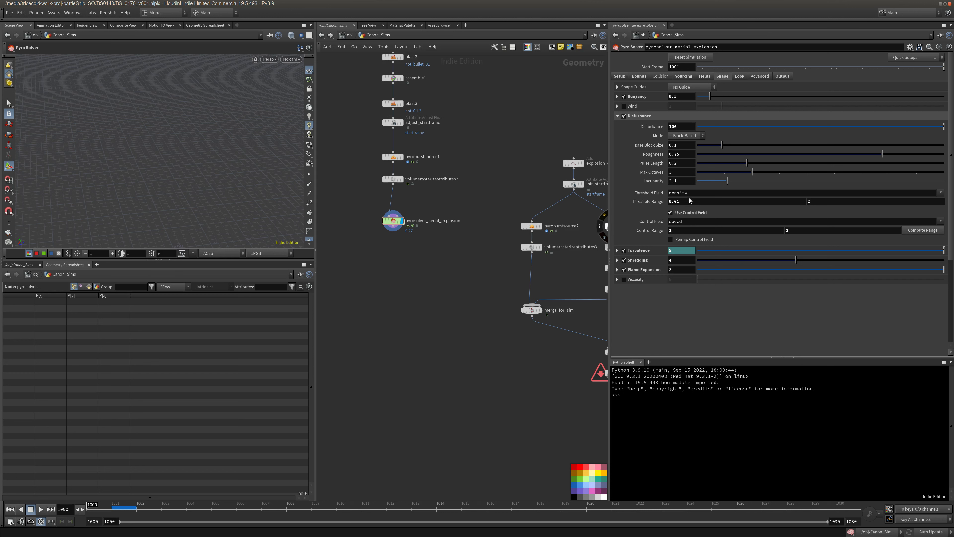
{"action": "double_click", "coordinate": [675, 202]}
{"action": "type", "text": "1"}
{"action": "key", "text": "Return"}
{"action": "double_click", "coordinate": [778, 232]}
{"action": "type", "text": "0"}
{"action": "key", "text": "Tab"}
{"action": "type", "text": ".1"}
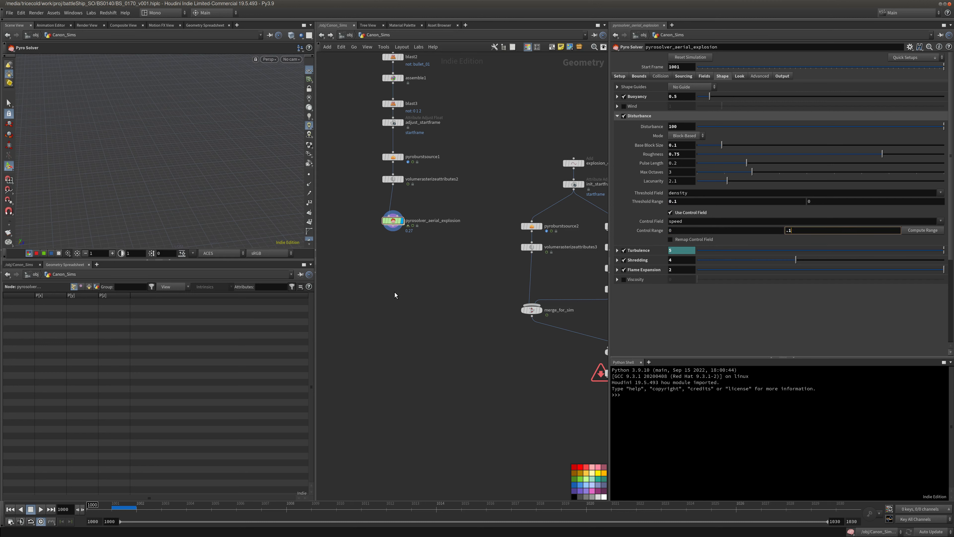
{"action": "key", "text": "Return"}
{"action": "left_click", "coordinate": [618, 251]}
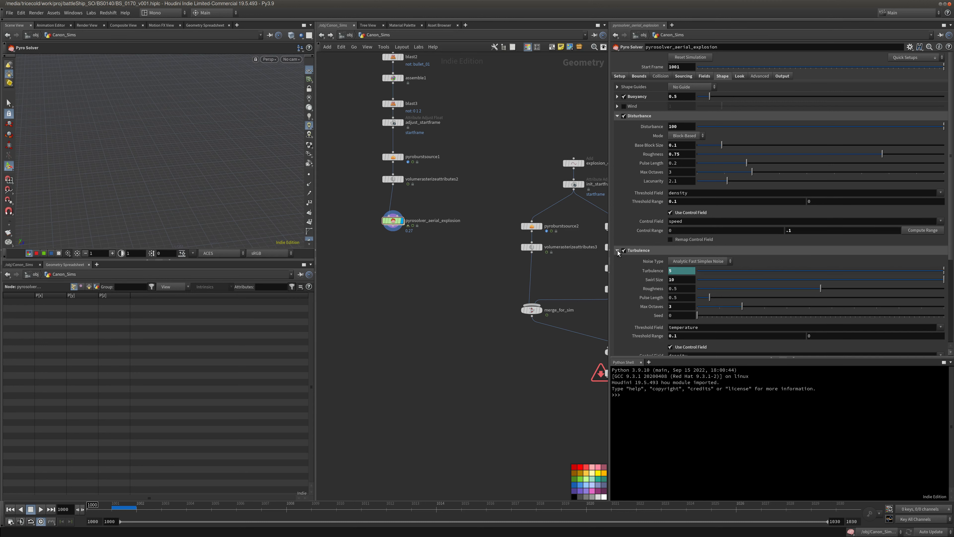
{"action": "left_click", "coordinate": [618, 250]}
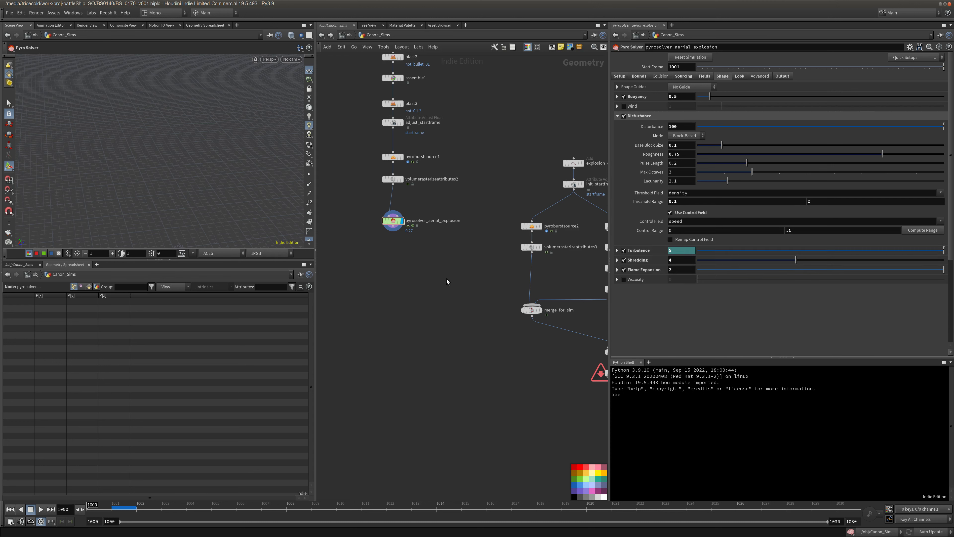
Set the solver's Flame Expansion strength to 1 and save the scene file.
{"action": "double_click", "coordinate": [679, 269]}
{"action": "type", "text": "1"}
{"action": "key", "text": "Return"}
{"action": "middle_click_drag", "start_coordinate": [461, 275], "coordinate": [459, 289]}
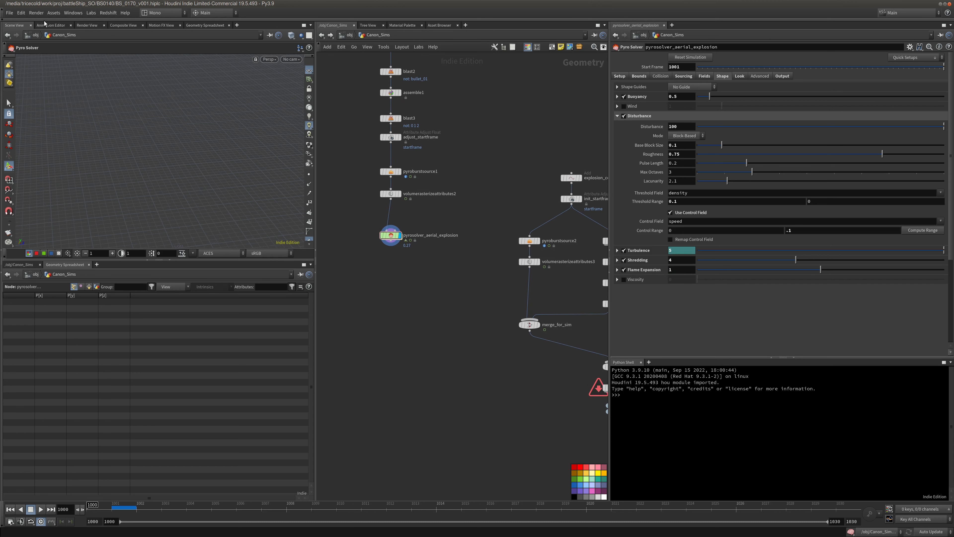
{"action": "left_click", "coordinate": [9, 12]}
{"action": "left_click", "coordinate": [22, 68]}
Play the explosion simulation to about frame 1017 and inspect the blast from another angle.
{"action": "left_click", "coordinate": [40, 509]}
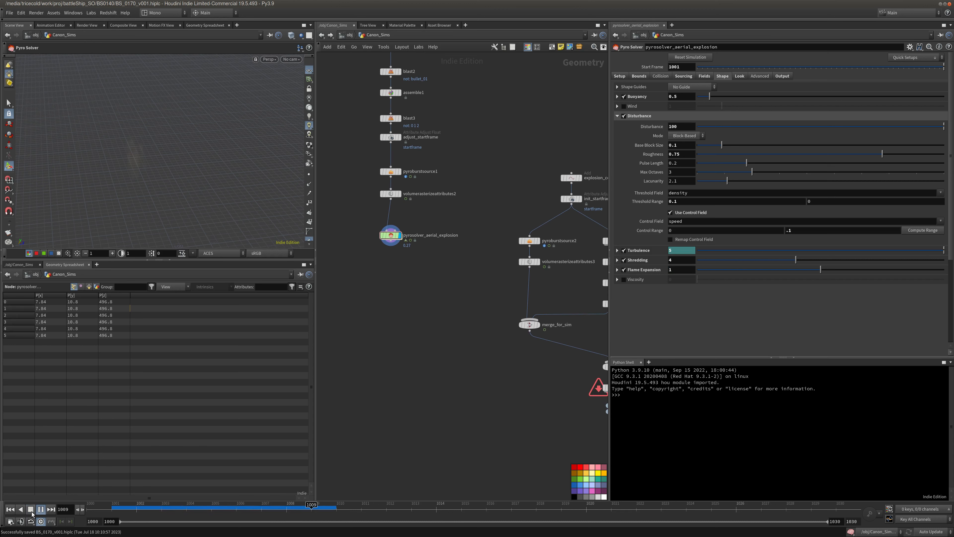
{"action": "left_click", "coordinate": [31, 510]}
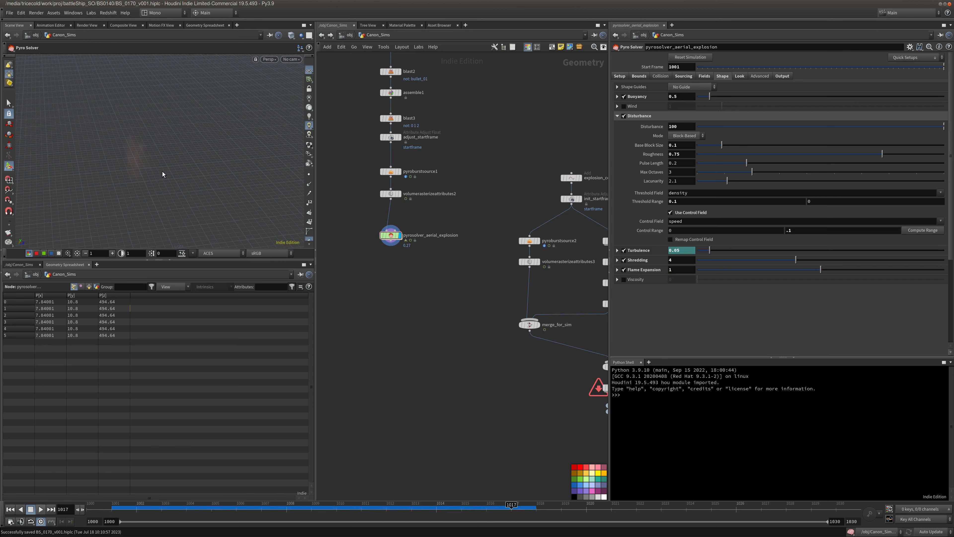
{"action": "left_click_drag", "start_coordinate": [163, 174], "coordinate": [241, 160], "text": "alt"}
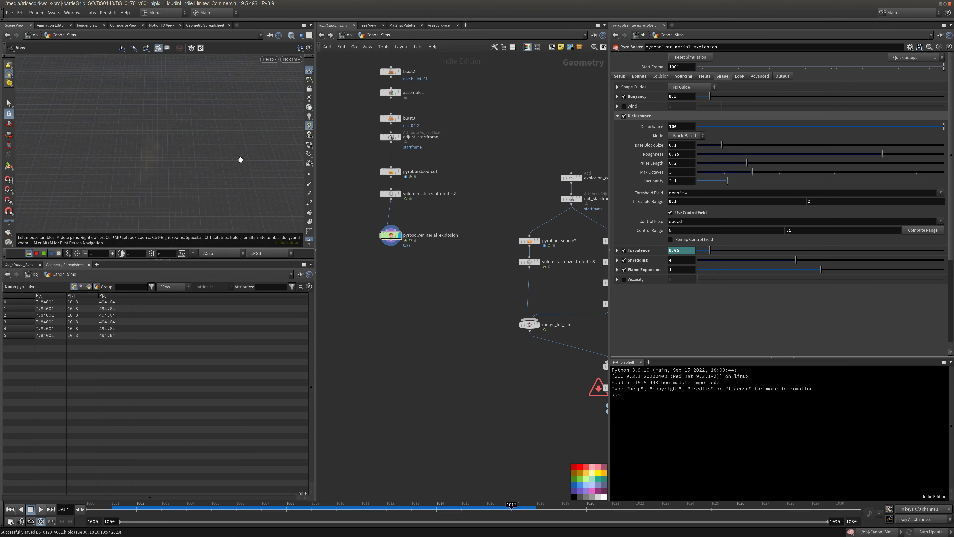
{"action": "key", "text": "Escape"}
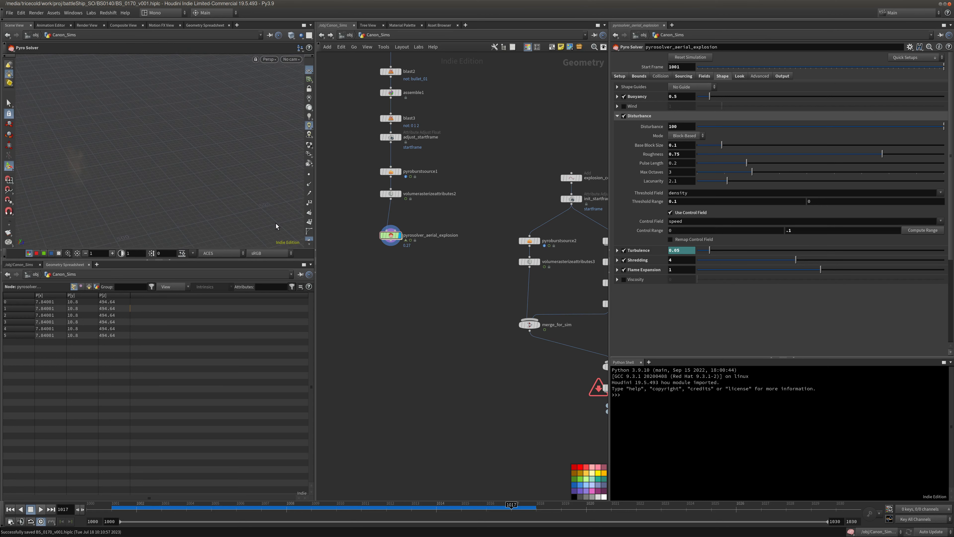
Return to frame 1001 and review the rasterized source volumes and the aerial explosion solver's Setup and Bounds settings.
{"action": "left_click", "coordinate": [400, 194]}
{"action": "left_click", "coordinate": [105, 505]}
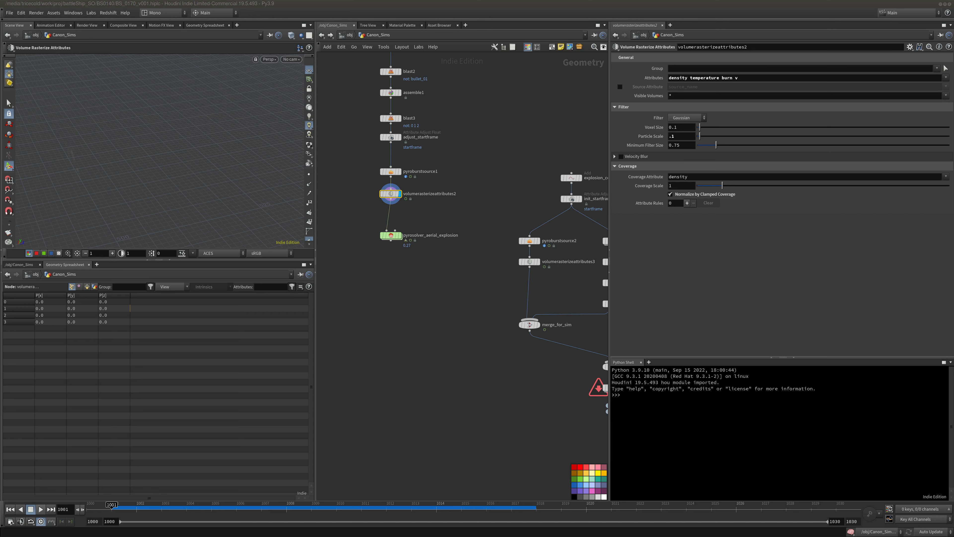
{"action": "middle_click_drag", "start_coordinate": [449, 333], "coordinate": [448, 413]}
{"action": "scroll", "coordinate": [448, 398], "scroll_direction": "down", "scroll_amount": 2}
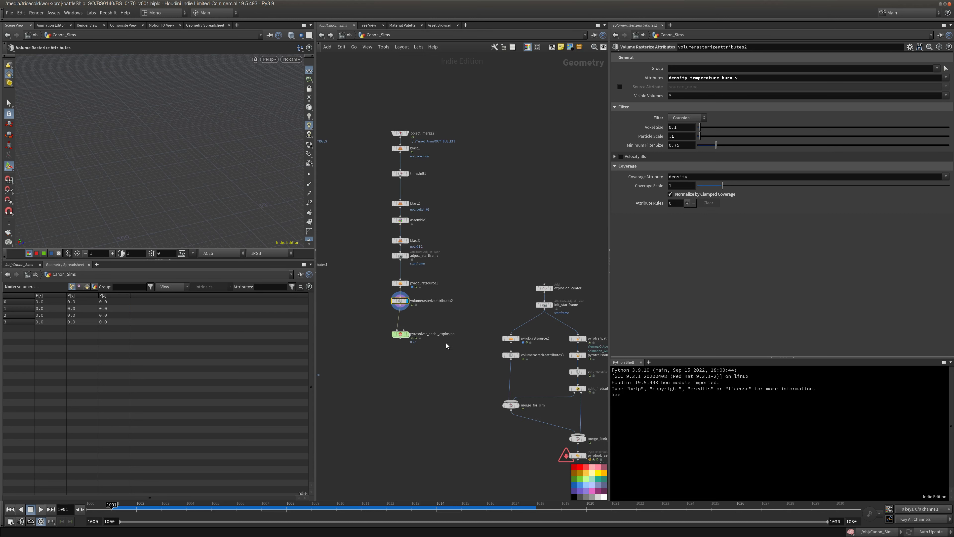
{"action": "middle_click_drag", "start_coordinate": [439, 313], "coordinate": [436, 296]}
{"action": "scroll", "coordinate": [434, 301], "scroll_direction": "up", "scroll_amount": 3}
{"action": "left_click", "coordinate": [383, 326]}
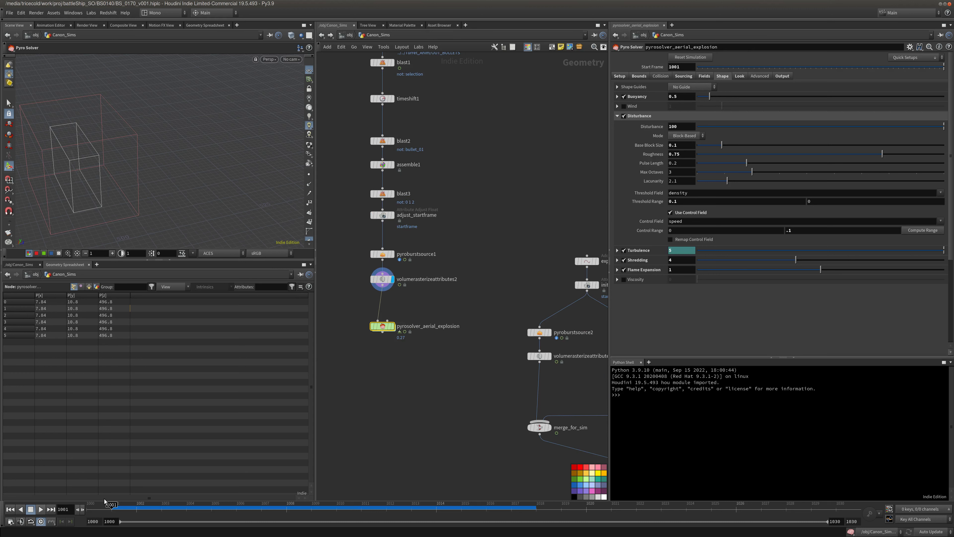
{"action": "left_click", "coordinate": [392, 327]}
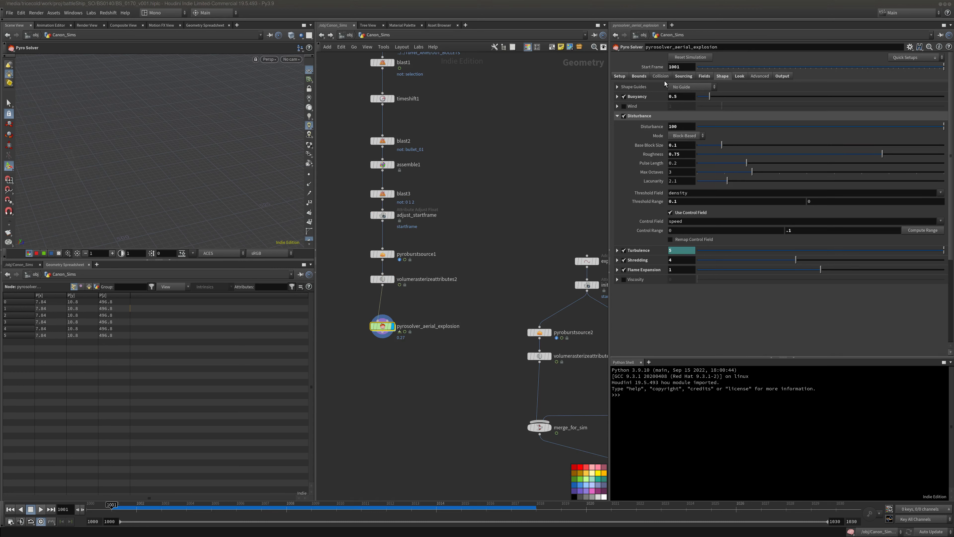
{"action": "left_click", "coordinate": [620, 76]}
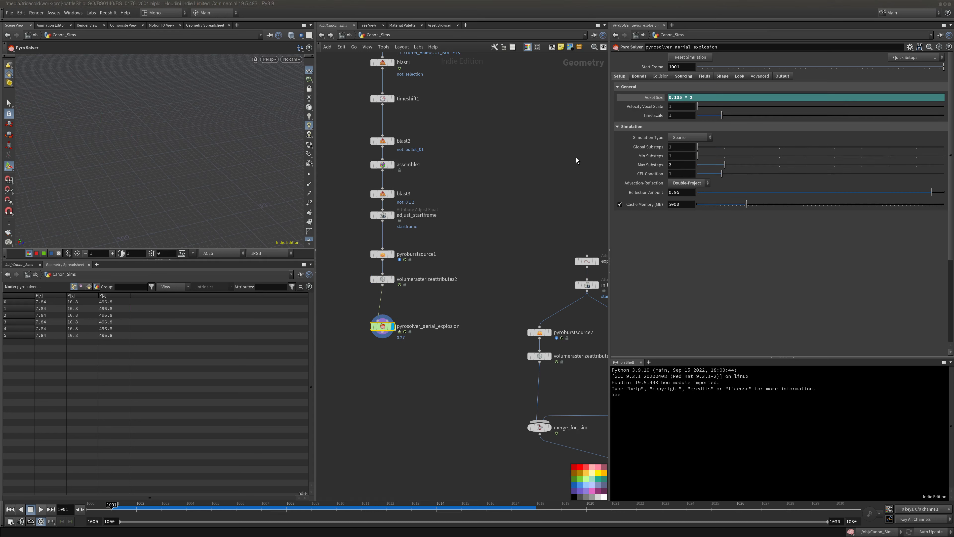
{"action": "left_click", "coordinate": [639, 76]}
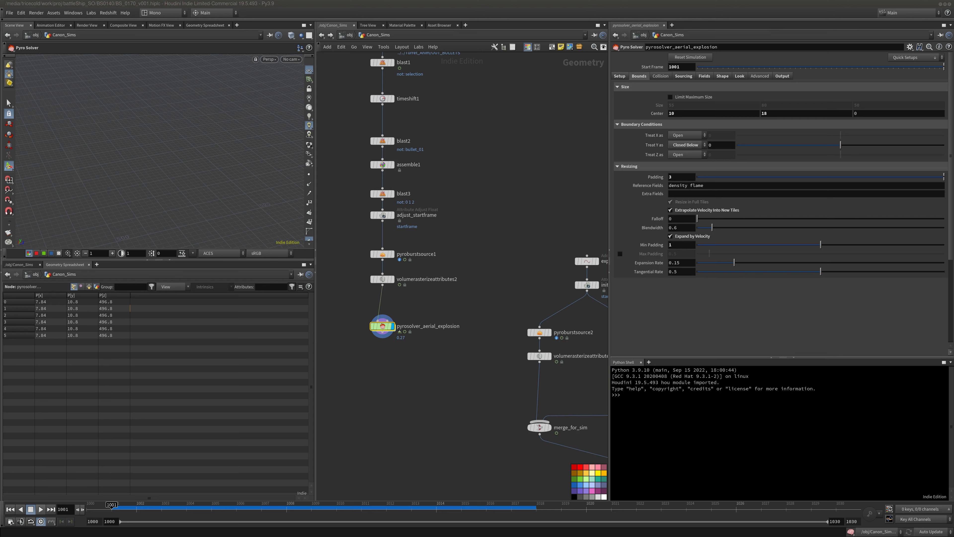
Paste the copied assemble-to-pyro-solver chain under blast1 and align its rasterize and solver nodes with the existing chain.
{"action": "middle_click_drag", "start_coordinate": [463, 273], "coordinate": [416, 282]}
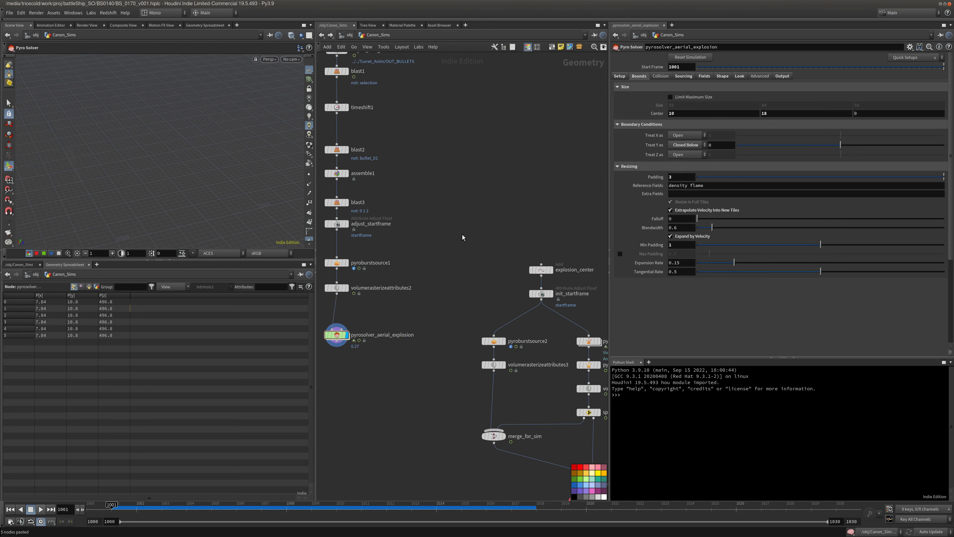
{"action": "key", "text": "ctrl+v"}
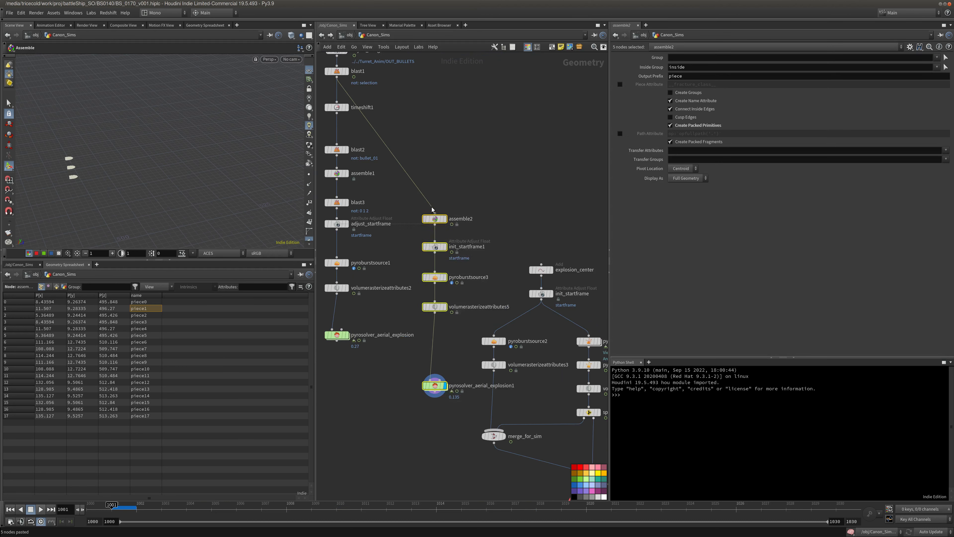
{"action": "left_click", "coordinate": [426, 155]}
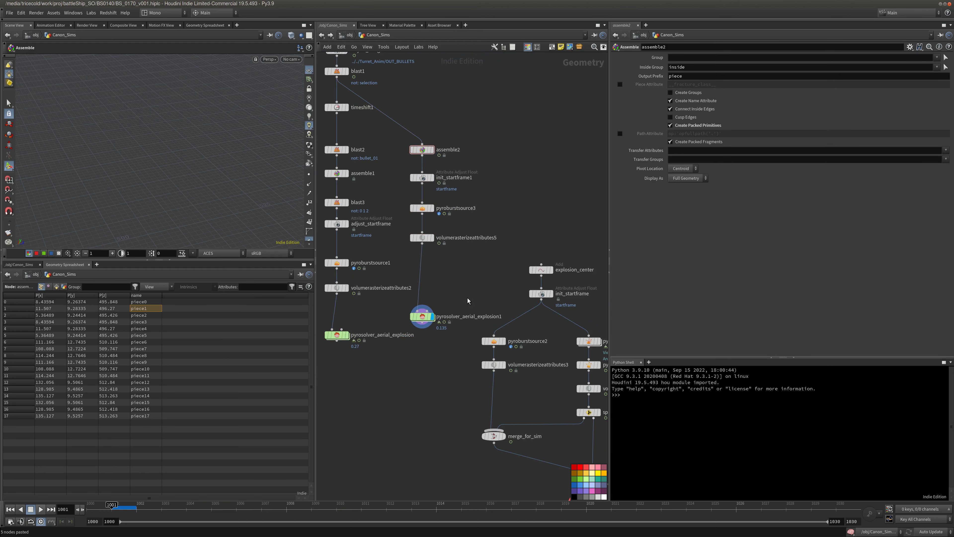
{"action": "left_click_drag", "start_coordinate": [423, 316], "coordinate": [422, 338]}
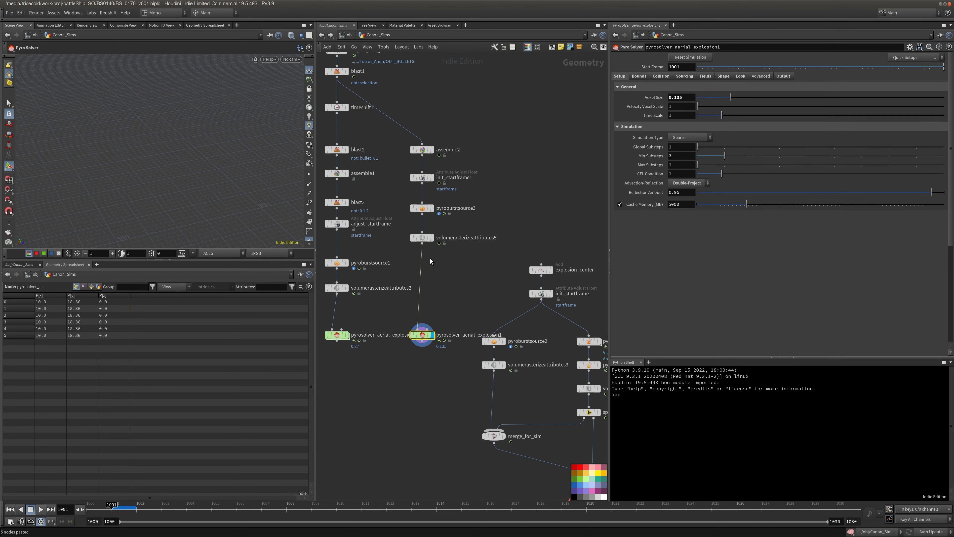
{"action": "left_click_drag", "start_coordinate": [423, 239], "coordinate": [423, 290]}
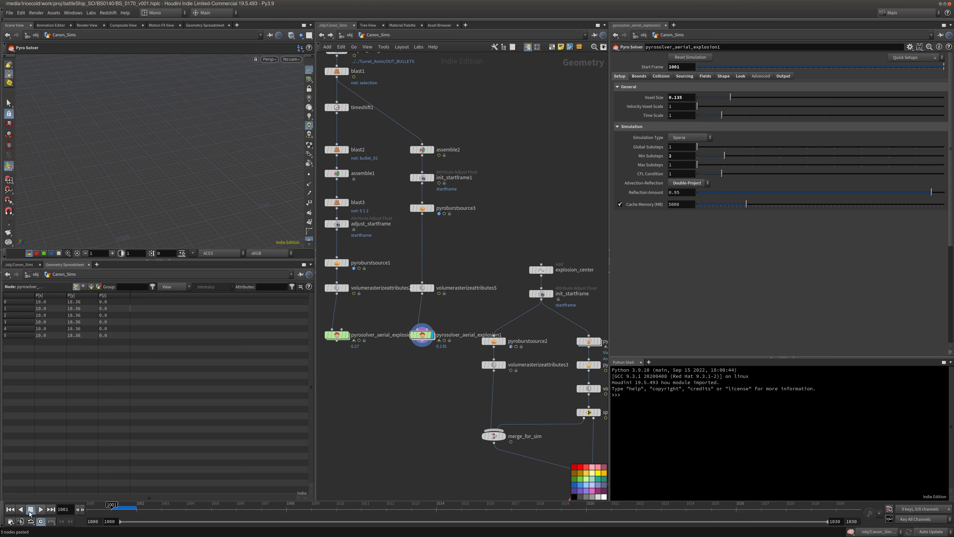
Preview the first frames of the pasted solver's simulation, then return to frame 1001 and display the original solver.
{"action": "left_click", "coordinate": [41, 510]}
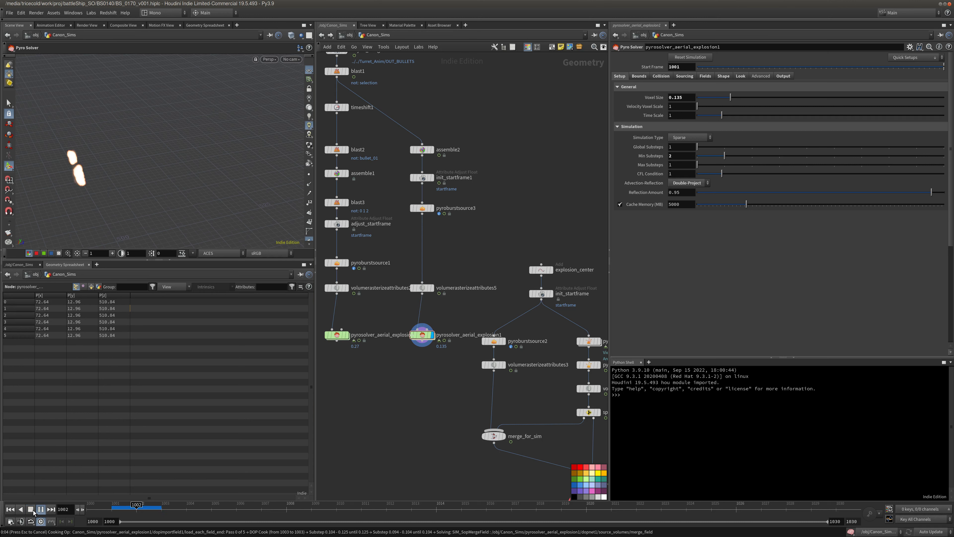
{"action": "left_click", "coordinate": [30, 510]}
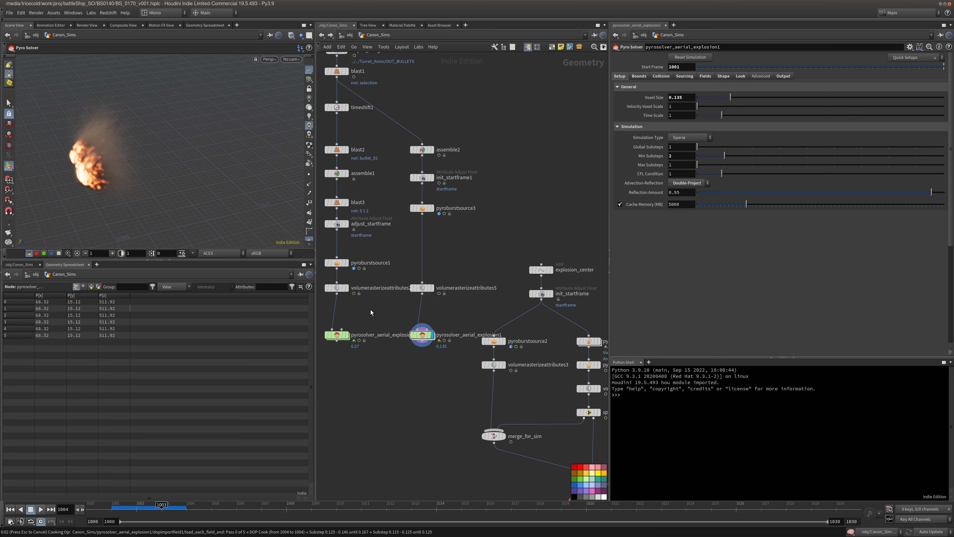
{"action": "key", "text": "Escape"}
{"action": "left_click", "coordinate": [111, 508]}
{"action": "left_click", "coordinate": [347, 336]}
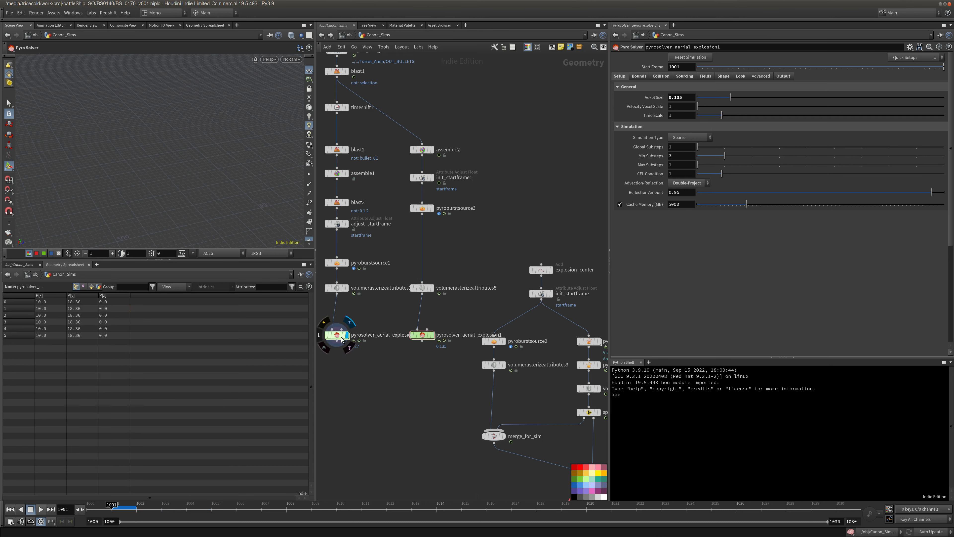
{"action": "left_click", "coordinate": [342, 338]}
Rewire the input of assemble2 to the output of timeshift1.
{"action": "middle_click_drag", "start_coordinate": [408, 209], "coordinate": [419, 260]}
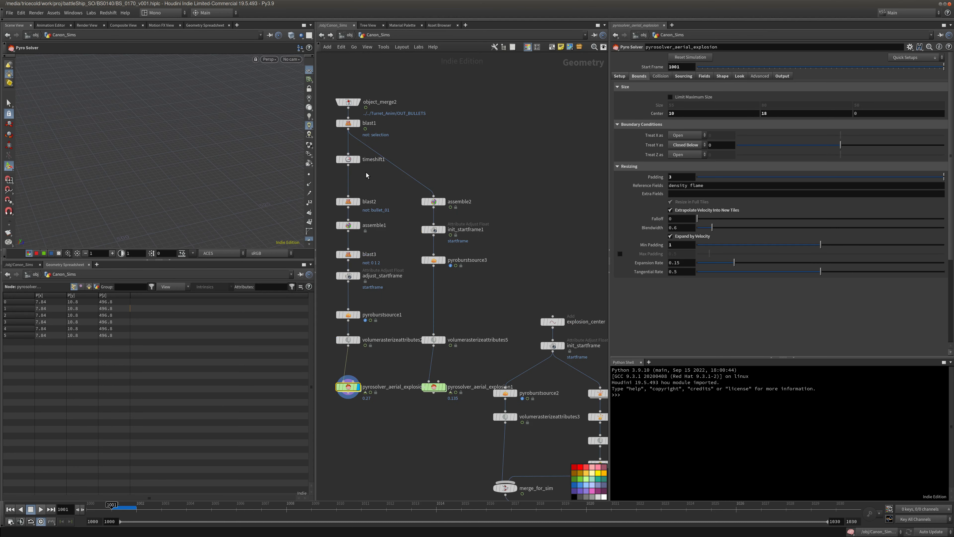
{"action": "left_click", "coordinate": [348, 160]}
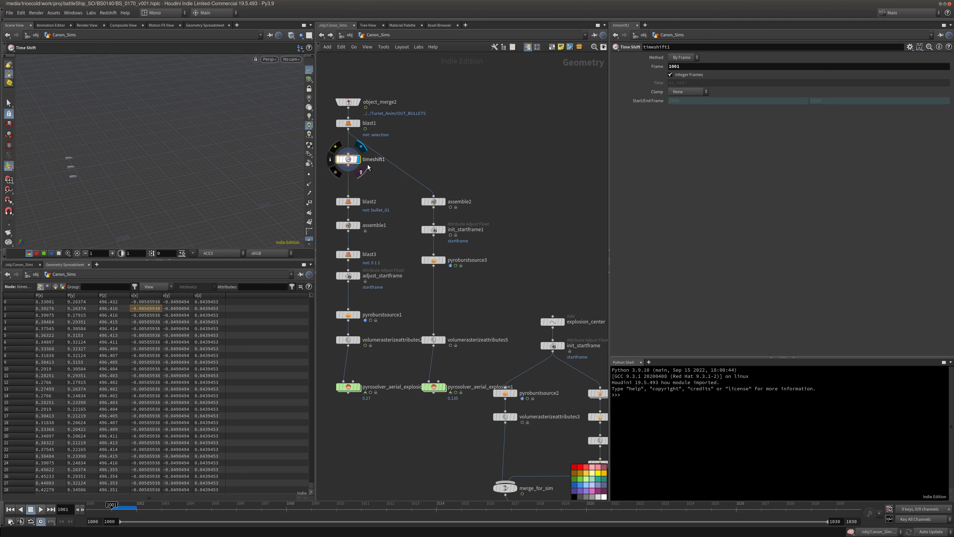
{"action": "left_click", "coordinate": [349, 165]}
{"action": "left_click", "coordinate": [432, 196]}
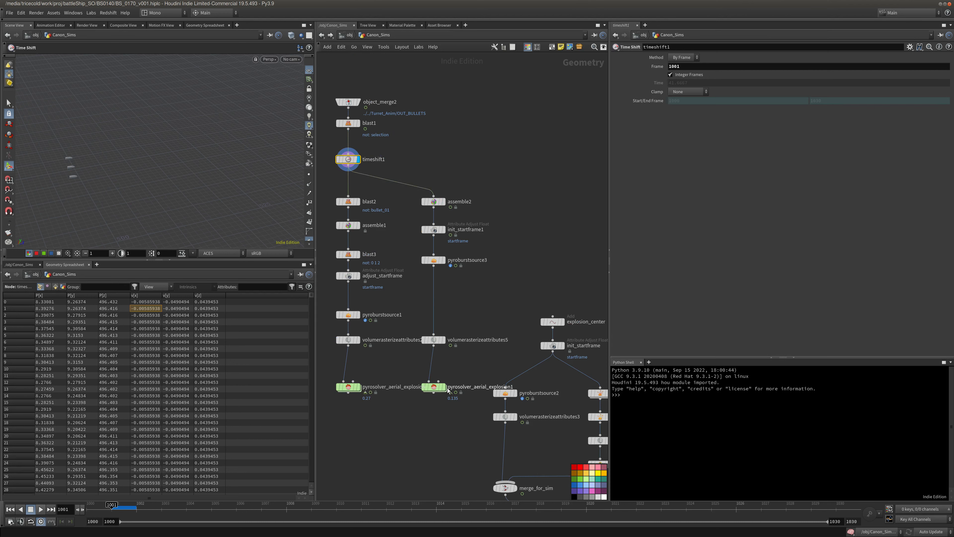
Compare the bullet pieces from blast2 and assemble1 with those from assemble2.
{"action": "left_click", "coordinate": [359, 205]}
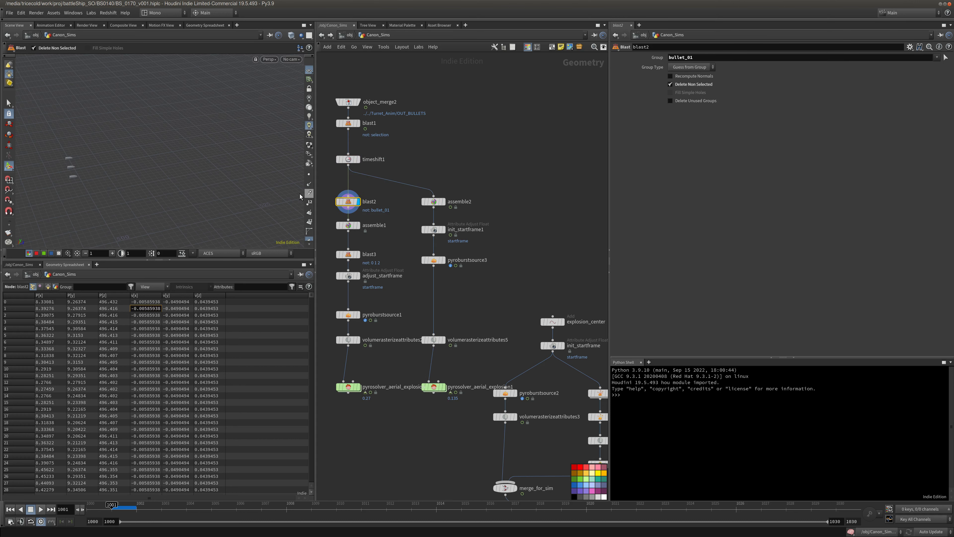
{"action": "left_click", "coordinate": [434, 204]}
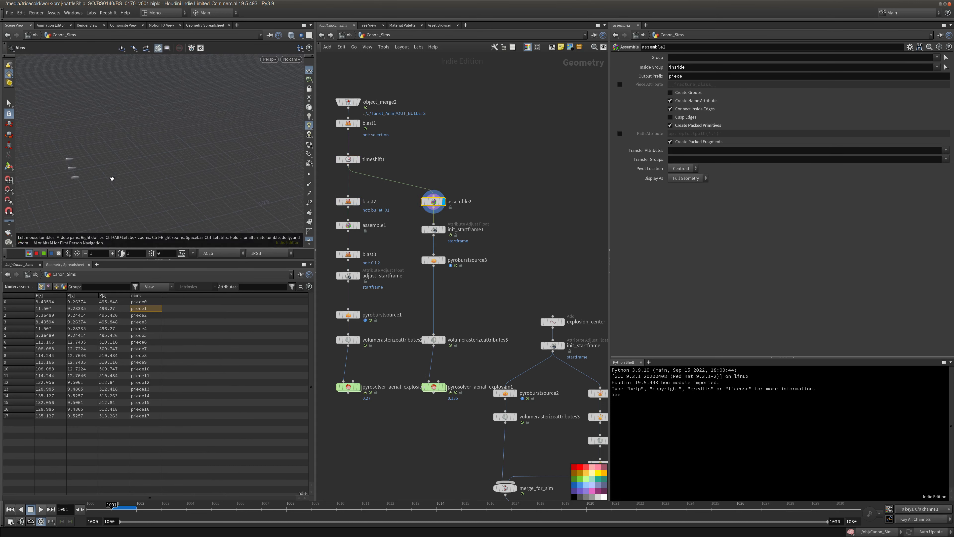
{"action": "scroll", "coordinate": [105, 179], "scroll_direction": "up", "scroll_amount": 6}
{"action": "mouse_move", "coordinate": [359, 231]}
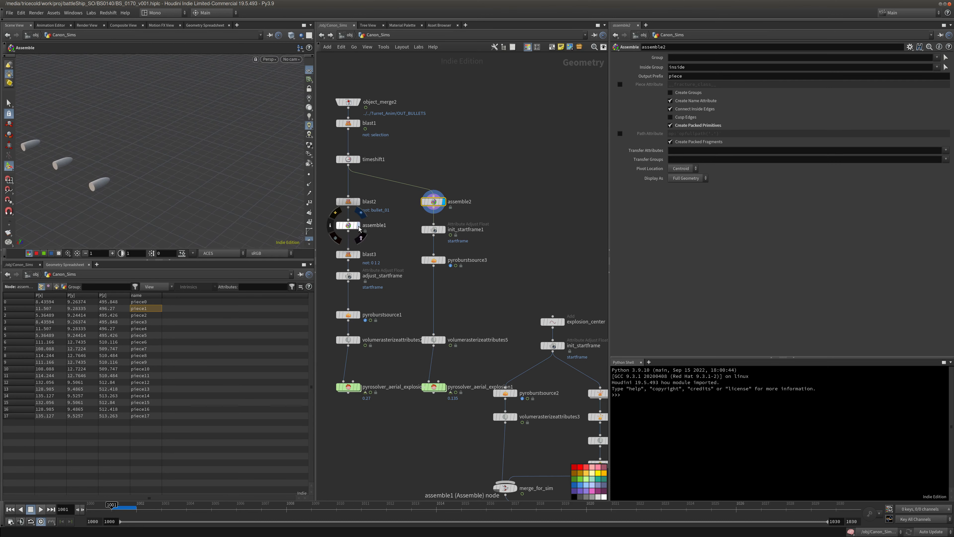
{"action": "left_click", "coordinate": [359, 228]}
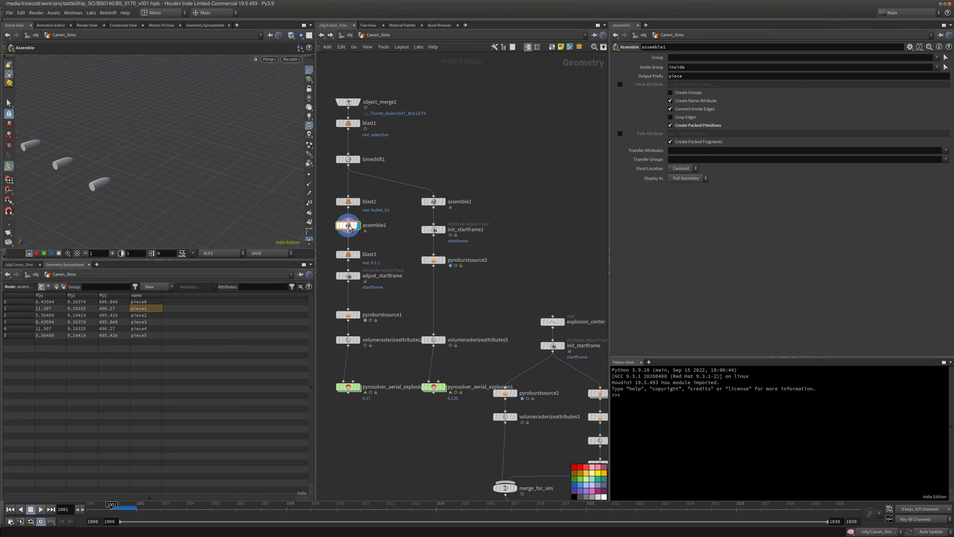
Compare the startframe range, step and seed settings of init_startframe1 and adjust_startframe.
{"action": "left_click", "coordinate": [434, 231]}
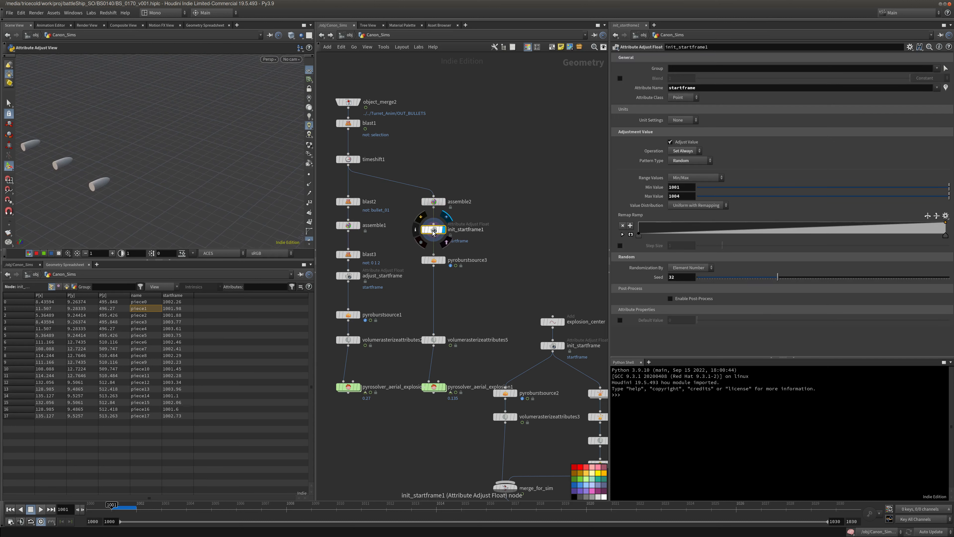
{"action": "left_click", "coordinate": [353, 252]}
{"action": "left_click", "coordinate": [352, 277]}
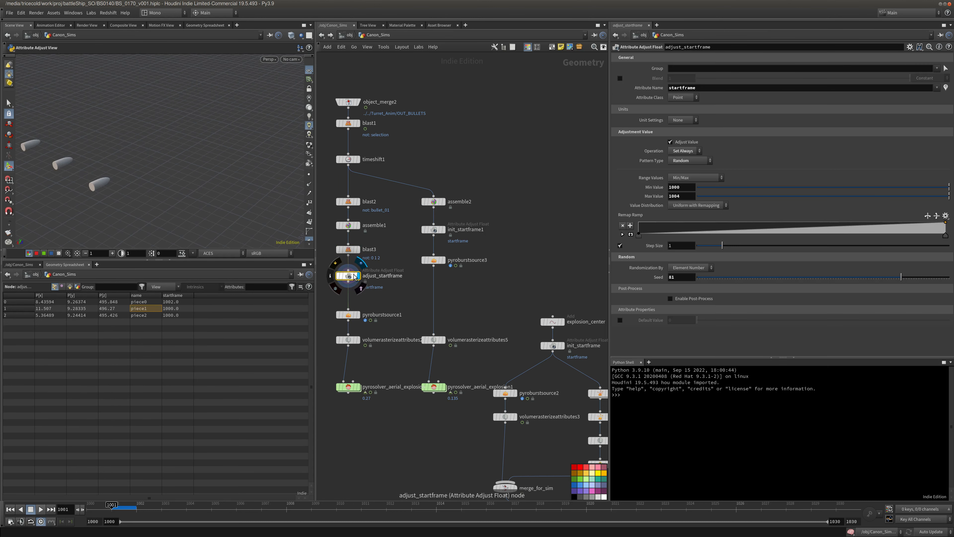
{"action": "left_click", "coordinate": [434, 231]}
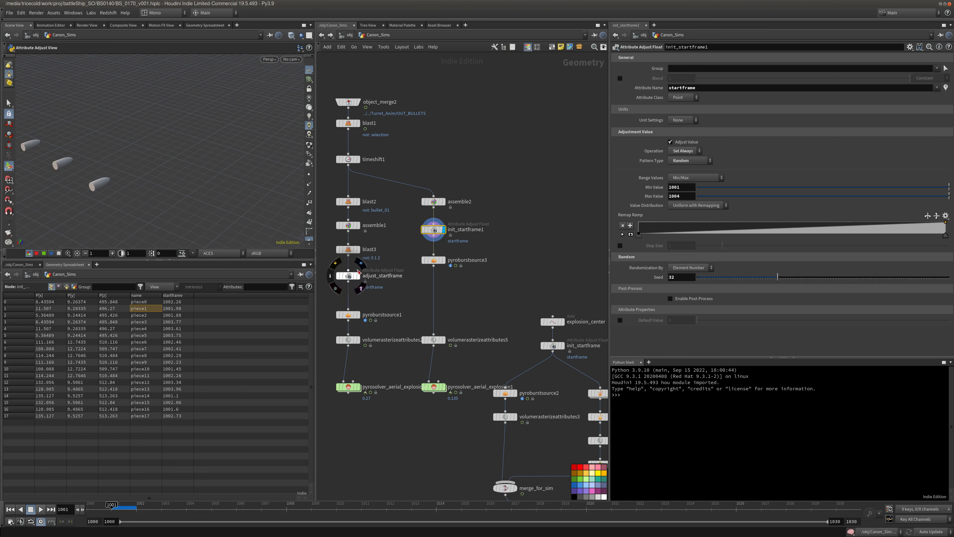
{"action": "left_click", "coordinate": [350, 277]}
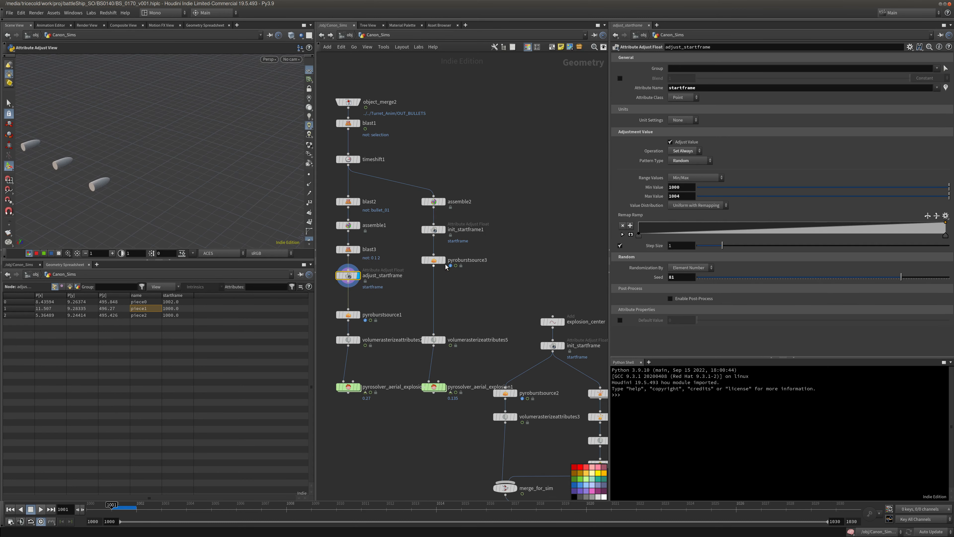
Compare the burst shapes and output attributes of pyroburstsource3 and pyroburstsource1 at frame 1003.
{"action": "left_click", "coordinate": [434, 262]}
{"action": "middle_click", "coordinate": [435, 264]}
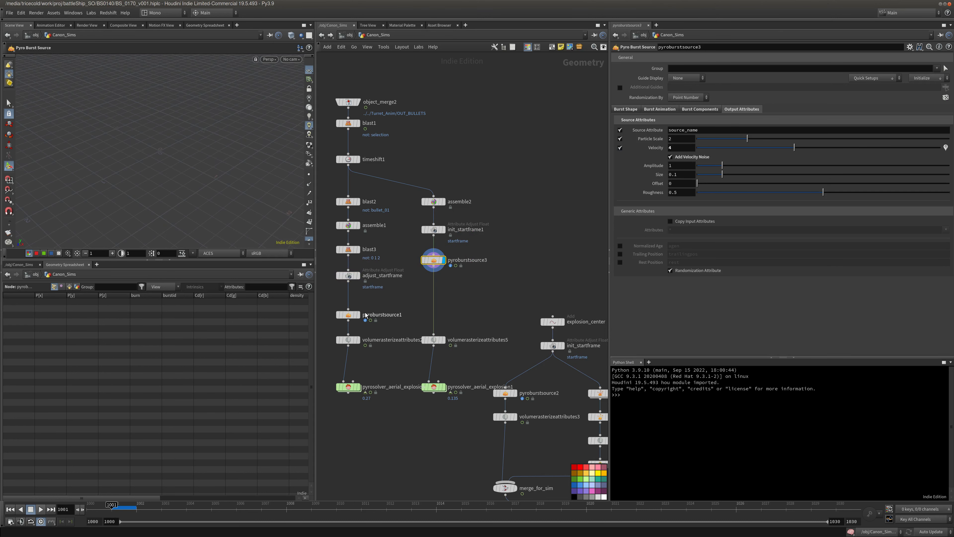
{"action": "left_click", "coordinate": [358, 315]}
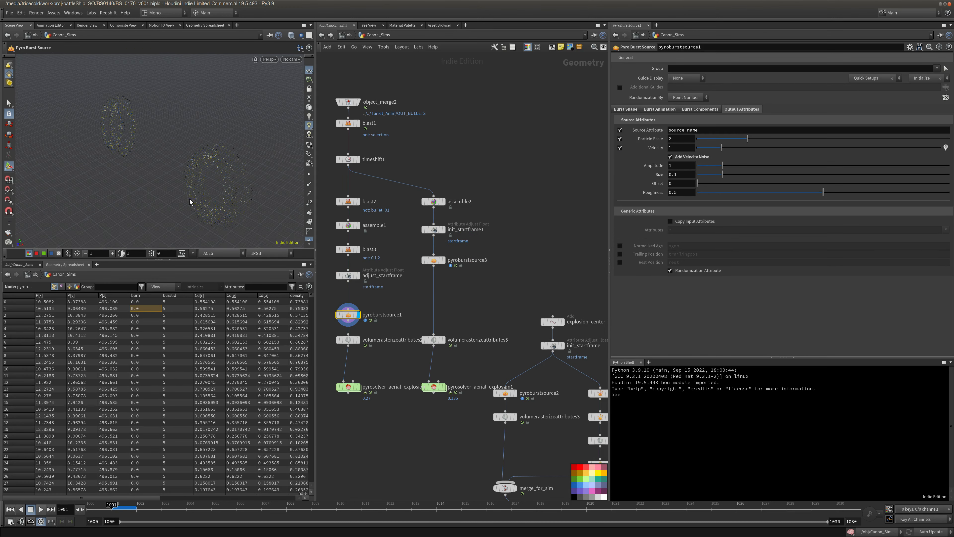
{"action": "left_click_drag", "start_coordinate": [172, 184], "coordinate": [160, 166], "text": "alt"}
{"action": "left_click_drag", "start_coordinate": [131, 513], "coordinate": [170, 512]}
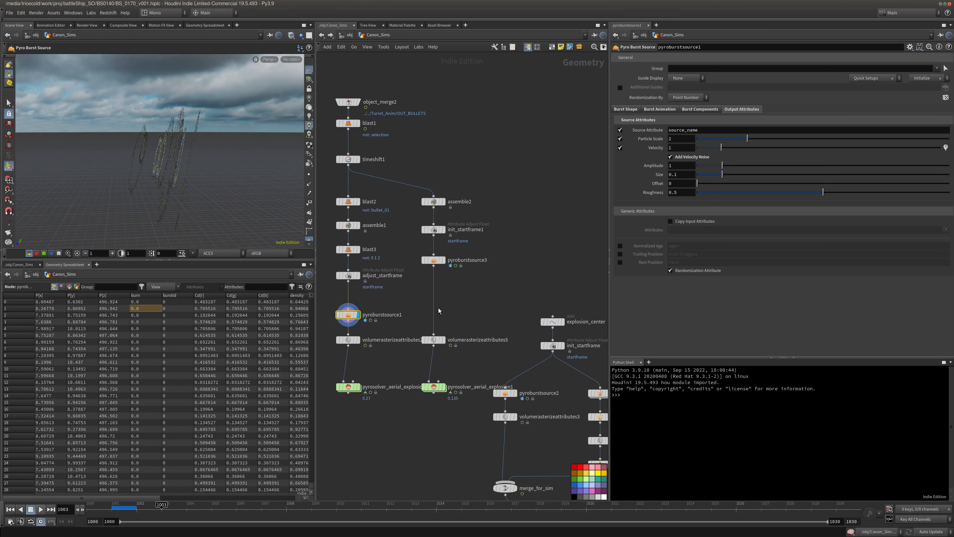
{"action": "left_click", "coordinate": [444, 261]}
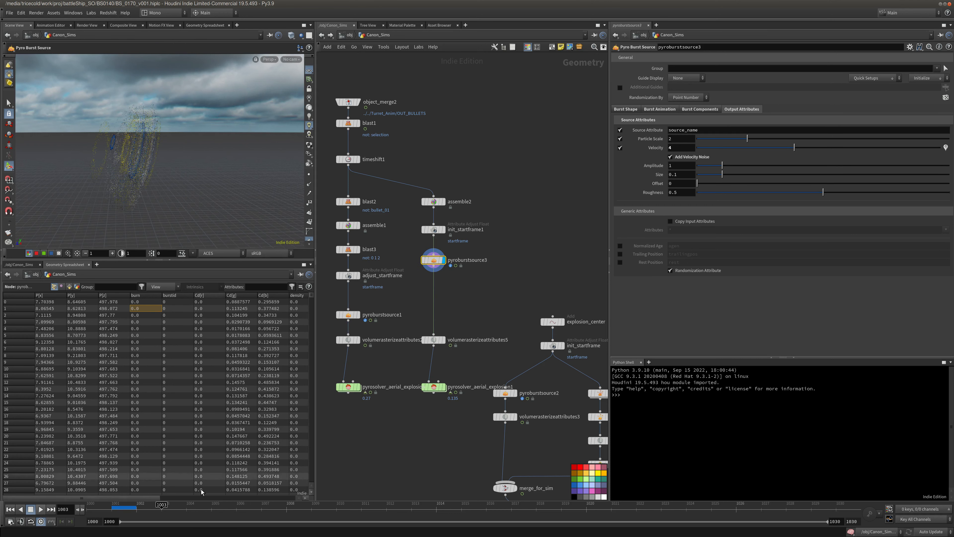
{"action": "left_click", "coordinate": [186, 504]}
{"action": "mouse_move", "coordinate": [185, 506]}
{"action": "left_mouse_down"}
{"action": "mouse_move", "coordinate": [387, 508]}
{"action": "mouse_move", "coordinate": [171, 502]}
{"action": "left_mouse_up"}
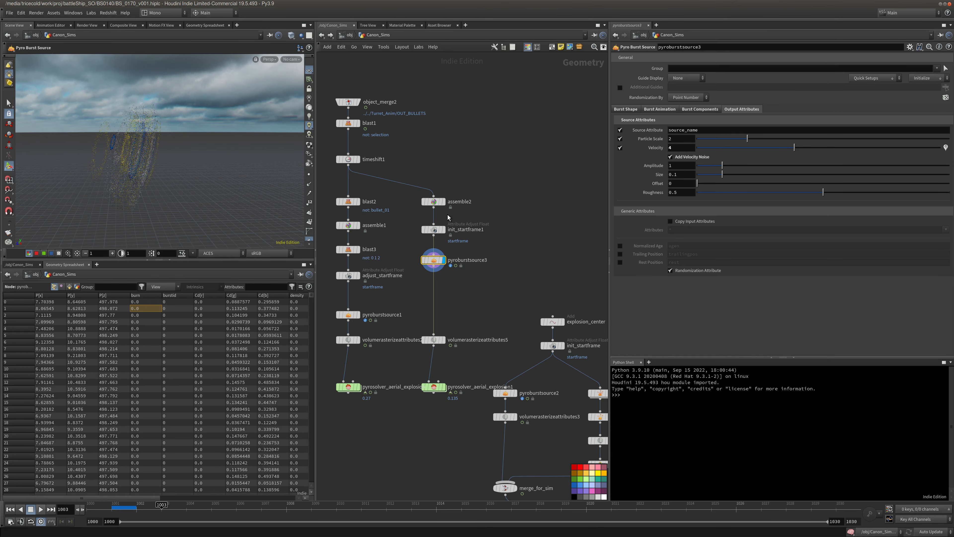
Duplicate pyroburstsource3, wire the copy to the output of adjust_startframe, and display its burst points at frame 1003.
{"action": "left_click", "coordinate": [357, 315]}
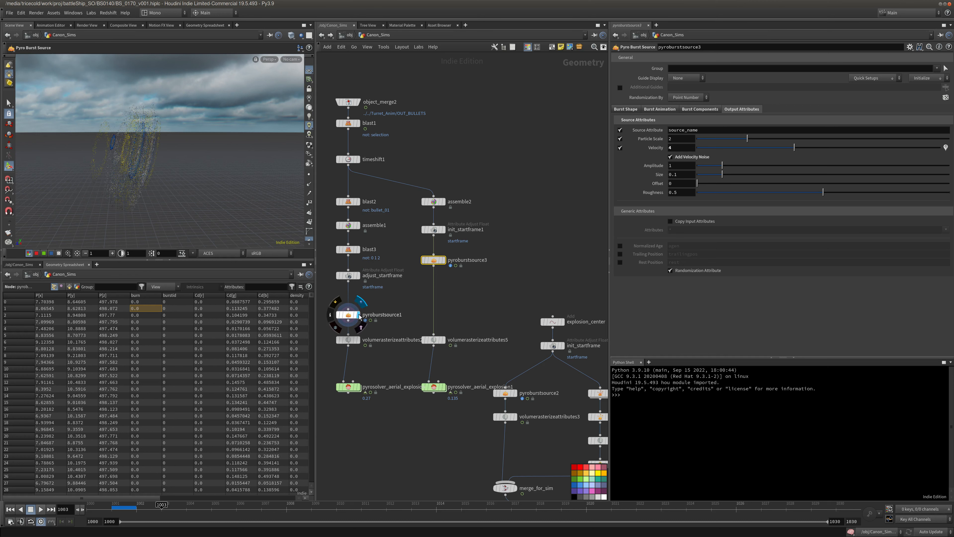
{"action": "left_click_drag", "start_coordinate": [132, 508], "coordinate": [225, 510]}
{"action": "left_click", "coordinate": [433, 260]}
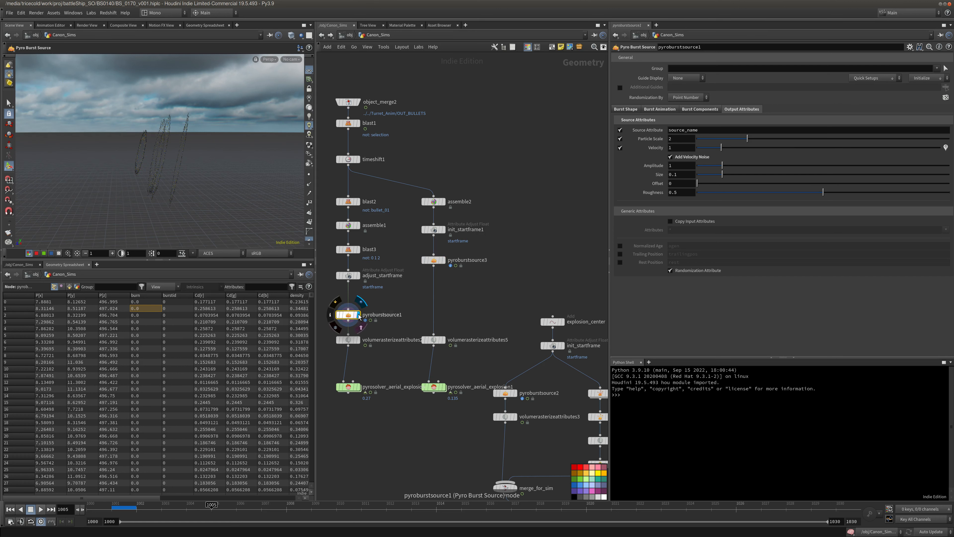
{"action": "key", "text": "ctrl+c"}
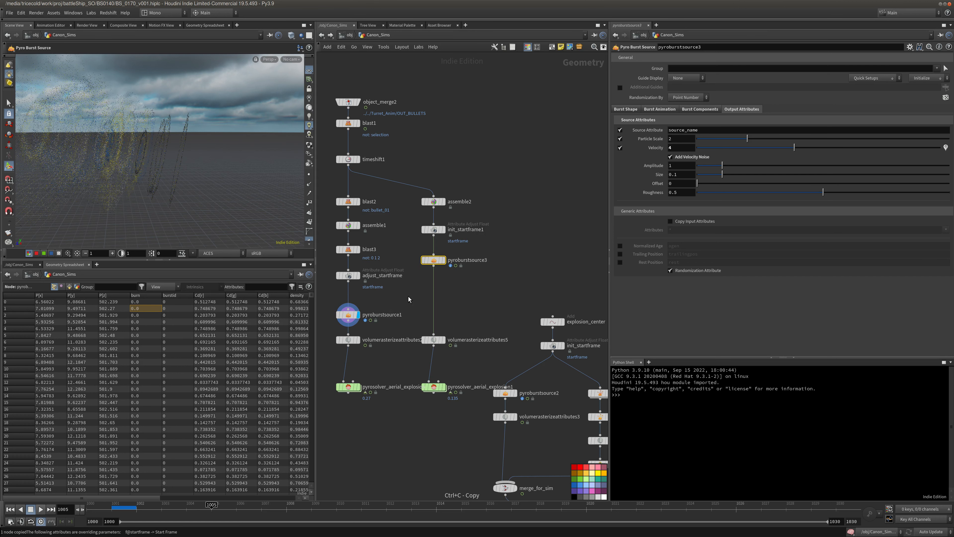
{"action": "key", "text": "ctrl+v"}
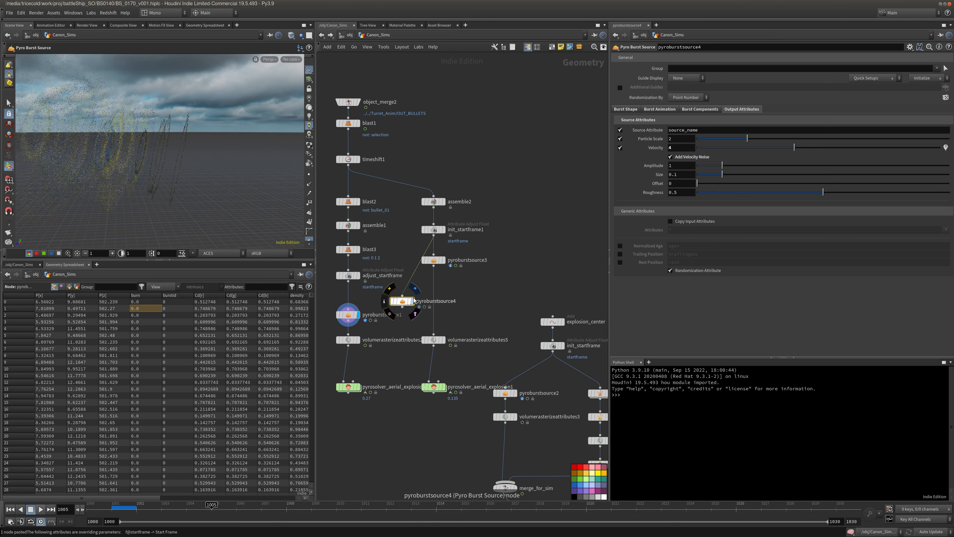
{"action": "left_click_drag", "start_coordinate": [403, 301], "coordinate": [397, 311]}
{"action": "left_click_drag", "start_coordinate": [348, 281], "coordinate": [396, 305]}
{"action": "left_click", "coordinate": [407, 310]}
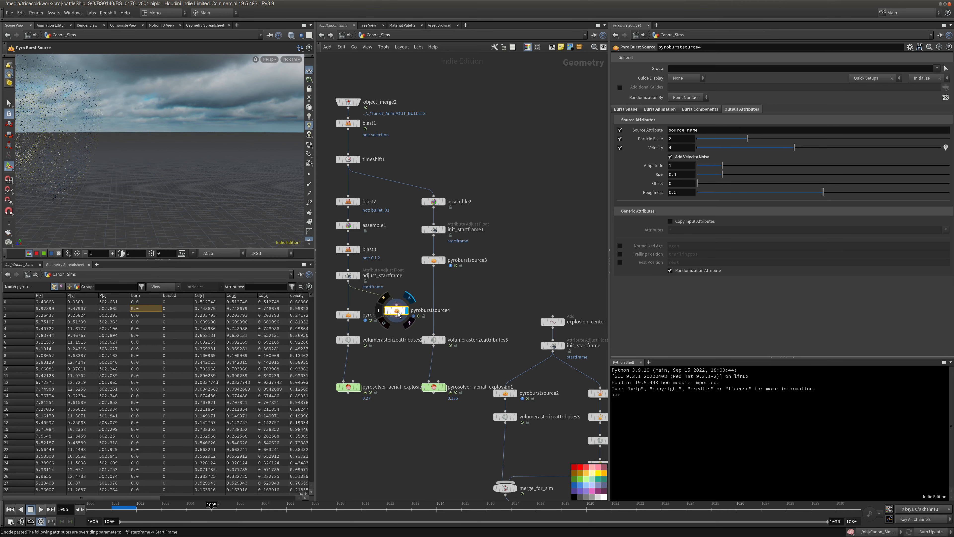
{"action": "left_click_drag", "start_coordinate": [186, 505], "coordinate": [167, 505]}
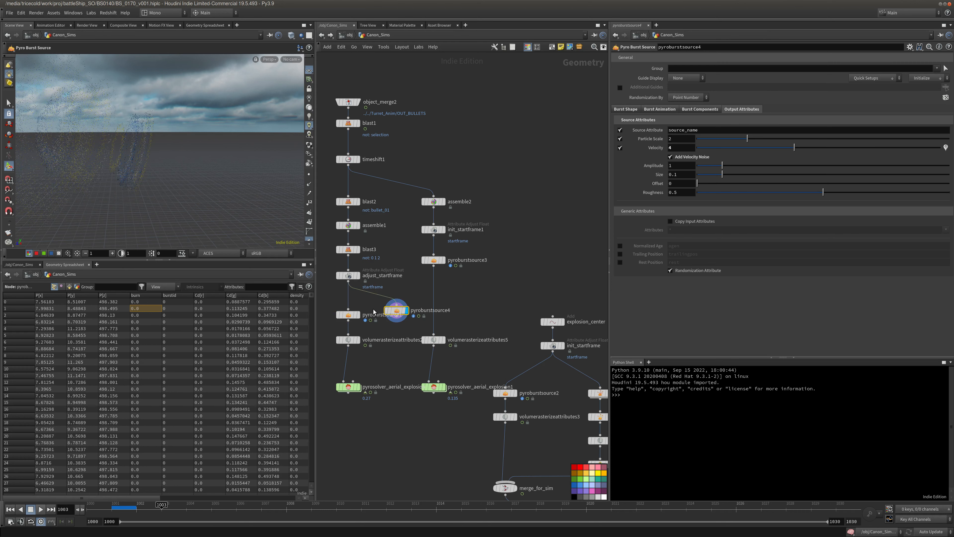
Delete pyroburstsource1 and place pyroburstsource4 in its position in the chain beneath adjust_startframe.
{"action": "left_click", "coordinate": [348, 315]}
{"action": "key", "text": "Delete"}
{"action": "left_click_drag", "start_coordinate": [397, 311], "coordinate": [349, 309]}
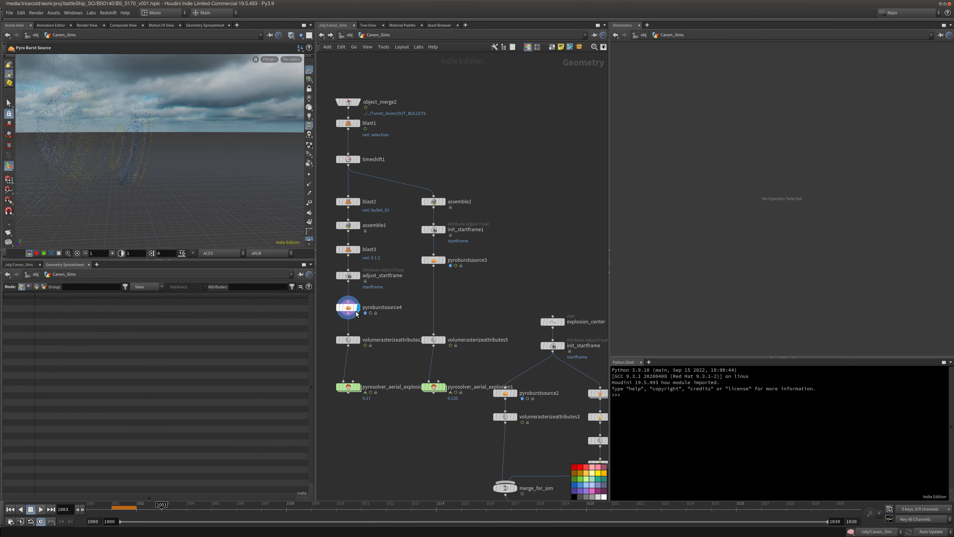
Compare the rasterized volumes and the filter, velocity blur and coverage settings of volumerasterizeattributes2 and volumerasterizeattributes5.
{"action": "left_click", "coordinate": [358, 341]}
{"action": "left_click", "coordinate": [352, 340]}
{"action": "left_click", "coordinate": [444, 340]}
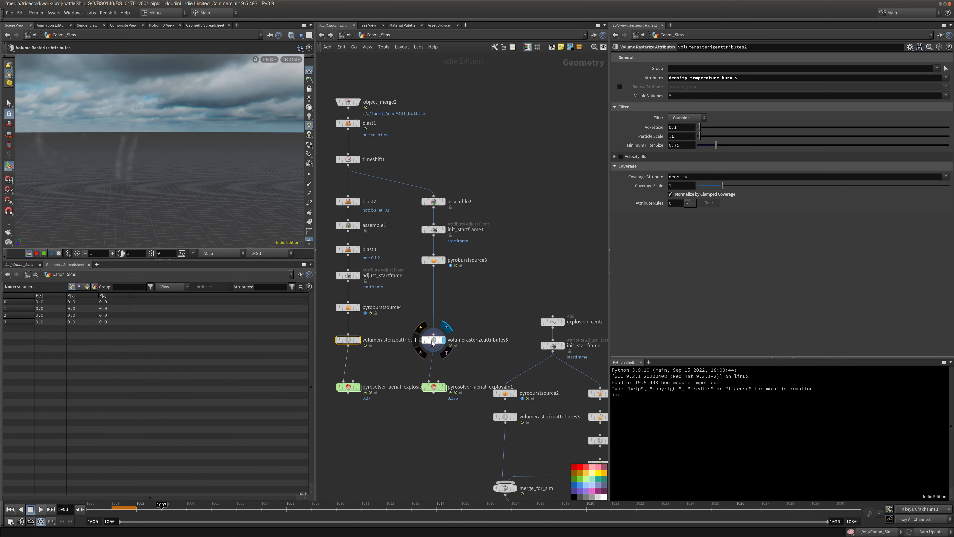
{"action": "left_click", "coordinate": [434, 341]}
{"action": "left_click_drag", "start_coordinate": [20, 168], "coordinate": [199, 184], "text": "alt"}
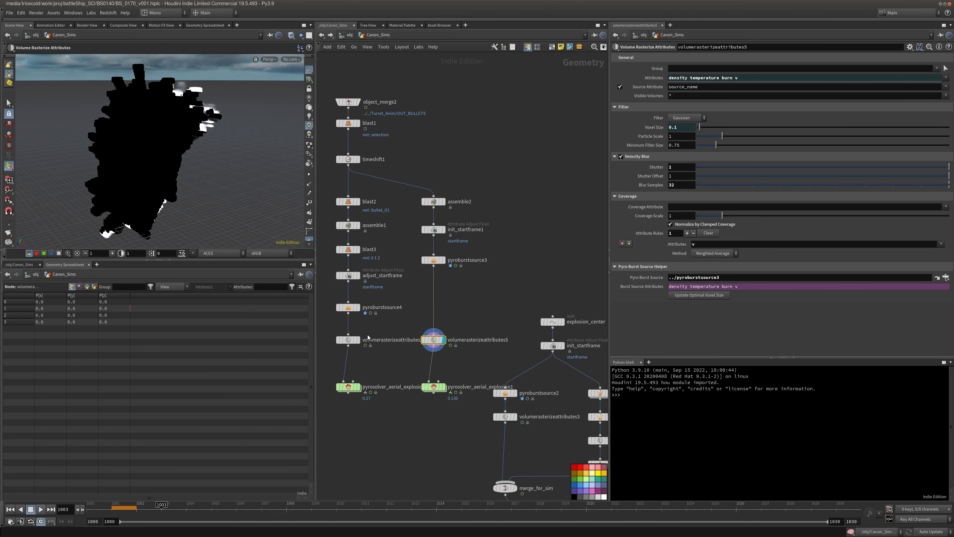
{"action": "left_click", "coordinate": [358, 340]}
{"action": "left_click", "coordinate": [348, 340]}
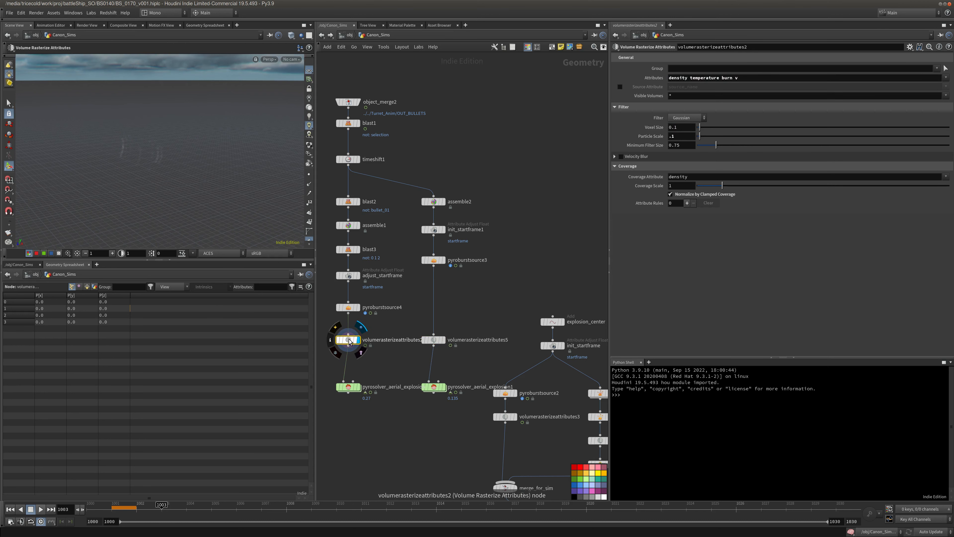
{"action": "left_click", "coordinate": [444, 340]}
{"action": "left_click", "coordinate": [434, 340]}
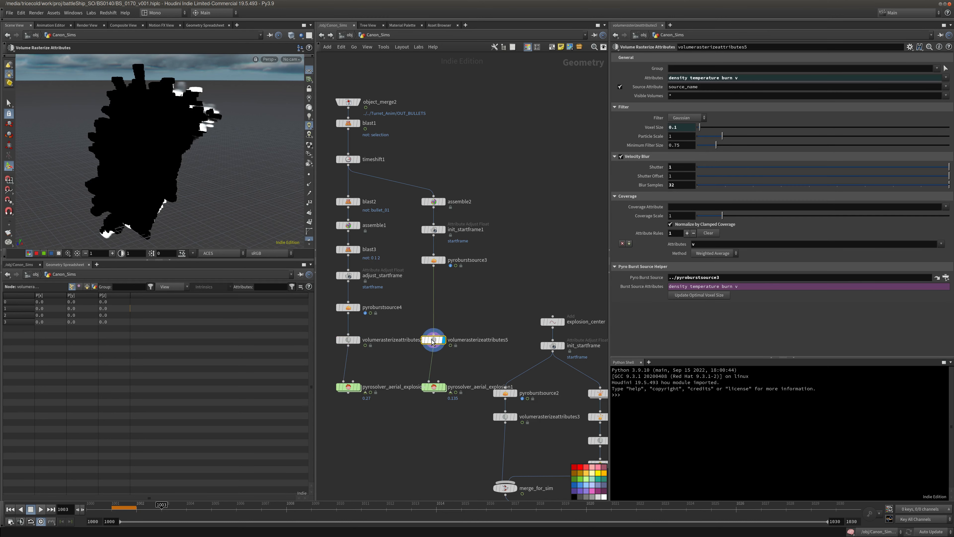
{"action": "left_click", "coordinate": [358, 340]}
{"action": "left_click", "coordinate": [348, 340]}
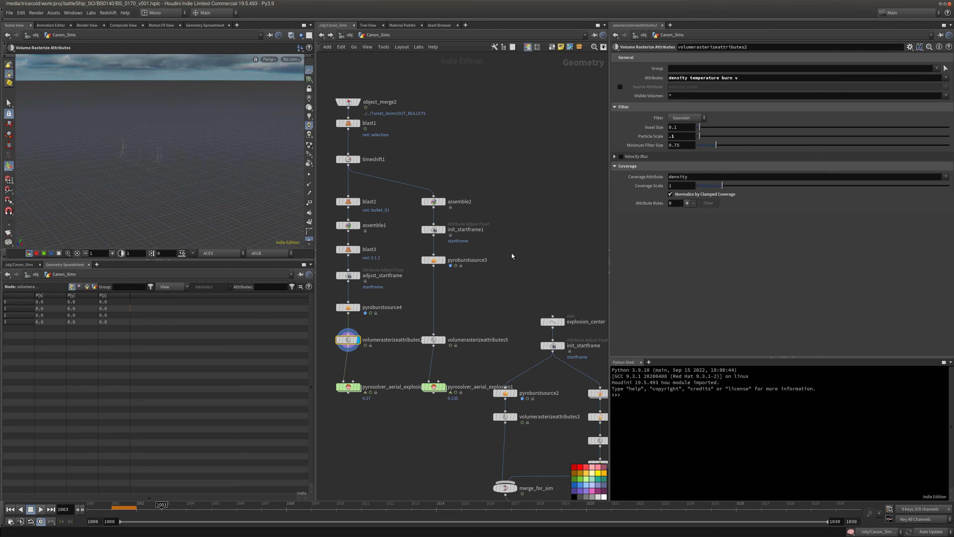
Enable Source Attribute and Velocity Blur on volumerasterizeattributes2, with Shutter 1 and Blur Samples 32.
{"action": "left_click", "coordinate": [620, 87]}
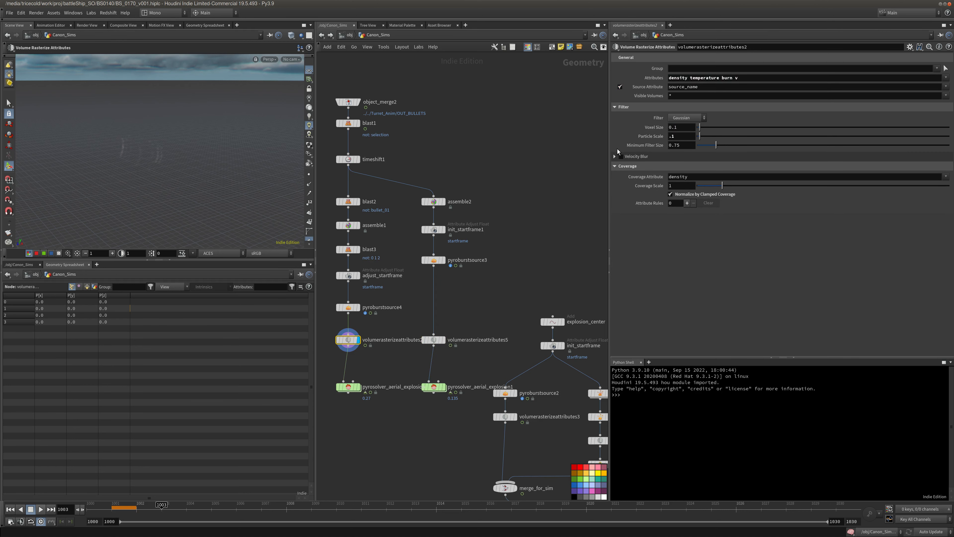
{"action": "left_click", "coordinate": [621, 156]}
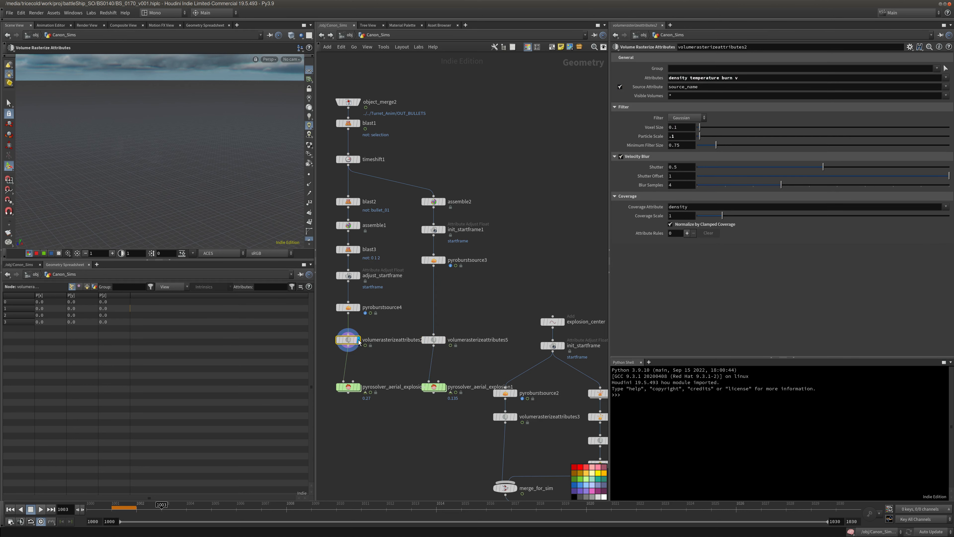
{"action": "left_click", "coordinate": [434, 339]}
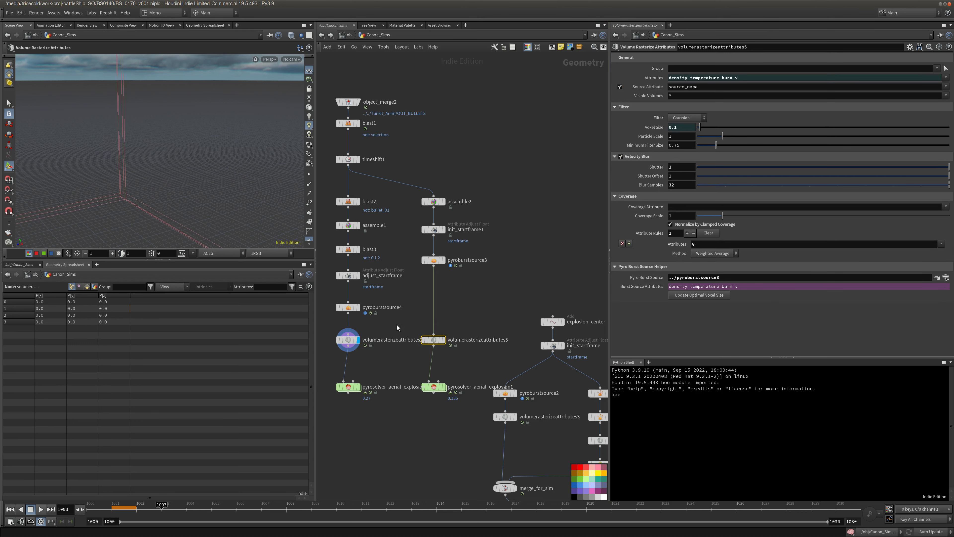
{"action": "left_click", "coordinate": [348, 339]}
{"action": "left_click", "coordinate": [674, 185]}
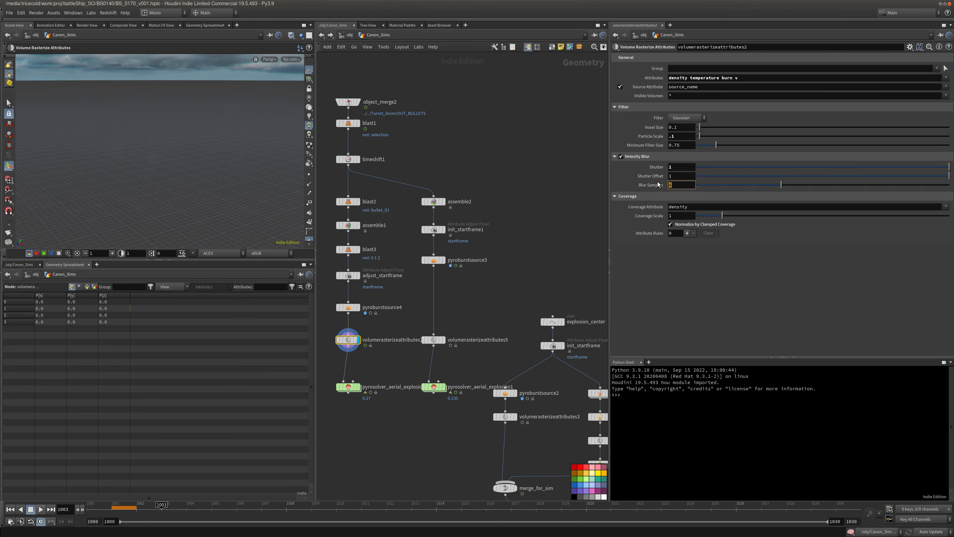
{"action": "type", "text": "32"}
{"action": "key", "text": "Tab"}
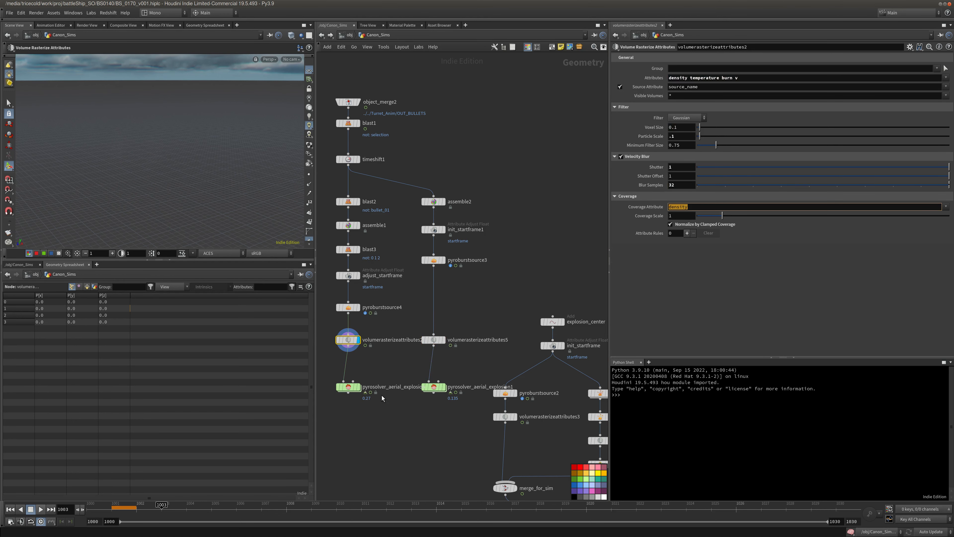
Simulate pyrosolver_aerial_explosion from frame 1001 and play it back to frame 1008 to check the explosion.
{"action": "left_click", "coordinate": [115, 509]}
{"action": "left_click", "coordinate": [348, 386]}
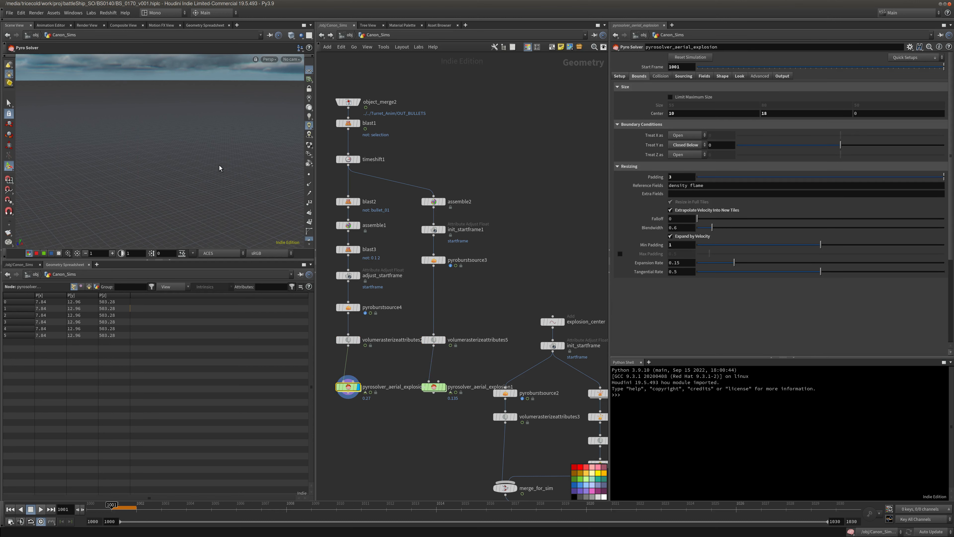
{"action": "key", "text": "Escape"}
{"action": "key", "text": "Right"}
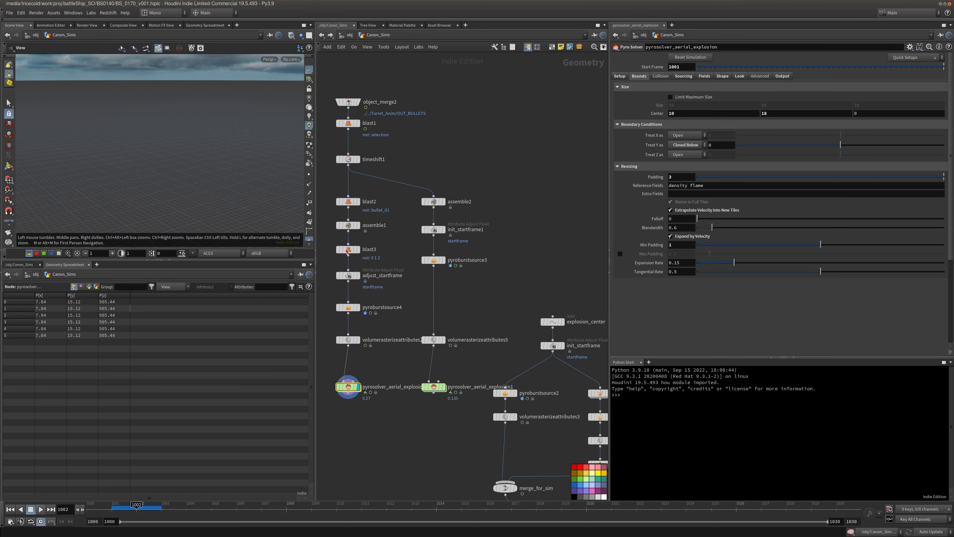
{"action": "middle_click_drag", "start_coordinate": [405, 308], "coordinate": [406, 299]}
{"action": "key", "text": "Return"}
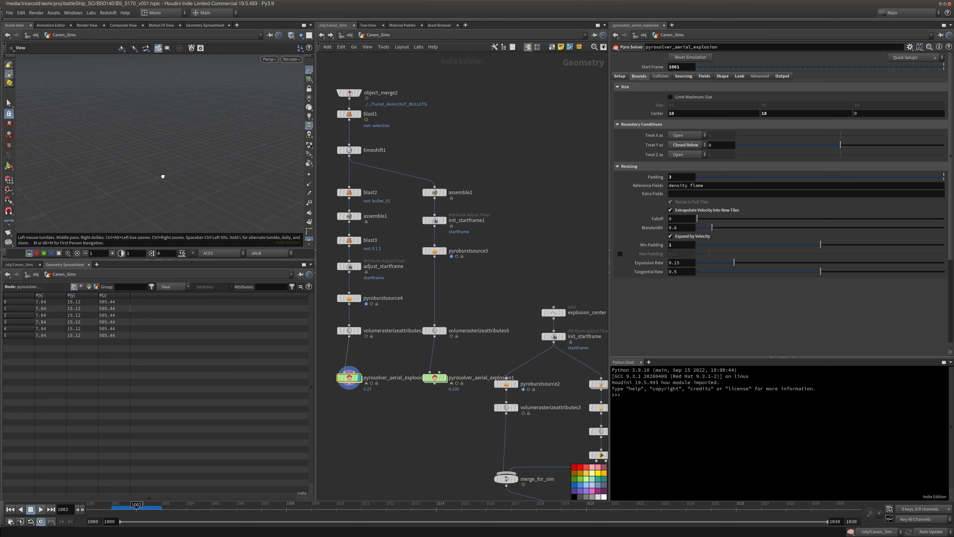
{"action": "left_click", "coordinate": [20, 508]}
{"action": "left_click", "coordinate": [40, 509]}
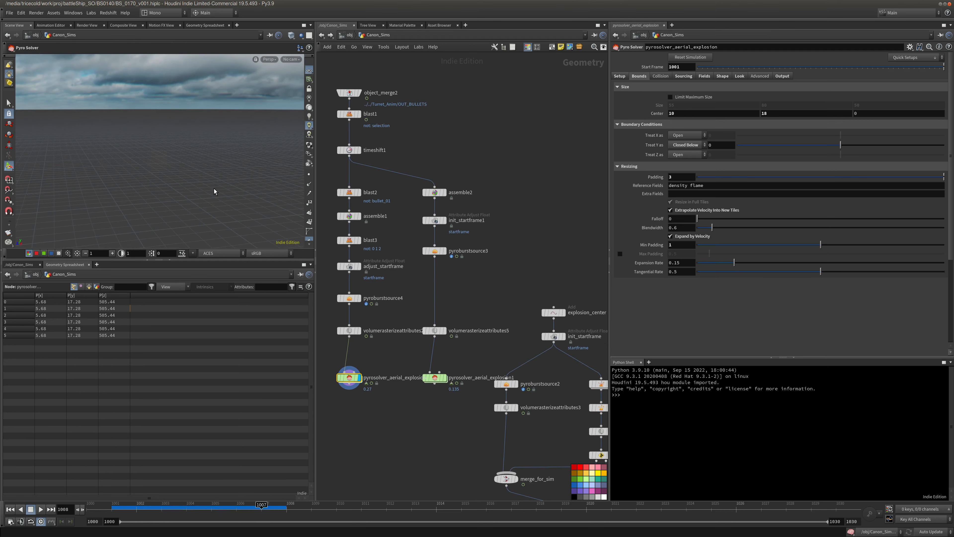
{"action": "left_click", "coordinate": [41, 509]}
Simulate pyrosolver_aerial_explosion1 from frame 1001 to 1002 and inspect its explosions from several angles.
{"action": "middle_click_drag", "start_coordinate": [400, 408], "coordinate": [410, 416]}
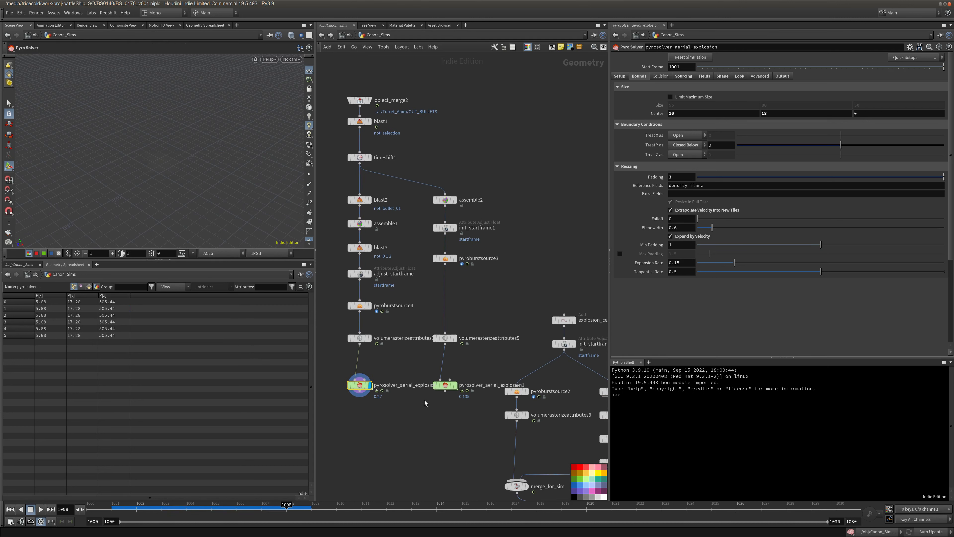
{"action": "left_click_drag", "start_coordinate": [444, 385], "coordinate": [408, 364]}
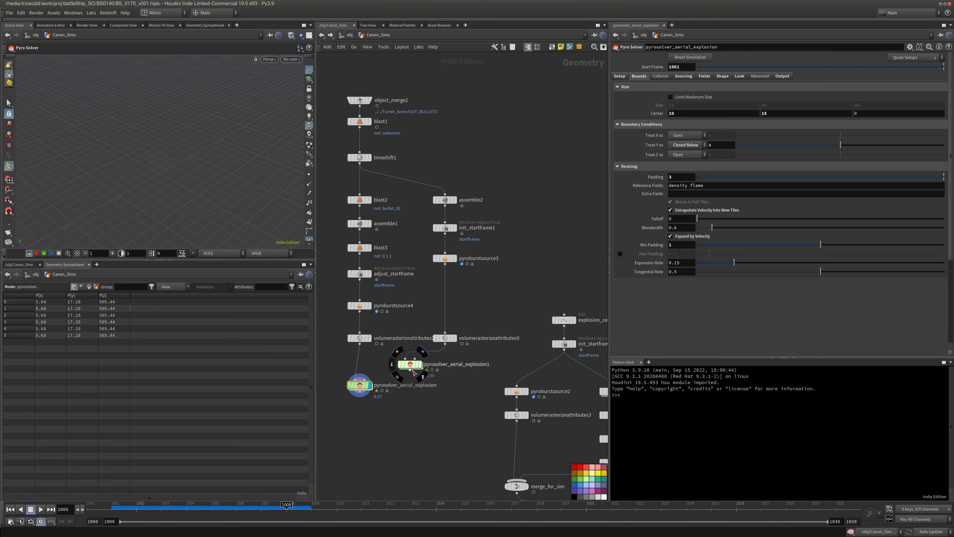
{"action": "left_click", "coordinate": [109, 508]}
{"action": "left_click", "coordinate": [416, 367]}
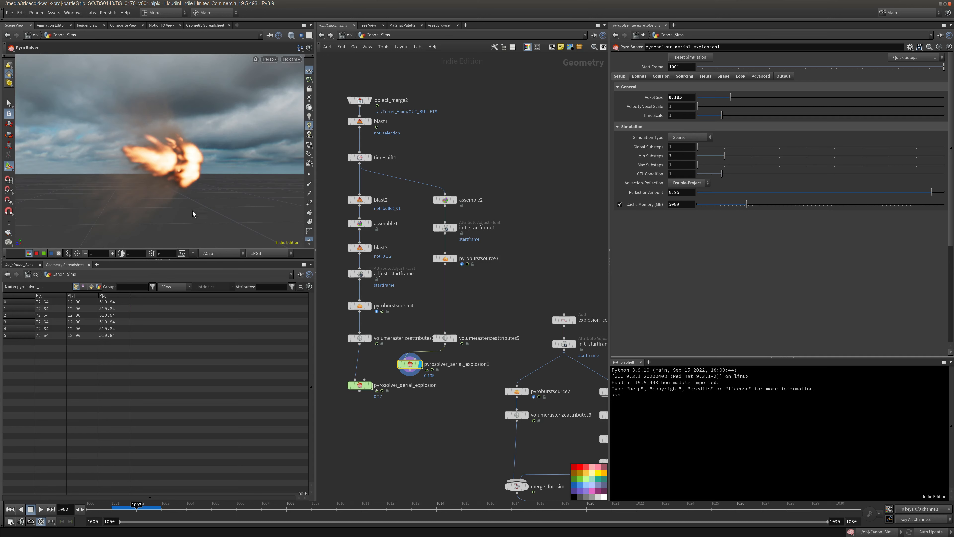
{"action": "right_click_drag", "start_coordinate": [224, 191], "coordinate": [209, 187], "text": "alt"}
{"action": "left_click_drag", "start_coordinate": [209, 188], "coordinate": [118, 172], "text": "alt"}
{"action": "left_click_drag", "start_coordinate": [51, 227], "coordinate": [183, 135]}
{"action": "right_click_drag", "start_coordinate": [183, 134], "coordinate": [234, 179]}
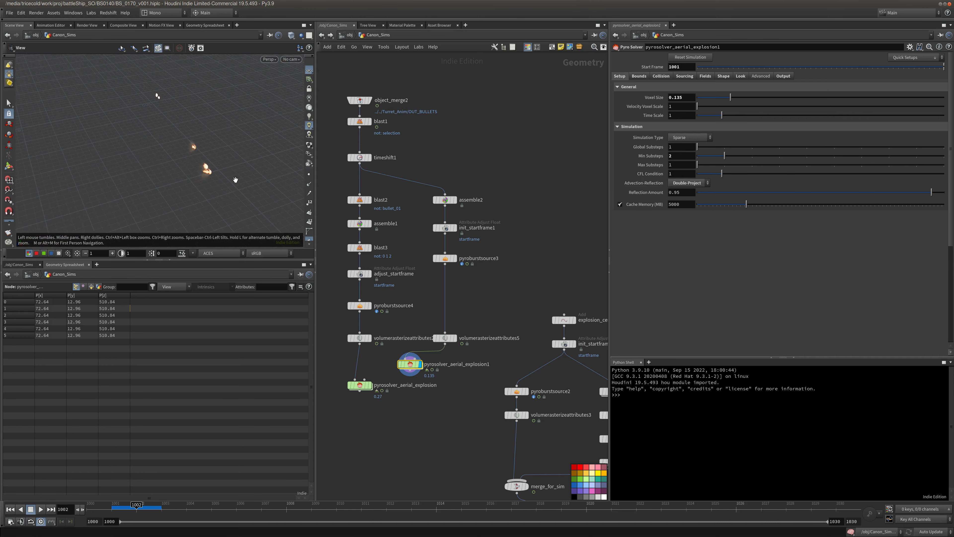
{"action": "left_click_drag", "start_coordinate": [235, 179], "coordinate": [222, 163]}
{"action": "middle_click_drag", "start_coordinate": [223, 163], "coordinate": [135, 180], "text": "alt"}
{"action": "right_click_drag", "start_coordinate": [134, 180], "coordinate": [233, 182], "text": "alt"}
{"action": "middle_click_drag", "start_coordinate": [220, 182], "coordinate": [244, 194], "text": "alt"}
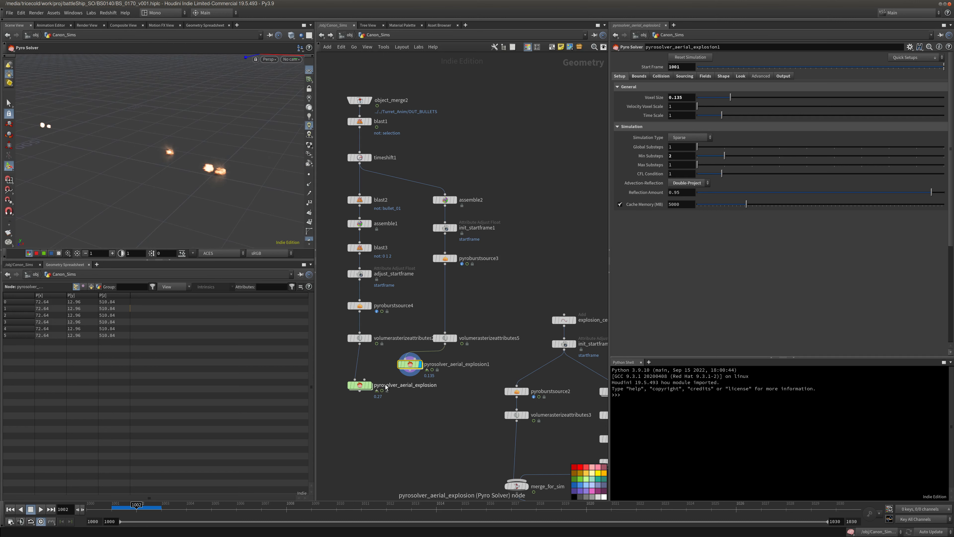
Display pyrosolver_aerial_explosion at the early frames for comparison with the reference solver.
{"action": "left_click", "coordinate": [370, 385]}
{"action": "left_click", "coordinate": [360, 386]}
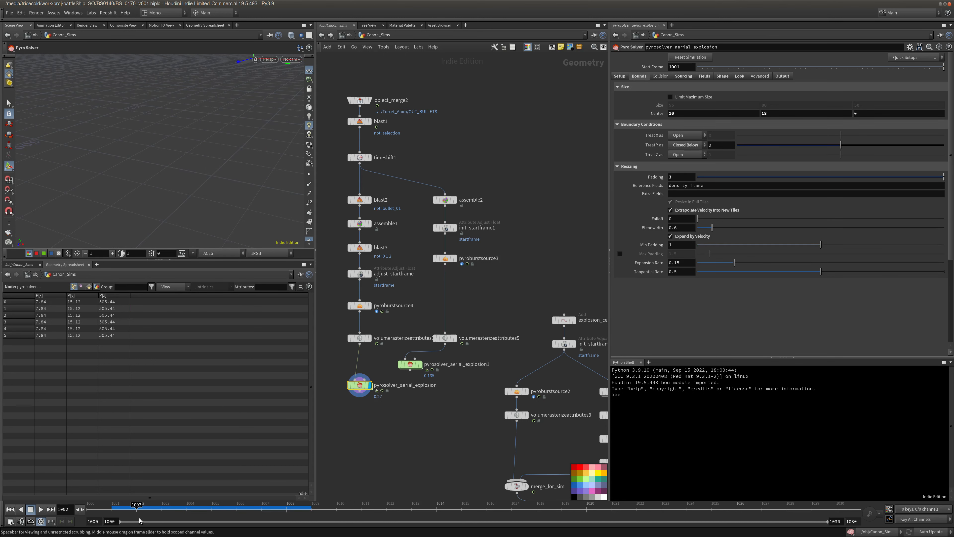
{"action": "left_click", "coordinate": [116, 507]}
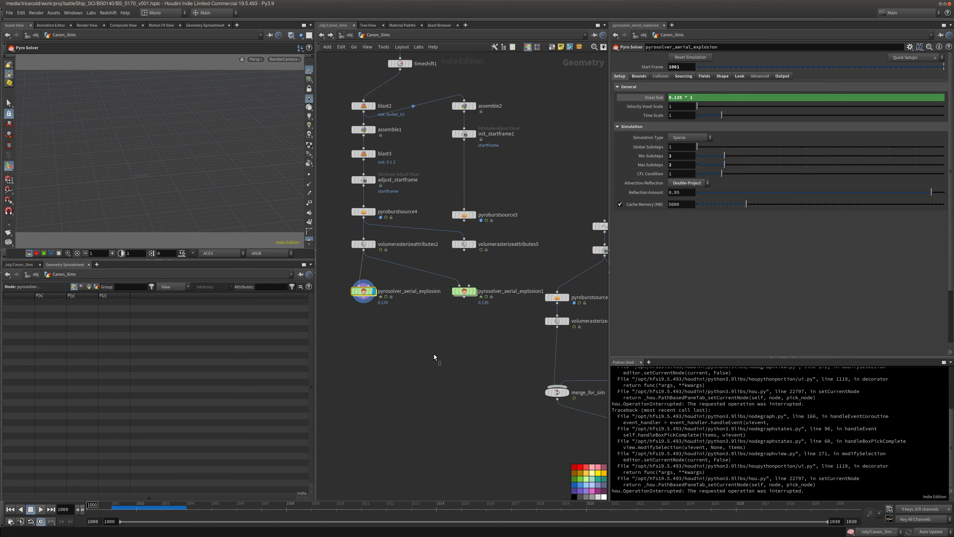
Compare the coverage settings and rasterized volumes of volumerasterizeattributes2 and volumerasterizeattributes5, and view volumerasterizeattributes2 at frame 1001.
{"action": "left_click", "coordinate": [363, 244]}
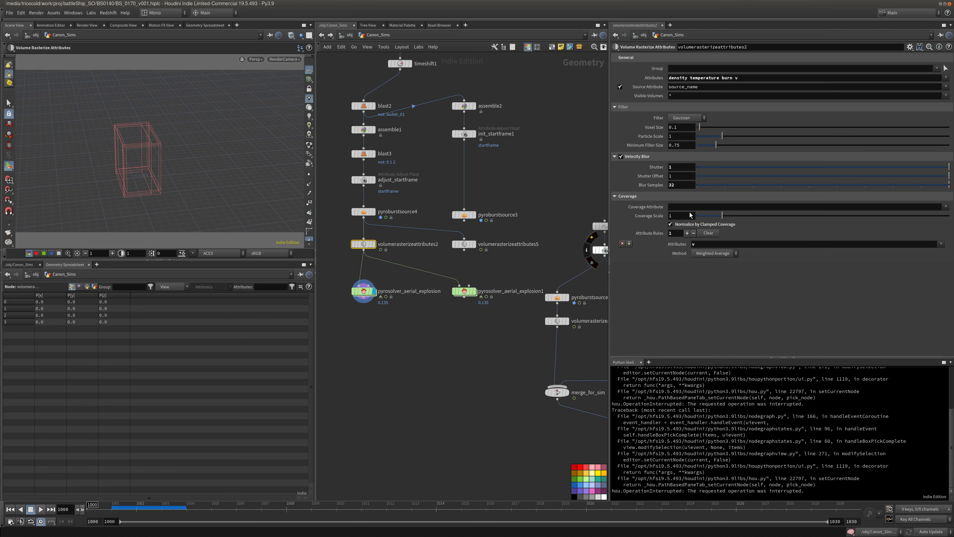
{"action": "left_click", "coordinate": [682, 206]}
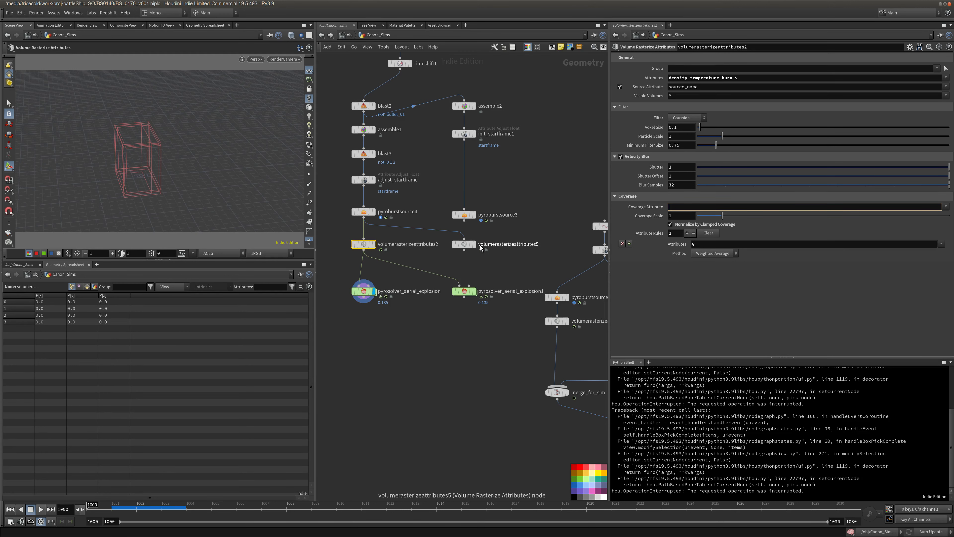
{"action": "left_click", "coordinate": [471, 245]}
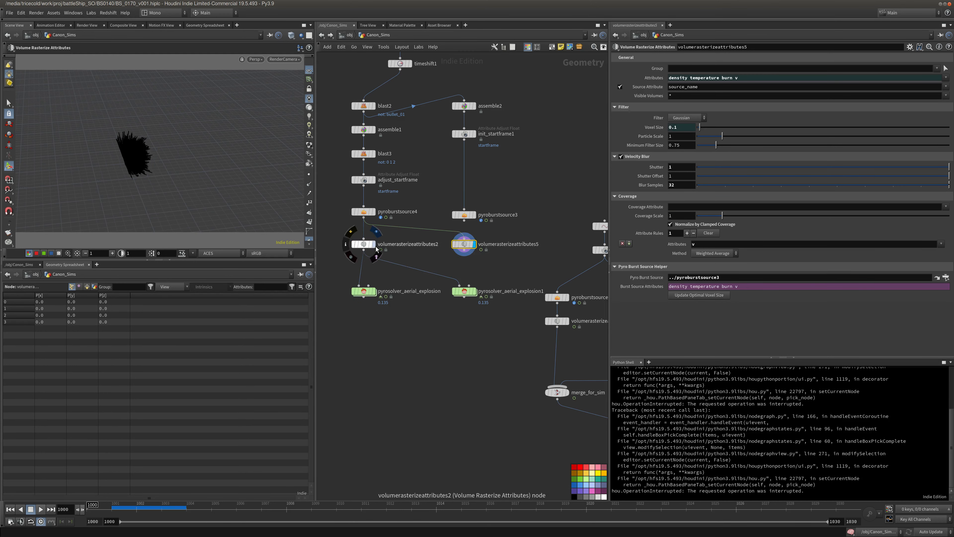
{"action": "left_click", "coordinate": [364, 244]}
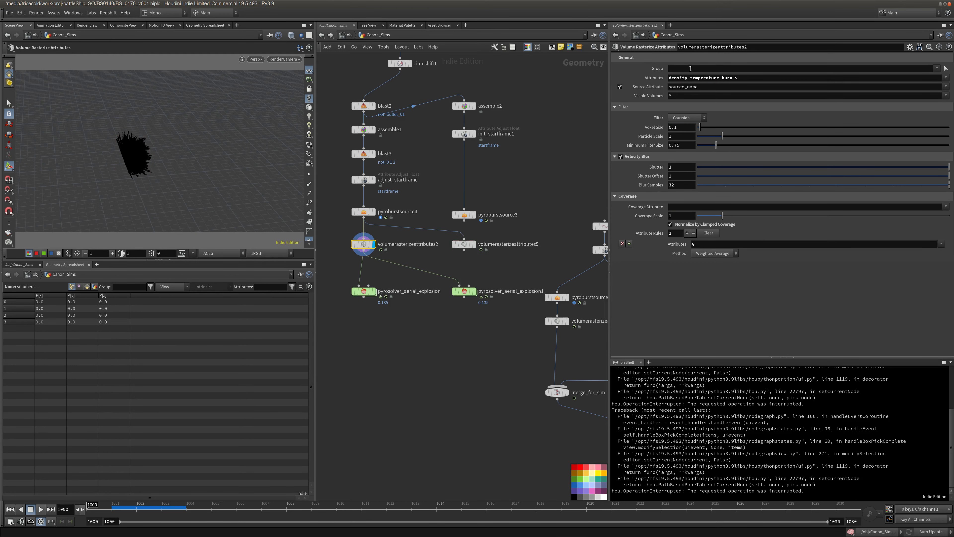
{"action": "left_click", "coordinate": [113, 508]}
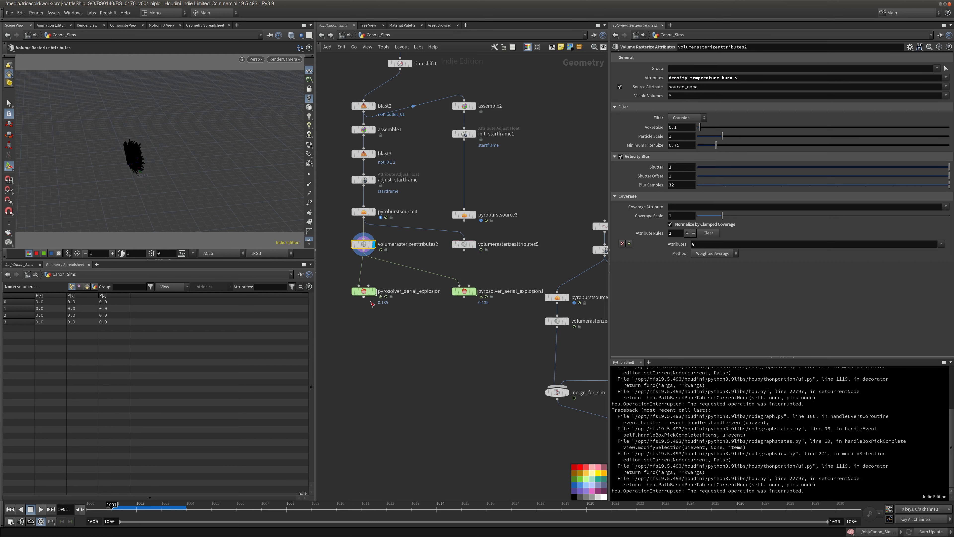
Display pyrosolver_aerial_explosion and set its Voxel Size to 0.135 * 2.
{"action": "left_click", "coordinate": [374, 291]}
{"action": "left_click", "coordinate": [367, 294]}
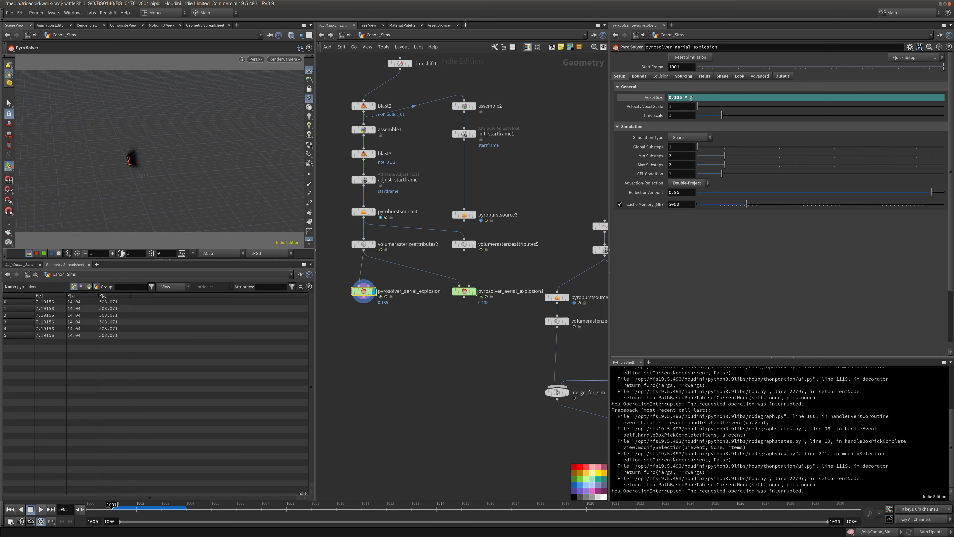
{"action": "type", "text": "2"}
{"action": "key", "text": "Return"}
{"action": "middle_click_drag", "start_coordinate": [500, 220], "coordinate": [509, 208]}
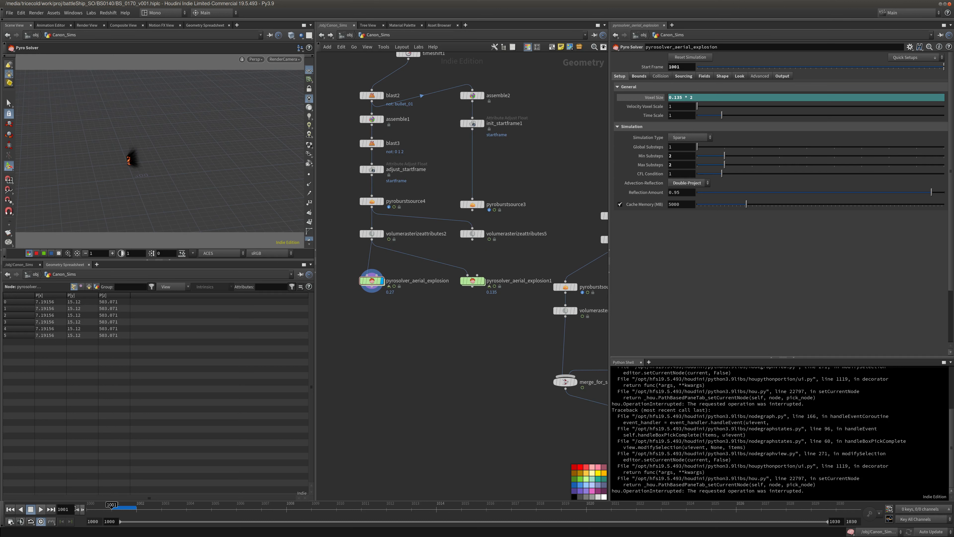
Play the pyrosolver_aerial_explosion simulation from frame 1001 and stop at frame 1010 to review the blast.
{"action": "left_click", "coordinate": [42, 511]}
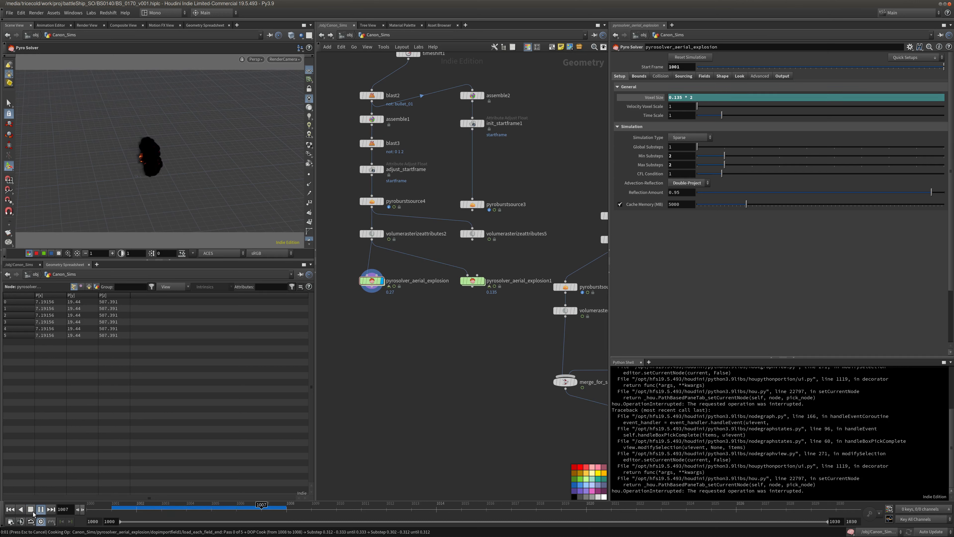
{"action": "left_click", "coordinate": [31, 509]}
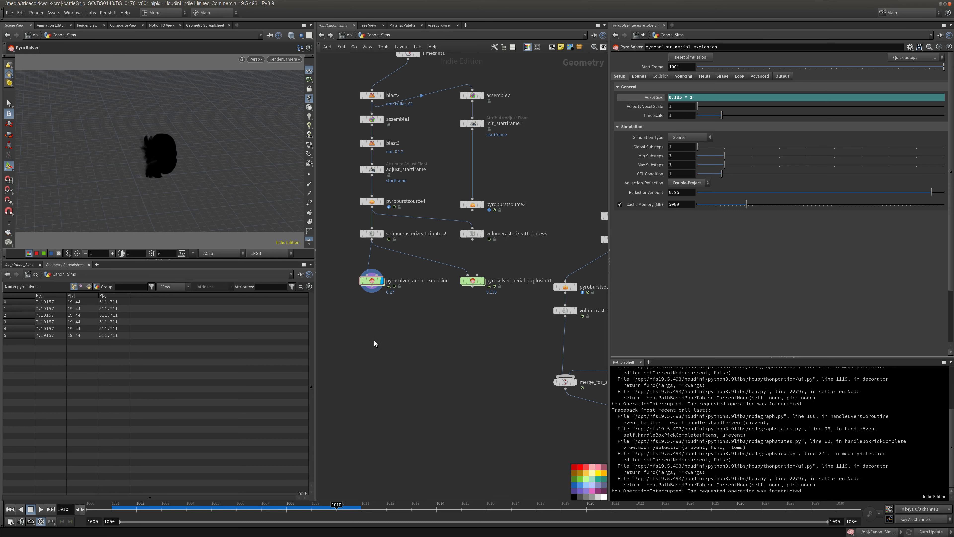
Paste the BS0170_FireBall_01 File Cache below pyrosolver_aerial_explosion and delete the duplicate branch from assemble2 through pyrosolver_aerial_explosion1.
{"action": "key", "text": "ctrl+v"}
{"action": "left_click_drag", "start_coordinate": [452, 311], "coordinate": [494, 270]}
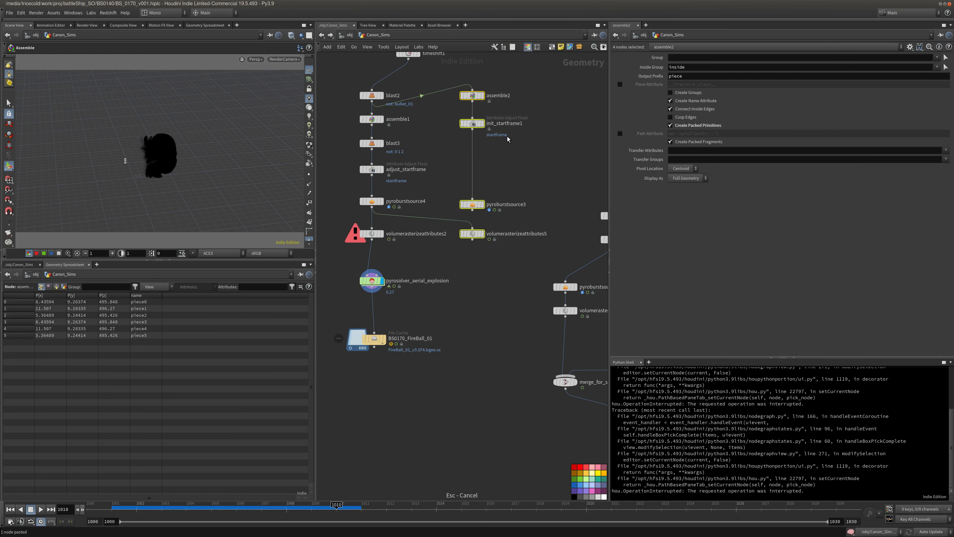
{"action": "left_click_drag", "start_coordinate": [501, 73], "coordinate": [426, 248]}
{"action": "key", "text": "Delete"}
Delete the separate pasted reference network beside the fireball chain and return the timeline to frame 1000.
{"action": "right_click_drag", "start_coordinate": [490, 304], "coordinate": [455, 348]}
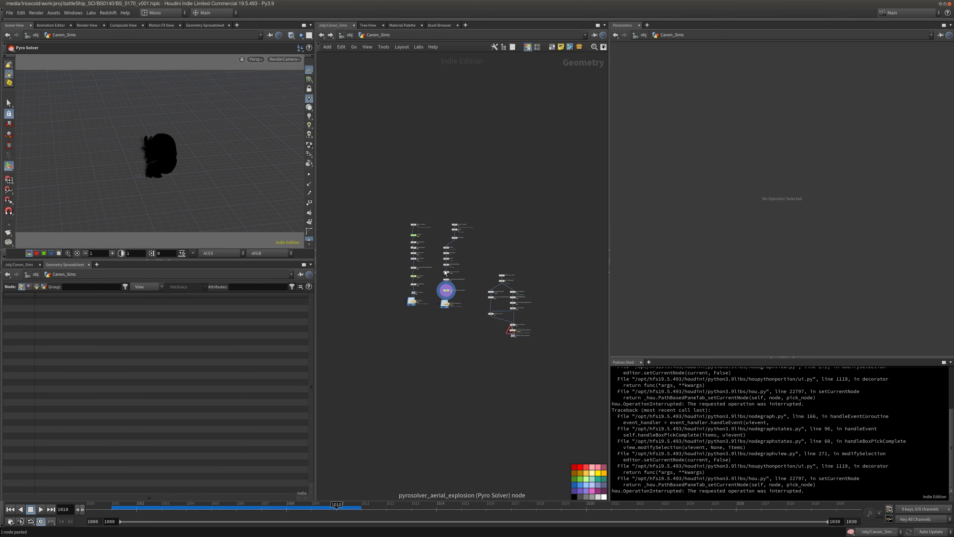
{"action": "right_click_drag", "start_coordinate": [487, 287], "coordinate": [458, 249]}
{"action": "middle_click_drag", "start_coordinate": [470, 257], "coordinate": [468, 258]}
{"action": "scroll", "coordinate": [464, 258], "scroll_direction": "down", "scroll_amount": 2}
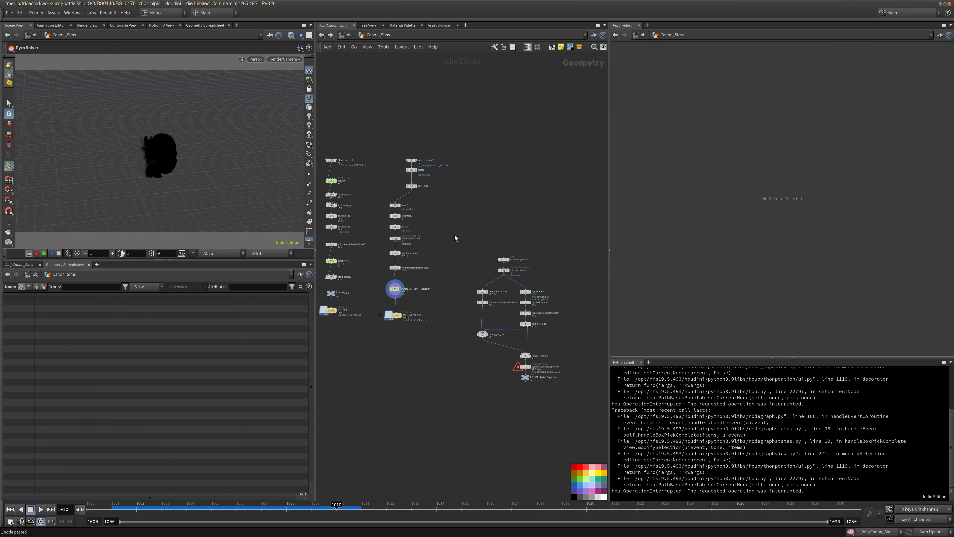
{"action": "left_click_drag", "start_coordinate": [453, 233], "coordinate": [576, 411]}
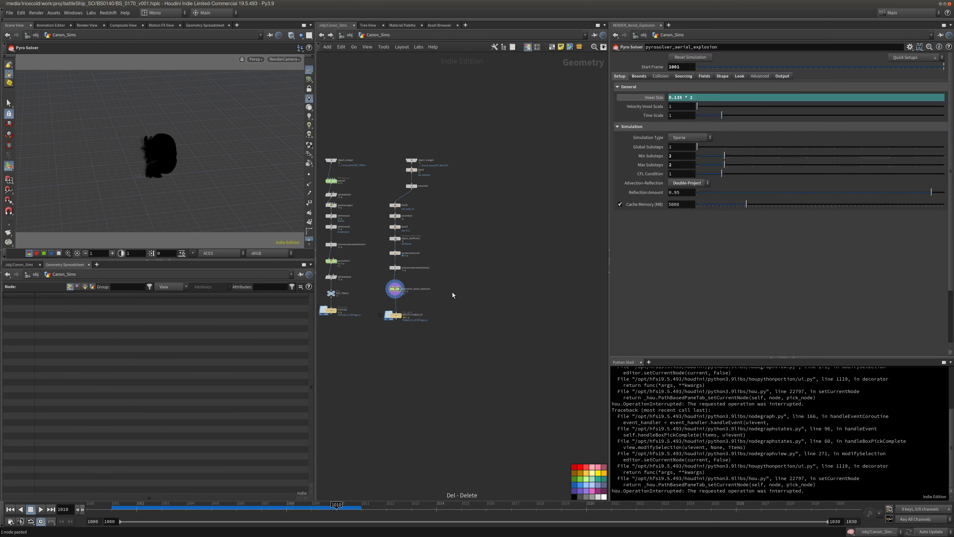
{"action": "key", "text": "Delete"}
{"action": "left_click", "coordinate": [8, 510]}
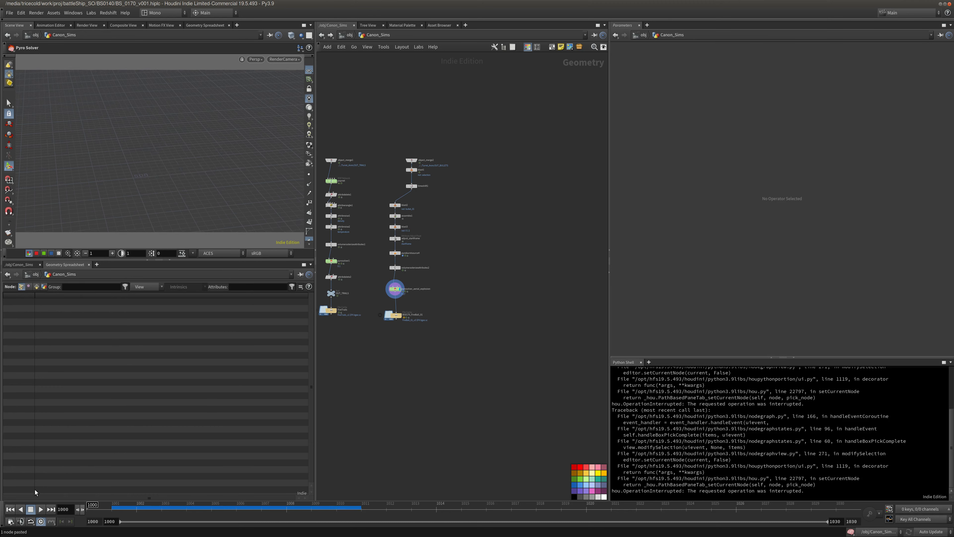
Align the source nodes above the fireball chain, then move the whole chain away from its neighbour and show BS0170_FireBall_01's parameters.
{"action": "left_click_drag", "start_coordinate": [451, 150], "coordinate": [396, 188]}
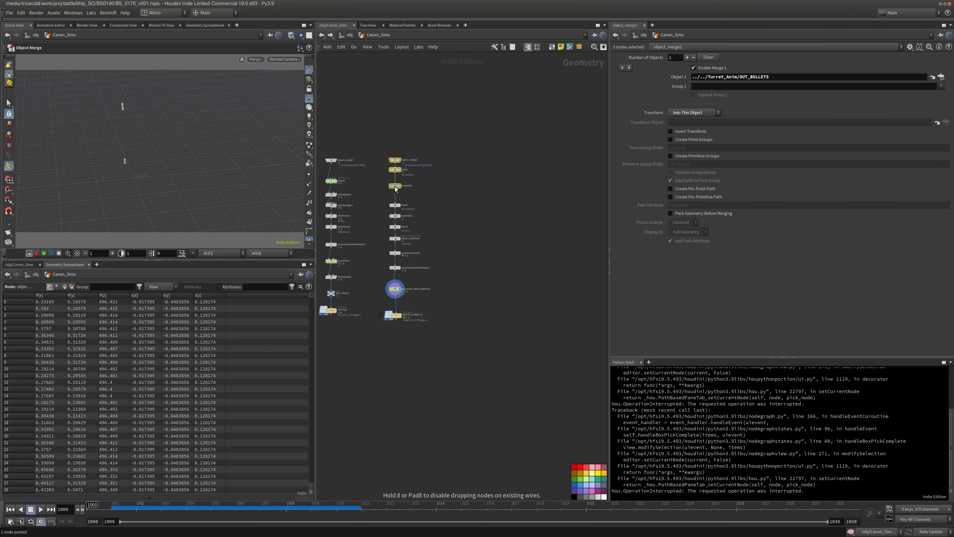
{"action": "left_click_drag", "start_coordinate": [463, 134], "coordinate": [464, 313]}
{"action": "left_click", "coordinate": [464, 312]}
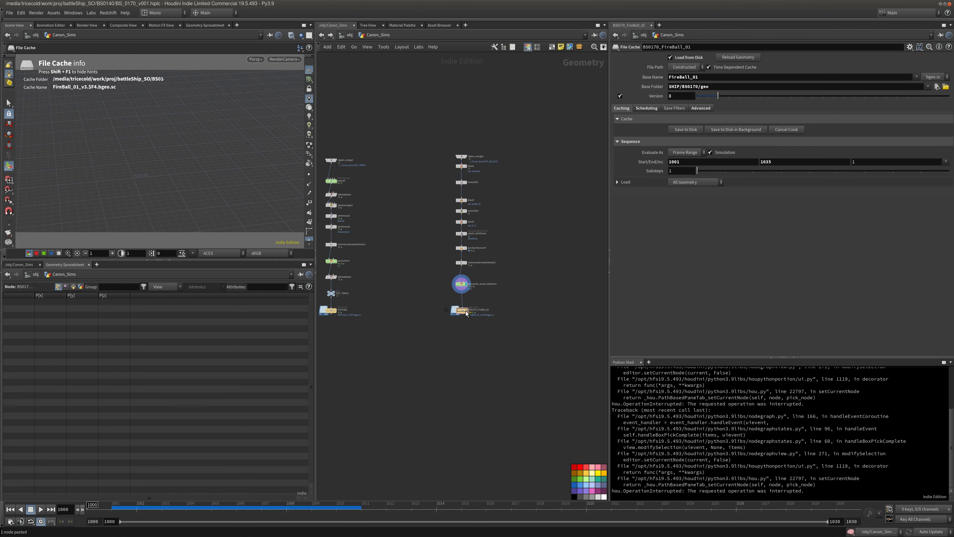
{"action": "scroll", "coordinate": [462, 311], "scroll_direction": "up", "scroll_amount": 2}
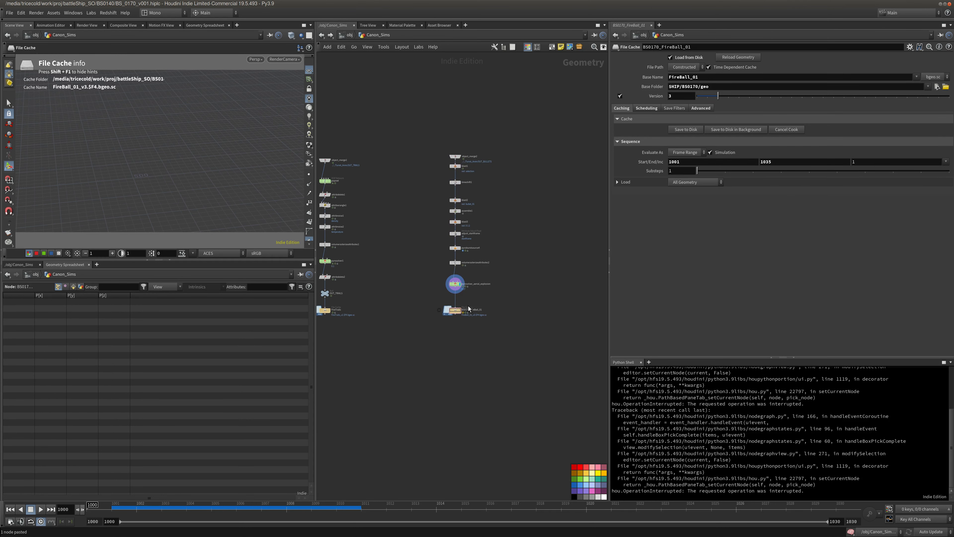